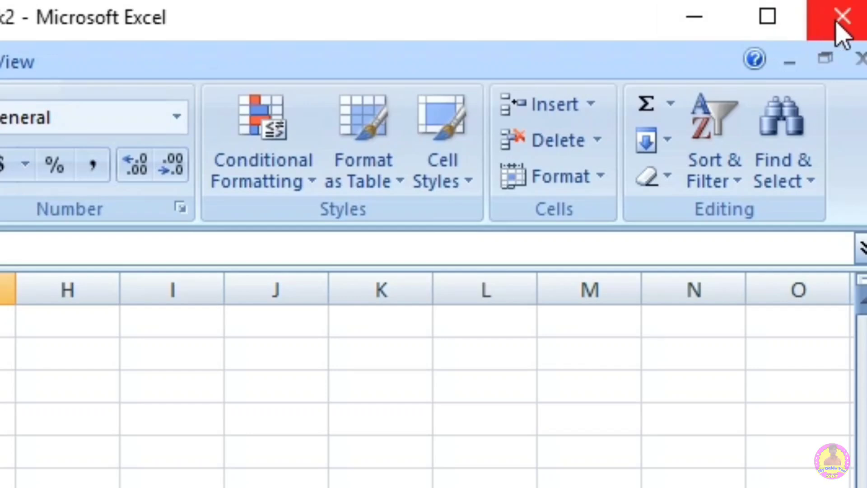
Step: Close the extra workbook window, then minimize and reopen the Book1 window
left_click(838, 32)
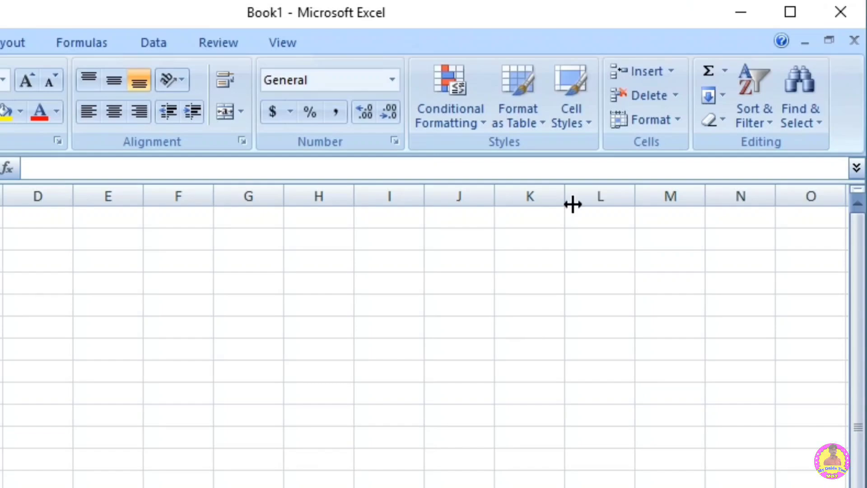
left_click(739, 9)
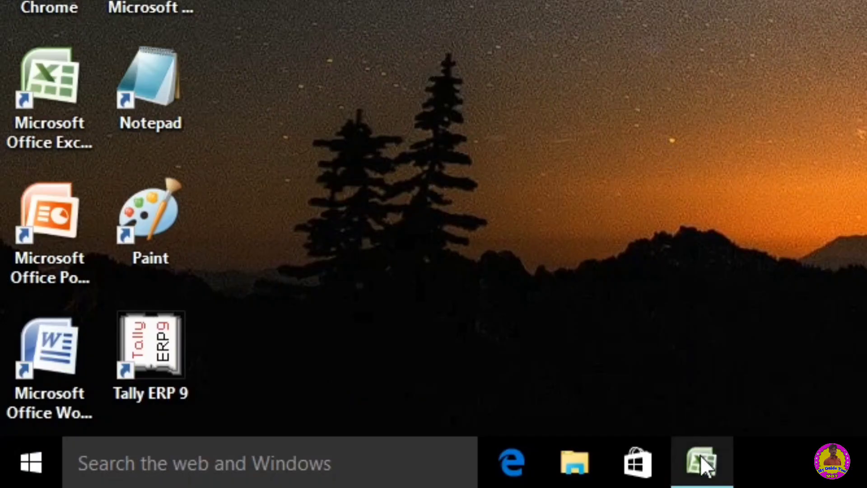
left_click(700, 454)
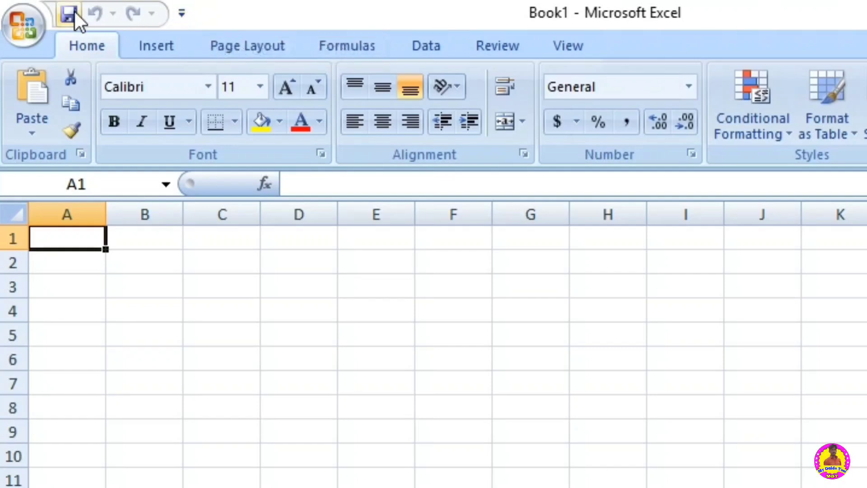
Step: Add the E-mail command to the Quick Access Toolbar
left_click(188, 12)
left_click(188, 12)
left_click(183, 12)
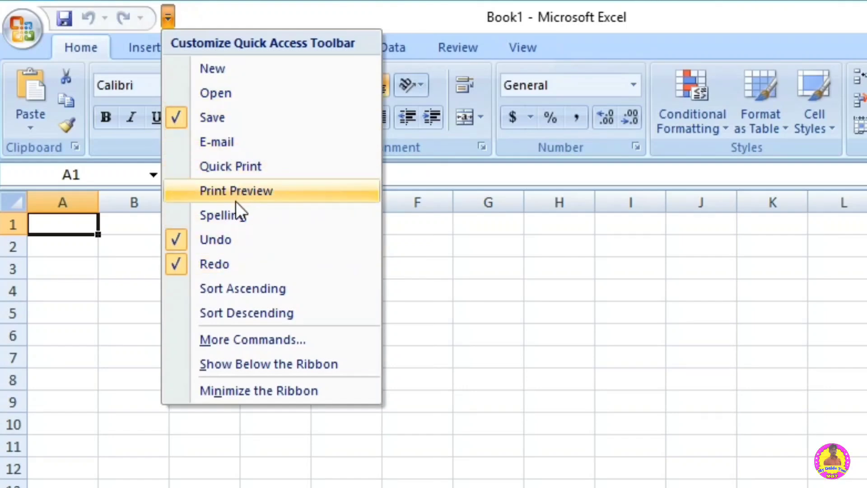
left_click(231, 145)
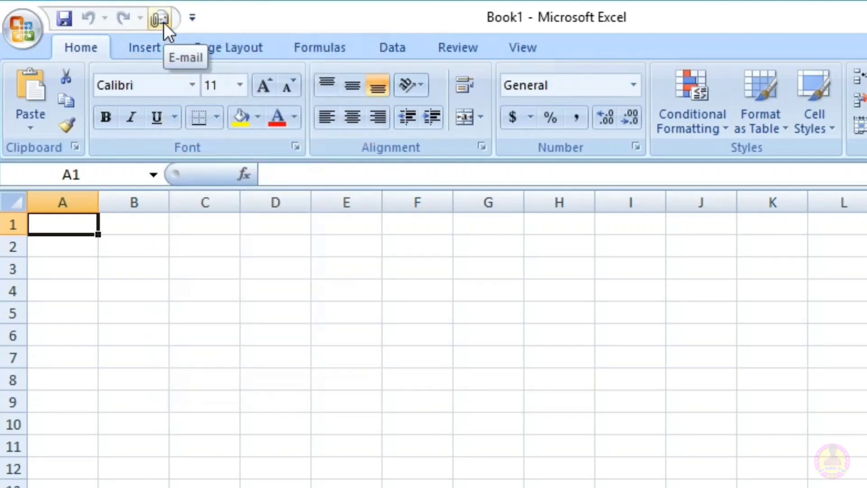
Step: Add the Table command from the Popular Commands category to the Quick Access Toolbar for all documents
left_click(192, 17)
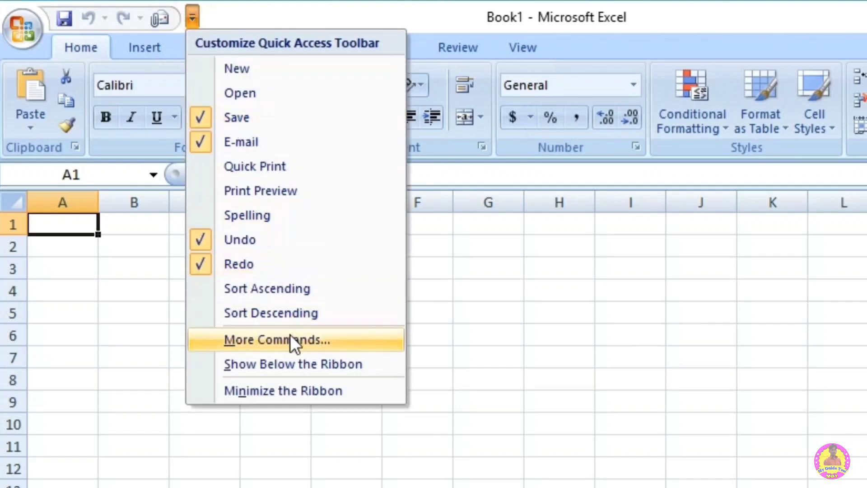
left_click(277, 339)
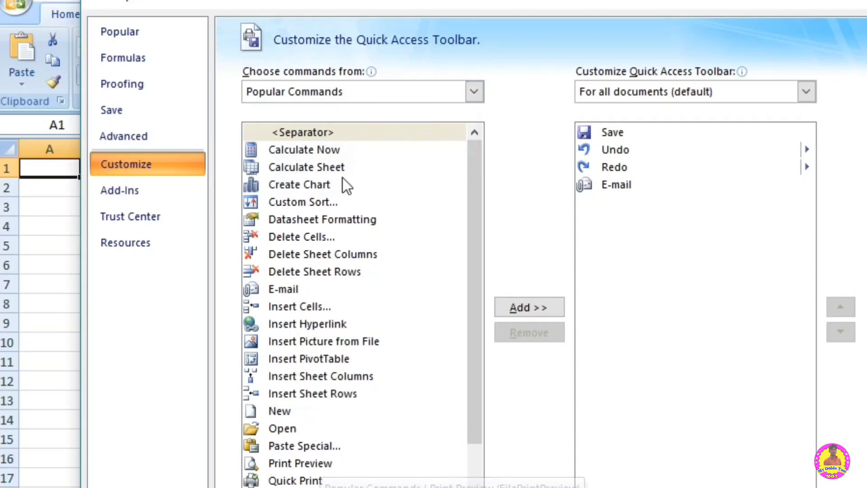
left_click(343, 98)
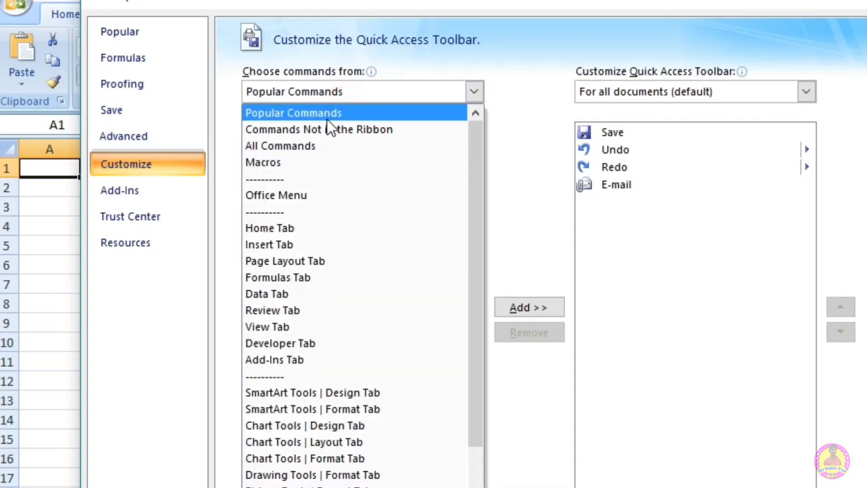
left_click(304, 146)
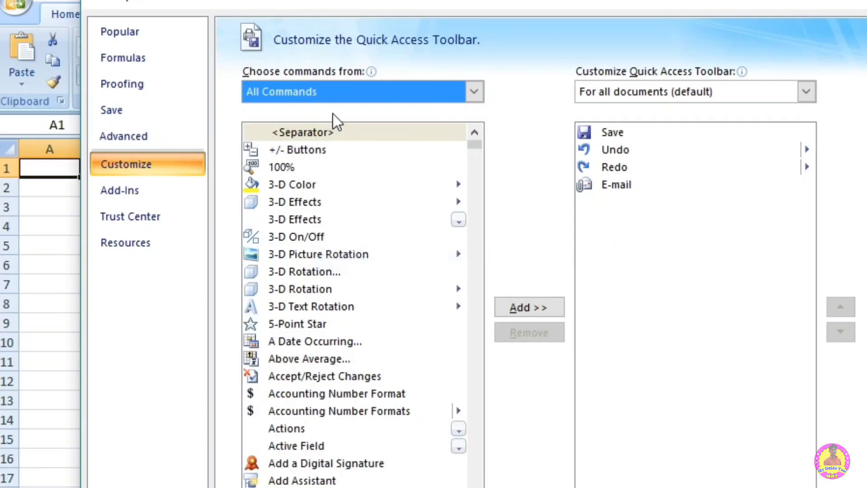
left_click(335, 92)
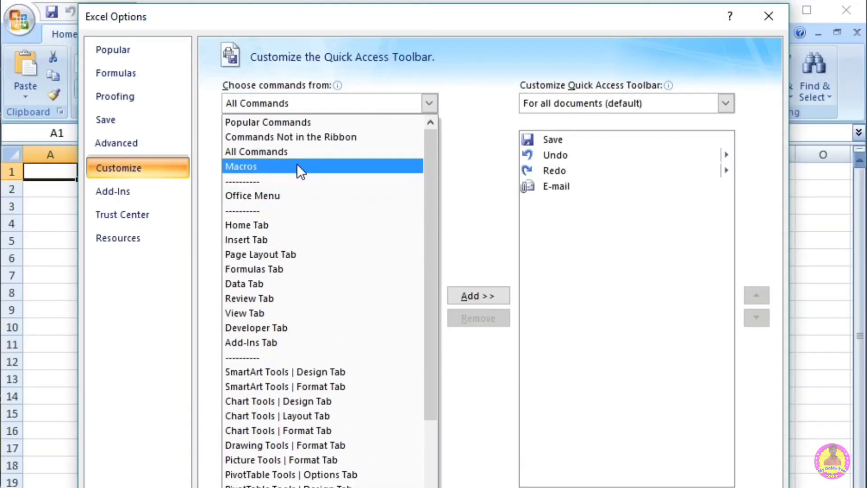
left_click(288, 128)
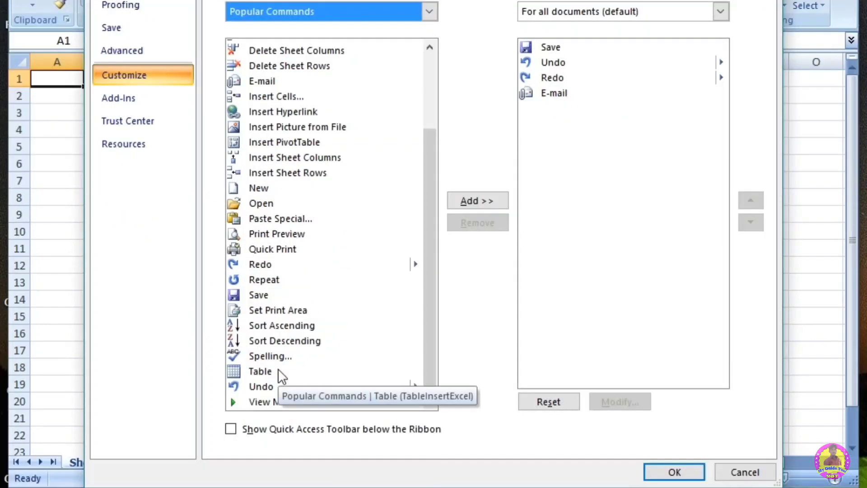
left_click(267, 370)
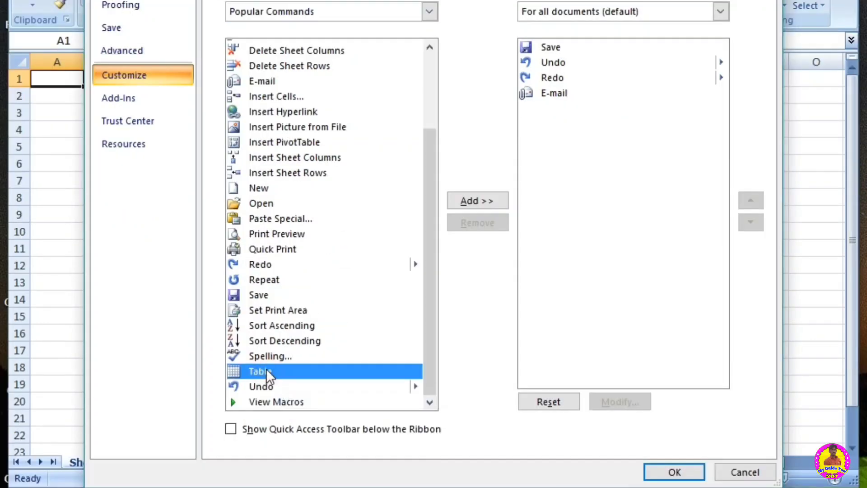
left_click(478, 202)
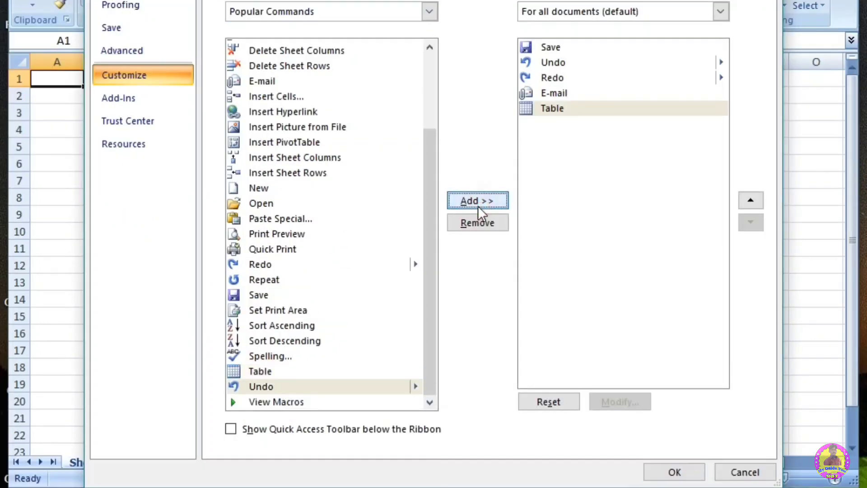
left_click(676, 473)
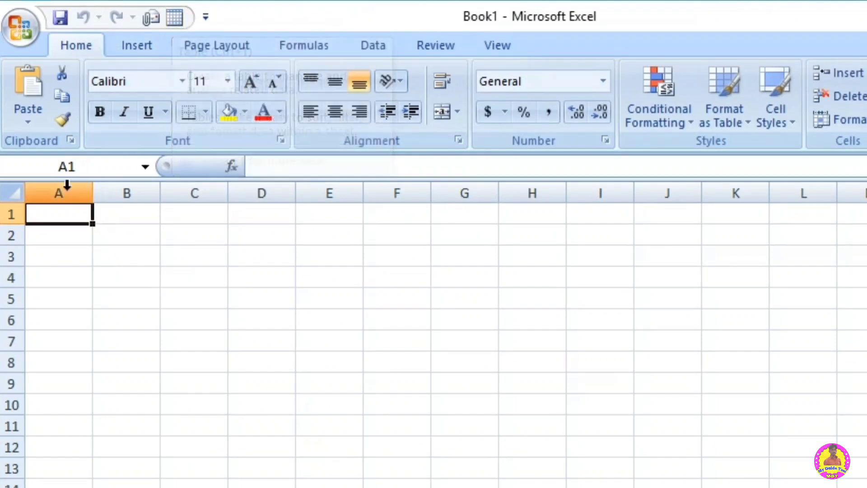
Step: Create a table from the range A1:E11 without marking it as having headers, and deselect it
left_click_drag(48, 212, 332, 434)
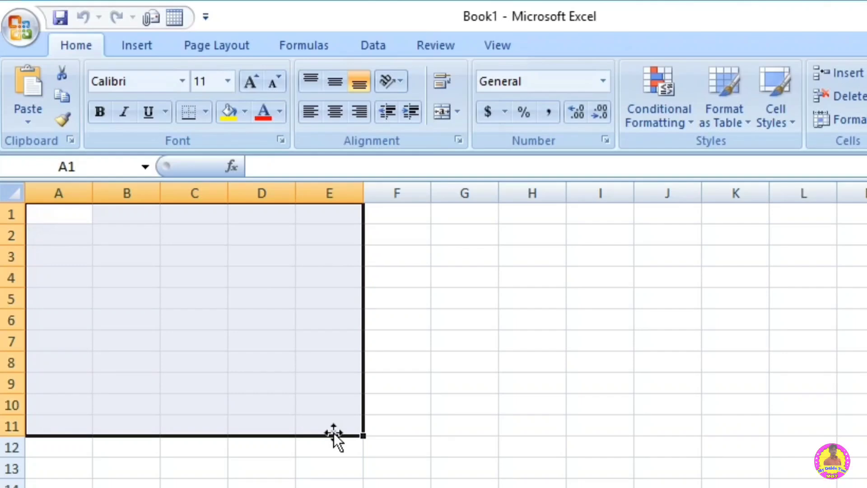
left_click(172, 17)
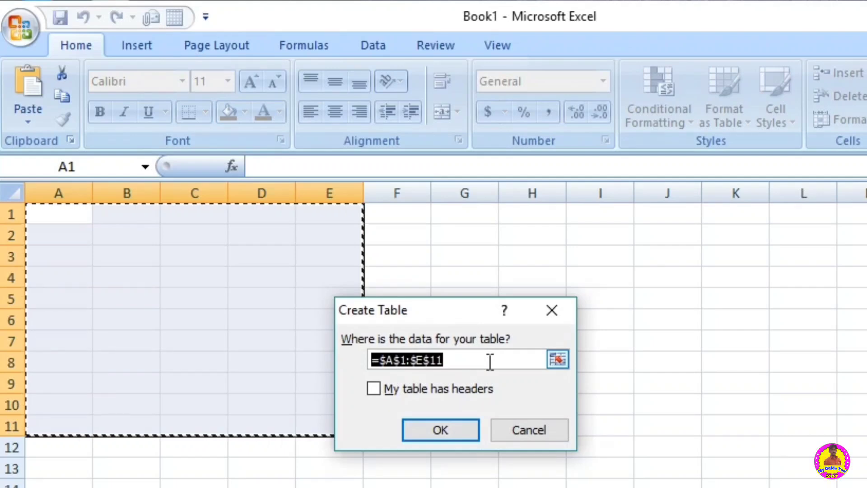
left_click(439, 428)
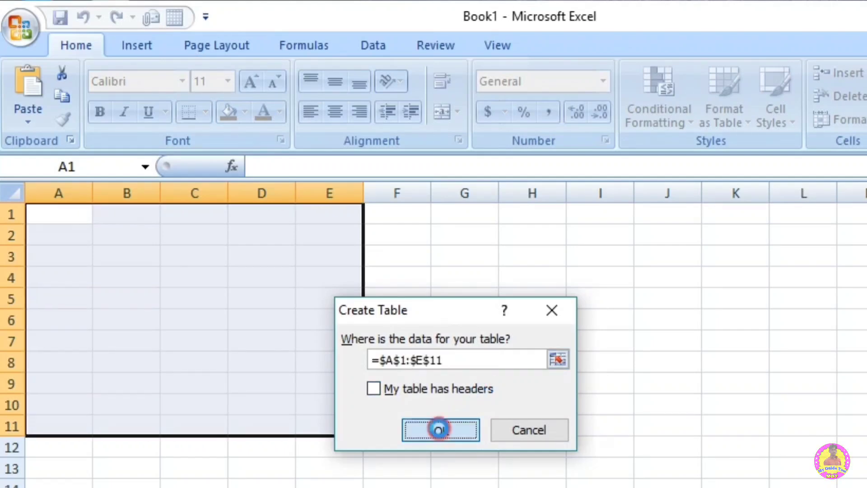
left_click(524, 426)
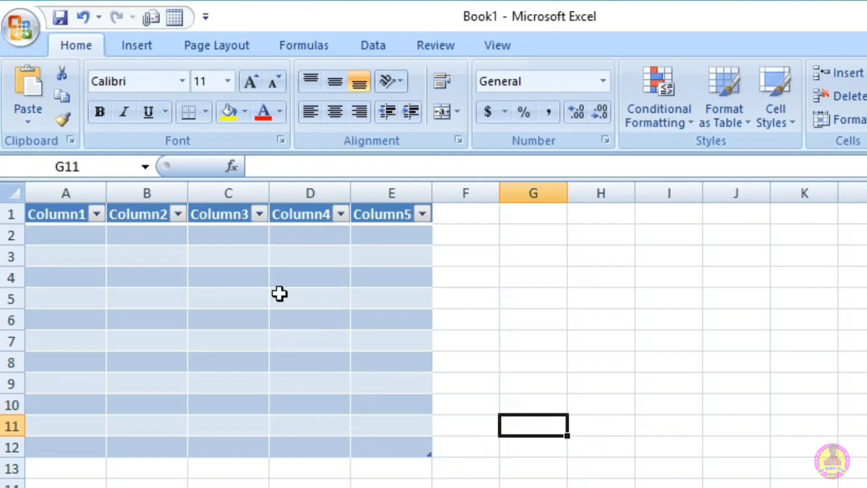
Step: Remove the Table and E-mail commands from the Quick Access Toolbar
right_click(177, 20)
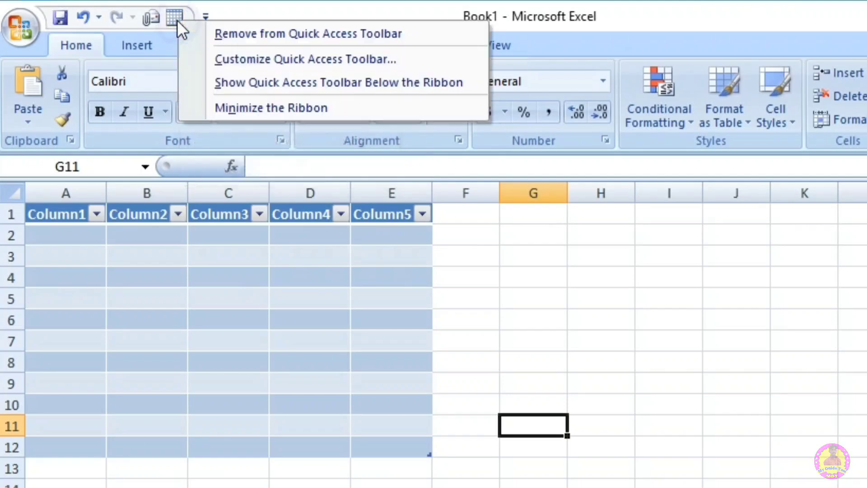
left_click(237, 33)
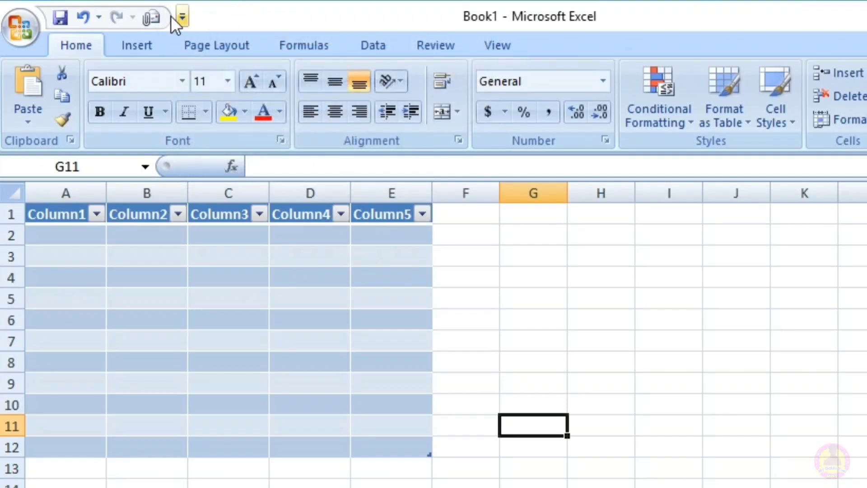
right_click(154, 16)
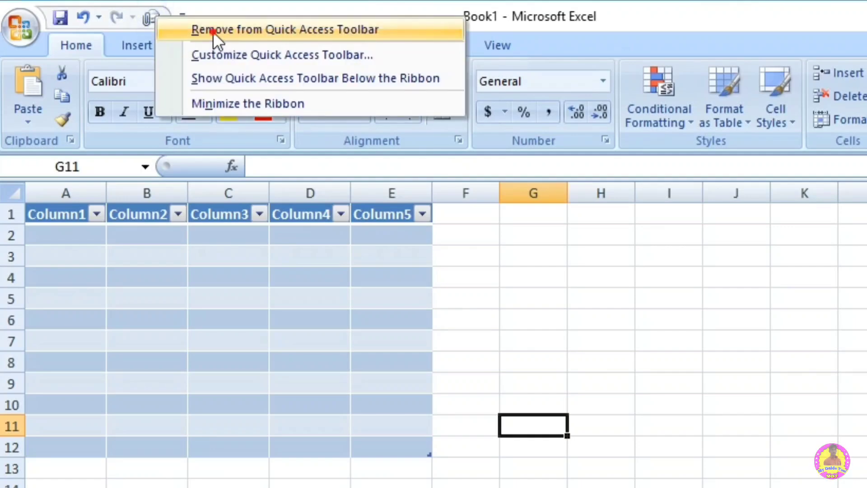
left_click(213, 32)
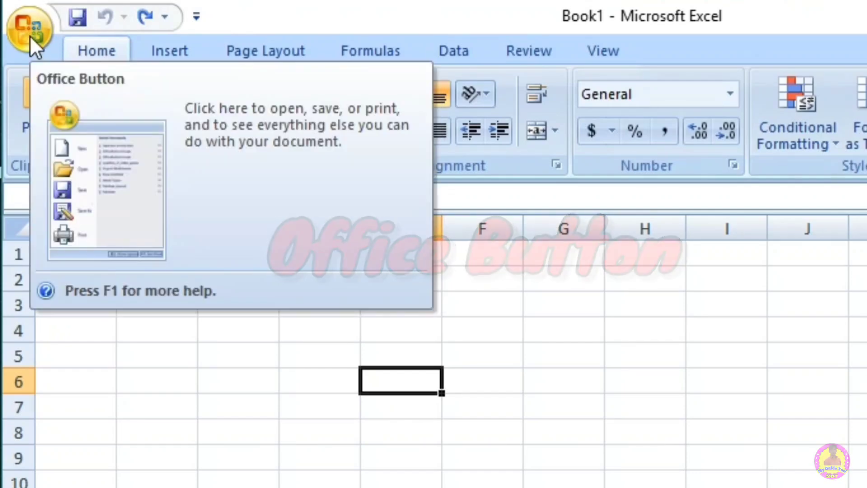
Step: Show the Office Button's file commands and review the available options, from New and Open to Publish
left_click(30, 37)
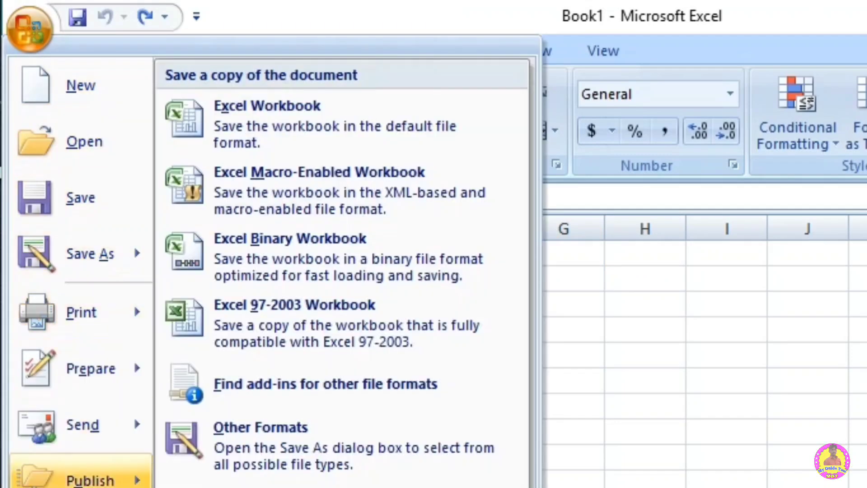
mouse_move(86, 479)
mouse_move(127, 321)
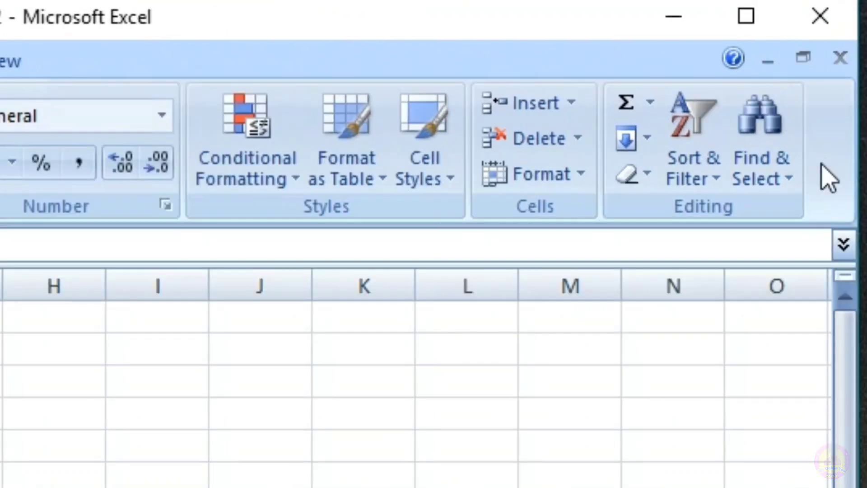
Step: Close the open workbook while keeping Excel running, and create a new blank workbook
left_click(841, 58)
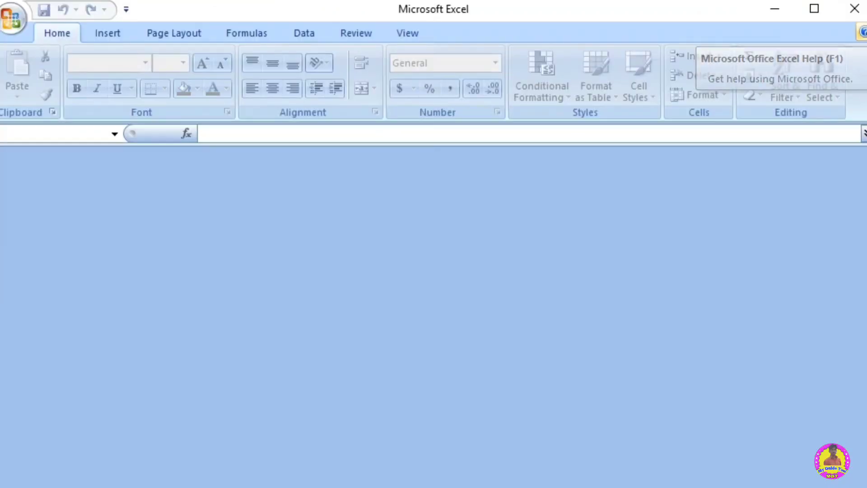
key("ctrl+n")
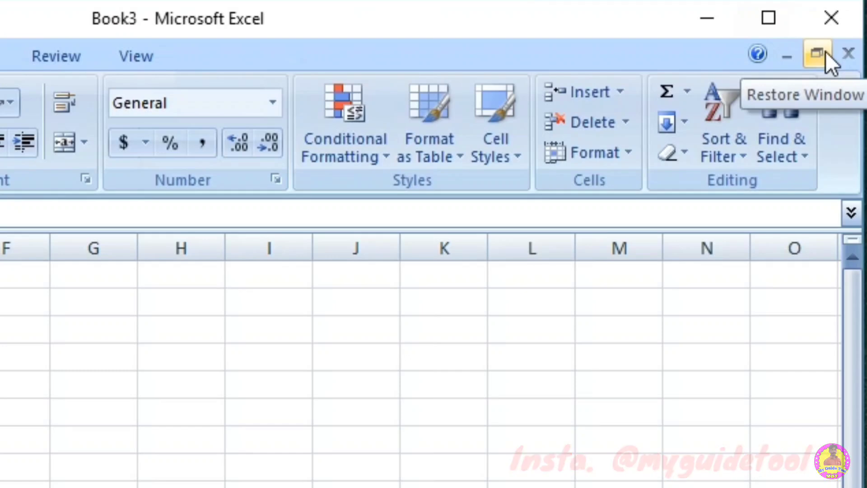
Step: Try the workbook window controls by restoring it to a floating window, moving it, minimizing it and maximizing it again
left_click(816, 54)
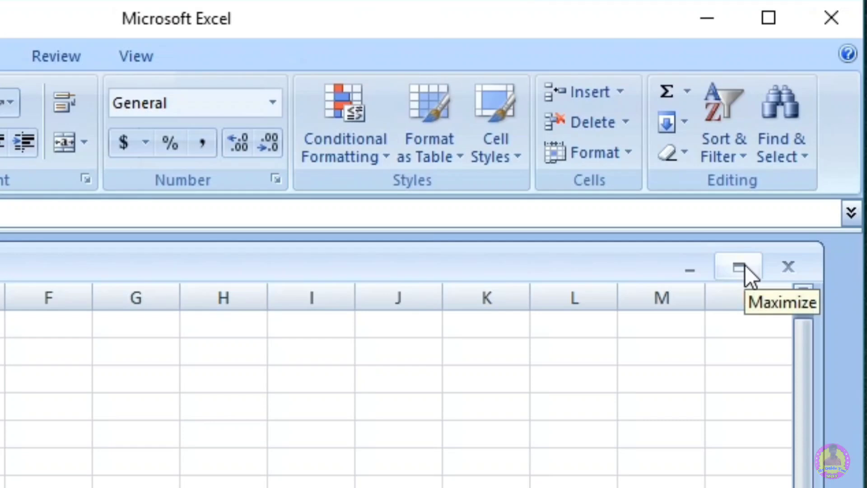
mouse_move(468, 262)
left_mouse_down()
mouse_move(430, 322)
mouse_move(397, 298)
left_mouse_up()
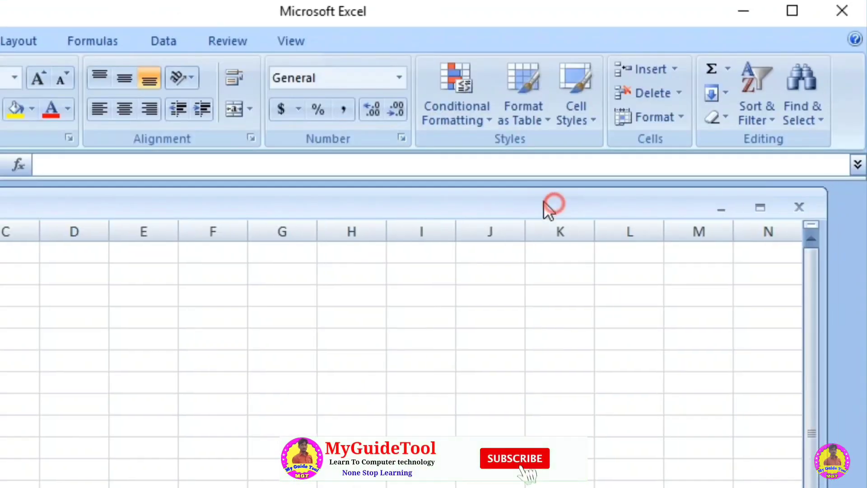
left_click_drag(496, 233, 541, 203)
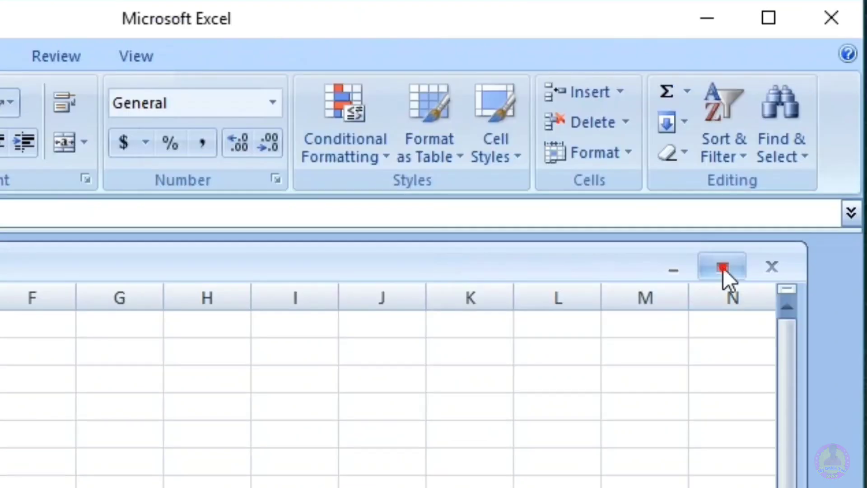
left_click(722, 267)
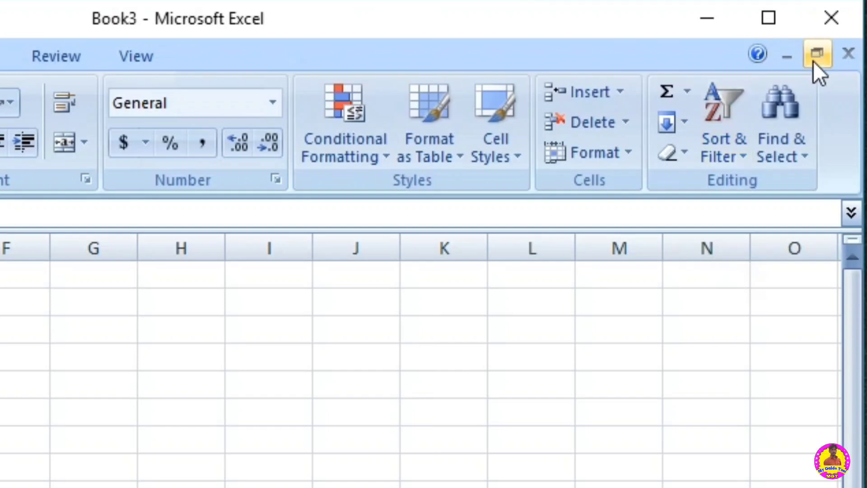
left_click(786, 59)
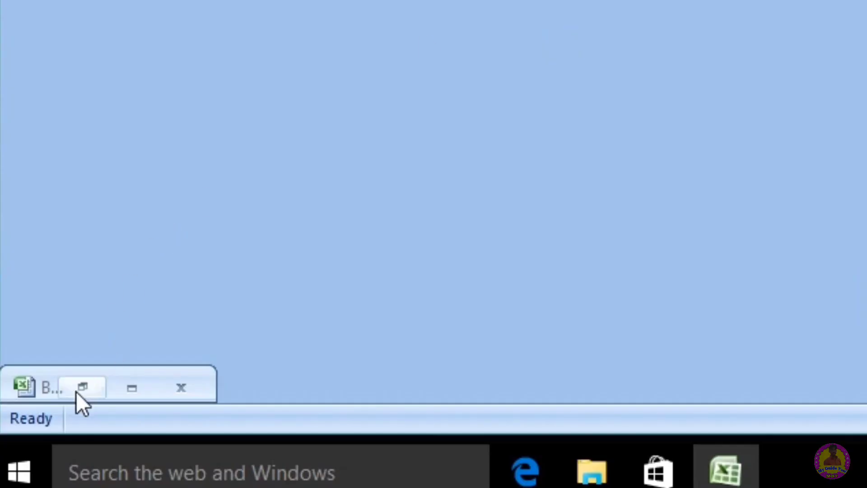
left_click(122, 386)
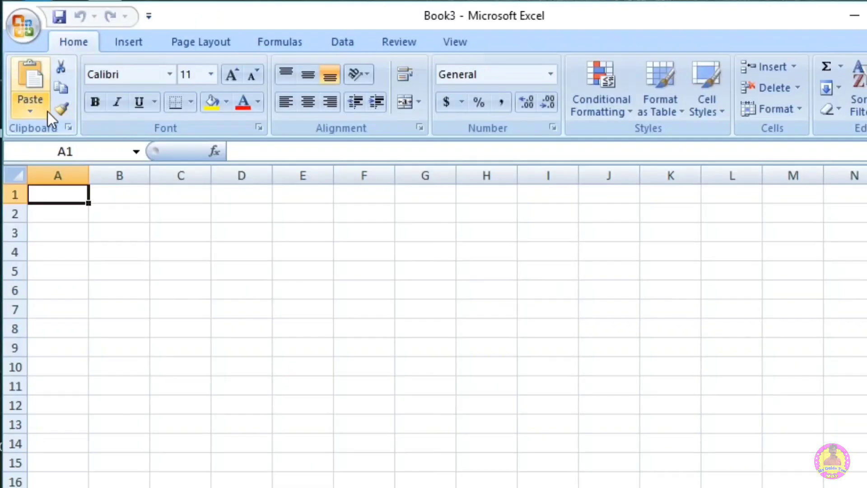
Step: View the Clipboard pane's contents and close it, then open the detailed font settings
left_click(70, 126)
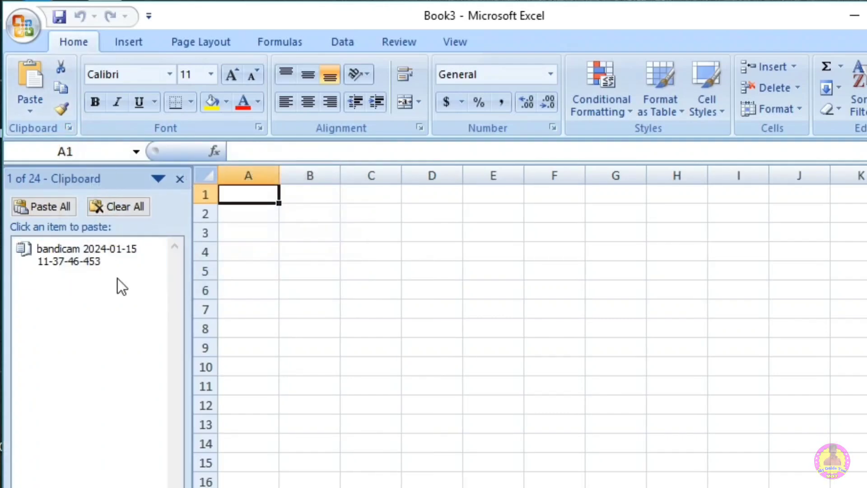
left_click(180, 179)
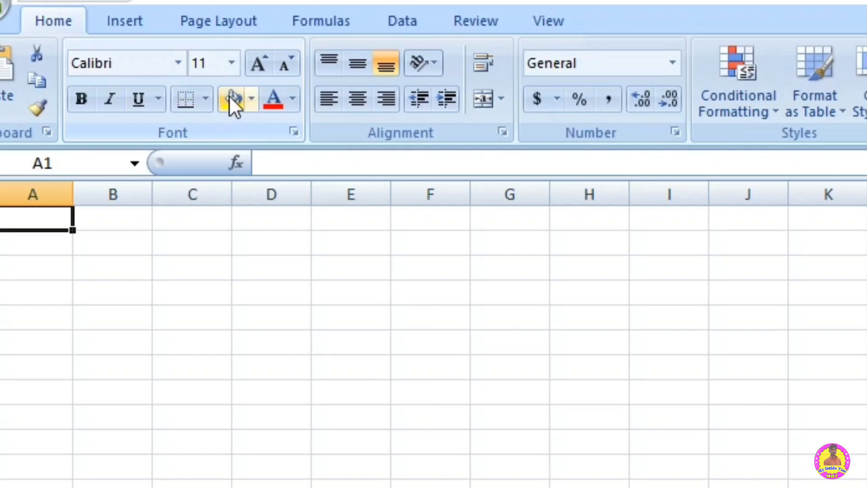
left_click(293, 133)
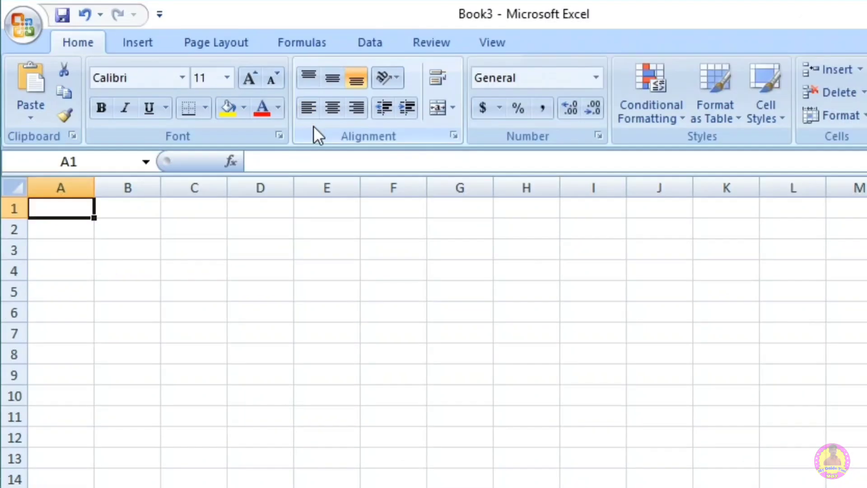
Step: Minimize the ribbon so only its tab names show, and restore it to full display
left_click(160, 15)
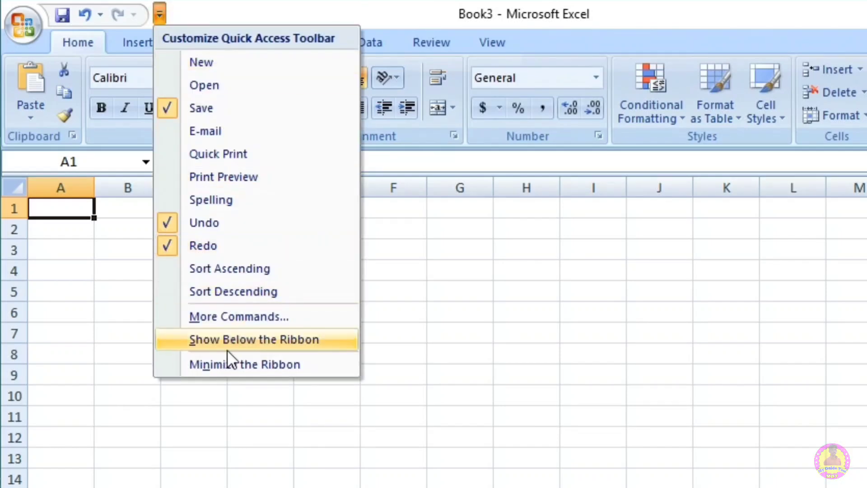
left_click(270, 364)
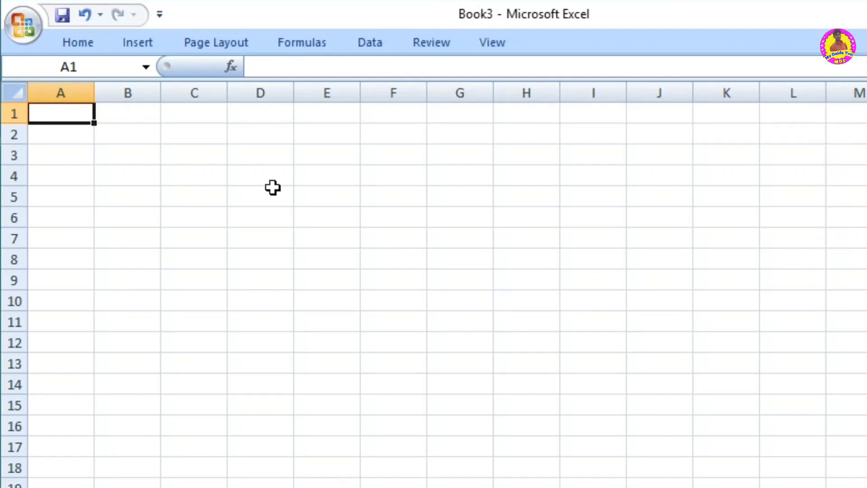
left_click(160, 15)
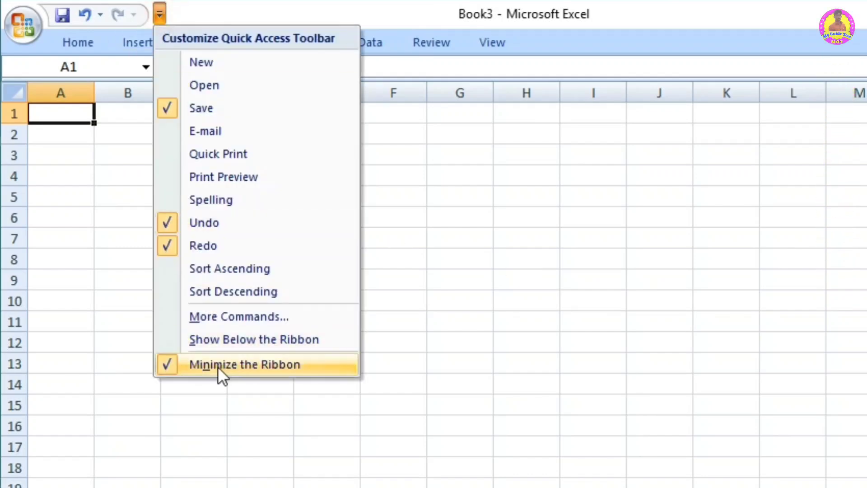
left_click(194, 364)
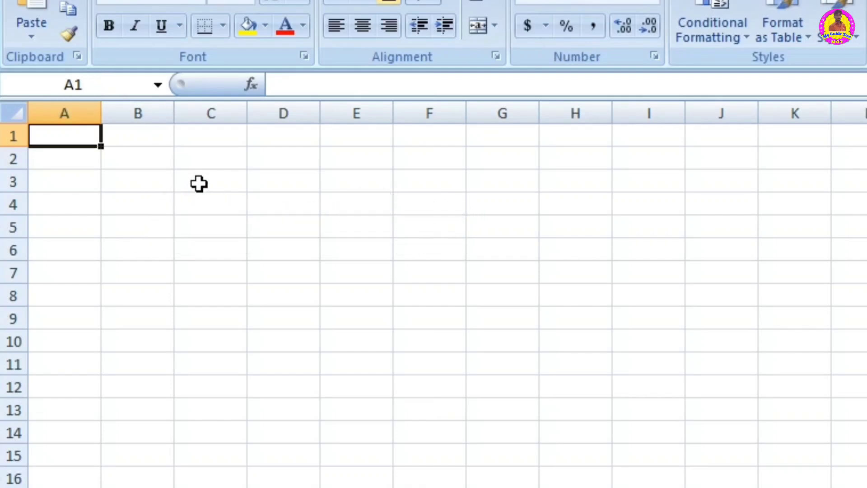
Step: Select column B and row 3, then column B and row 4 in turn, and finish on their intersection, cell B4
left_click(199, 111)
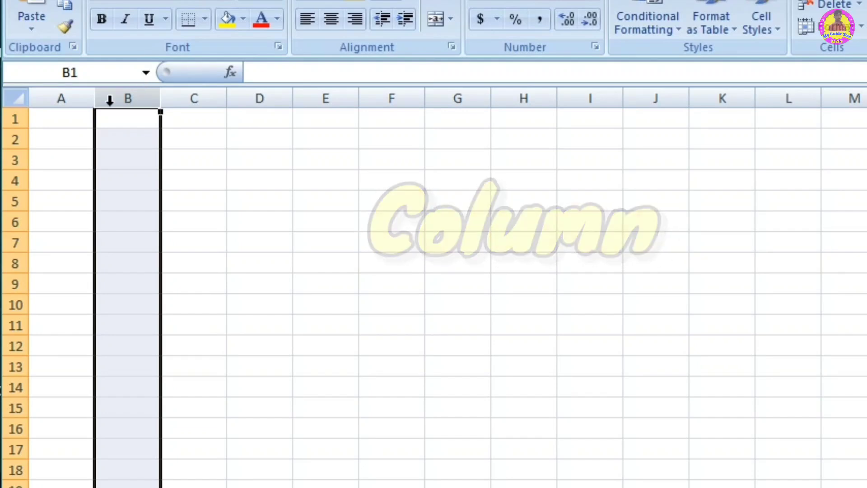
left_click(11, 161)
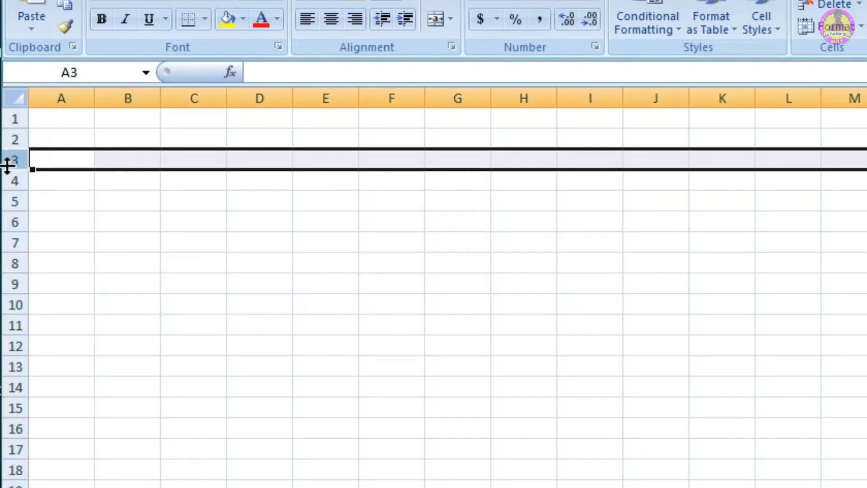
left_click(145, 98)
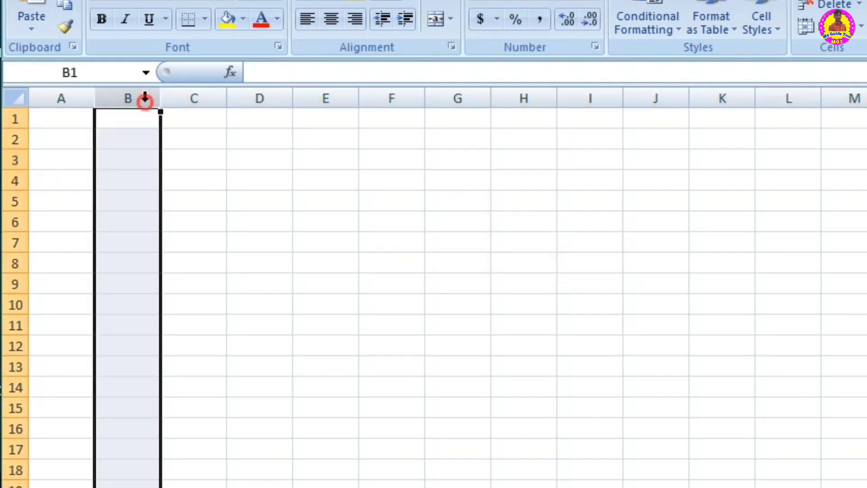
left_click(7, 178)
left_click(137, 174)
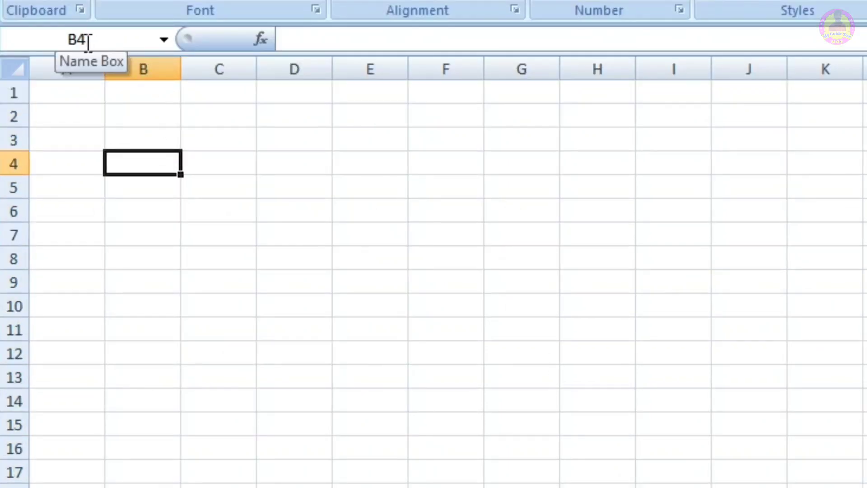
Step: Select cells C4, E8 and B5 in turn to compare their references in the Name Box, and narrow the Name Box
left_click(226, 165)
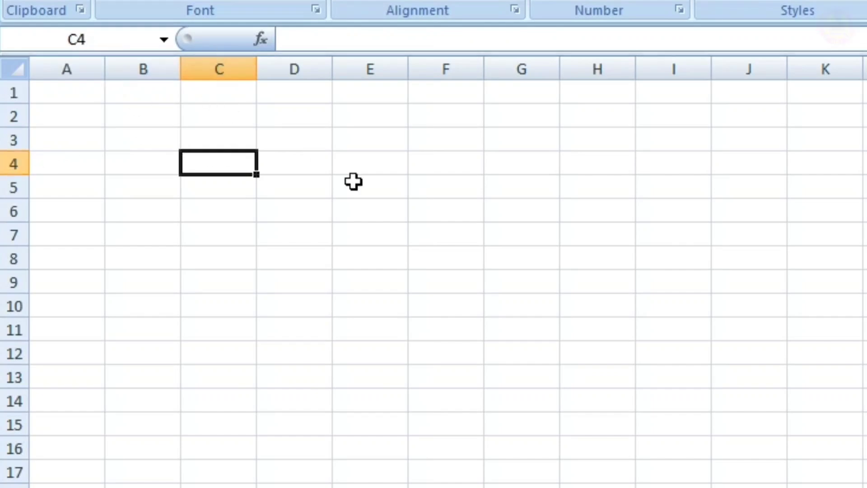
left_click(364, 252)
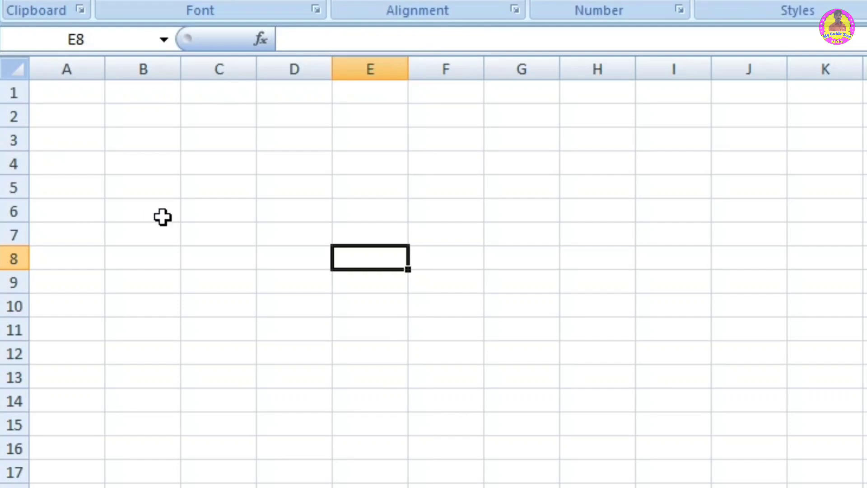
left_click(147, 182)
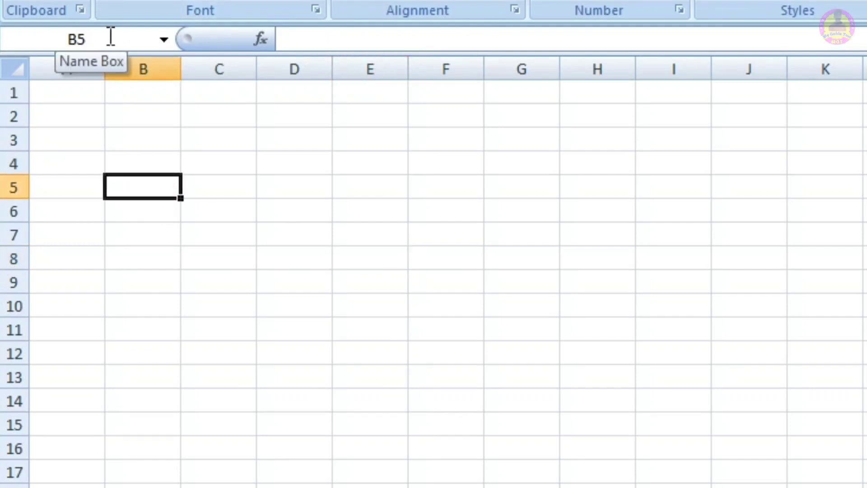
left_click_drag(183, 42, 163, 49)
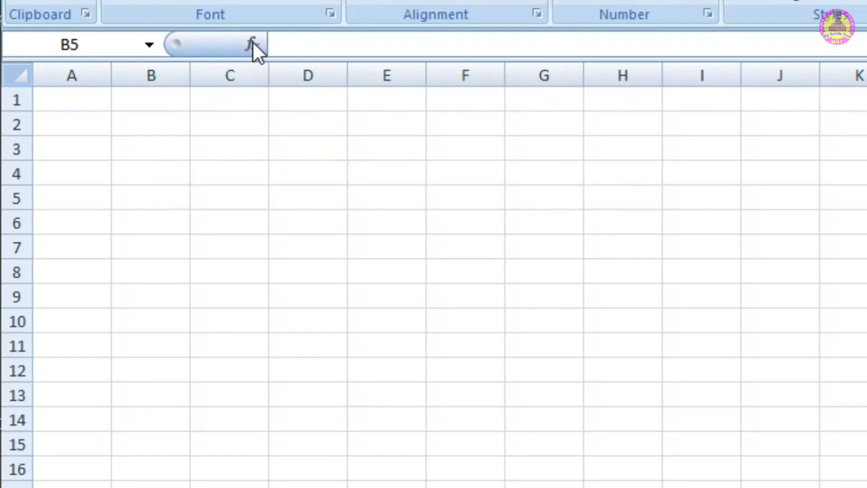
Step: Review the function categories and the HYPERLINK description in Insert Function for cell B5, and close it without inserting anything
left_click(253, 42)
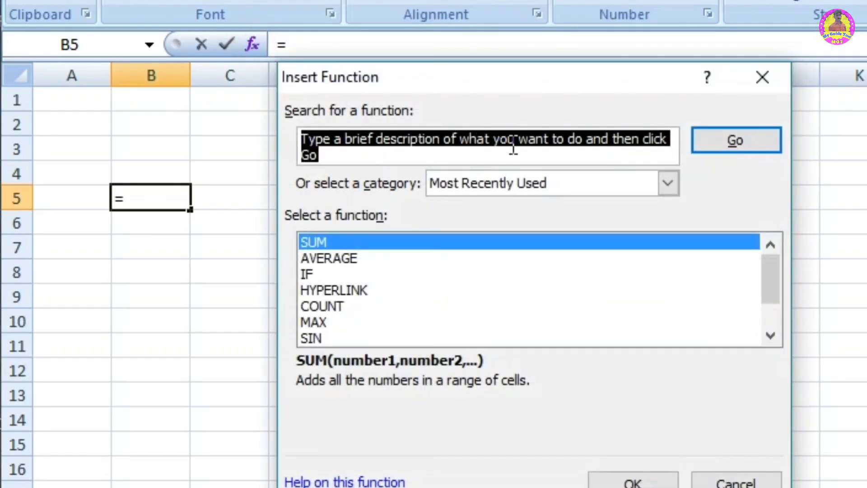
left_click(496, 186)
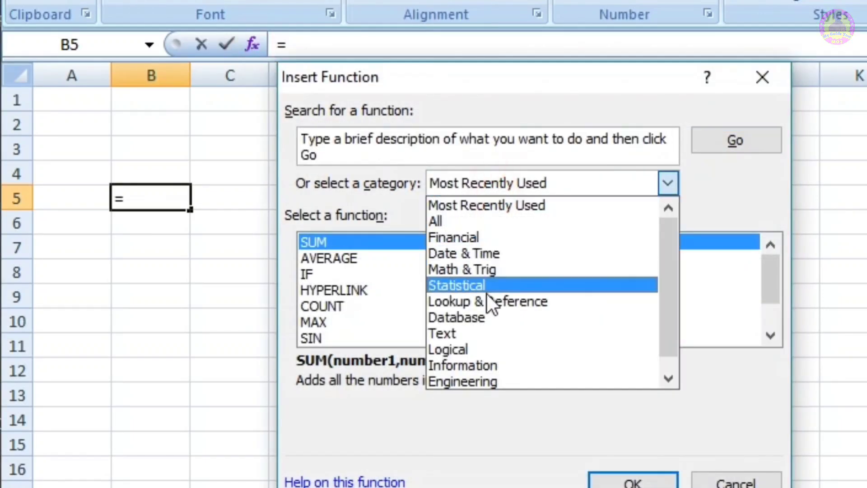
left_click(398, 294)
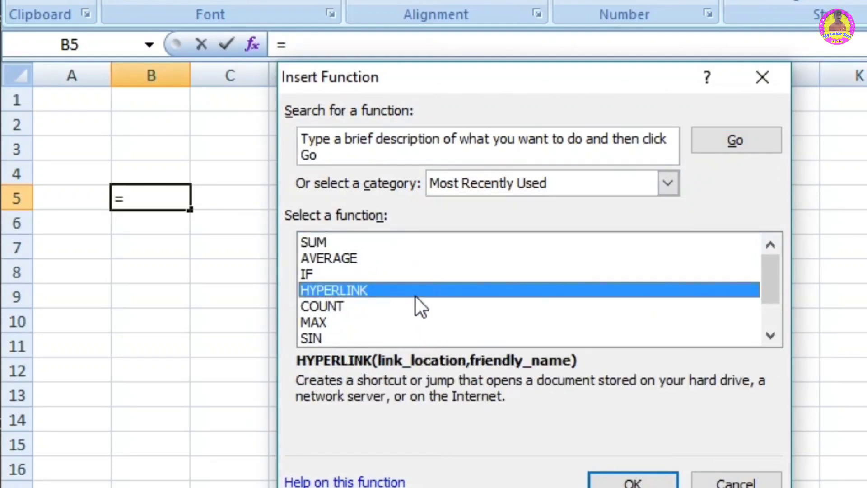
left_click(760, 78)
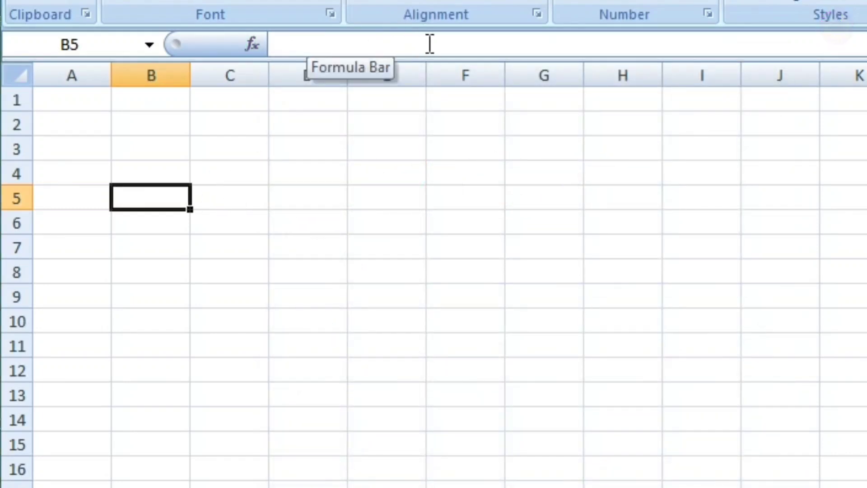
Step: Enter a sample first name in cell D4
left_click(292, 171)
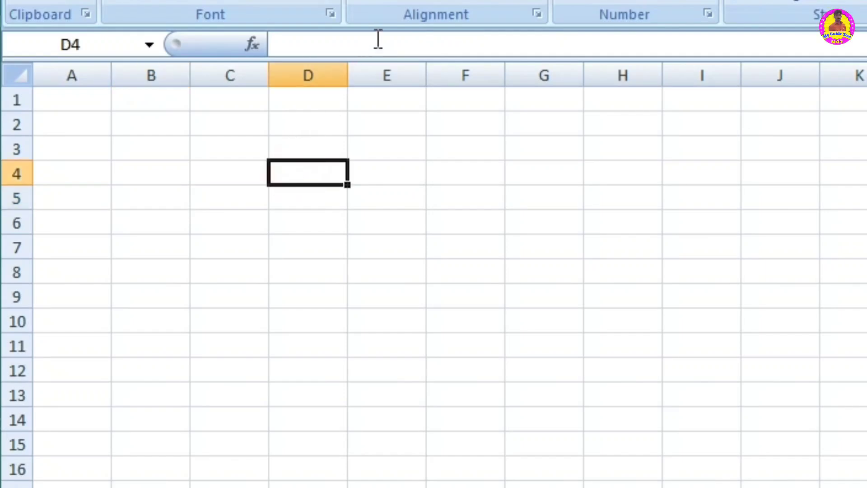
type("ram")
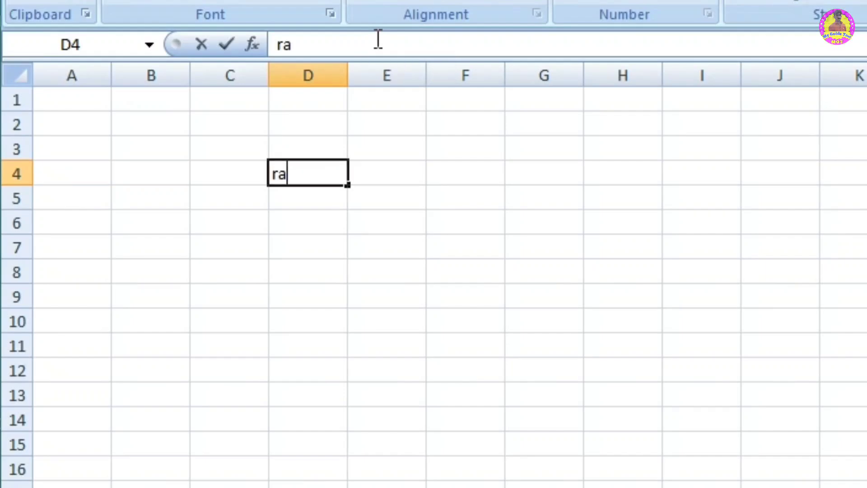
key("Return")
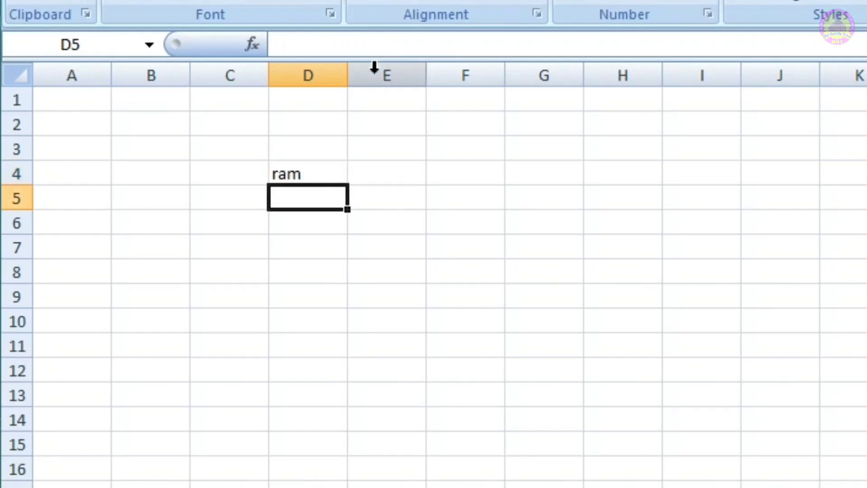
Step: Add a surname to the entry in D4 through the formula bar, and erase the cell's whole text
left_click(316, 172)
left_click(339, 45)
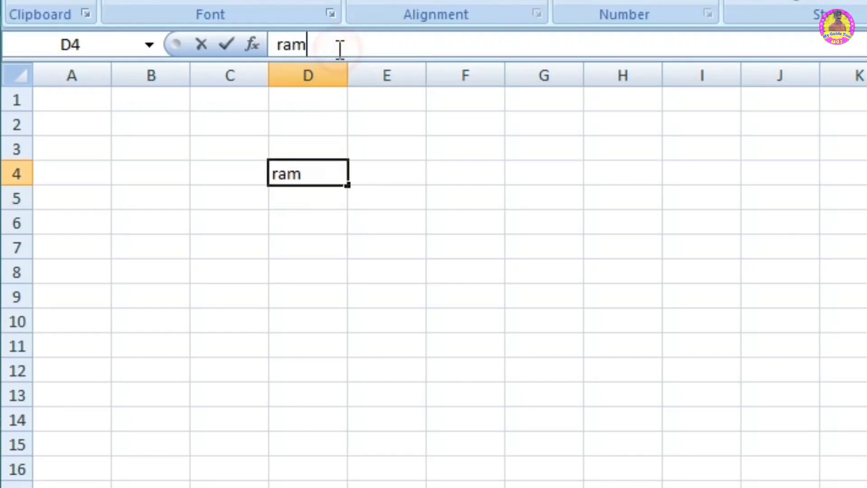
type("kumar")
key("BackSpace")
key("BackSpace")
key("BackSpace")
key("BackSpace")
key("BackSpace")
key("BackSpace")
key("BackSpace")
key("BackSpace")
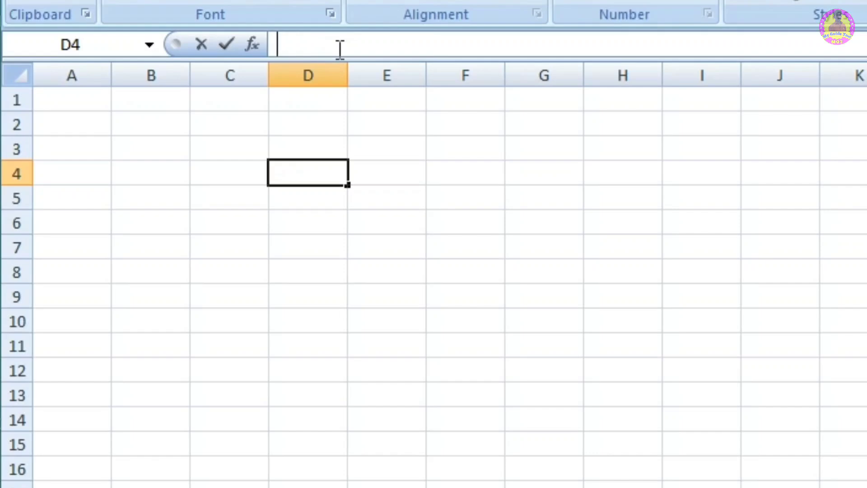
key("Return")
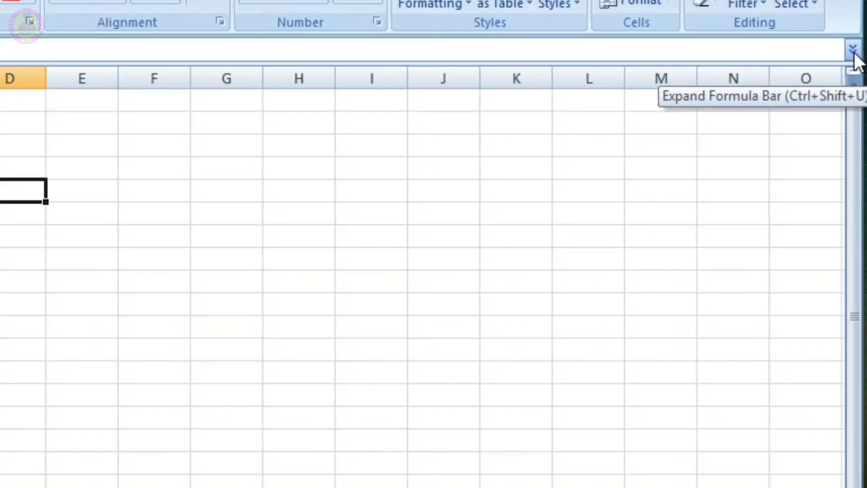
Step: Expand and collapse the formula bar twice, and scroll the worksheet down by one row
left_click(854, 50)
left_click(852, 51)
left_click(853, 50)
left_click(852, 51)
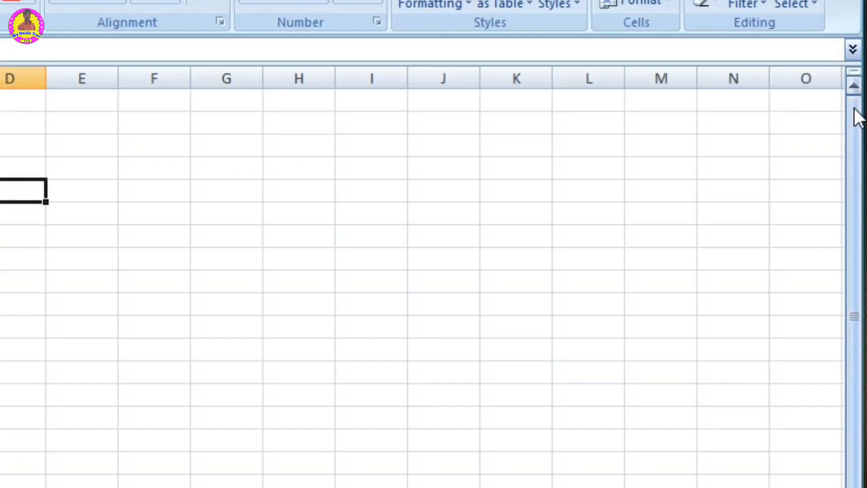
mouse_move(854, 113)
left_mouse_down()
mouse_move(852, 207)
mouse_move(852, 123)
left_mouse_up()
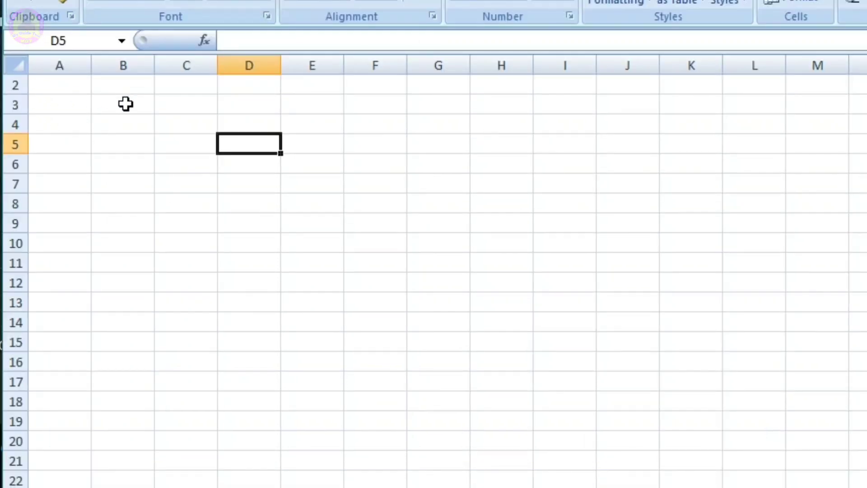
Step: Select the entire worksheet and widen the Name Box
left_click(17, 67)
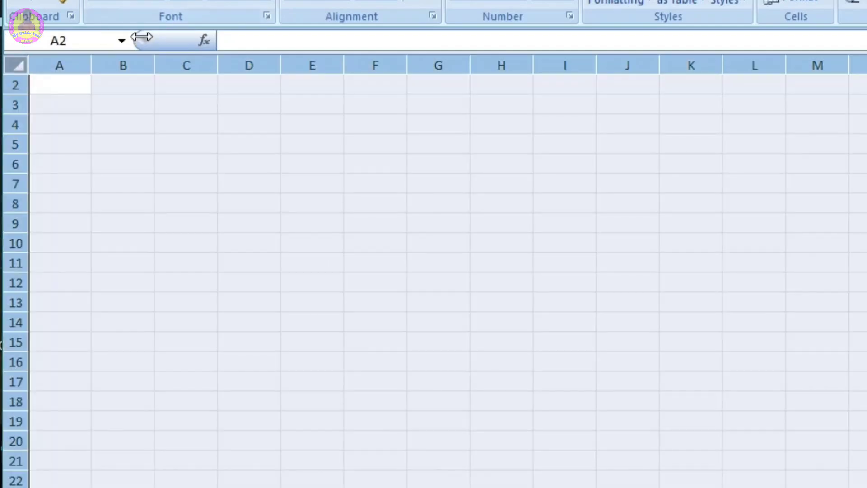
left_click_drag(150, 40, 199, 40)
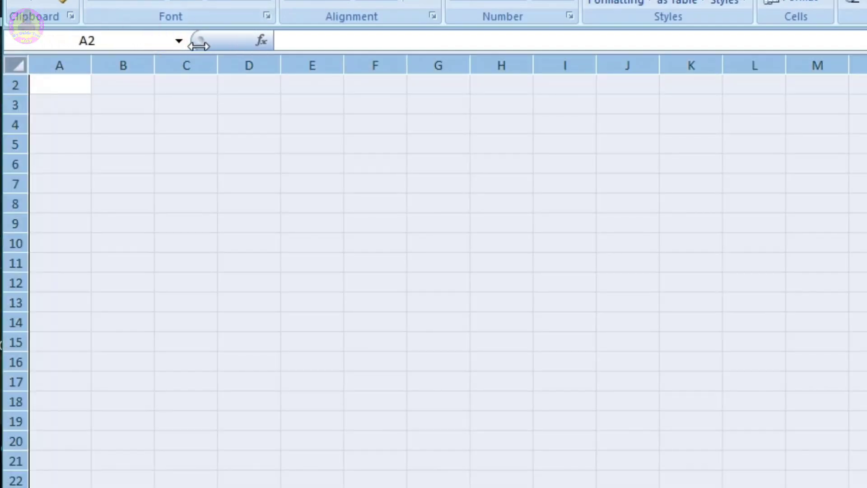
left_click(21, 67)
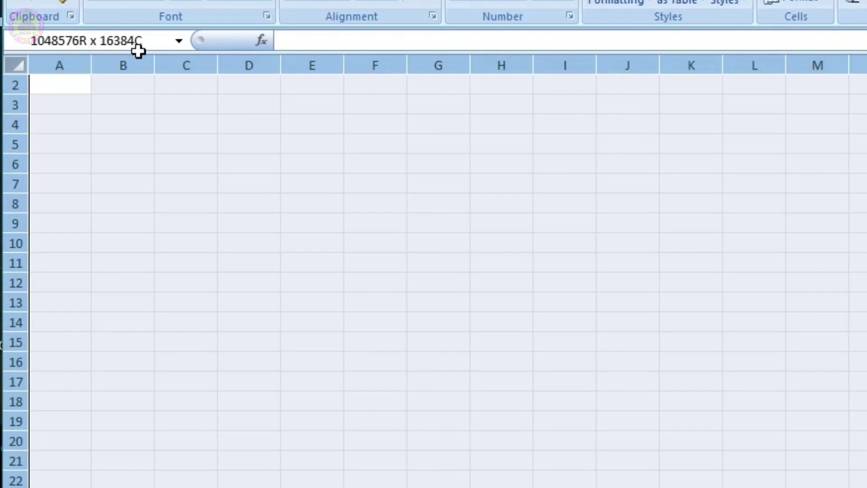
Step: Clear the whole-sheet selection, and select column B, row 4 and cell B6 in turn
left_click(129, 122)
left_click(127, 64)
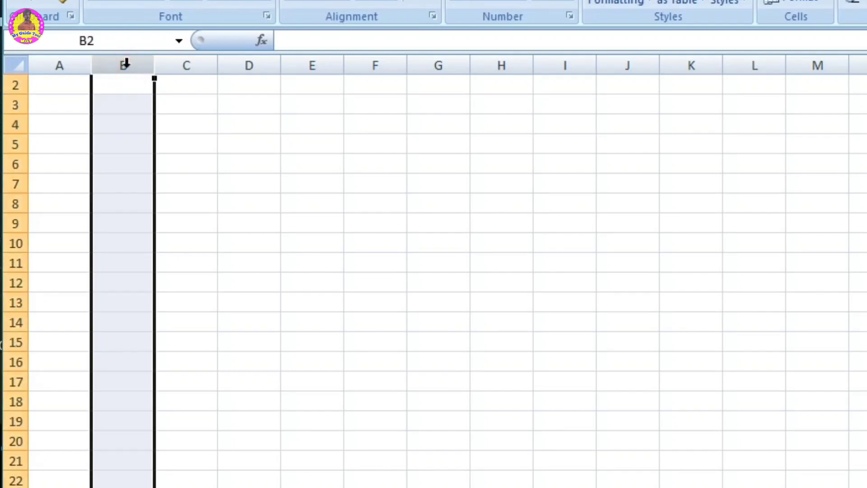
left_click(9, 125)
left_click(111, 160)
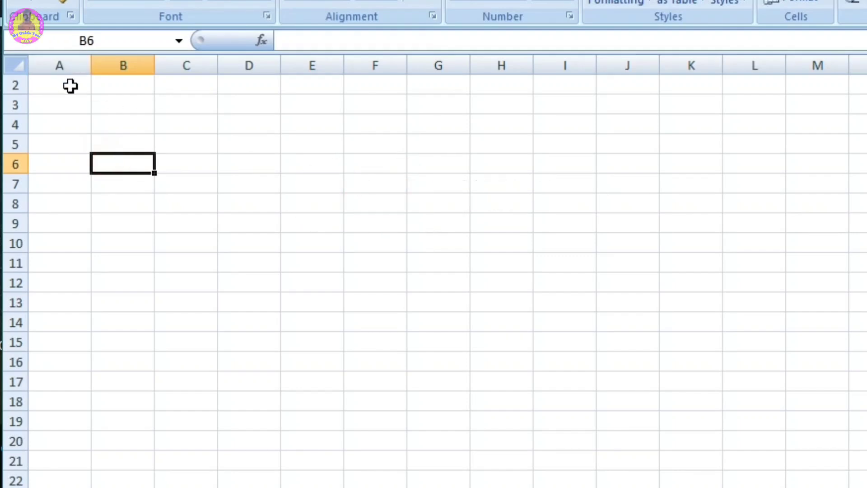
Step: Jump from B6 to the last column and back to column A, and to the last row and back to A1
key("ctrl+Right")
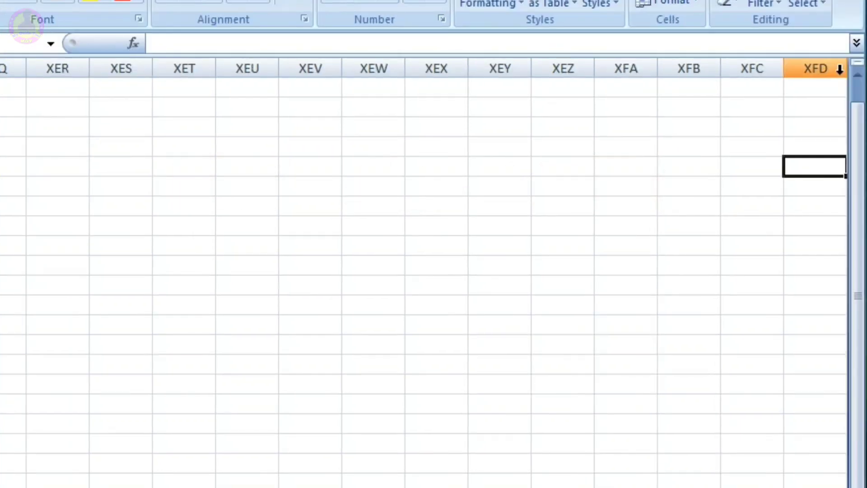
key("ctrl+Left")
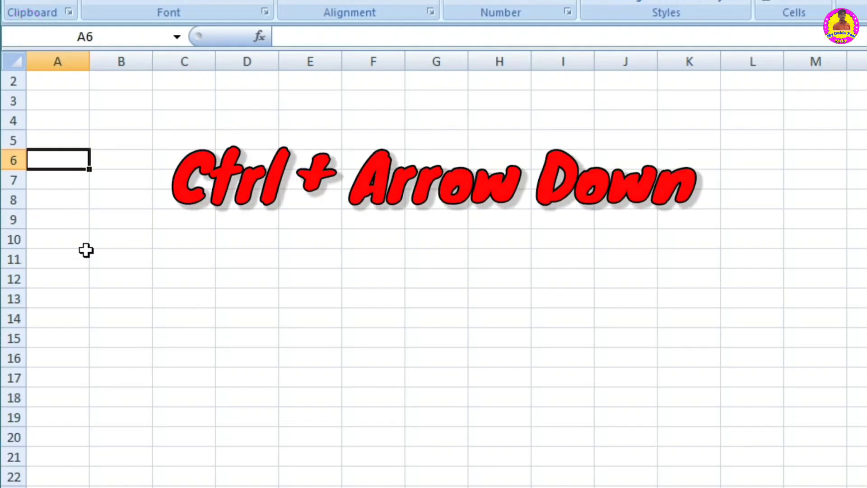
key("ctrl+Down")
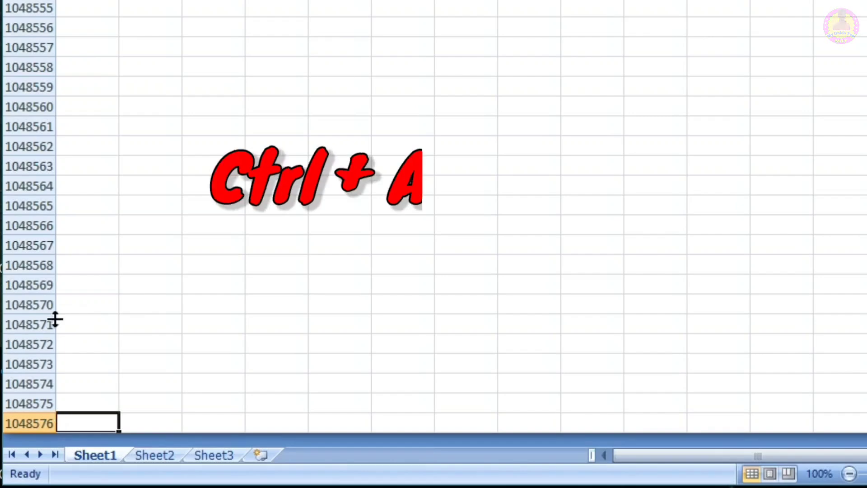
key("ctrl+Up")
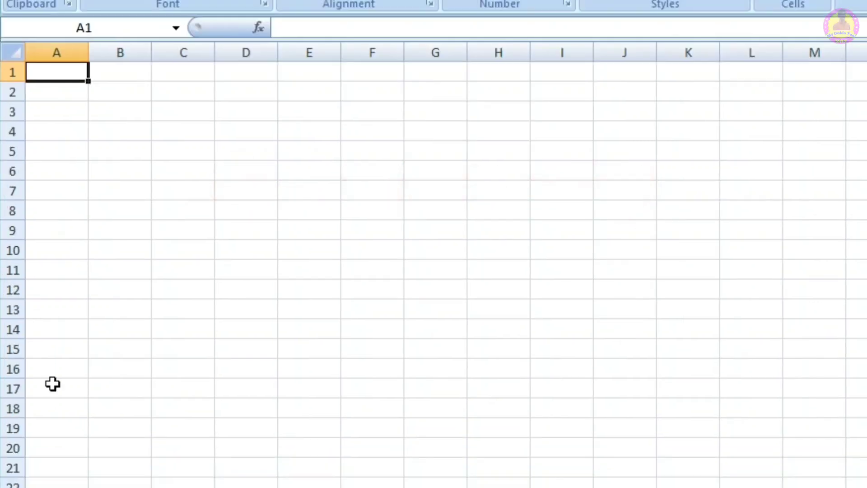
Step: Select a cell further down column A, and insert a new worksheet after Sheet3
left_click(73, 200)
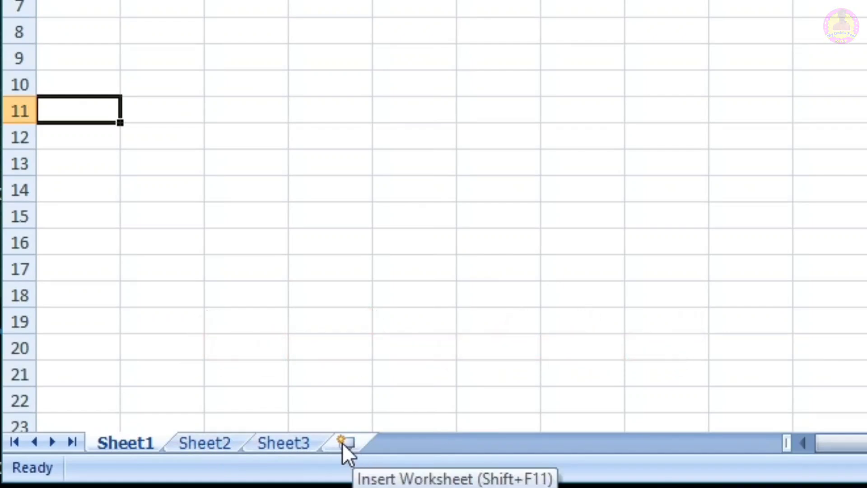
left_click(342, 442)
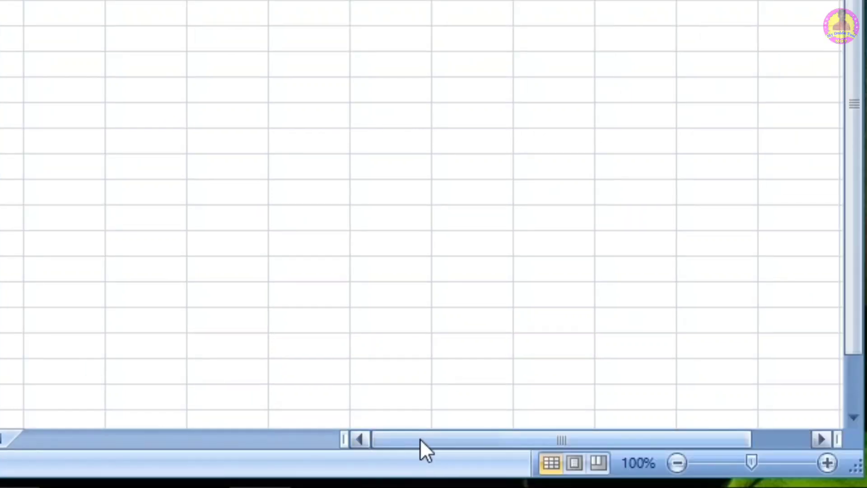
Step: Enter 255 in cell E20 of Sheet4
left_click_drag(420, 438, 446, 434)
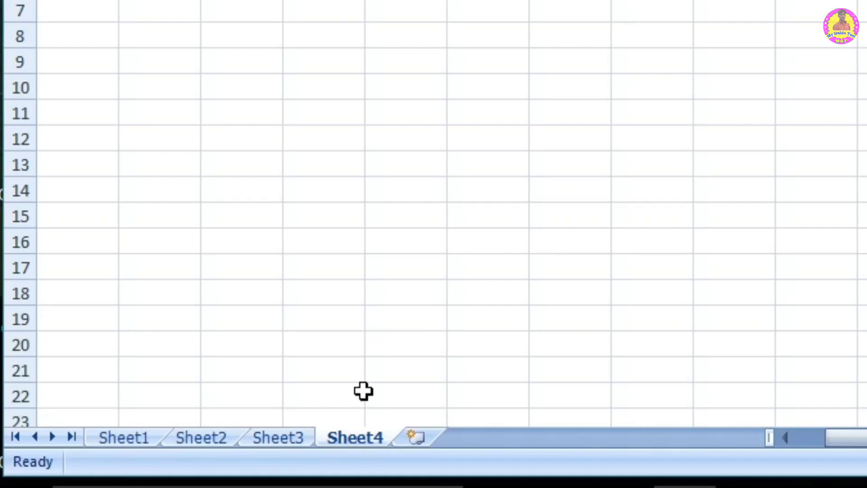
left_click(298, 355)
type("255")
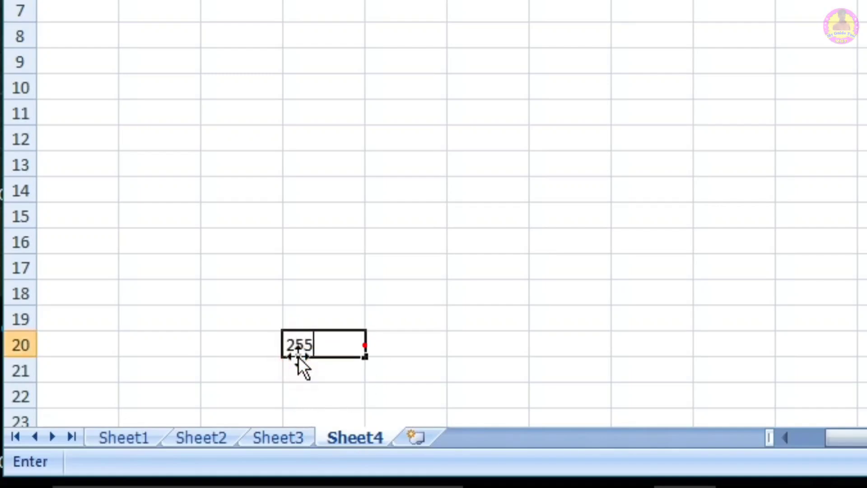
left_click(448, 351)
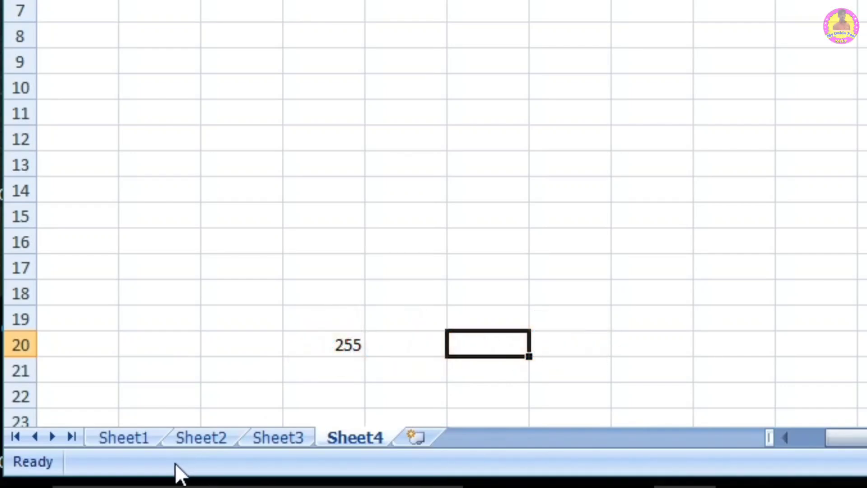
Step: Enter the sample text dfghjkkkkl;' in cell C21, and clear it again
left_click(140, 366)
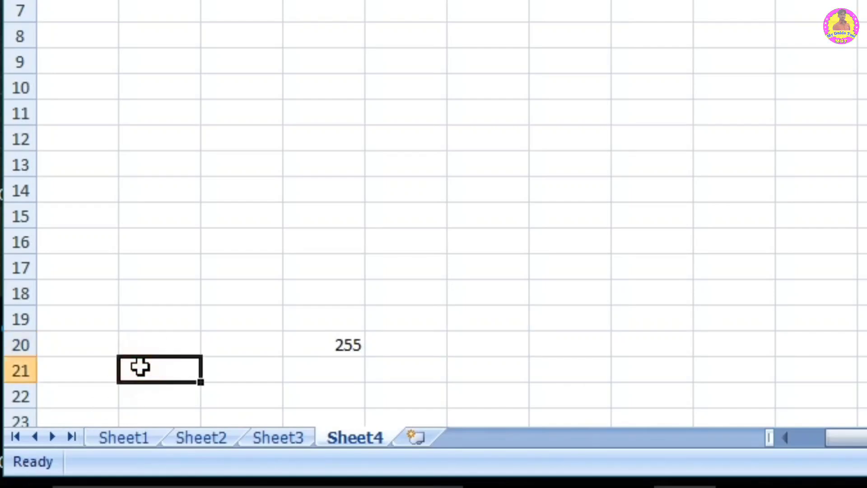
type("dfghjkkkl")
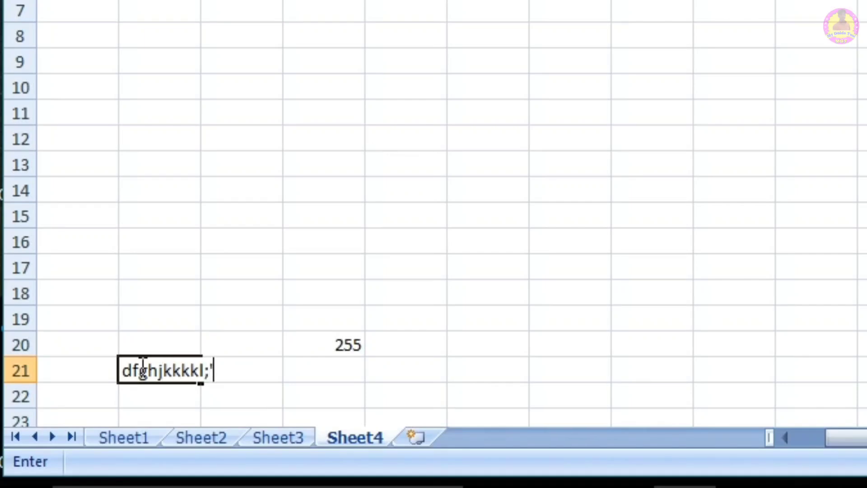
type(";'")
left_click(213, 204)
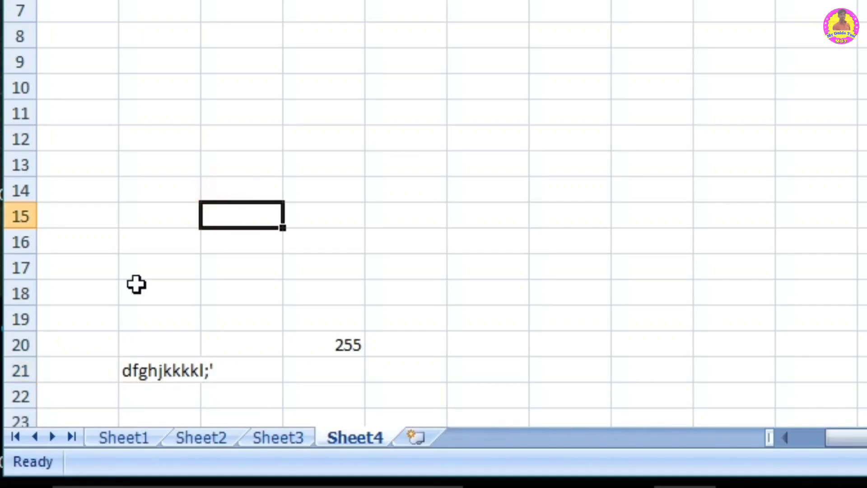
left_click(149, 371)
key("BackSpace")
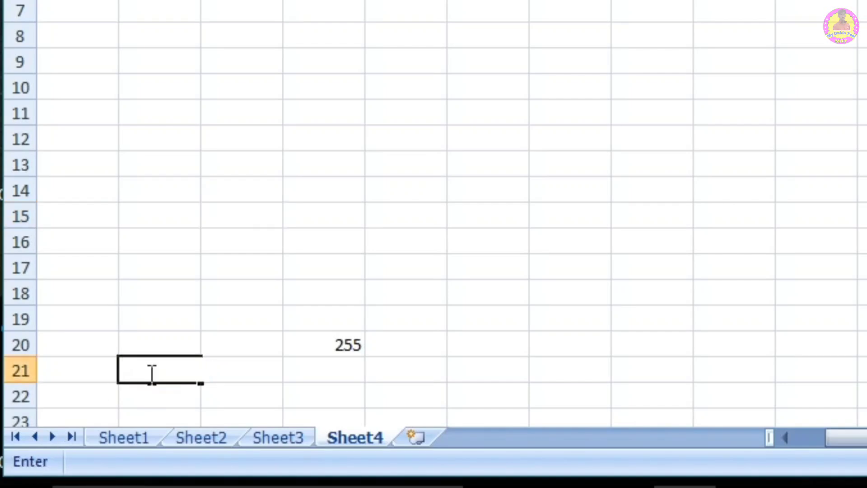
left_click(203, 391)
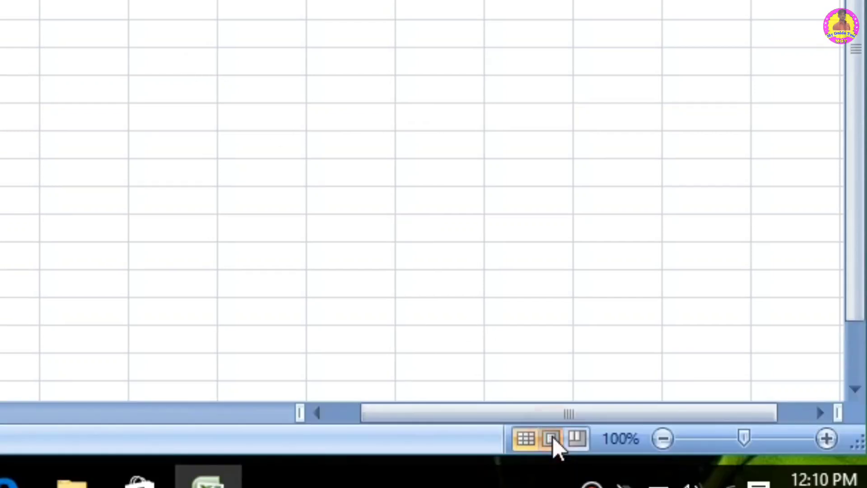
Step: Show the sheet in Page Layout view and Page Break Preview, and return to Normal view
left_click(546, 472)
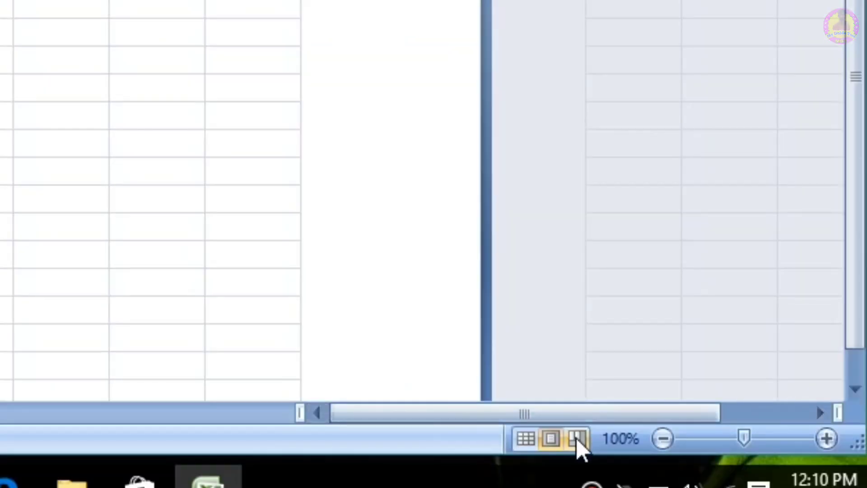
left_click(575, 442)
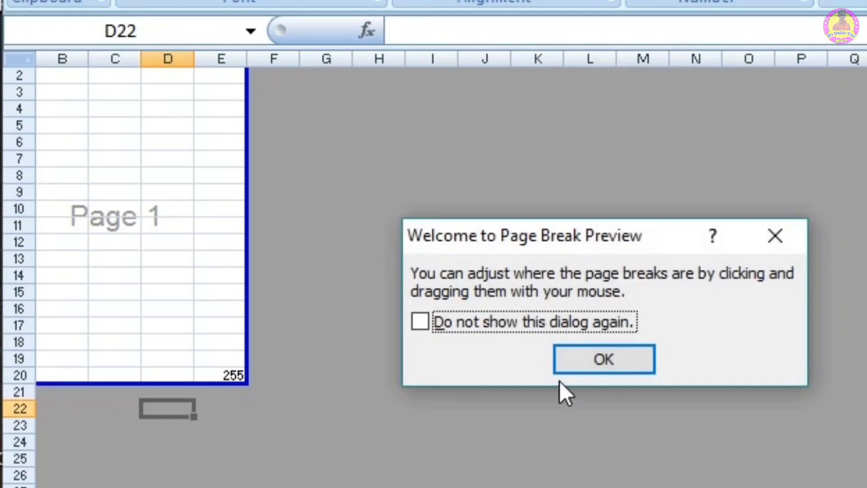
left_click(602, 359)
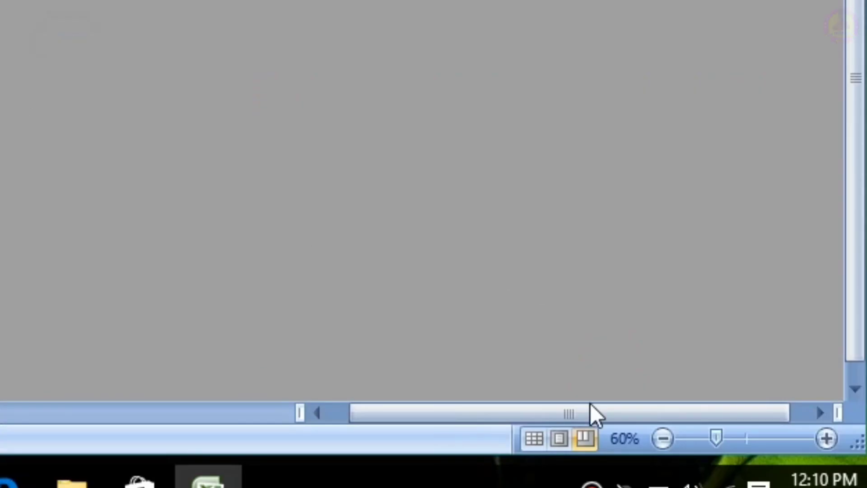
left_click(533, 441)
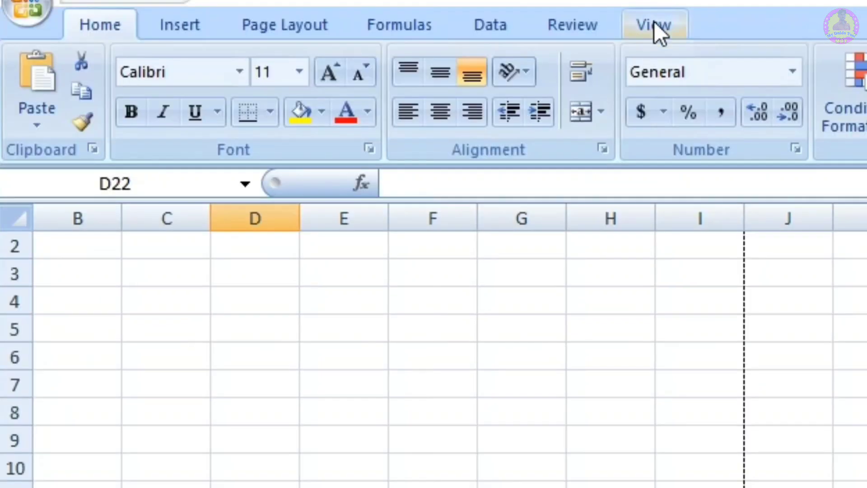
left_click(654, 22)
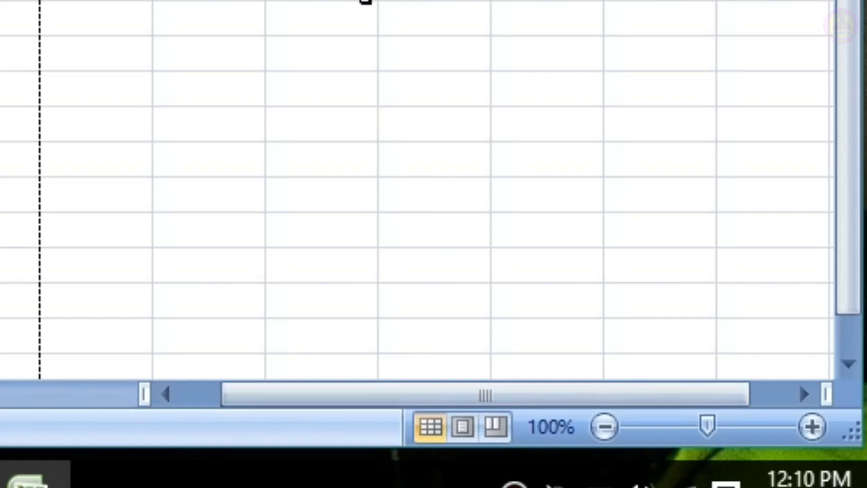
Step: Zoom the sheet out to 70% and back in to 100%
mouse_move(527, 298)
left_mouse_down()
mouse_move(557, 378)
mouse_move(538, 296)
left_mouse_up()
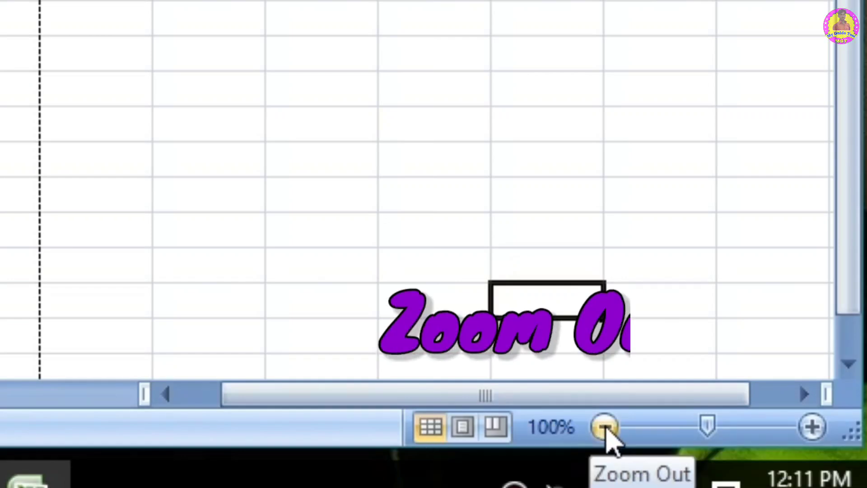
left_click(604, 426)
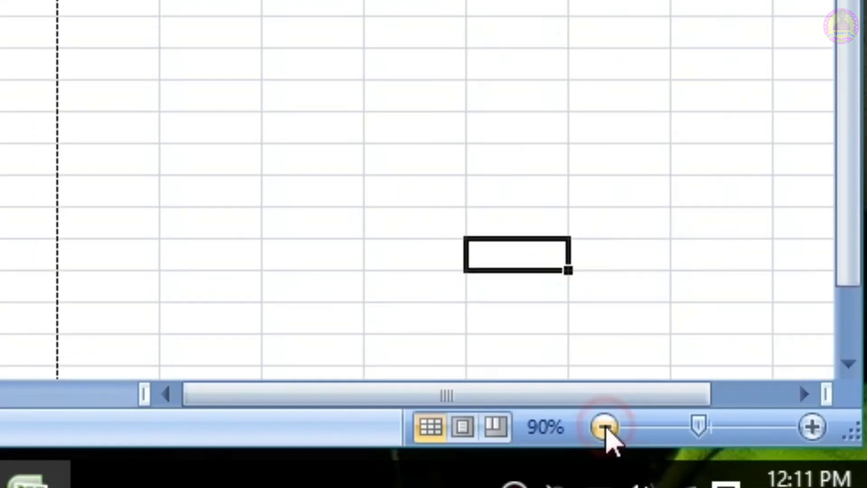
left_click(605, 427)
left_click(605, 427)
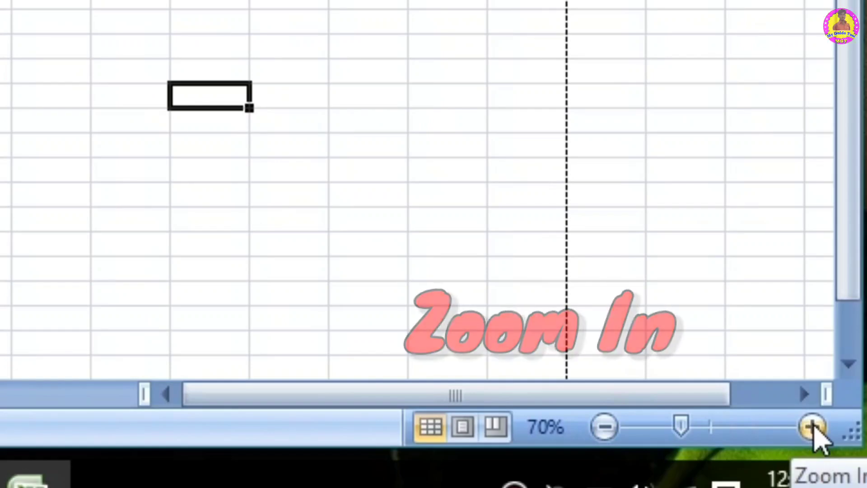
left_click(813, 426)
left_click(813, 427)
left_click(812, 426)
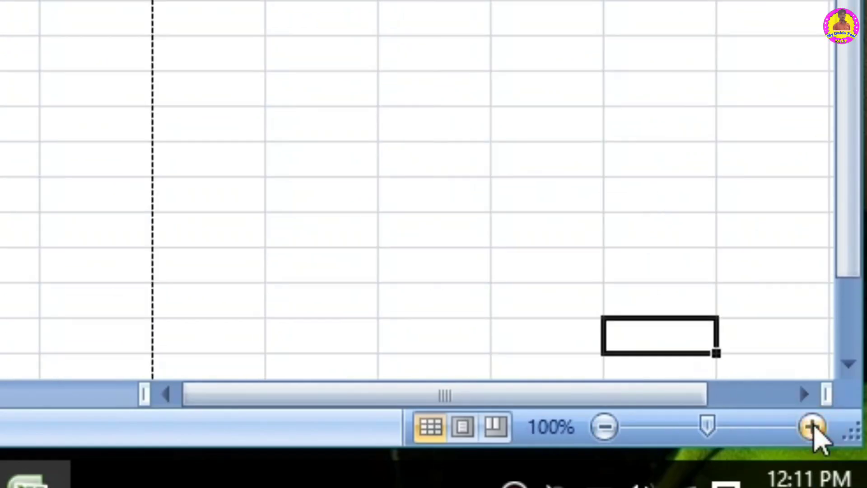
mouse_move(707, 431)
left_mouse_down()
mouse_move(691, 434)
mouse_move(714, 434)
mouse_move(673, 429)
mouse_move(713, 428)
left_mouse_up()
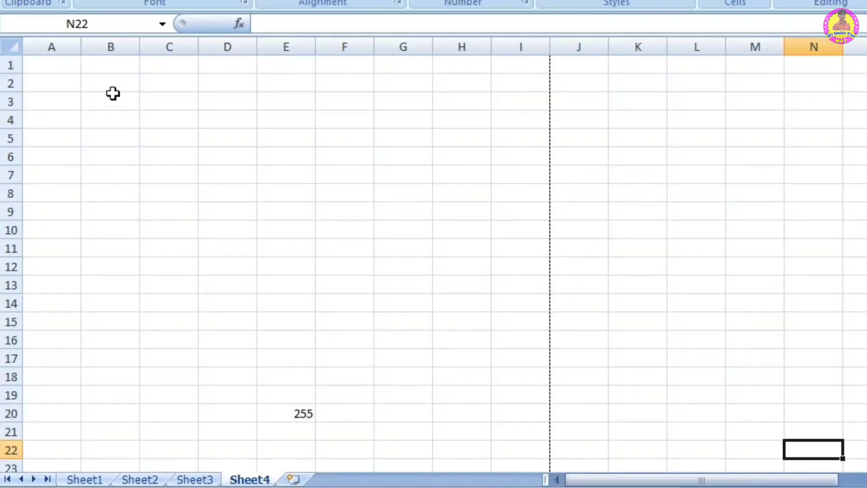
Step: Enter 1 and 2 in cells B2 and B3, and fill the number series down to B14
left_click(103, 88)
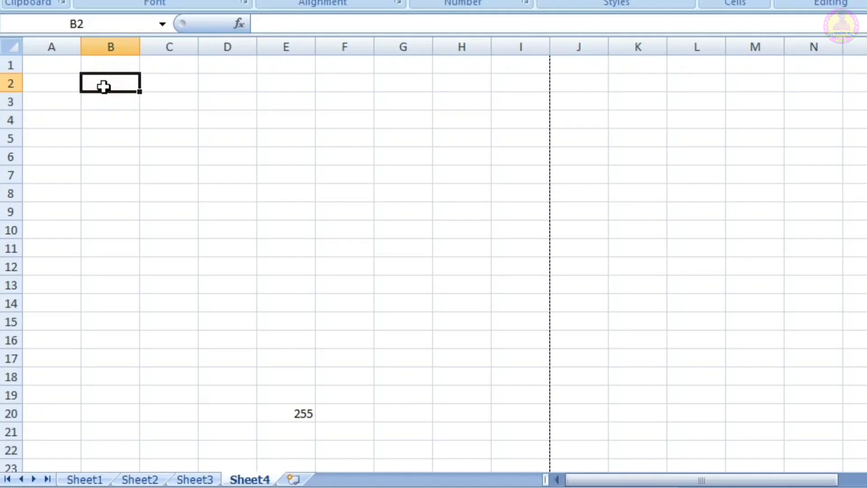
type("1")
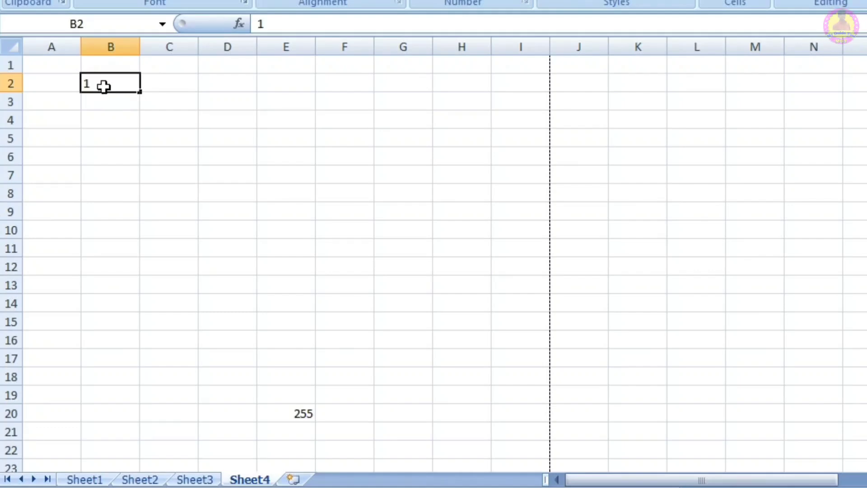
key("Return")
type("2")
key("Return")
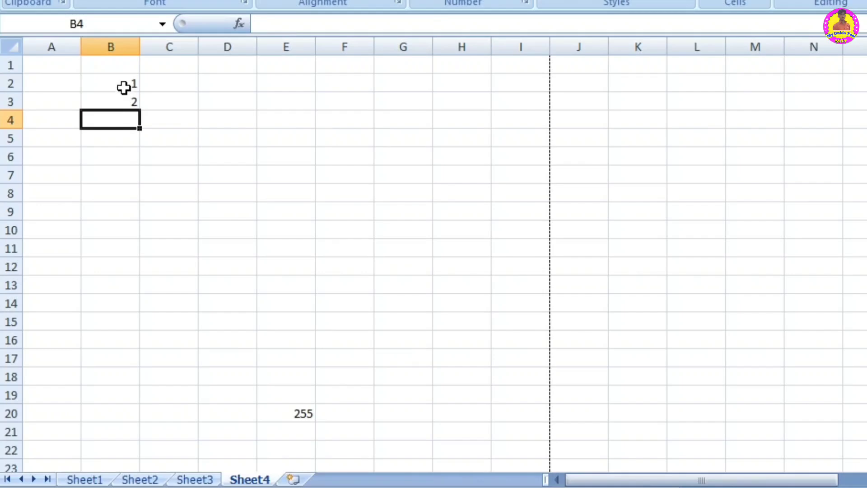
left_click(124, 87)
left_click_drag(124, 84, 142, 318)
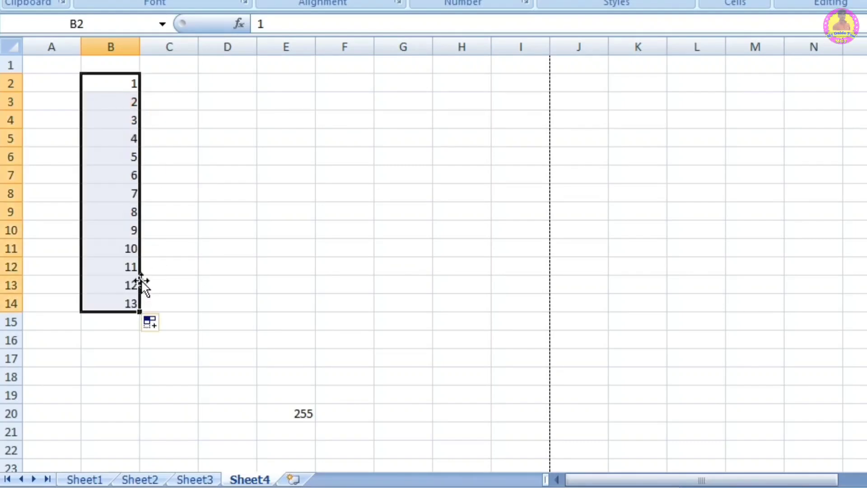
left_click(176, 216)
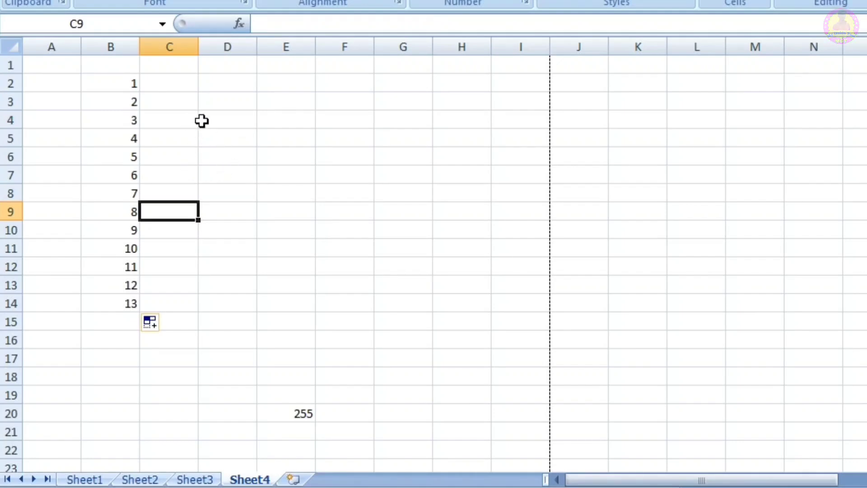
Step: Select the range D4:G9, and move the 7 from cell B8 to E5
left_click_drag(202, 120, 379, 205)
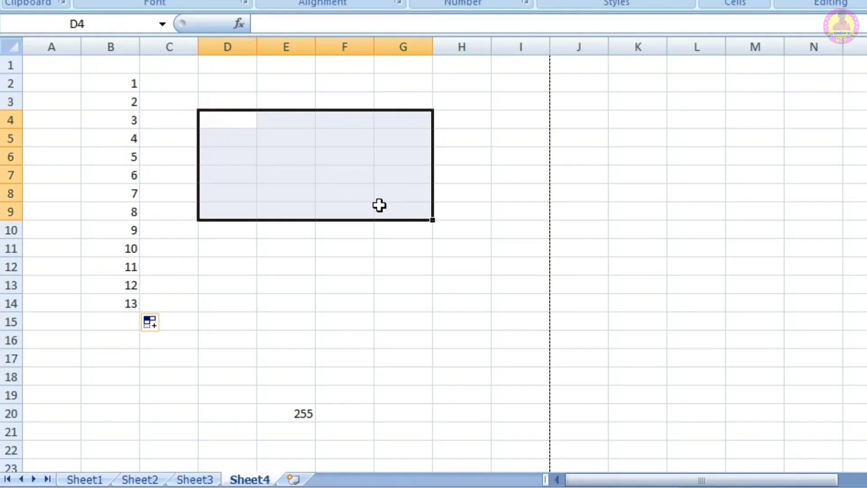
left_click(170, 264)
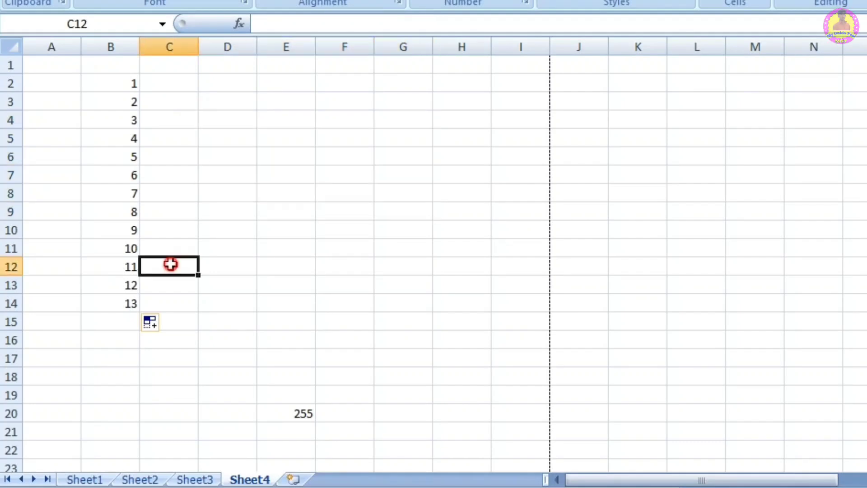
left_click(132, 190)
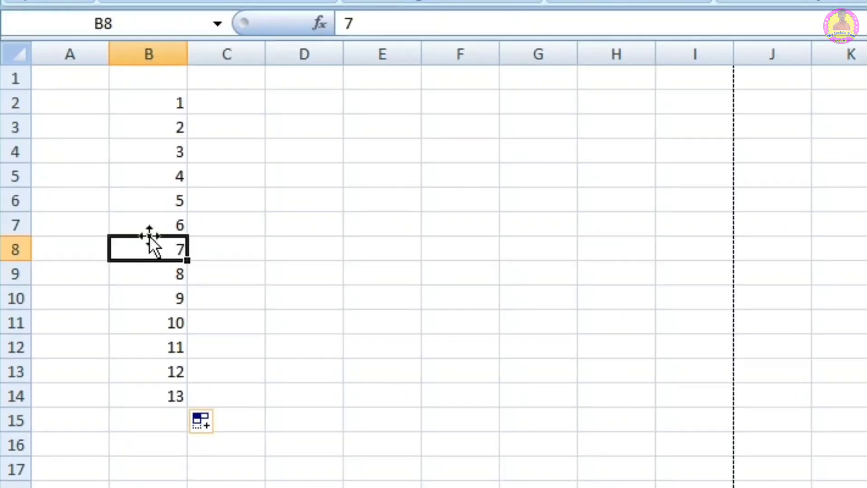
left_click_drag(149, 235, 414, 181)
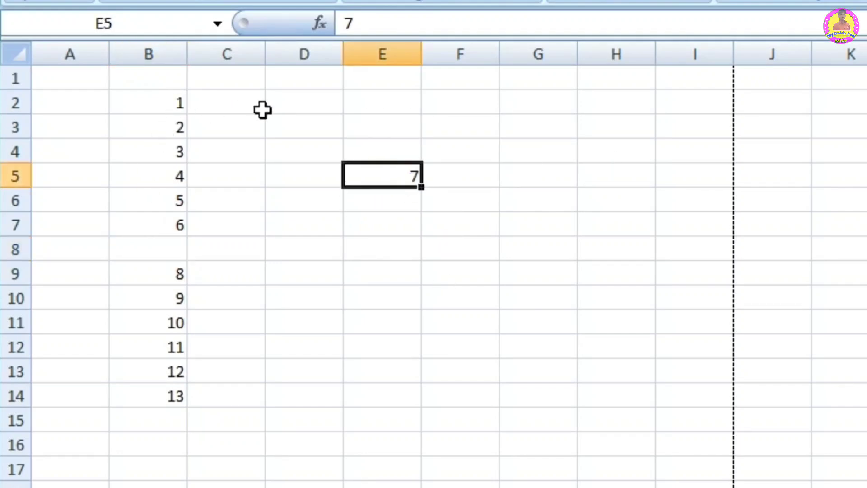
Step: Enter 1 and 2 in cells C2 and C3, and fill the number series down to C14
left_click(246, 105)
type("1")
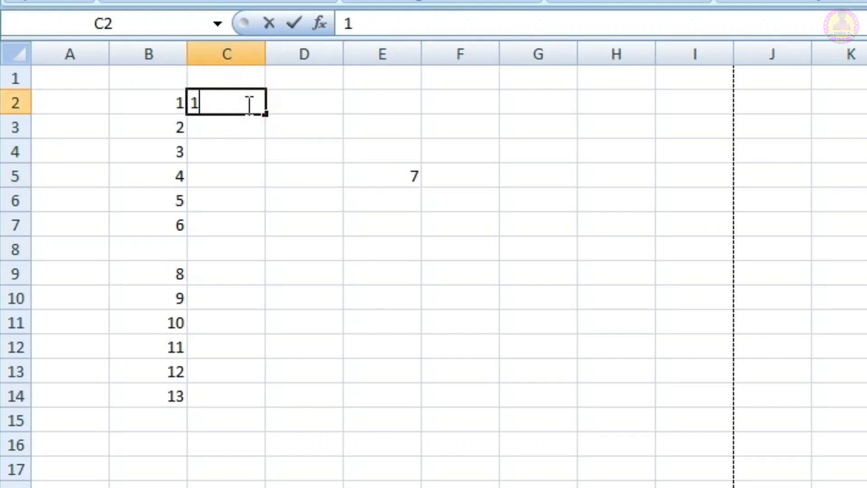
key("Return")
type("2")
key("Return")
left_click_drag(246, 100, 251, 124)
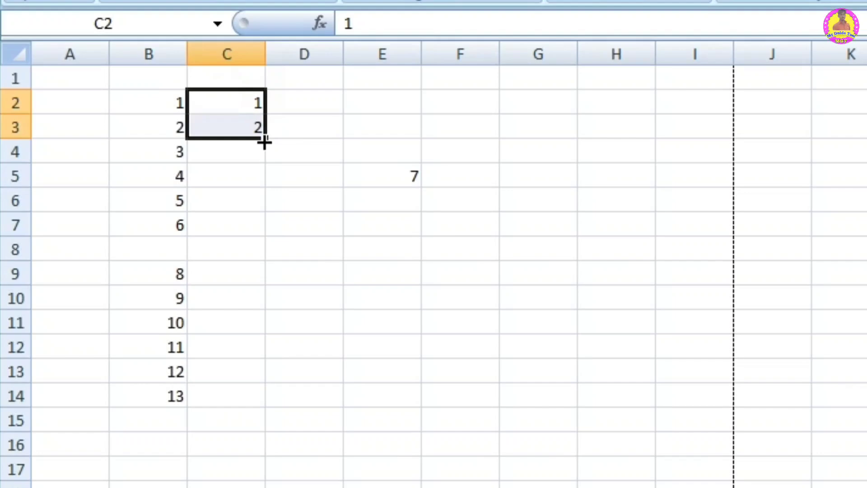
left_click_drag(265, 142, 266, 406)
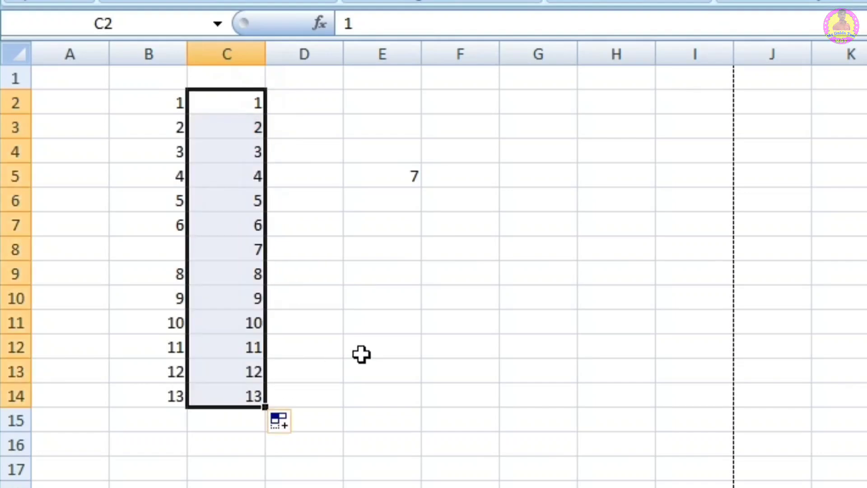
left_click(362, 354)
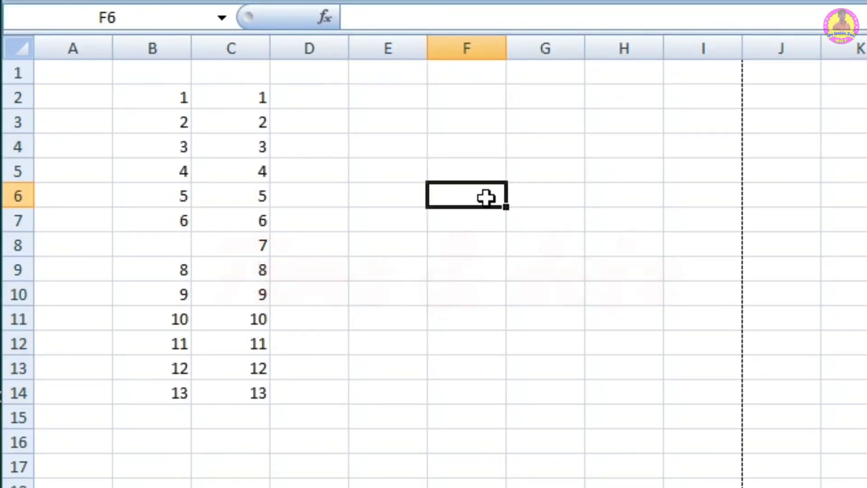
Step: Enter the current date and time in cell E2 with the formula =NOW(), and select cell F2
left_click(377, 92)
type("=now")
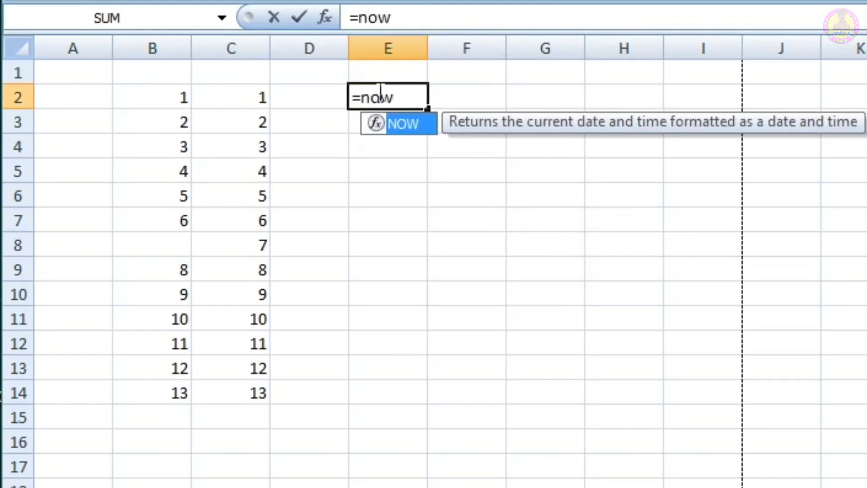
key("Tab")
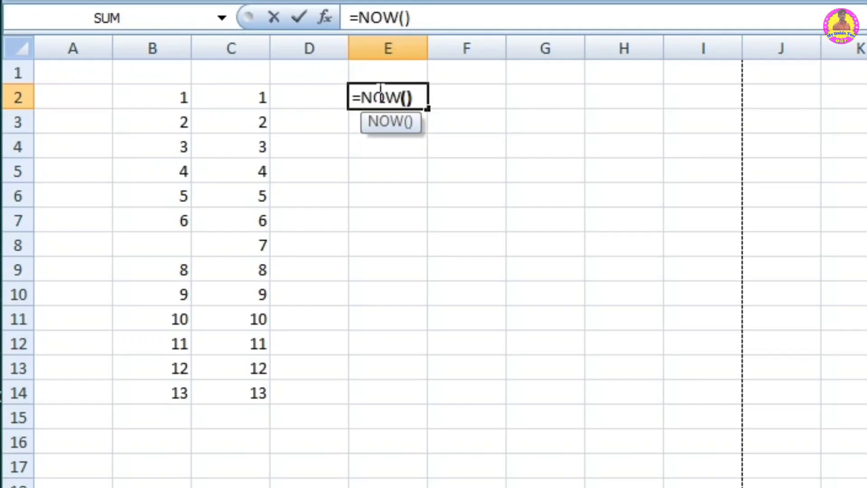
type(")")
key("Return")
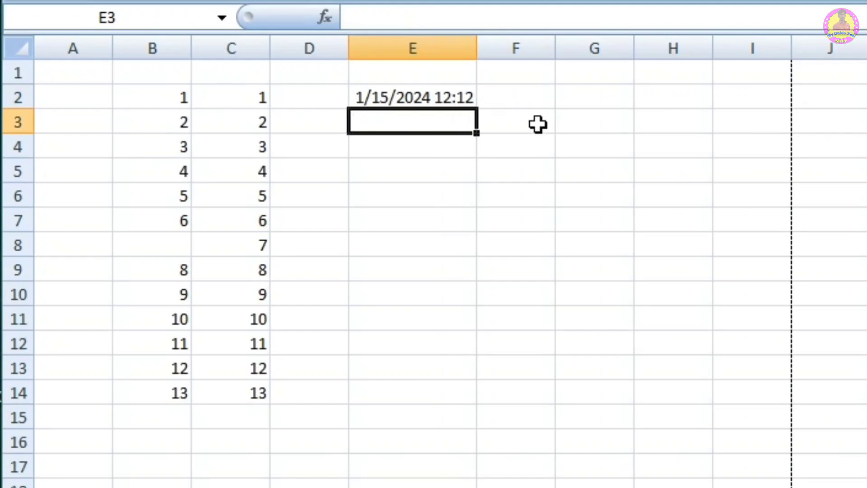
left_click(527, 95)
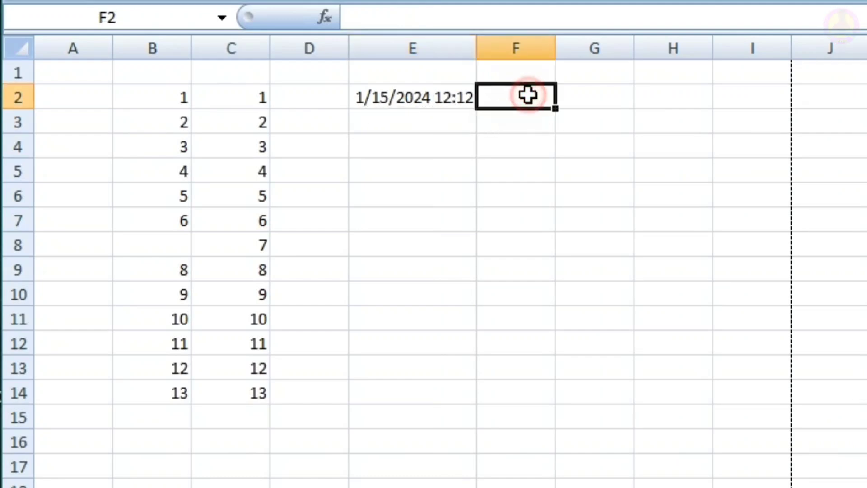
Step: Enter the current date in cell F2 with the formula =TODAY()
type("=")
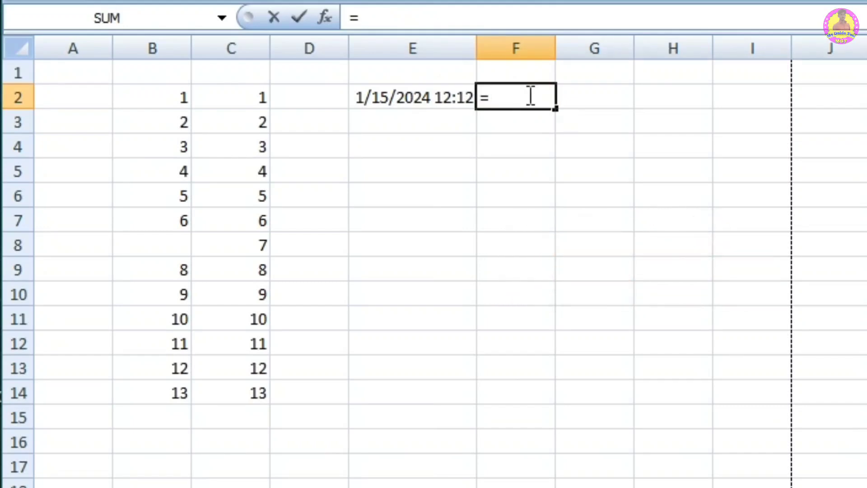
type("tod")
key("Tab")
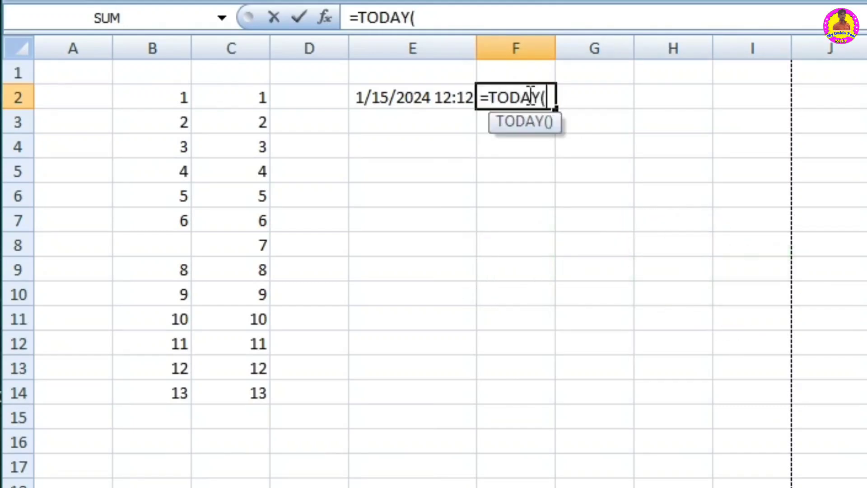
key("BackSpace")
type(")")
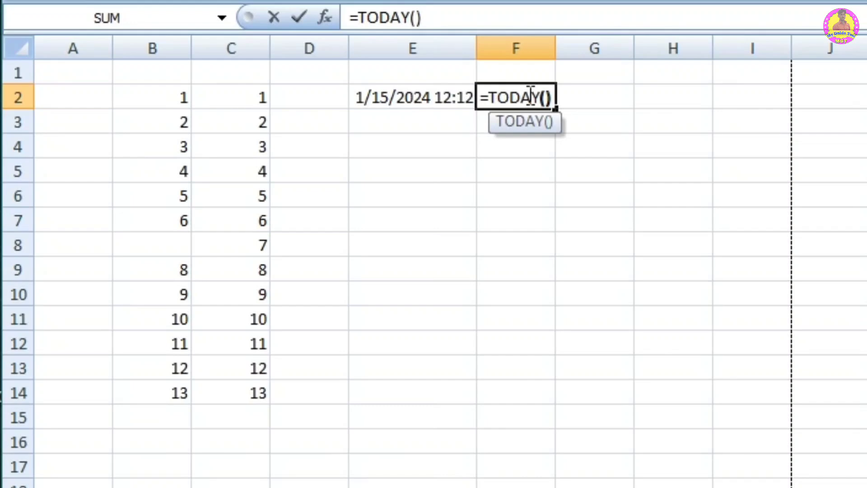
key("Return")
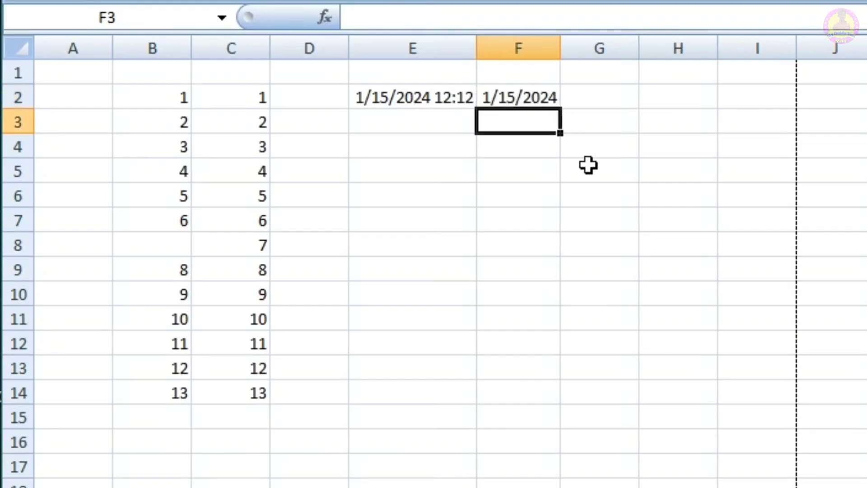
Step: Enter Jan and feb in cells E5 and E6, and fill the month series down to E16
left_click(392, 168)
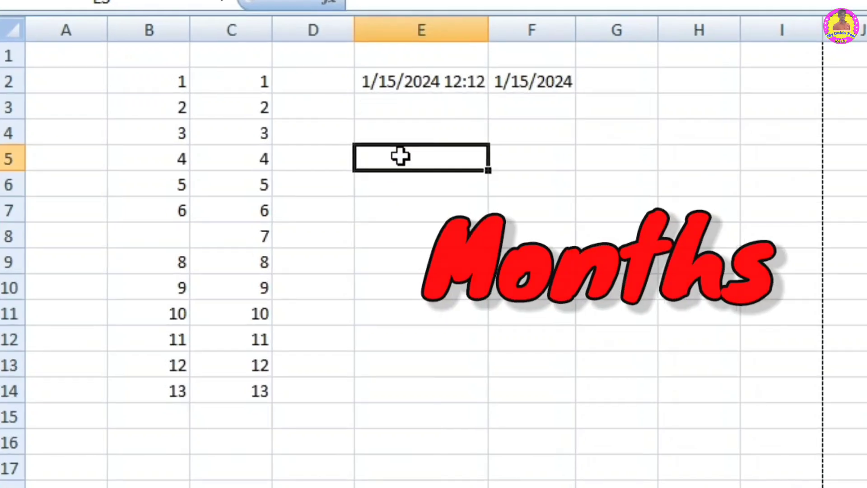
type("Jan")
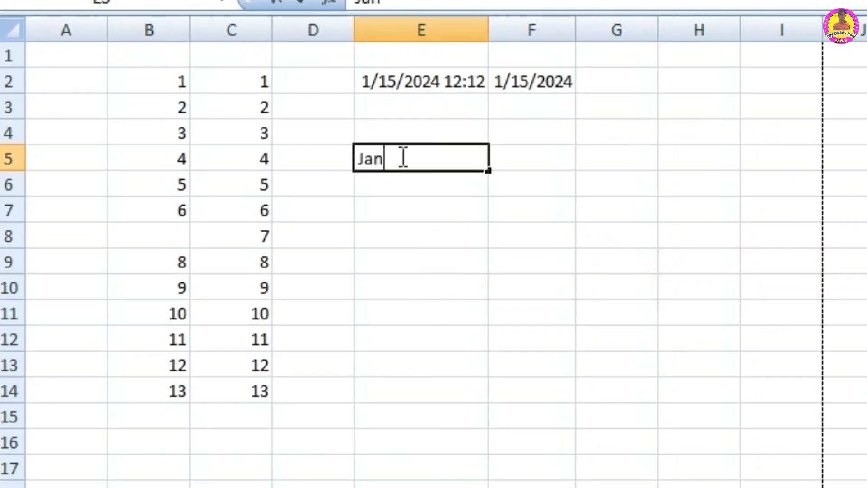
key("Return")
type("b")
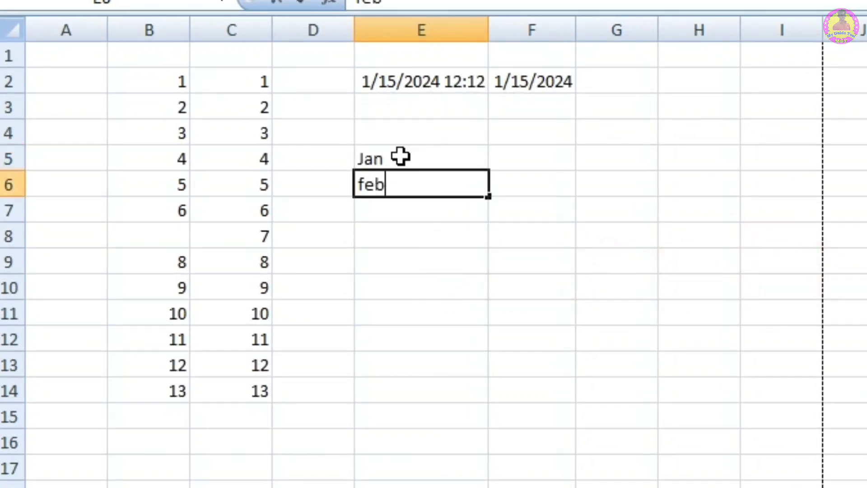
key("Return")
left_click_drag(400, 157, 401, 177)
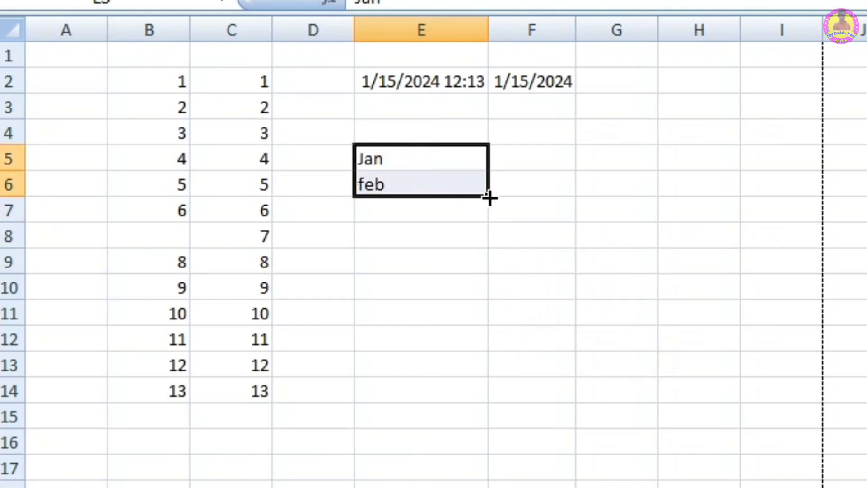
left_click_drag(489, 197, 494, 453)
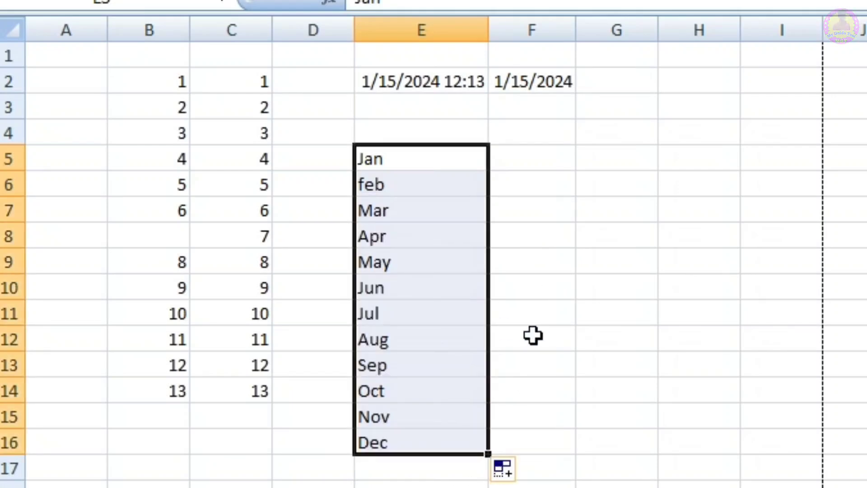
Step: Extend the entries in E5 and E6 to January and february, and refill the full month names down to E16
left_click(404, 156)
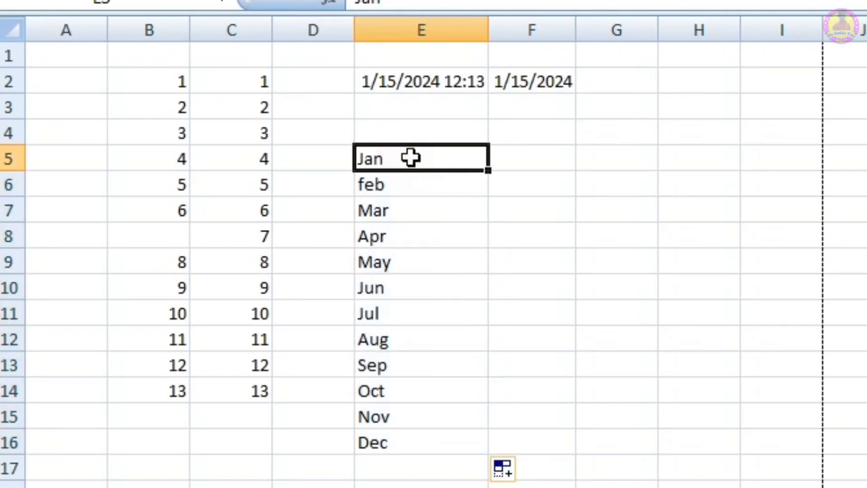
double_click(411, 158)
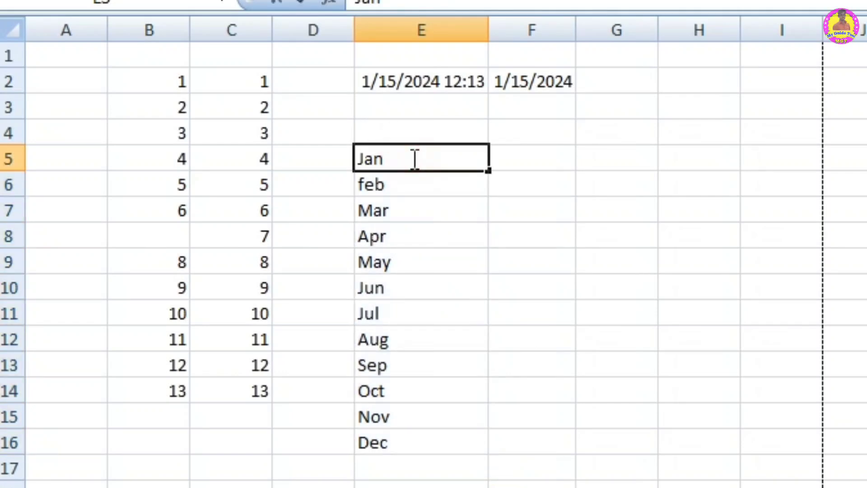
type("uary")
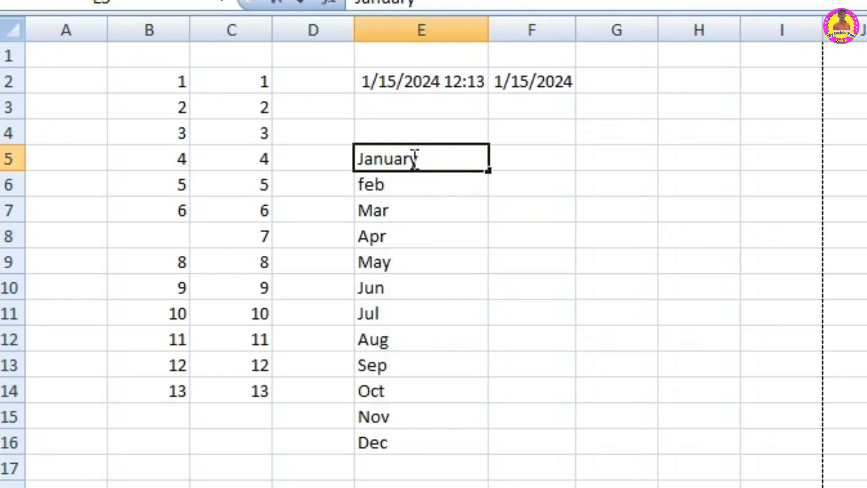
key("Return")
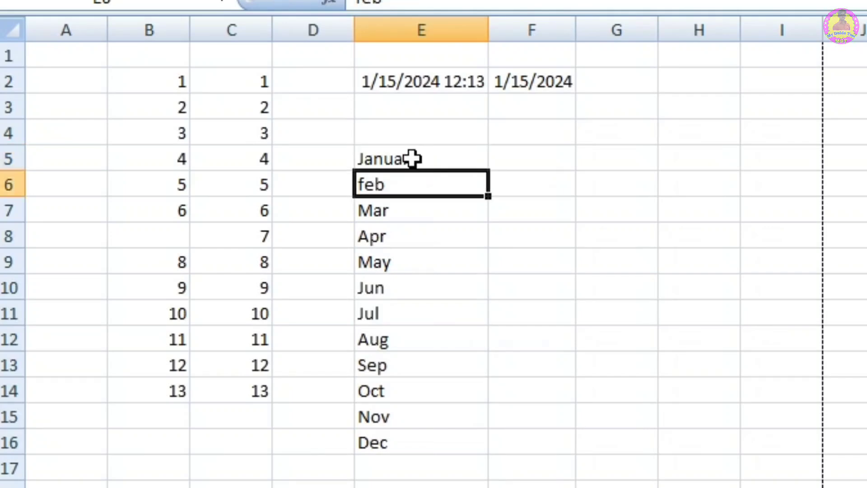
key("F2")
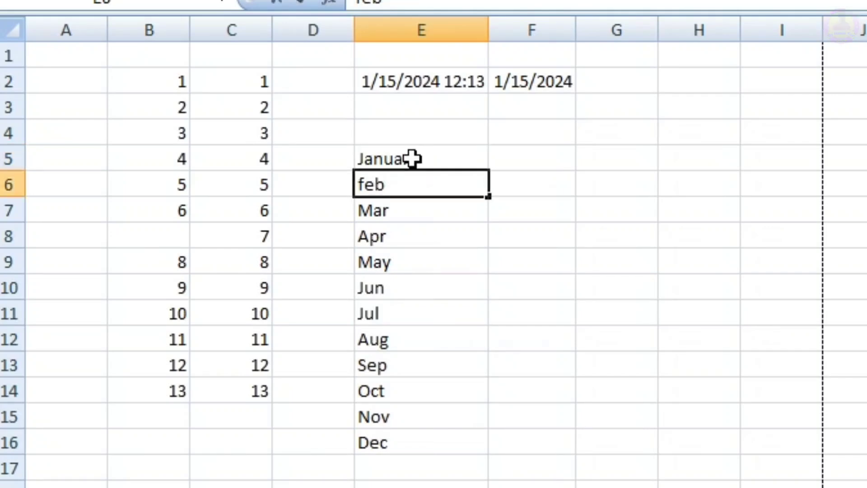
type("ruary")
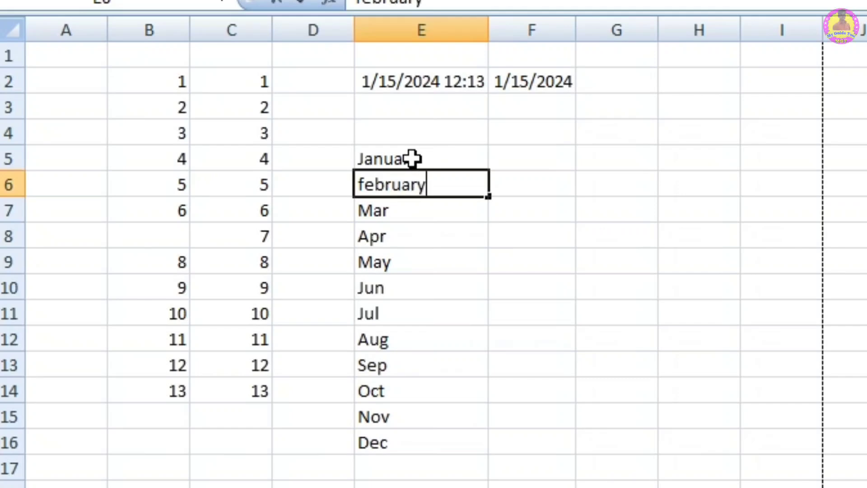
key("Return")
left_click_drag(413, 158, 412, 178)
left_click_drag(490, 196, 489, 453)
left_click(528, 444)
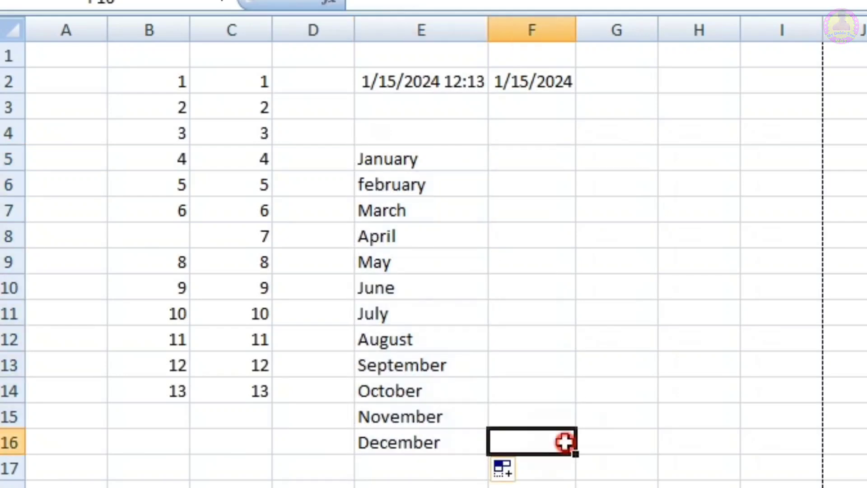
Step: Enter sun and mon in cells F5 and F6, and fill the weekday series down to F12
left_click(535, 160)
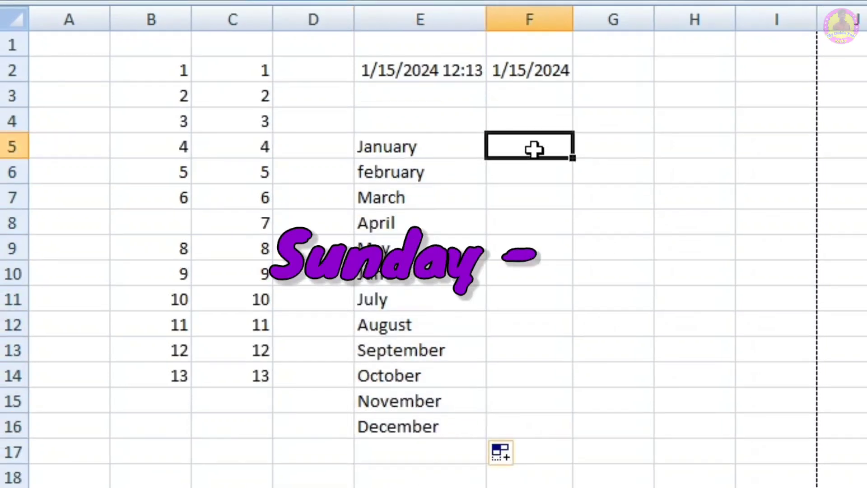
type("sun")
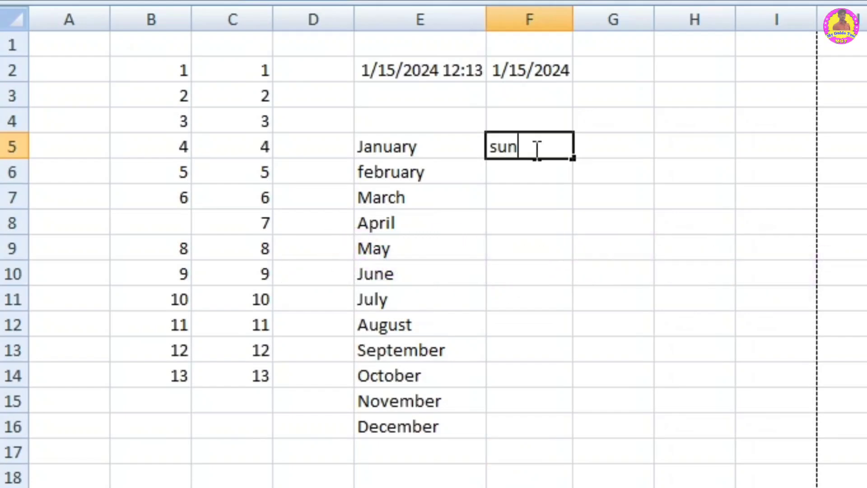
key("Return")
type("mon")
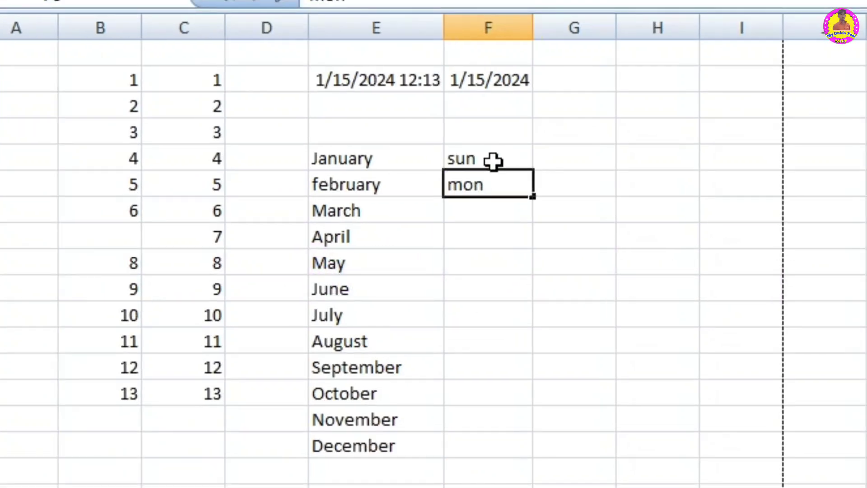
key("Return")
left_click_drag(492, 161, 535, 357)
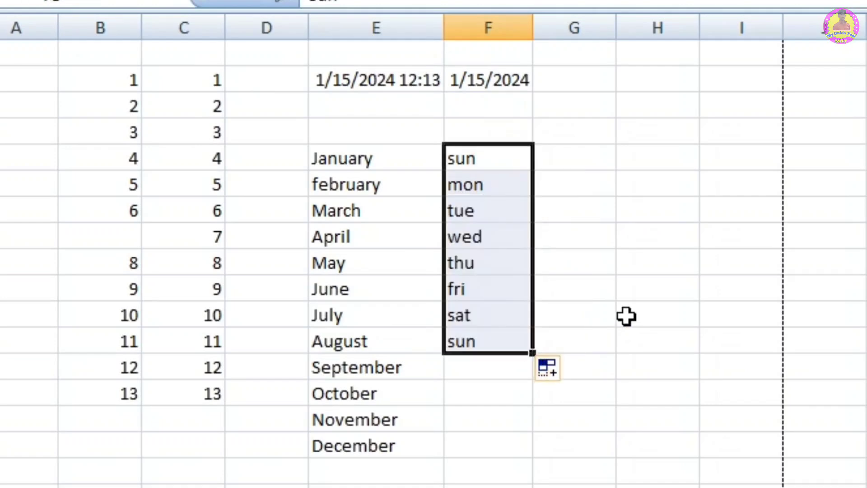
Step: Extend the entries in F5 and F6 to Sunday and Monday, and refill the full weekday names down to F12
double_click(486, 162)
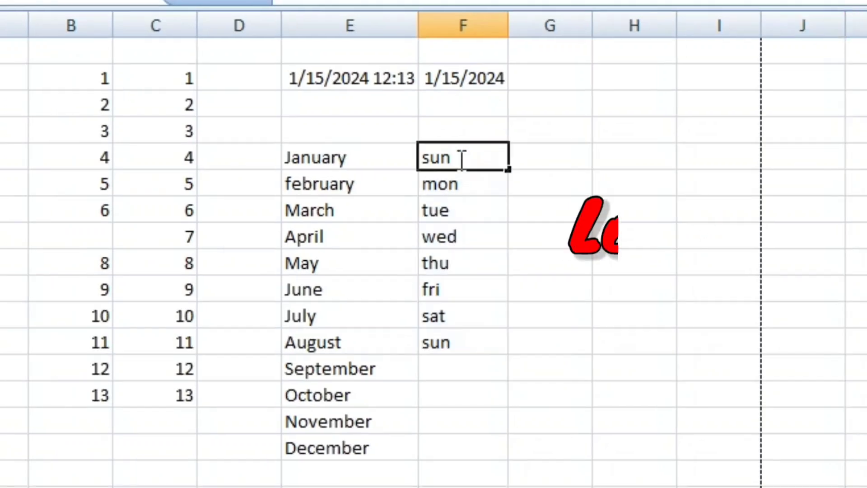
type("day")
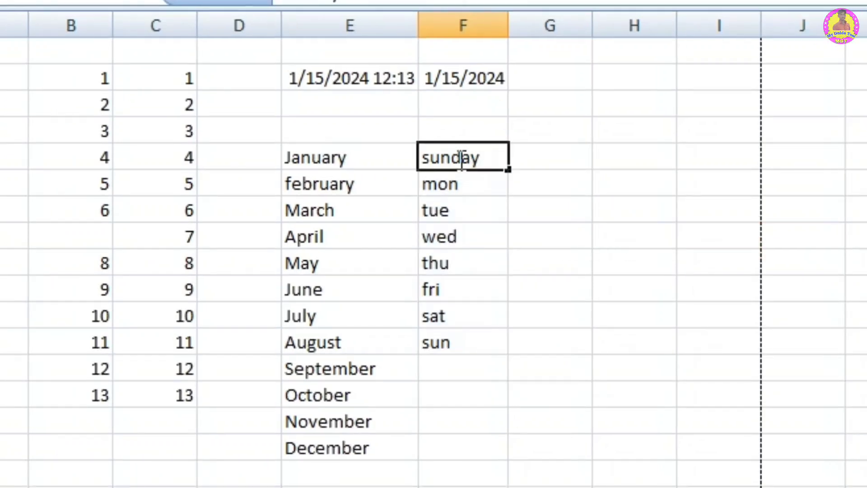
key("Return")
left_click(459, 158)
key("Return")
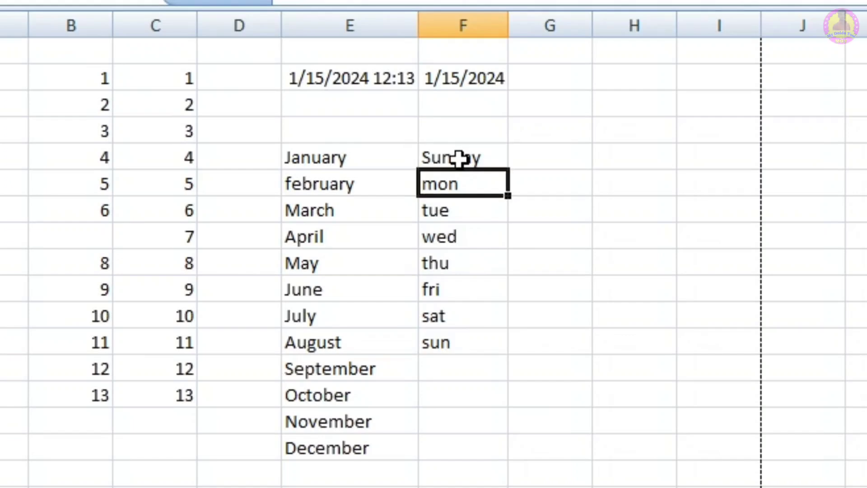
key("F2")
type("day")
key("Return")
left_click_drag(459, 158, 464, 177)
left_click_drag(509, 198, 509, 344)
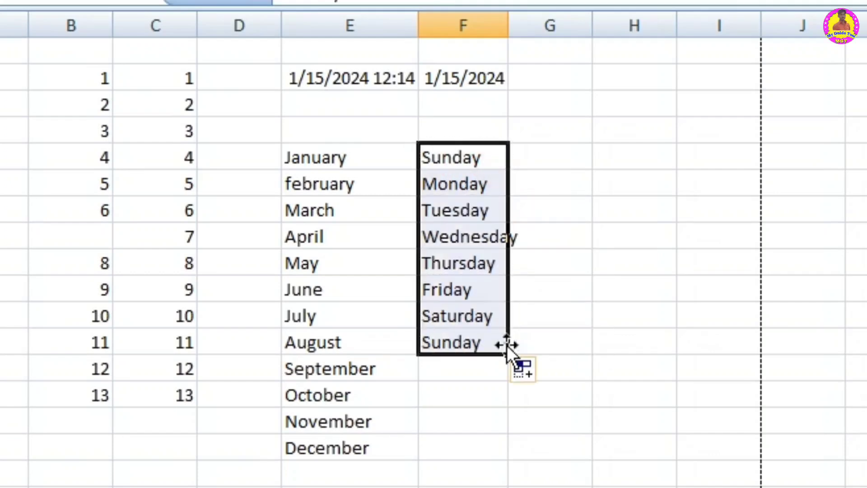
left_click(565, 333)
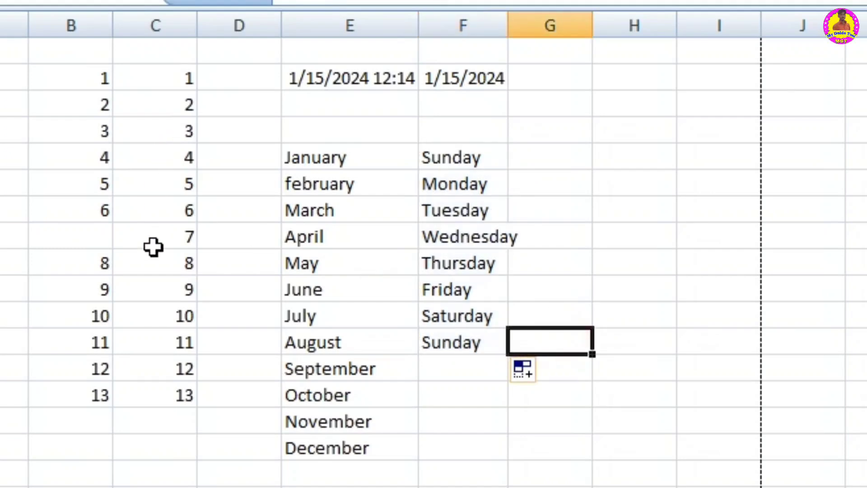
Step: Add three individual cells of column B in cell C17 with the formula =B14+B7+B10
left_click(172, 478)
type("=")
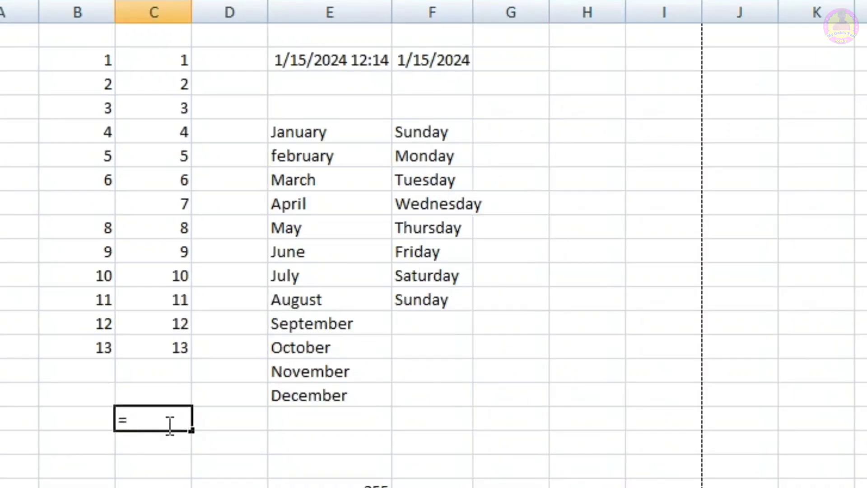
left_click(99, 350)
type("+")
left_click(104, 181)
type("+")
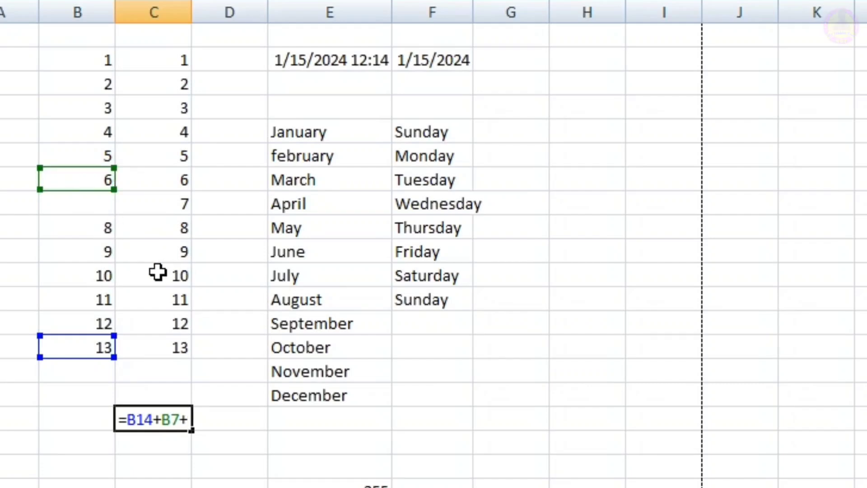
left_click(103, 249)
key("Return")
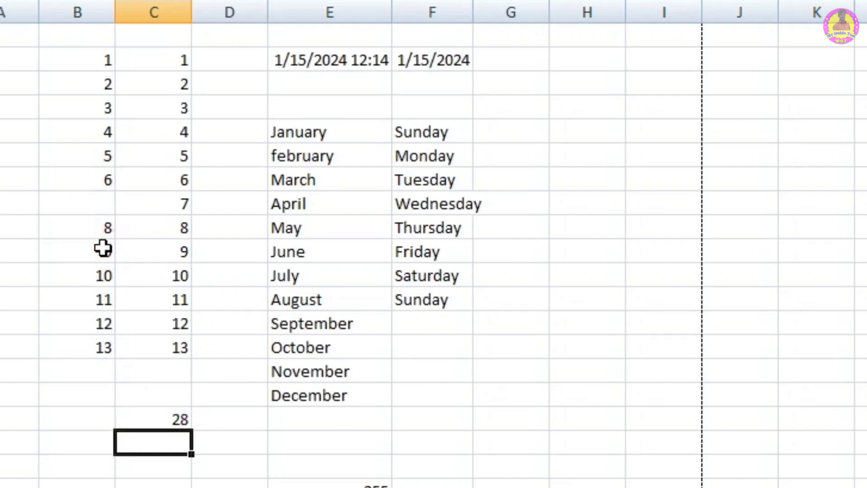
Step: Total the numbers of column C in cell B18 with the formula =SUM(C2:C14)
left_click(72, 444)
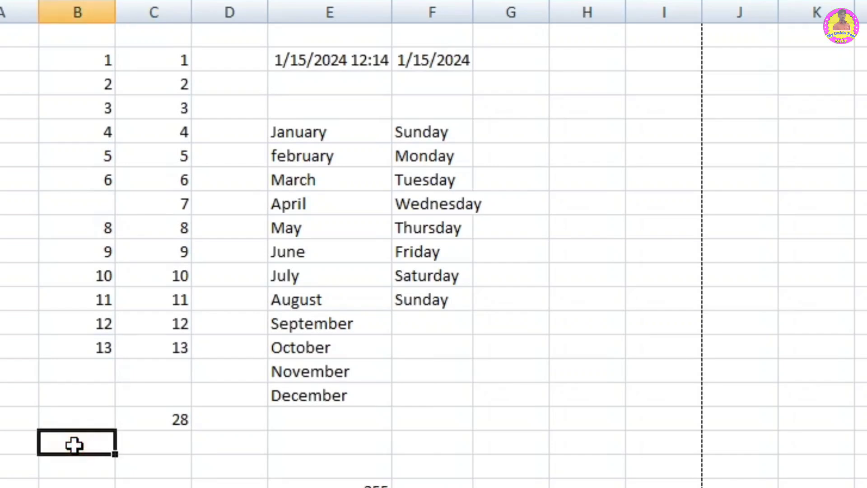
type("=s")
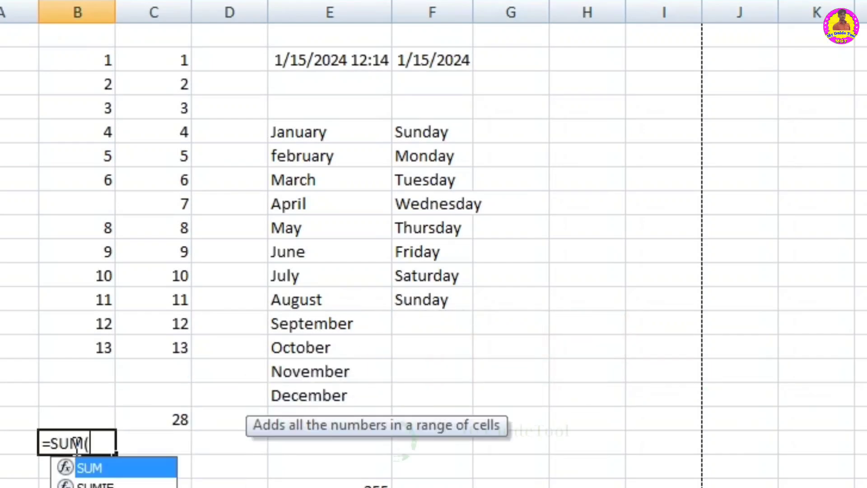
key("Tab")
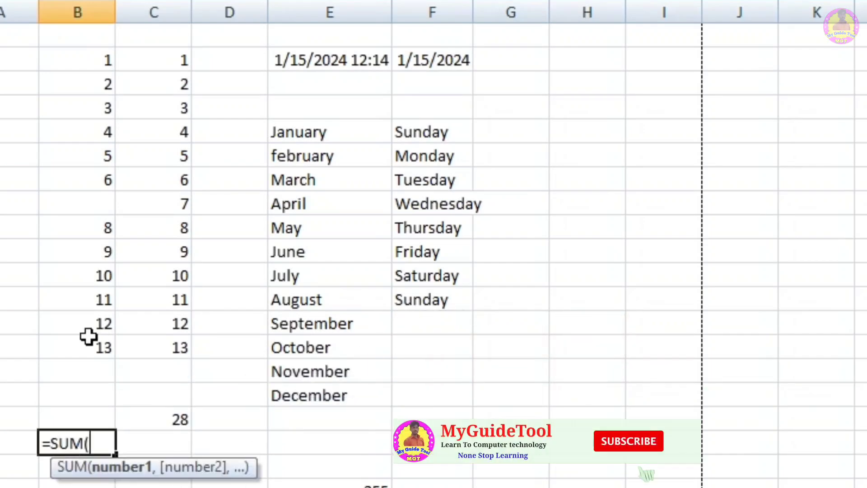
left_click_drag(178, 54, 178, 338)
type(")")
key("Return")
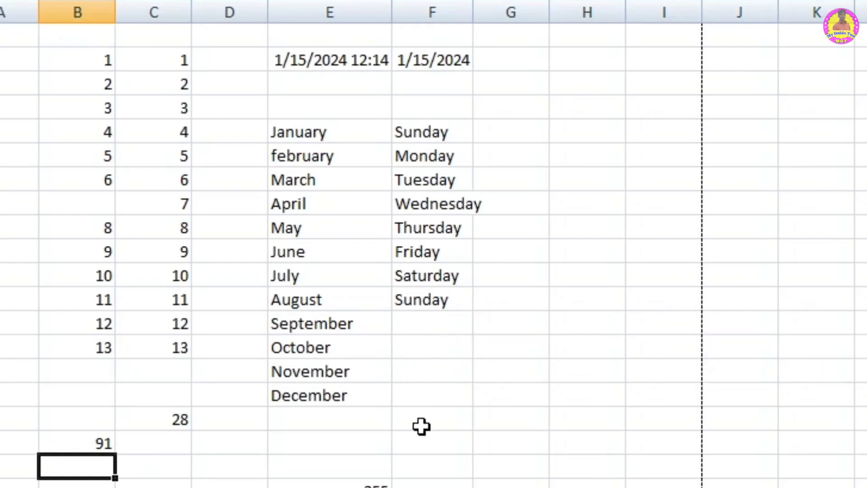
Step: Enter 452 in cell G13 and 600 in cell H13
left_click(508, 367)
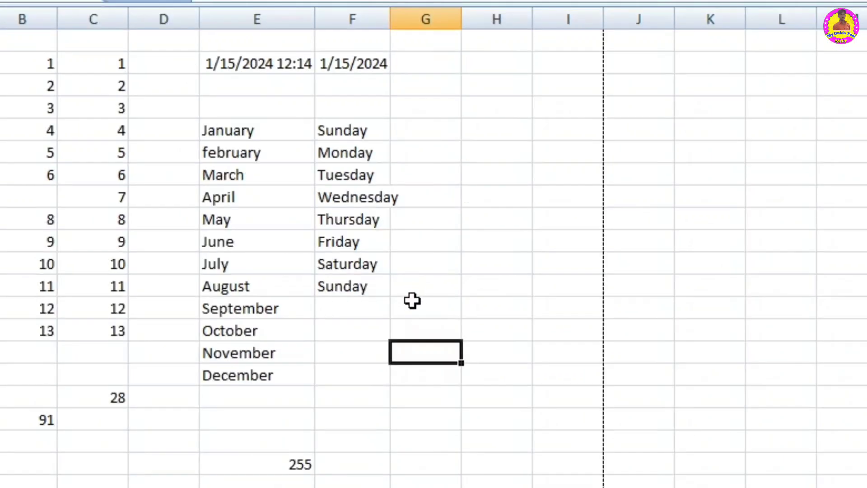
left_click(412, 302)
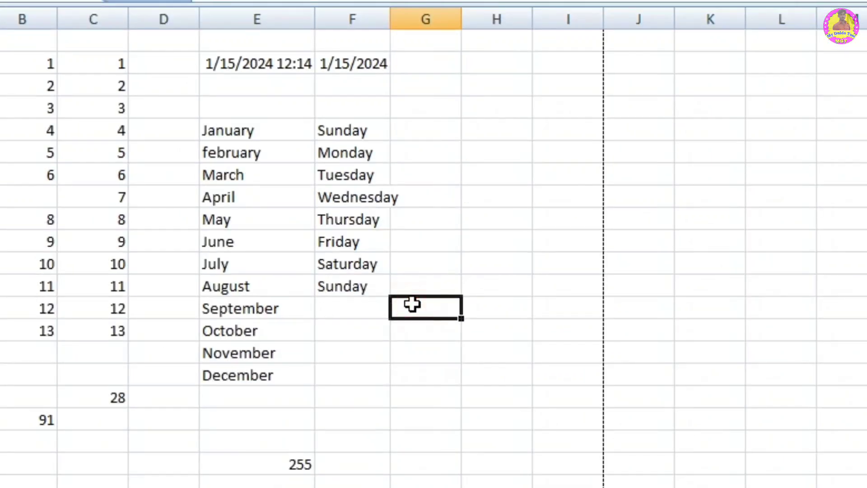
type("452")
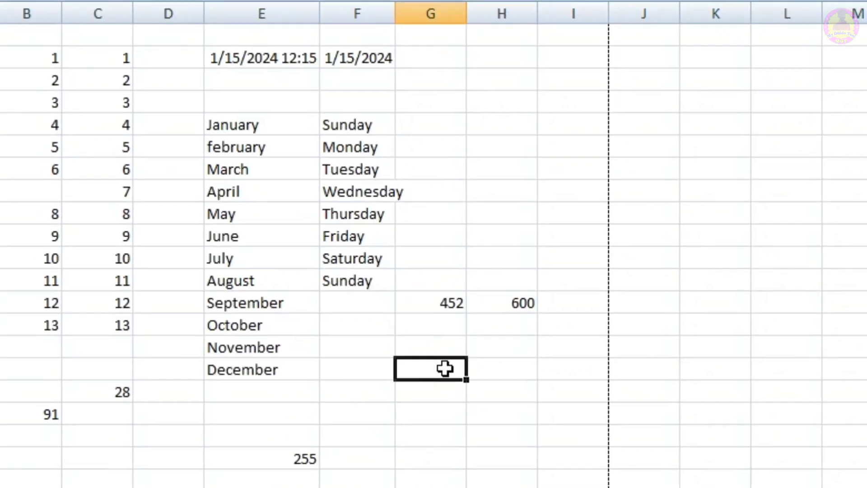
Step: Divide the 452 in G13 by the 600 in H13 in cell G16 with the formula =G13/H13
type("=")
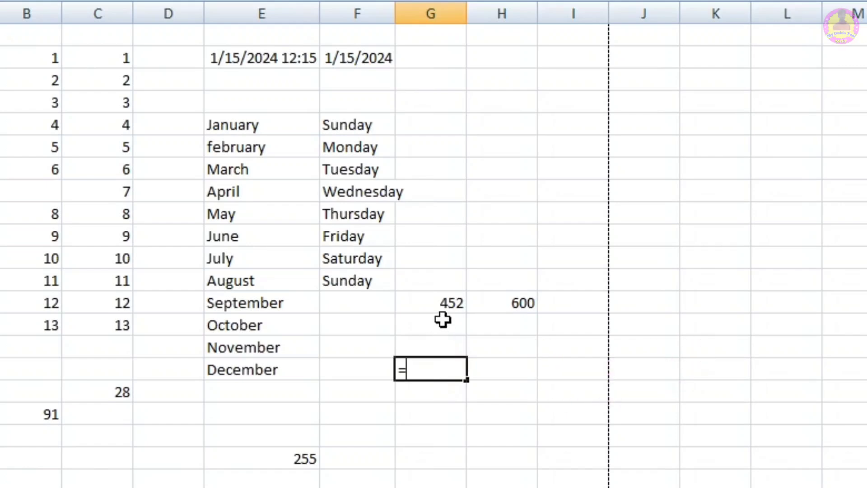
left_click(444, 306)
type("/")
left_click(518, 303)
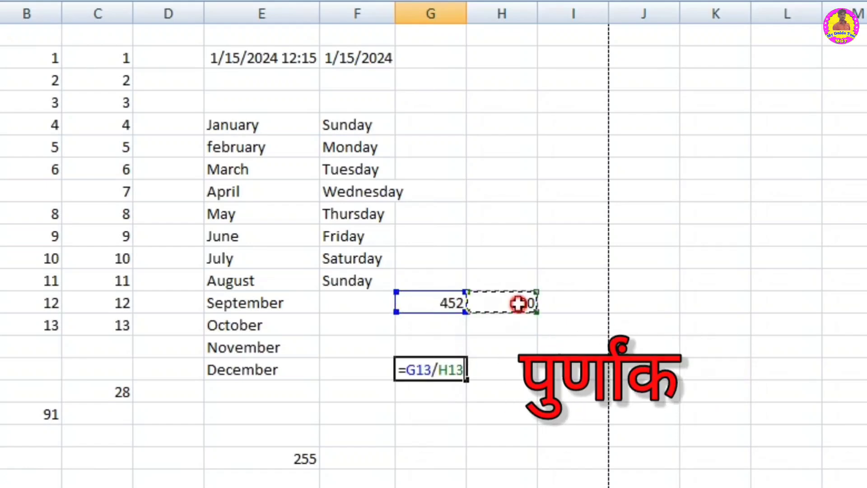
key("Return")
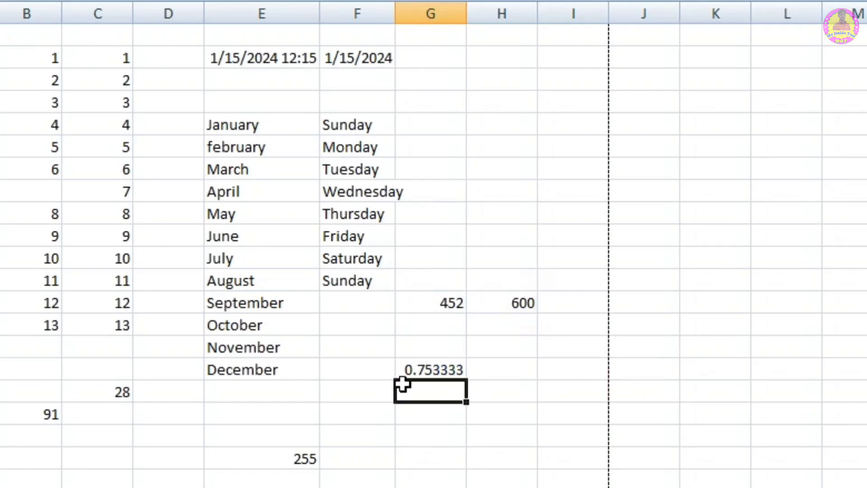
Step: Format the division result in G16 as Percentage
left_click(434, 367)
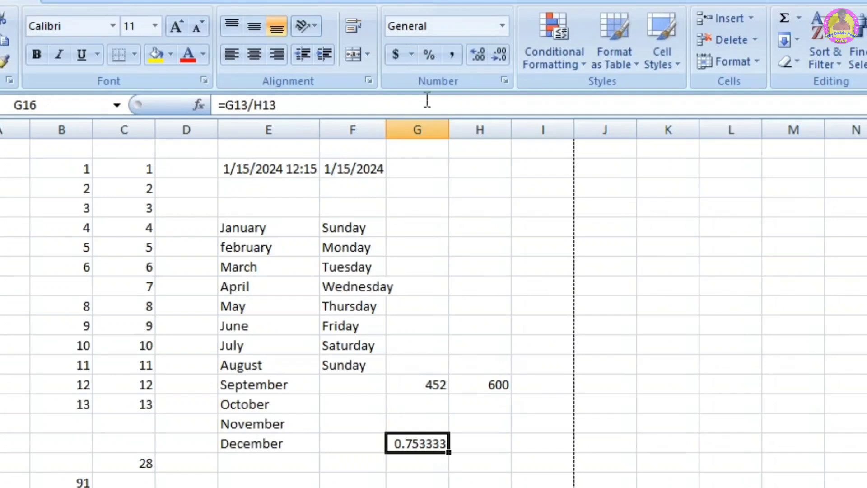
left_click(503, 25)
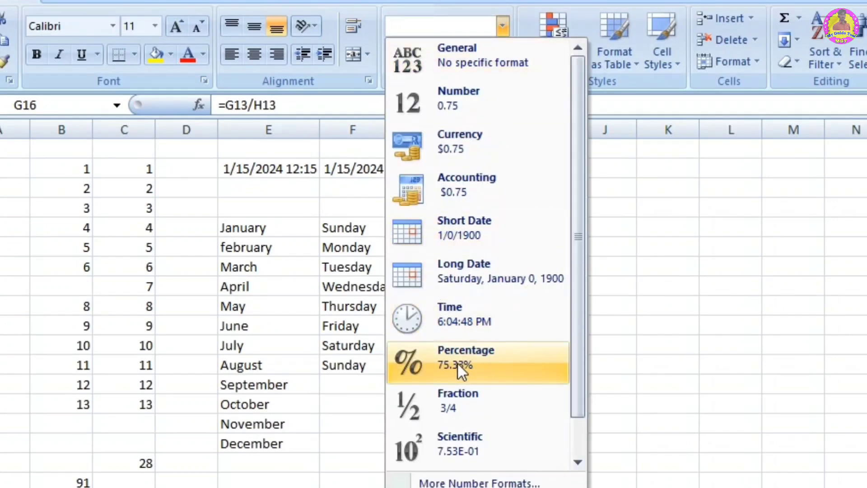
left_click(456, 363)
left_click(455, 485)
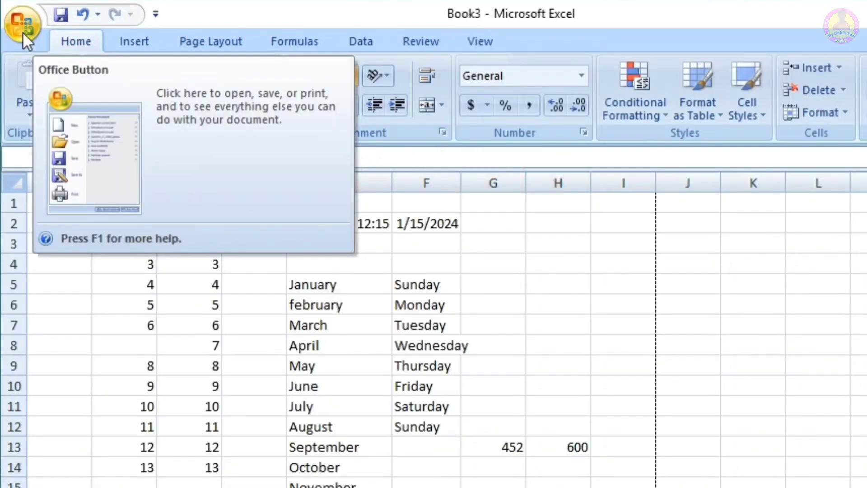
Step: Create a new blank workbook
left_click(22, 32)
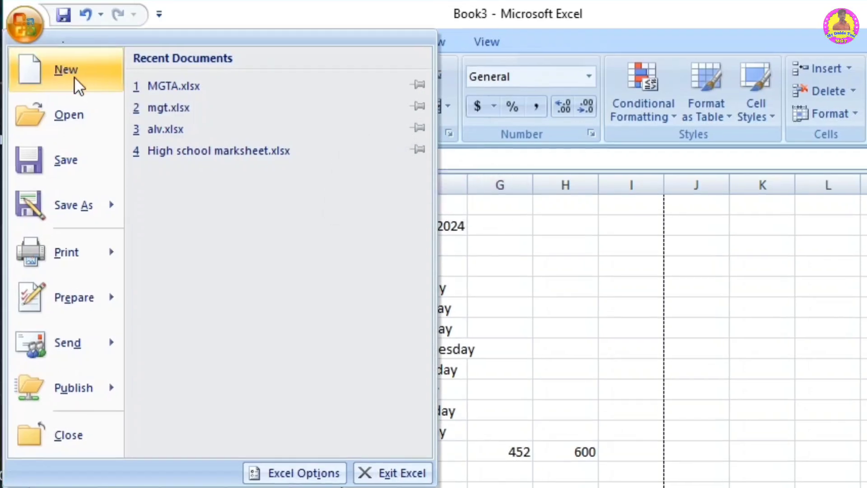
left_click(543, 295)
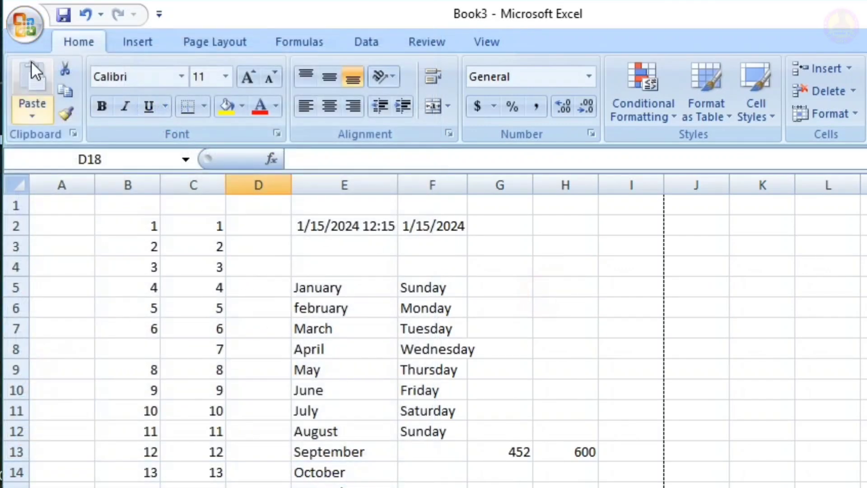
left_click(25, 22)
left_click(72, 71)
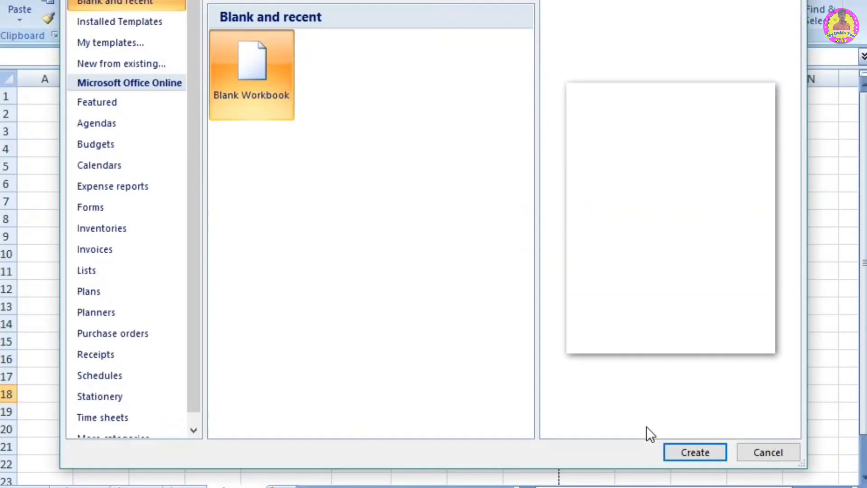
left_click(688, 452)
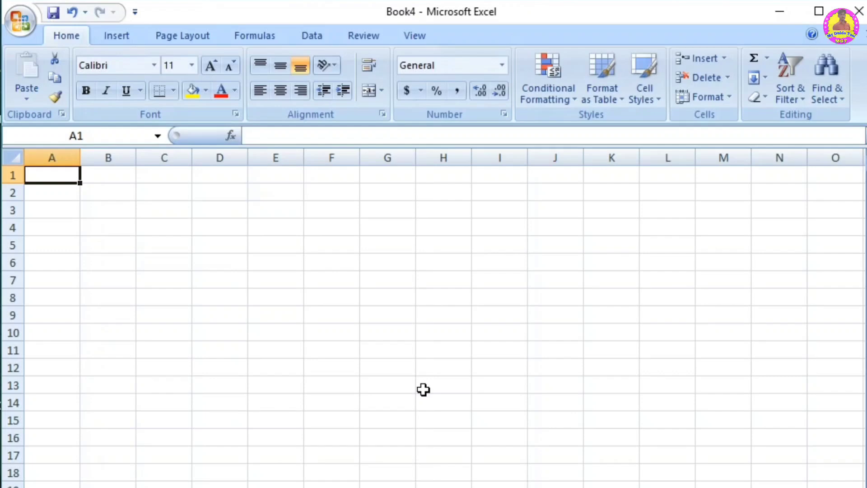
Step: View the Excel files offered for opening in the Documents folder, and leave without opening one
left_click(17, 21)
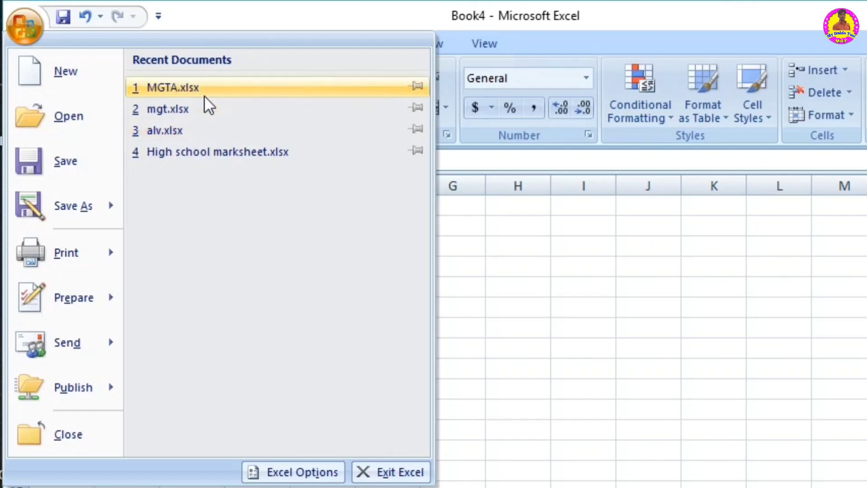
left_click(66, 118)
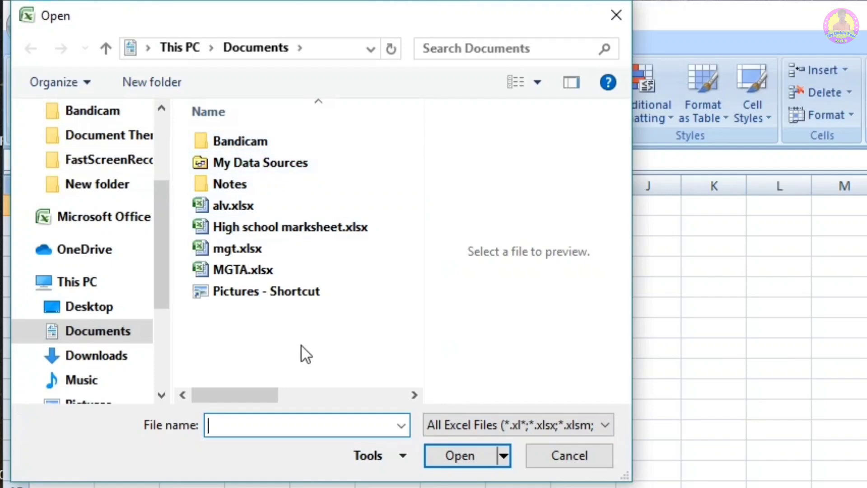
left_click(578, 456)
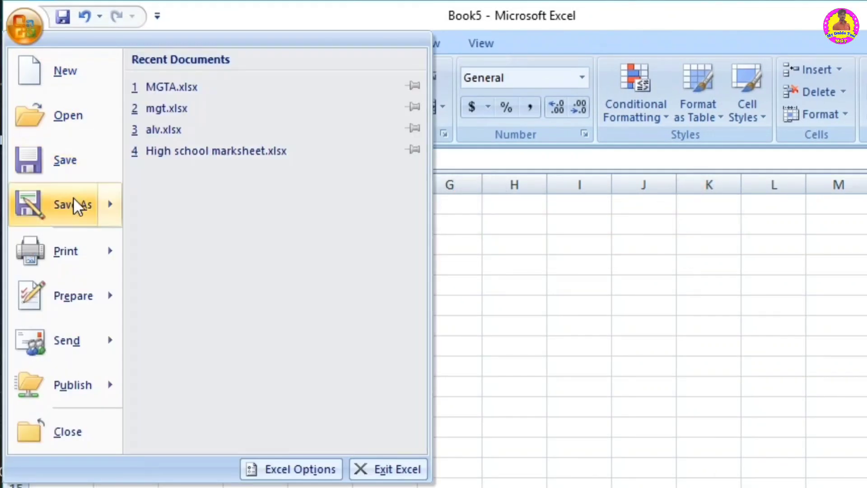
Step: Examine the save location, file name and available file types for saving Book5 in Documents, and leave without saving
mouse_move(73, 199)
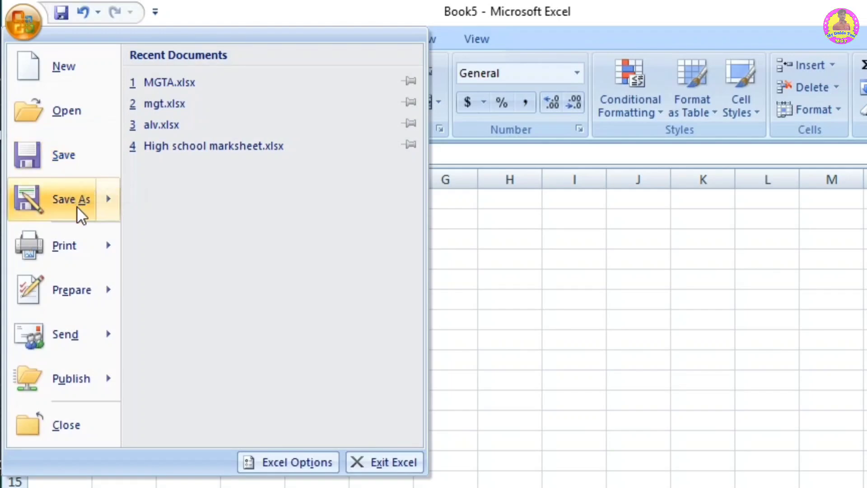
left_click(73, 166)
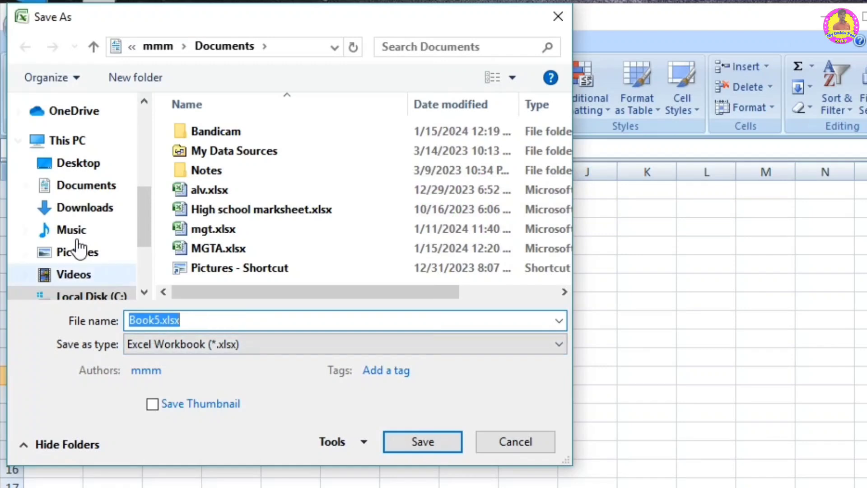
left_click(82, 189)
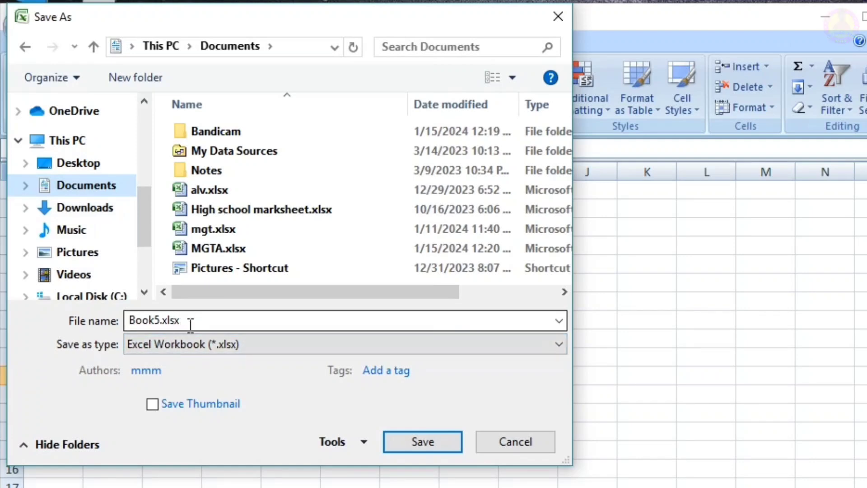
left_click(147, 343)
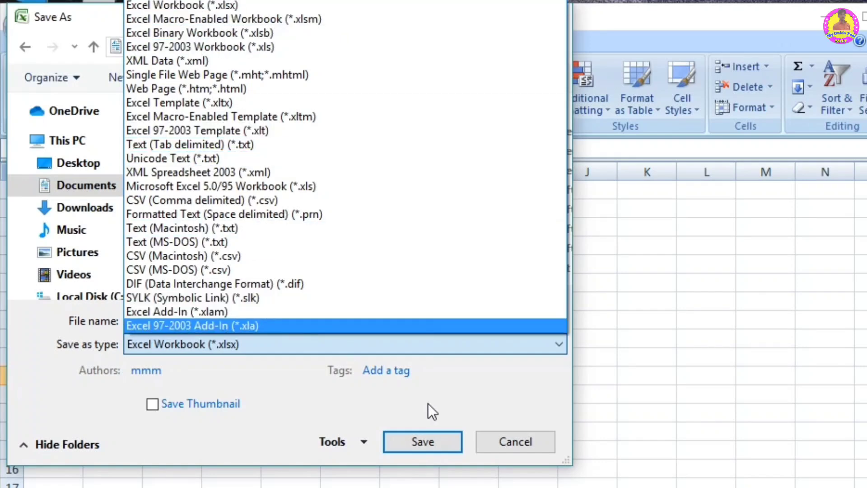
left_click(229, 370)
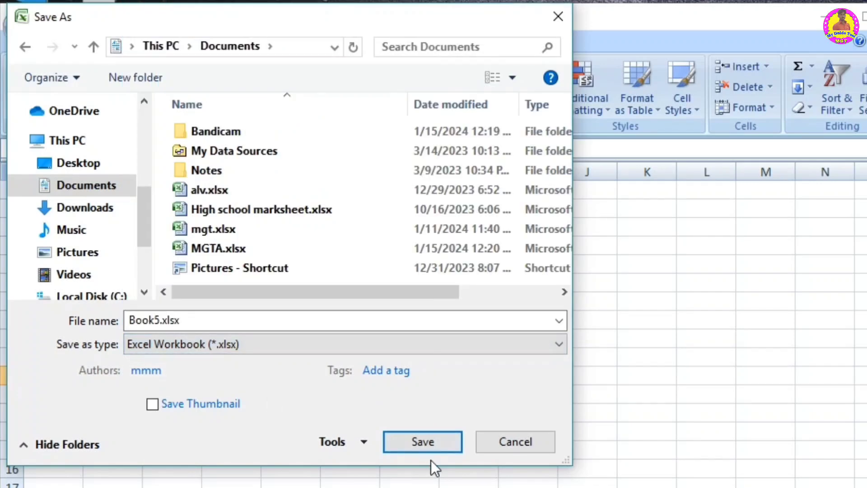
left_click(504, 441)
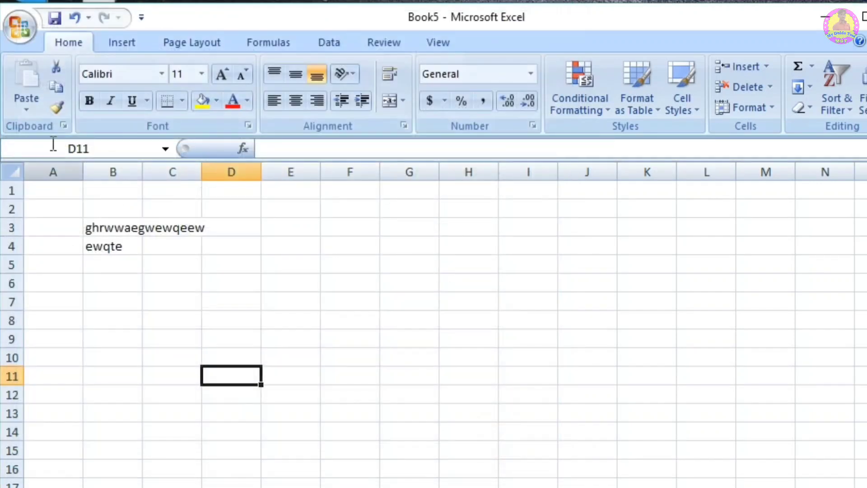
Step: View the Save As settings for the MGTA.xlsx workbook, and leave without saving a copy
left_click(12, 30)
mouse_move(76, 189)
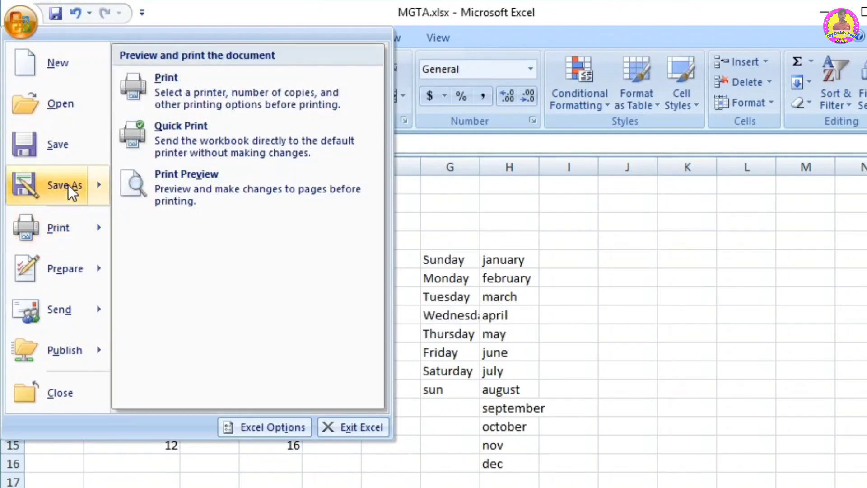
left_click(68, 185)
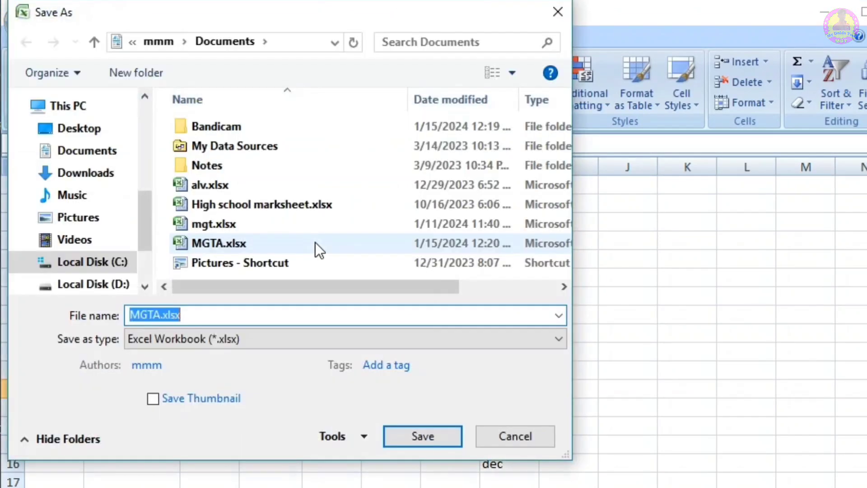
left_click(190, 314)
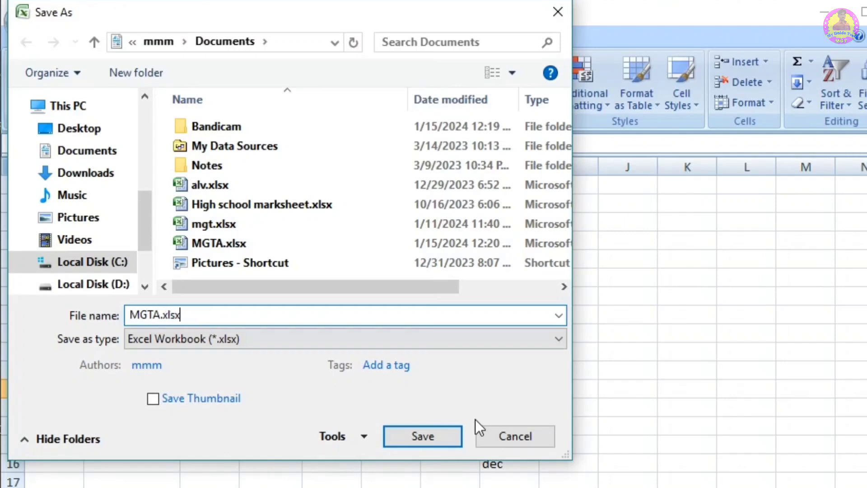
left_click(496, 436)
Step: Enter dsh in cell D13 and save the changes to MGTA.xlsx
left_click(245, 409)
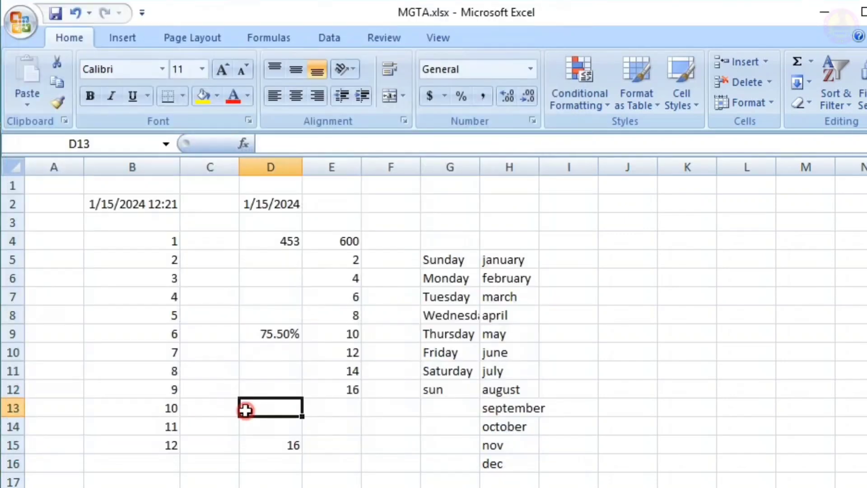
type("dsh")
left_click(345, 445)
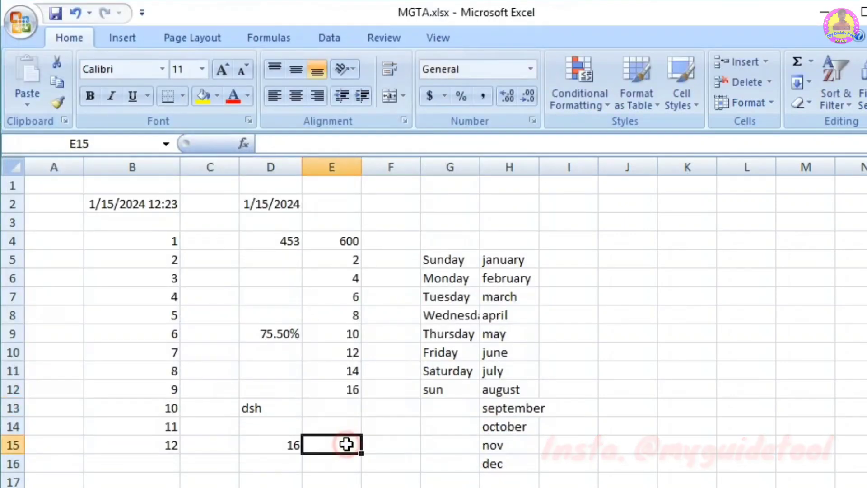
left_click(18, 18)
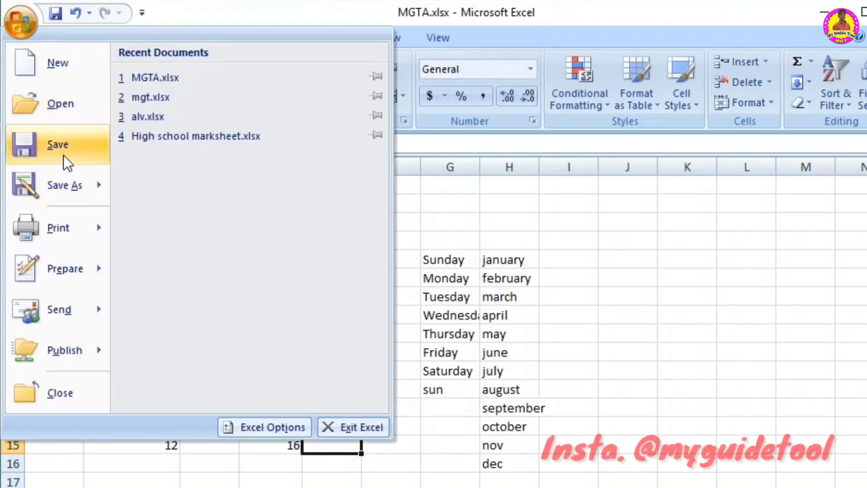
left_click(64, 147)
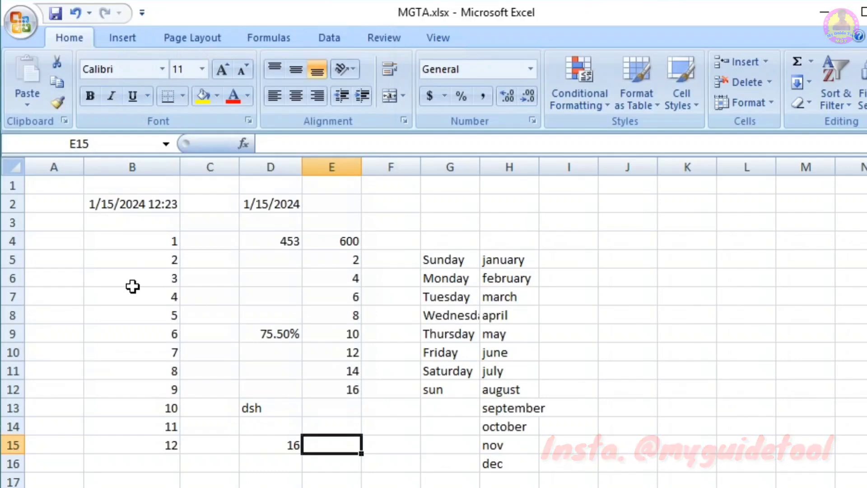
Step: Try to save a copy under the same name MGTA.xlsx, decline replacing the existing file and cancel the save
left_click(23, 23)
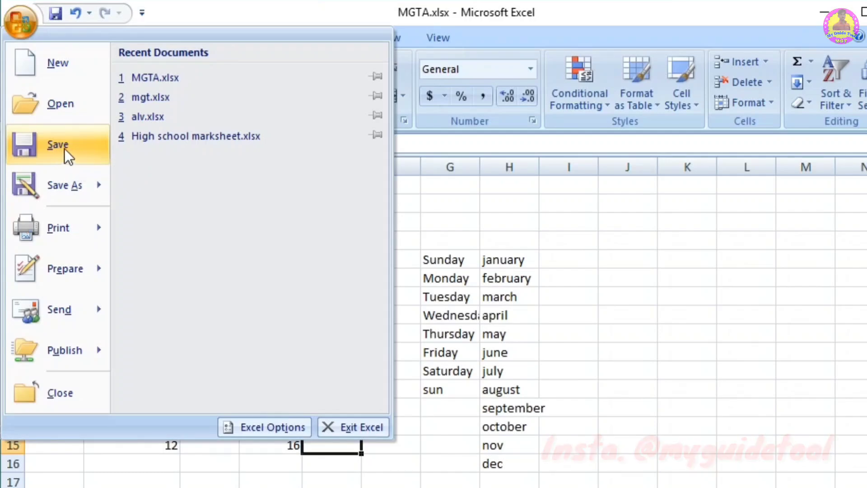
mouse_move(64, 183)
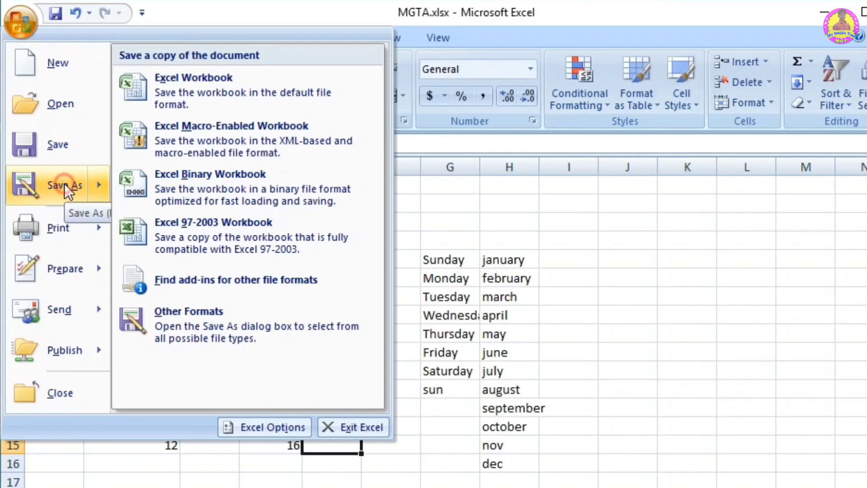
left_click(64, 183)
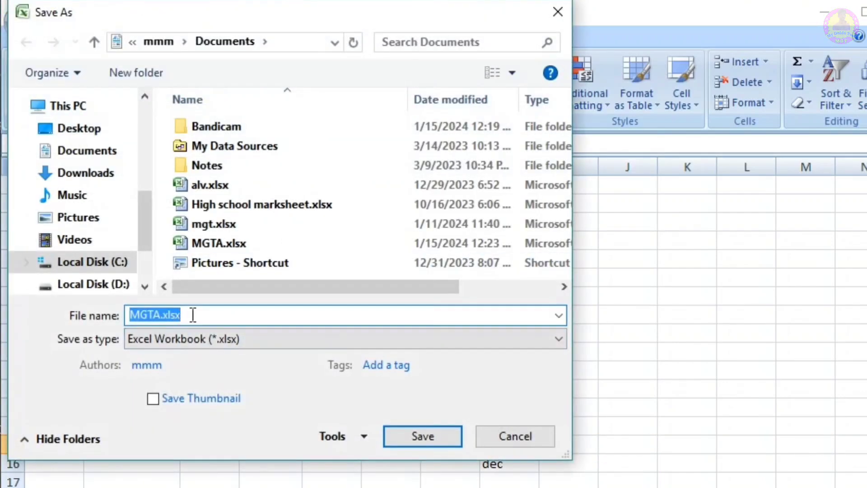
left_click(193, 315)
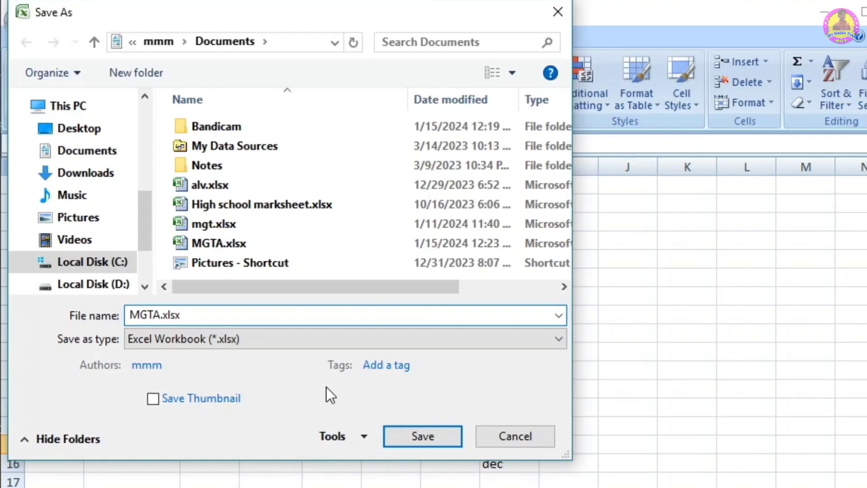
left_click(429, 434)
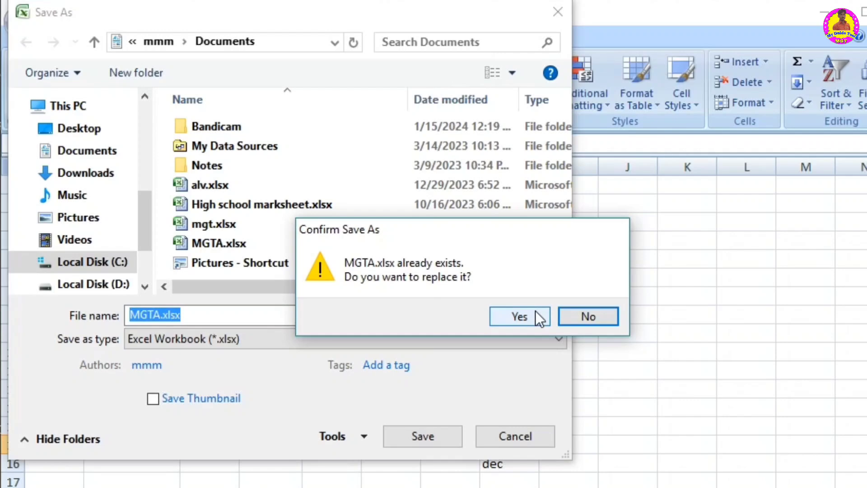
left_click(596, 313)
left_click(512, 436)
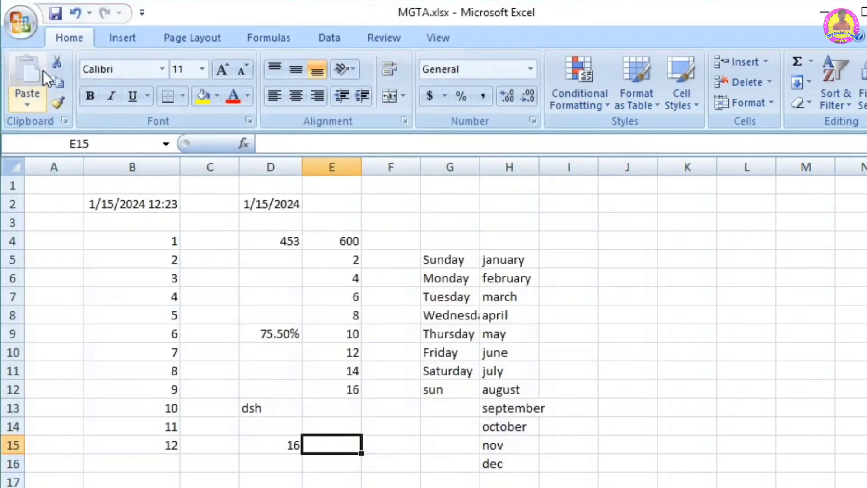
Step: Open the print settings for the marks table sheet and view the available printers, keeping Microsoft Print to PDF
left_click(31, 27)
mouse_move(64, 232)
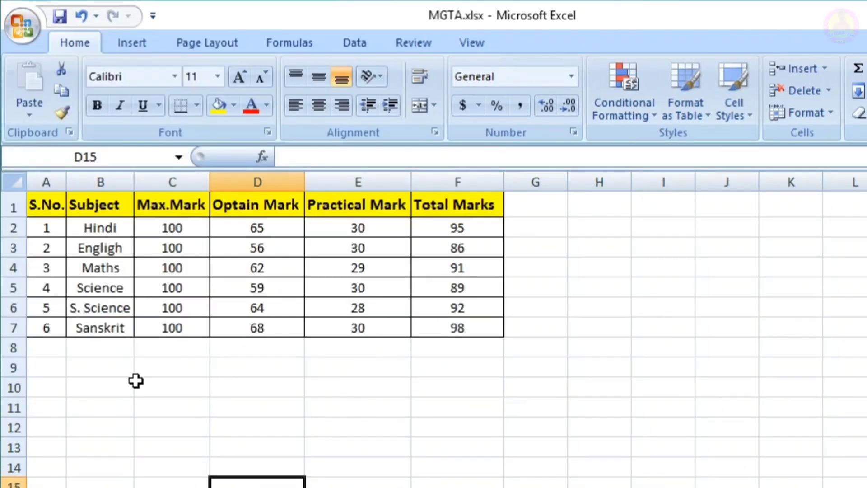
left_click(26, 27)
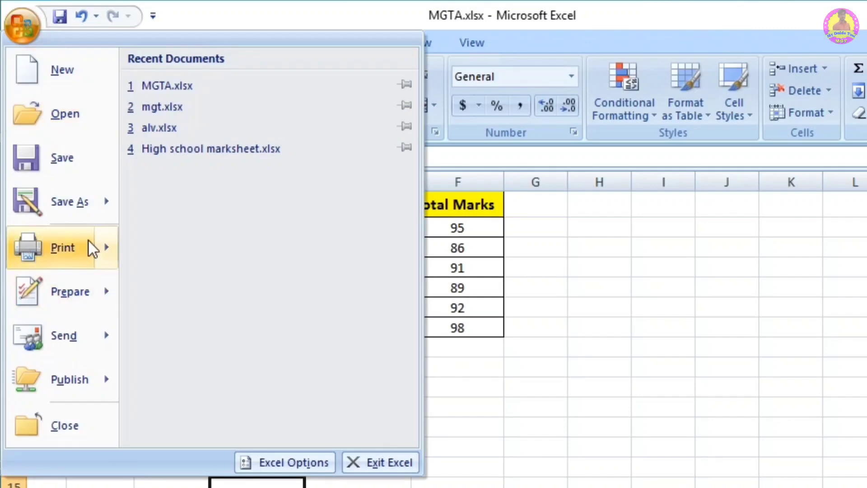
mouse_move(93, 248)
left_click(246, 96)
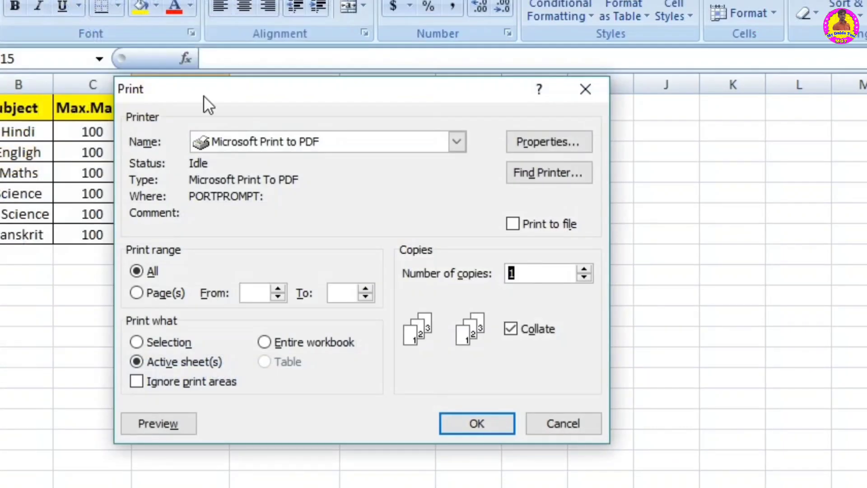
left_click(269, 143)
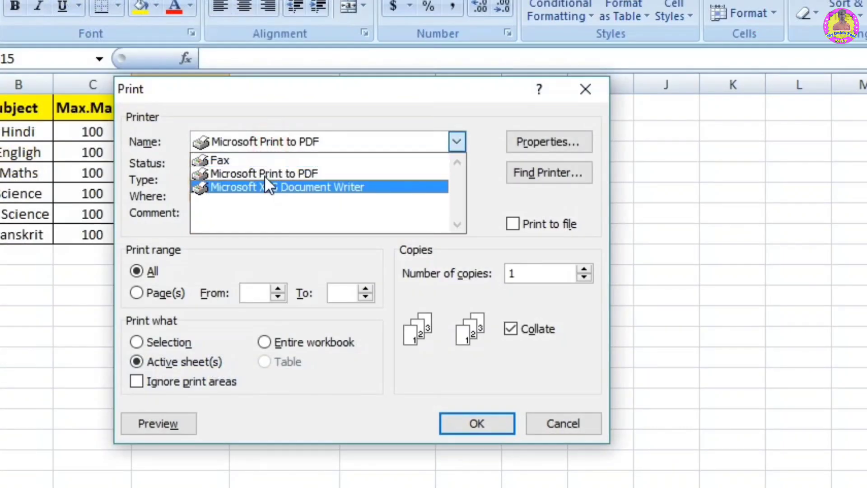
left_click(226, 254)
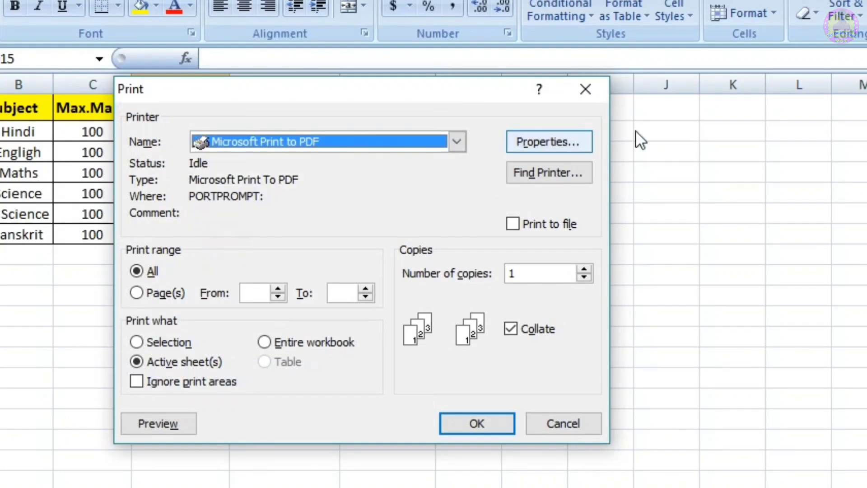
Step: Try Landscape orientation in the Microsoft Print to PDF properties, and leave them without confirming
left_click(525, 140)
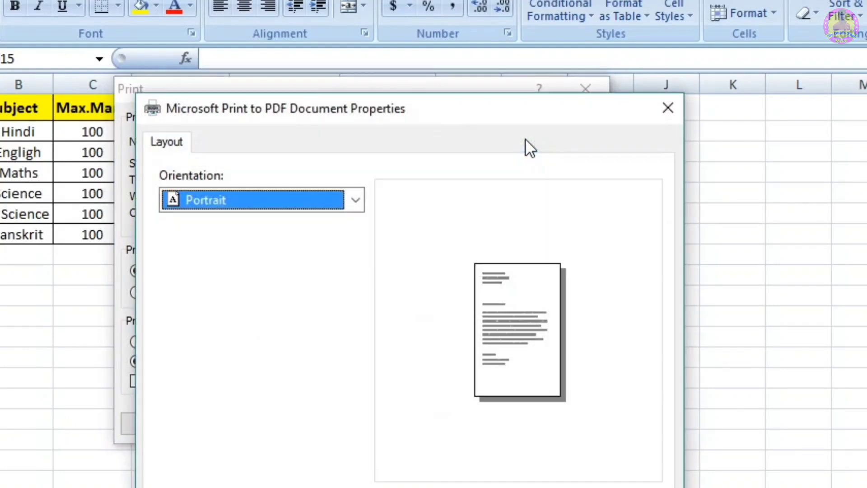
left_click_drag(450, 104, 425, 5)
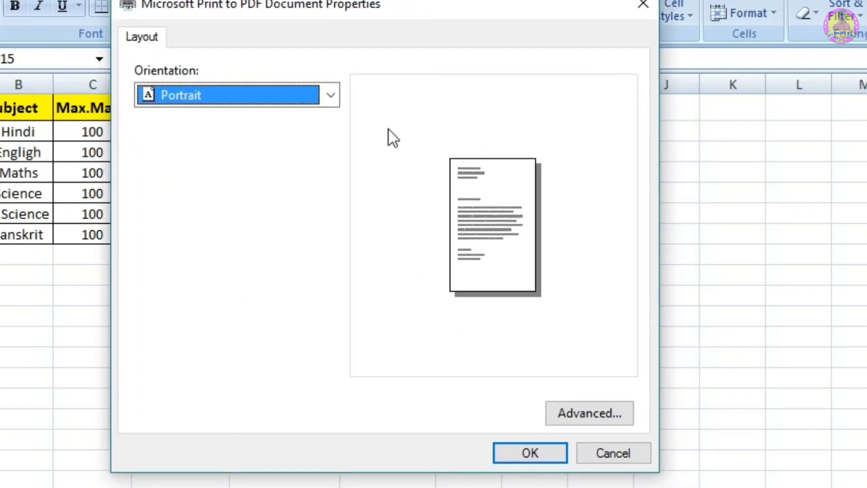
left_click(330, 94)
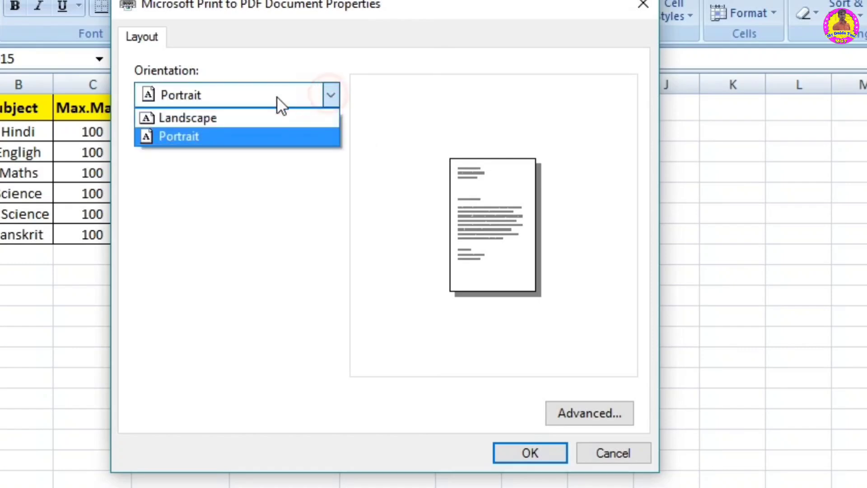
left_click(243, 119)
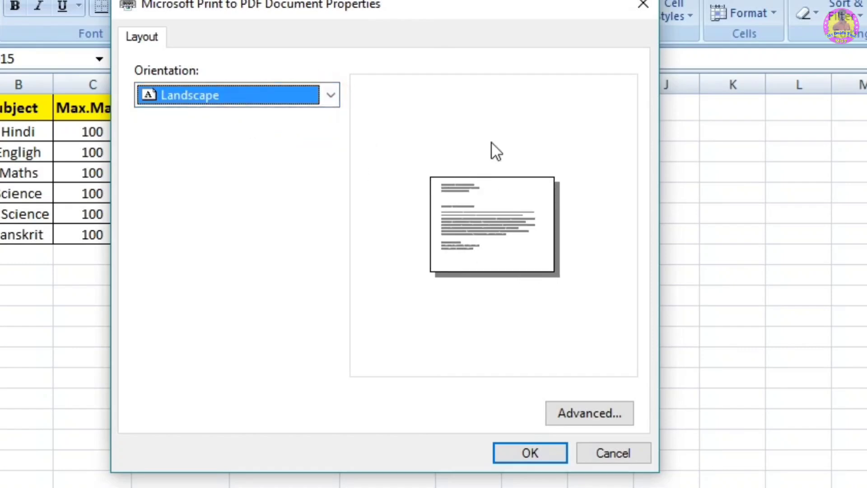
left_click(643, 2)
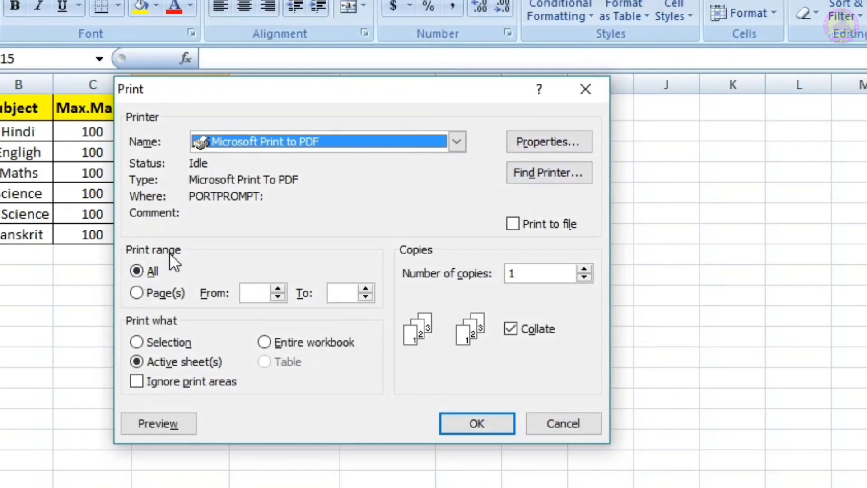
Step: Set the print job to 2 copies and limit the print range to pages 1 to 20
left_click(142, 269)
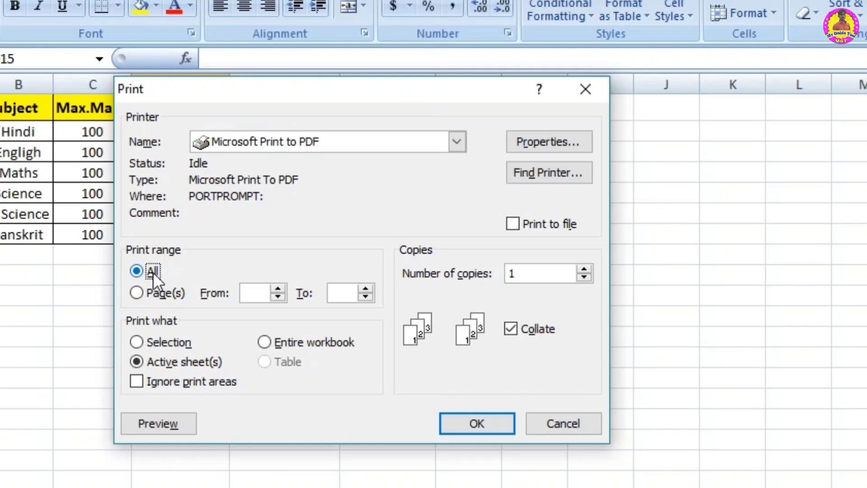
left_click(584, 270)
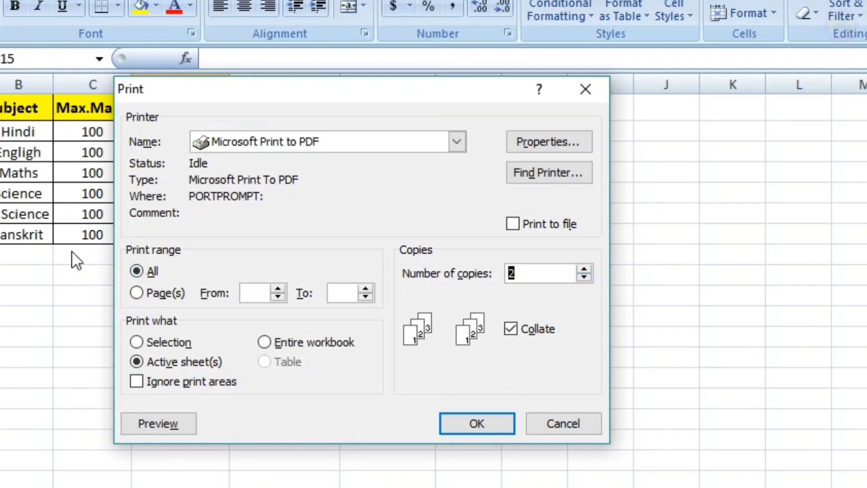
left_click(137, 293)
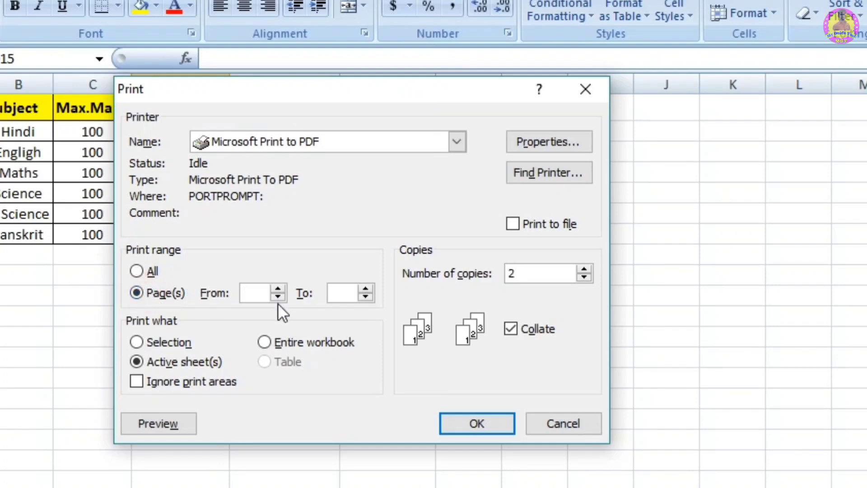
type("1")
left_click(335, 292)
type("20")
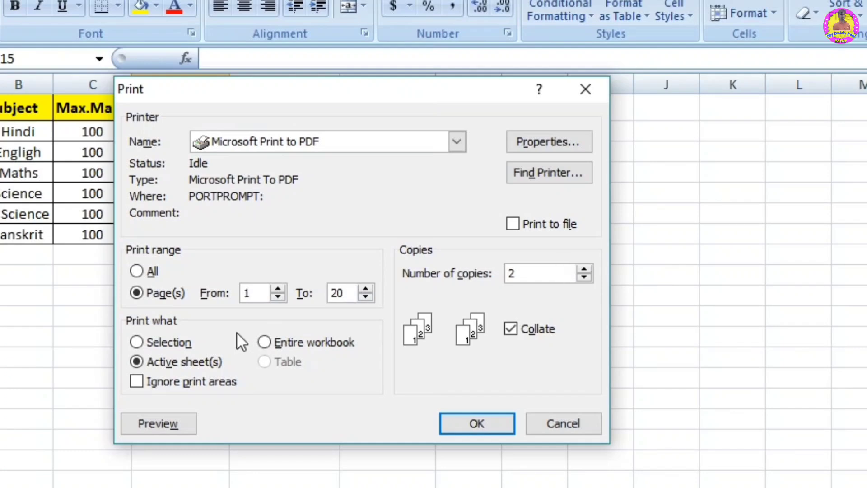
Step: Try the Selection, Active sheet(s) and Entire workbook print options, return to Active sheet(s), and cancel printing
left_click(150, 344)
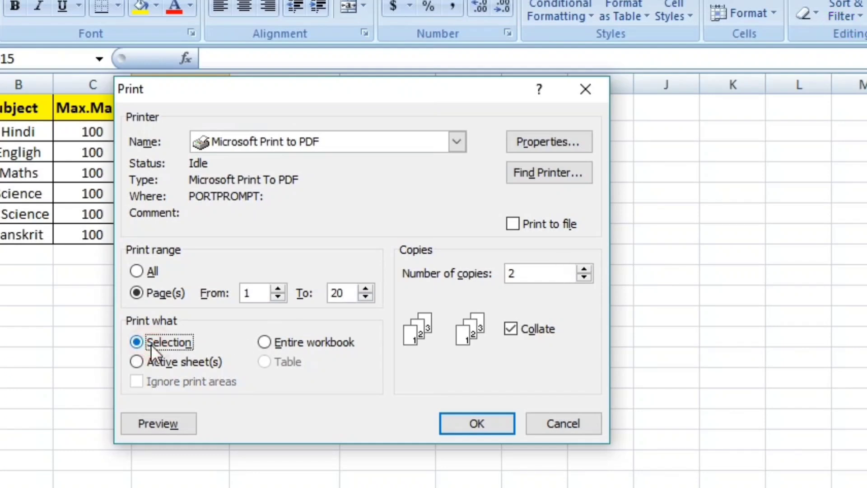
left_click(167, 363)
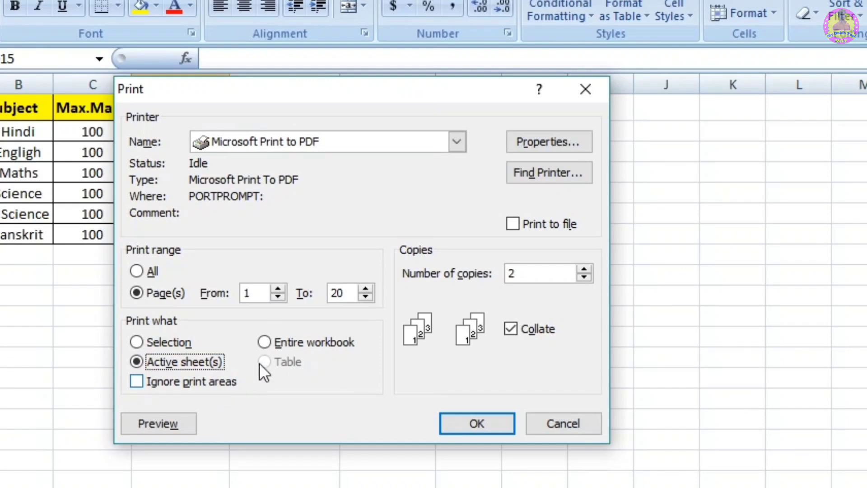
left_click(294, 344)
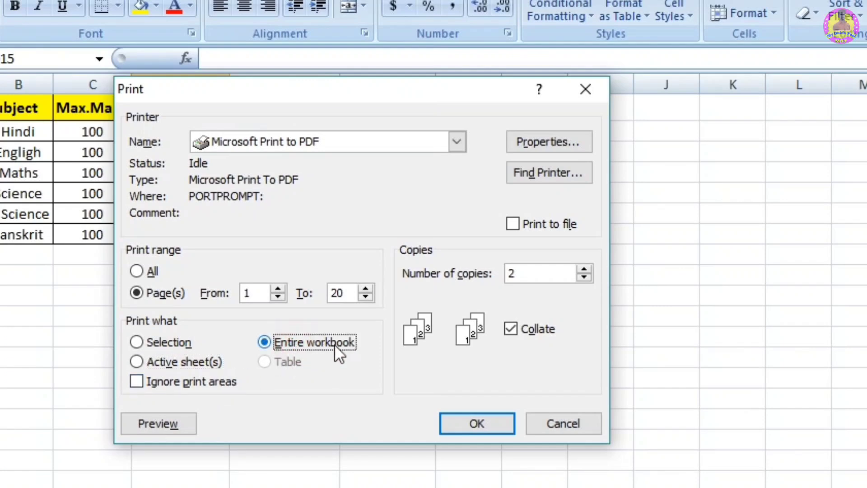
left_click(150, 360)
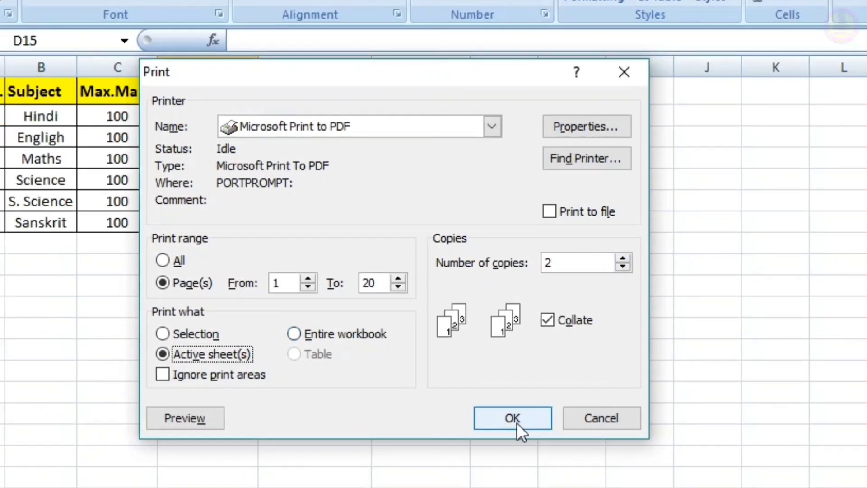
left_click(588, 414)
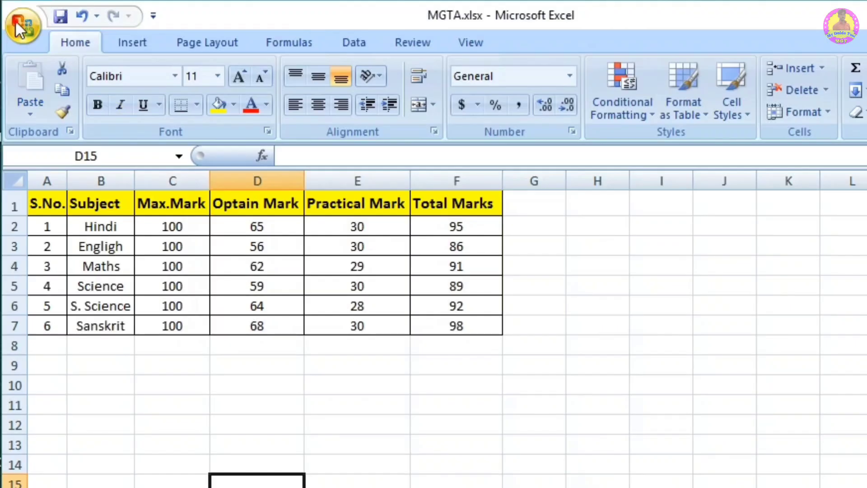
Step: Send the marks sheet straight to the default printer with Quick Print
left_click(15, 19)
mouse_move(74, 252)
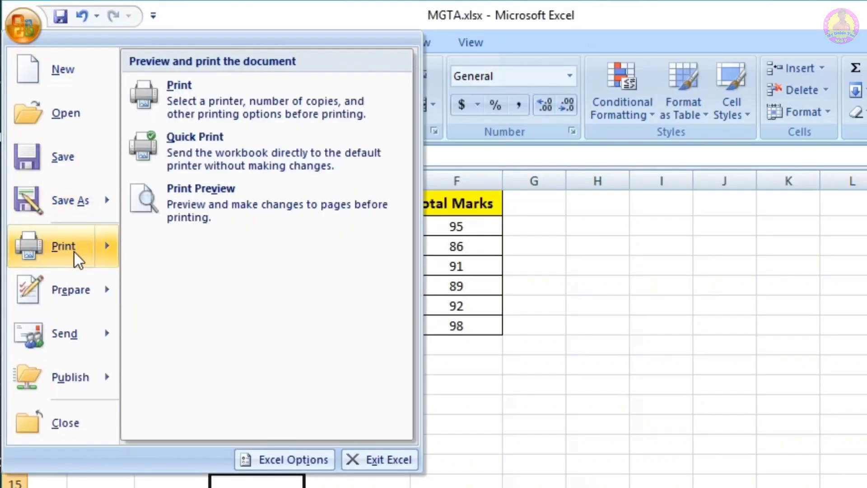
left_click(241, 152)
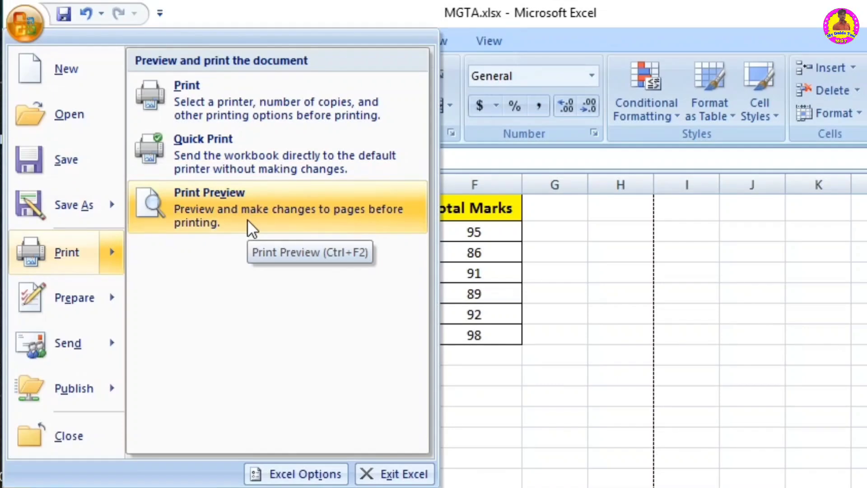
Step: Examine the marks table in Print Preview at close range
left_click(232, 207)
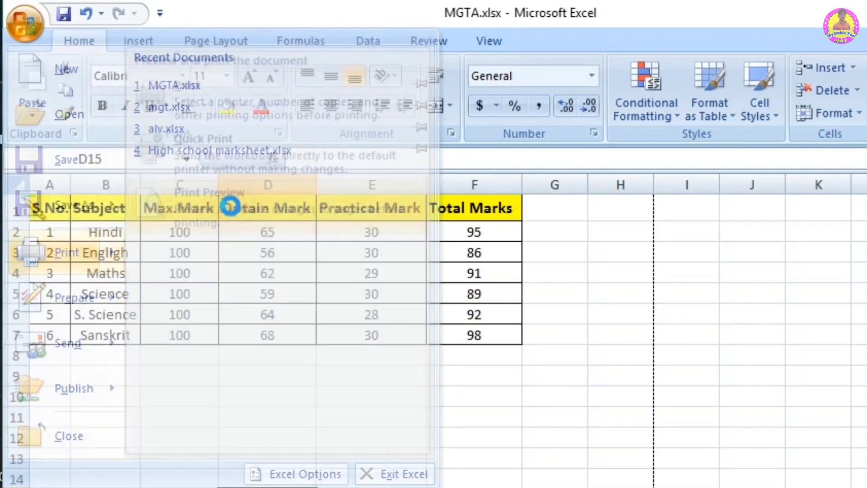
left_click(458, 285)
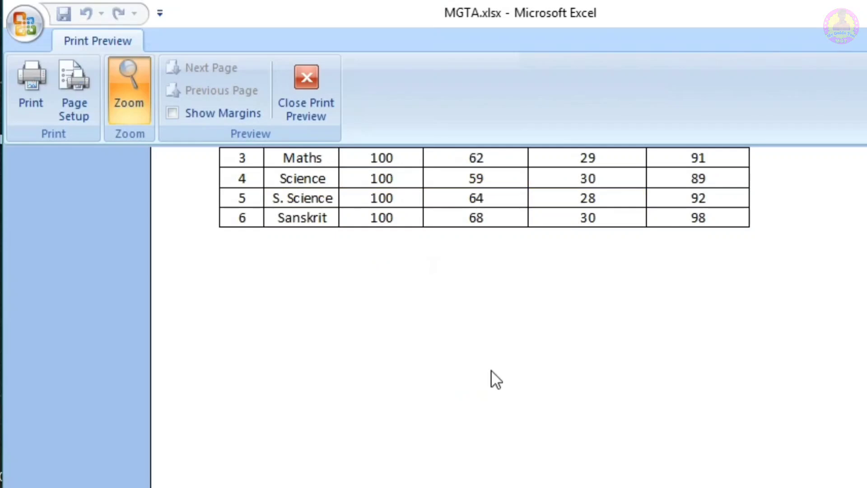
scroll(451, 293, "up", 5)
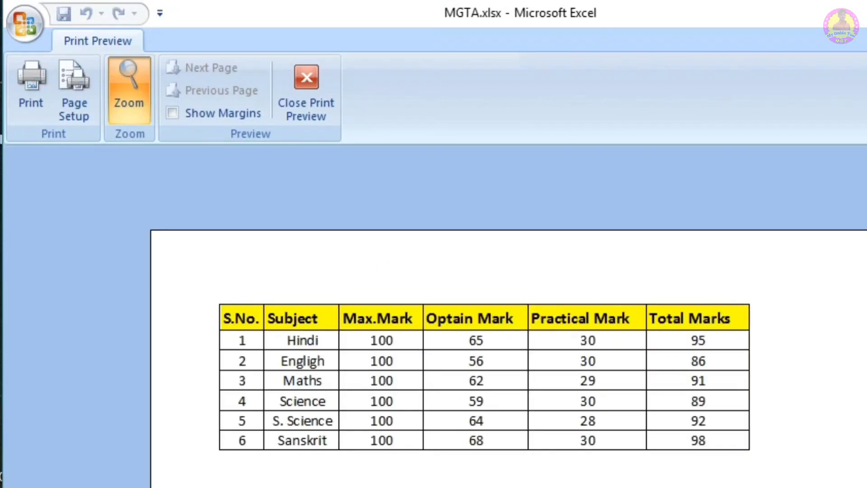
left_click(497, 356)
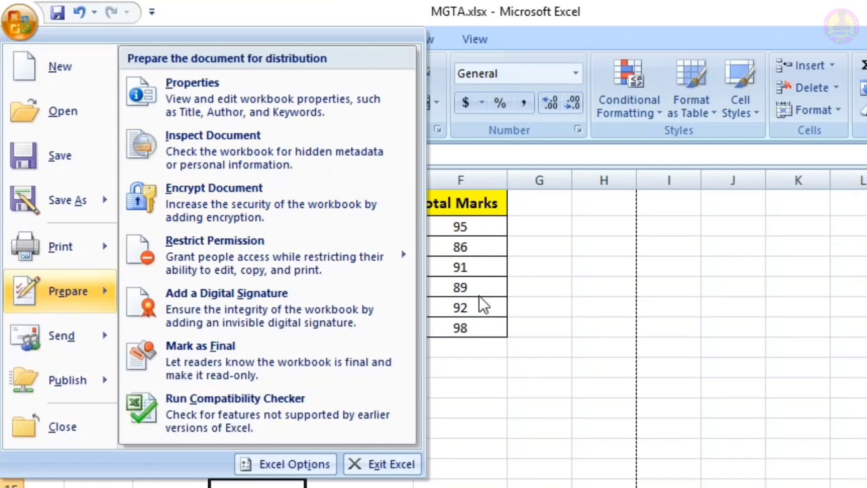
Step: Encrypt the MGTA.xlsx workbook by entering and re-entering an encryption password
left_click(244, 210)
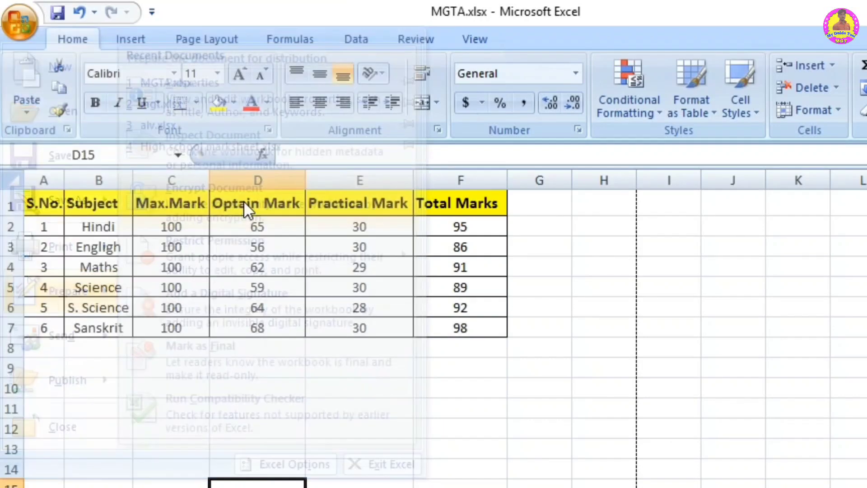
type("123")
left_click(476, 363)
type("123")
left_click(441, 364)
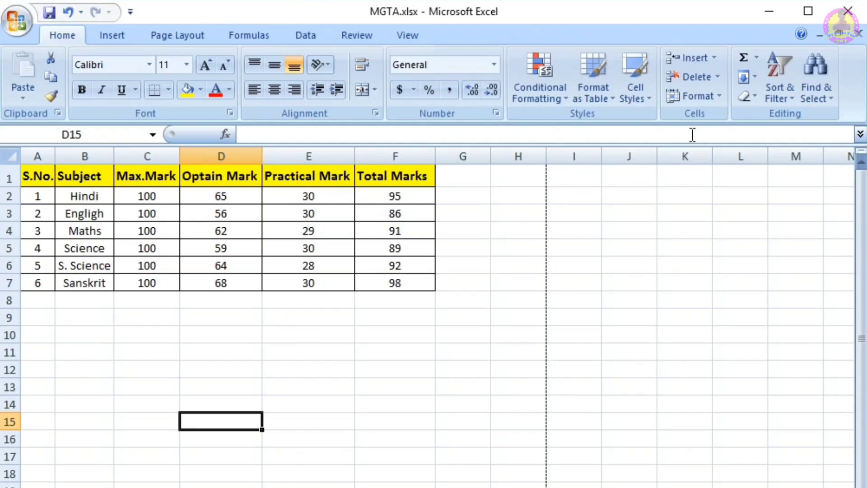
Step: Close MGTA.xlsx with its changes saved, and reopen it from the recent documents with its password
left_click(848, 11)
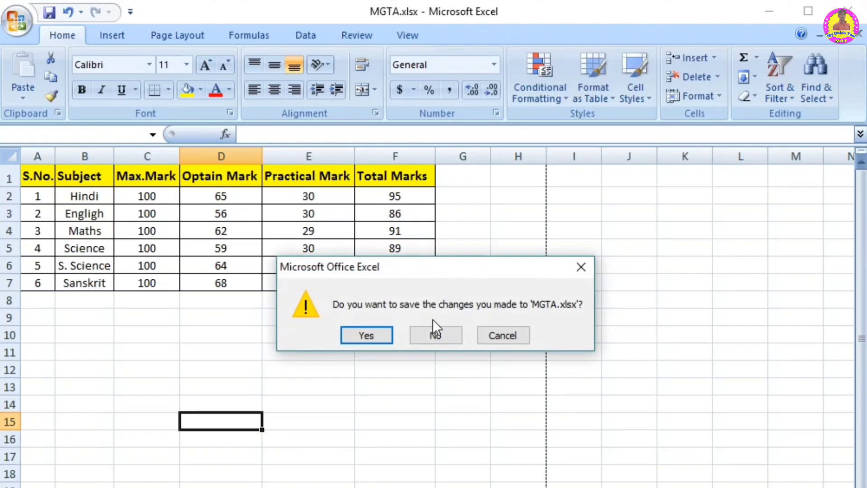
left_click(364, 337)
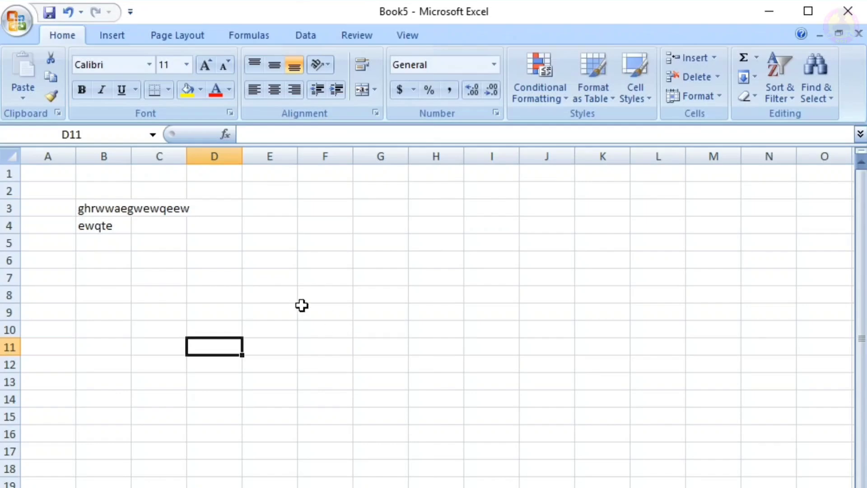
left_click(18, 22)
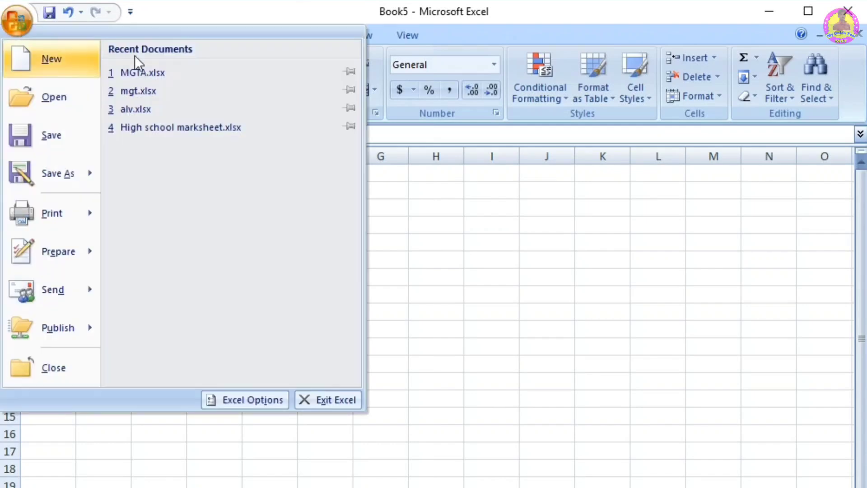
left_click(164, 74)
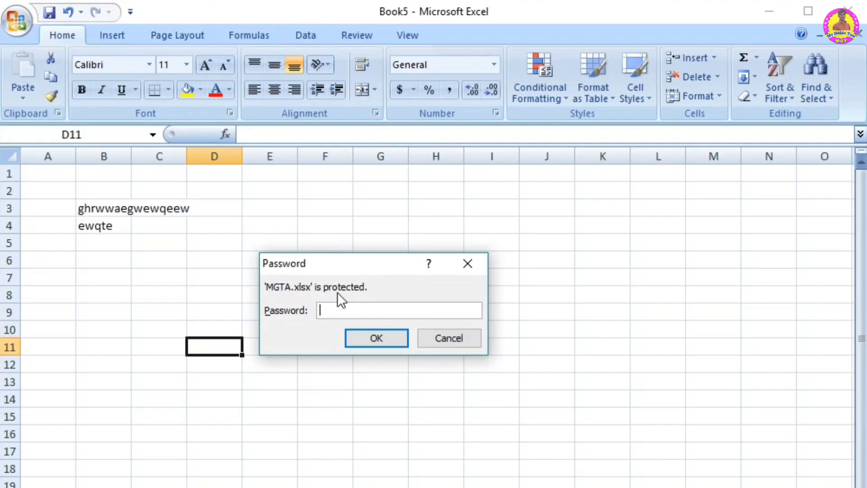
left_click(388, 337)
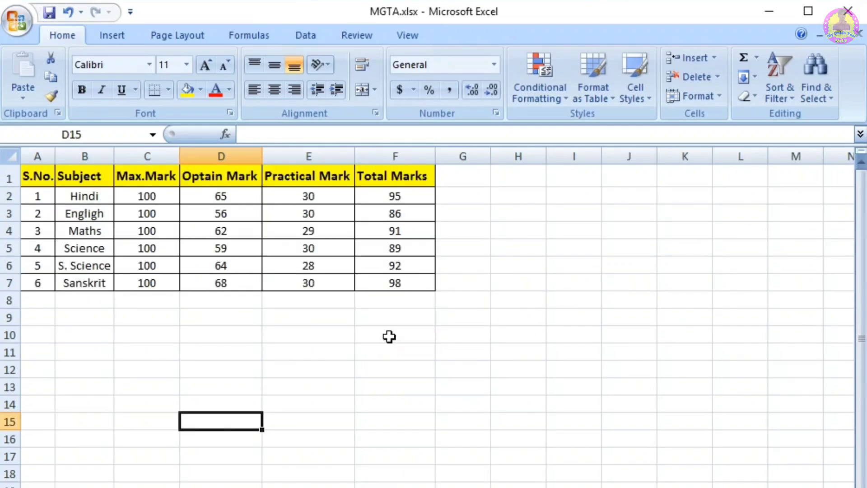
Step: Remove the encryption from MGTA.xlsx by clearing the document's encryption password
left_click(17, 23)
mouse_move(77, 254)
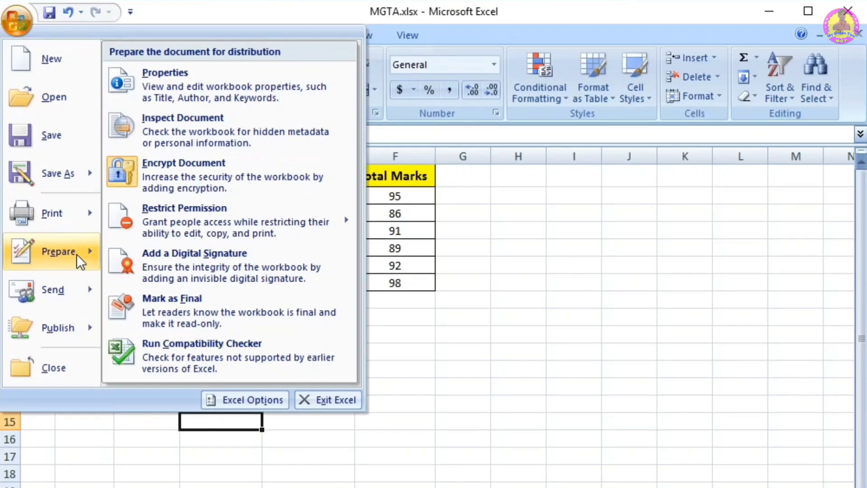
left_click(202, 166)
type("123")
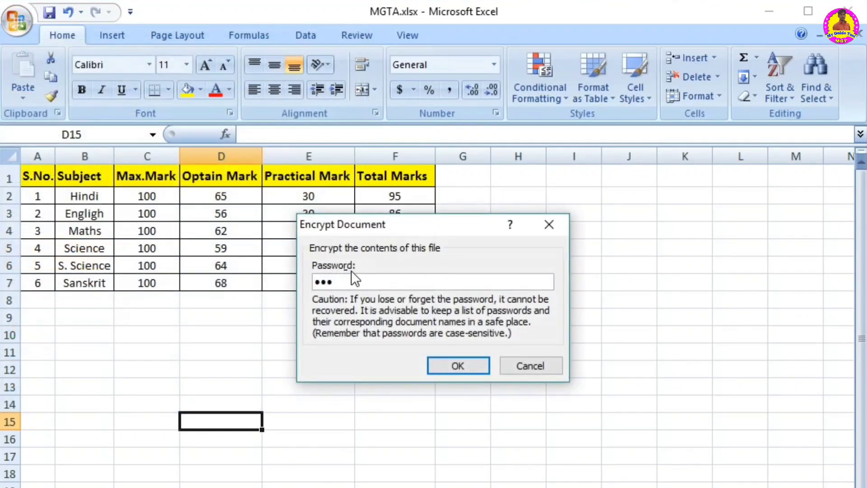
left_click(353, 277)
key("BackSpace")
key("BackSpace")
key("BackSpace")
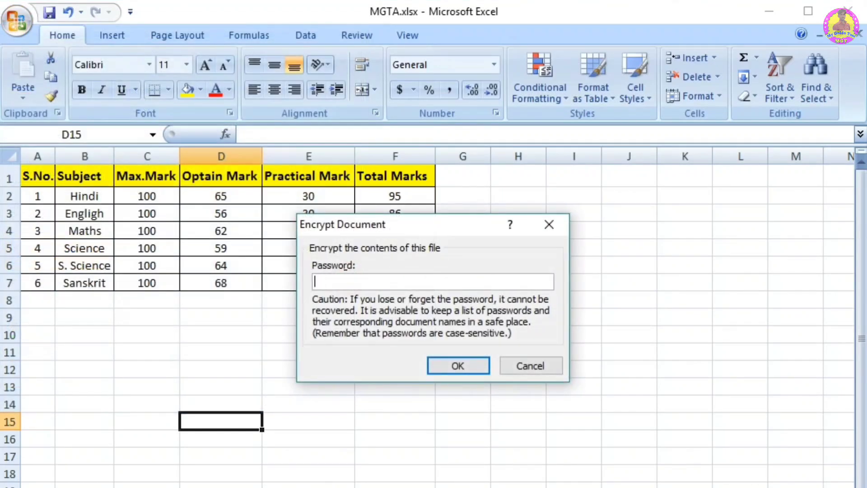
left_click(462, 362)
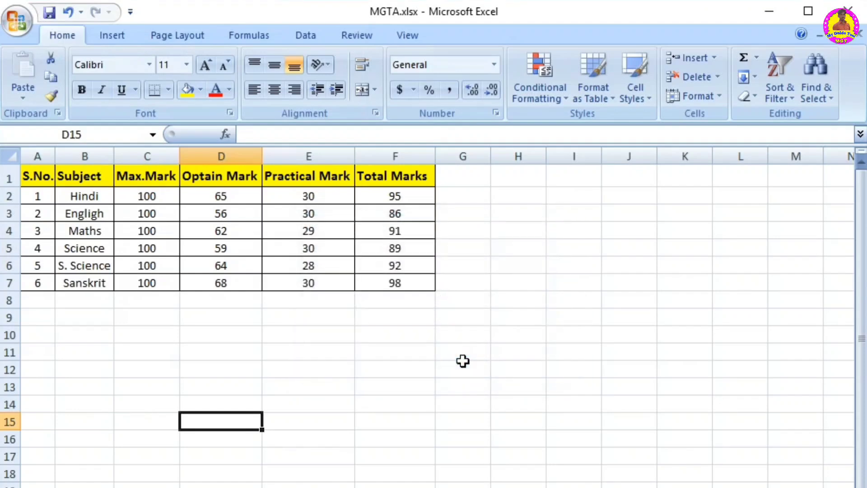
Step: Close MGTA.xlsx with its changes saved, and reopen it from the recent documents
left_click(855, 10)
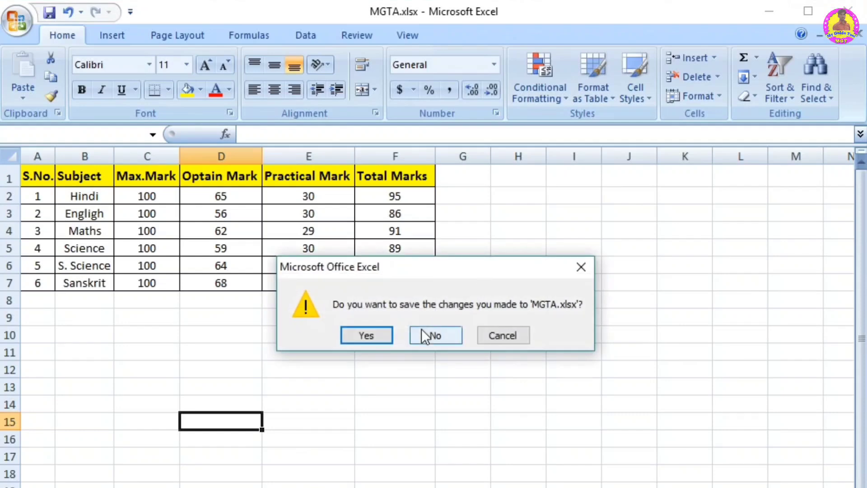
left_click(366, 335)
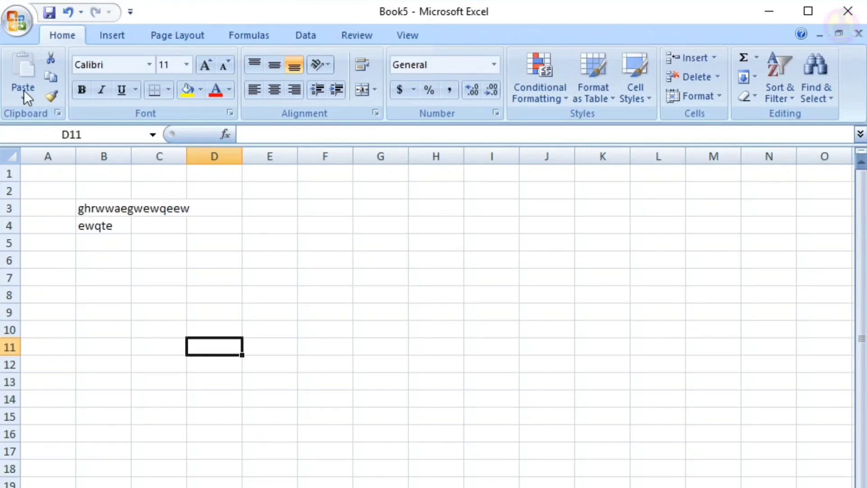
left_click(15, 16)
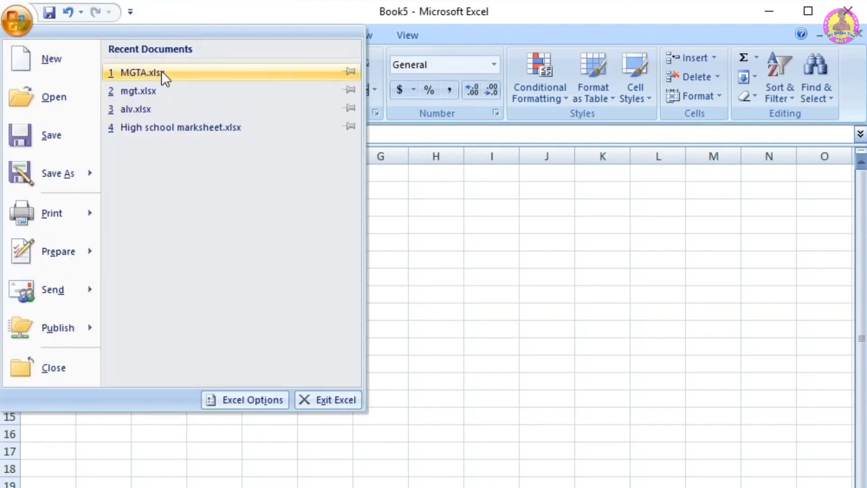
left_click(161, 71)
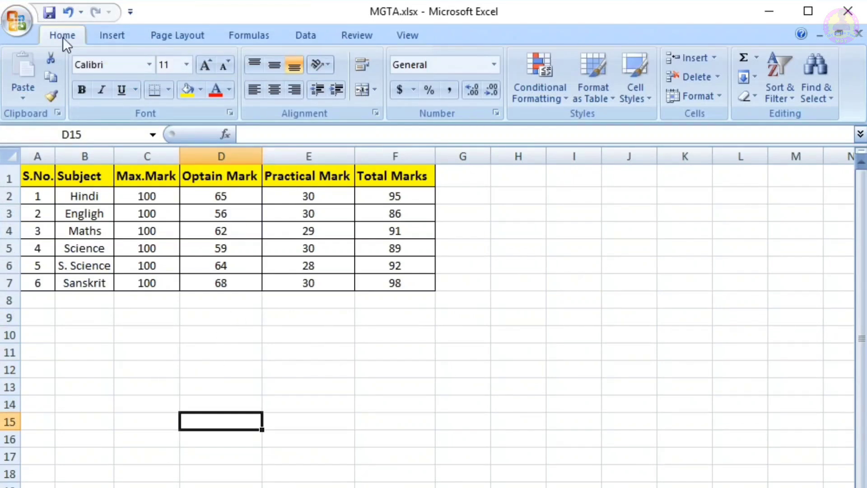
Step: Close the MGTA.xlsx workbook without saving its changes
left_click(22, 20)
mouse_move(47, 288)
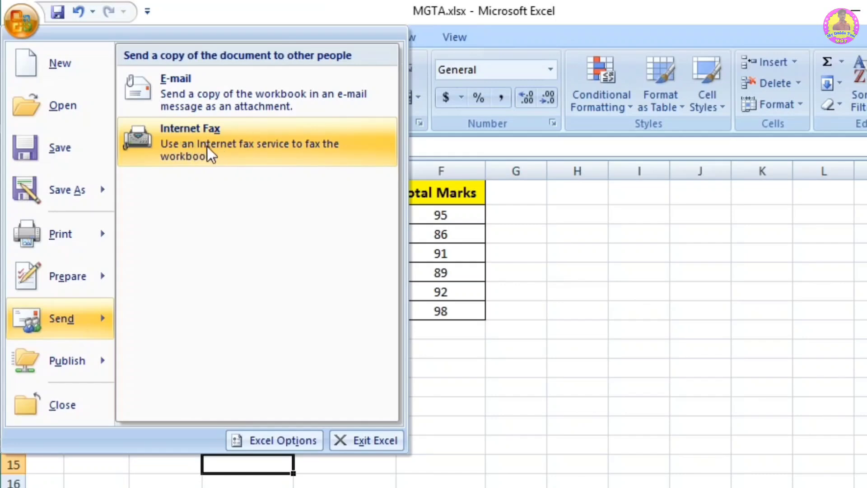
mouse_move(72, 365)
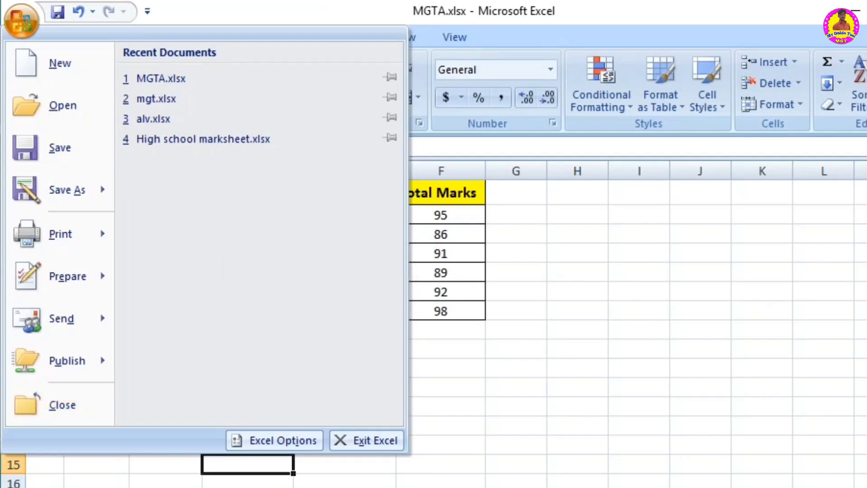
left_click(54, 414)
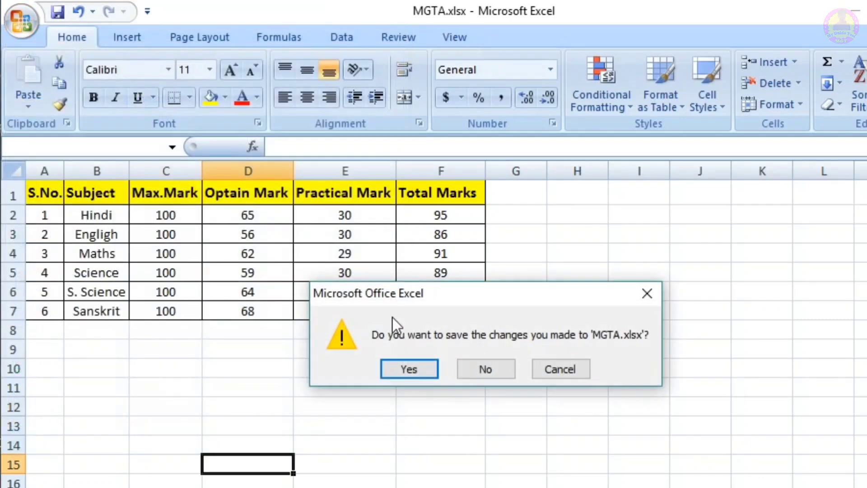
left_click(483, 371)
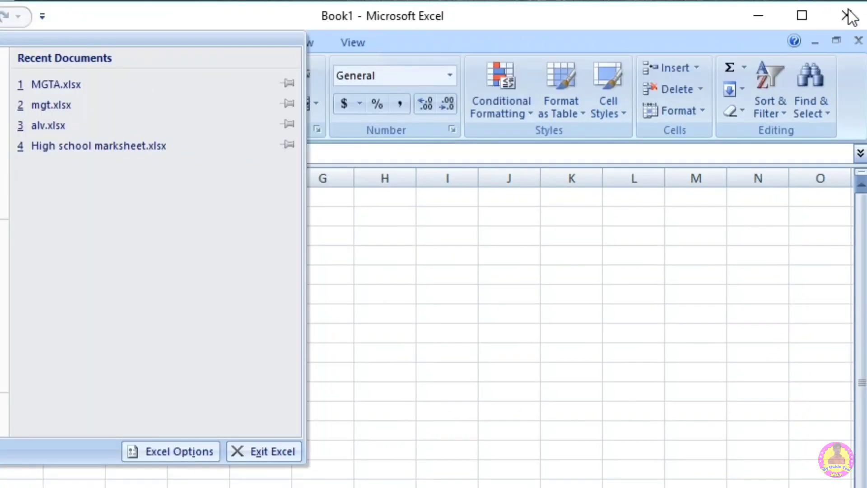
left_click(537, 307)
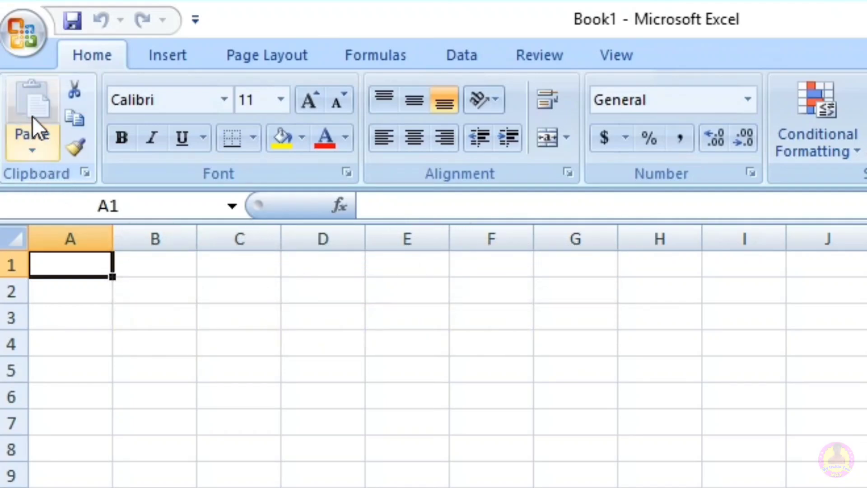
left_click(31, 145)
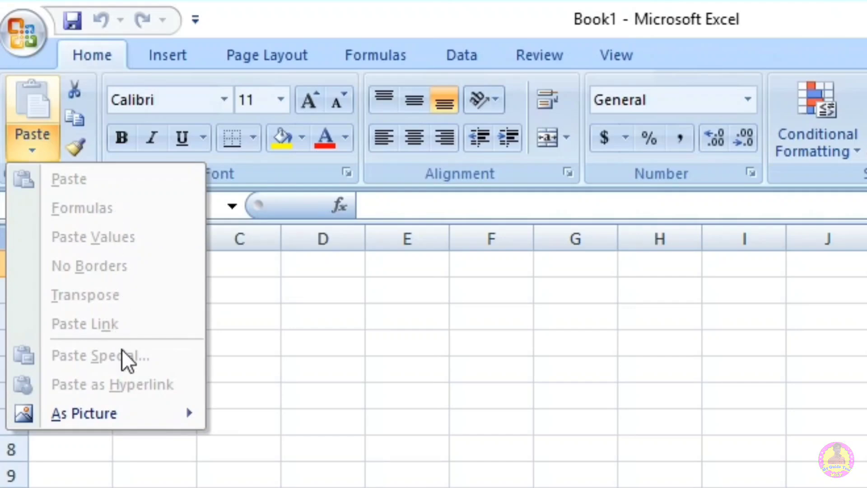
left_click(223, 346)
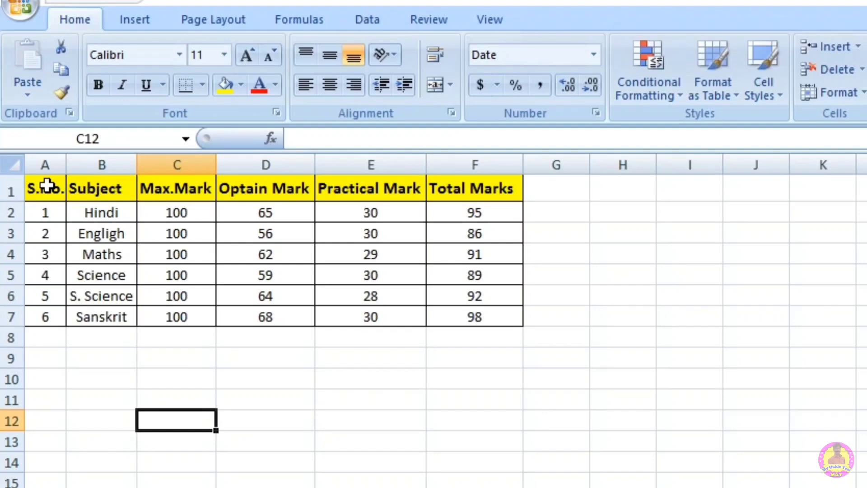
Step: Move the marks table A1:F7 to A13 with cut and paste, and undo the move
left_click_drag(50, 188, 492, 318)
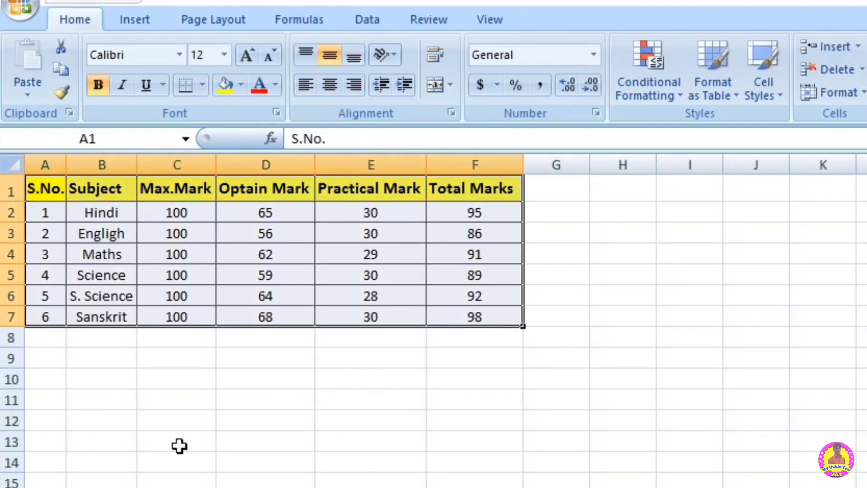
left_click(61, 46)
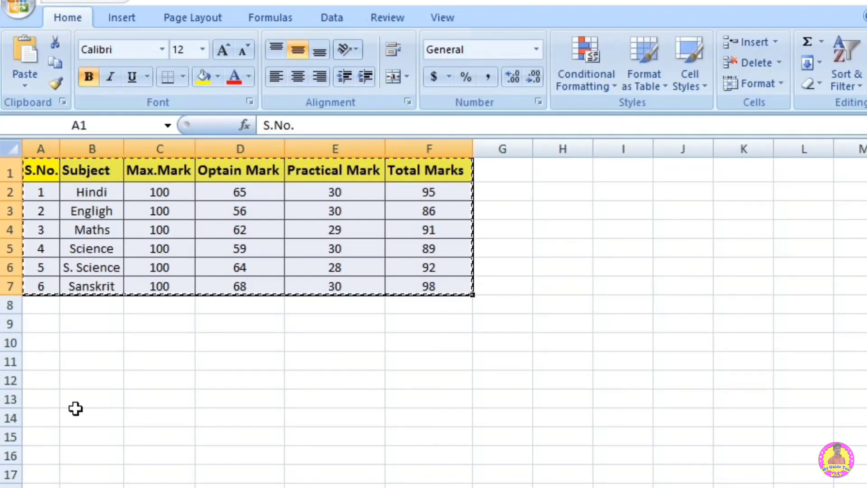
left_click(45, 399)
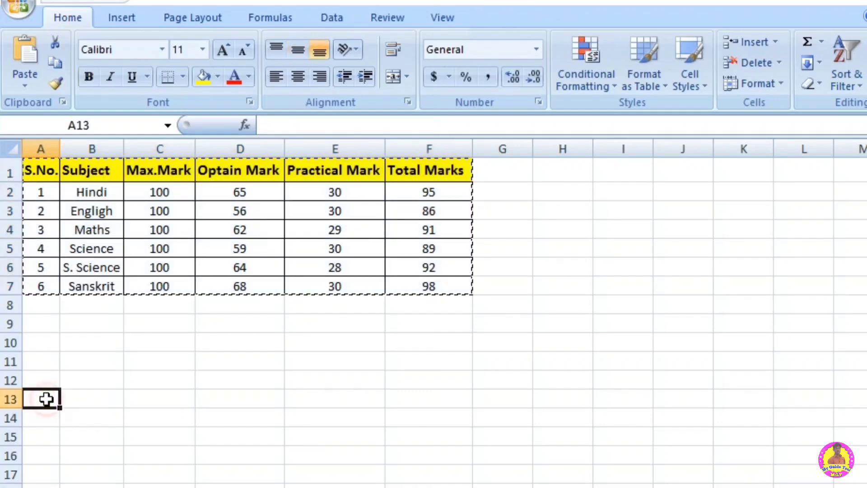
left_click(25, 56)
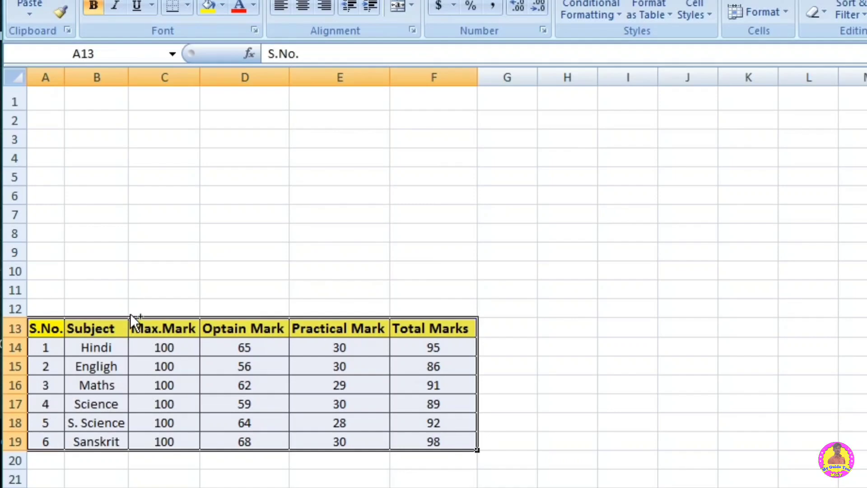
key("ctrl+z")
left_click(181, 252)
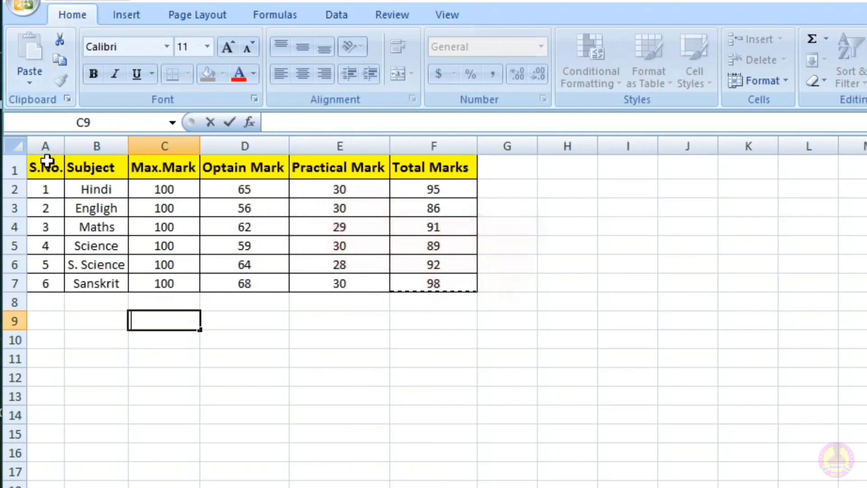
Step: Copy the marks table A1:F7 and paste the duplicate starting at cell A13
left_click_drag(39, 169, 457, 276)
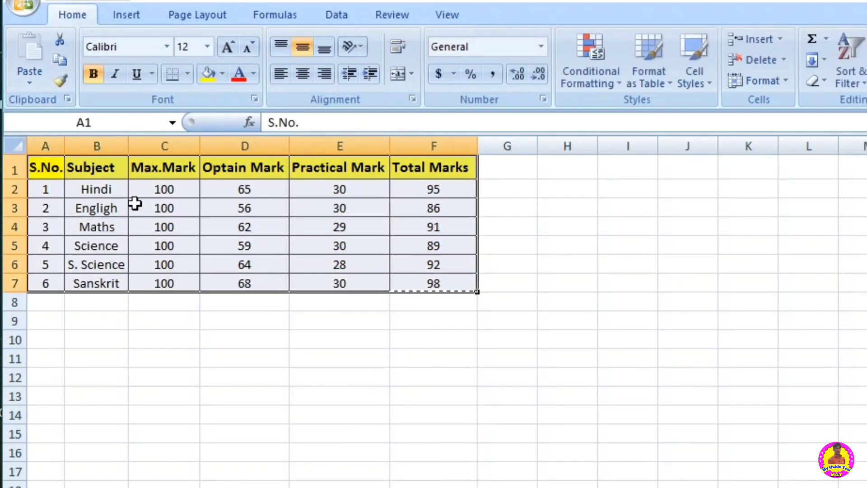
left_click(62, 61)
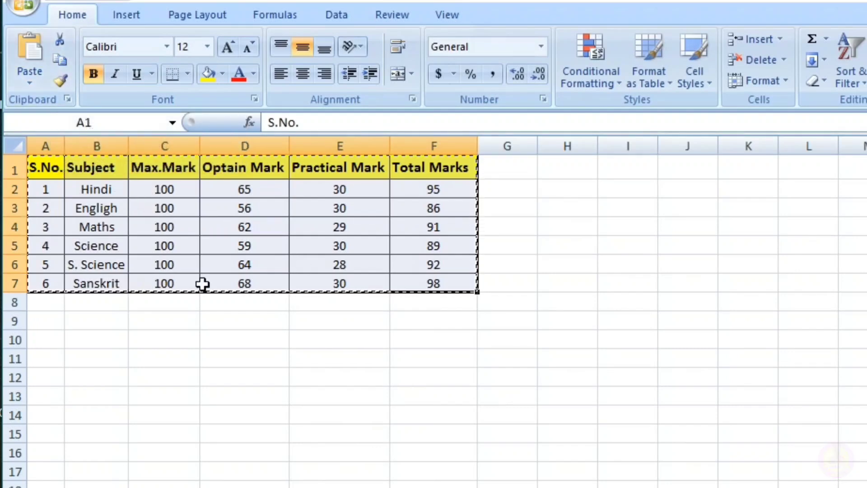
left_click(48, 397)
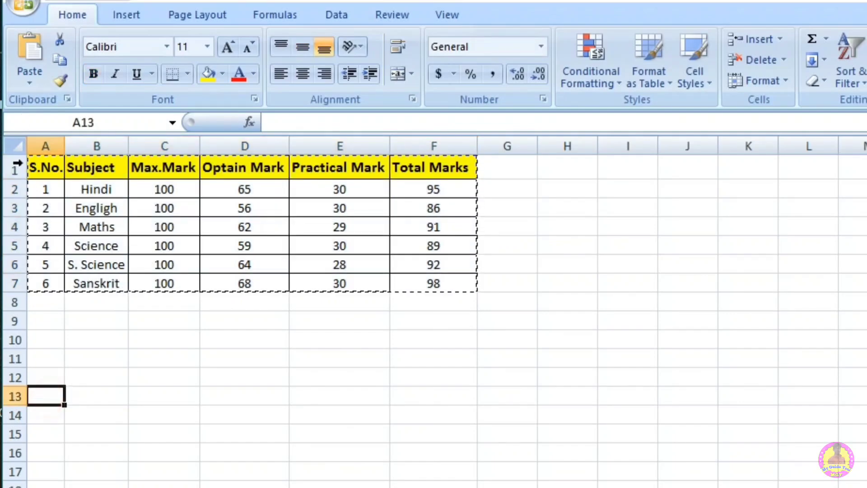
left_click(32, 50)
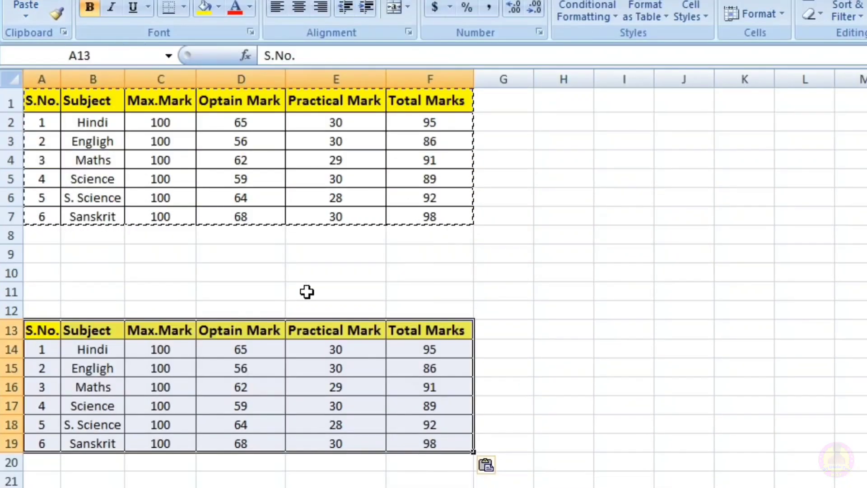
left_click(307, 292)
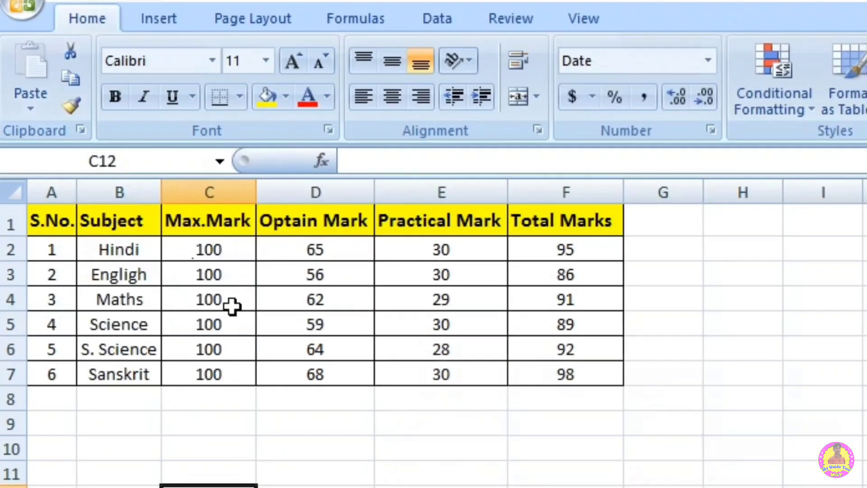
Step: Format the subject in cell B3 with font size 18, red font color and bold
left_click(119, 274)
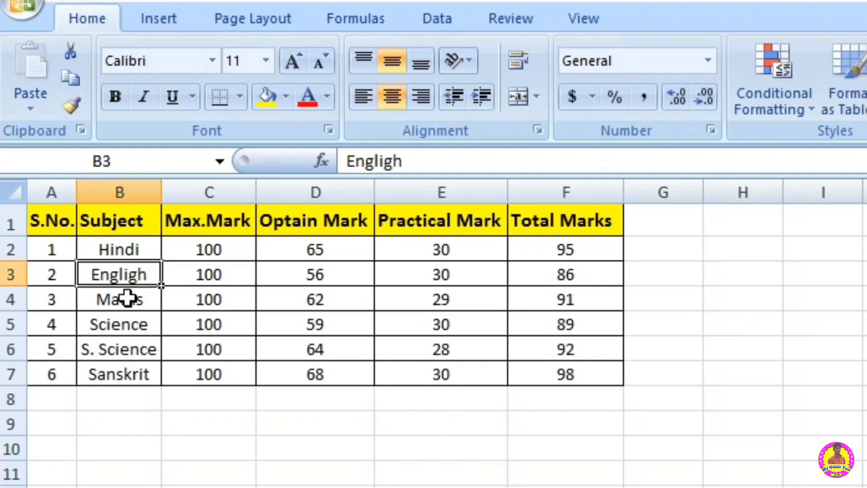
left_click(291, 62)
left_click(291, 62)
left_click(291, 62)
left_click(291, 61)
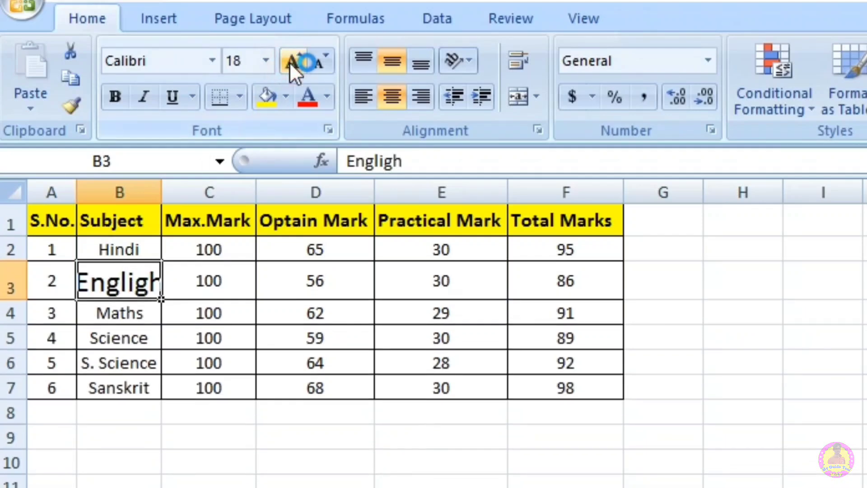
left_click(307, 99)
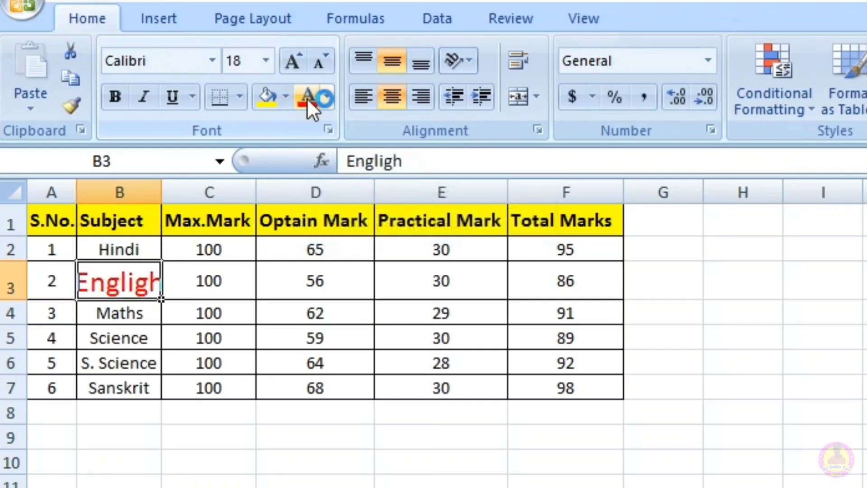
left_click(117, 97)
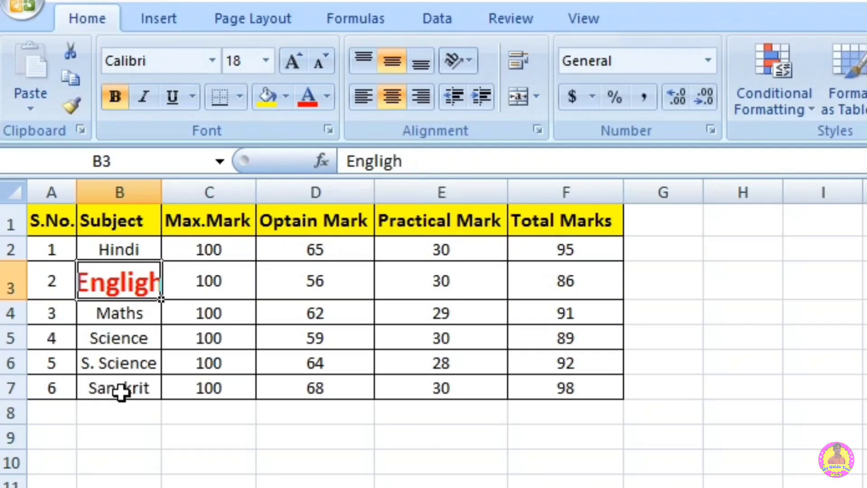
left_click(140, 444)
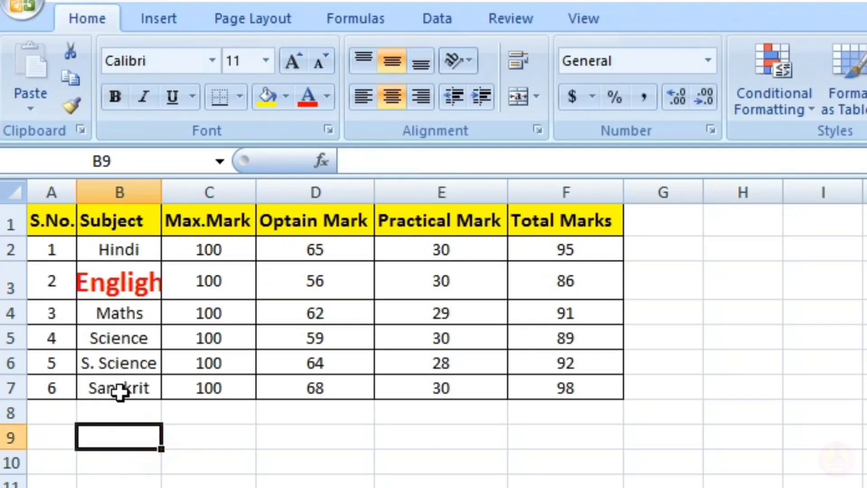
Step: Copy the formatting of cell B3 to the Sanskrit cell B7 with Format Painter
left_click(116, 289)
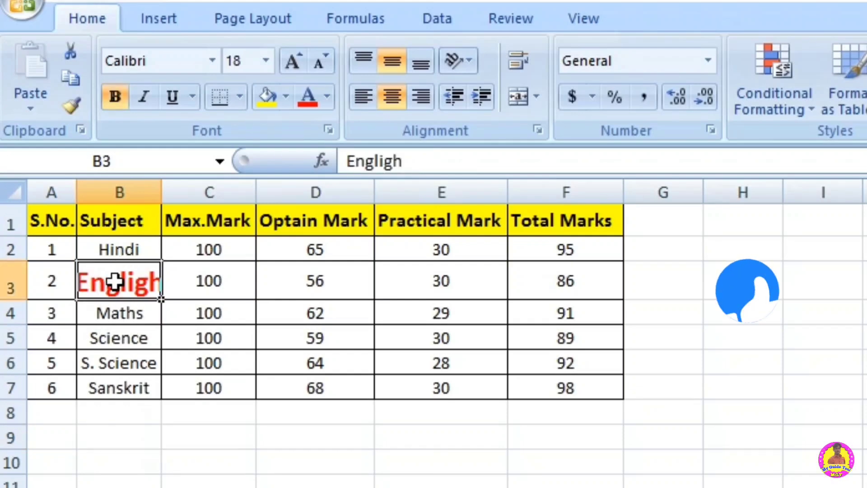
left_click(70, 100)
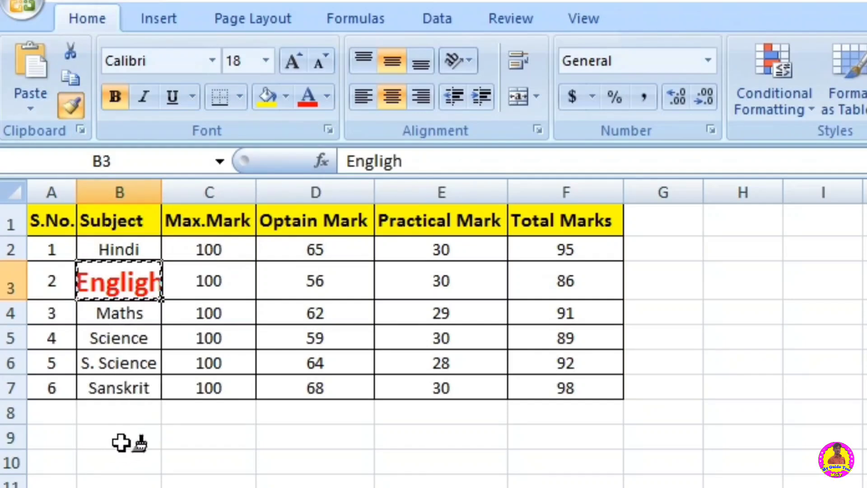
left_click(115, 383)
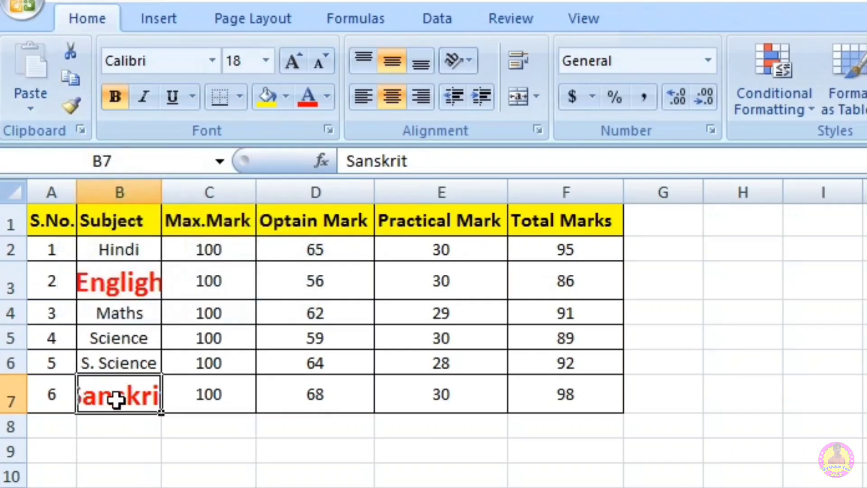
left_click(212, 475)
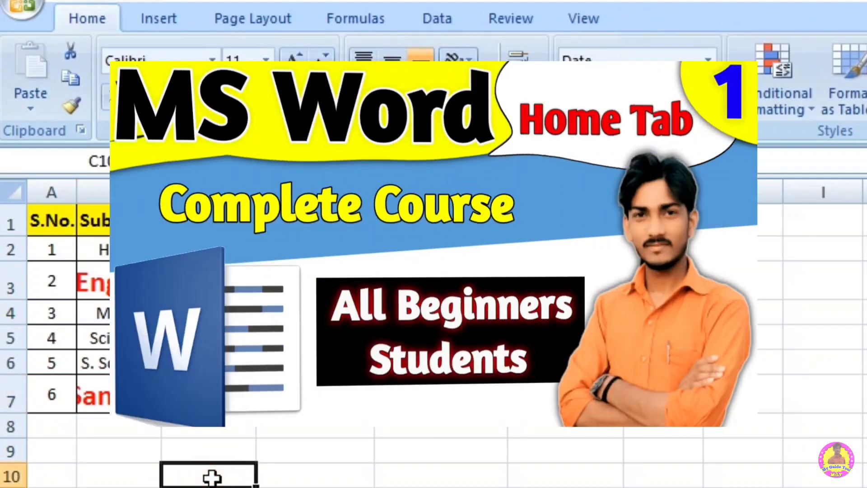
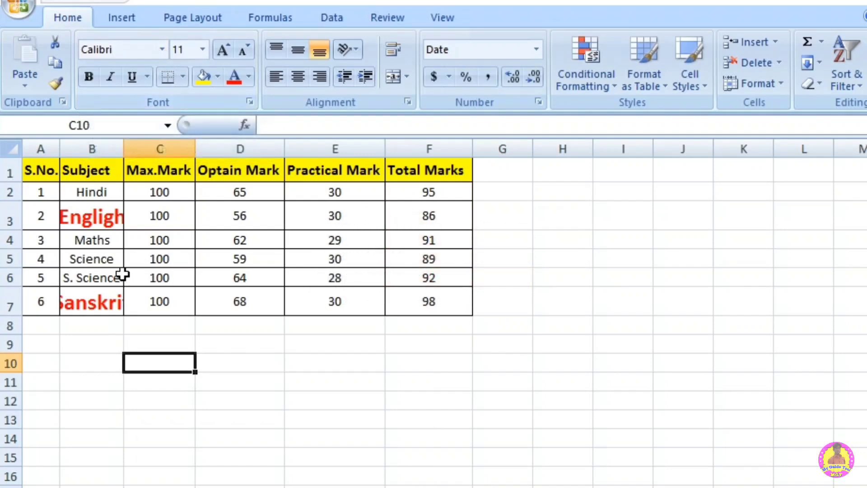
Step: Set the font of the subject names in B2:B7 to Algerian
left_click_drag(86, 210, 83, 345)
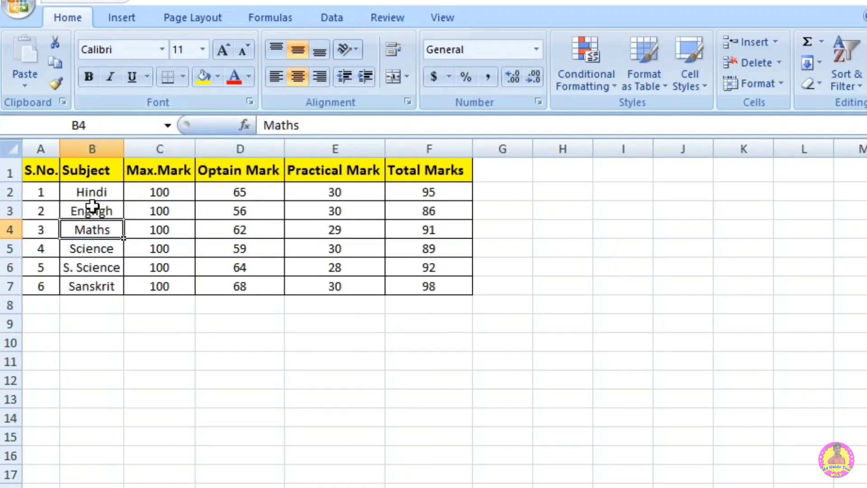
left_click(92, 207)
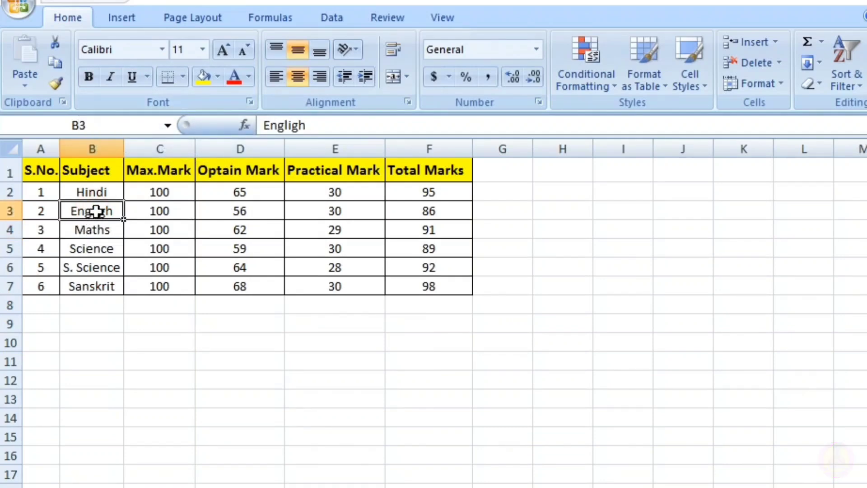
left_click_drag(96, 192, 93, 284)
left_click(162, 51)
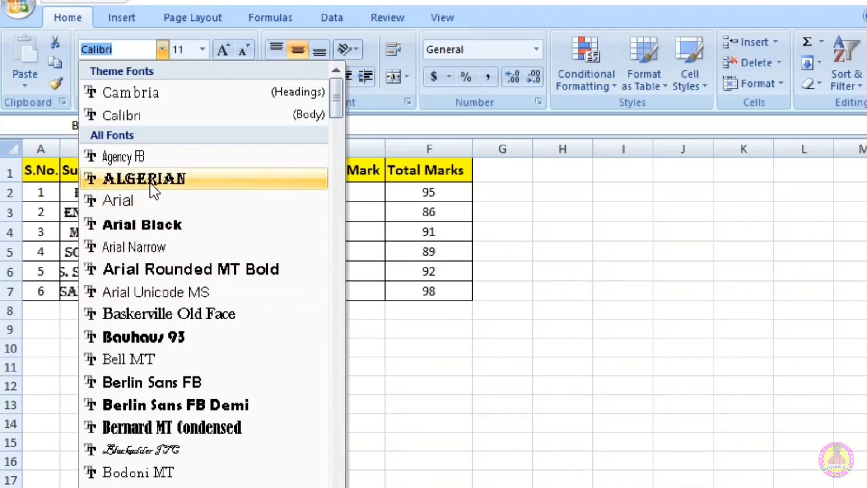
left_click(150, 180)
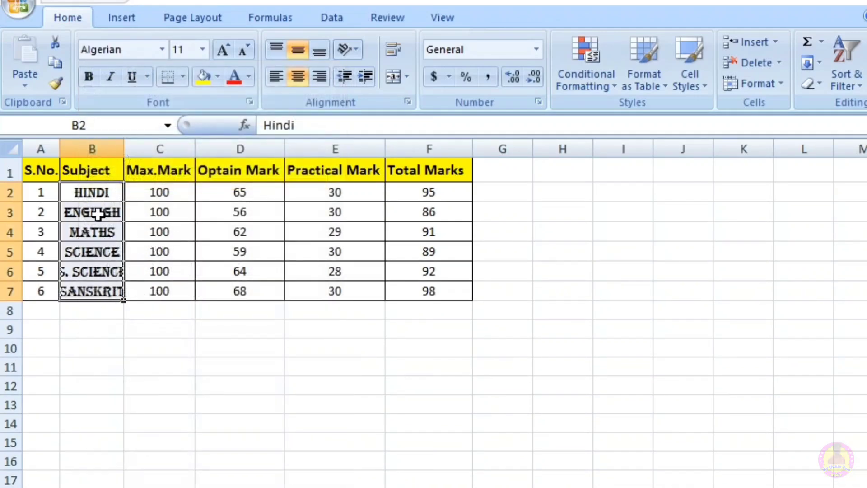
Step: Change the font of the subject names in B2:B7 back to Calibri
left_click(161, 49)
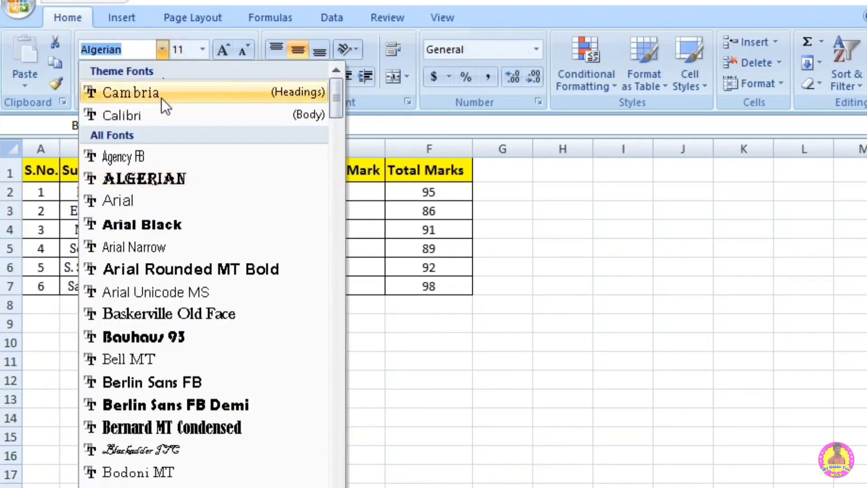
left_click(158, 115)
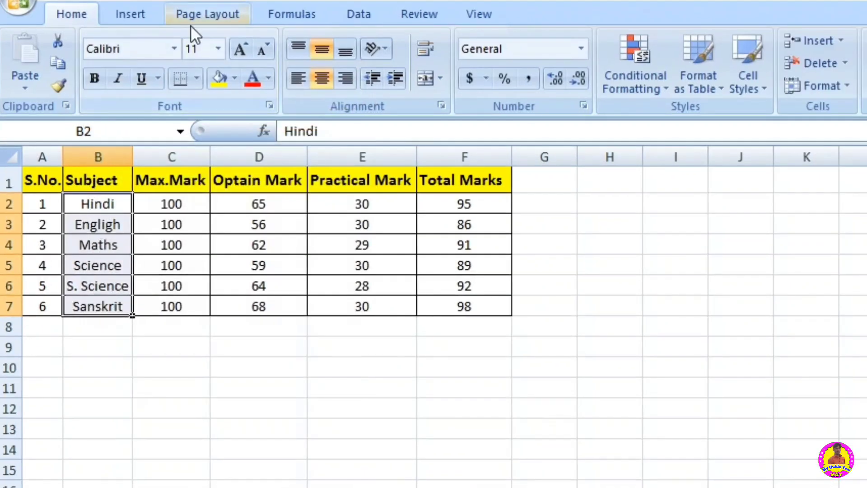
left_click(213, 342)
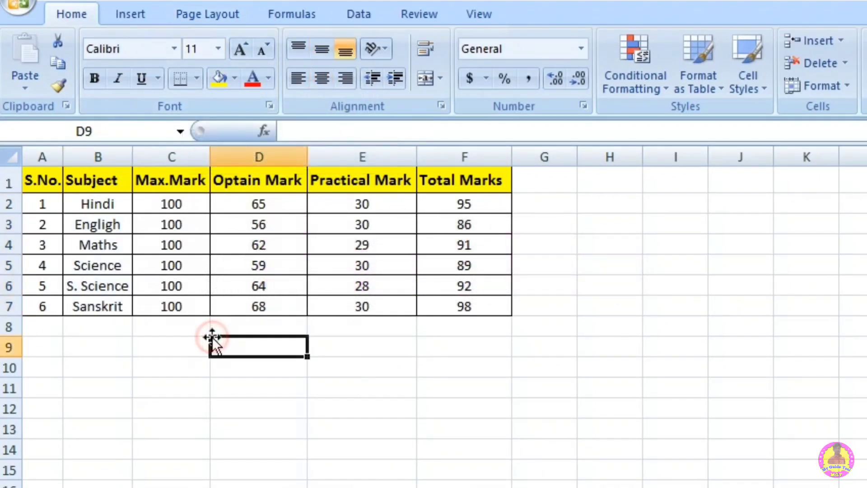
Step: Set the font size of the subject in cell B3 to 26
left_click(103, 231)
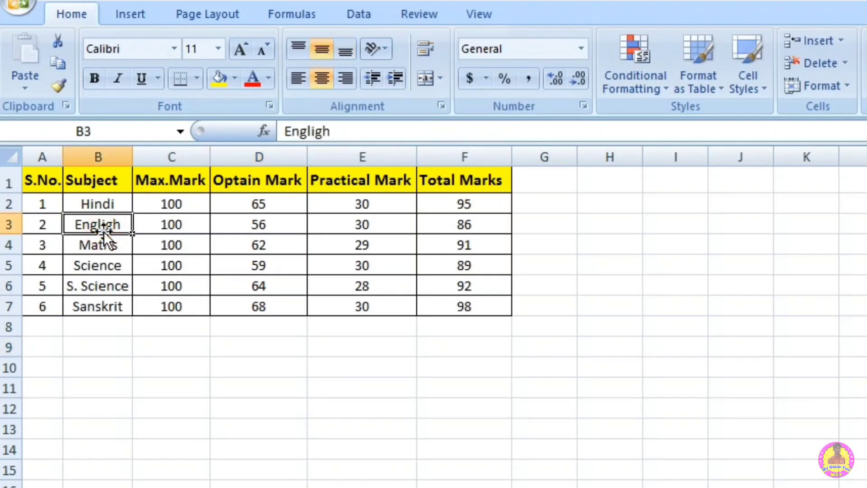
left_click(223, 48)
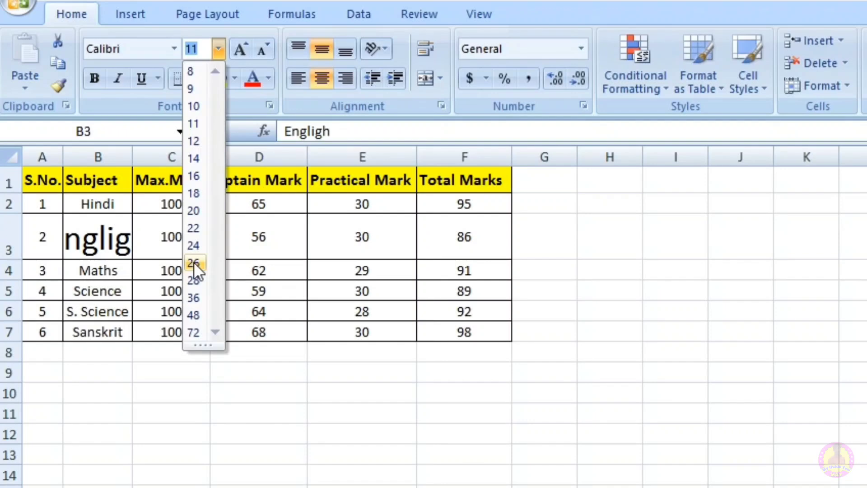
left_click(193, 262)
left_click(194, 266)
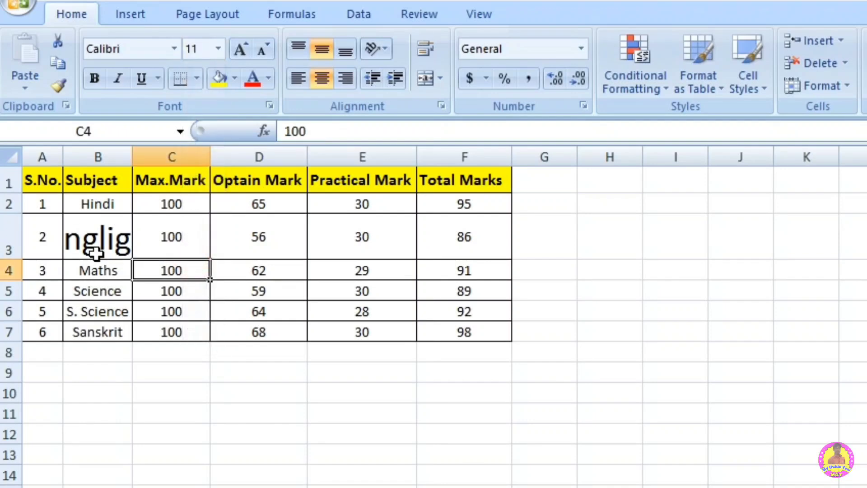
Step: Shrink the font of the subject in cell B3 stepwise to size 9
left_click(96, 239)
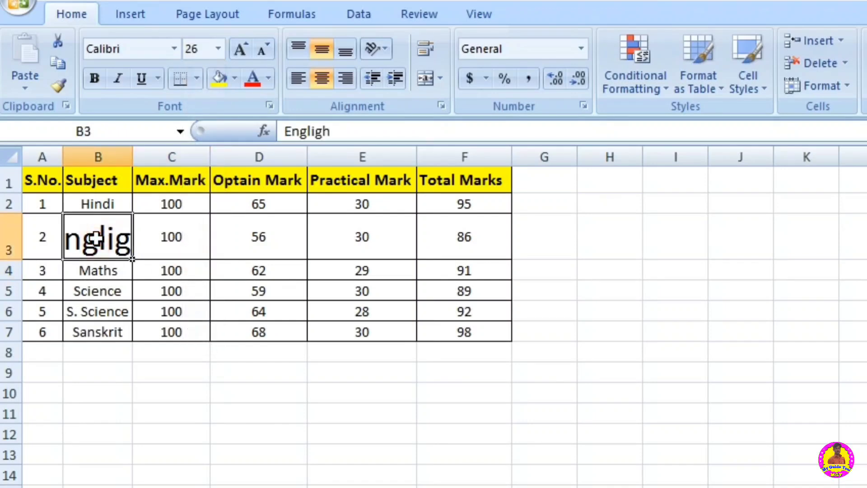
left_click(263, 48)
left_click(263, 48)
left_click(263, 48)
left_click(263, 48)
left_click(263, 48)
left_click(263, 48)
left_click(263, 48)
left_click(263, 48)
left_click(263, 48)
left_click(264, 48)
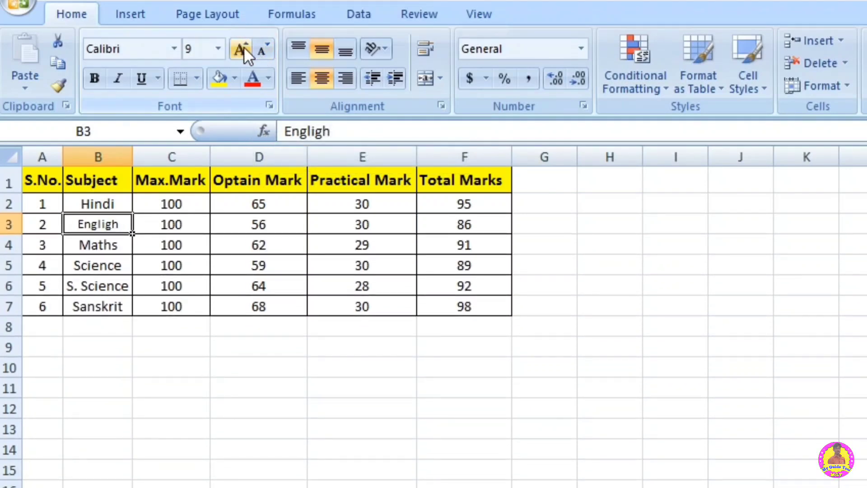
Step: Grow the font of the subject in cell B3 stepwise to size 22
left_click(240, 48)
left_click(240, 48)
left_click(240, 47)
left_click(240, 47)
left_click(240, 47)
left_click(240, 48)
left_click(240, 47)
left_click(240, 47)
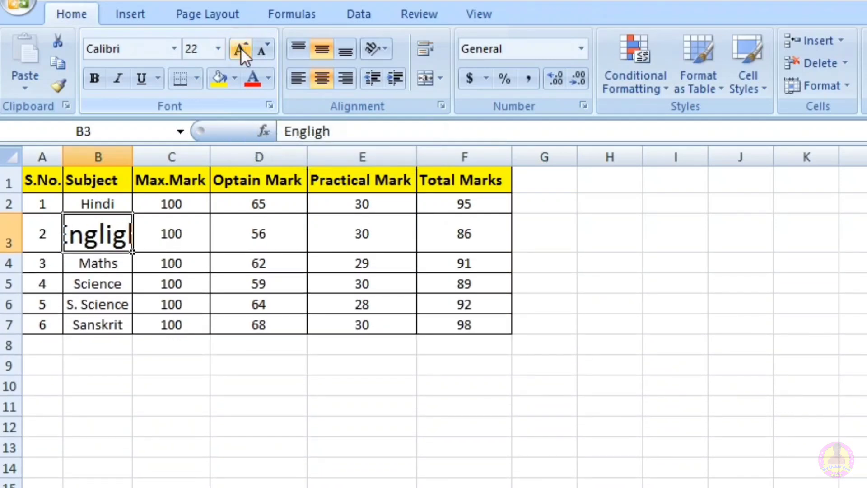
Step: Decrease and increase the font size of cell B3 in steps, ending at size 11
left_click(262, 51)
left_click(262, 50)
left_click(262, 51)
left_click(262, 50)
left_click(262, 51)
left_click(242, 51)
left_click(242, 50)
left_click(242, 51)
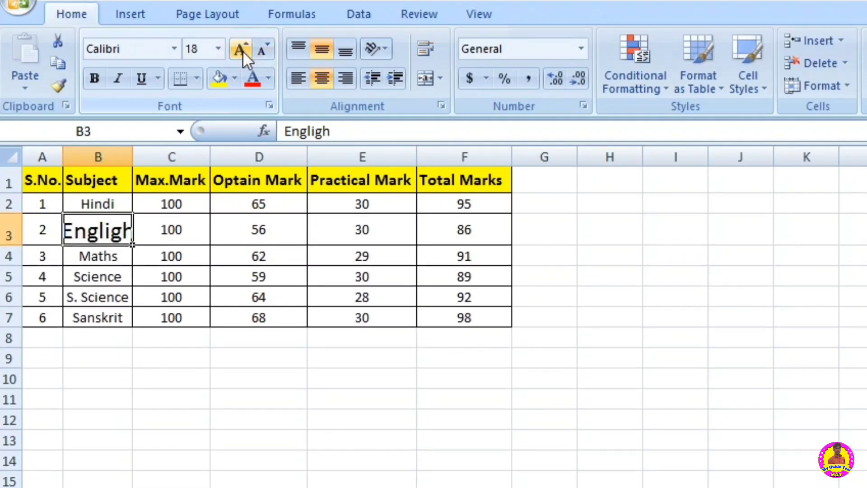
left_click(259, 50)
left_click(259, 50)
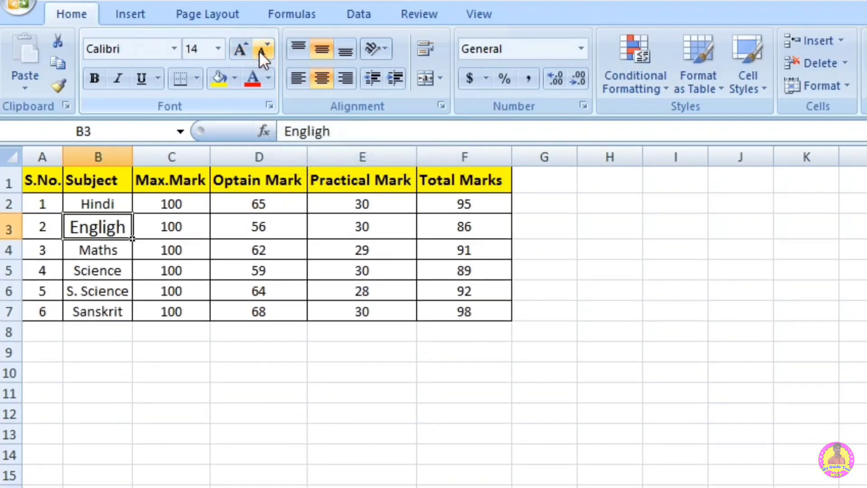
left_click(258, 50)
left_click(259, 51)
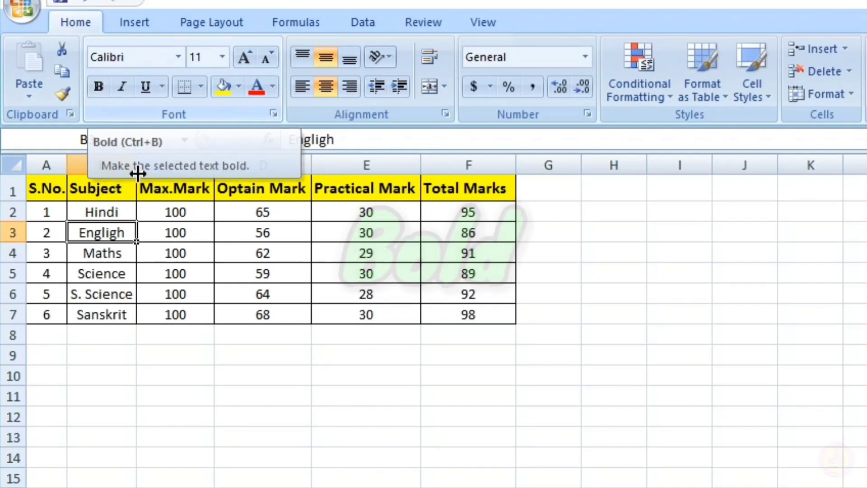
Step: Try bold formatting on the Maths total marks in cell F4
left_click(154, 278)
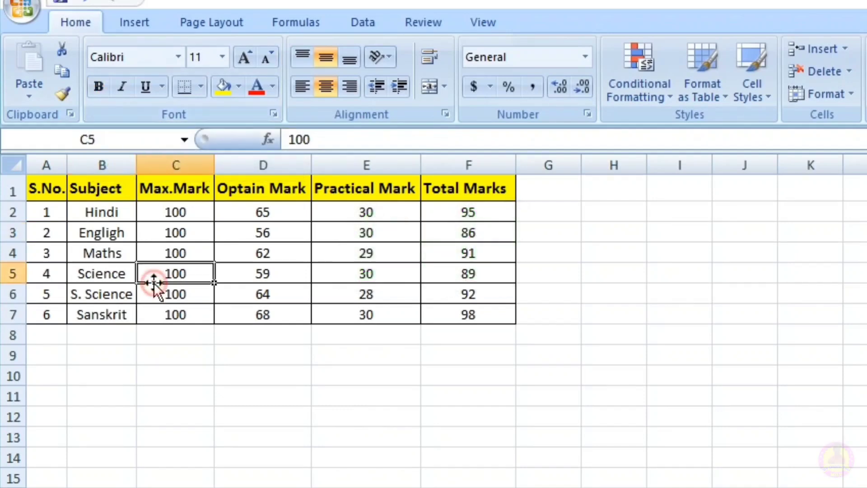
left_click(108, 251)
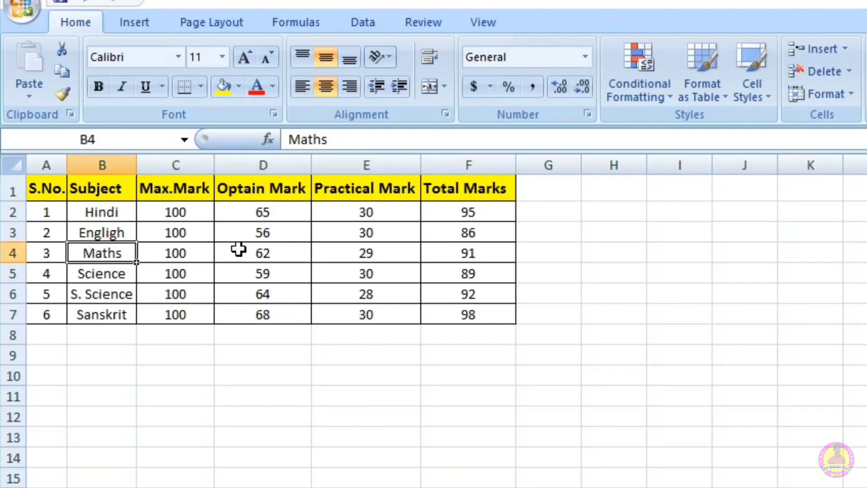
left_click(469, 251)
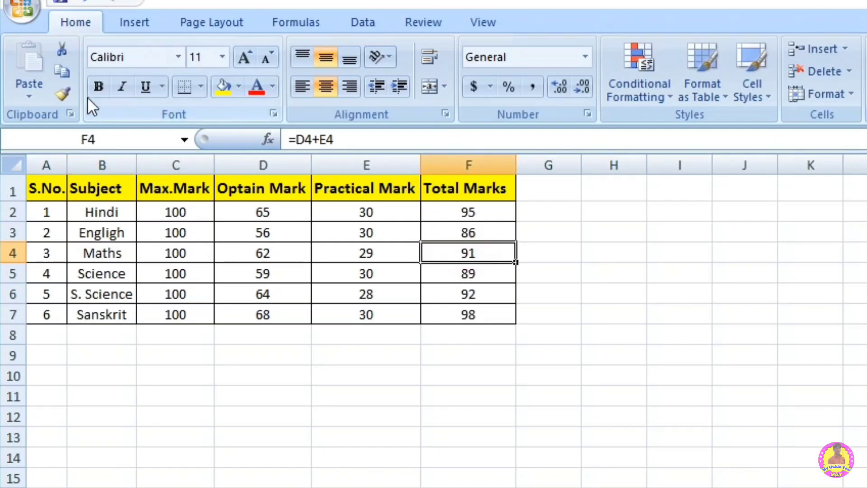
left_click(96, 87)
left_click(386, 462)
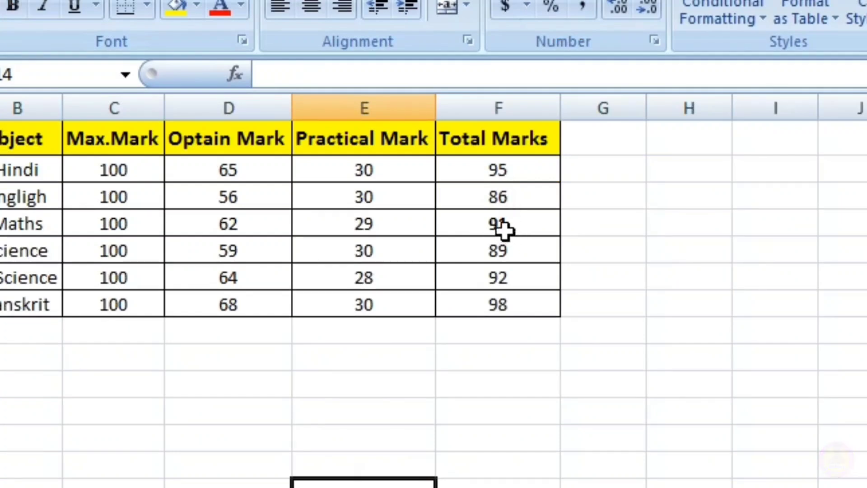
left_click(503, 229)
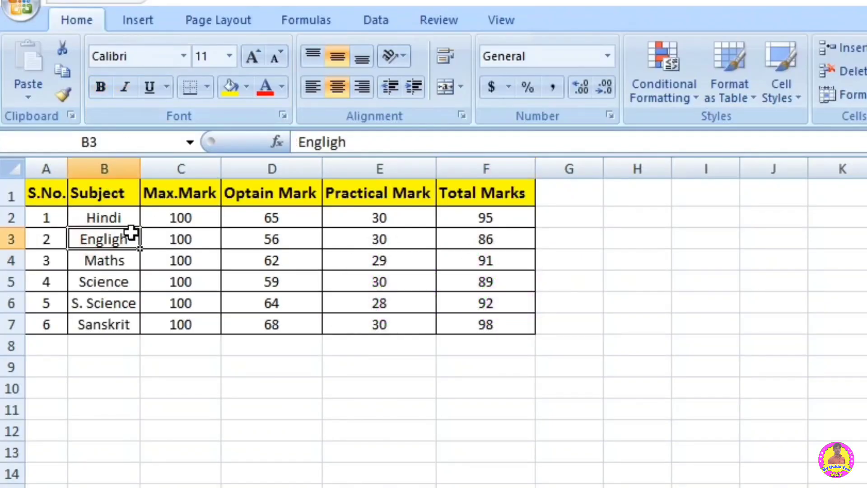
Step: Toggle italic formatting on and off for the subject in cell B3
left_click(126, 85)
left_click(126, 85)
left_click(126, 86)
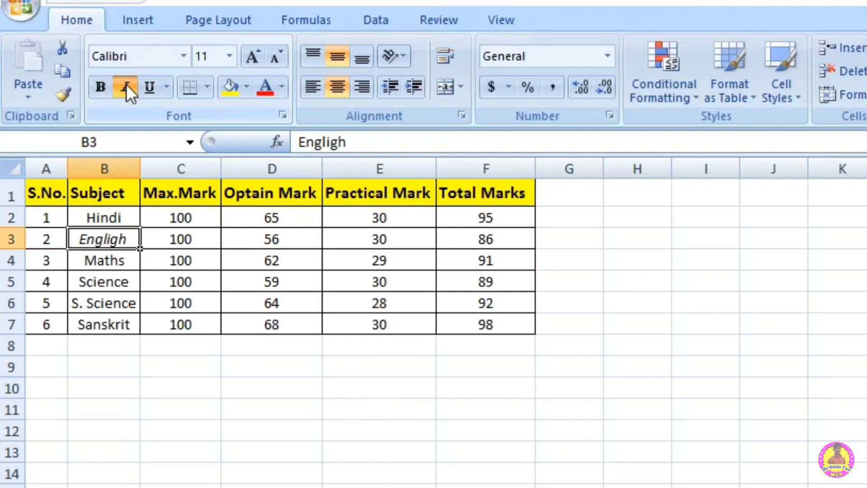
left_click(126, 86)
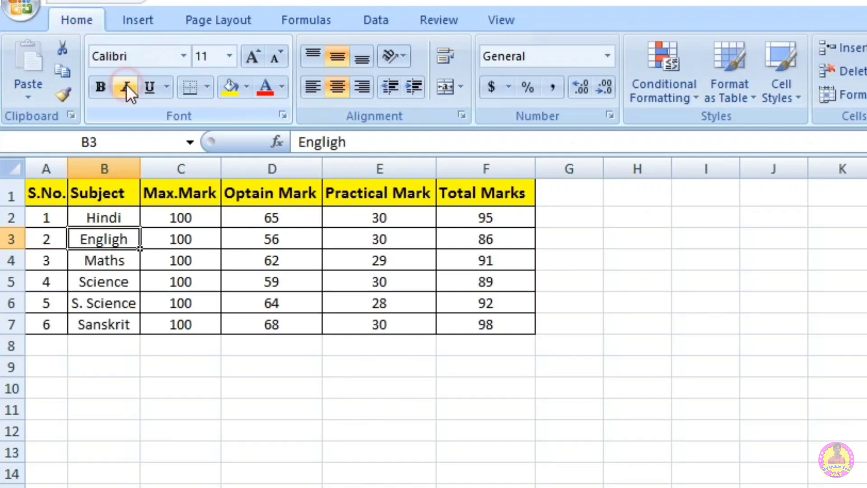
Step: Underline the subject Maths in cell B4 with a single underline
left_click(167, 86)
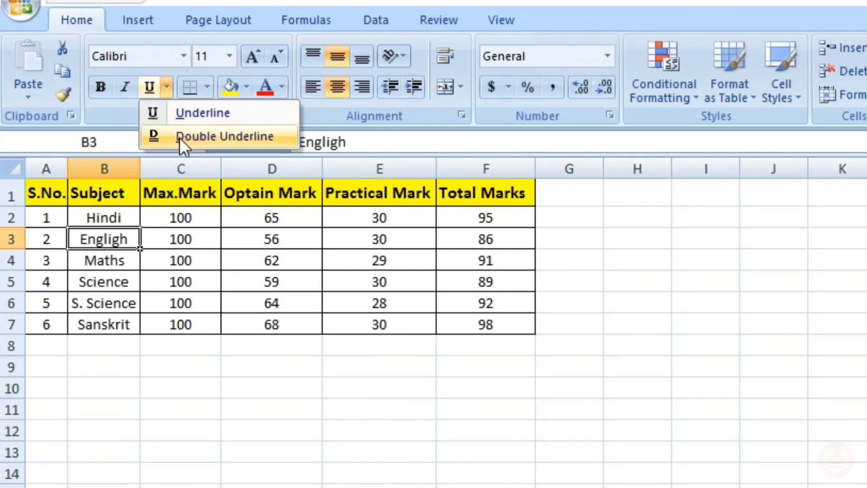
left_click(105, 255)
left_click(106, 255)
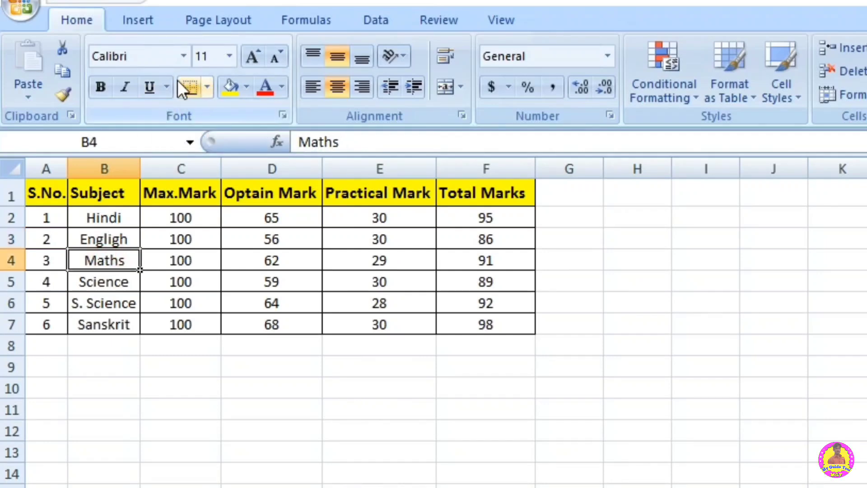
left_click(180, 388)
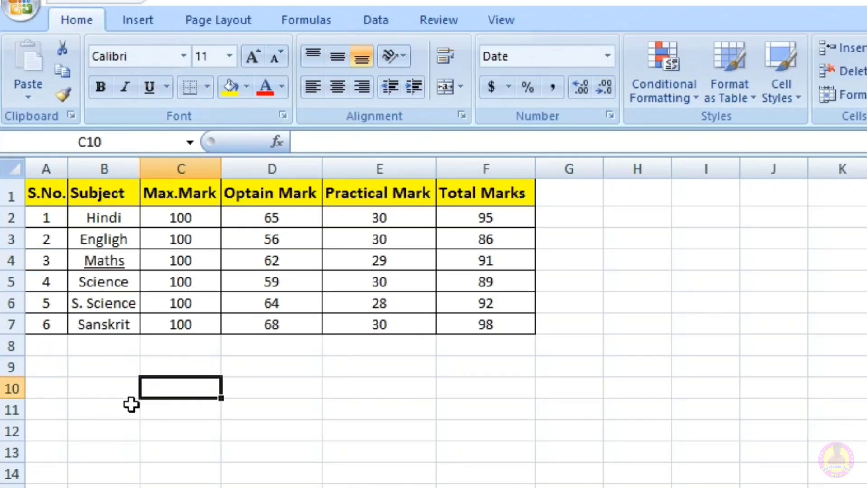
Step: Enter a short sample first name in cell B10 and apply a single underline to it
left_click(118, 396)
type("ram")
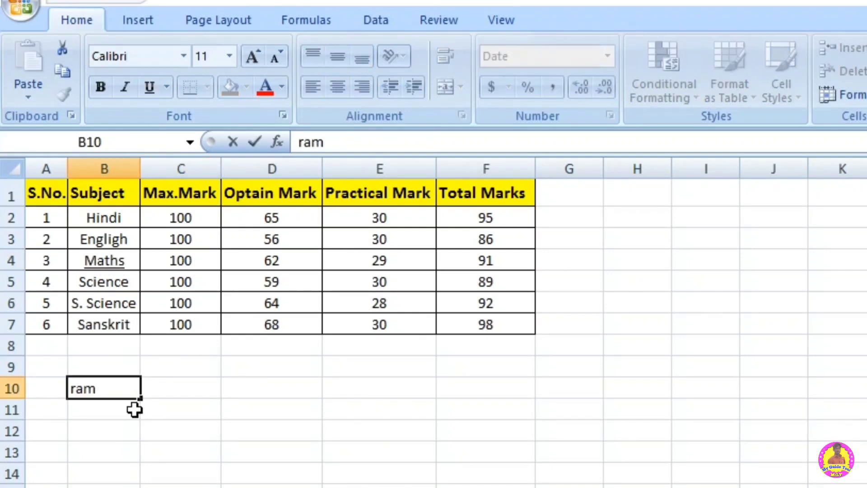
key("Return")
left_click(113, 390)
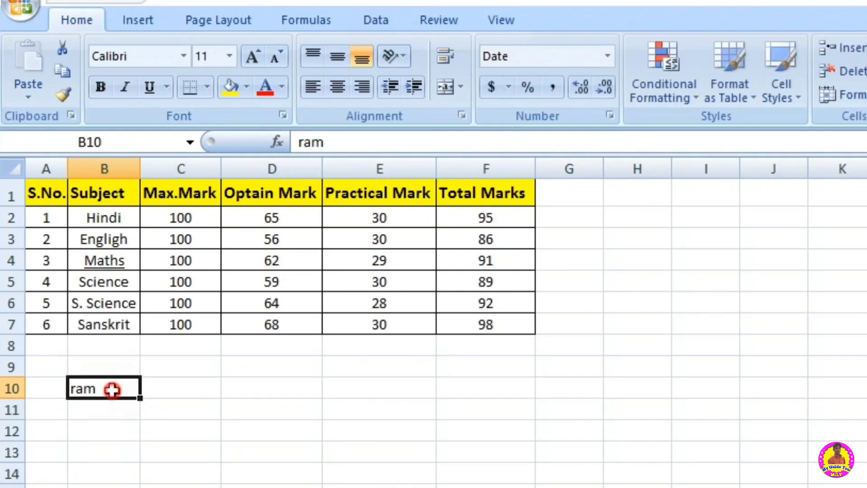
left_click(152, 84)
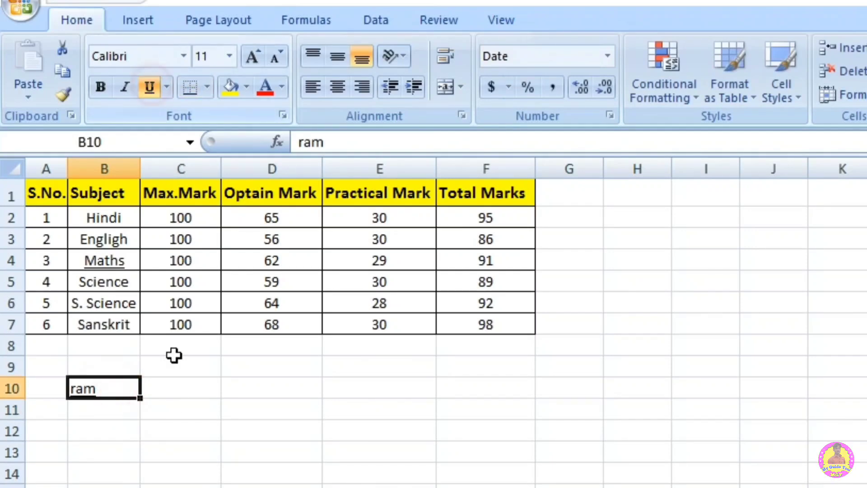
left_click(179, 456)
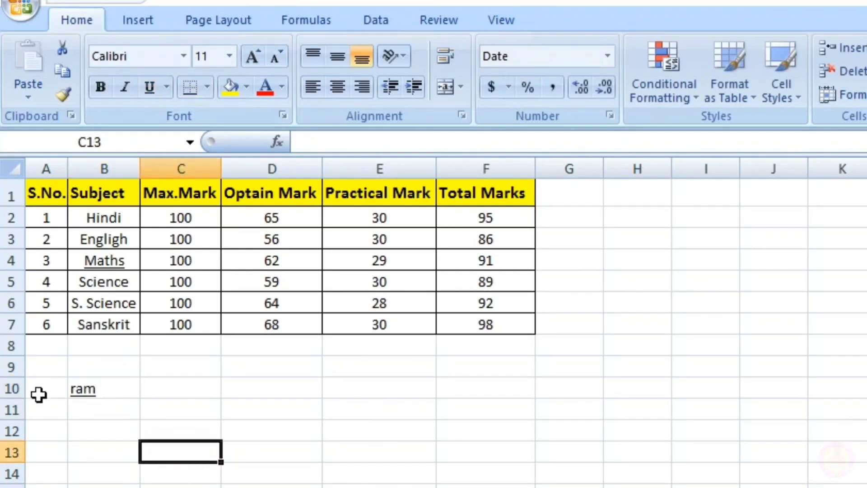
Step: Increase the height of row 10 and vertically center the text in cell B10
left_click_drag(15, 399, 26, 445)
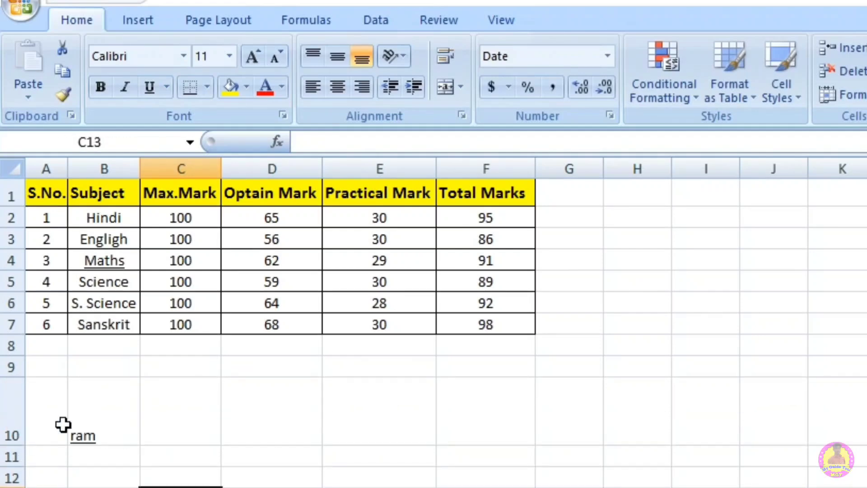
left_click(112, 412)
left_click(345, 55)
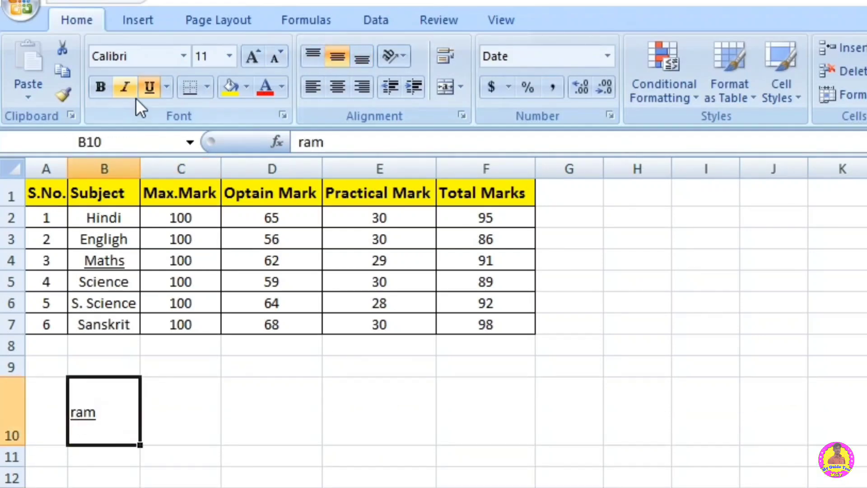
Step: Apply a double underline to the text in cell B10
left_click(166, 87)
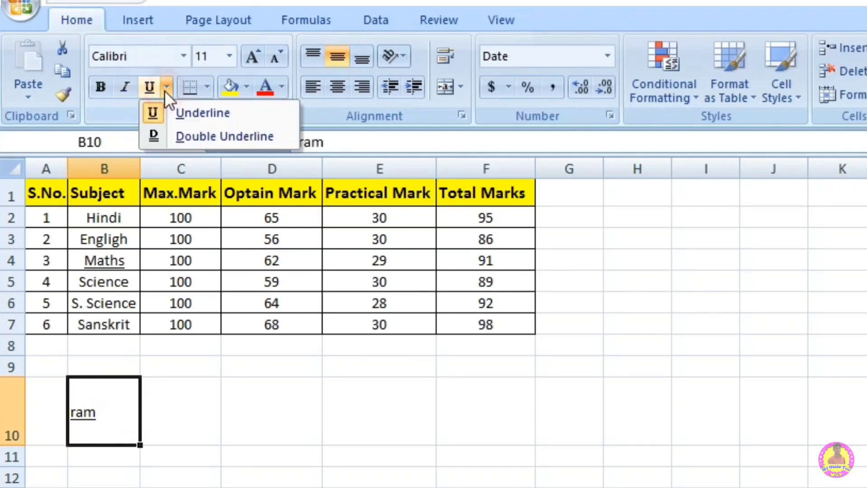
left_click(191, 134)
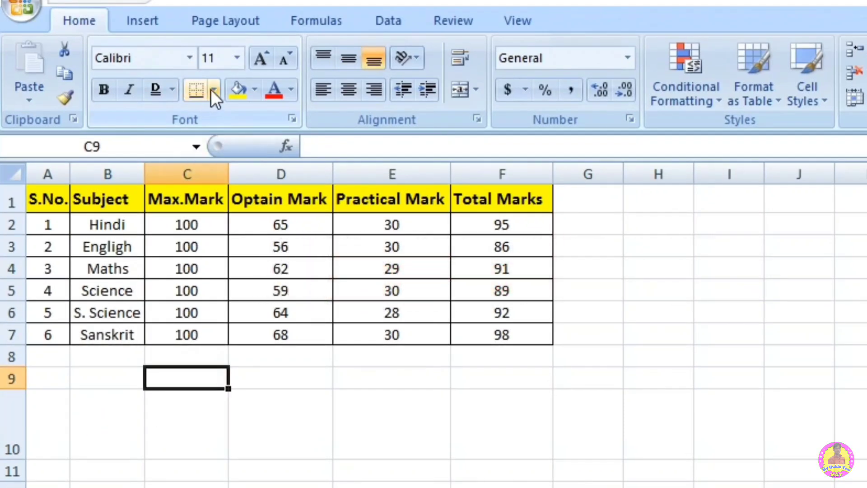
Step: Apply a bottom border to cells C10:F10
left_click(211, 90)
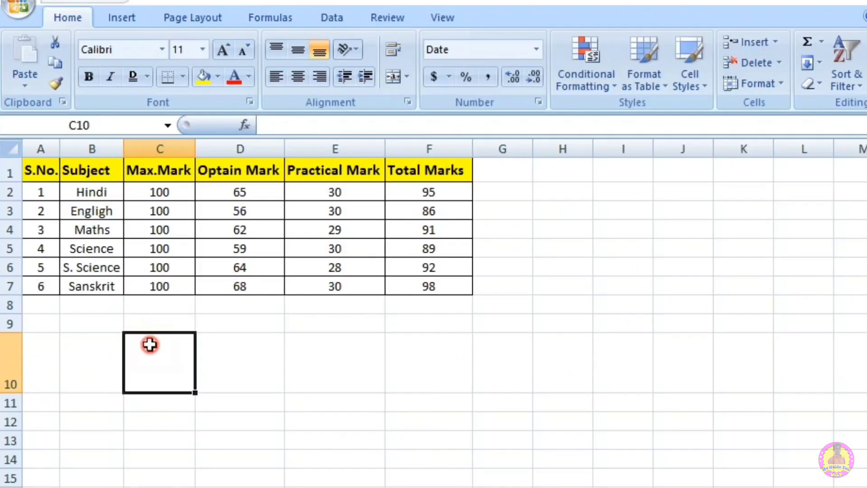
left_click_drag(174, 403, 464, 437)
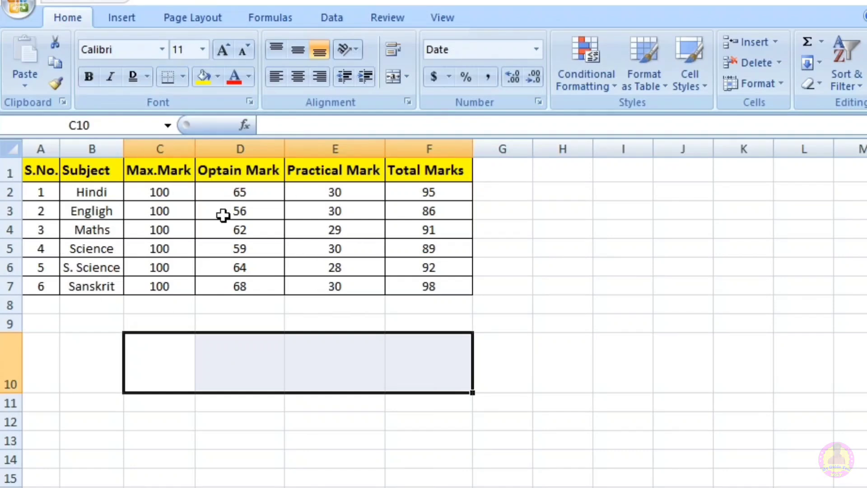
left_click(183, 77)
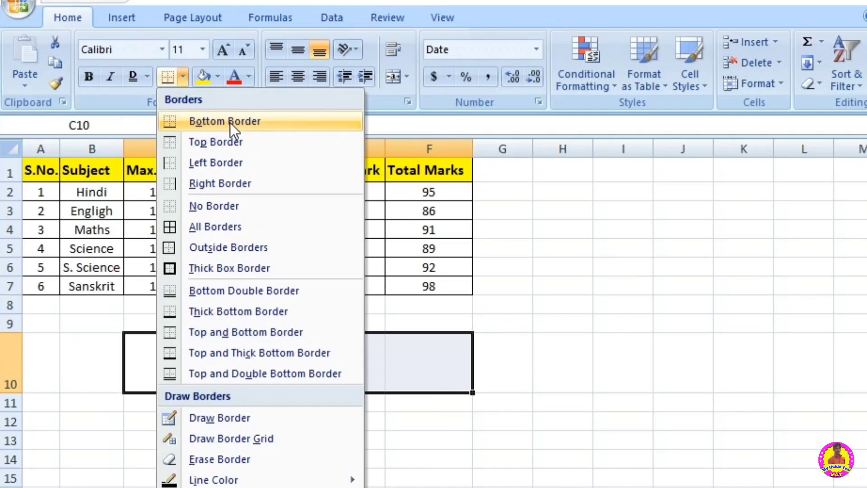
left_click(207, 120)
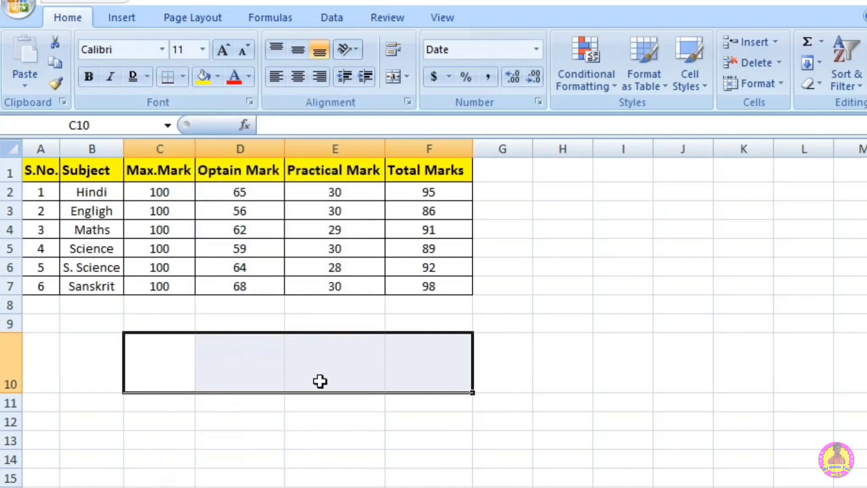
left_click(319, 470)
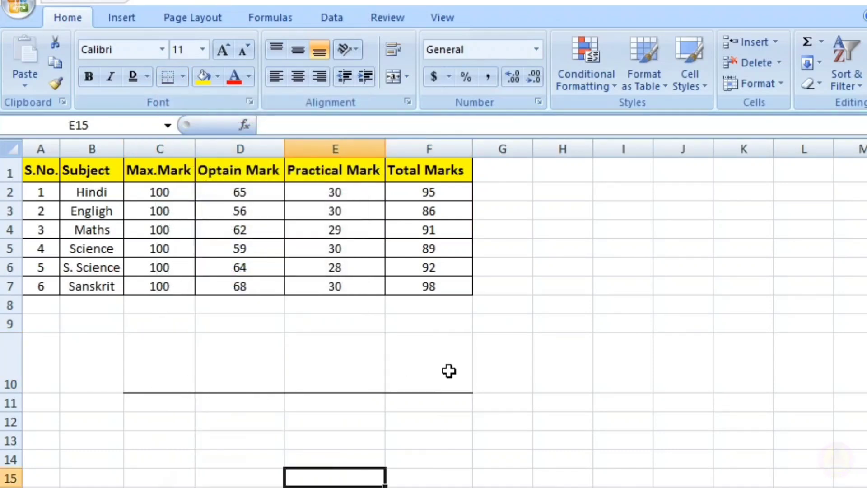
Step: Apply All Borders to cells C10:F10
left_click_drag(174, 355, 441, 379)
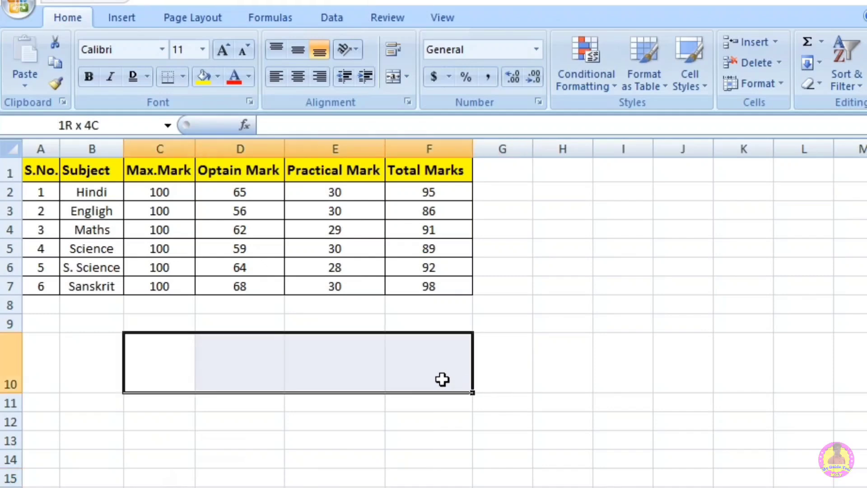
left_click(183, 77)
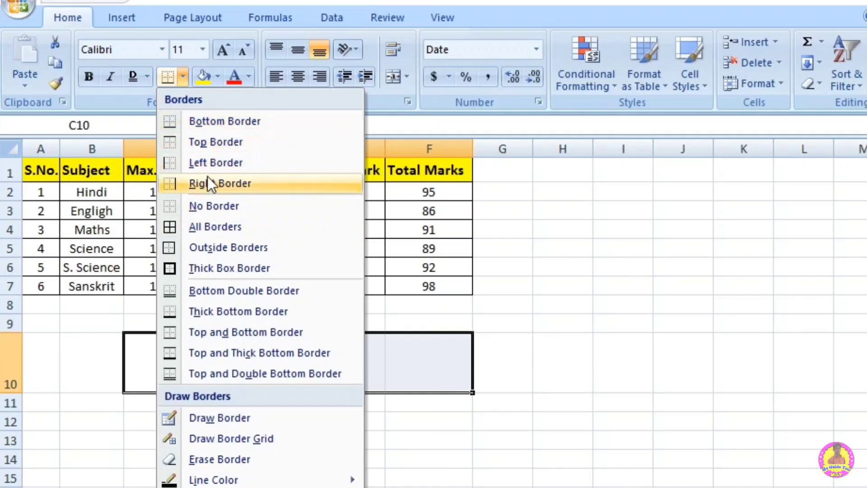
left_click(210, 224)
left_click(354, 475)
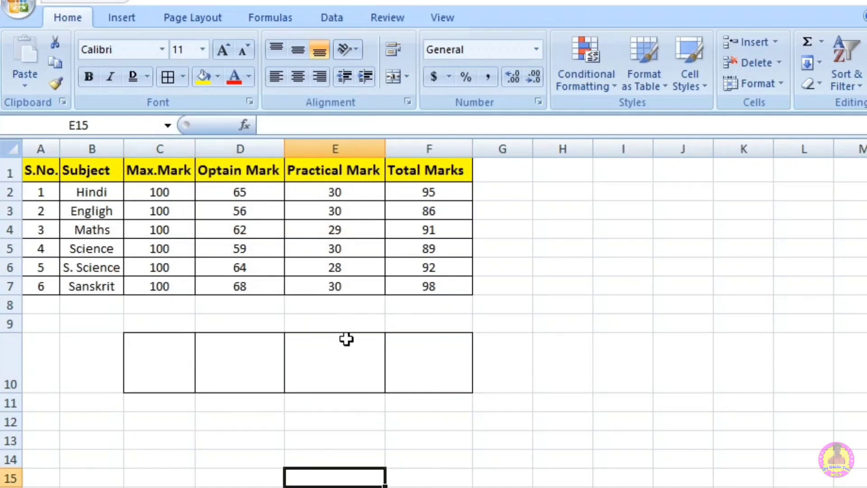
Step: Apply Outside Borders around the empty cell block C13:E17
left_click(182, 76)
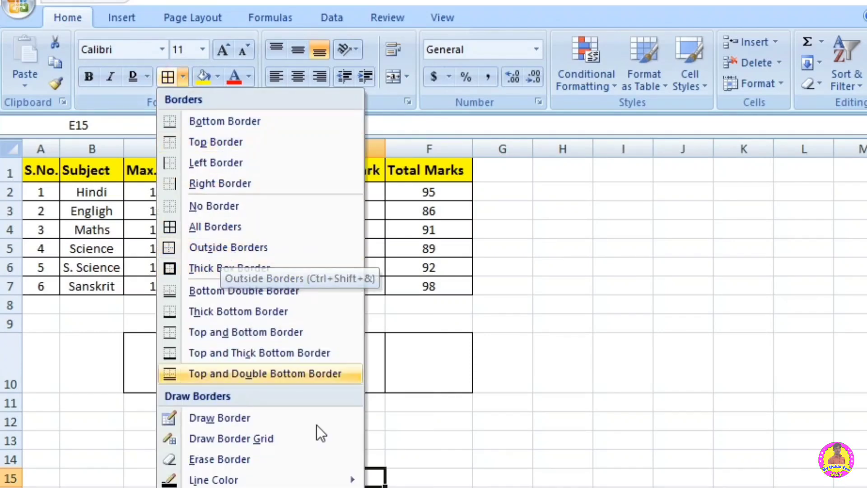
left_click(408, 460)
left_click_drag(176, 434, 356, 416)
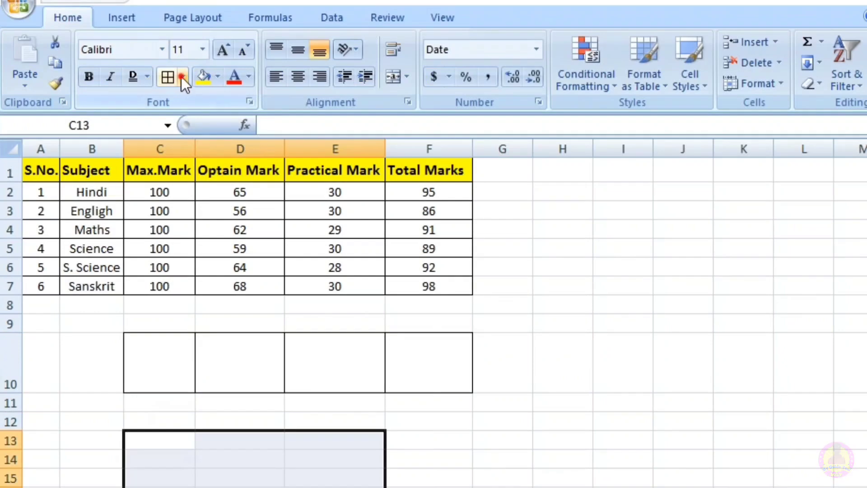
left_click(181, 76)
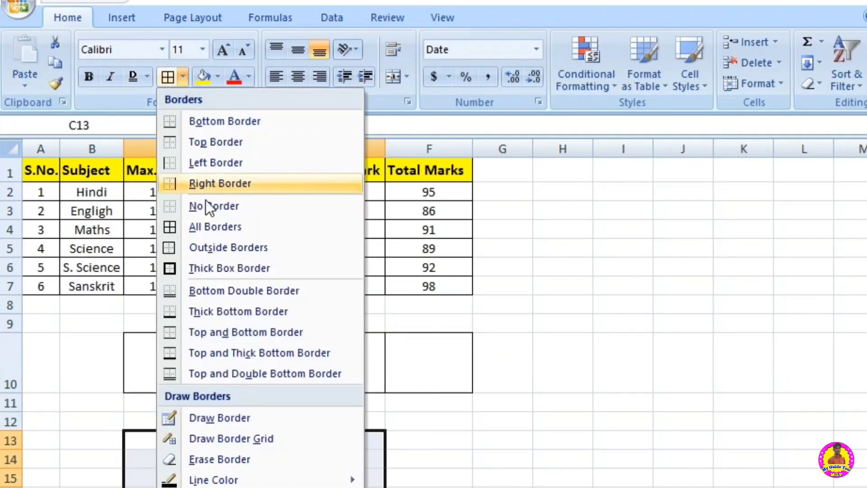
left_click(213, 250)
left_click(405, 478)
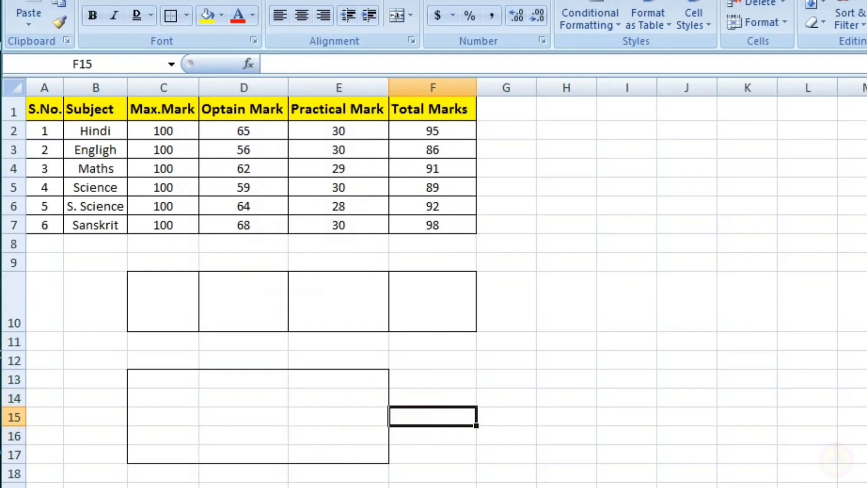
Step: Remove all borders from the cell range C10:F19 below the marks table
left_click(187, 18)
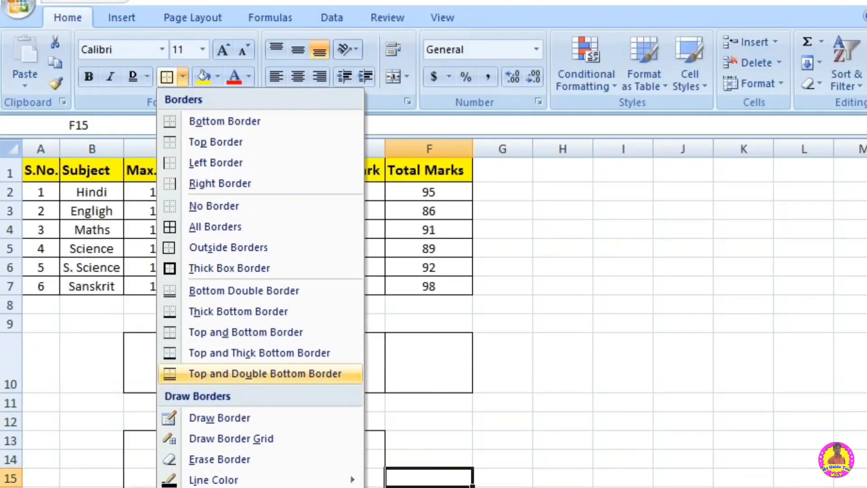
key("Escape")
left_click_drag(429, 487, 182, 367)
left_click(182, 76)
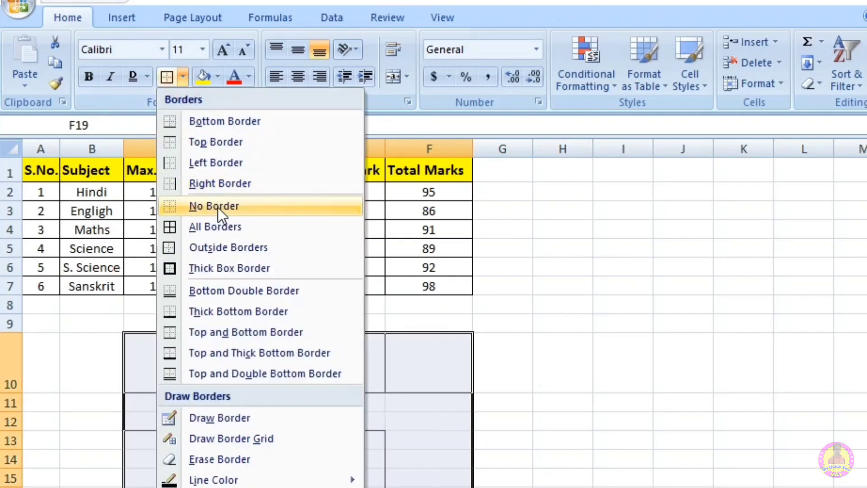
left_click(219, 208)
left_click(412, 442)
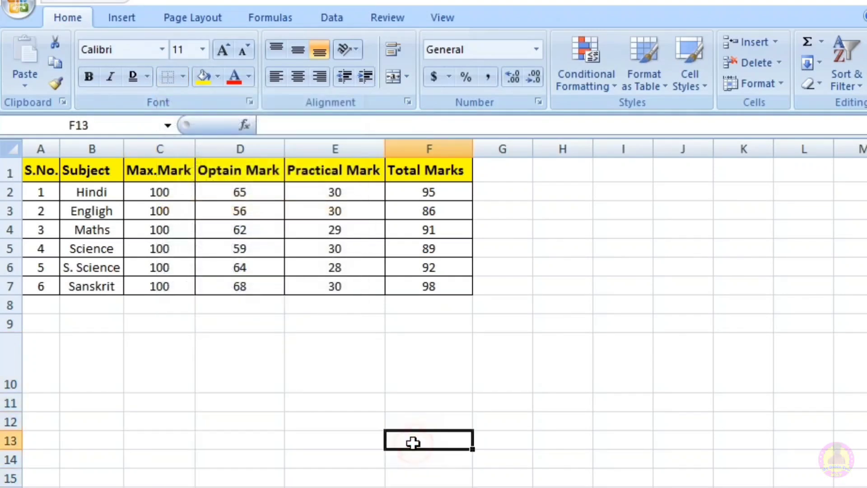
Step: Use Draw Border to outline cells C11:D14 and draw a vertical dividing line between columns C and D
left_click(182, 77)
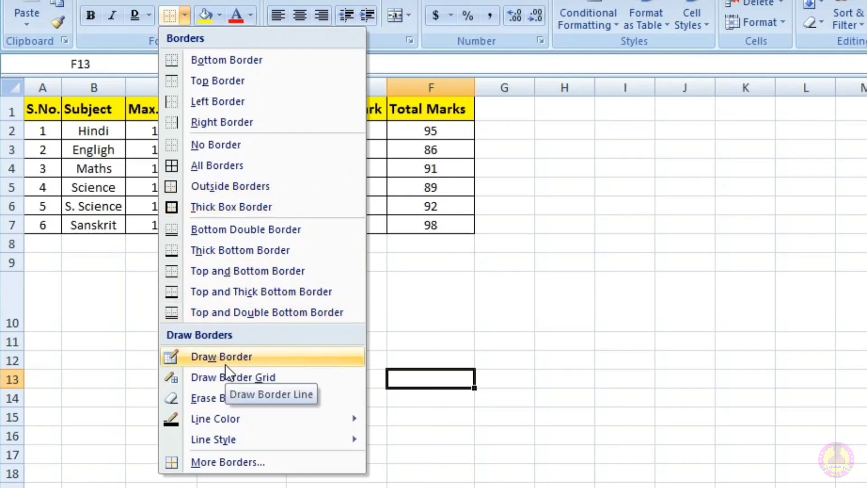
left_click(215, 356)
mouse_move(145, 333)
left_mouse_down()
mouse_move(195, 385)
mouse_move(270, 395)
left_mouse_up()
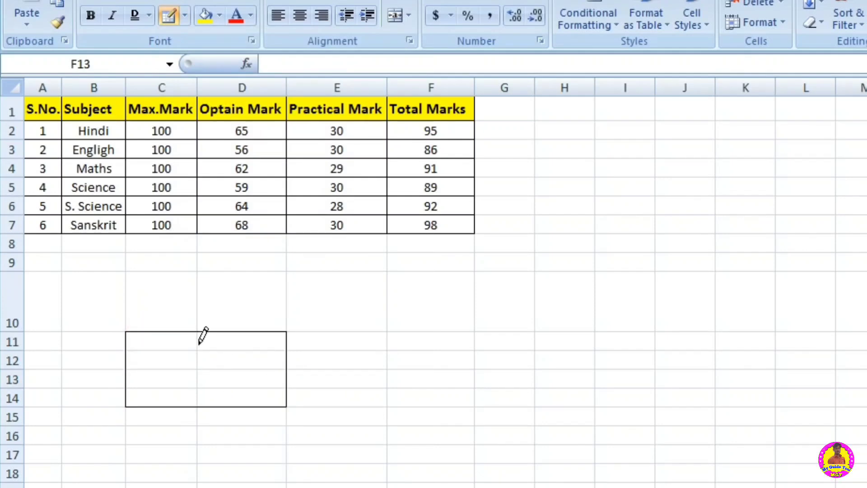
left_click_drag(199, 345, 199, 389)
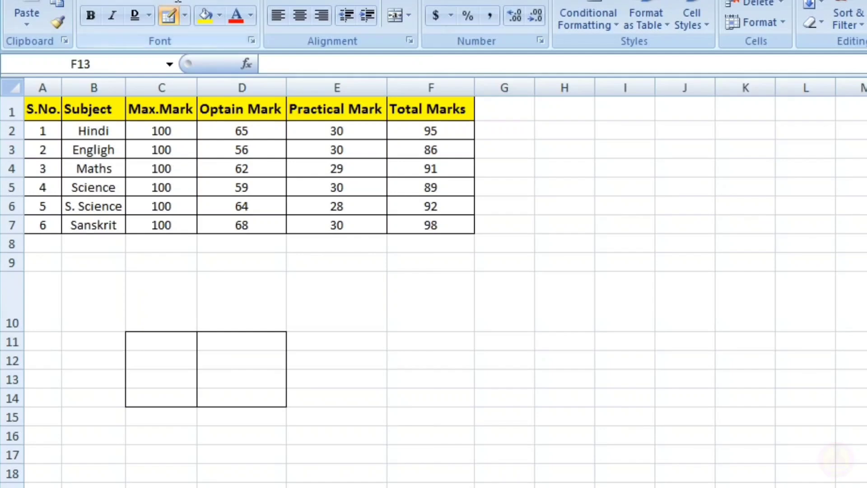
Step: Use Draw Border Grid to draw a full grid over cells C10:F16
left_click(186, 14)
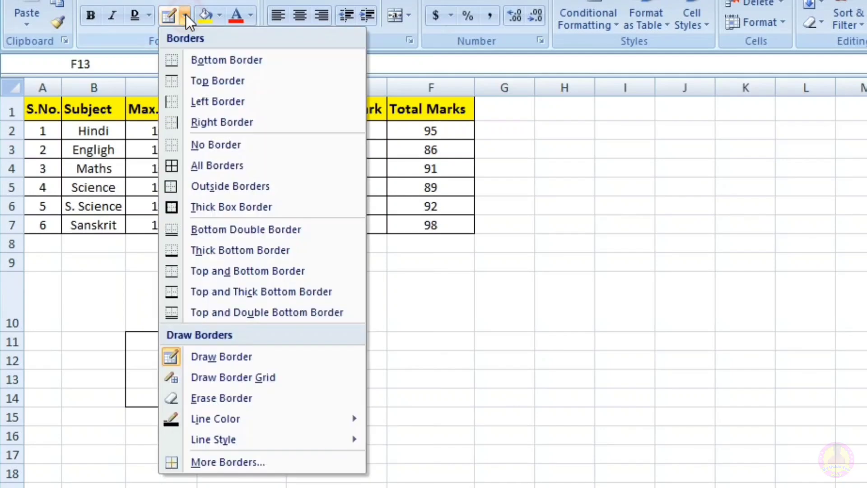
left_click(237, 378)
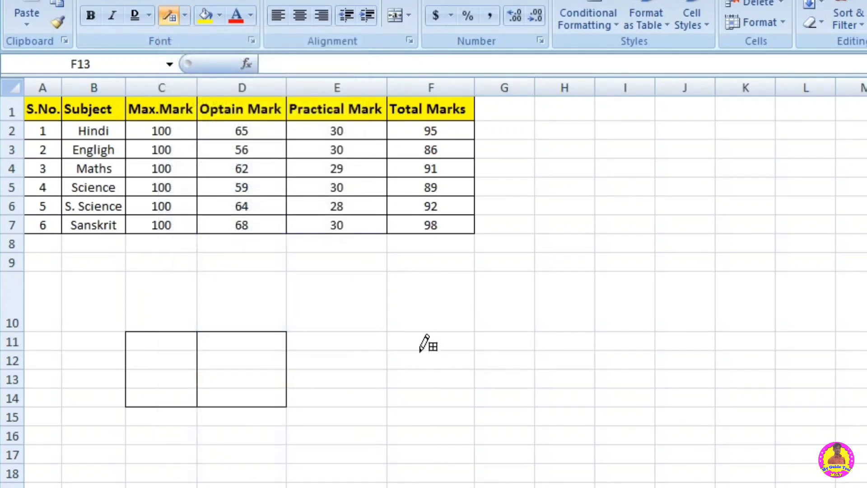
mouse_move(136, 277)
left_mouse_down()
mouse_move(184, 361)
mouse_move(357, 395)
mouse_move(403, 434)
left_mouse_up()
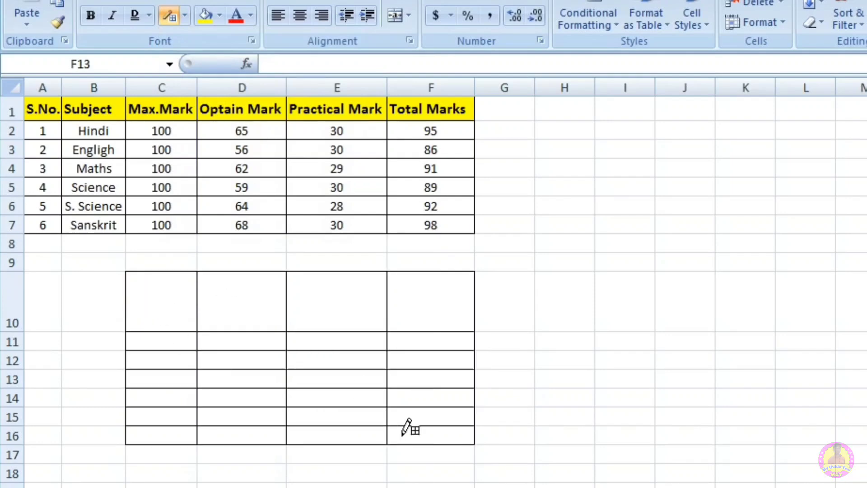
Step: Use Erase Border to wipe the drawn grid from cells C10:F16
left_click(184, 16)
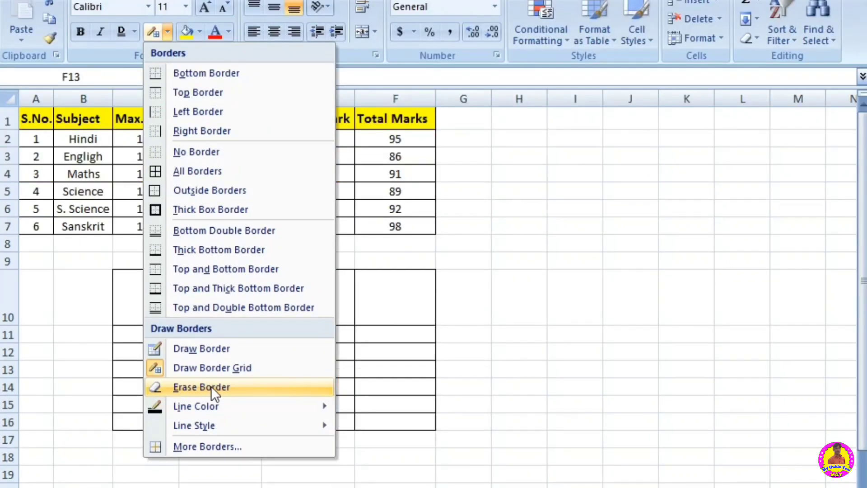
left_click(210, 386)
mouse_move(440, 438)
left_mouse_down()
mouse_move(352, 374)
mouse_move(234, 359)
mouse_move(116, 278)
left_mouse_up()
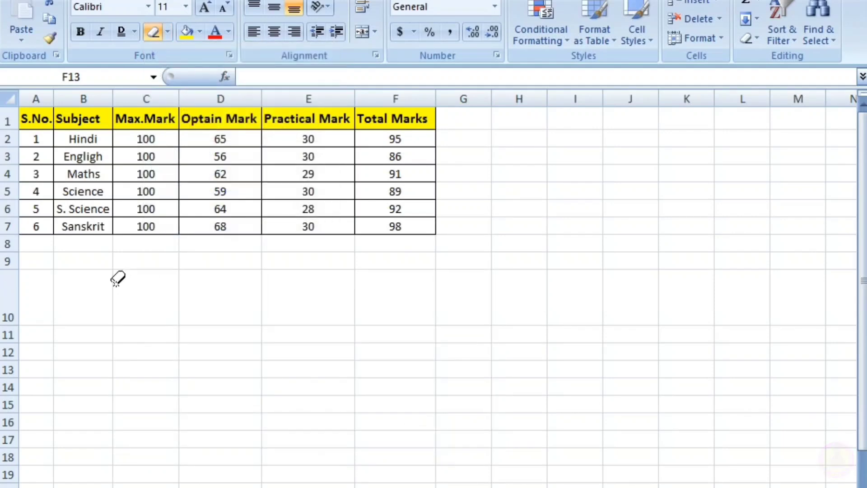
Step: Set the border line color to red and draw a border grid over cells C10:F16
left_click(167, 32)
mouse_move(205, 407)
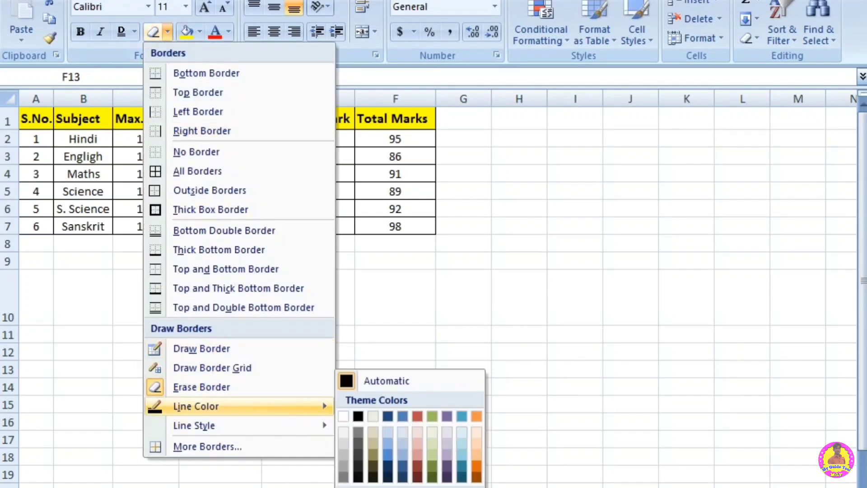
left_click(358, 487)
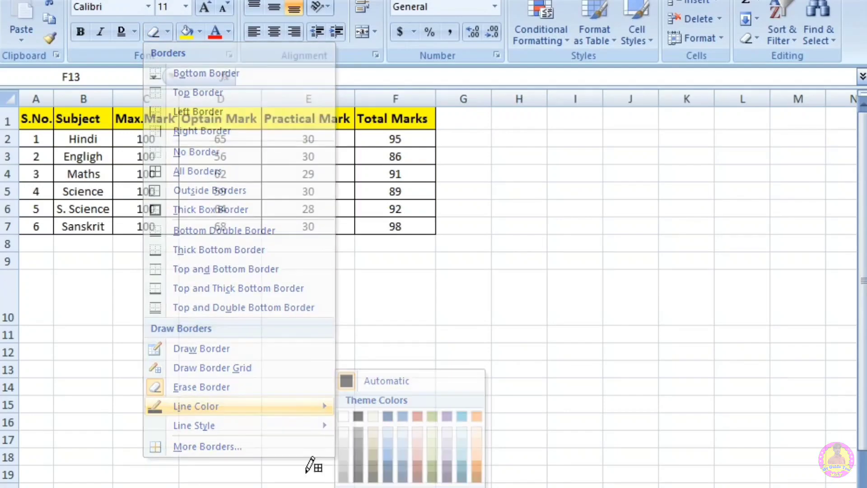
left_click_drag(135, 289, 381, 417)
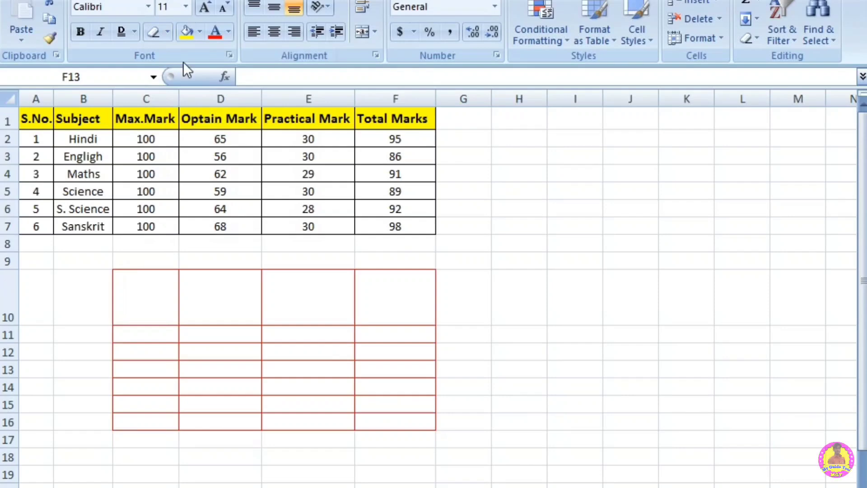
Step: Choose the thickest solid line style and draw a thick red border grid over cells C10:F17
left_click(168, 31)
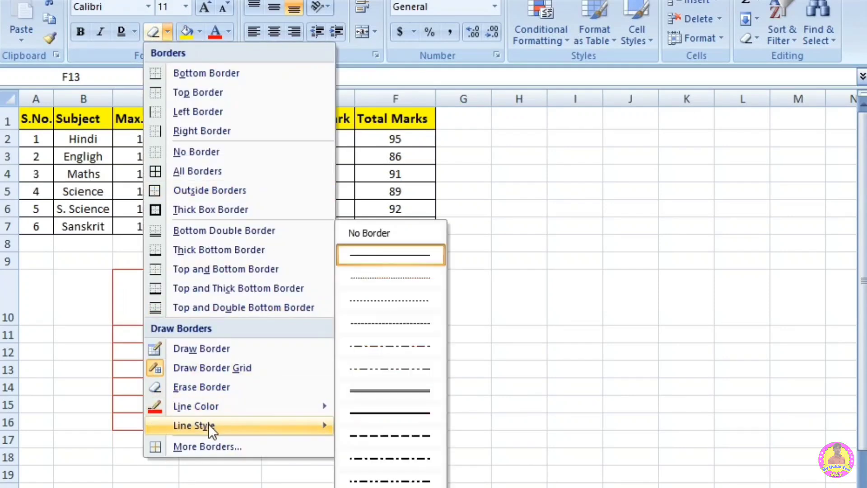
mouse_move(278, 425)
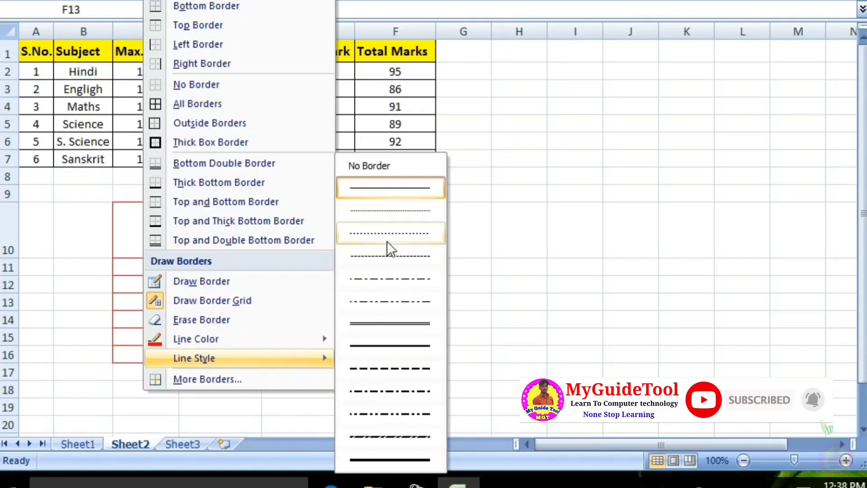
left_click(391, 458)
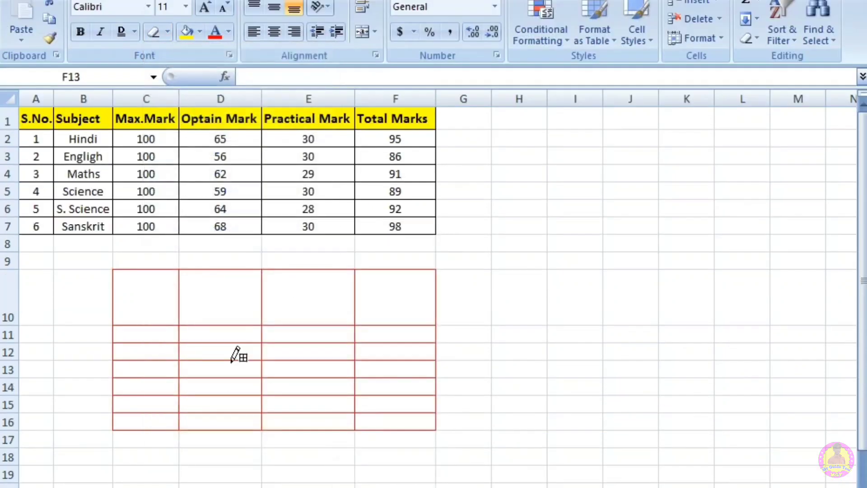
left_click_drag(129, 284, 382, 434)
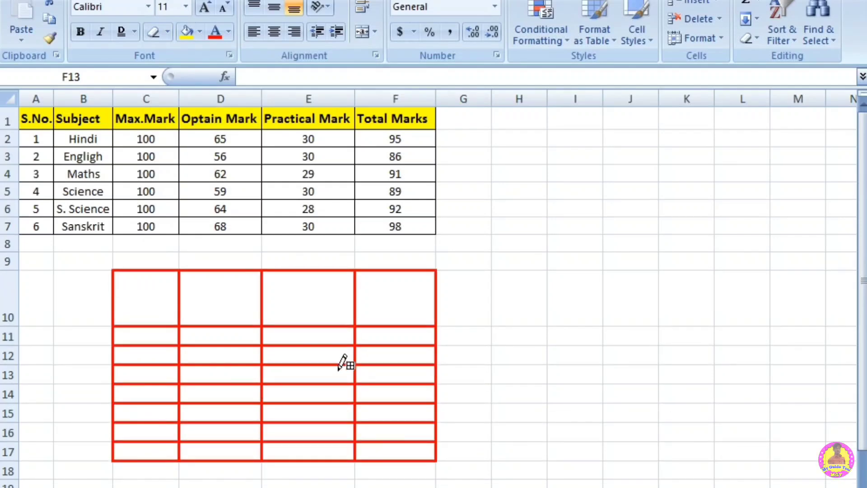
Step: Erase the thick red grid from cells C10:F17 and leave the border eraser
left_click(153, 29)
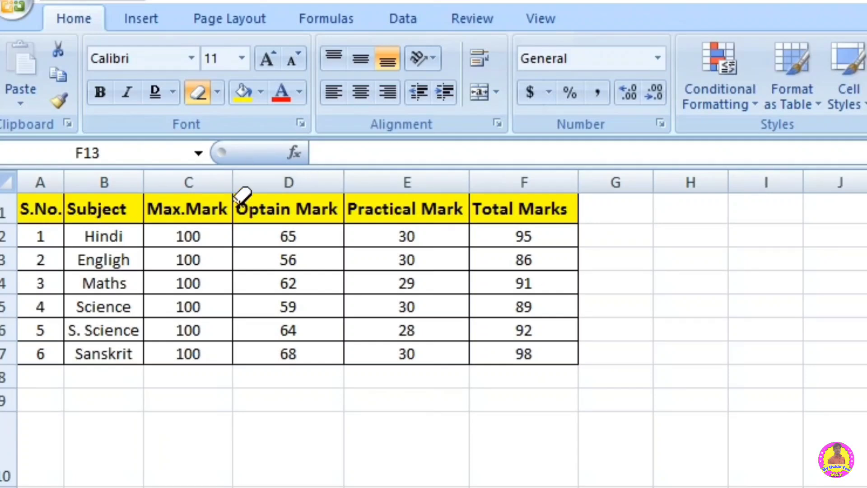
key("Escape")
Step: Look at the fill colors for cells B10:F12 and the font colors for the header row A1:F1
left_click_drag(115, 426, 477, 487)
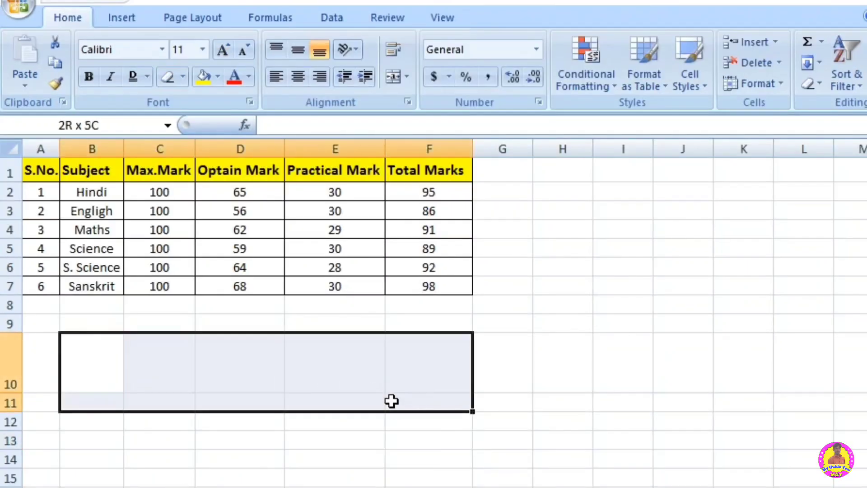
left_click_drag(391, 400, 397, 412)
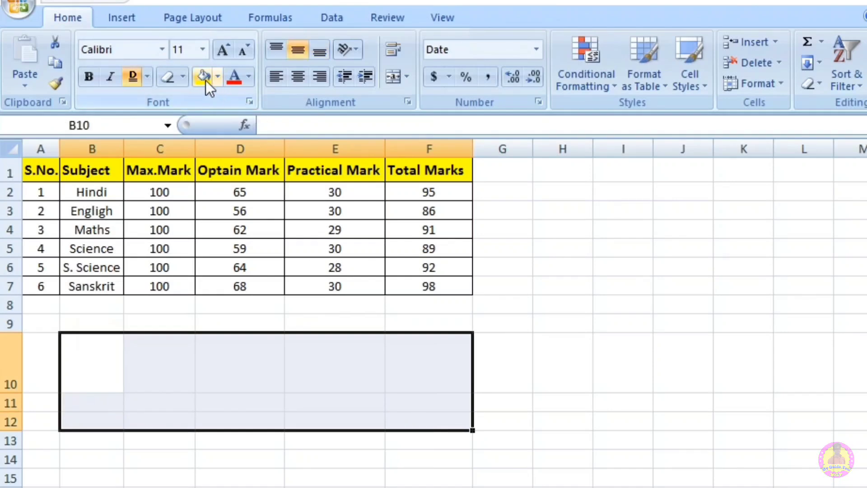
left_click(218, 78)
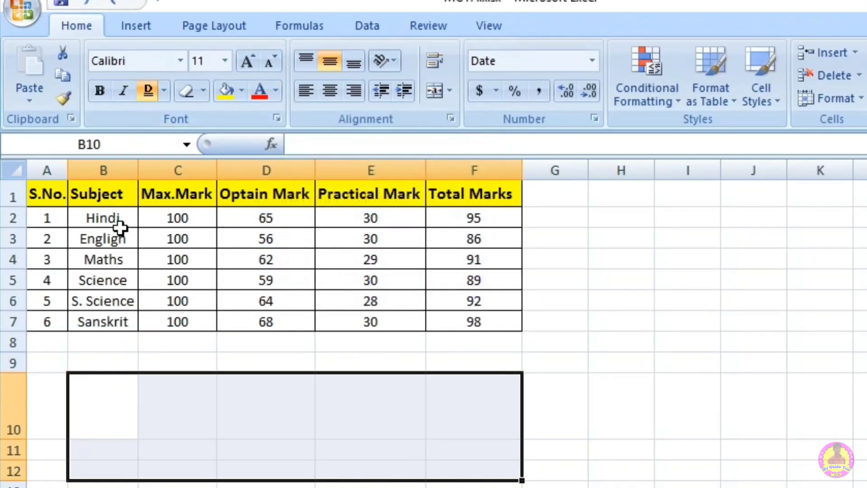
left_click_drag(56, 194, 466, 190)
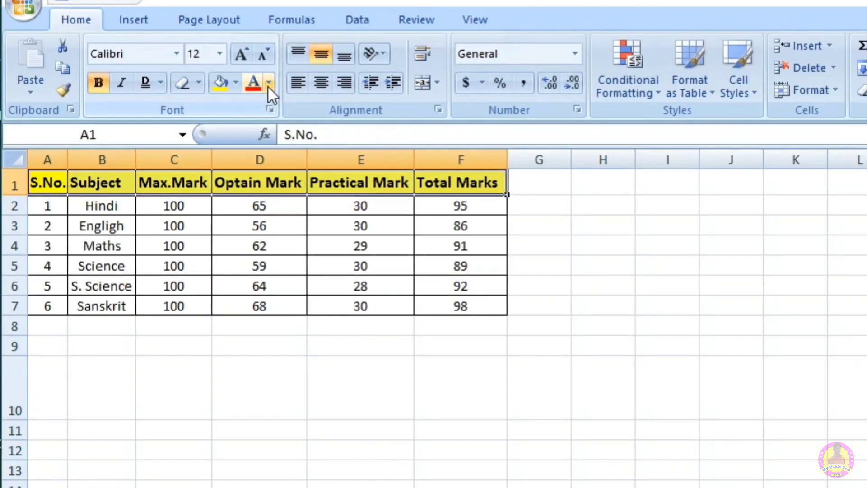
left_click(268, 84)
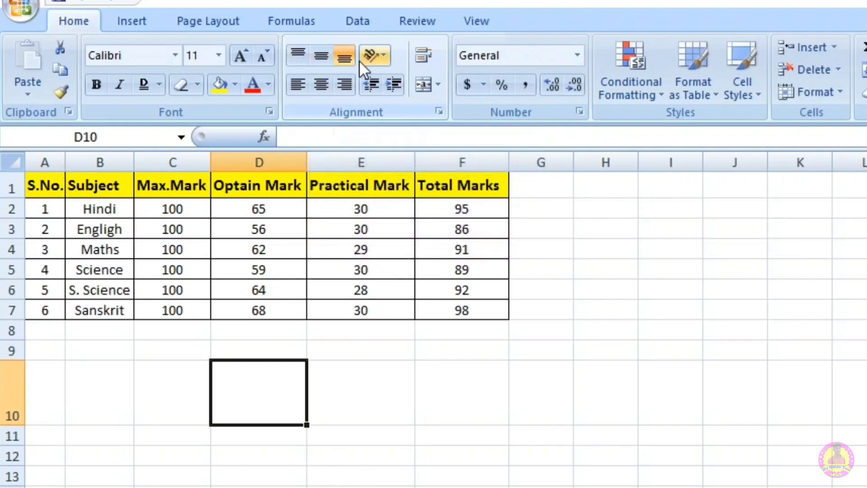
Step: Increase the height of row 10 slightly so that cell D10 is taller
left_click(247, 407)
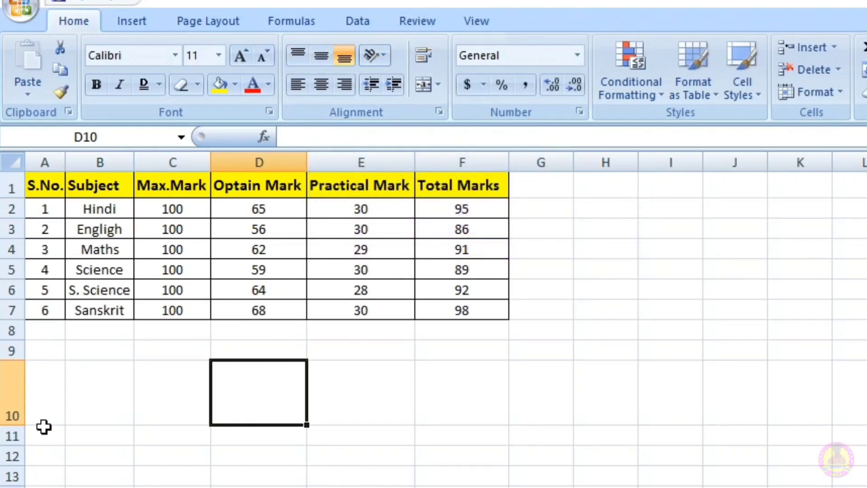
left_click_drag(25, 425, 24, 437)
left_click(250, 407)
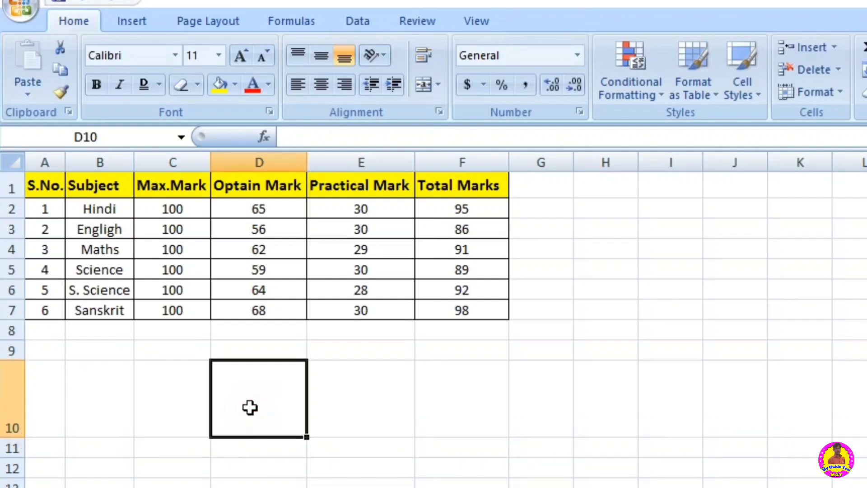
Step: Enter a short sample name in lowercase in cell C13 and reselect the cell
left_click(225, 482)
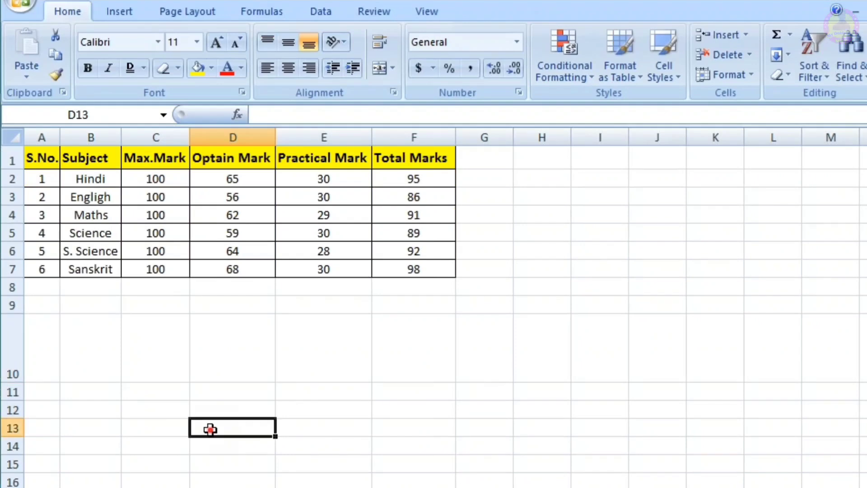
left_click(159, 429)
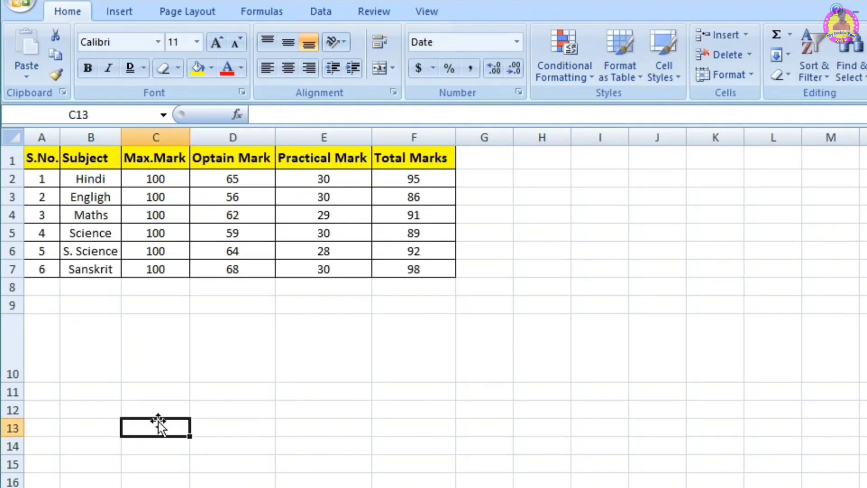
type("ramm")
key("BackSpace")
left_click(199, 478)
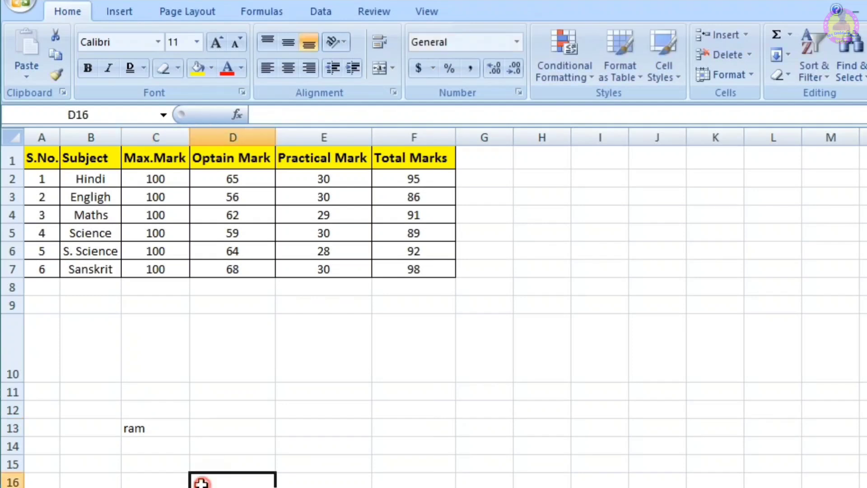
left_click(157, 428)
left_click(269, 40)
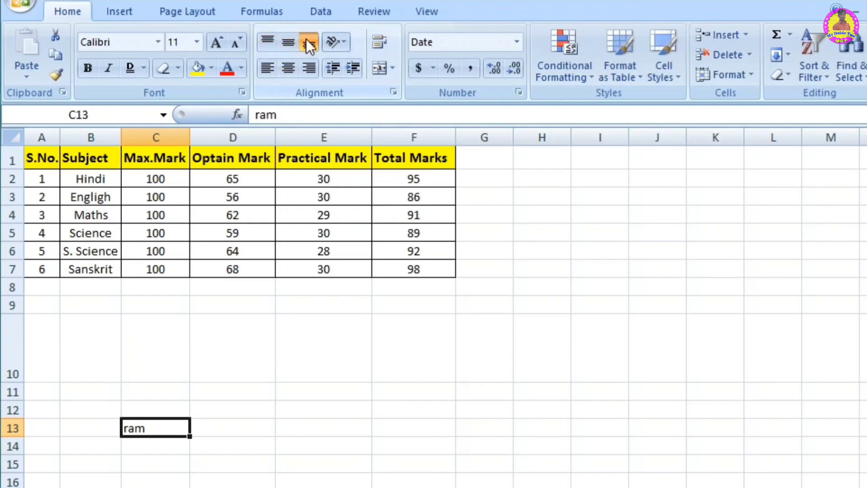
Step: Enter the same sample name, capitalized, in the tall cell D10 and reselect the cell
left_click(239, 344)
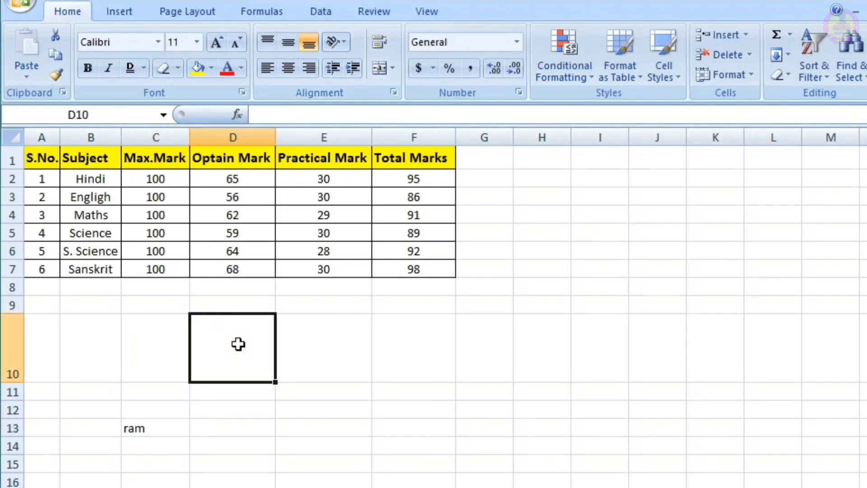
type("Ram")
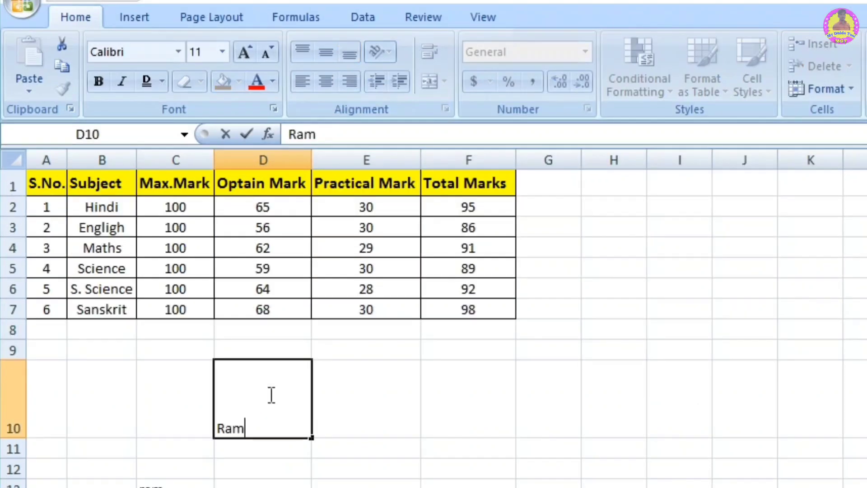
left_click(323, 453)
left_click(257, 428)
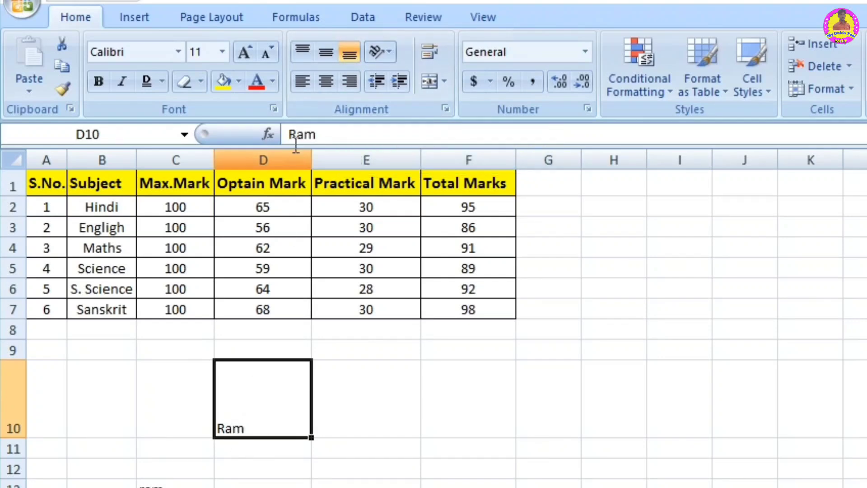
Step: Try the top, middle and bottom vertical alignments on the text in D10, ending with Middle Align
left_click(326, 53)
left_click(326, 54)
left_click(322, 51)
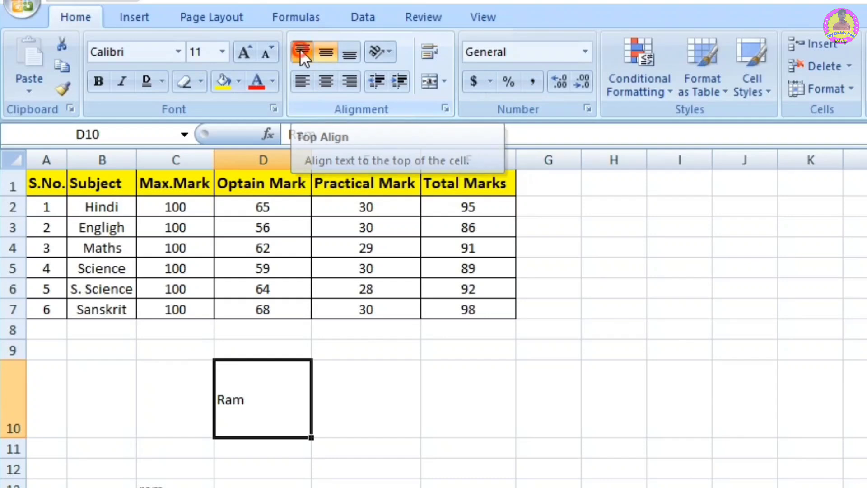
left_click(300, 48)
left_click(323, 53)
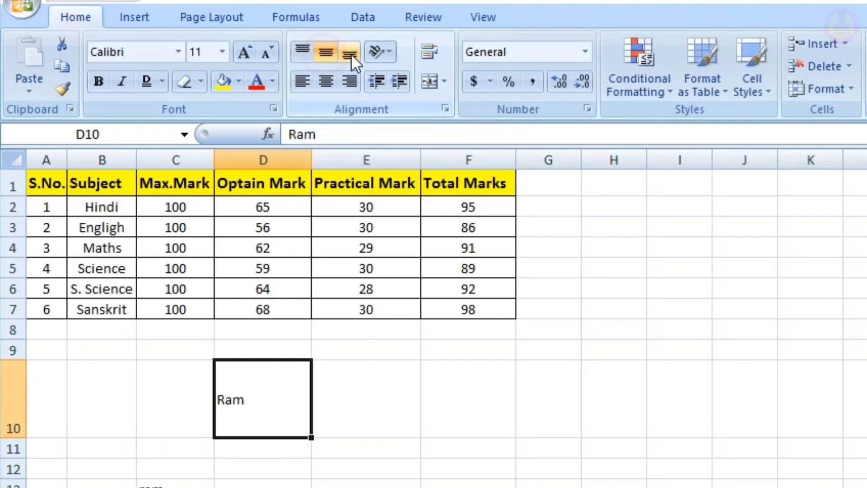
left_click(351, 54)
left_click(327, 53)
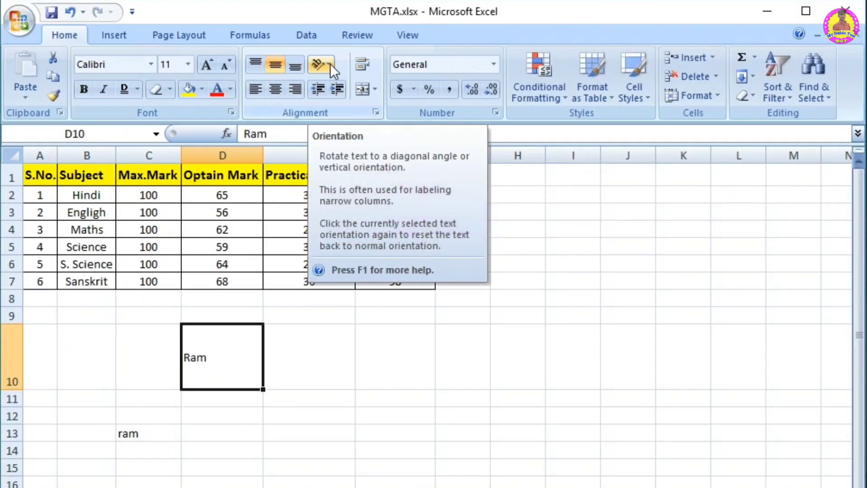
Step: Try Angle Counterclockwise and Rotate Text Up on the text in D10, and reset it to horizontal
left_click(329, 63)
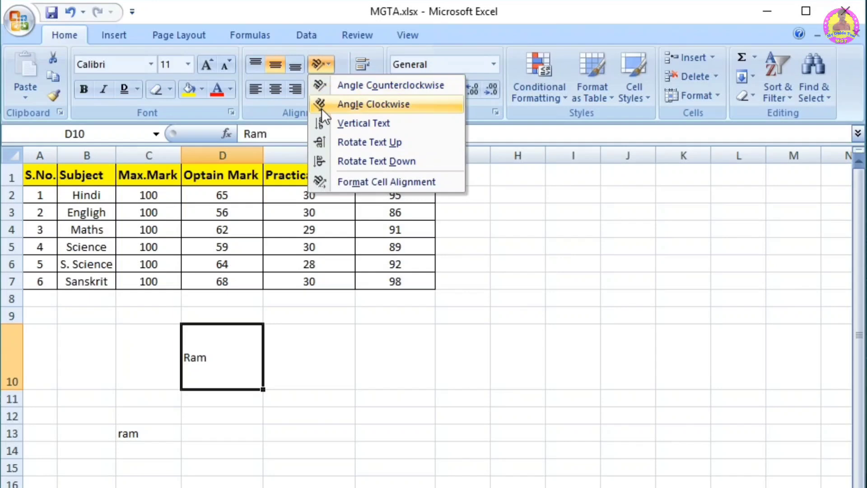
left_click(322, 83)
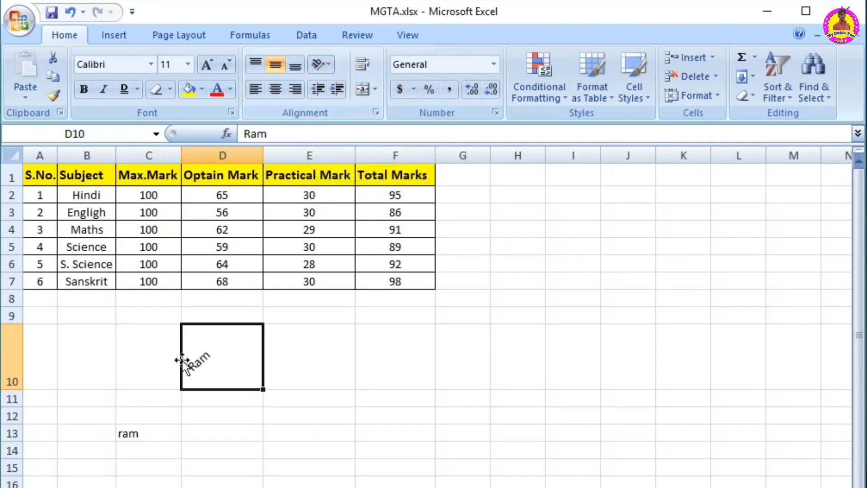
left_click(327, 66)
left_click(323, 142)
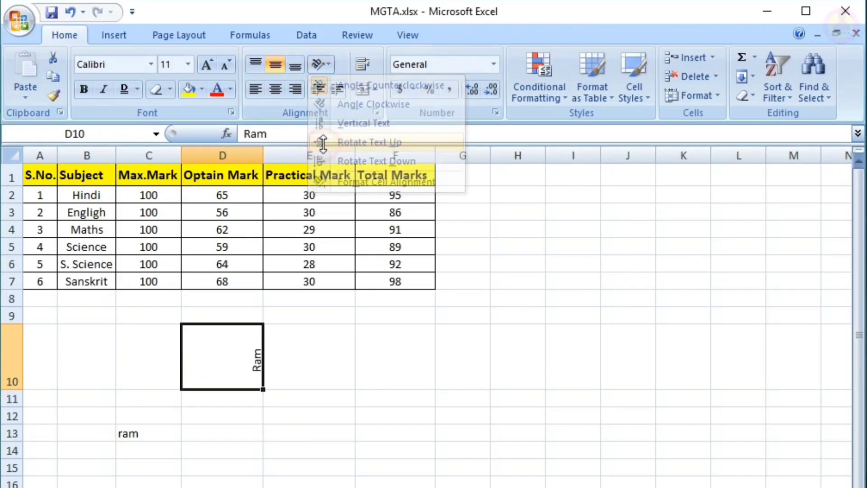
left_click(323, 61)
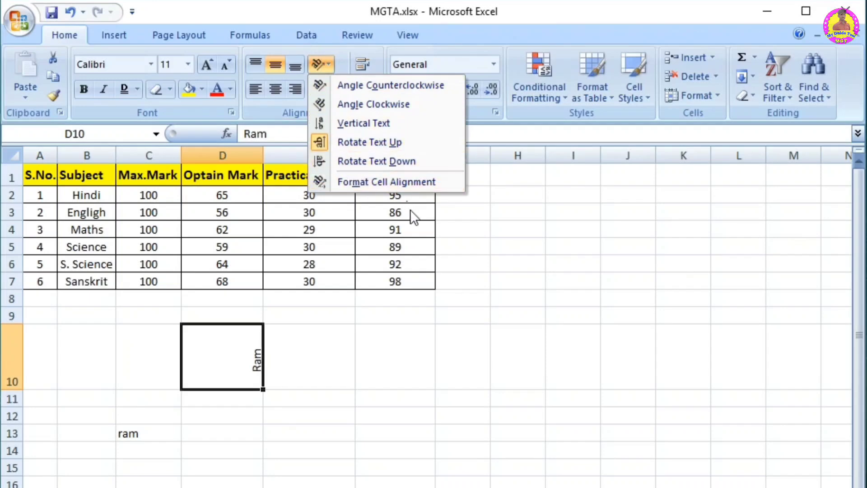
left_click(319, 141)
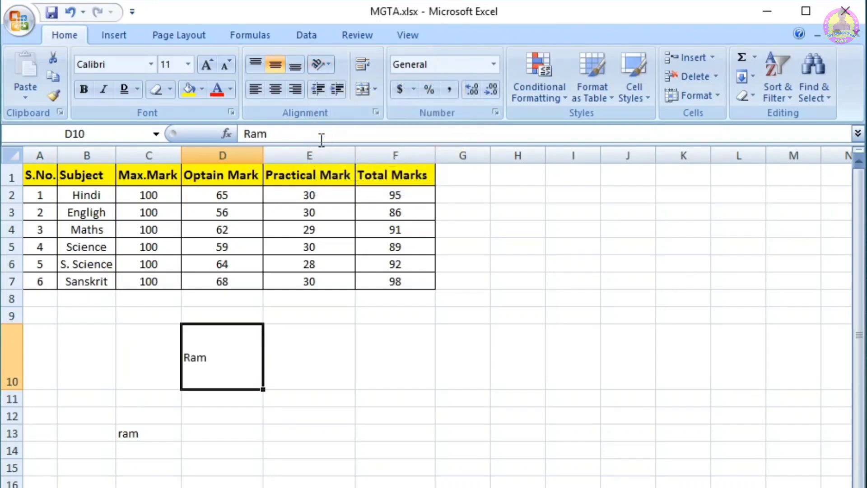
Step: Try adjusting the text orientation dial for D10 in the cell alignment settings
left_click(322, 65)
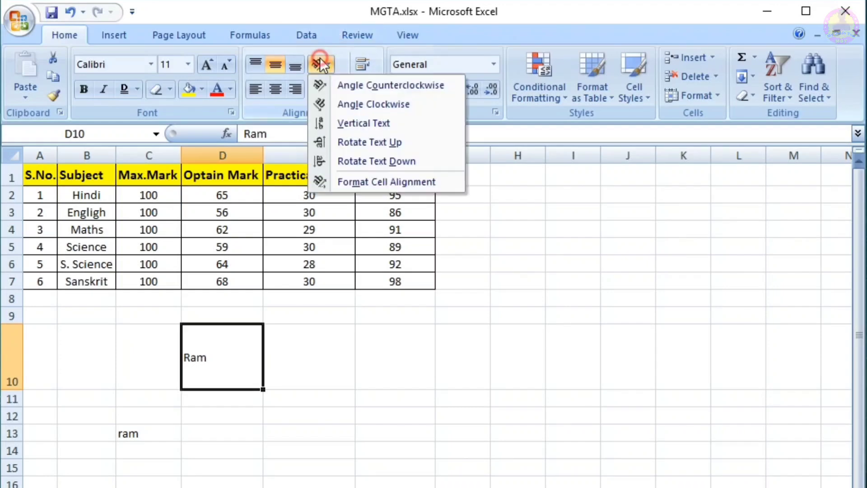
left_click(378, 181)
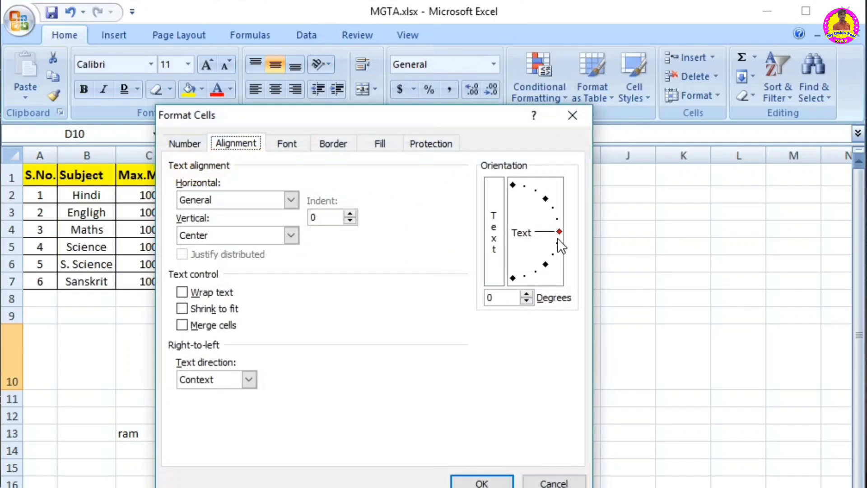
left_click_drag(558, 232, 558, 229)
left_click(464, 481)
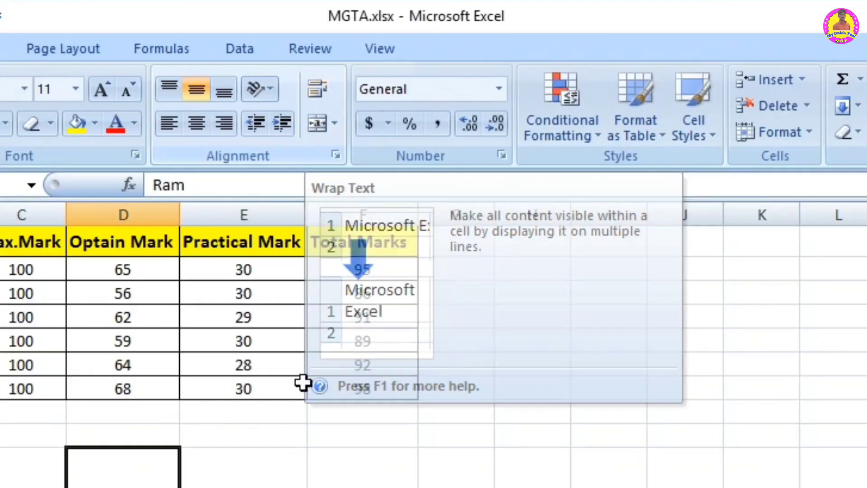
Step: Enter the text "Name of students" in cell H2, beside the marks table
left_click(325, 485)
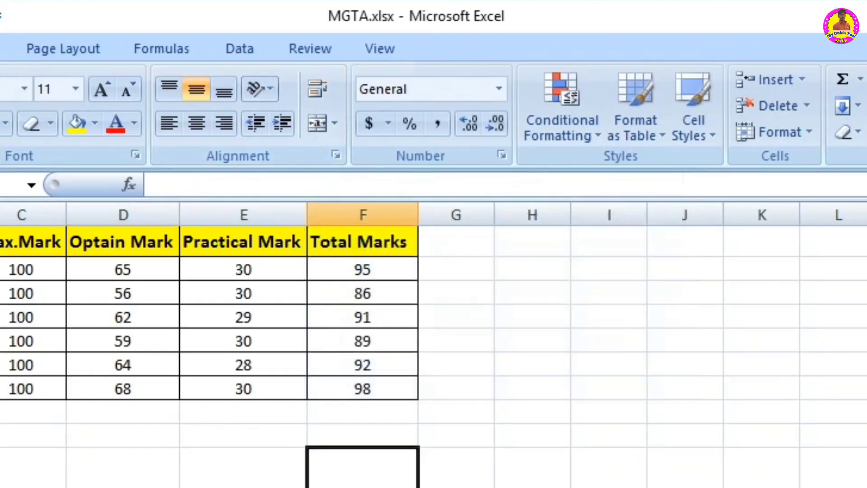
left_click(514, 270)
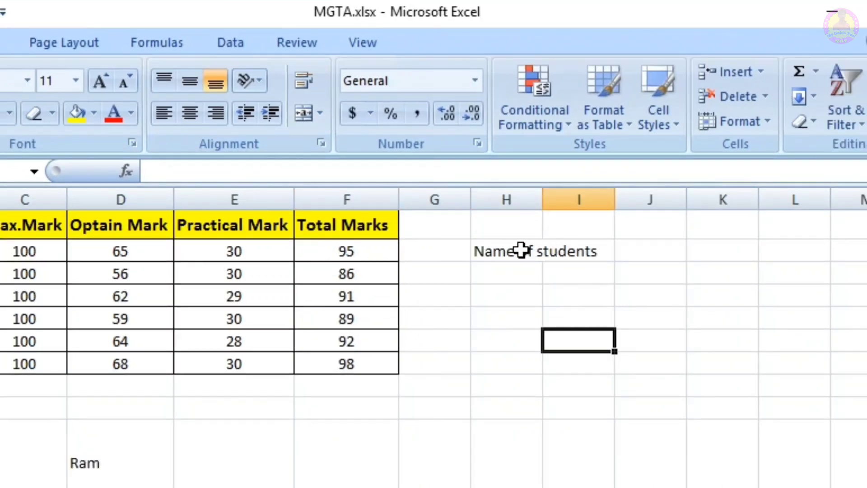
left_click(574, 250)
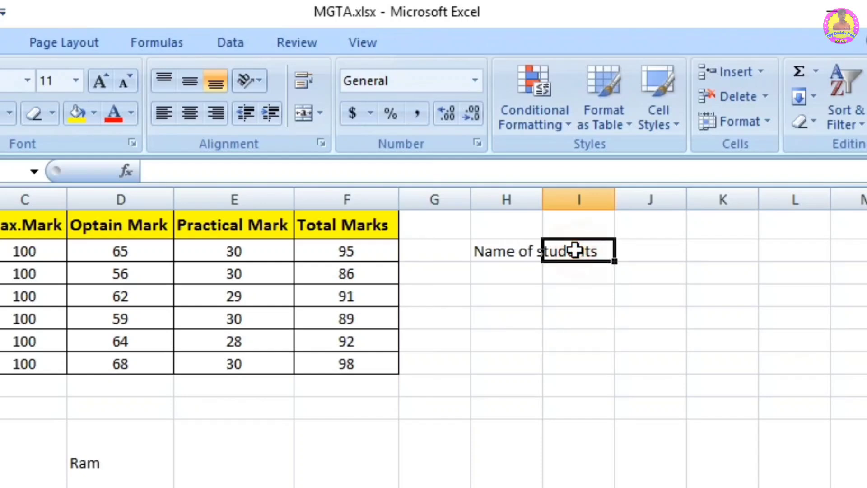
Step: Wrap the text in cell H2 within its column width
left_click(503, 251)
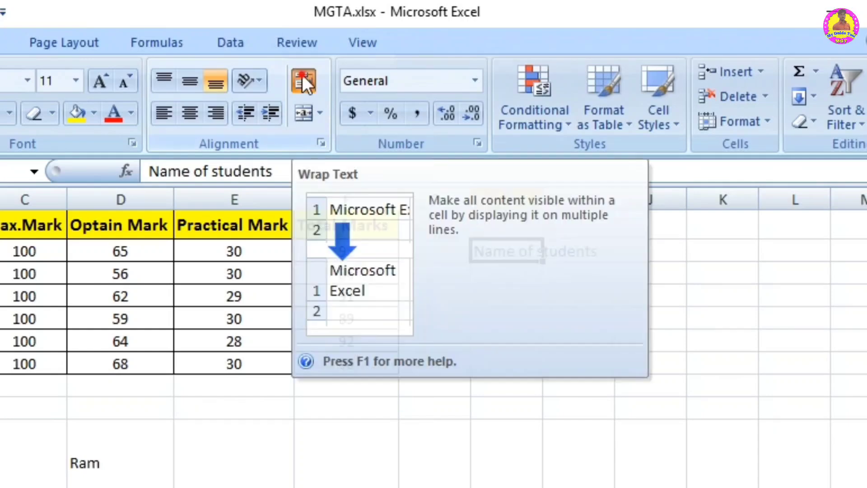
left_click(302, 76)
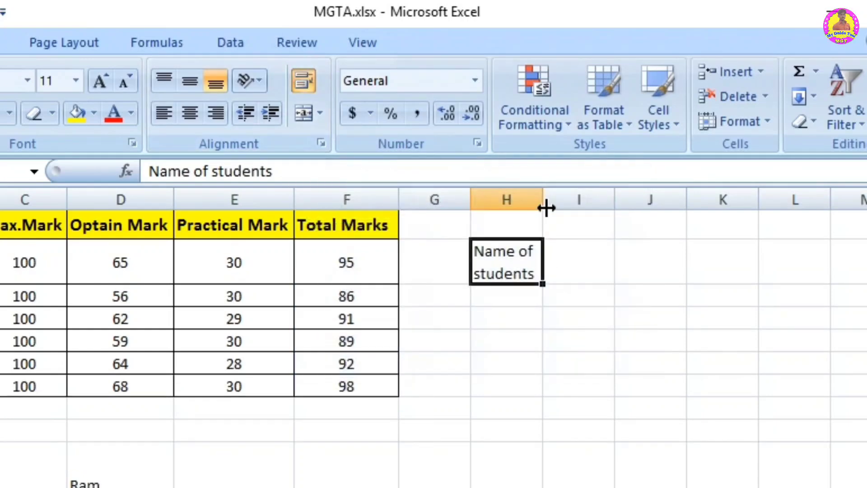
left_click(493, 367)
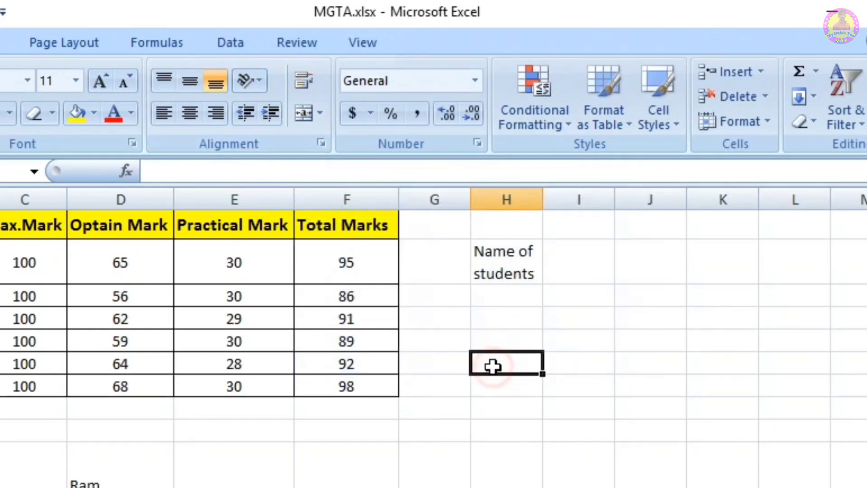
left_click(499, 266)
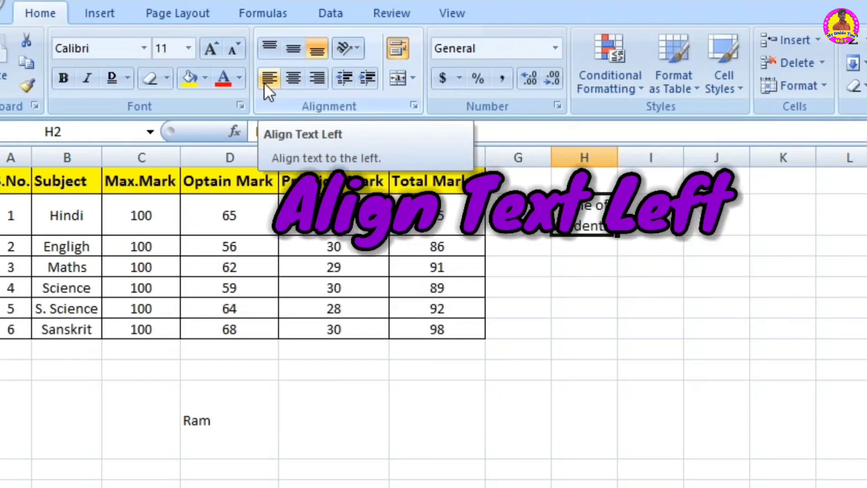
Step: Try the left, center, right and bottom alignments on the text in D10, ending with middle and left alignment
left_click(212, 436)
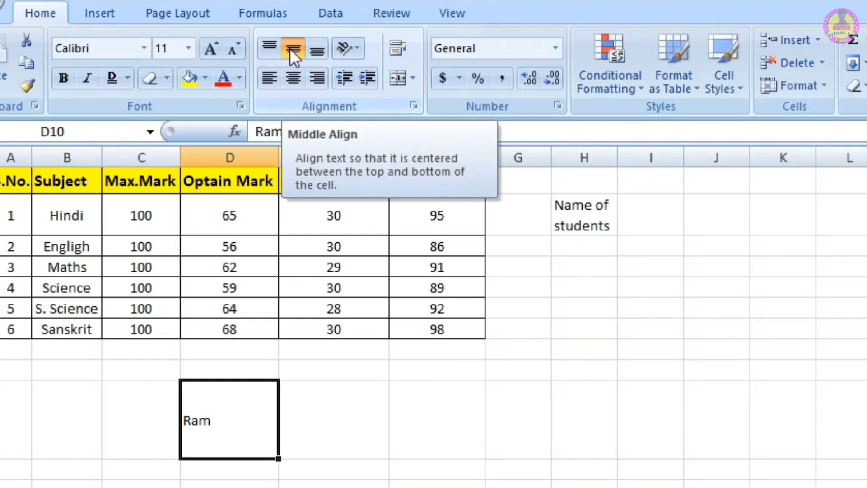
left_click(269, 81)
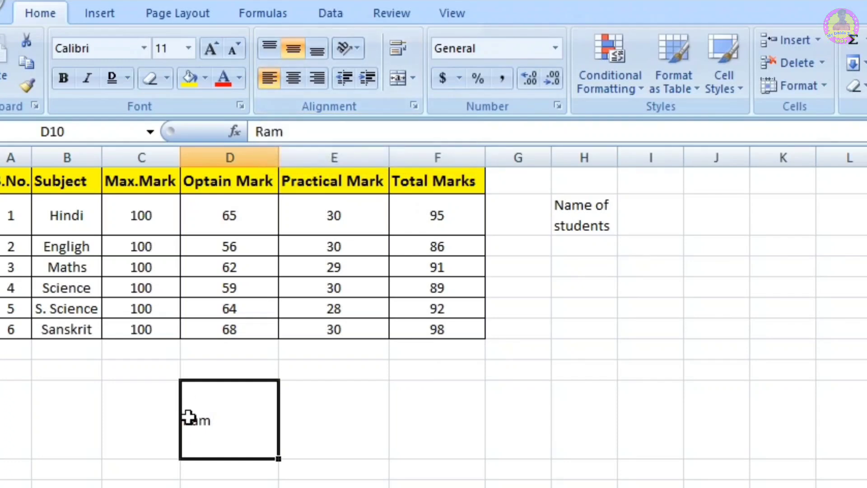
left_click(293, 77)
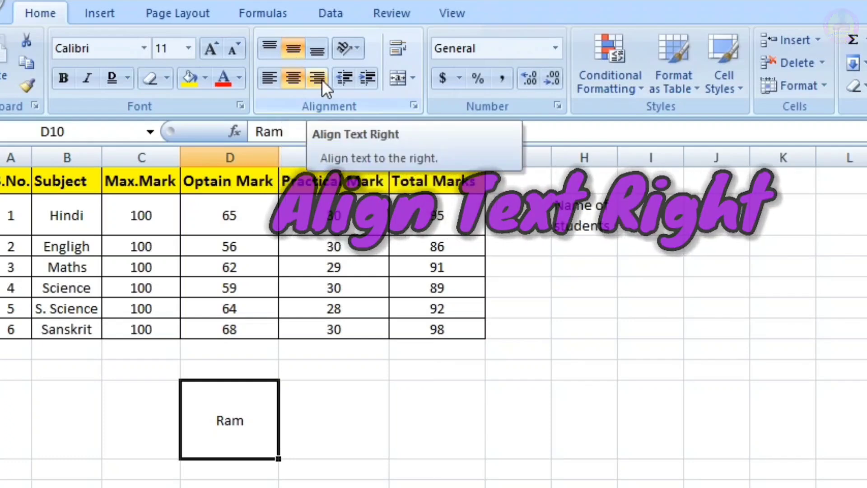
left_click(318, 78)
left_click(293, 78)
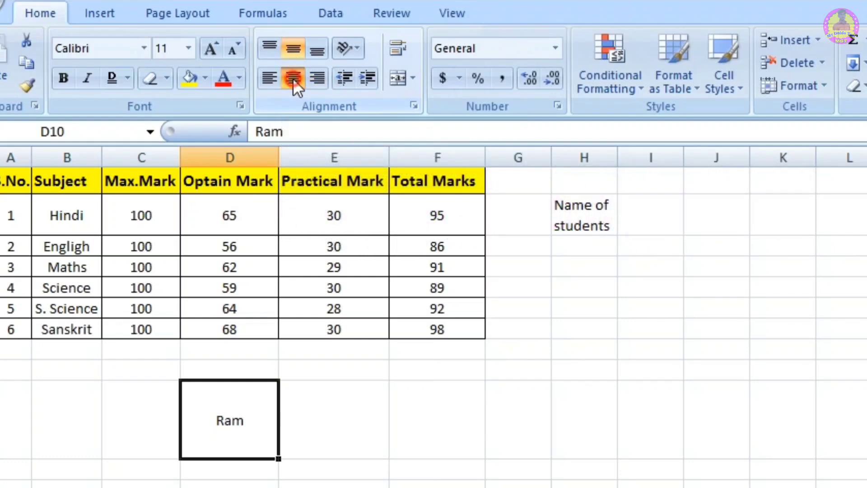
left_click(316, 50)
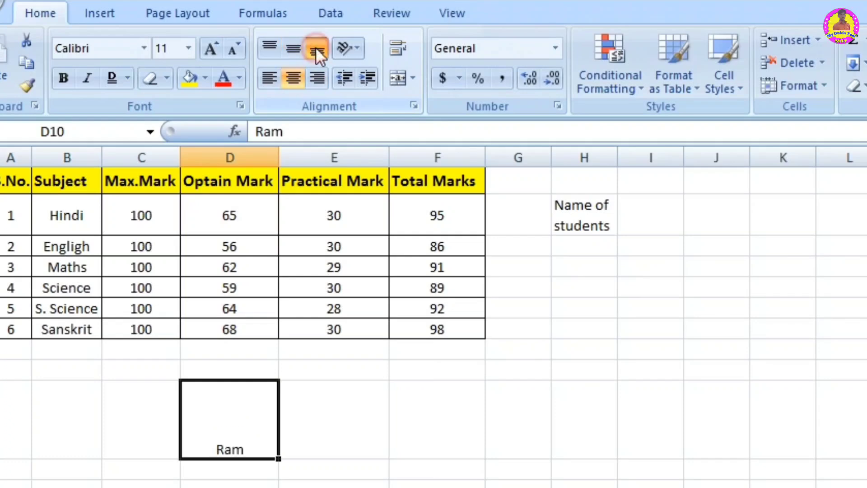
left_click(292, 45)
left_click(271, 74)
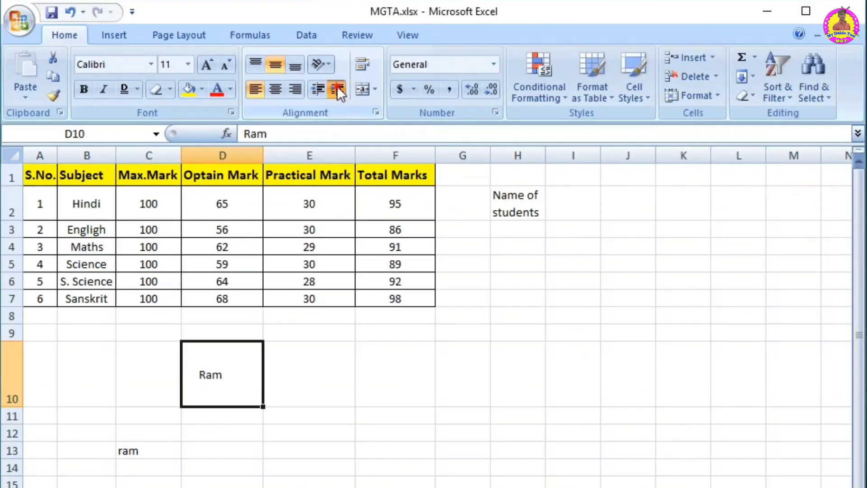
Step: Increase the indent of the text in D10 several levels and decrease it back to the cell's edge
left_click(382, 79)
left_click(382, 80)
left_click(336, 89)
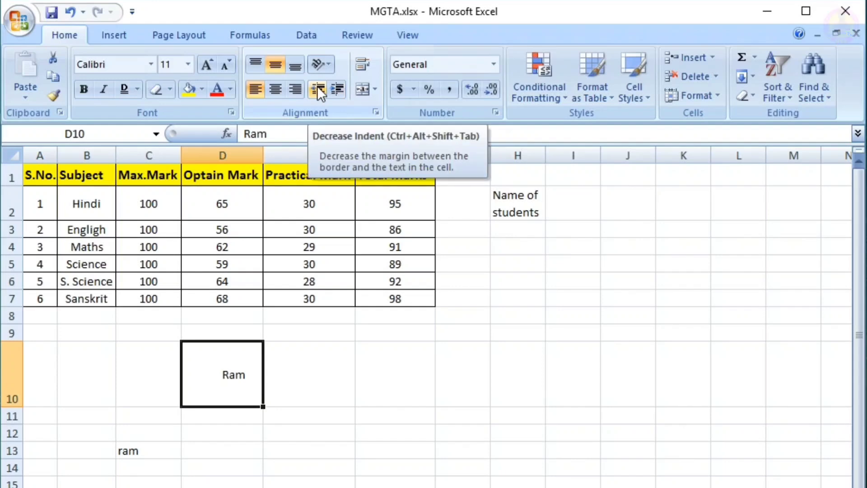
left_click(317, 88)
left_click(317, 89)
left_click(317, 88)
left_click(317, 89)
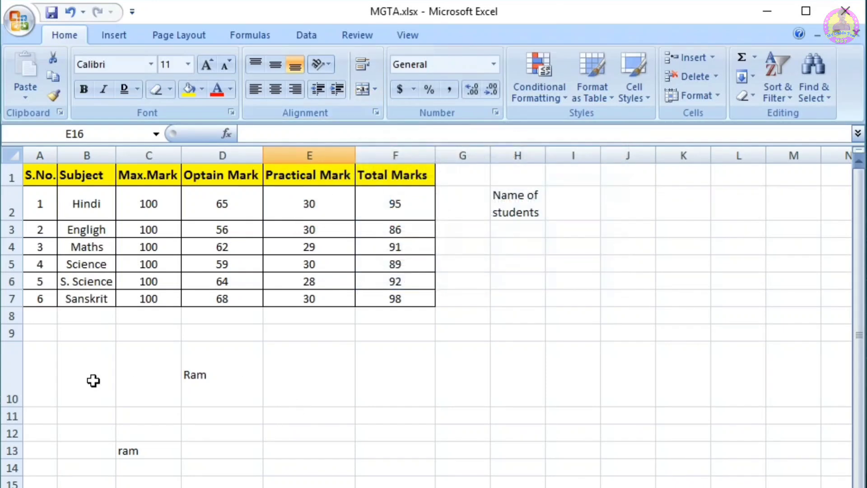
Step: Reduce the height of row 10 and replace the text in D10 with "Name of students"
left_click_drag(18, 408, 17, 364)
left_click(202, 406)
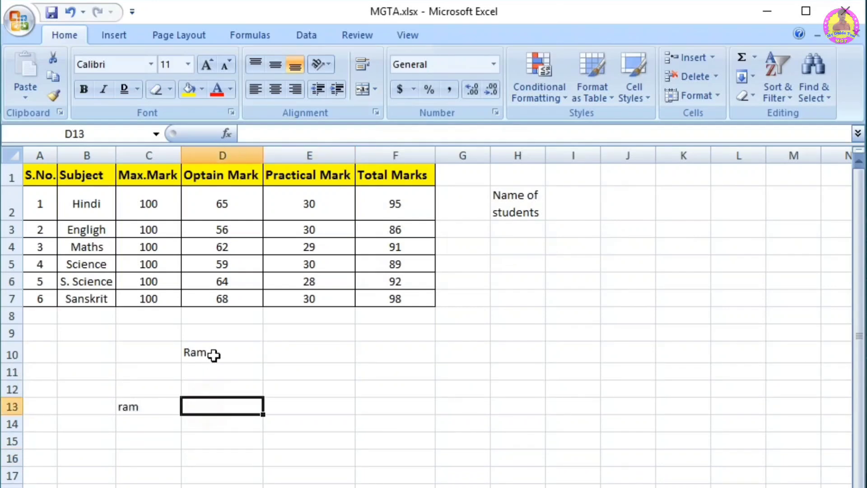
left_click(214, 353)
key("BackSpace")
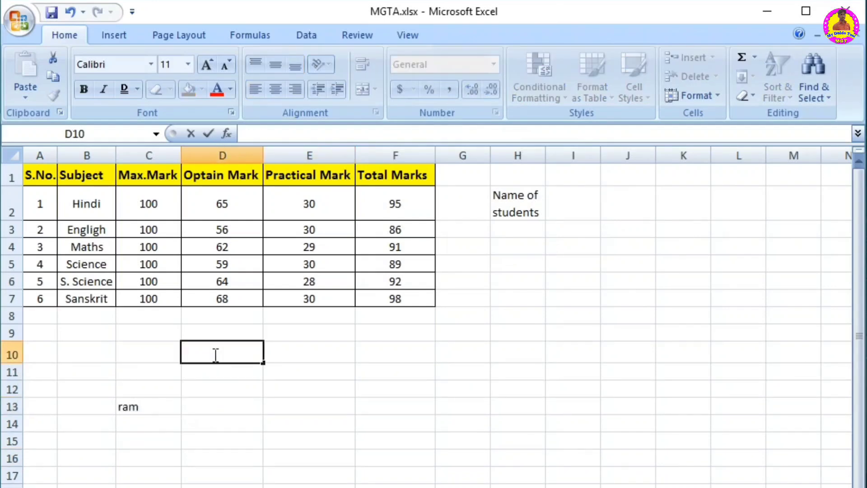
type("nmae")
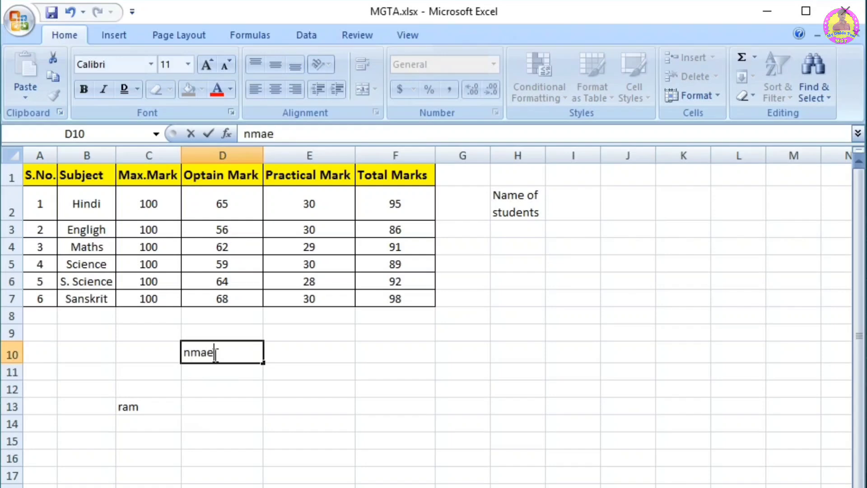
key("BackSpace")
key("BackSpace")
key("BackSpace")
type("Name of students")
left_click(250, 442)
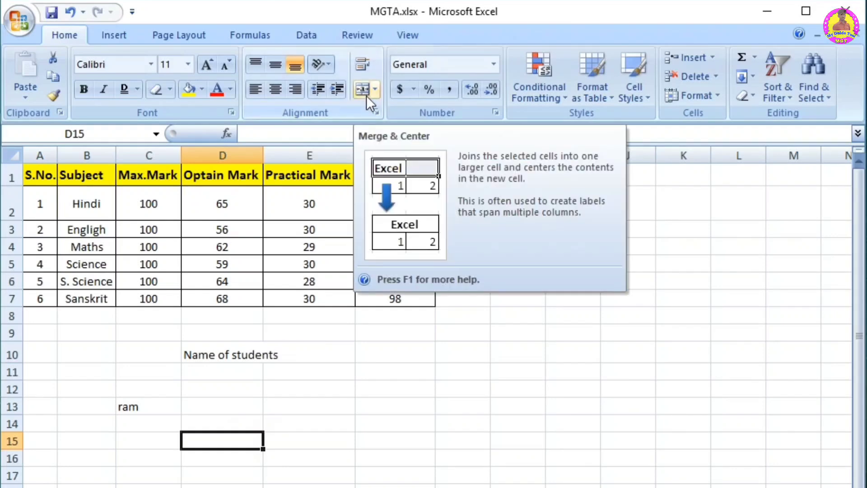
Step: Merge and center the range D10:F12 and align its text to the middle vertically
left_click(225, 350)
left_click_drag(211, 346, 411, 387)
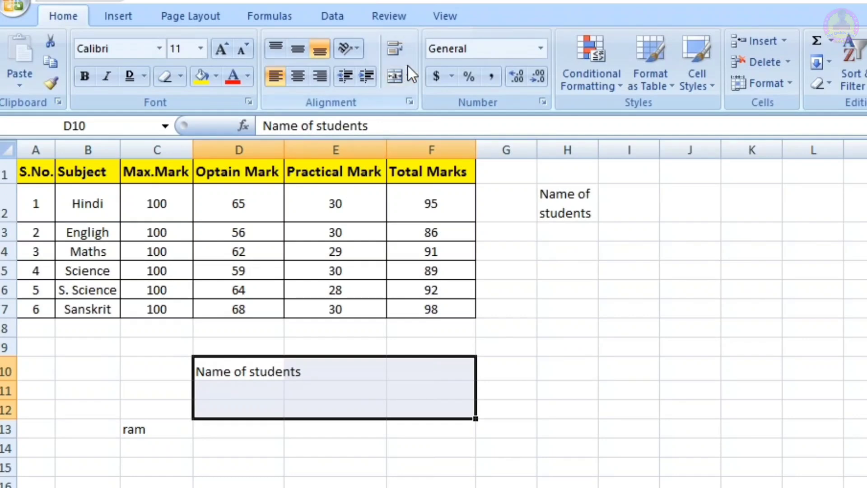
left_click(397, 76)
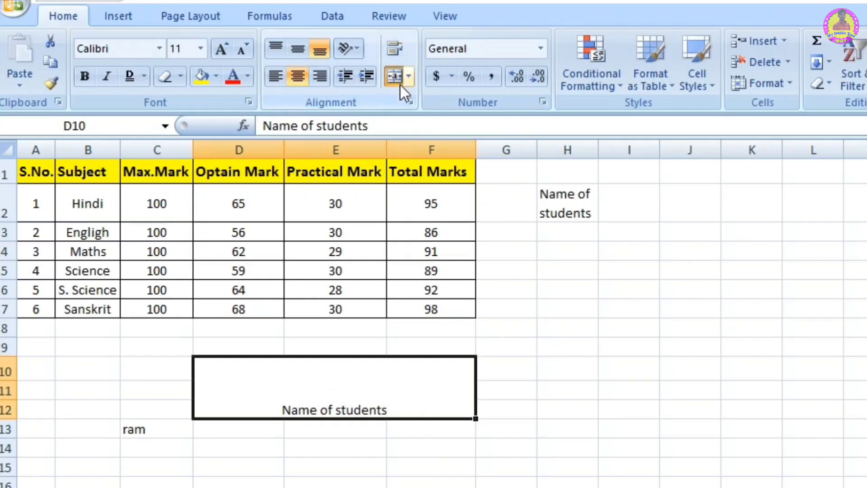
left_click(297, 50)
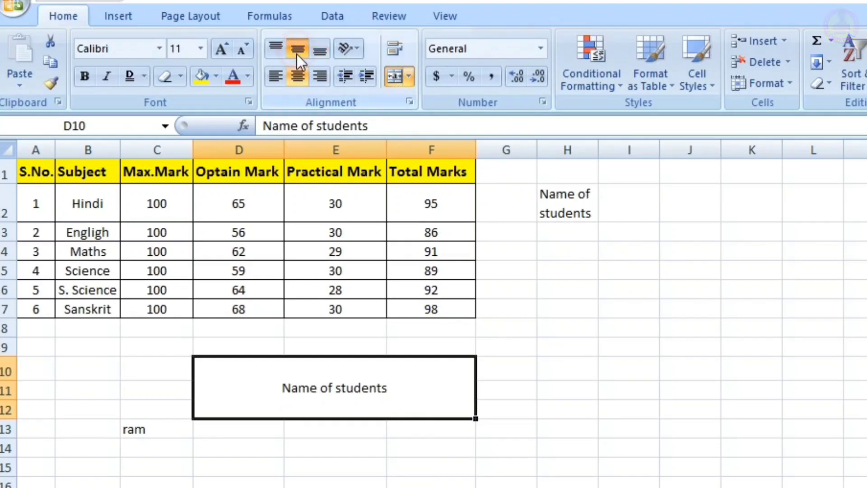
Step: Unmerge the "Name of students" block back into separate cells
left_click(409, 74)
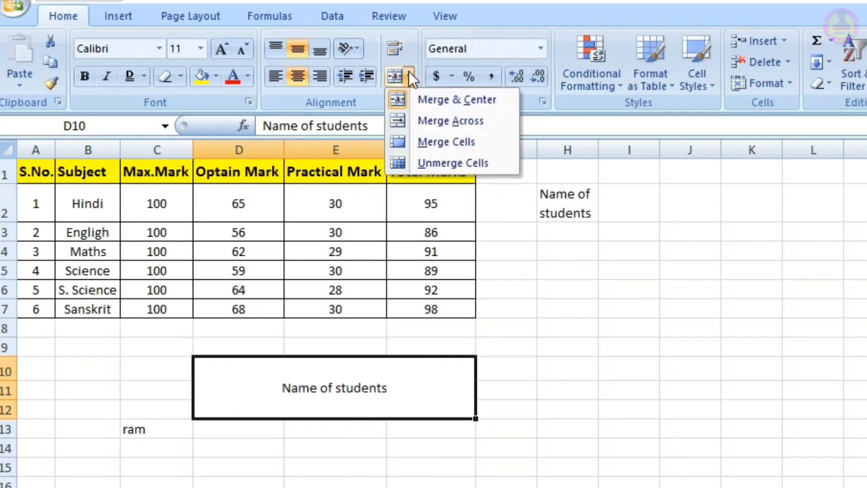
left_click(440, 164)
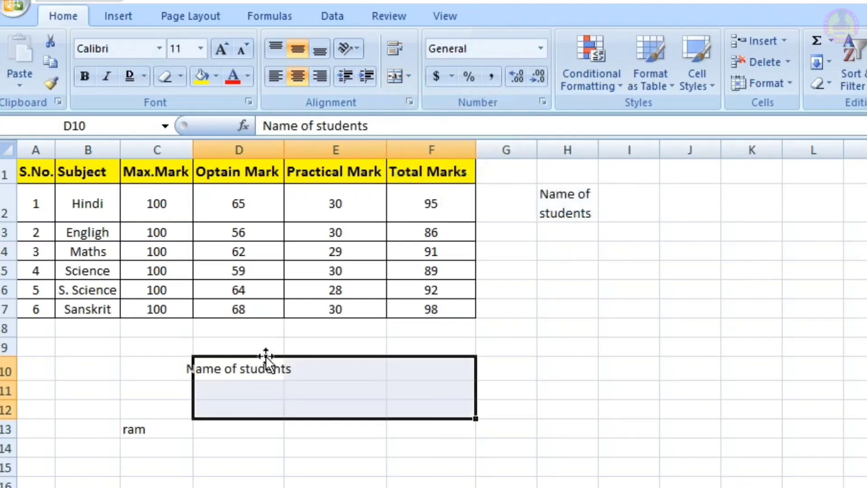
left_click(408, 75)
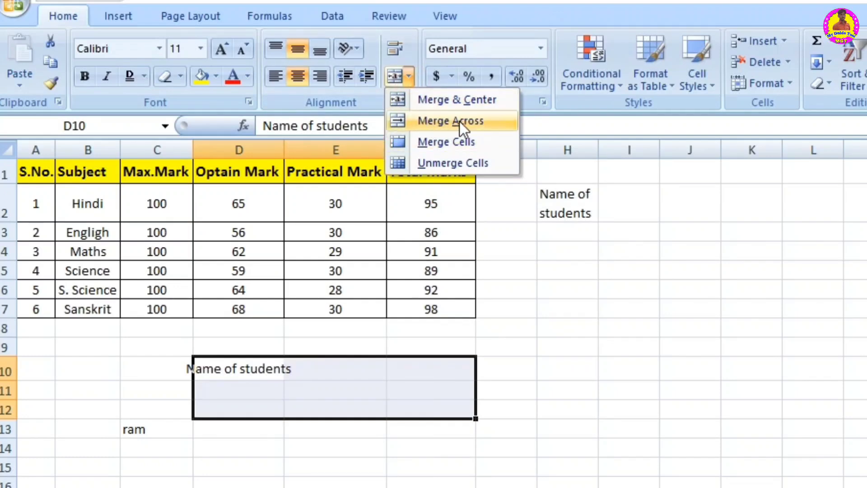
left_click(399, 437)
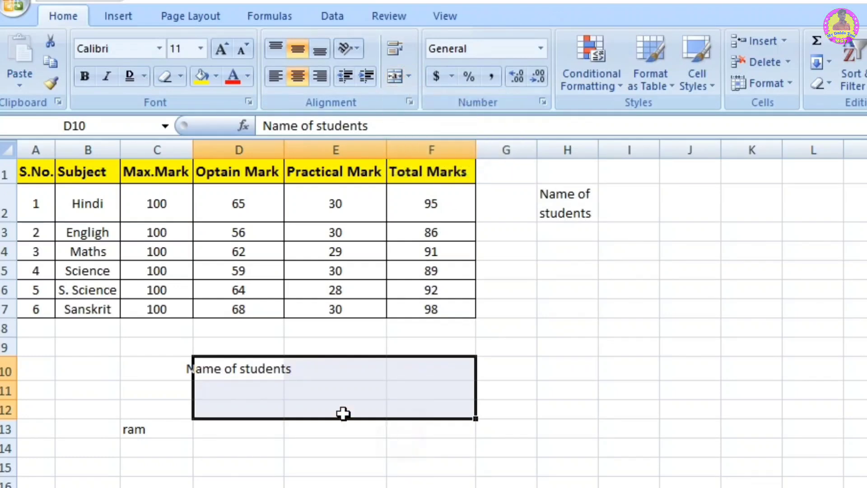
left_click(512, 296)
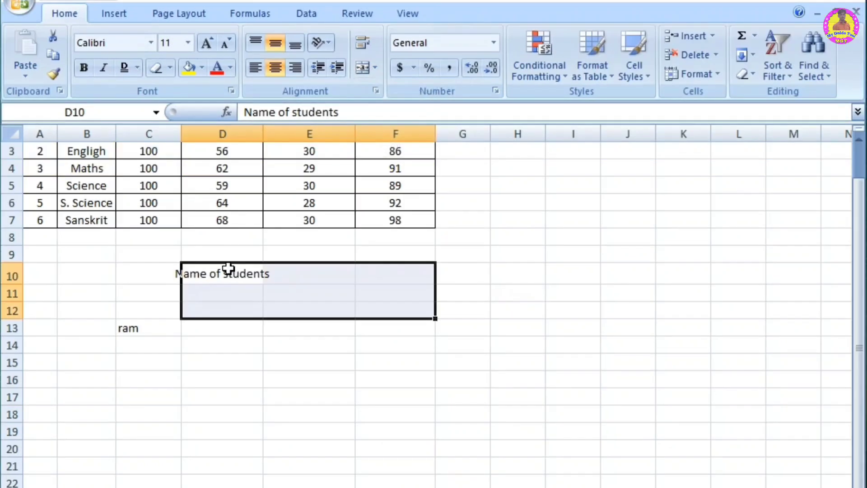
Step: Merge the range D10:F21 row by row with Merge Across and select merged rows below the text to check them
left_click_drag(228, 269, 414, 463)
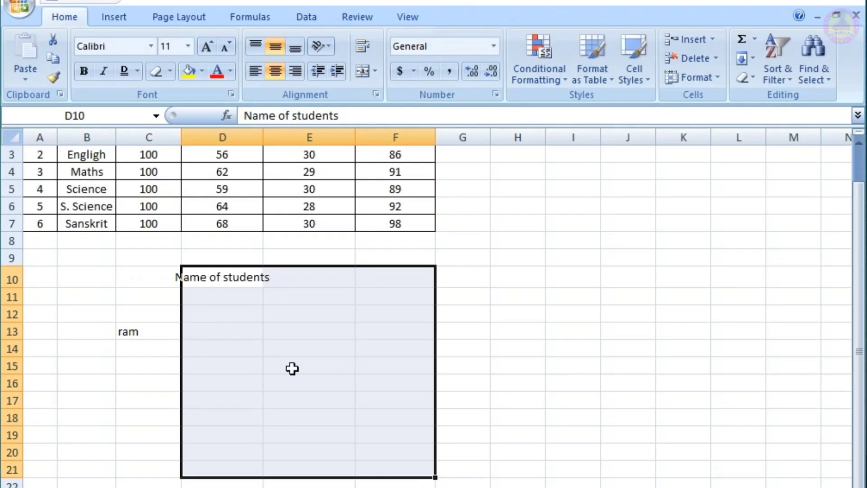
left_click(375, 70)
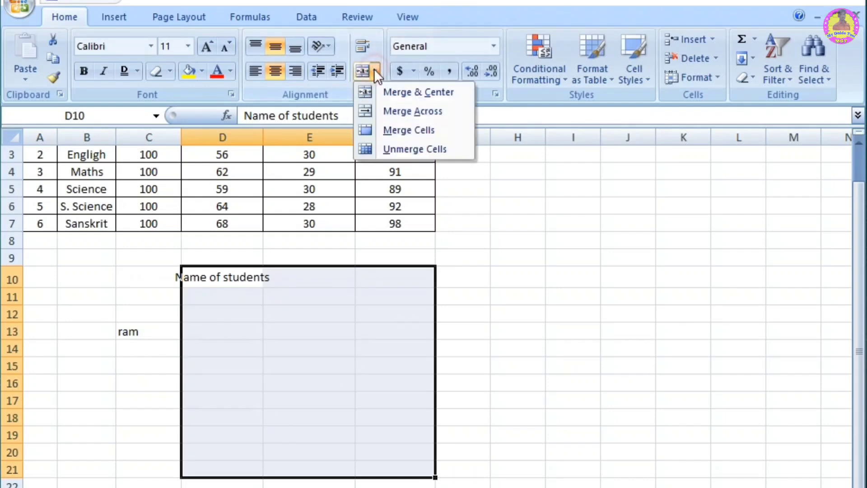
left_click(421, 111)
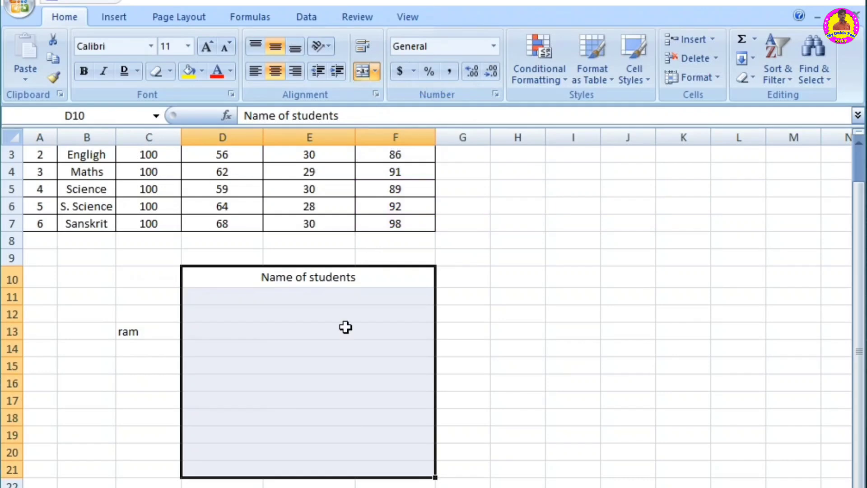
left_click(337, 348)
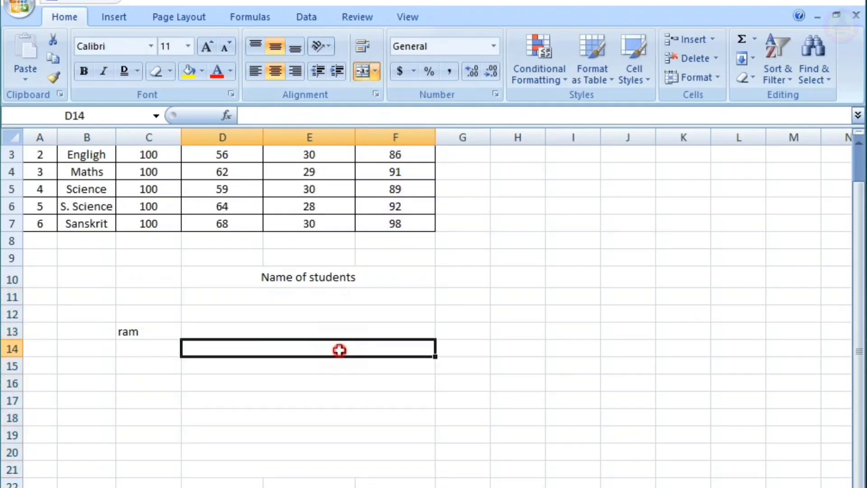
left_click(316, 293)
key("Down")
key("Down")
key("Down")
key("Down")
key("Down")
key("Down")
key("Down")
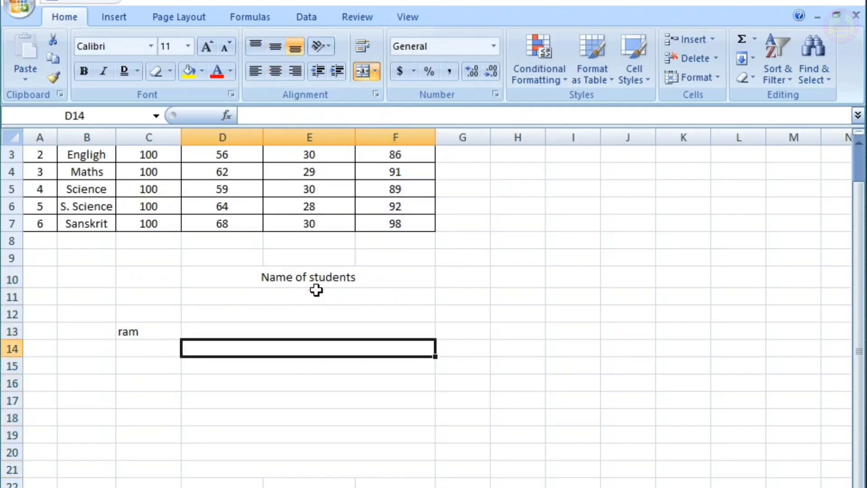
left_click_drag(316, 290, 310, 357)
left_click(311, 354)
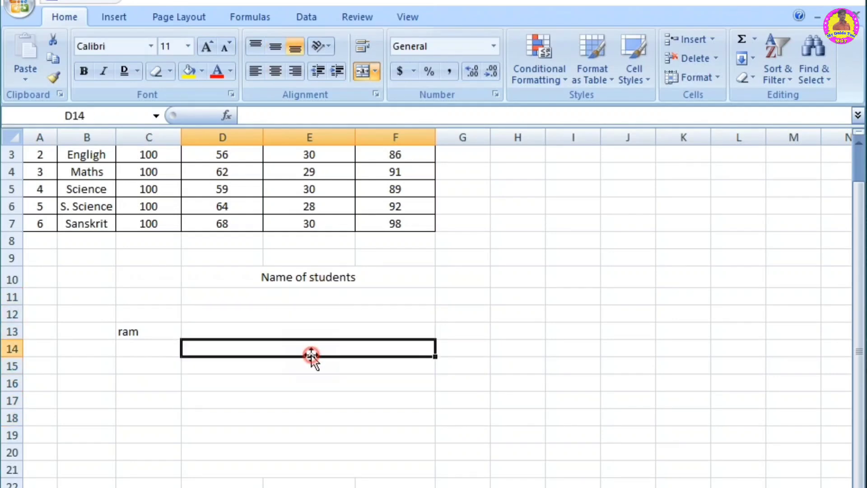
Step: Try to combine the range D10:F18 into a single cell with Merge Cells
left_click(376, 69)
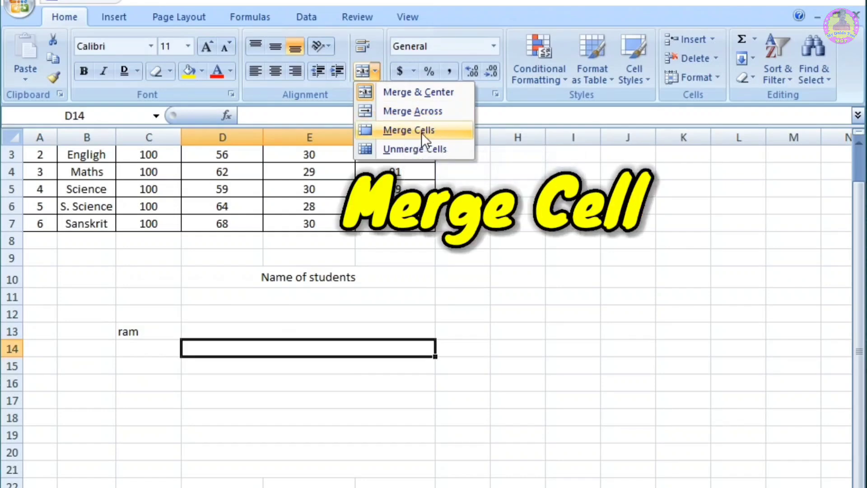
left_click(425, 297)
left_click_drag(246, 275, 374, 414)
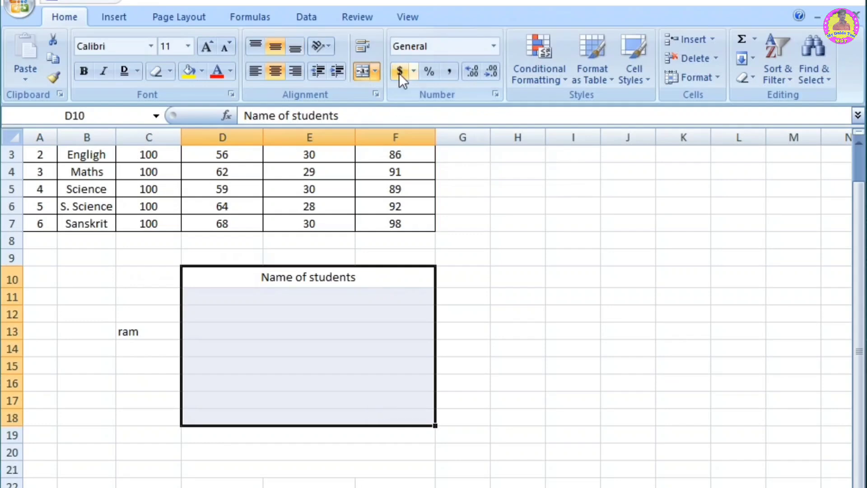
left_click(376, 71)
left_click(405, 130)
left_click(369, 338)
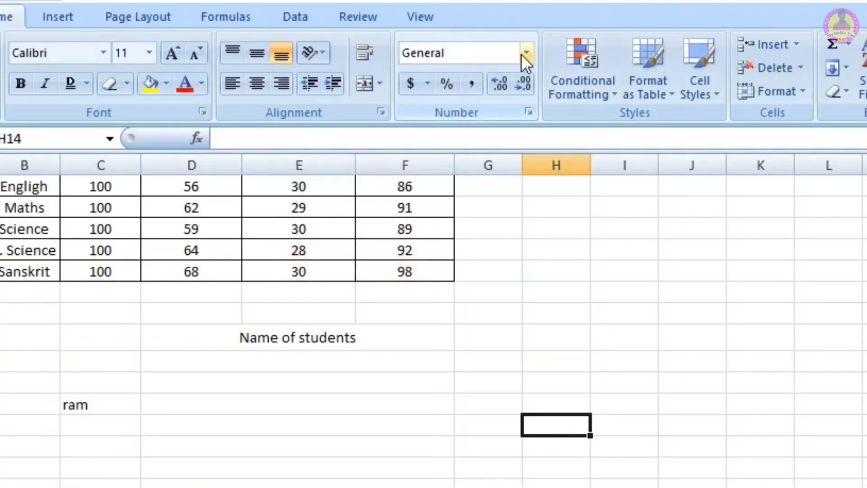
Step: Apply the Number format to the Optain Mark values in D2:D7
left_click(527, 53)
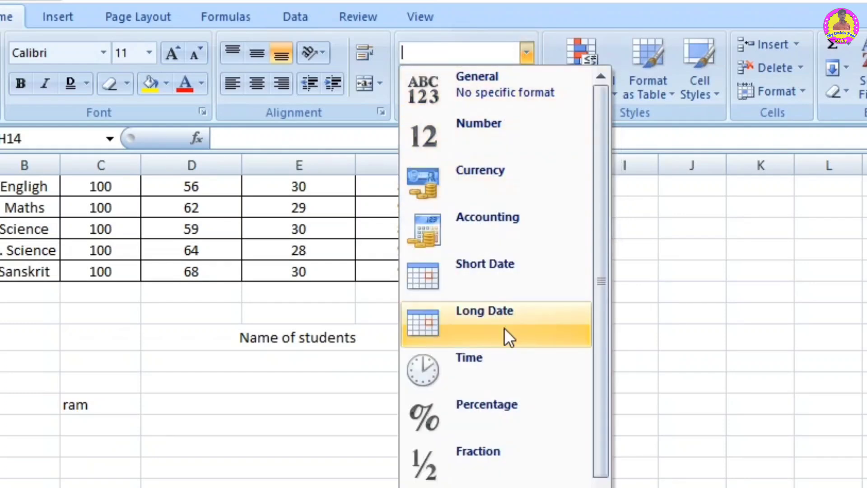
left_click(184, 364)
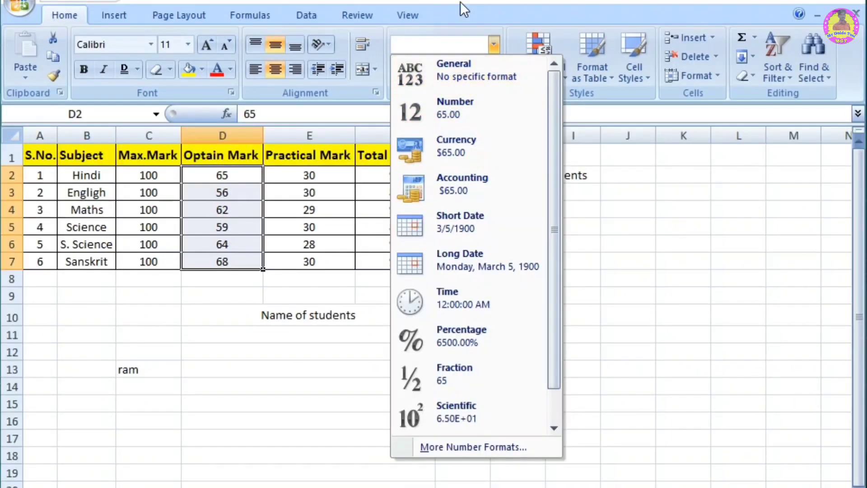
left_click(445, 117)
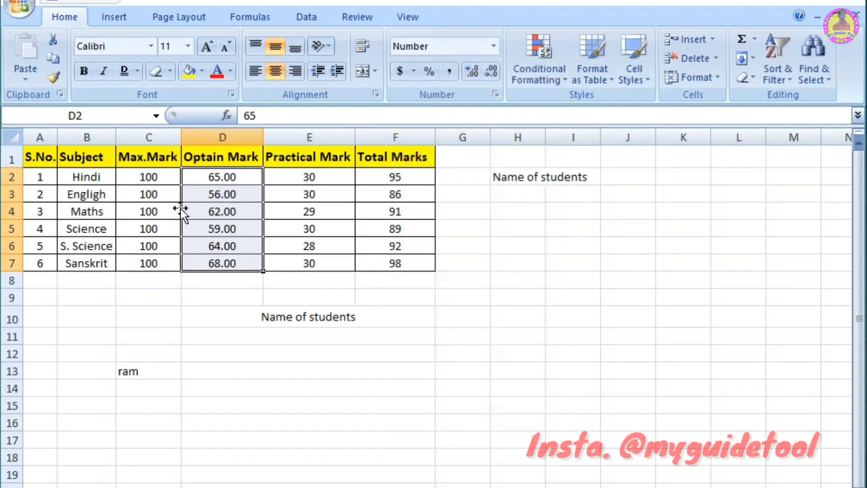
Step: Apply the Currency format and then the Accounting format to the Optain Mark values in D2:D7
left_click(494, 45)
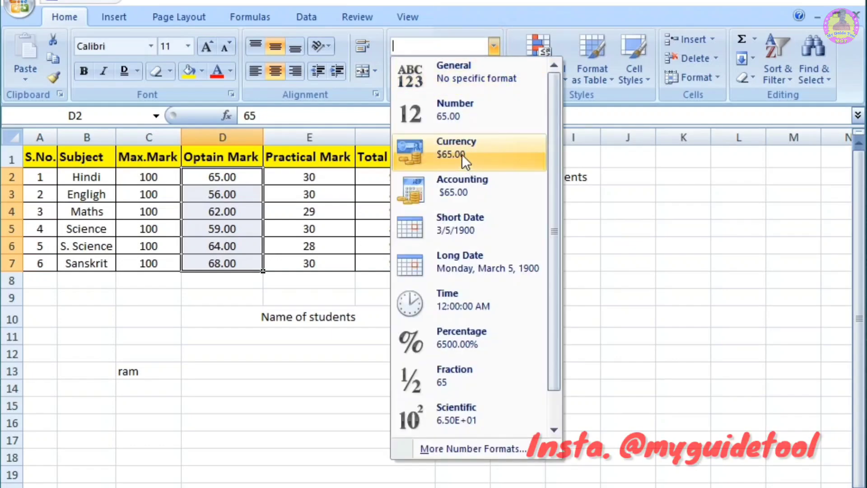
left_click(461, 153)
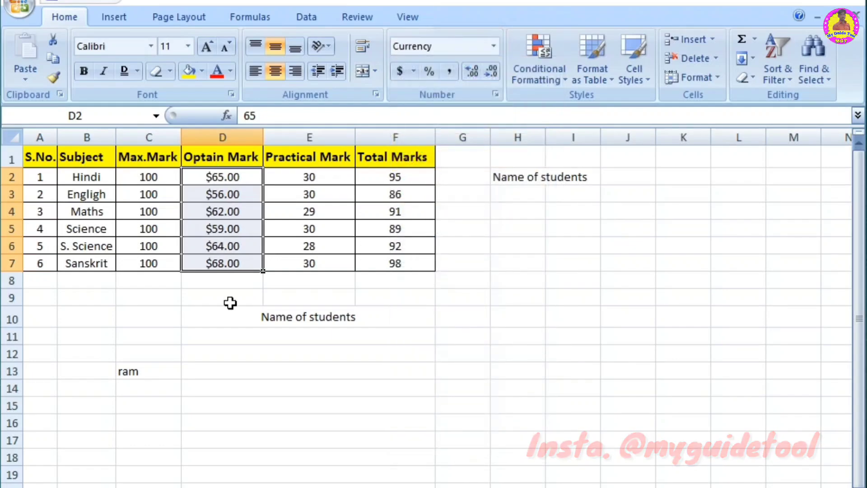
left_click(494, 45)
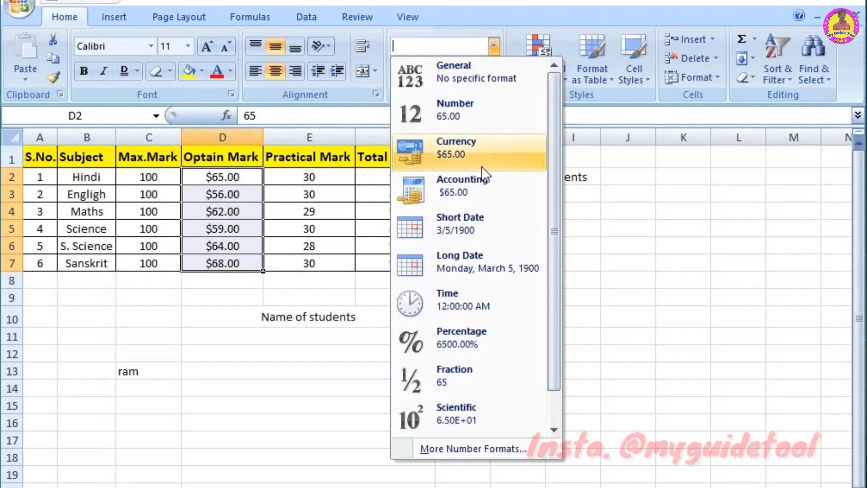
left_click(464, 188)
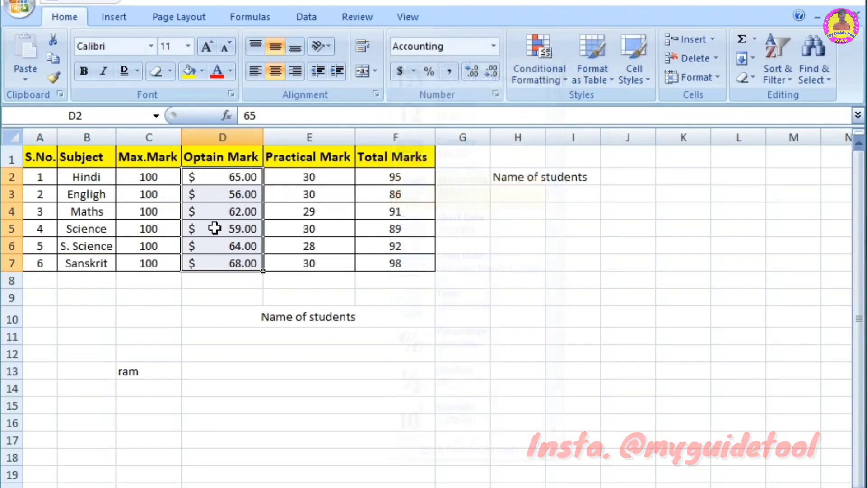
Step: Format the Optain Mark values in D2:D7 as Text and then return them to the General format
left_click(493, 46)
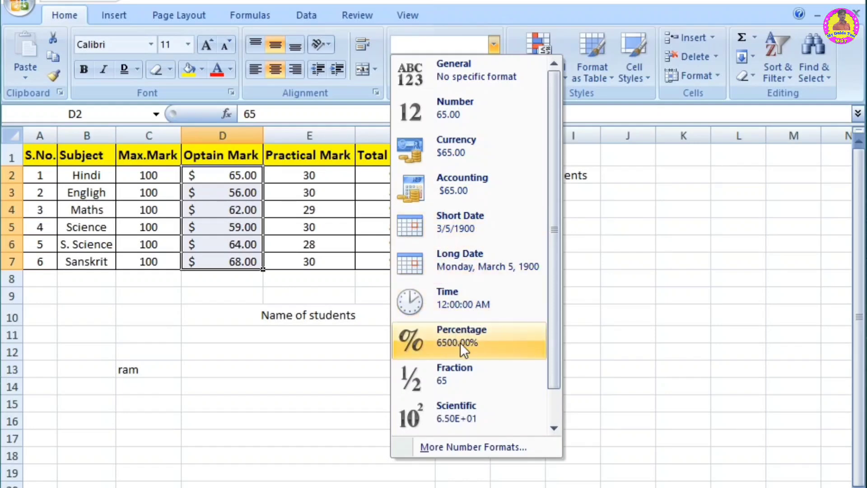
left_click_drag(554, 296, 554, 352)
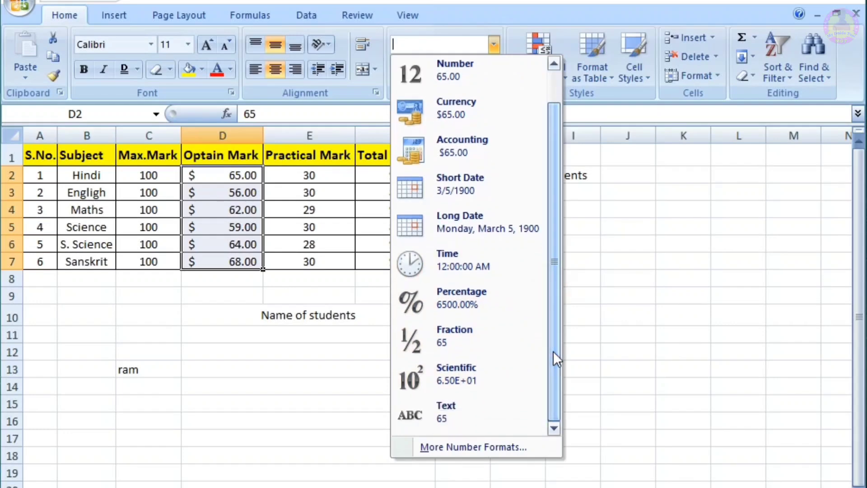
left_click(451, 408)
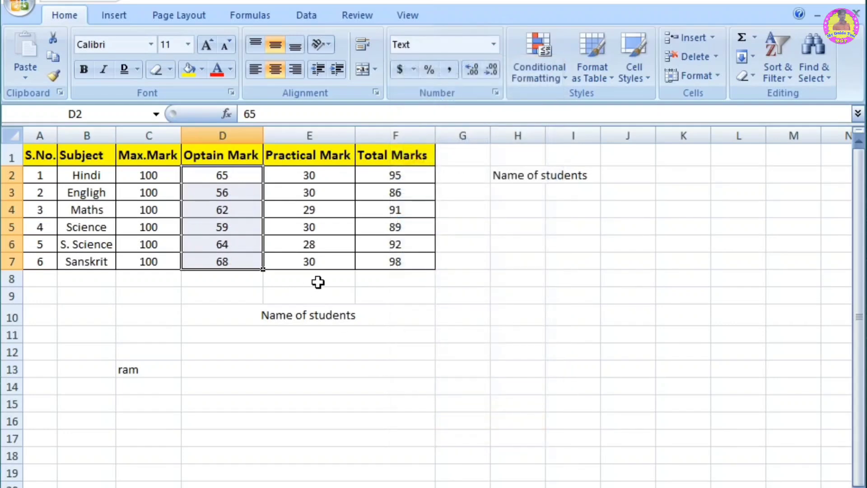
left_click(493, 44)
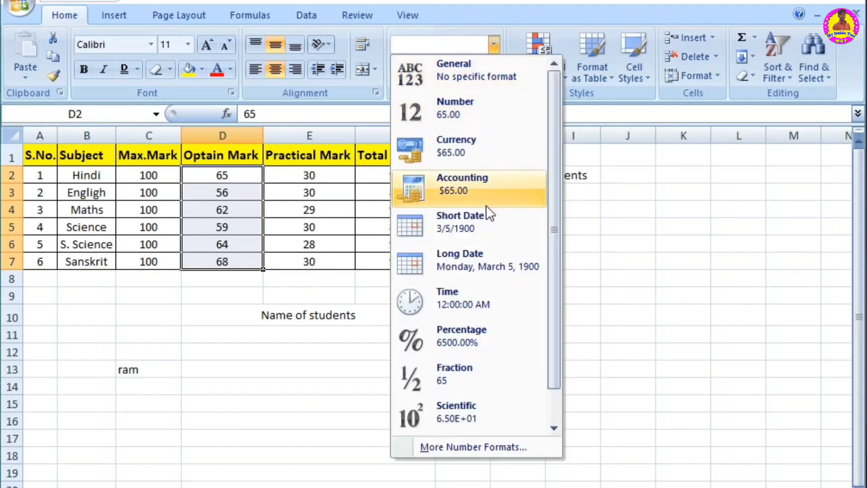
left_click(489, 68)
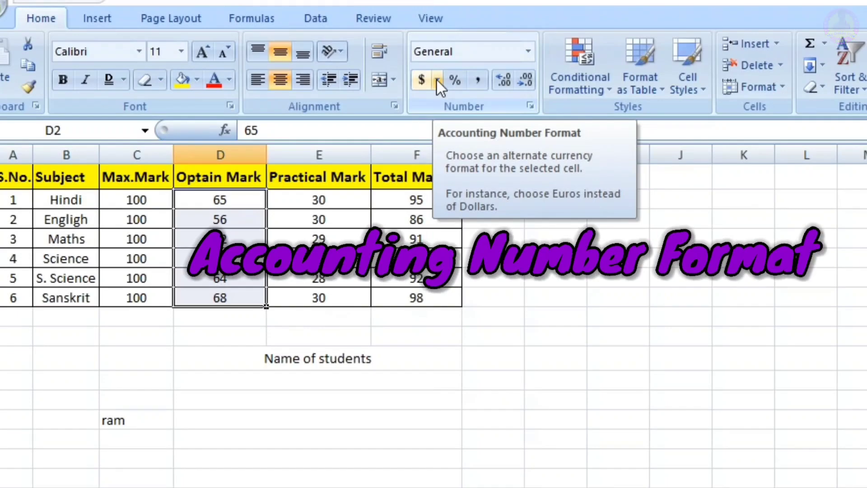
Step: Apply the Euro accounting format and then the Percent Style to the Optain Mark values in D2:D7
left_click(437, 80)
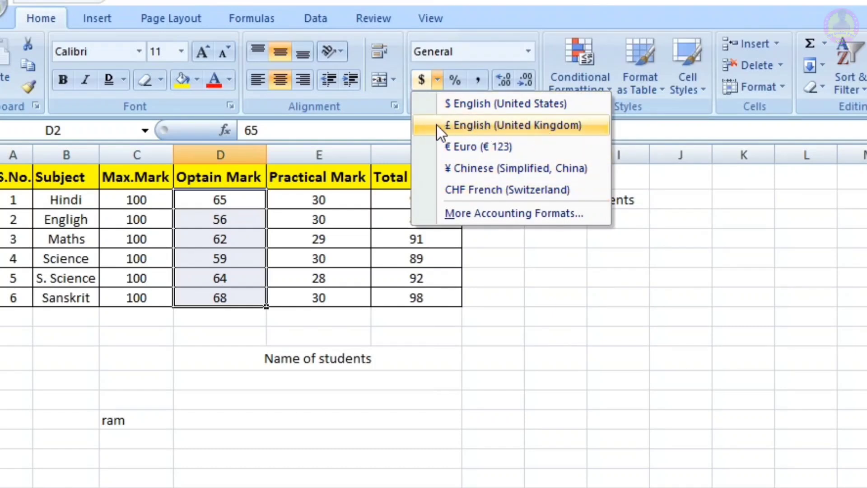
left_click(460, 146)
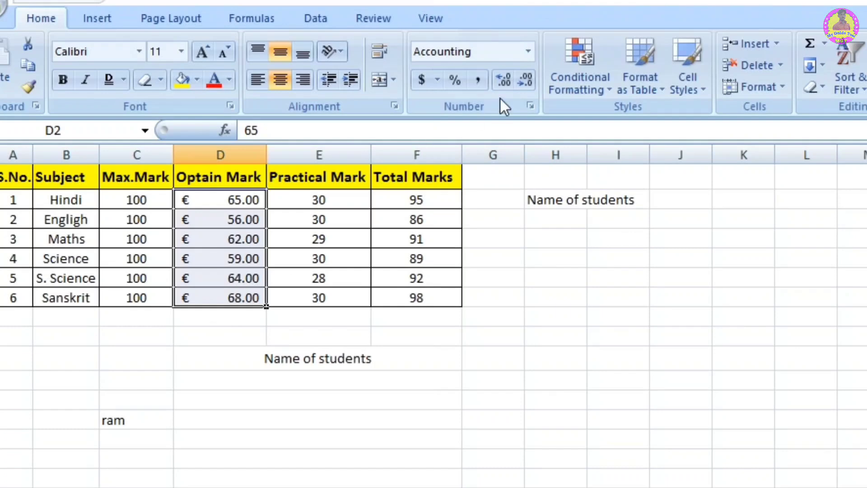
left_click(437, 79)
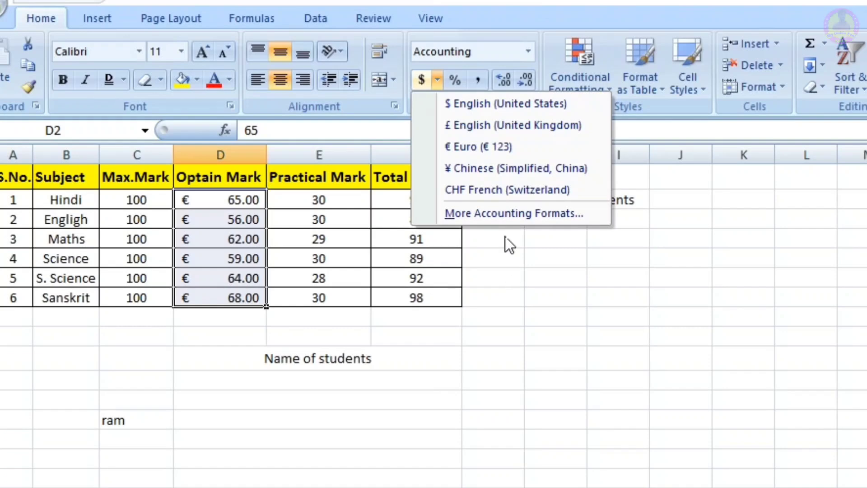
left_click(511, 268)
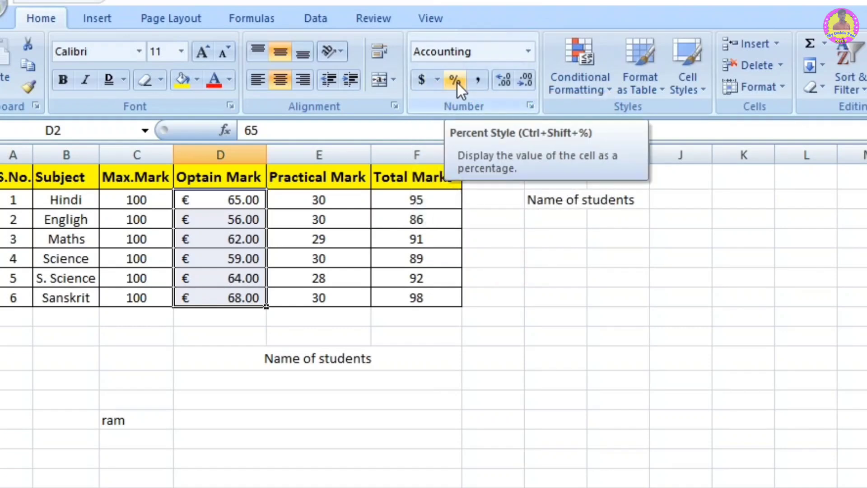
left_click(457, 83)
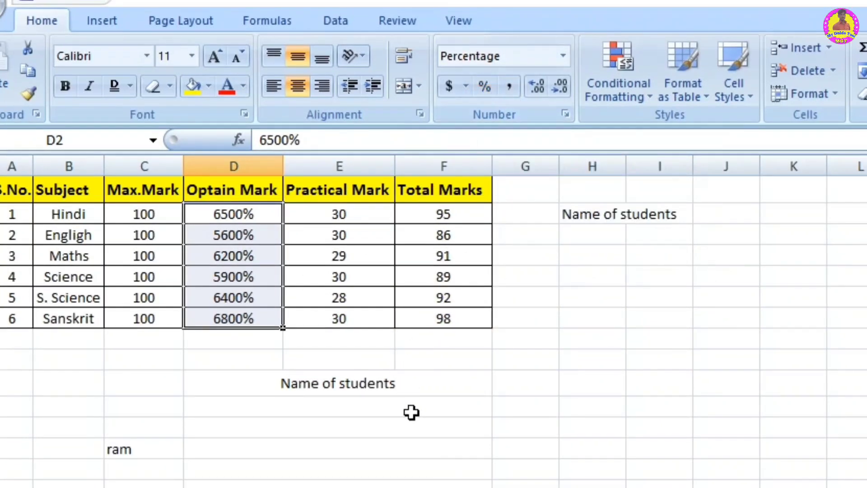
left_click(533, 358)
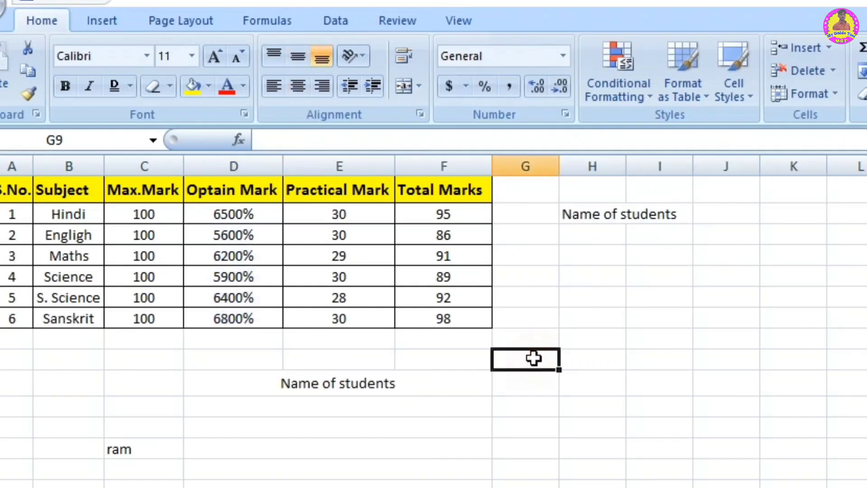
type("4654324567")
key("Return")
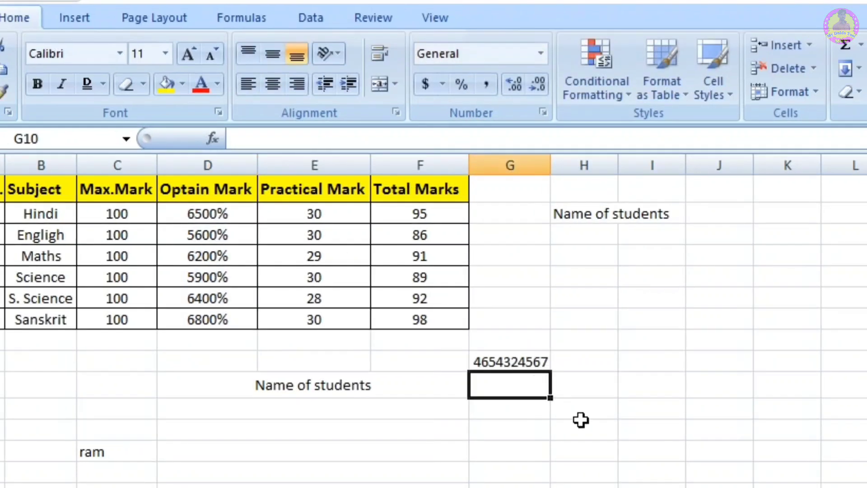
left_click(598, 422)
left_click(532, 364)
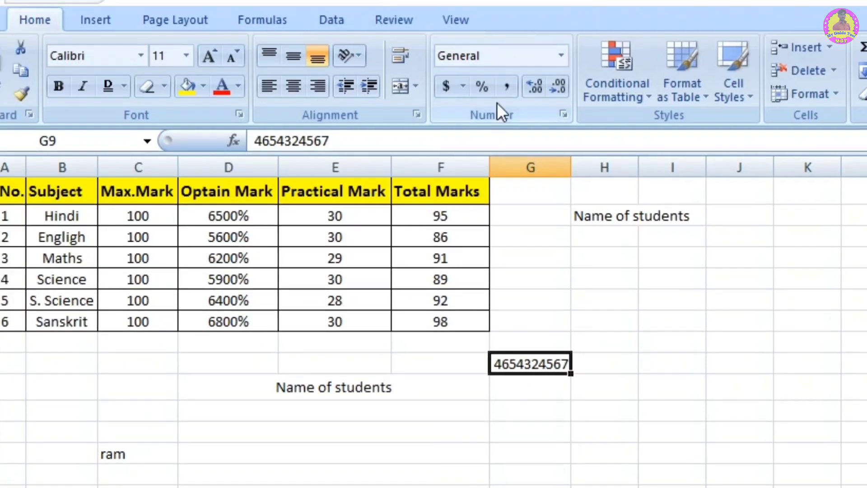
left_click(486, 86)
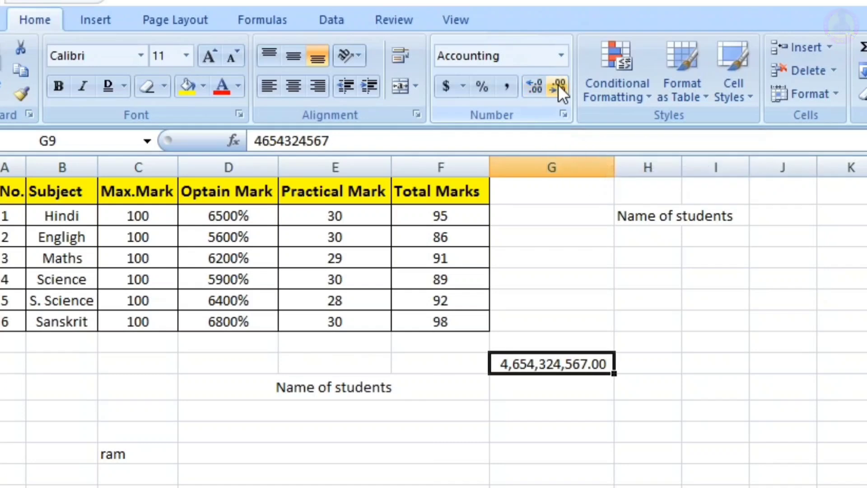
Step: Increase the number in G9 to 14 decimal places
left_click(534, 86)
left_click(534, 86)
left_click(534, 85)
left_click(535, 86)
left_click(535, 86)
left_click(534, 85)
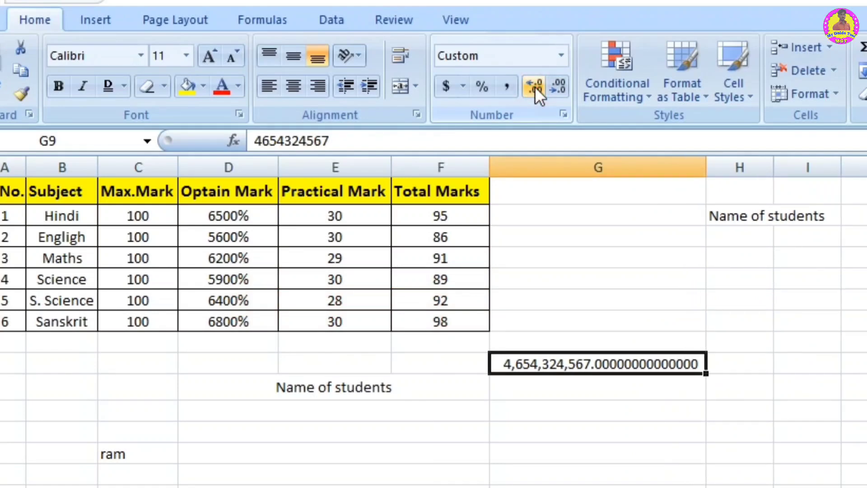
Step: Decrease the number in G9 to four decimal places and narrow column G
left_click(559, 85)
left_click(560, 86)
left_click(560, 86)
left_click(559, 86)
left_click(560, 85)
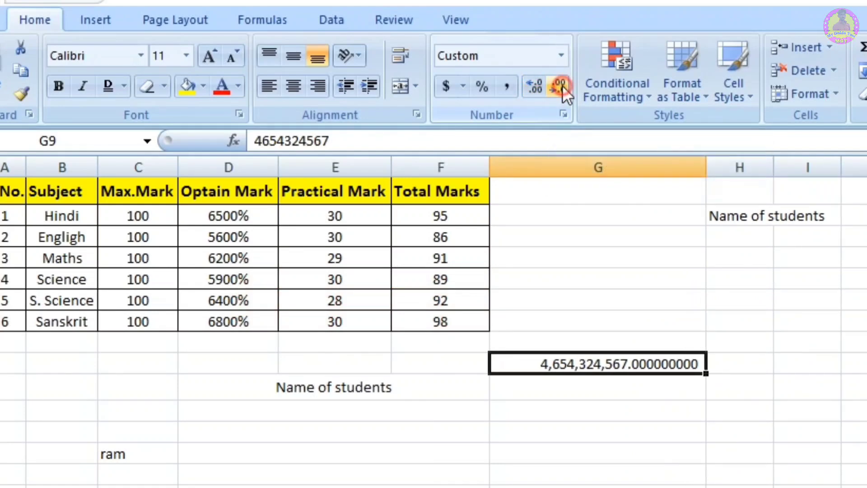
left_click(559, 86)
left_click(559, 85)
left_click(560, 85)
left_click(560, 86)
left_click(560, 85)
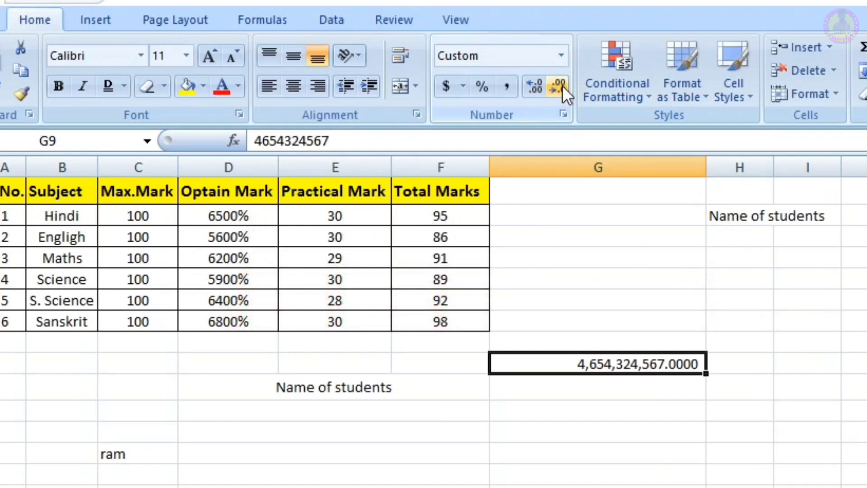
left_click_drag(708, 165, 630, 167)
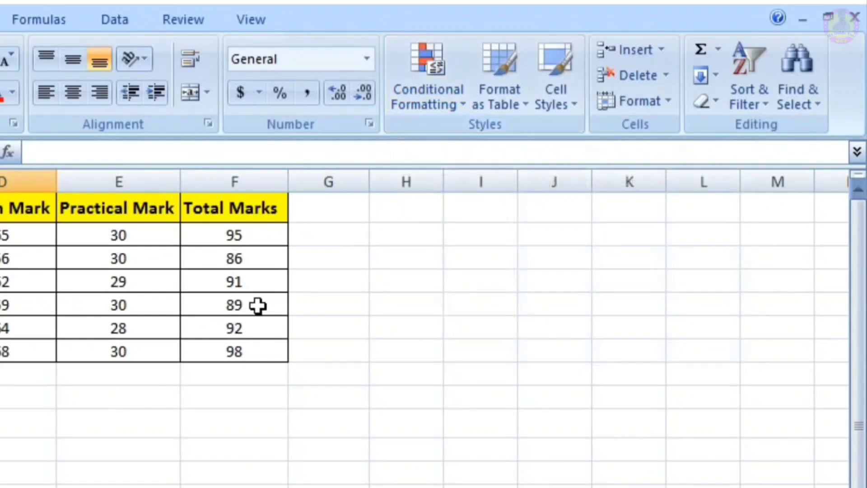
Step: Preview a Greater Than 50000 highlight rule with Light Red Fill with Dark Red Text on the Monthly Balance values in G2:G16
left_click(433, 100)
mouse_move(486, 155)
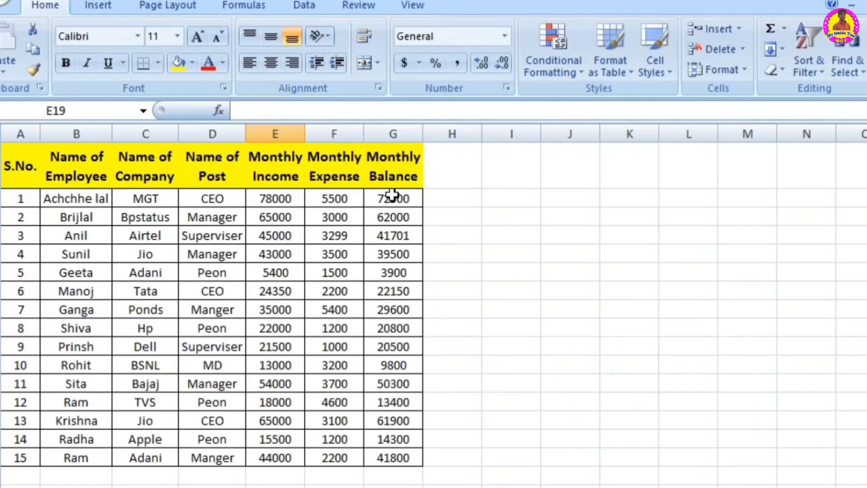
left_click_drag(396, 204, 397, 457)
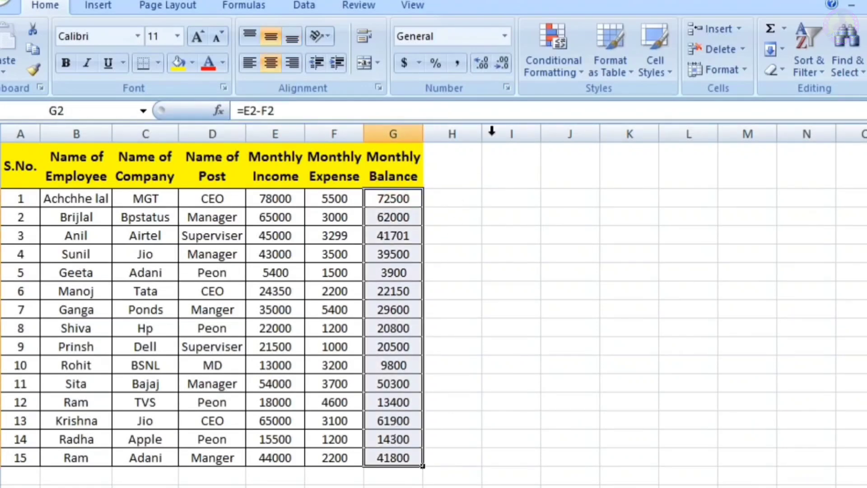
left_click(557, 44)
mouse_move(631, 104)
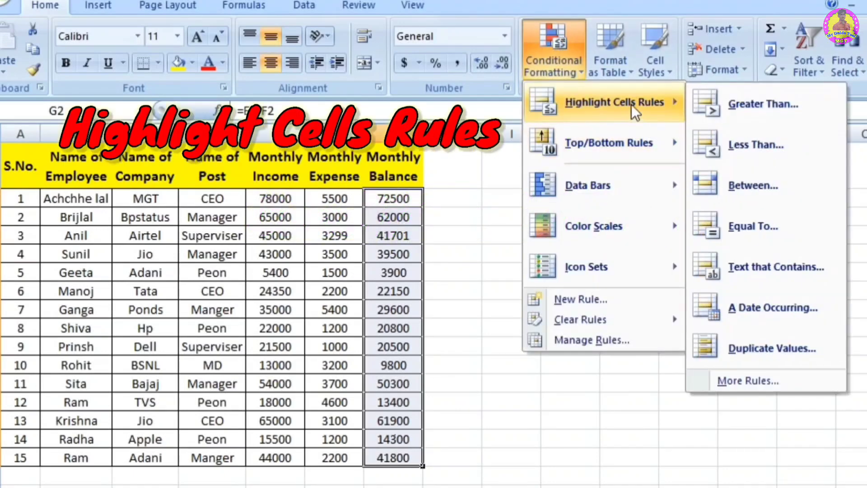
left_click(761, 103)
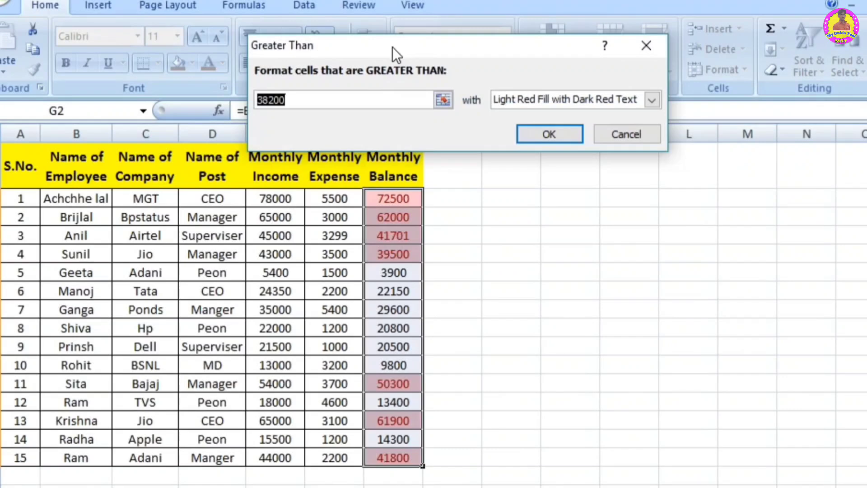
left_click(291, 99)
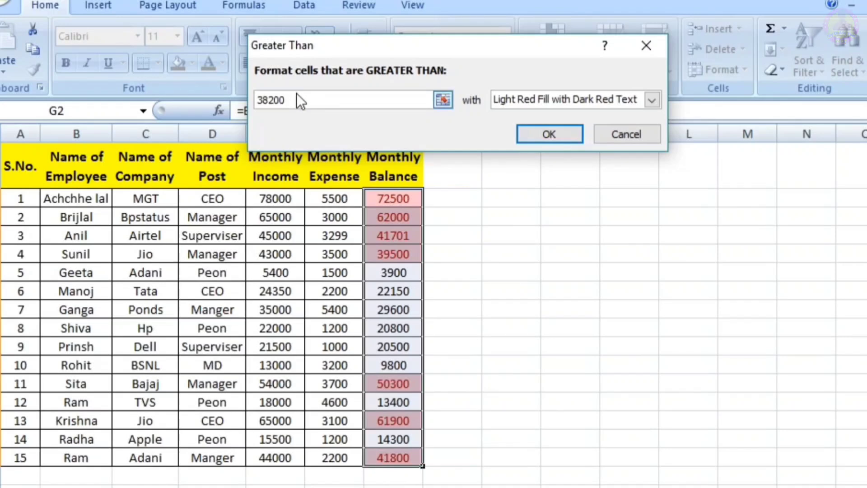
key("BackSpace")
key("BackSpace")
key("BackSpace")
key("BackSpace")
key("BackSpace")
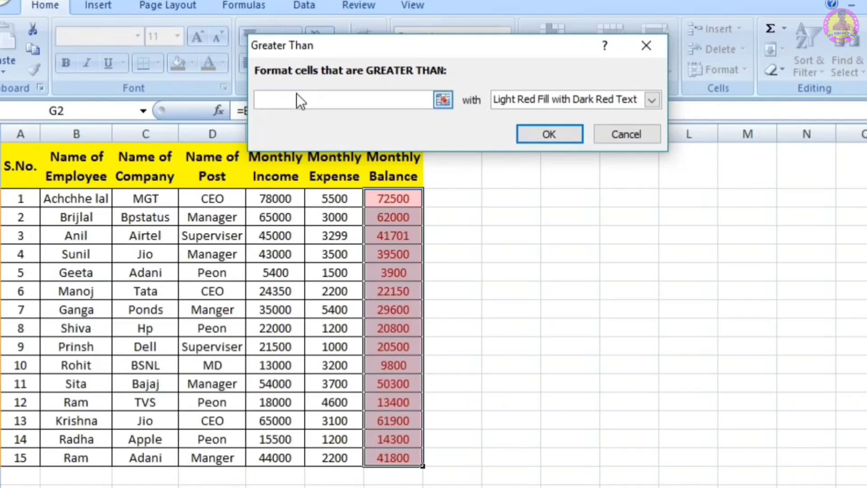
type("50000")
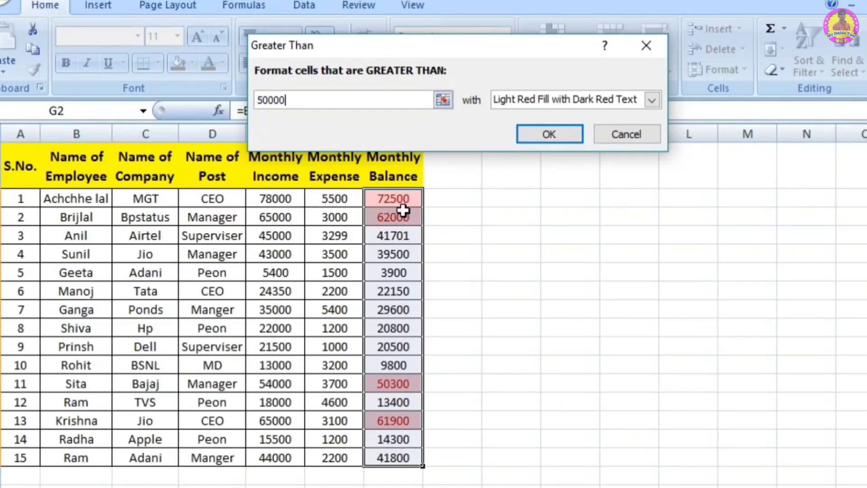
Step: Change the threshold of the Greater Than highlight rule to 60000
left_click(303, 101)
key("BackSpace")
key("BackSpace")
key("BackSpace")
key("BackSpace")
key("BackSpace")
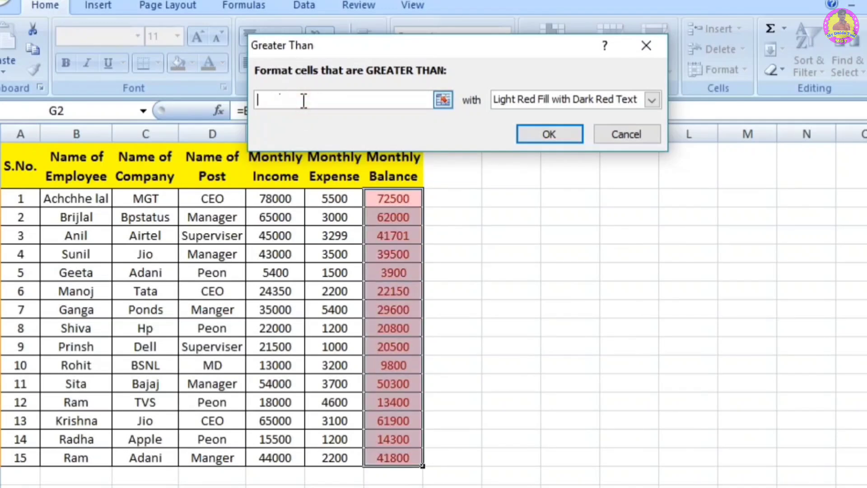
type("60000")
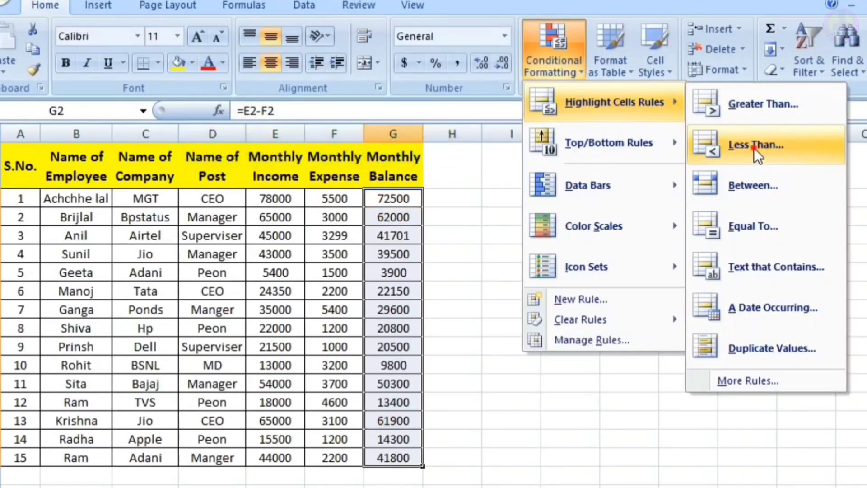
Step: Preview a Less Than 10000 highlight rule with Light Red Fill with Dark Red Text on the Monthly Balance values, then cancel it
left_click(755, 146)
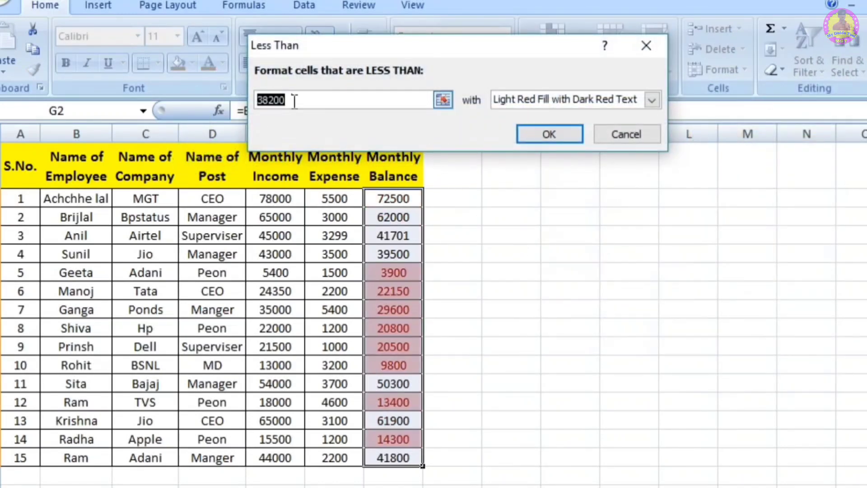
left_click(295, 100)
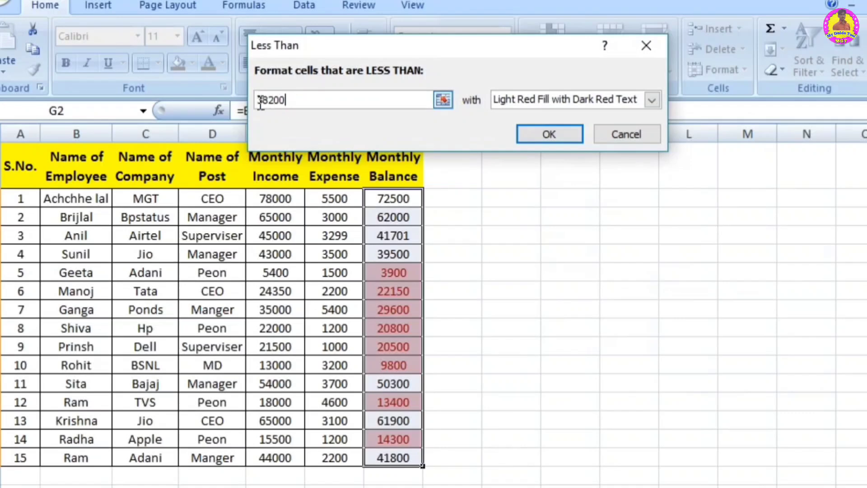
double_click(300, 100)
type("10000")
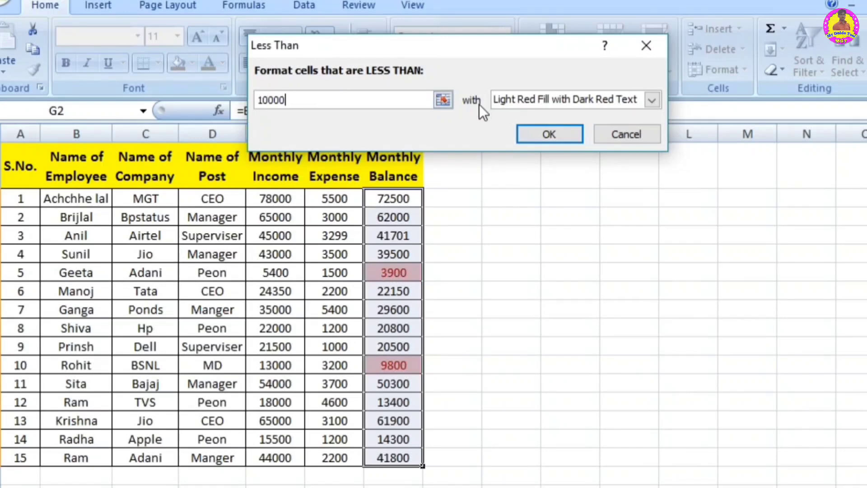
left_click(609, 131)
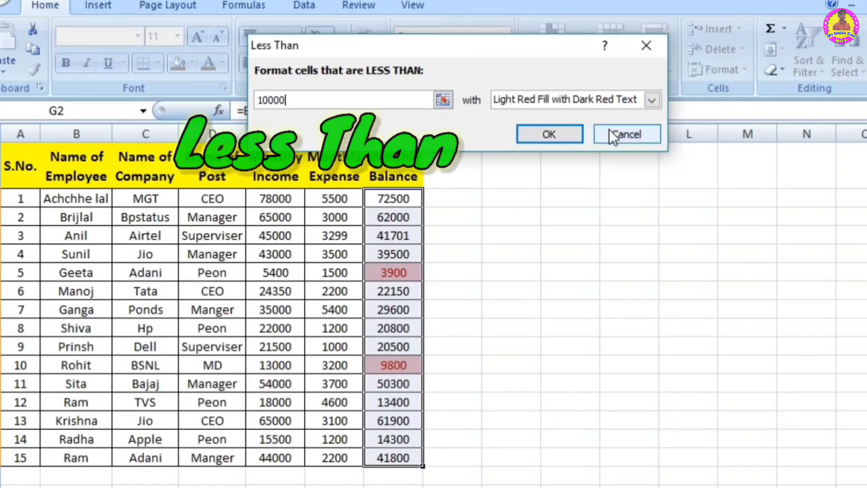
Step: Preview a Between highlight rule from 40000 to 75000 with Light Red Fill with Dark Red Text on the Monthly Balance values
left_click(554, 54)
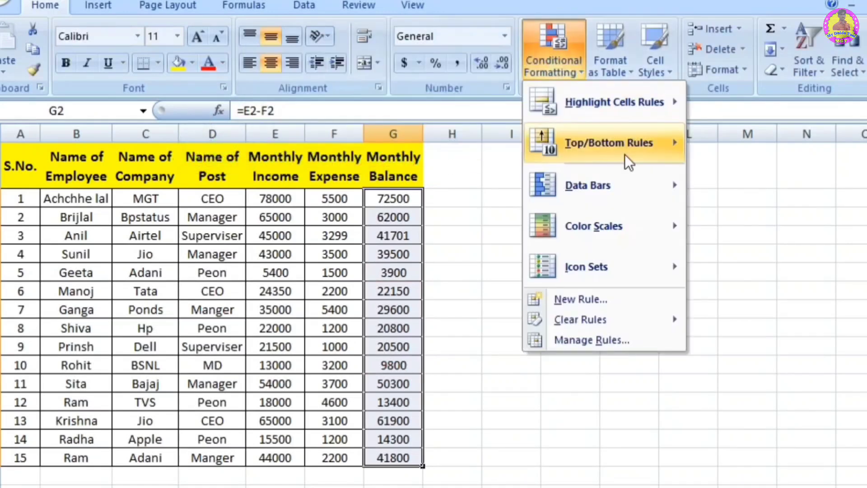
mouse_move(619, 105)
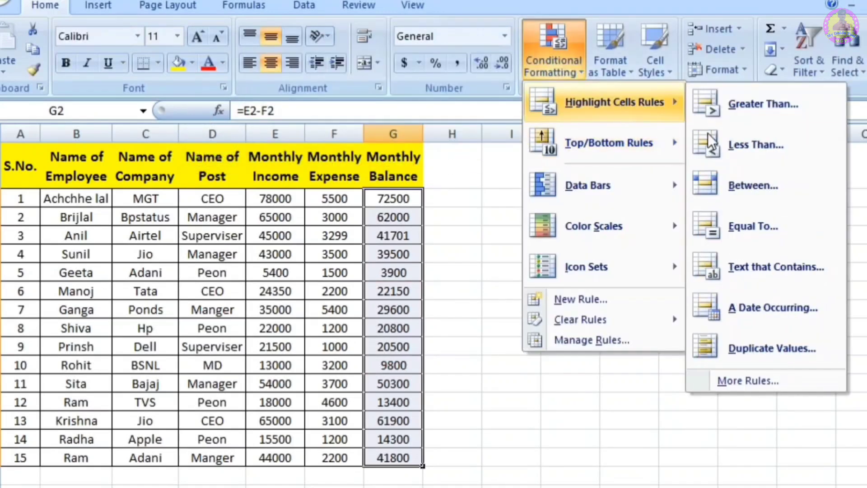
left_click(768, 181)
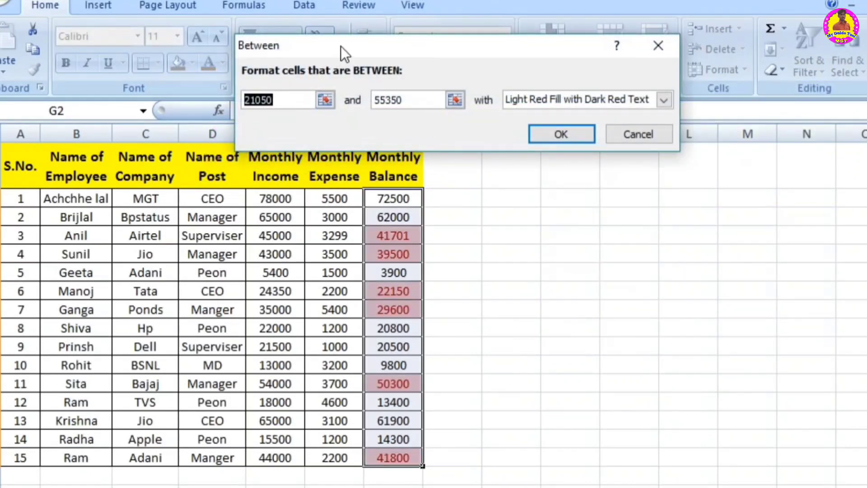
left_click_drag(340, 46, 340, 32)
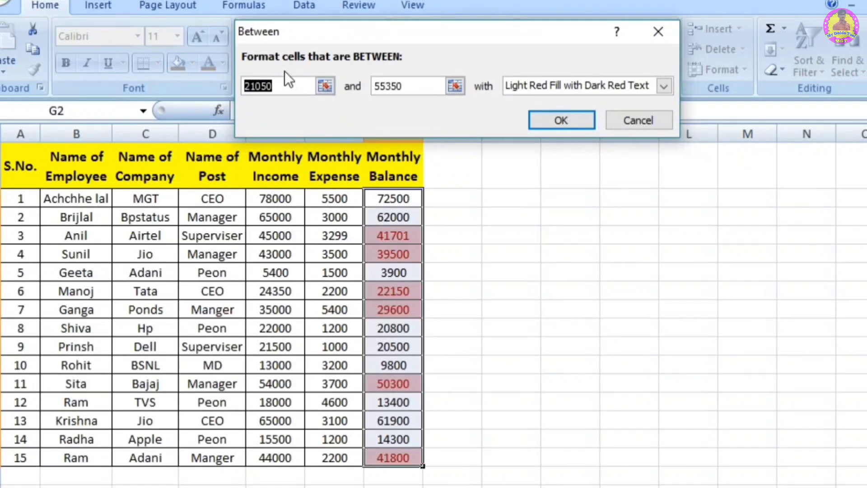
left_click_drag(285, 82, 160, 81)
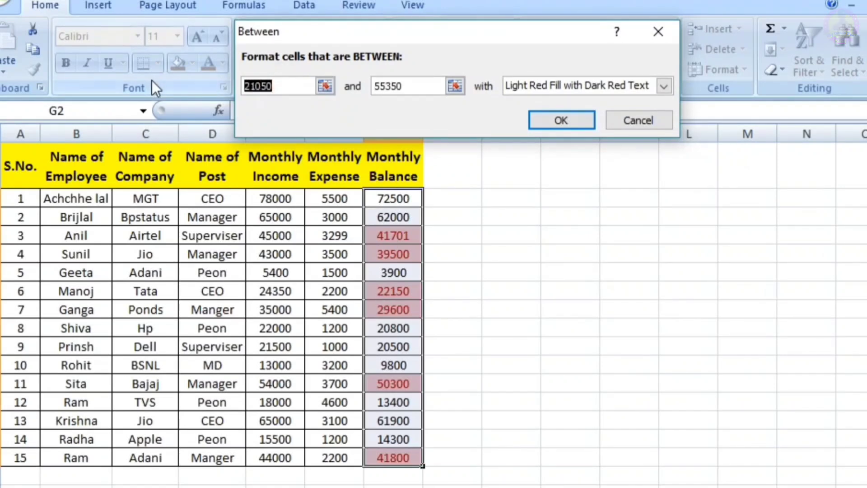
type("40000")
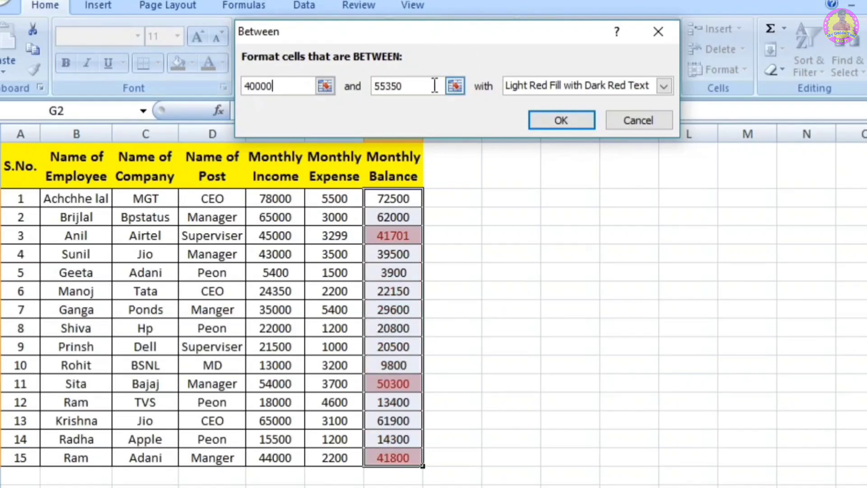
key("Tab")
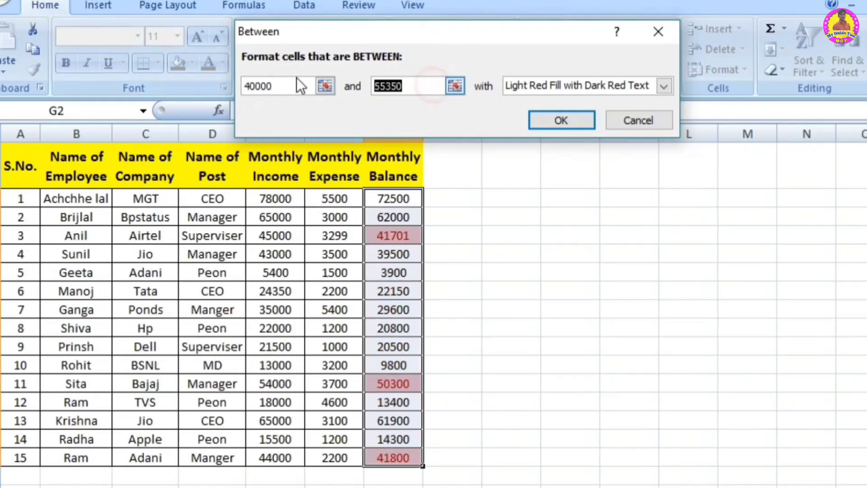
type("75000")
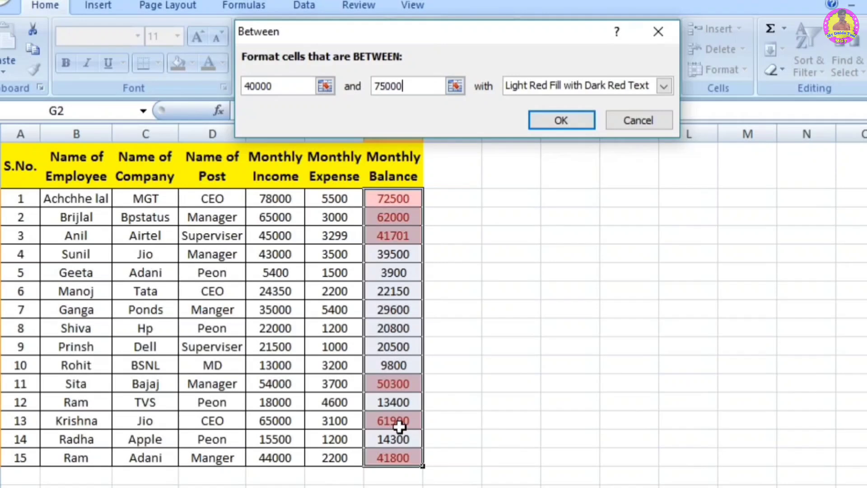
Step: Change the upper limit of the Between highlight rule to 60000
key("BackSpace")
key("BackSpace")
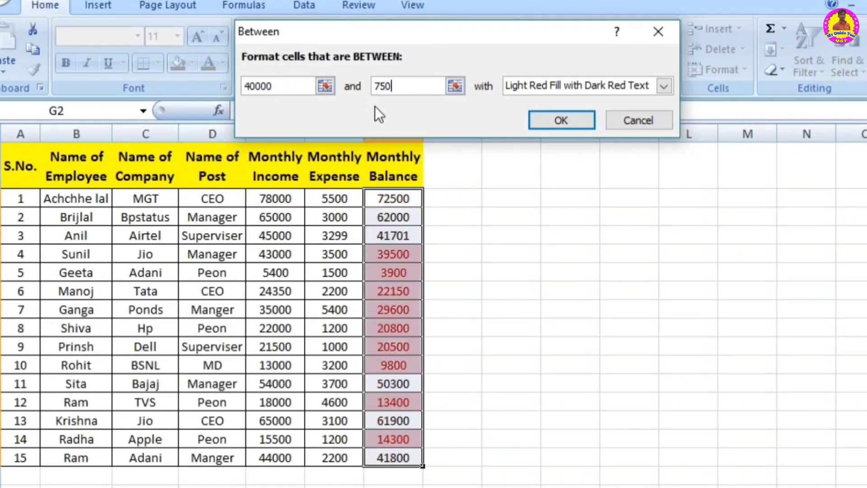
type("60000")
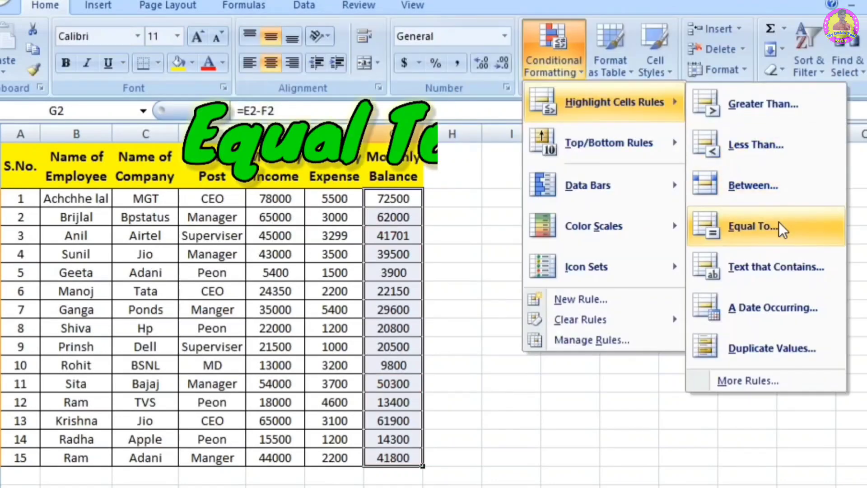
Step: Preview an Equal To highlight rule on the Monthly Balance values for 3900 and for 20800, then cancel it
left_click(754, 226)
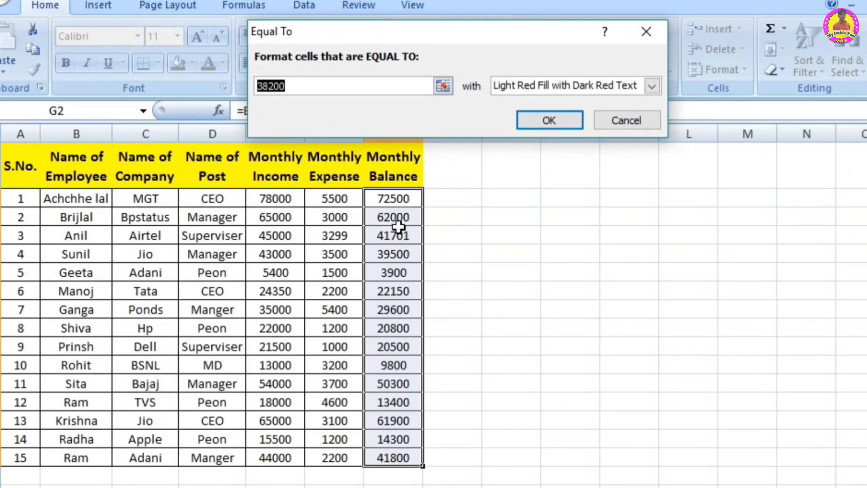
type("3900")
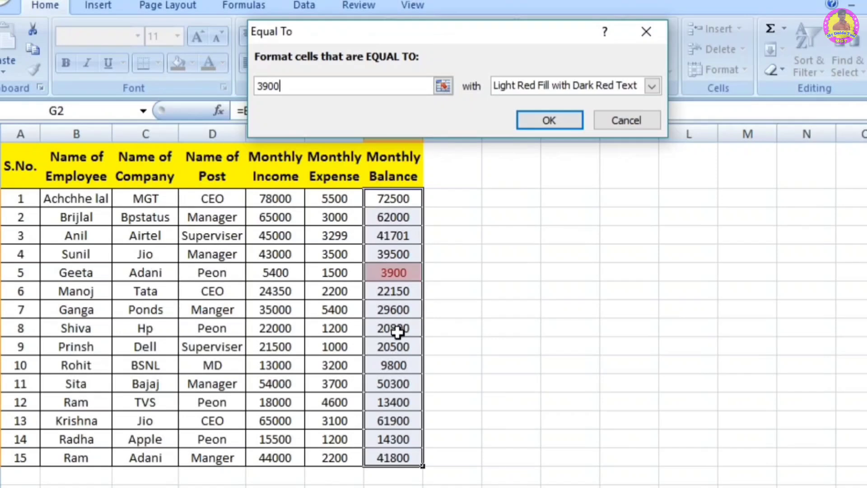
key("BackSpace")
key("BackSpace")
key("BackSpace")
key("BackSpace")
type("20800")
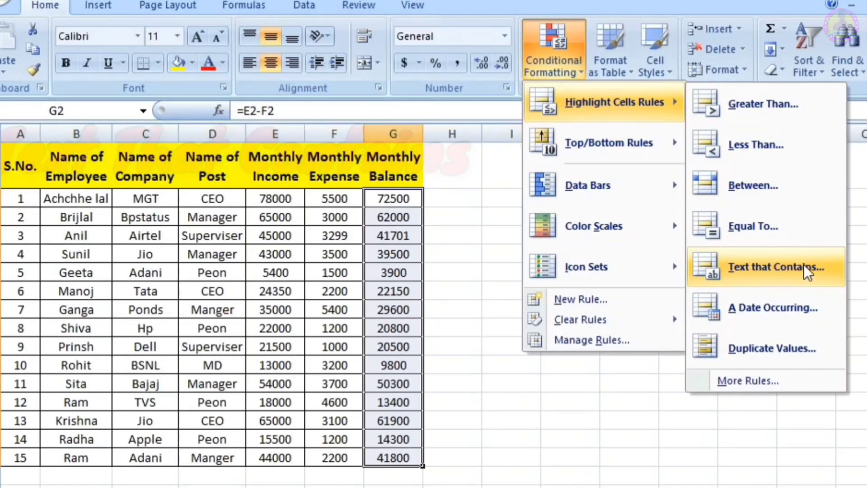
left_click(464, 259)
Step: Preview a Text That Contains highlight rule for "Ra" with Light Red Fill with Dark Red Text on the Name of Employee entries
left_click_drag(68, 198, 78, 452)
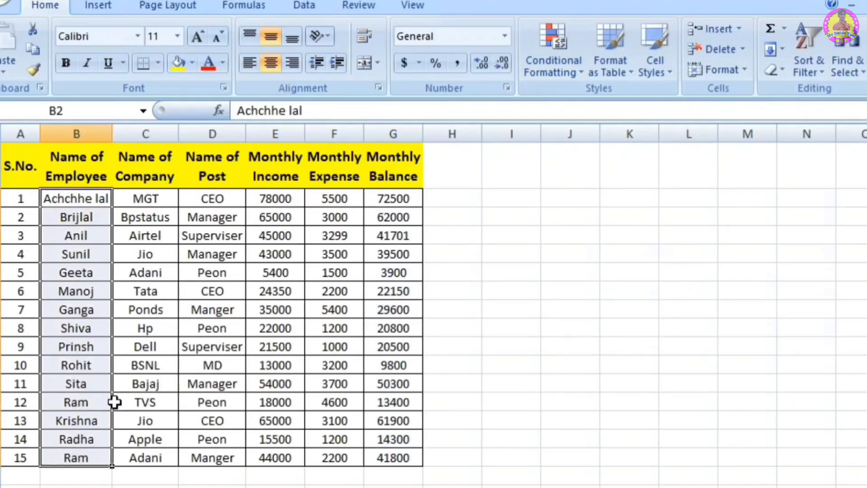
left_click(535, 56)
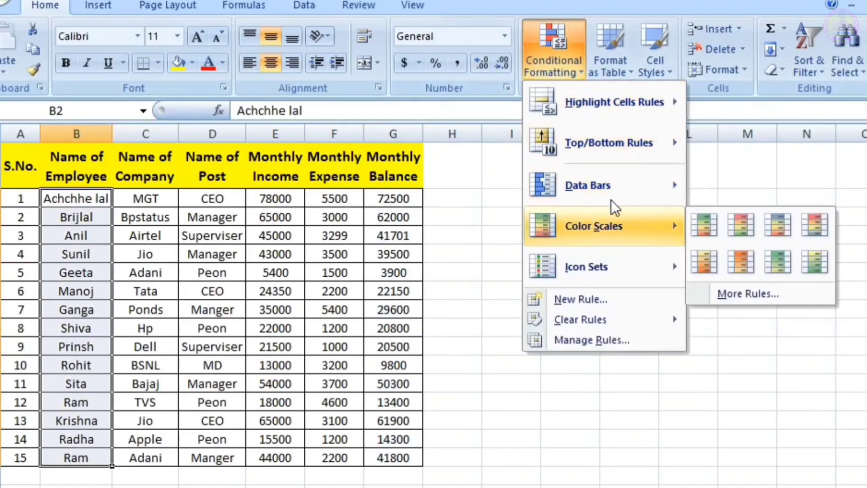
mouse_move(650, 97)
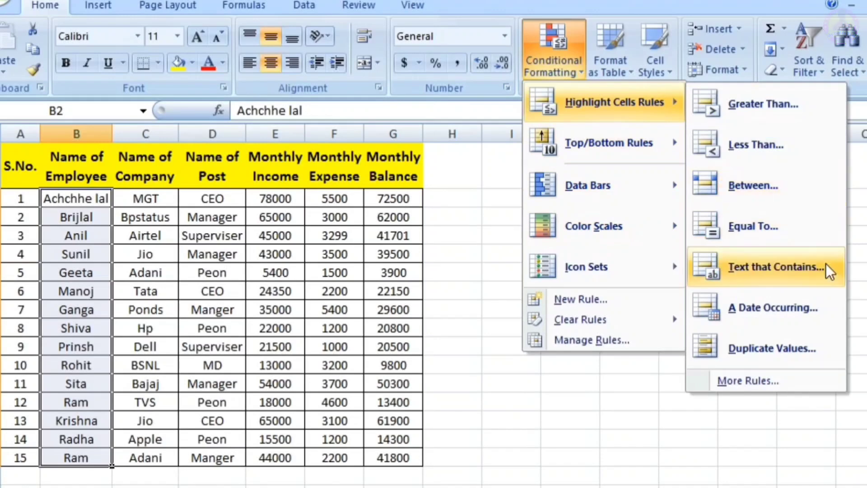
left_click(779, 271)
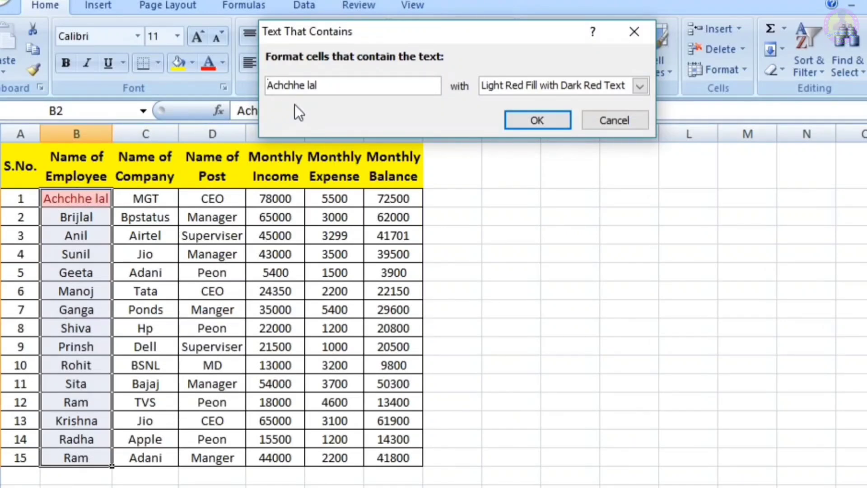
left_click(330, 86)
key("BackSpace")
key("BackSpace")
key("BackSpace")
key("BackSpace")
key("BackSpace")
key("BackSpace")
key("BackSpace")
key("BackSpace")
key("BackSpace")
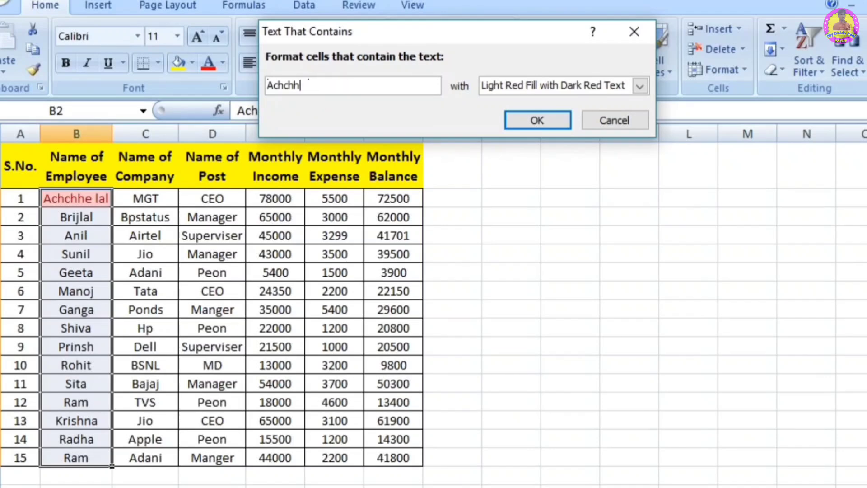
key("BackSpace")
key("BackSpace")
type("Ra")
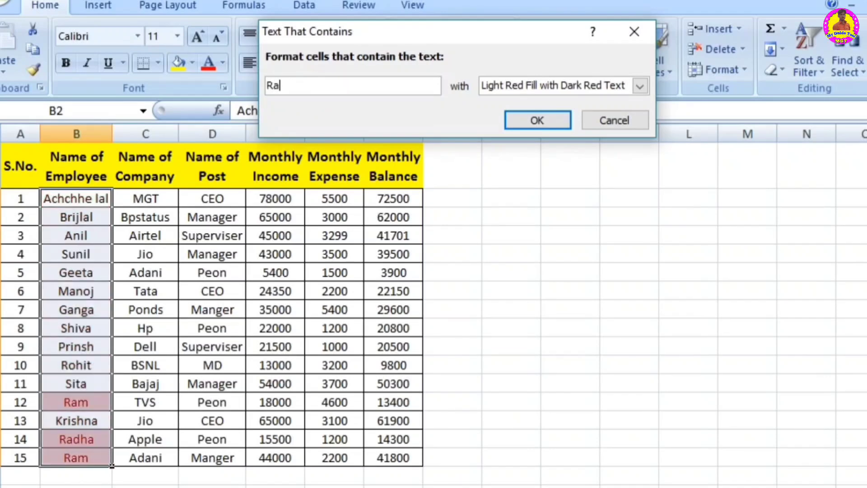
Step: Try the Text That Contains rule with "R" and two different employee first names, then cancel it
key("BackSpace")
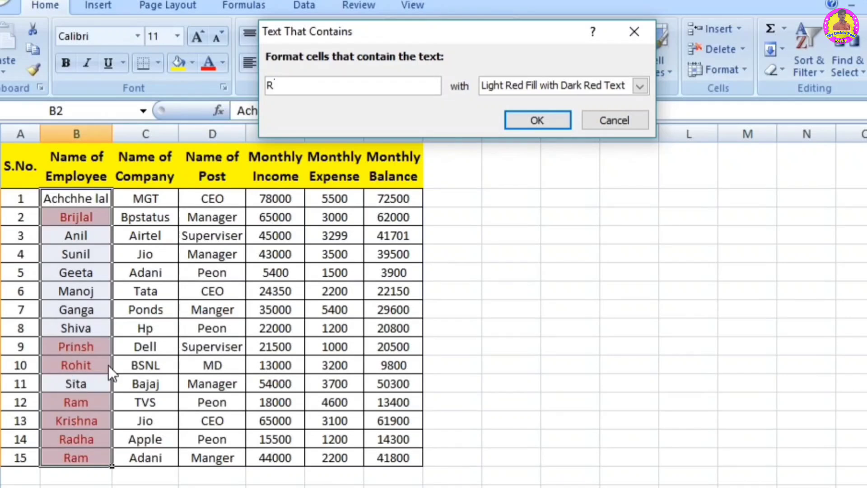
type("am")
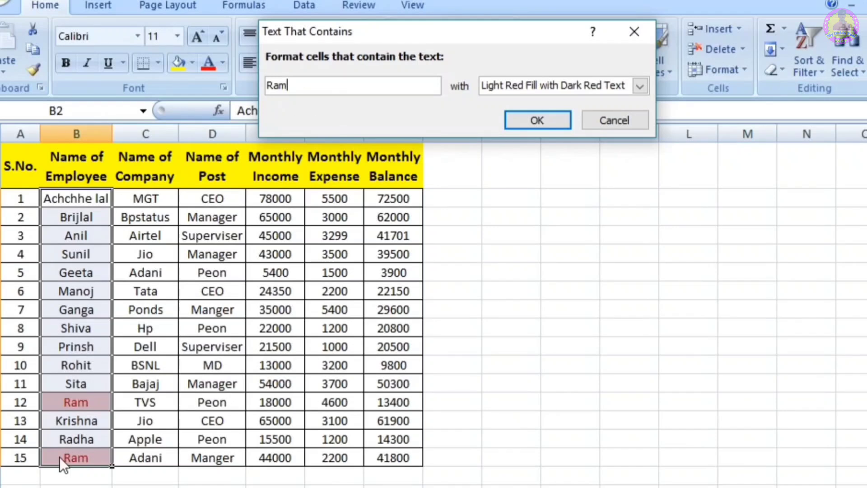
key("BackSpace")
key("BackSpace")
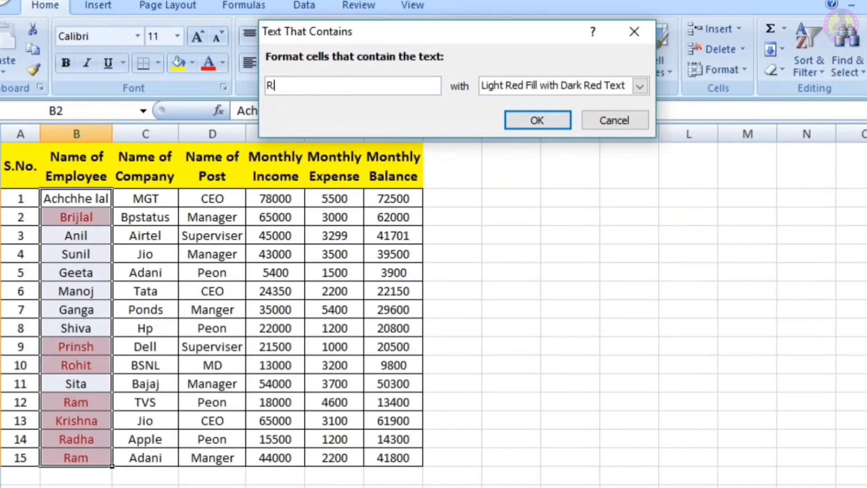
key("BackSpace")
type("sita")
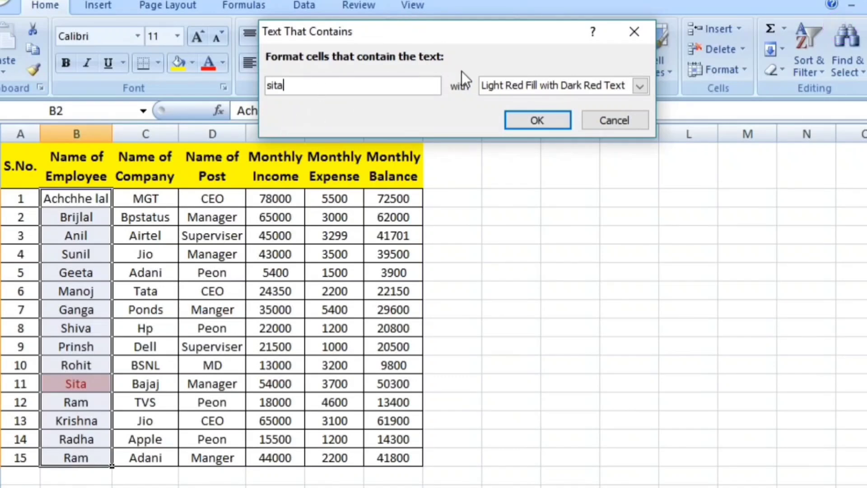
left_click(604, 117)
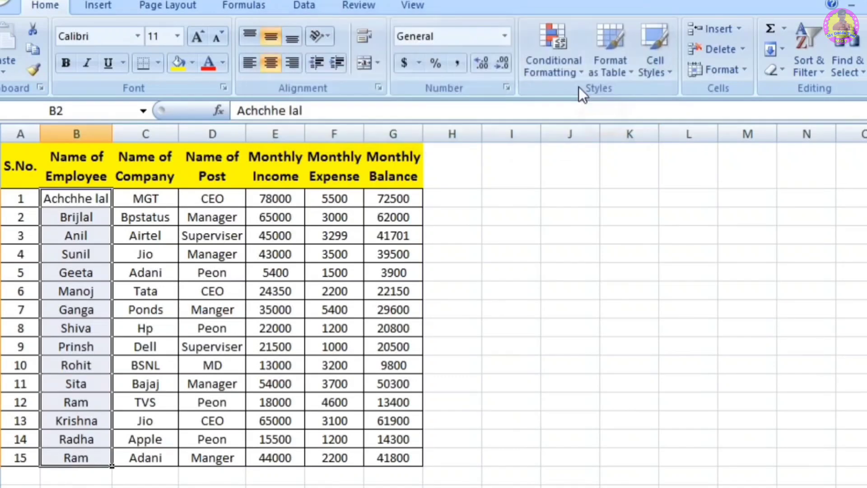
left_click(559, 53)
mouse_move(606, 91)
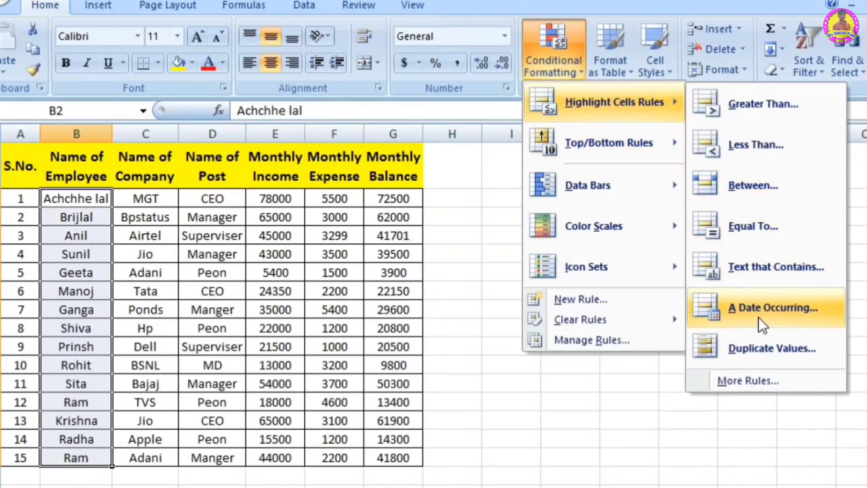
left_click(515, 370)
Step: Enter the heading "date" in cell I1
left_click(519, 186)
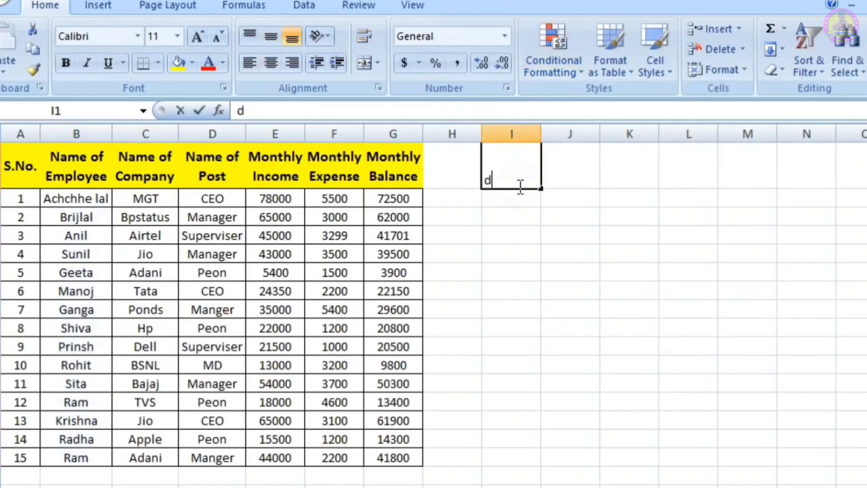
type("date")
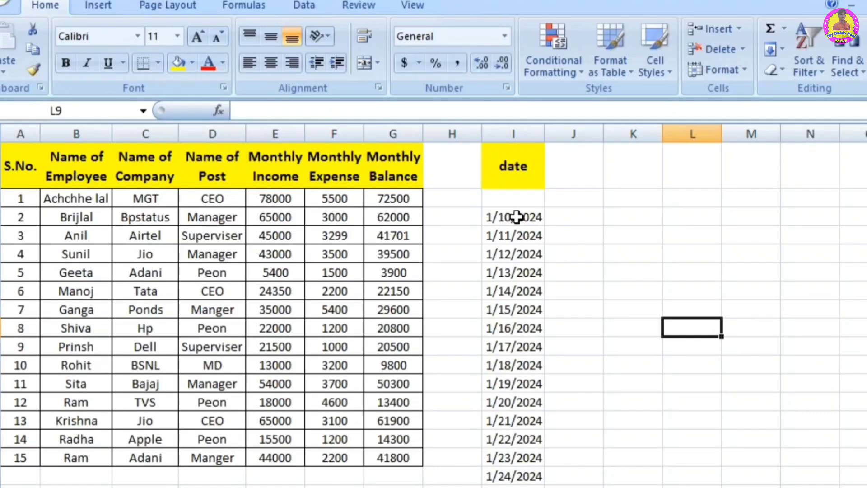
Step: Preview an A Date Occurring highlight rule with Light Red Fill with Dark Red Text on the date column from I3 down, for Yesterday and Today
left_click_drag(514, 217, 508, 485)
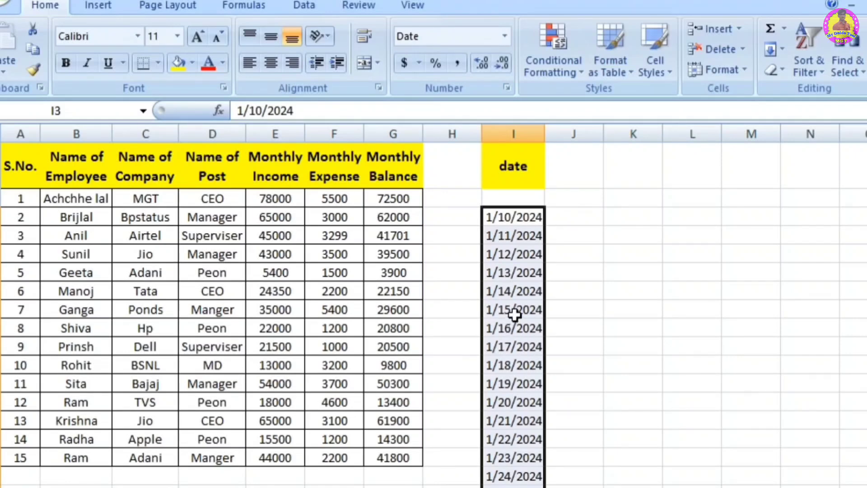
left_click(554, 53)
mouse_move(600, 119)
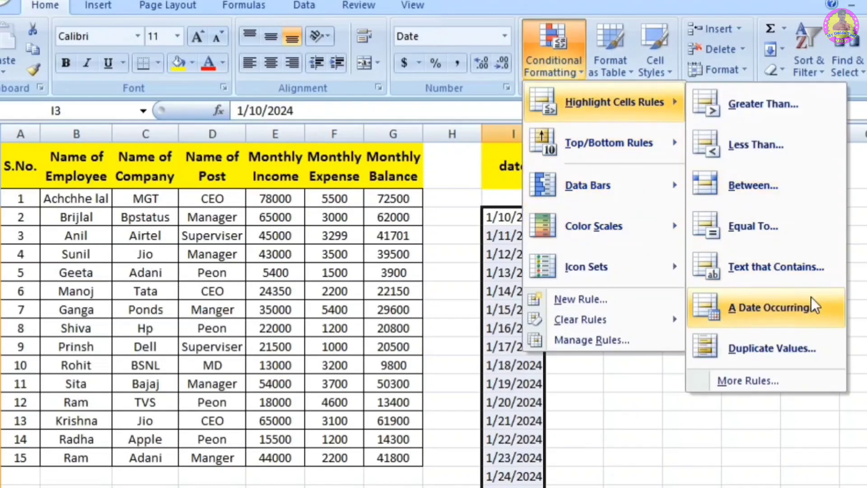
left_click(777, 308)
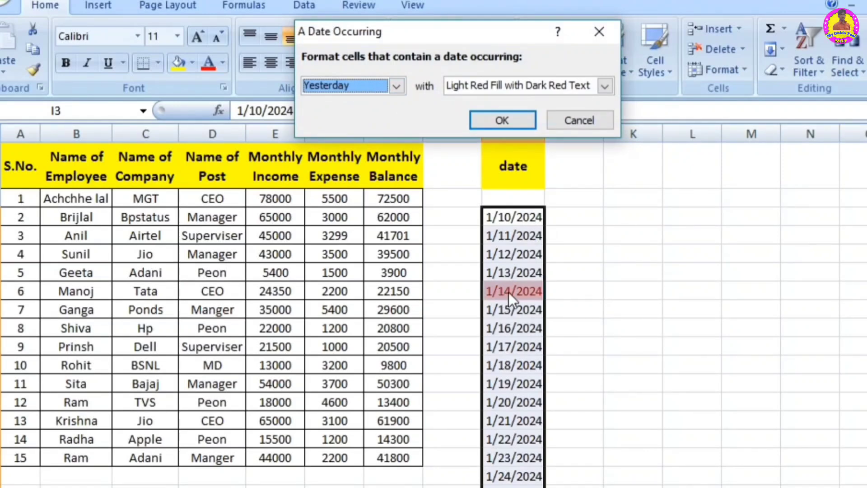
left_click(397, 88)
left_click(359, 112)
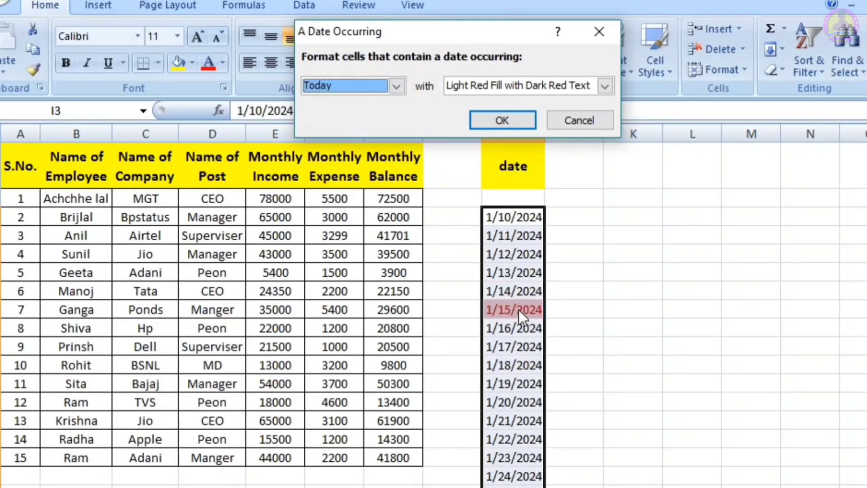
Step: Preview the date rule with the periods In the last 7 days, Yesterday and Next week
left_click(397, 88)
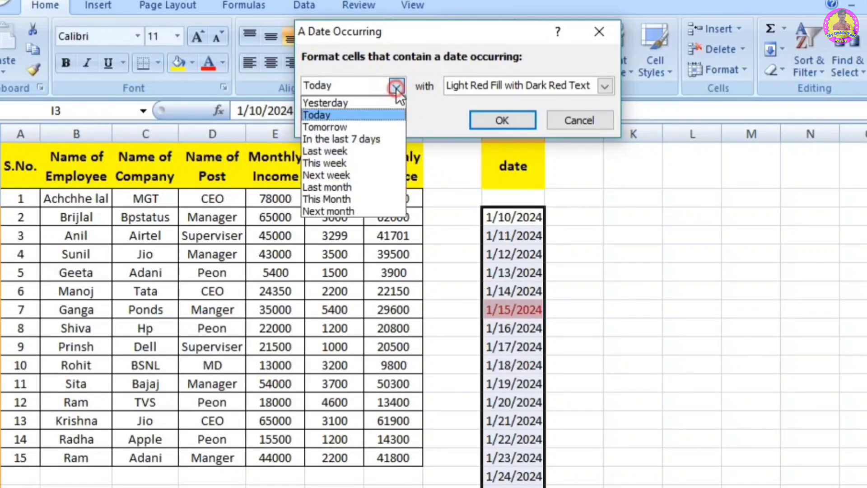
left_click(361, 139)
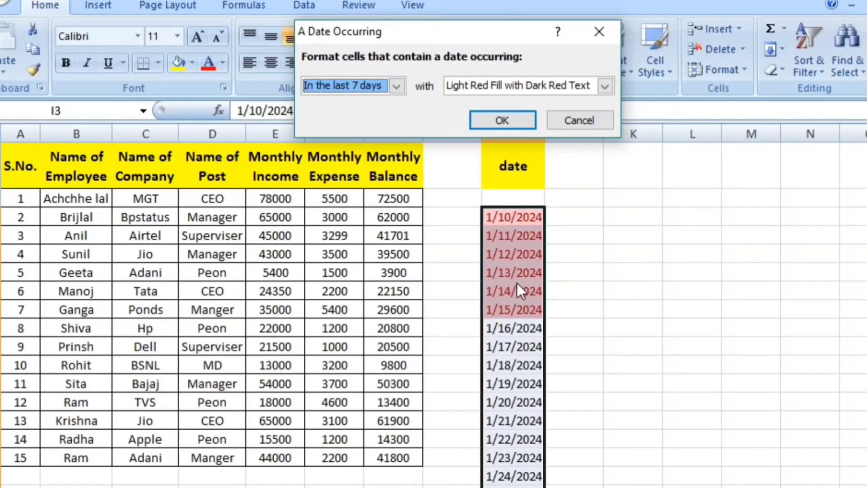
left_click(397, 86)
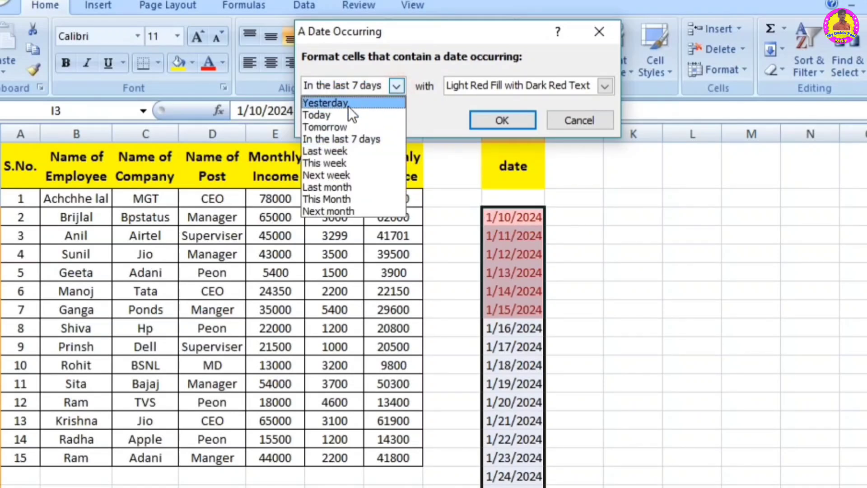
left_click(348, 106)
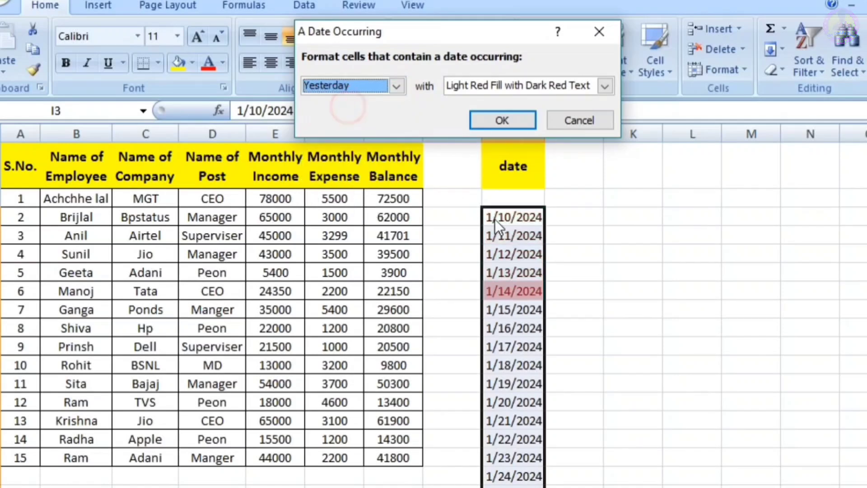
left_click(396, 88)
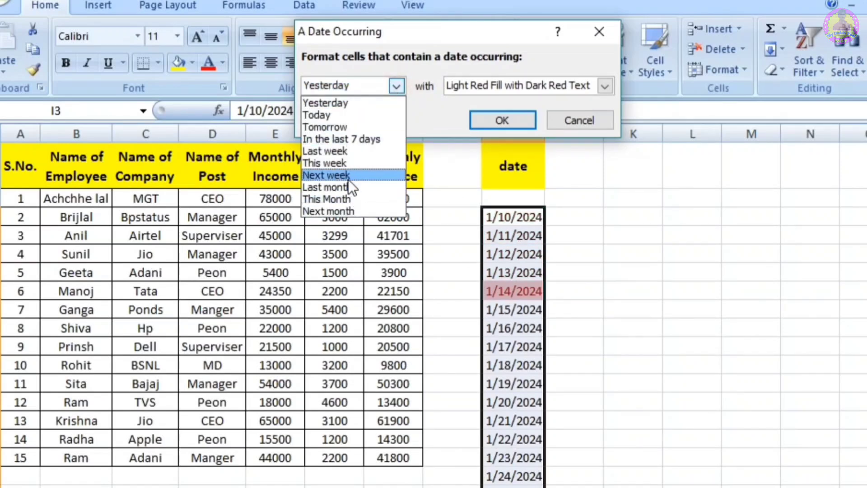
left_click(348, 179)
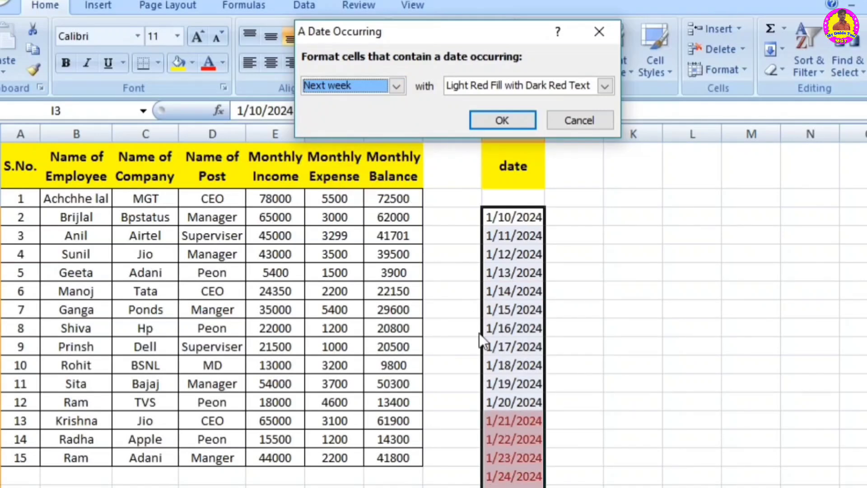
Step: Preview the date rule with the periods Last month, Today and Last week, then cancel the rule
left_click(397, 87)
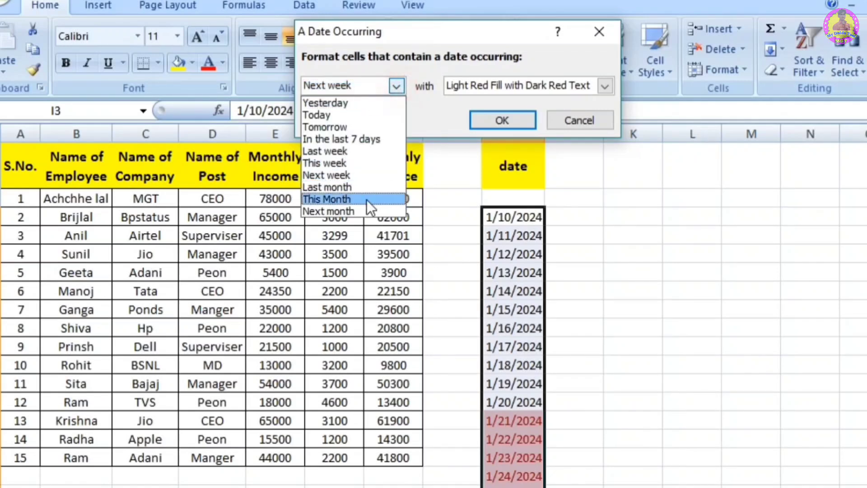
left_click(362, 188)
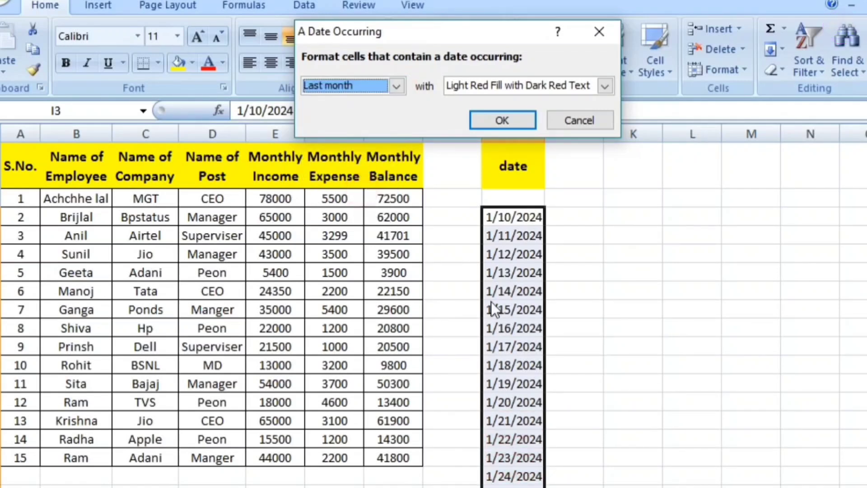
left_click(398, 86)
left_click(367, 116)
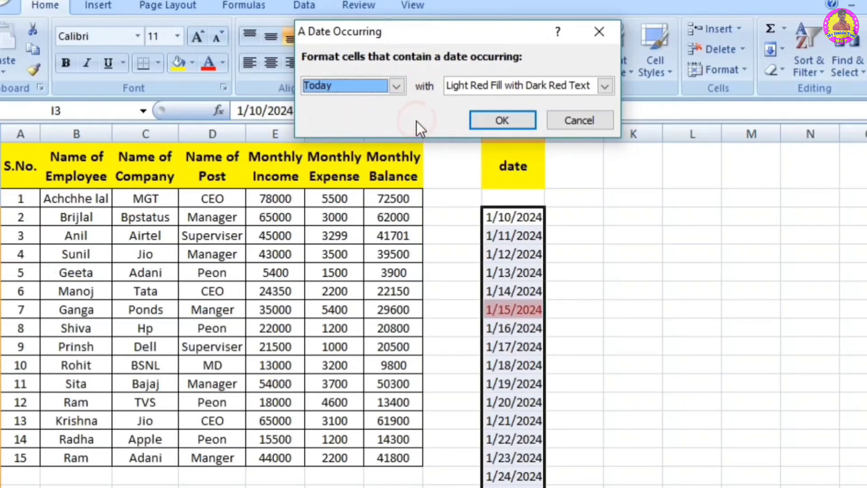
left_click(397, 85)
left_click(359, 151)
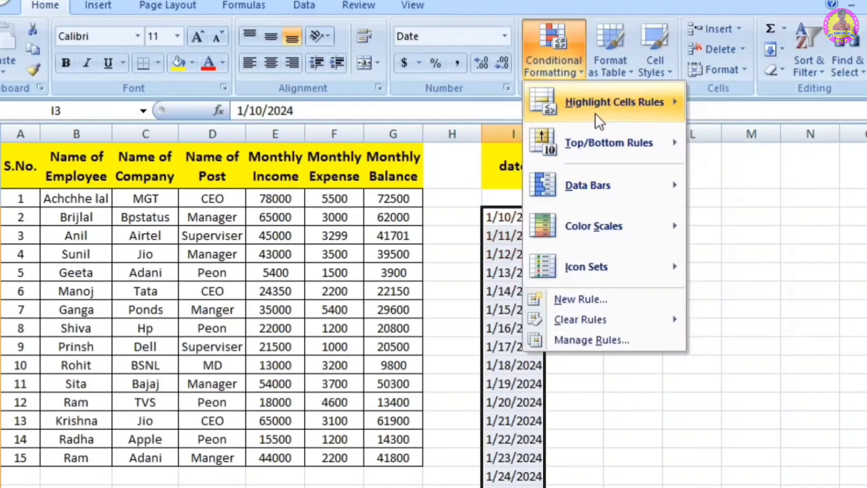
mouse_move(595, 113)
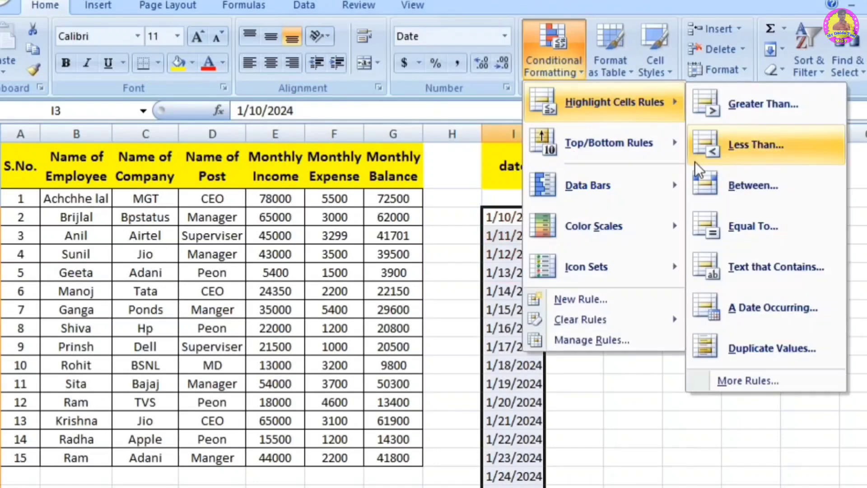
left_click(460, 238)
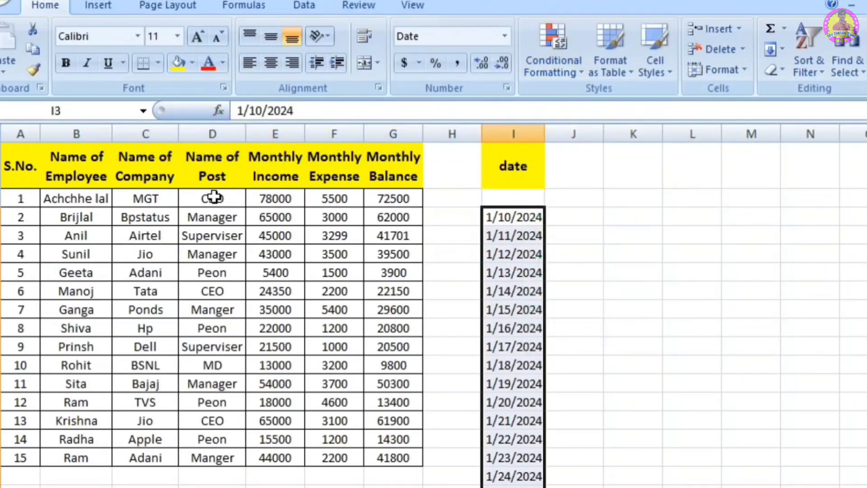
Step: Preview a Duplicate Values highlight rule with Light Red Fill with Dark Red Text on the Name of Post entries D2:D16
left_click_drag(195, 198, 204, 457)
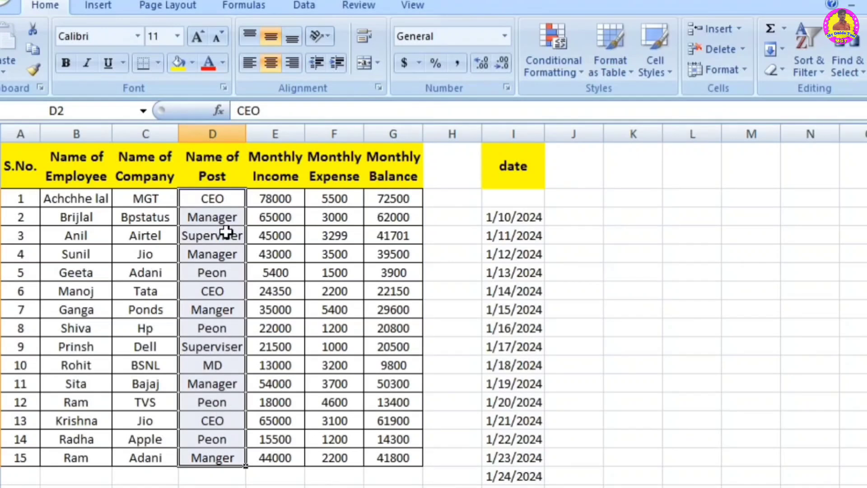
left_click(565, 64)
mouse_move(608, 101)
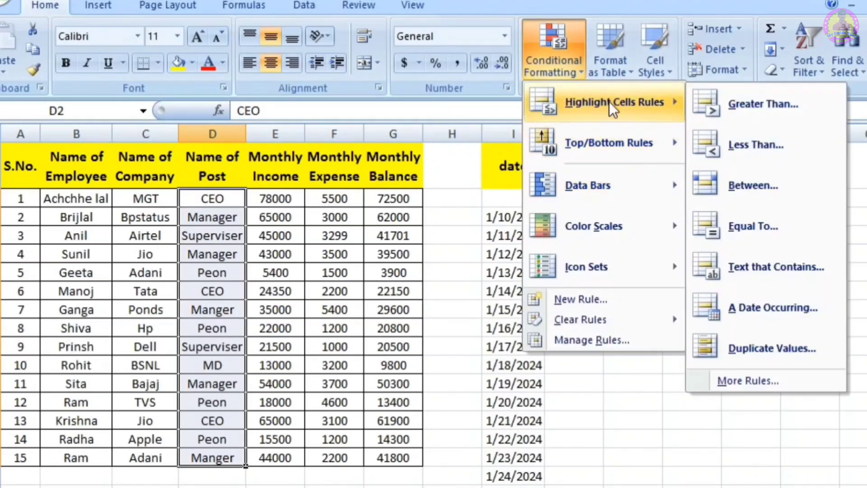
left_click(773, 338)
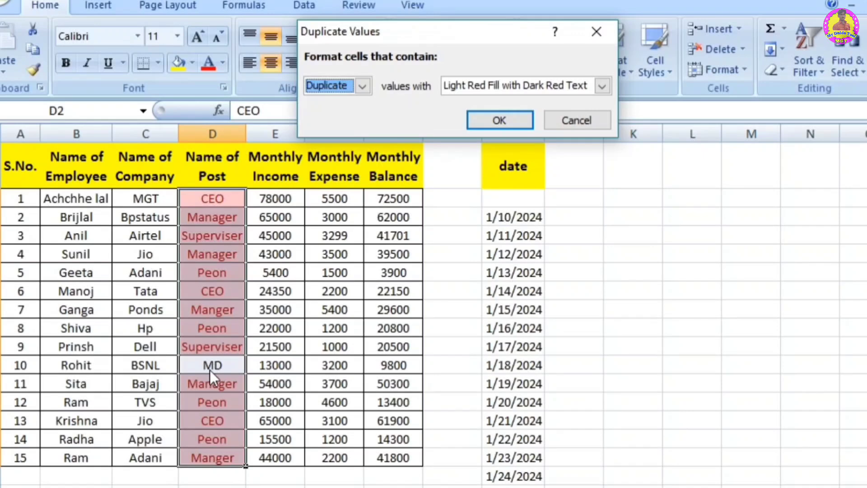
Step: Preview the rule for Unique values, look over the format choices and cancel the rule
left_click(362, 86)
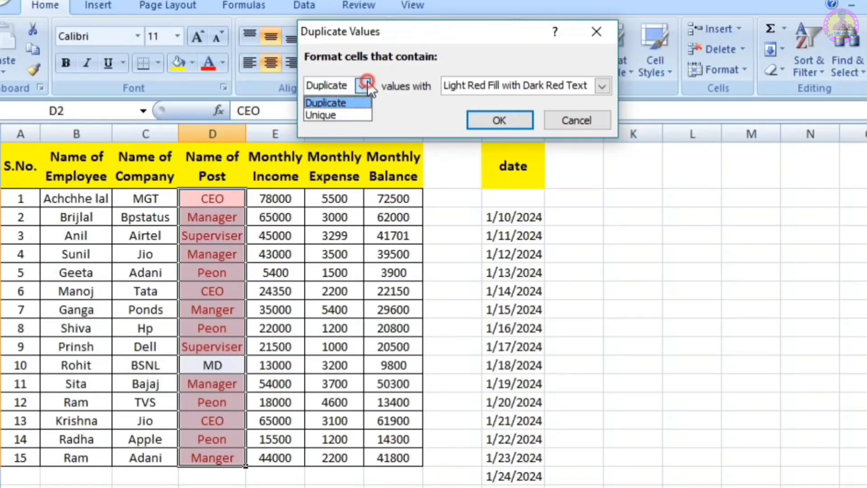
left_click(333, 115)
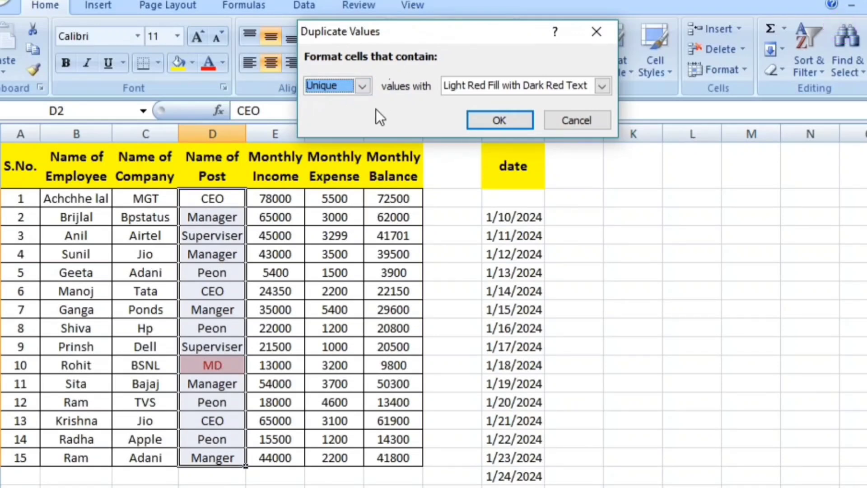
left_click(517, 89)
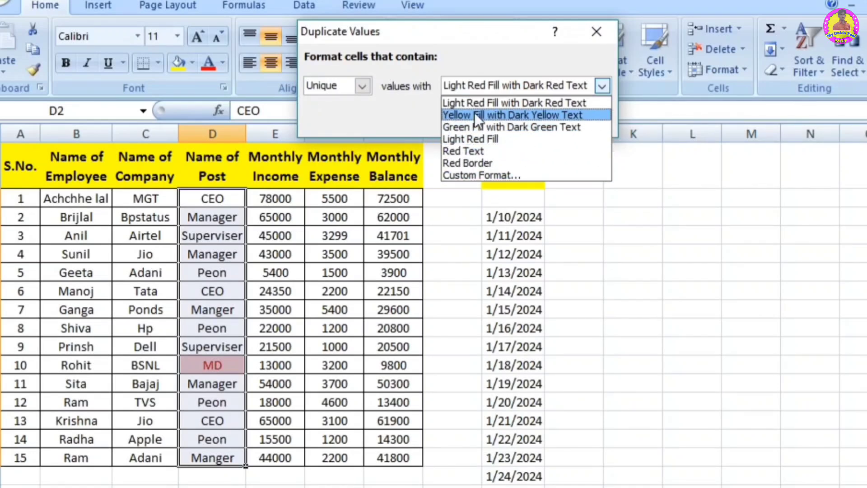
left_click(429, 109)
left_click(582, 120)
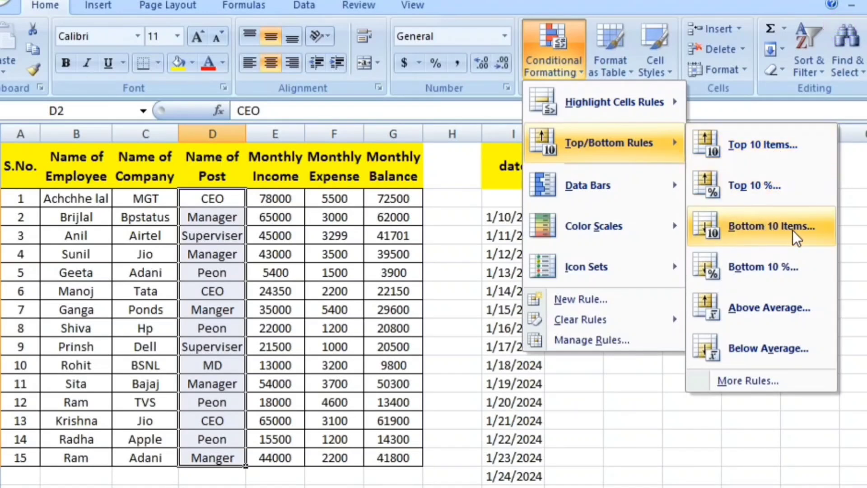
left_click(460, 339)
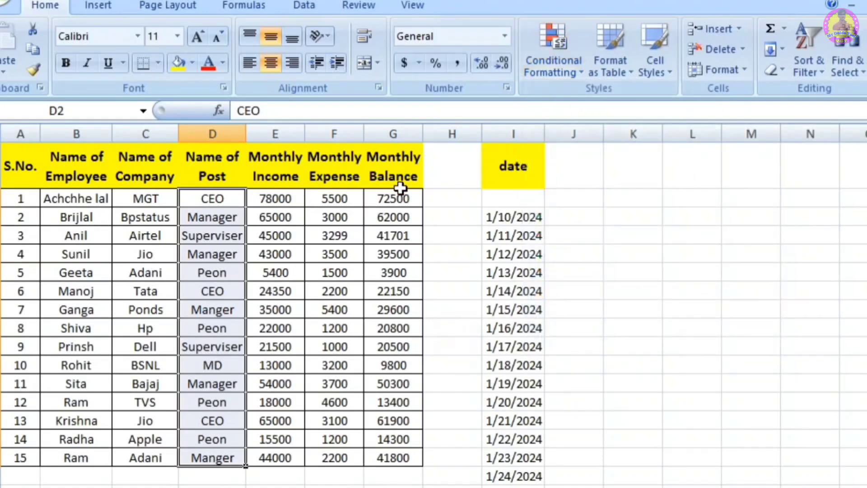
Step: Preview a Top 10 Items rule with Light Red Fill with Dark Red Text on Monthly Balance G2:G16, lowering the number of items to 3
left_click_drag(368, 198, 390, 454)
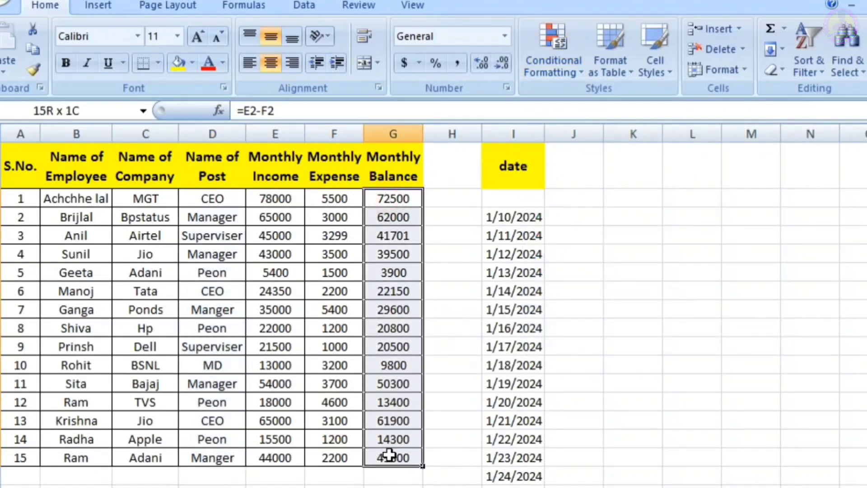
left_click(554, 64)
mouse_move(613, 148)
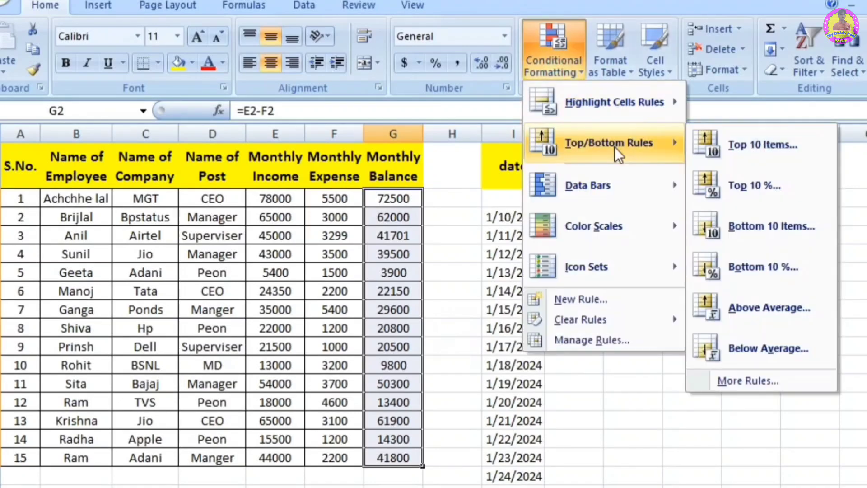
left_click(750, 152)
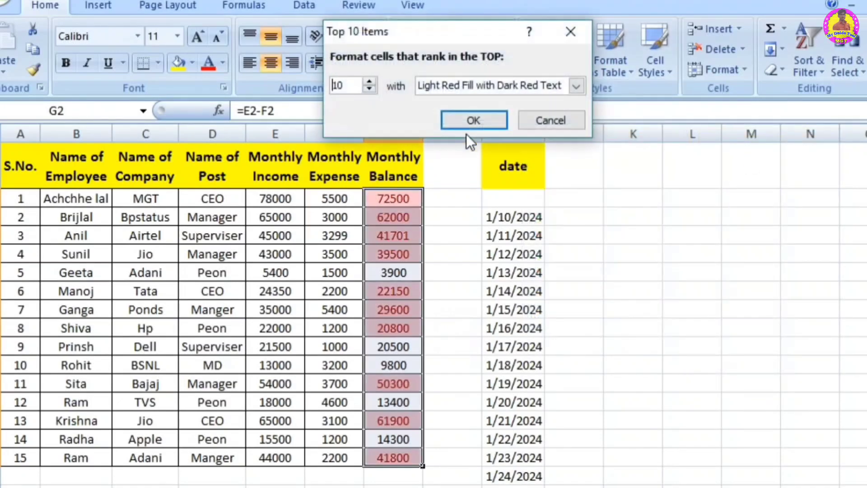
left_click(347, 87)
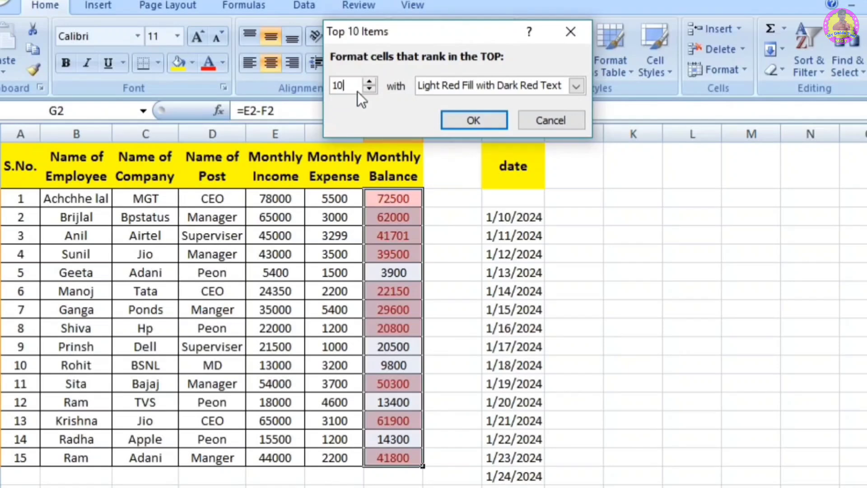
left_click(370, 88)
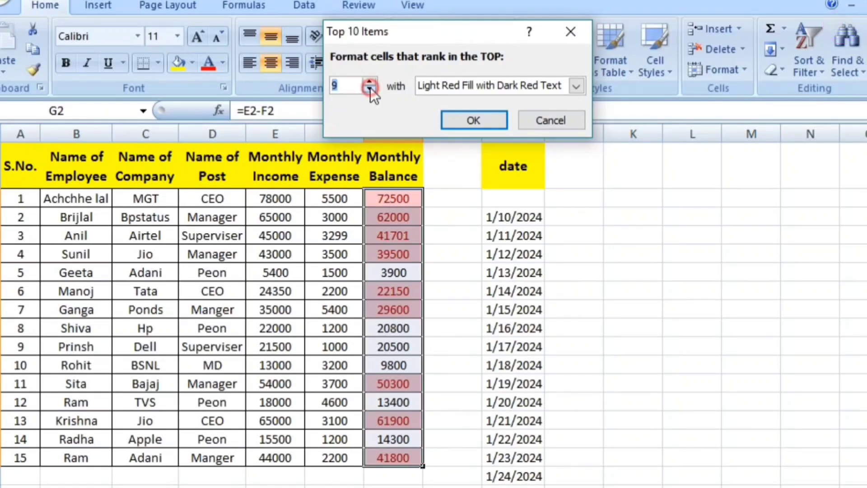
left_click(370, 88)
left_click(370, 89)
left_click(370, 89)
left_click(370, 88)
left_click(371, 89)
left_click(370, 89)
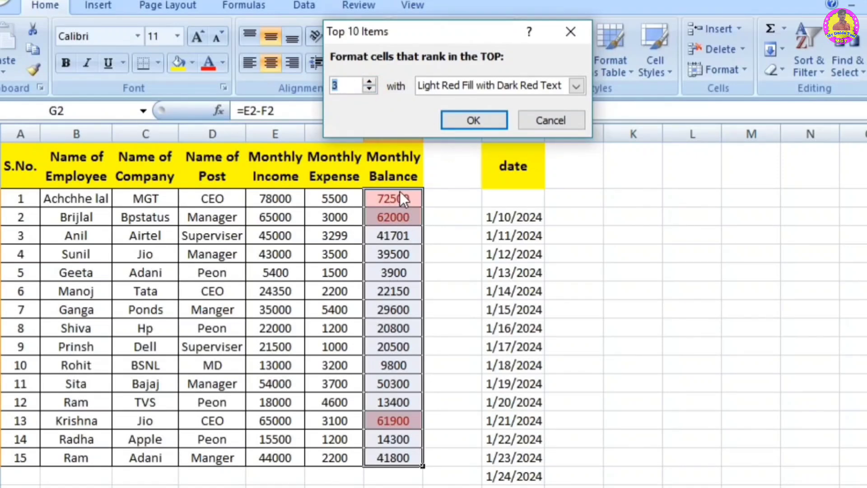
Step: Preview the top-ranking rule with 5 items, look over the format choices and dismiss the rule
left_click(373, 88)
left_click(368, 82)
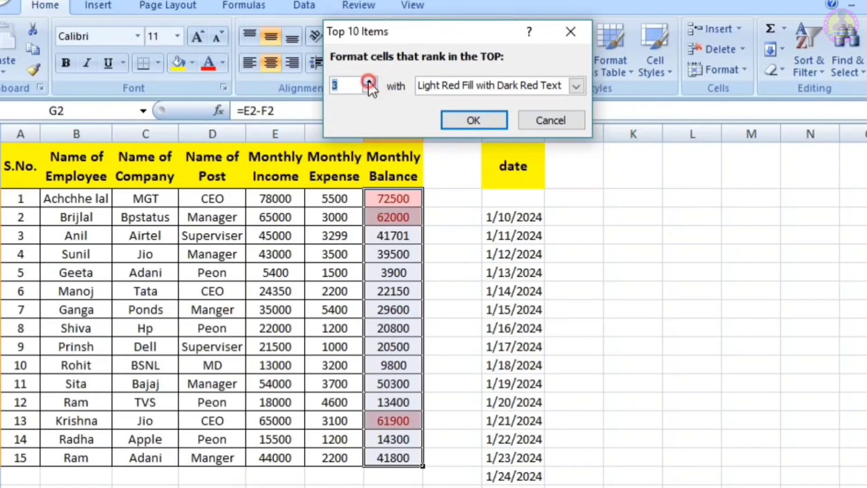
left_click(368, 81)
left_click(368, 80)
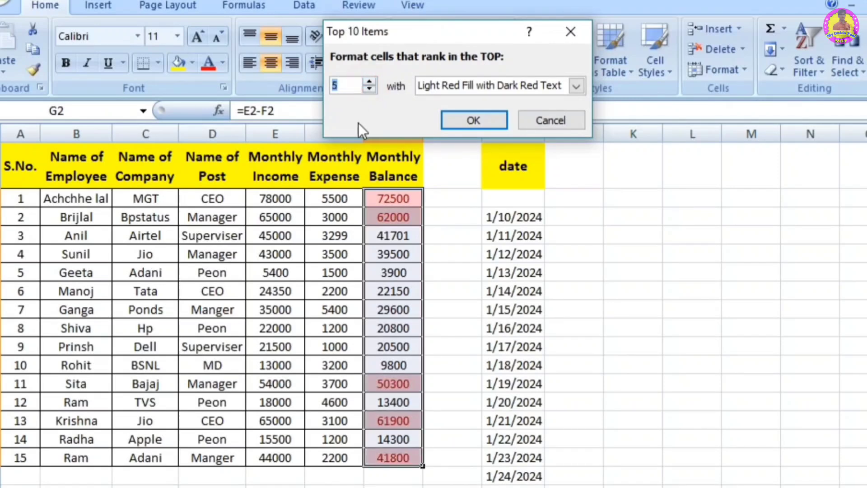
left_click(343, 89)
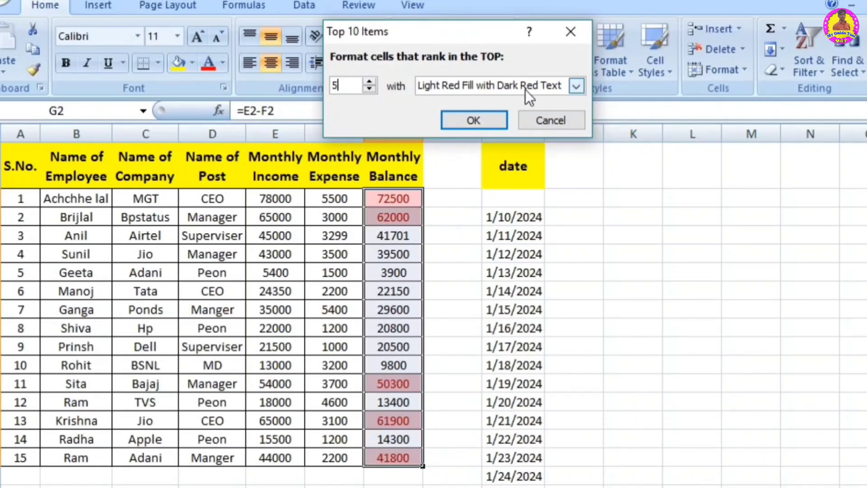
left_click(575, 85)
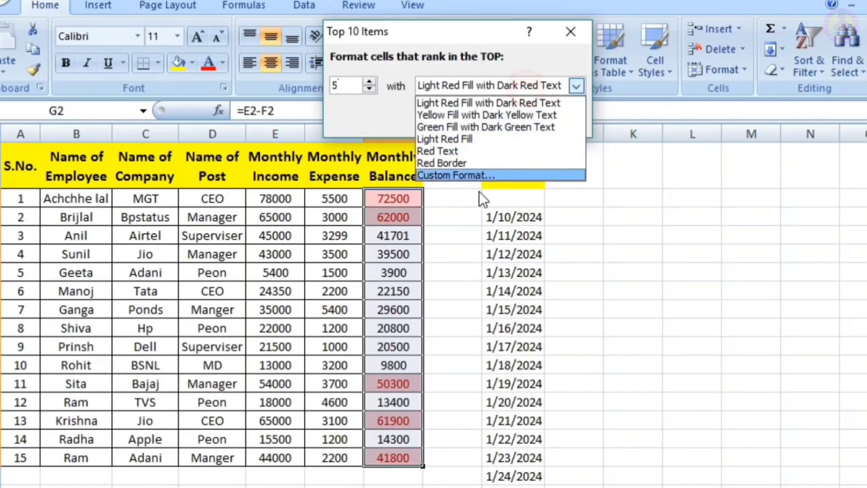
left_click(387, 116)
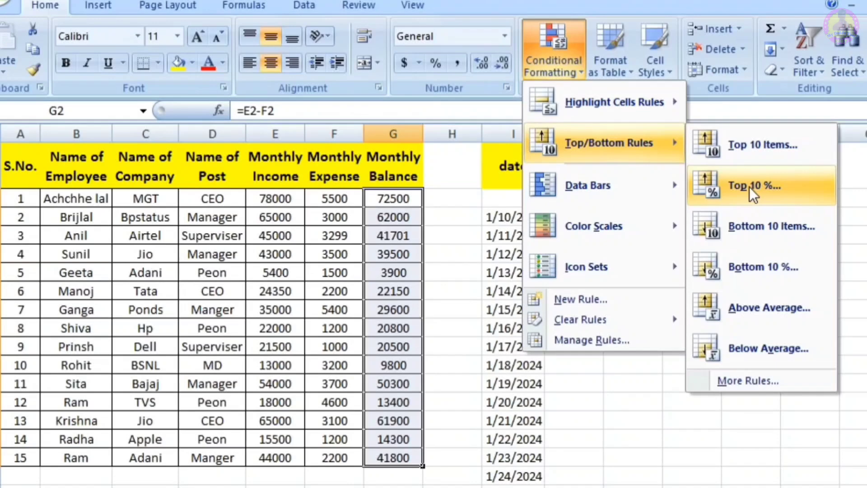
Step: Preview a Top 10 % rule with Light Red Fill with Dark Red Text on the Monthly Balance values, raising the percentage to 50
left_click(781, 190)
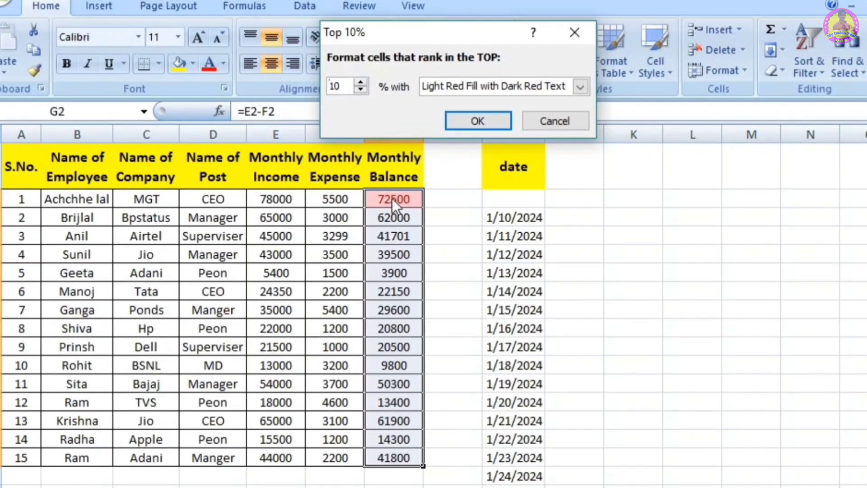
left_click(364, 83)
left_click(364, 82)
left_click(364, 82)
left_click(364, 83)
left_click(364, 83)
left_click(363, 83)
left_click(364, 82)
left_click(364, 83)
left_click(364, 83)
left_click(364, 82)
left_click(363, 83)
left_click(364, 83)
left_click(364, 82)
left_click(364, 82)
left_click(364, 82)
left_click(363, 83)
left_click(364, 83)
left_click(364, 83)
left_click(364, 83)
left_click(363, 82)
left_click(364, 83)
left_click(364, 82)
left_click(364, 83)
left_click(364, 83)
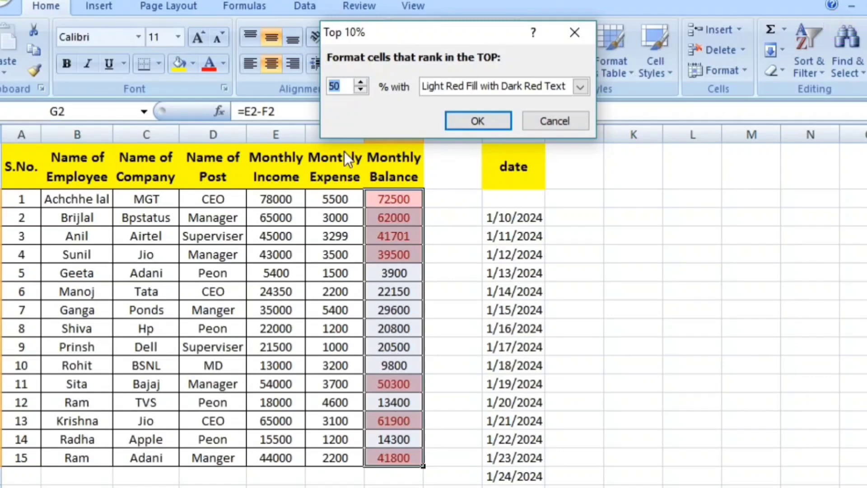
Step: Preview the top percentage rule at 20 %, then cancel it
type("20")
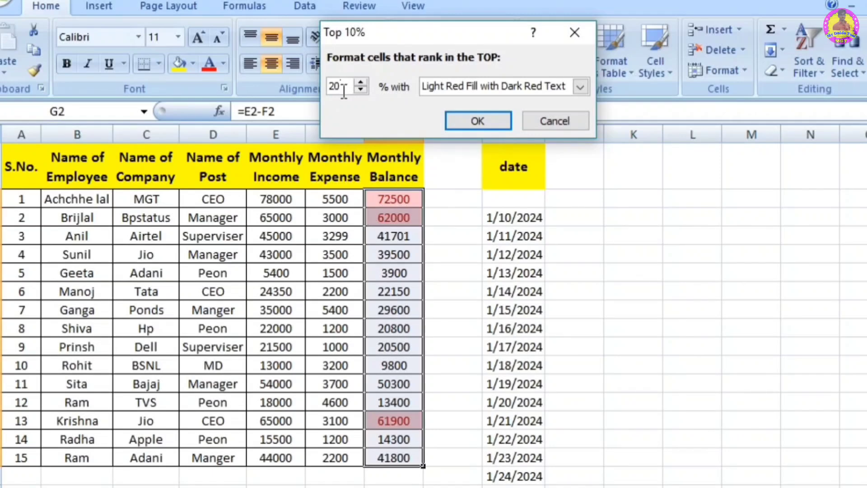
left_click(483, 86)
left_click(379, 112)
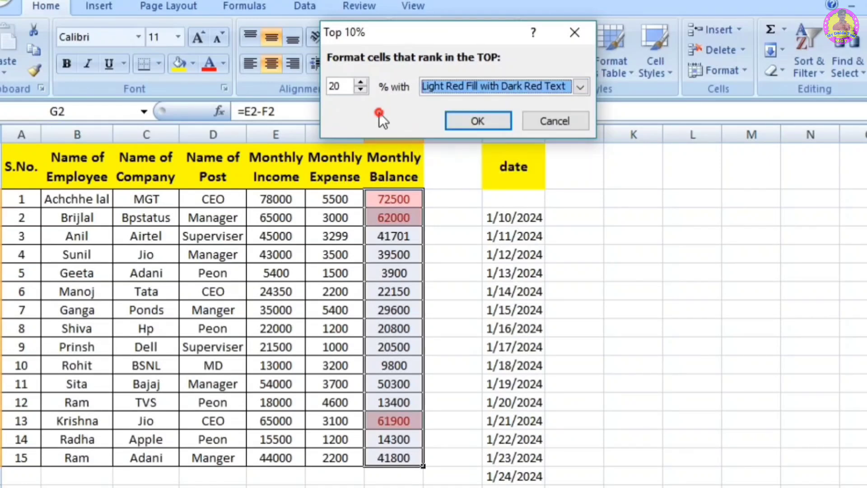
left_click(559, 118)
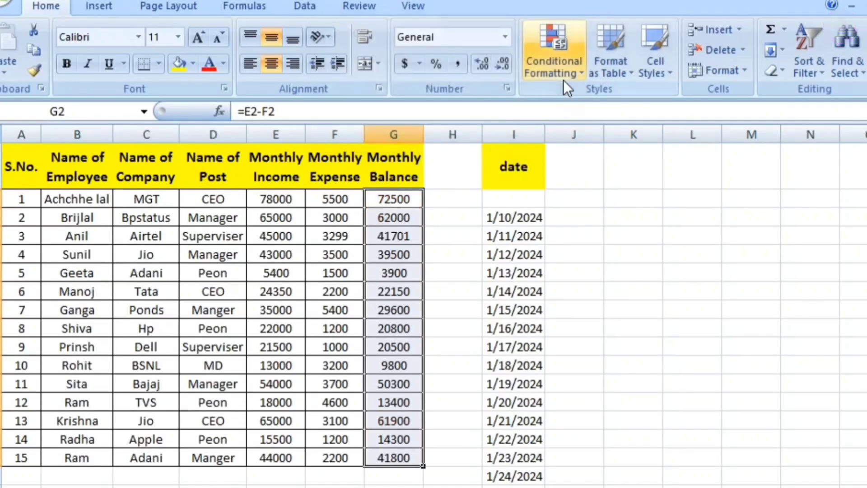
Step: Preview a Bottom 10 Items rule with Light Red Fill with Dark Red Text on the Monthly Balance values, with 4 and 5 items
left_click(562, 79)
mouse_move(587, 145)
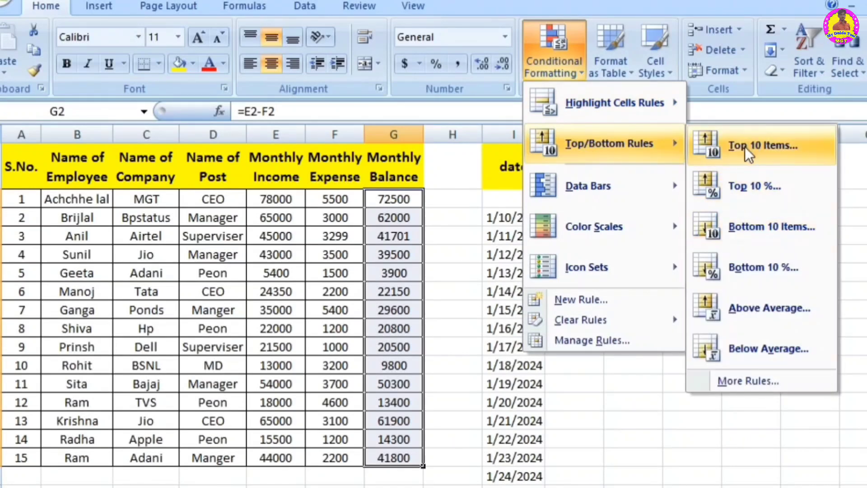
left_click(744, 228)
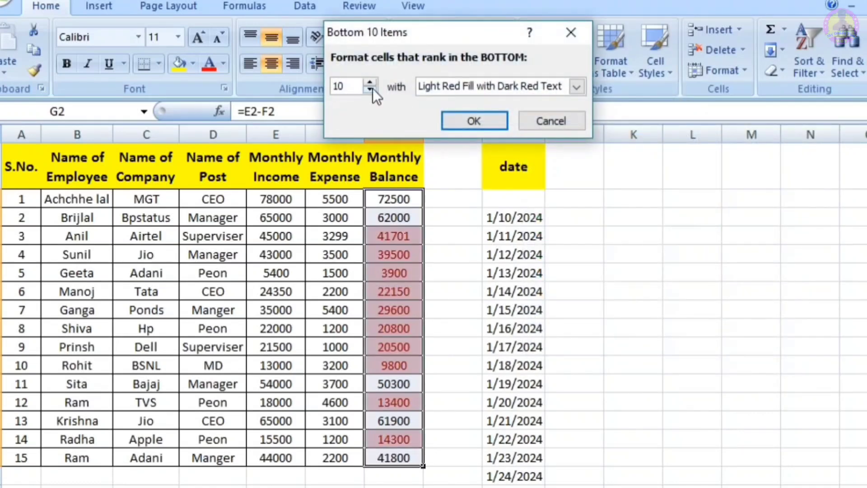
left_click(371, 90)
left_click(371, 90)
left_click(371, 91)
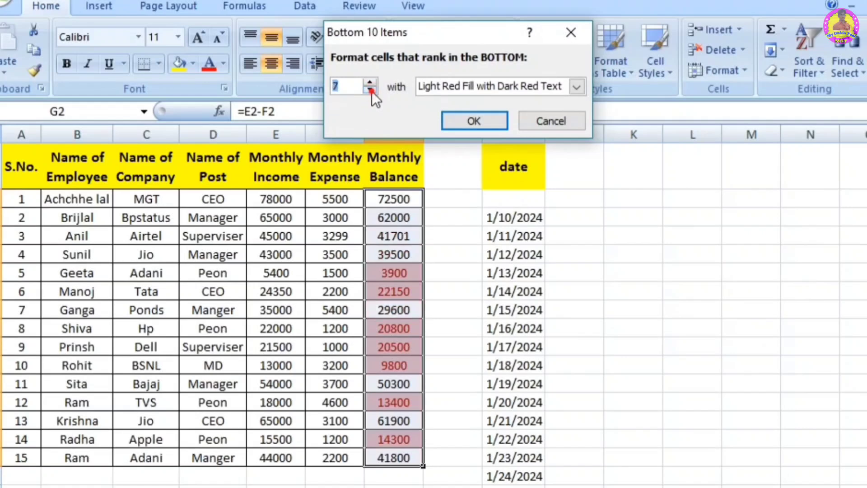
left_click(371, 90)
left_click(371, 91)
left_click(371, 91)
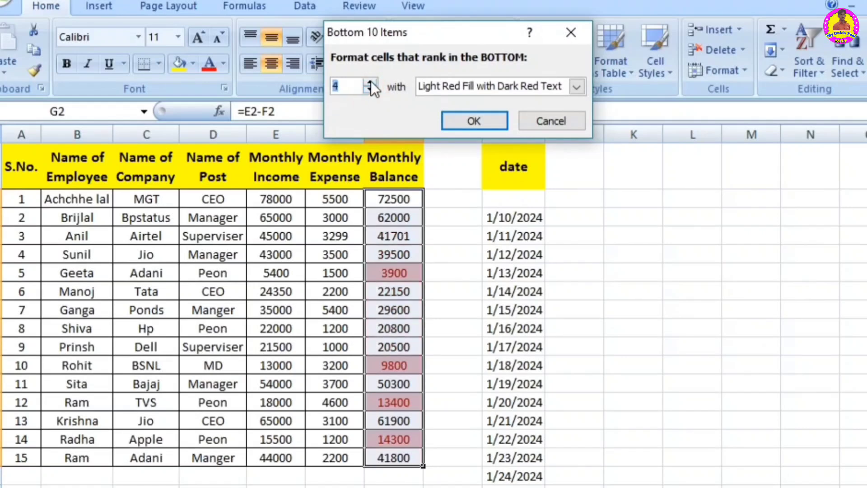
left_click(370, 81)
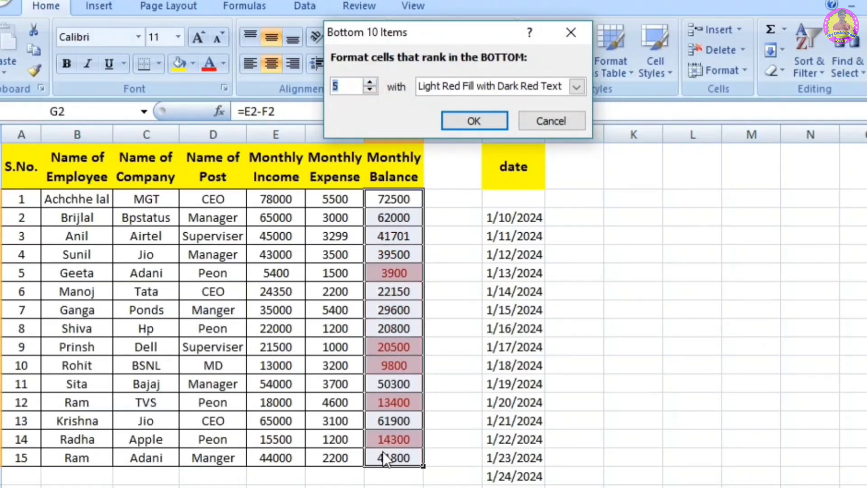
Step: Preview the bottom-ranking rule for 4 items with Yellow Fill with Dark Yellow Text, then cancel it
left_click(370, 90)
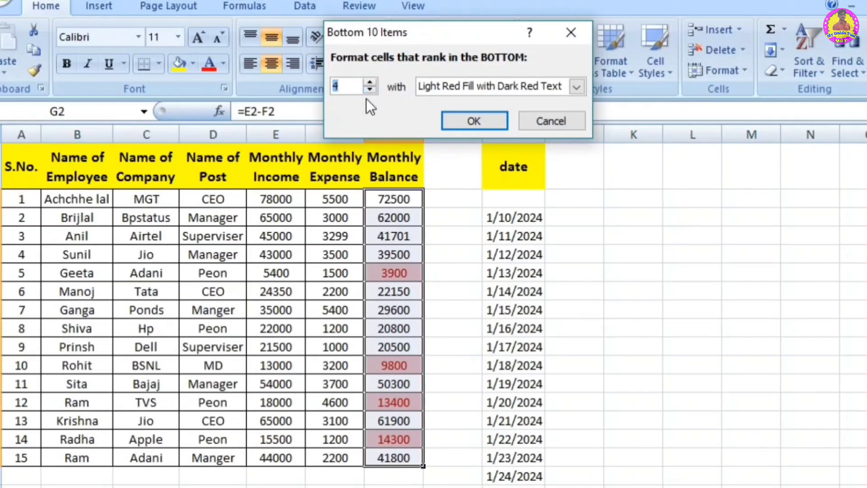
left_click(449, 88)
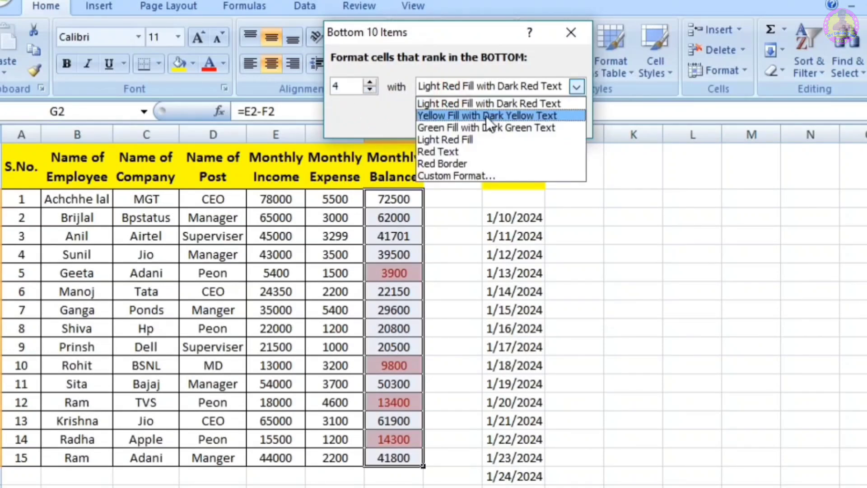
left_click(486, 116)
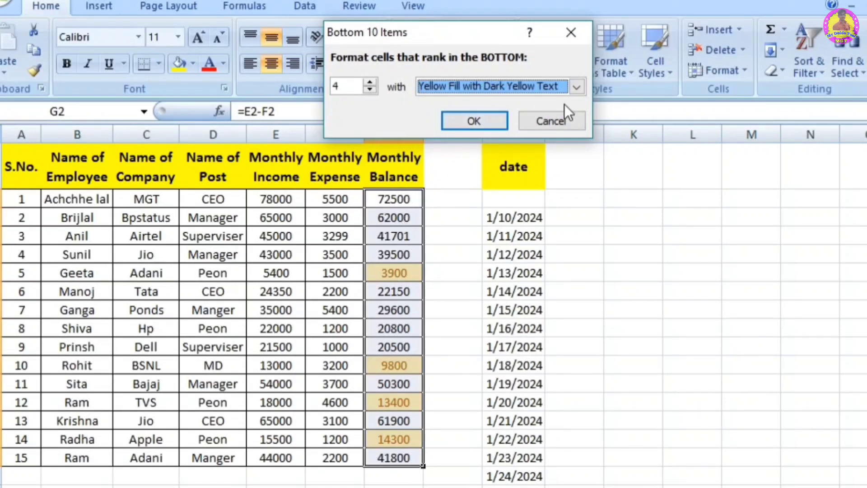
left_click(547, 120)
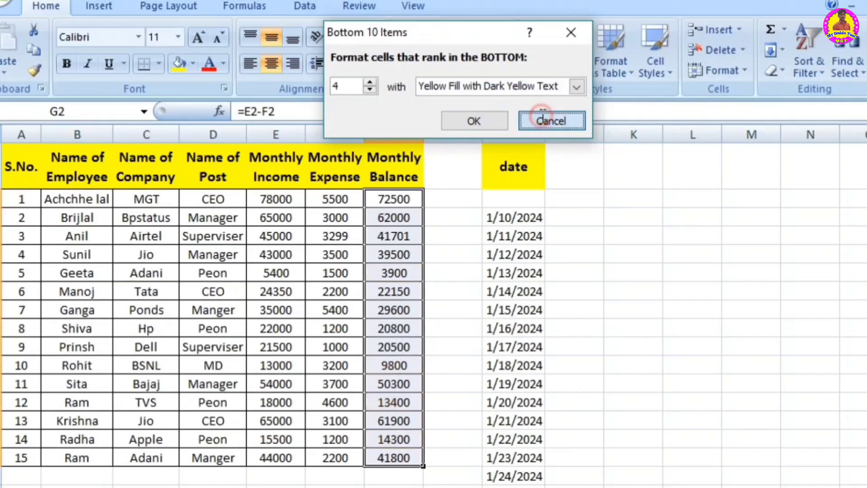
Step: Preview a Bottom 10 % rule with Light Red Fill with Dark Red Text on the Monthly Balance values at 15 and 20 %, then cancel it
left_click(562, 60)
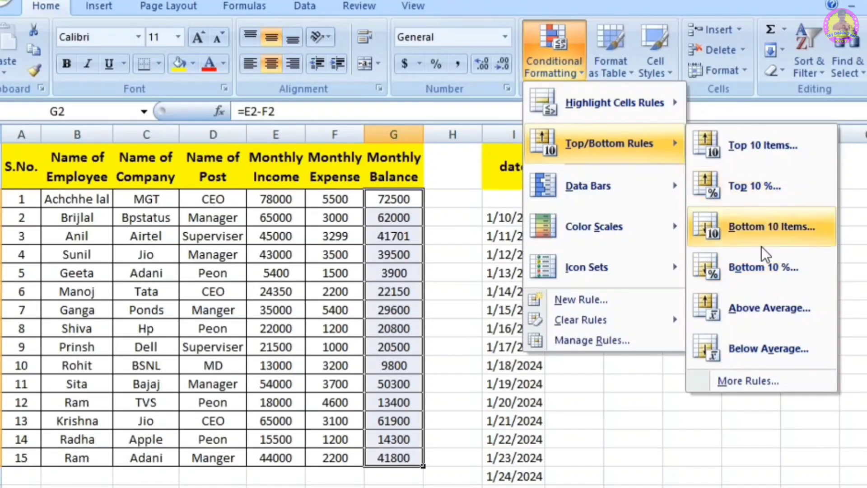
left_click(759, 273)
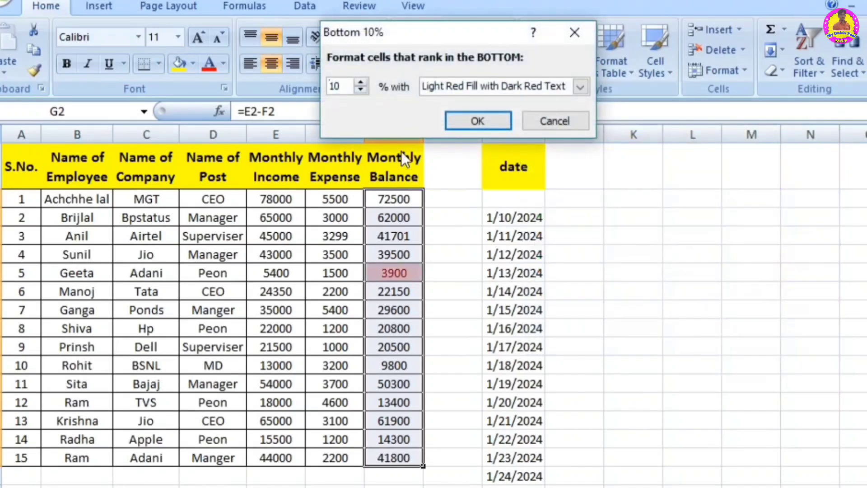
left_click(361, 90)
left_click(361, 90)
left_click(361, 90)
left_click(361, 91)
left_click(361, 90)
left_click(361, 83)
left_click(361, 82)
left_click(361, 82)
left_click(361, 82)
left_click(361, 82)
left_click(361, 82)
left_click(362, 82)
left_click(362, 83)
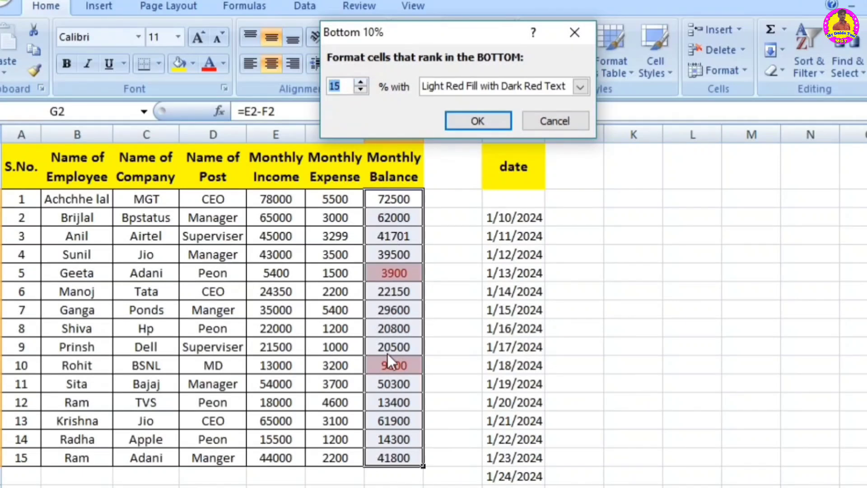
left_click(362, 77)
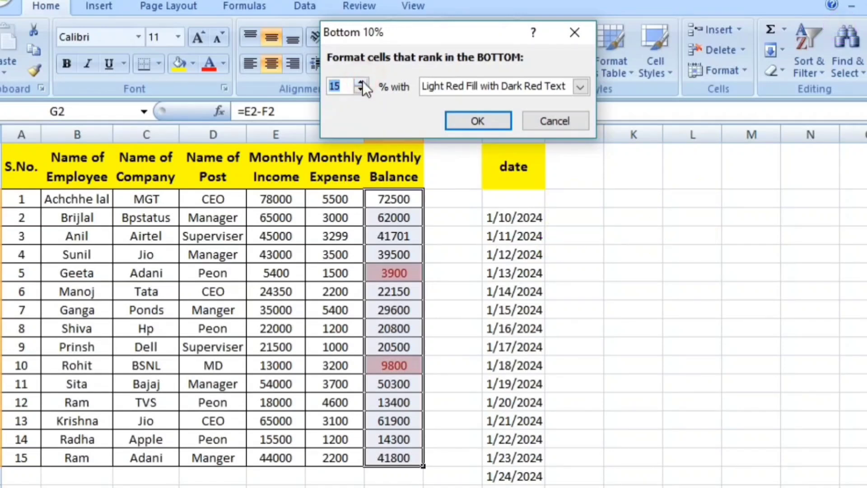
left_click(361, 81)
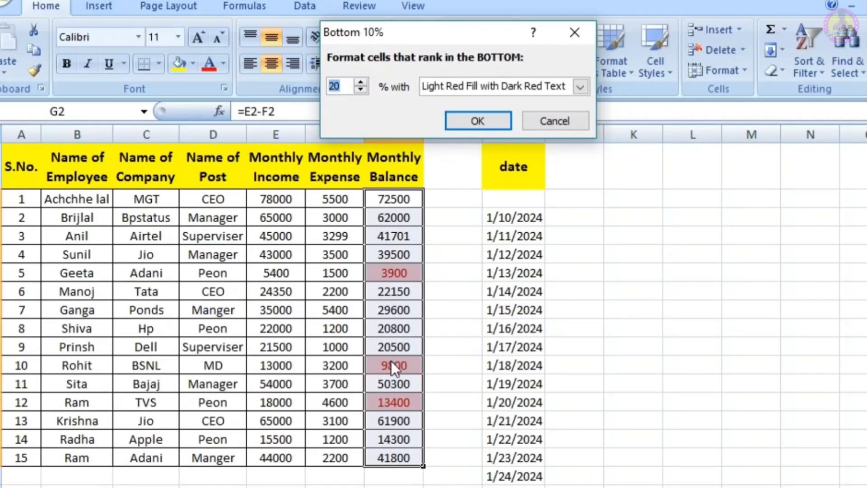
left_click(555, 121)
Step: Preview an Above Average rule with Light Red Fill with Dark Red Text on the Monthly Balance values, then cancel it
left_click(553, 54)
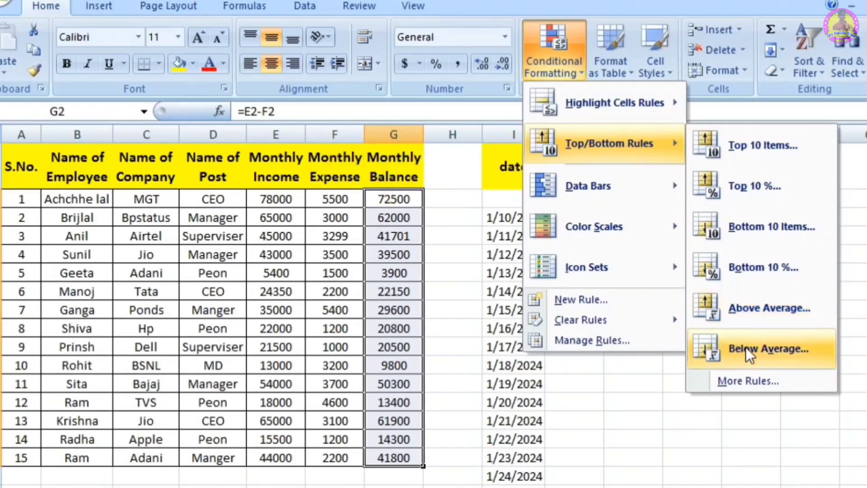
left_click(744, 315)
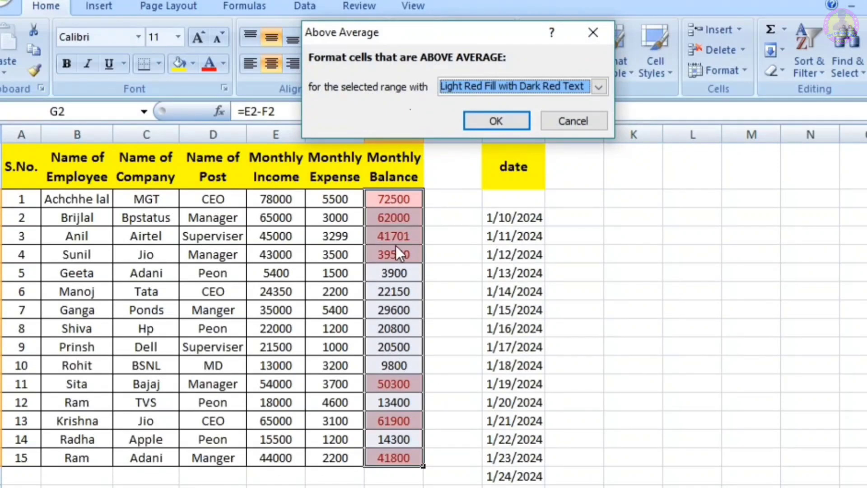
left_click(571, 121)
Step: Preview a Below Average rule with Light Red Fill with Dark Red Text on the Monthly Balance values, then cancel it
left_click(555, 63)
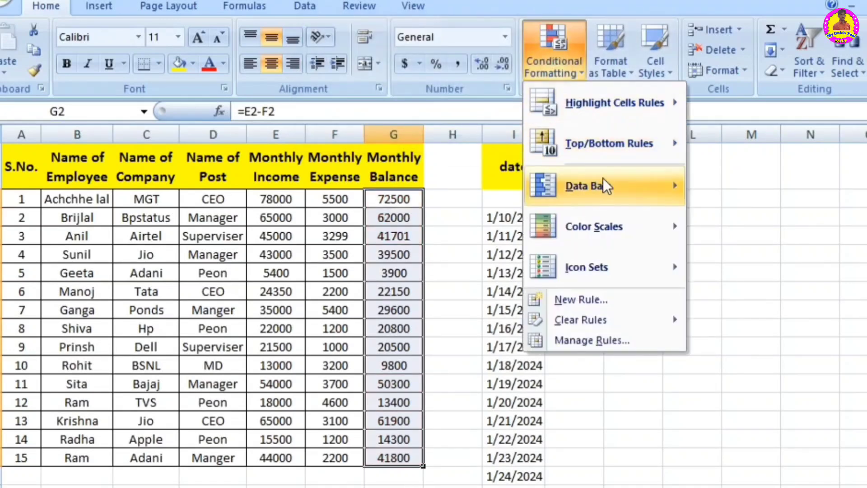
mouse_move(631, 146)
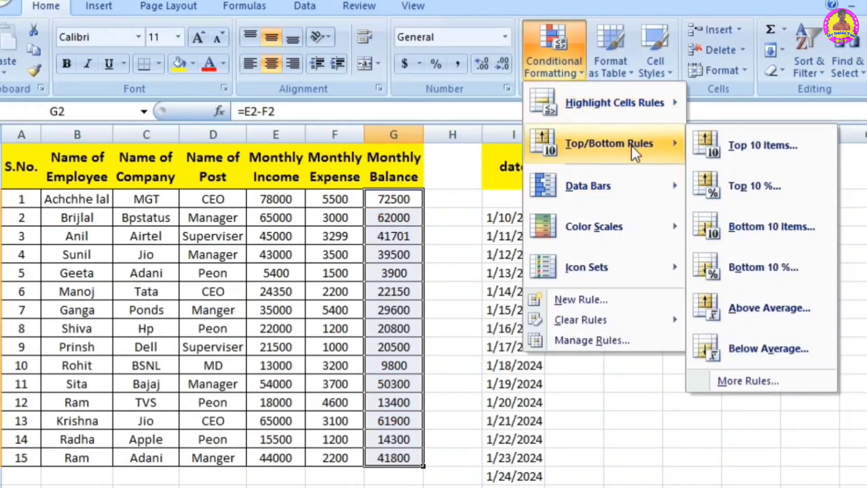
left_click(765, 353)
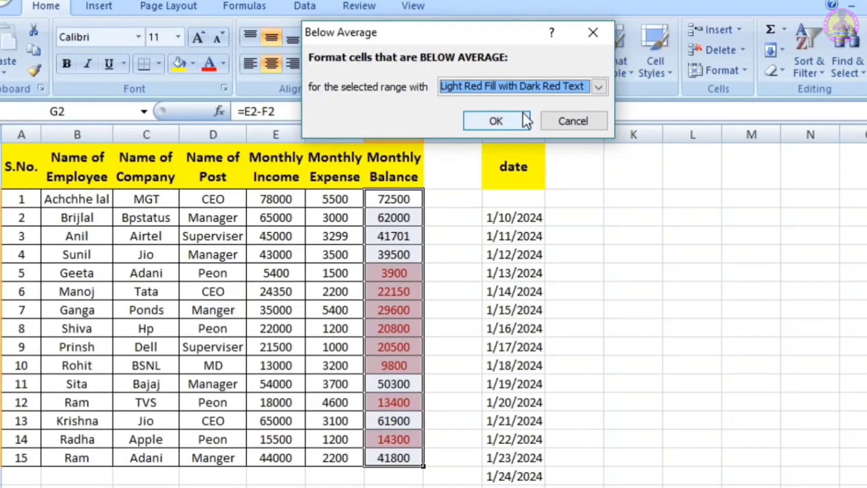
left_click(570, 123)
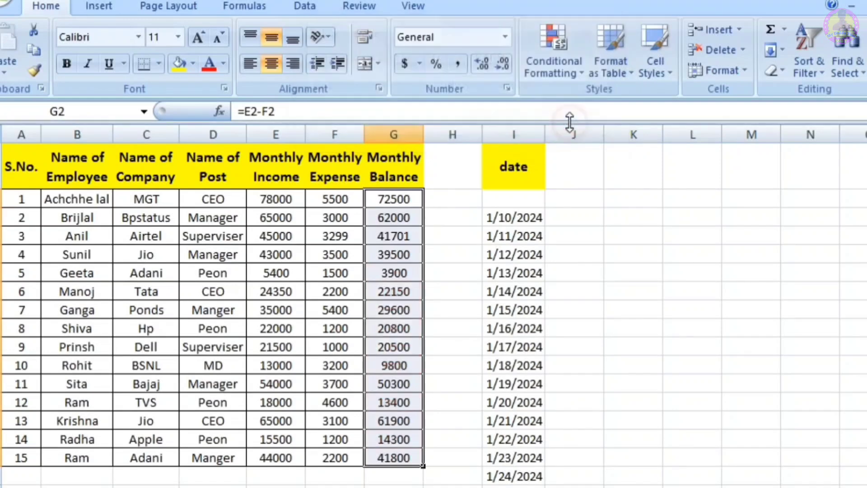
Step: Apply light blue data bars to the Monthly Balance values
left_click(554, 50)
mouse_move(610, 126)
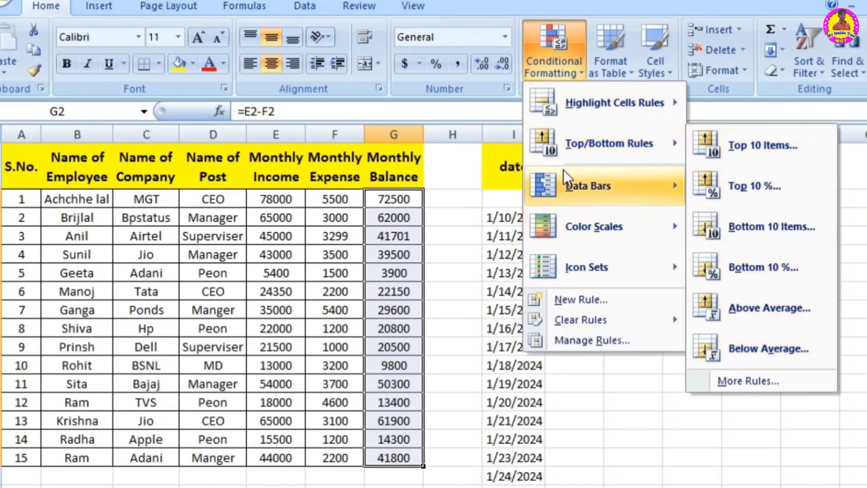
mouse_move(582, 187)
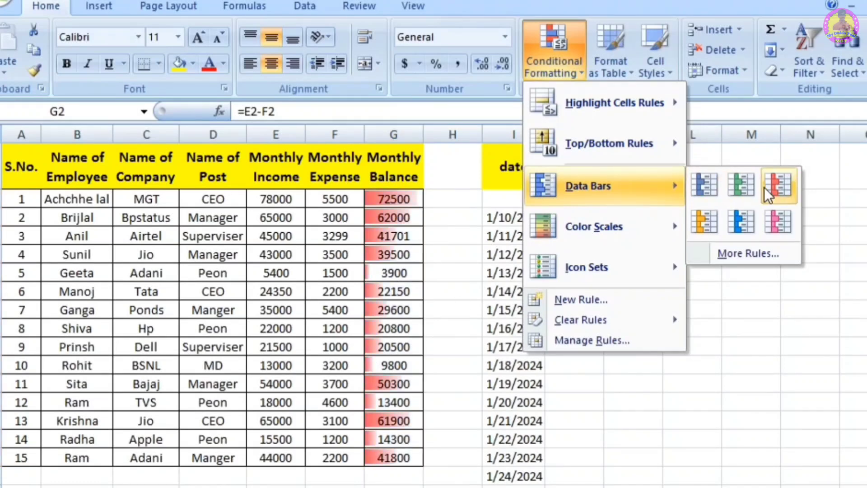
left_click(738, 220)
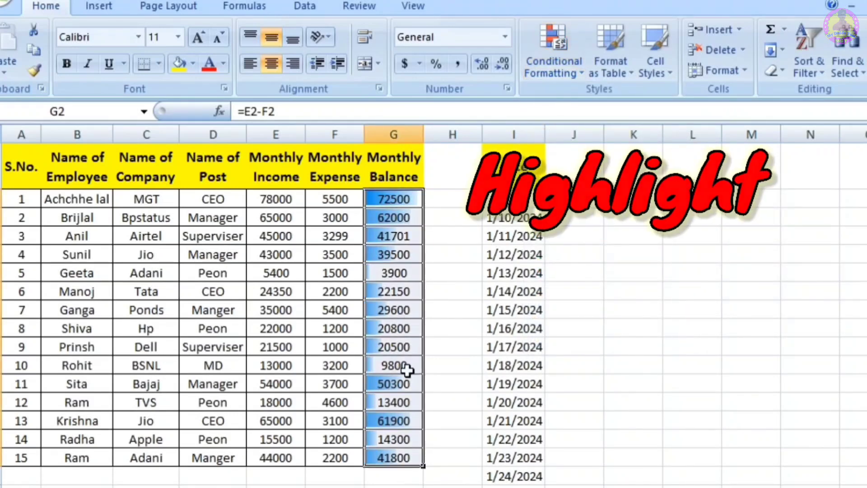
Step: Clear the conditional formatting rules from the entire sheet
left_click(557, 67)
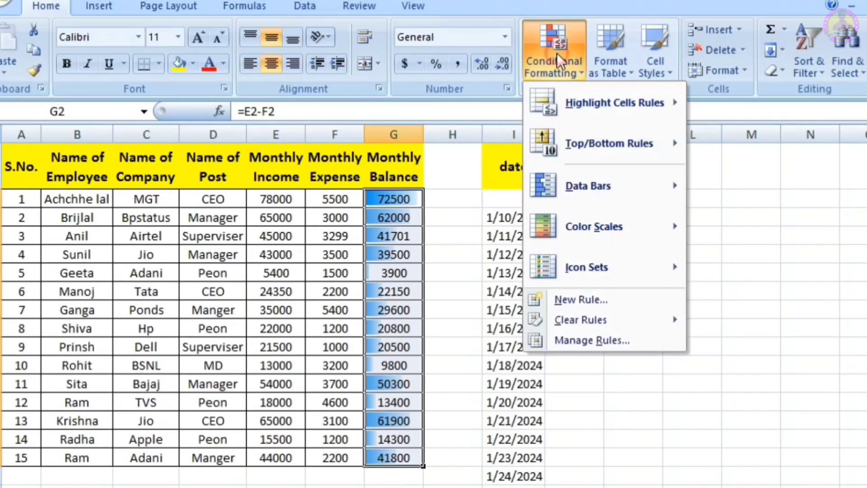
mouse_move(610, 232)
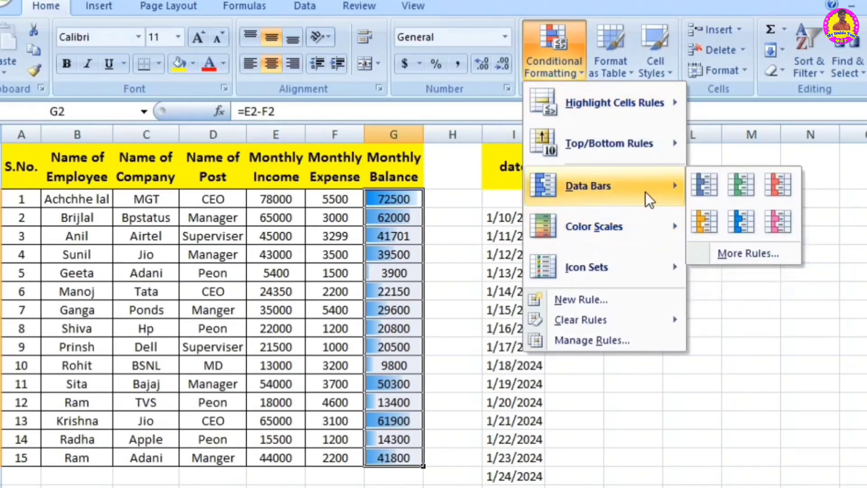
mouse_move(593, 319)
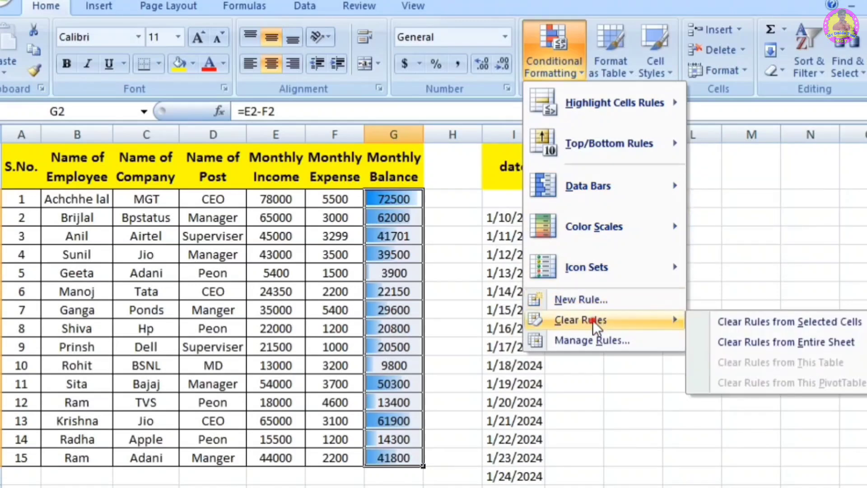
left_click(797, 338)
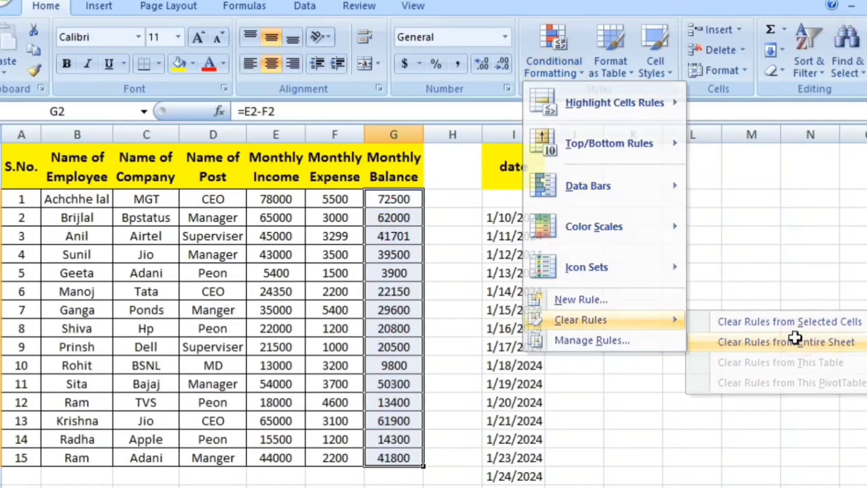
Step: Show the available colour scales for the Monthly Balance values
left_click(553, 67)
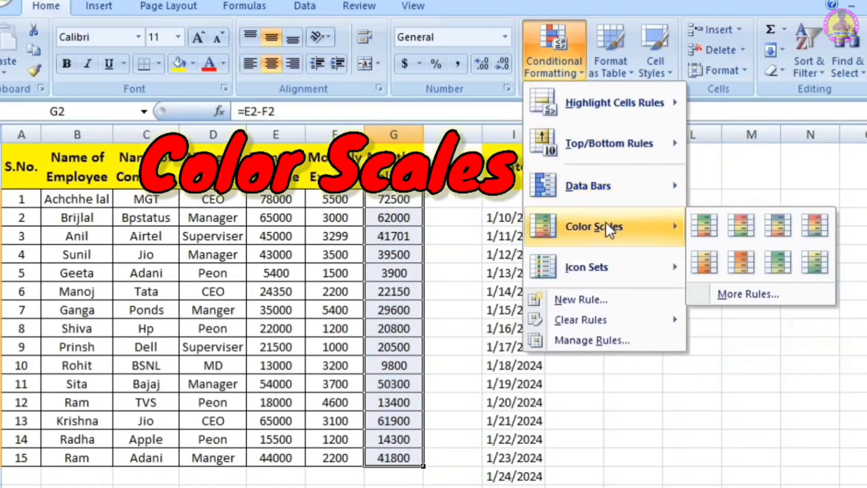
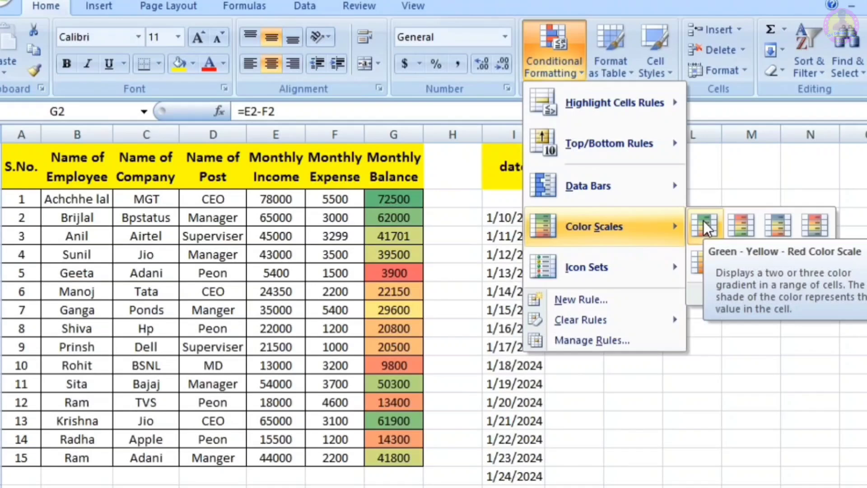
Step: Apply the Green - Yellow - Red Color Scale to the Monthly Balance values and inspect the colours of individual cells
left_click(703, 220)
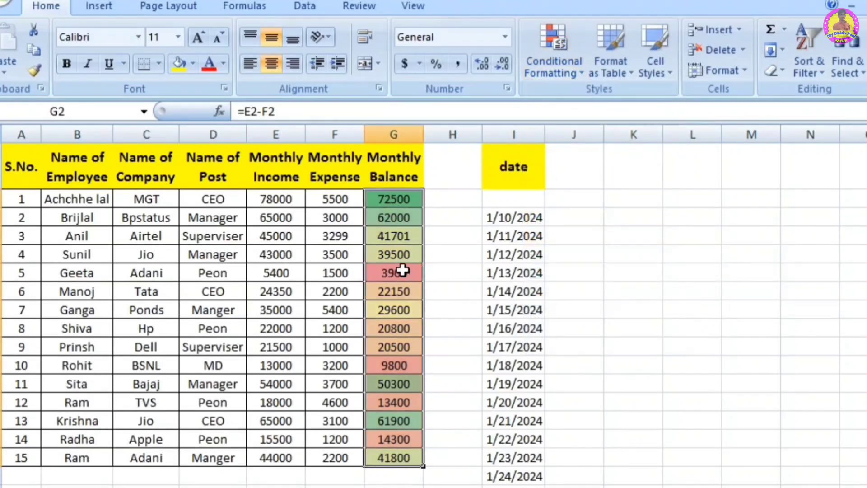
left_click(458, 253)
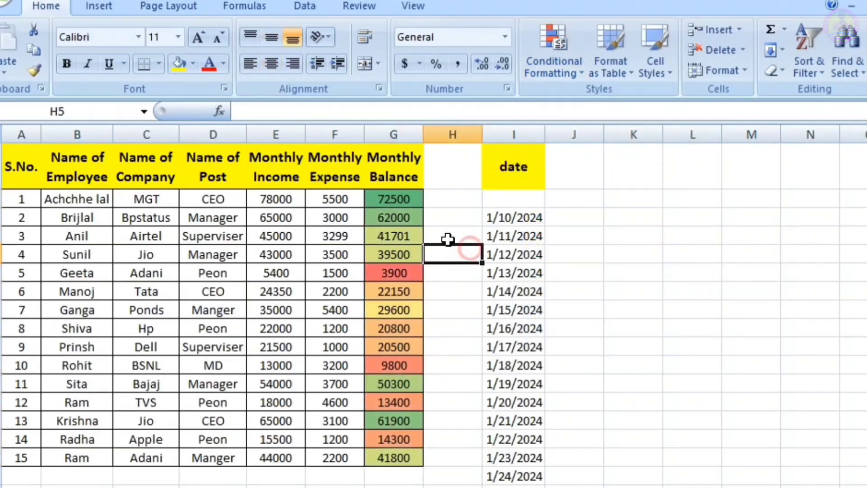
left_click(402, 203)
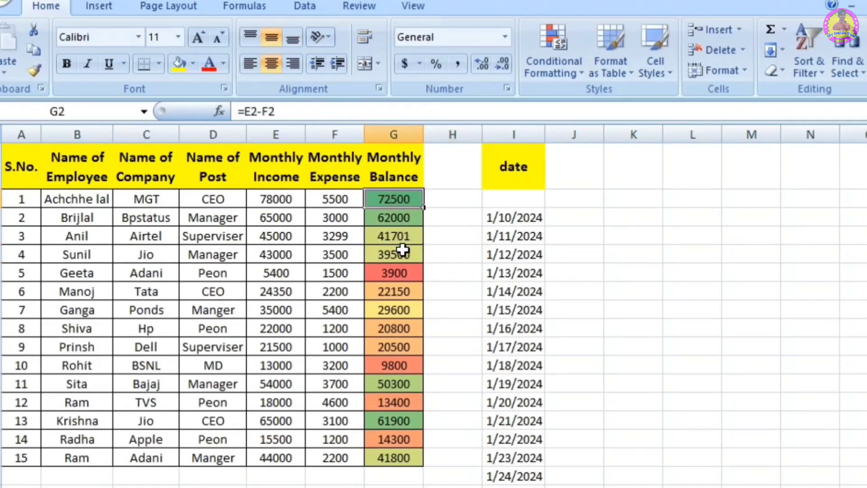
left_click(397, 273)
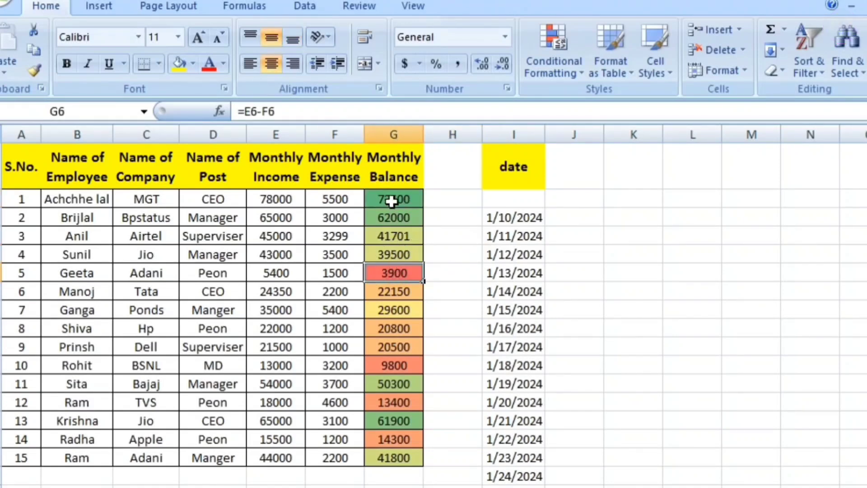
Step: Add the uncircled check mark, exclamation mark and cross icon set to the Monthly Balance values in G2:G16
left_click_drag(390, 195, 387, 452)
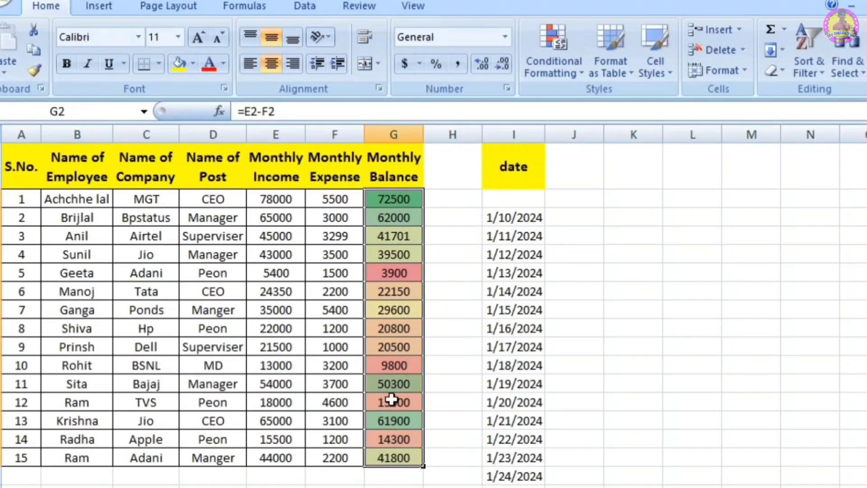
left_click(562, 68)
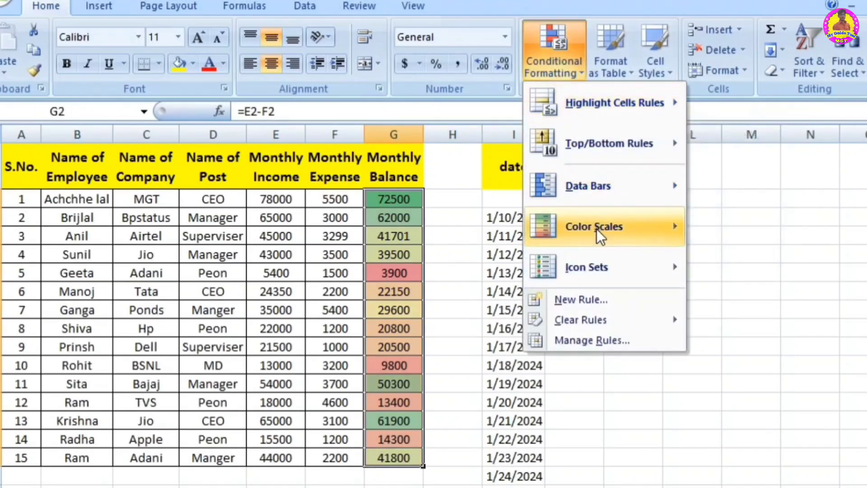
mouse_move(595, 262)
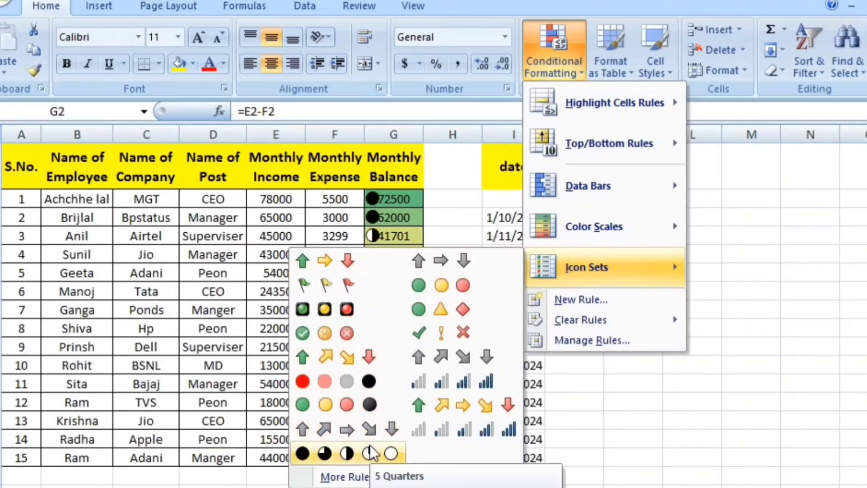
left_click(470, 334)
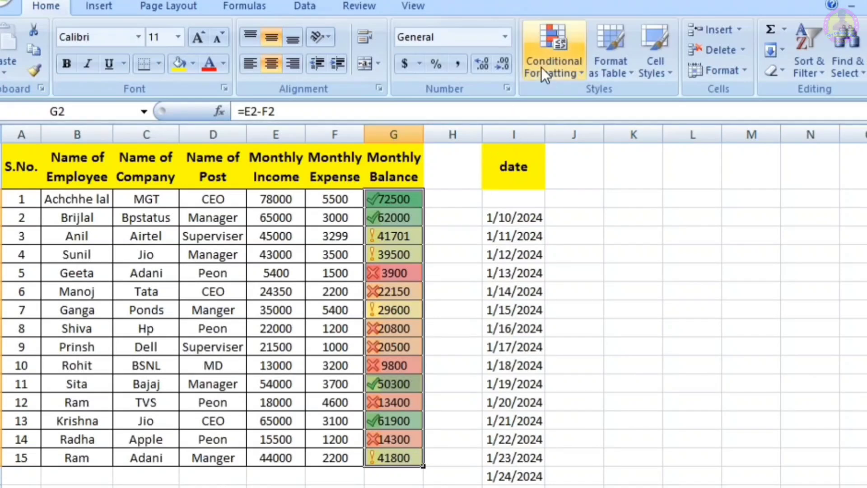
Step: Review the rule types available for a new conditional formatting rule, from cell contents through to formula-based formatting
left_click(549, 55)
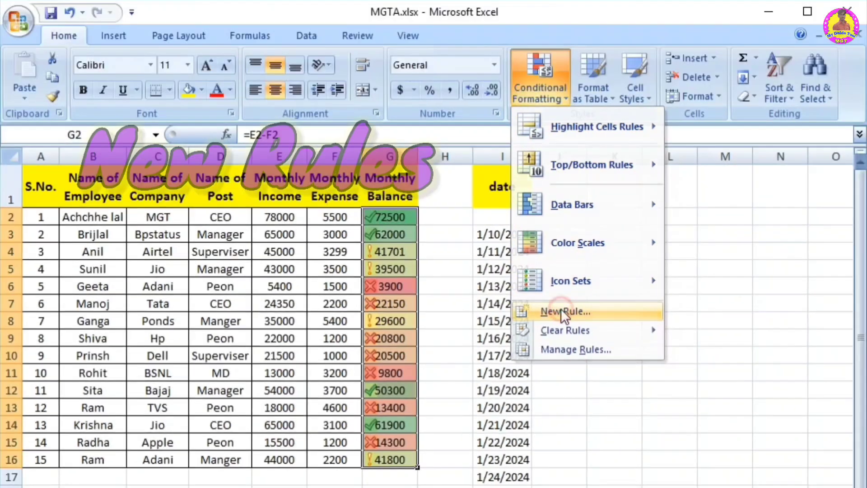
left_click(578, 298)
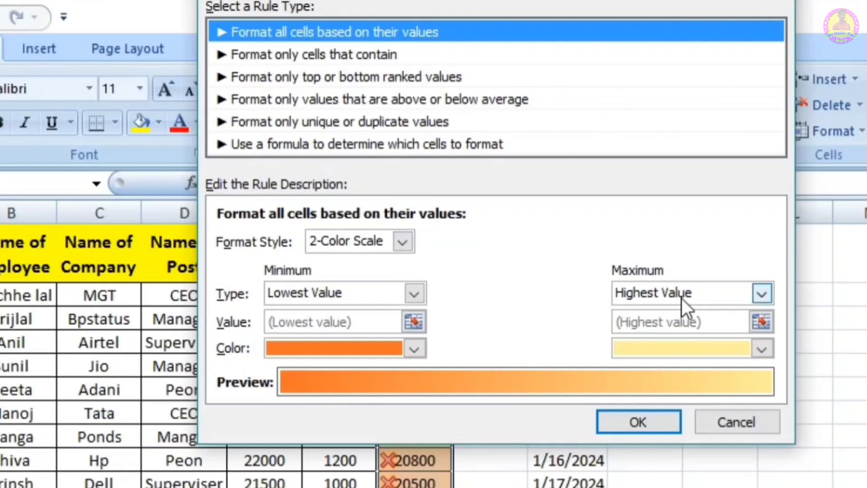
left_click(348, 51)
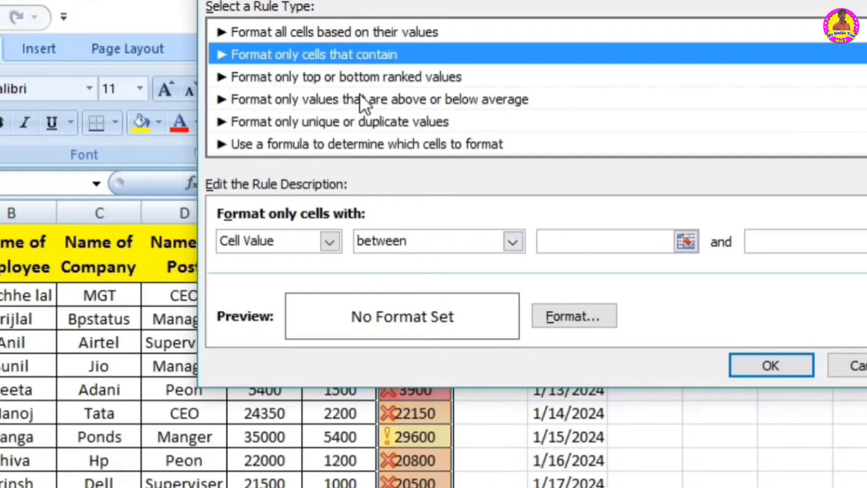
left_click(337, 81)
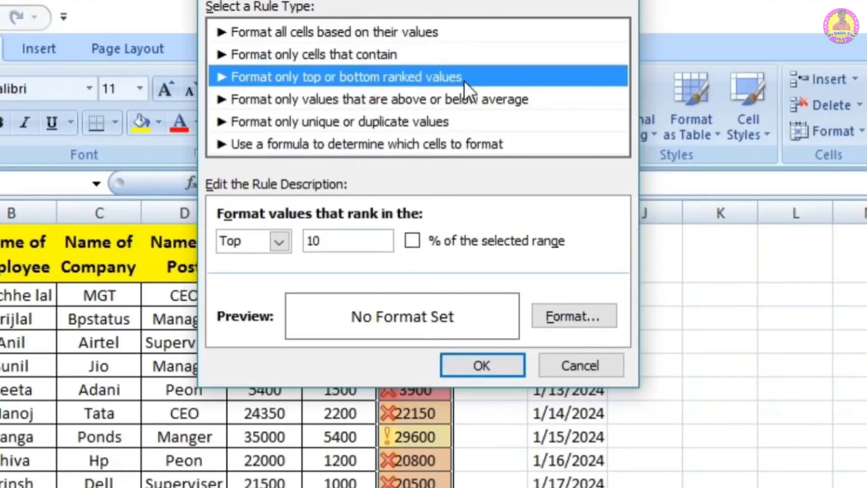
left_click(500, 101)
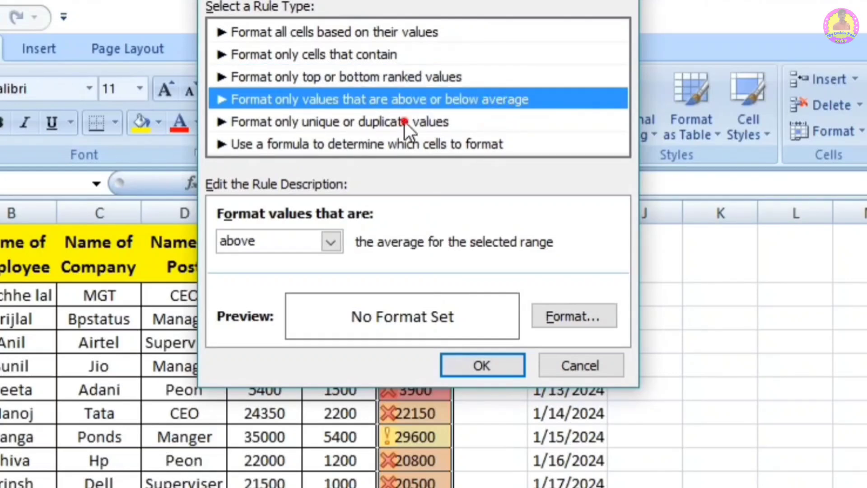
left_click(405, 121)
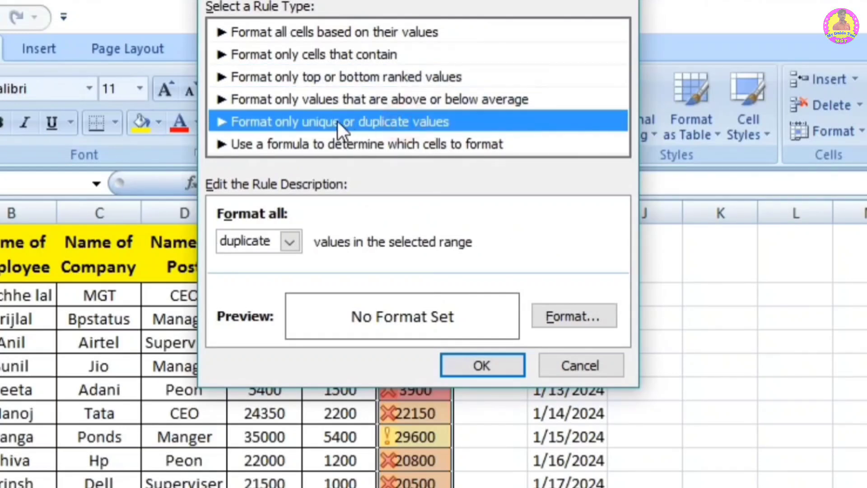
left_click(356, 145)
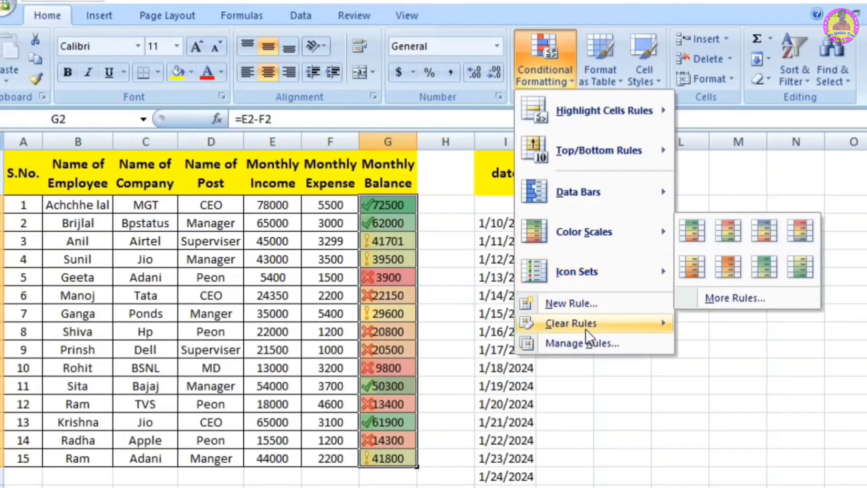
Step: Clear the conditional formatting rules from the selected Monthly Balance cells
mouse_move(586, 327)
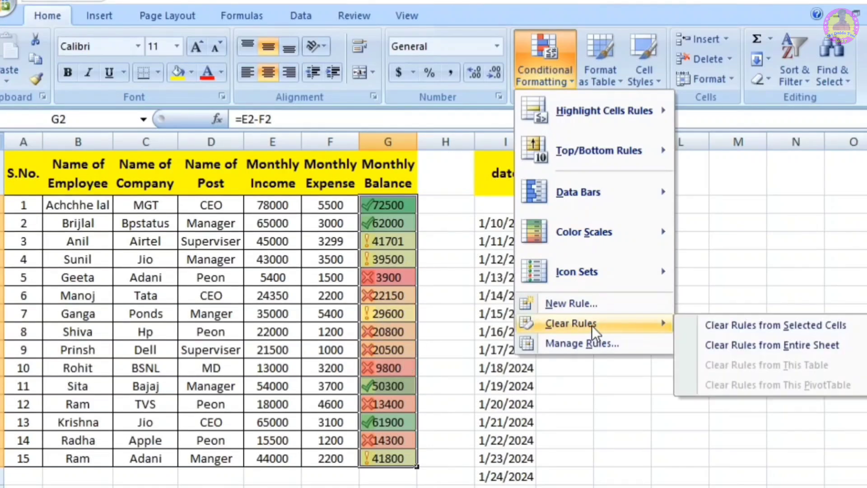
left_click(779, 331)
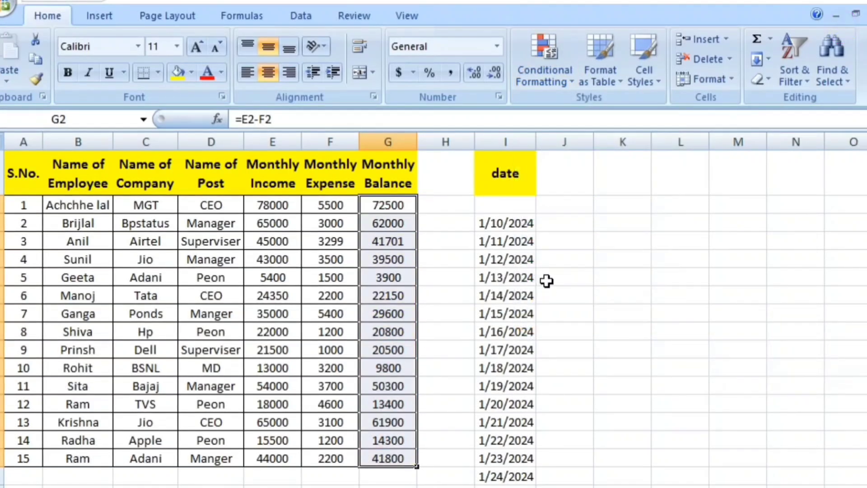
left_click(545, 283)
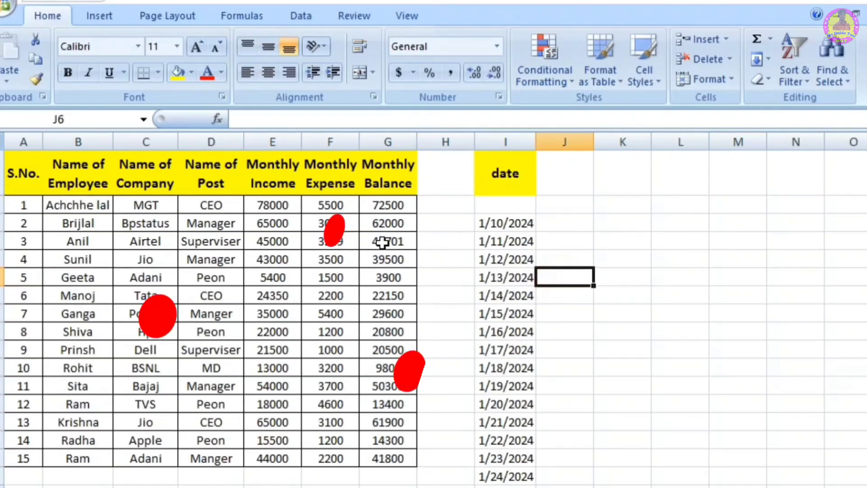
Step: Review the options for clearing rules from a sheet, table or PivotTable, and show where a PivotTable is inserted
left_click(543, 82)
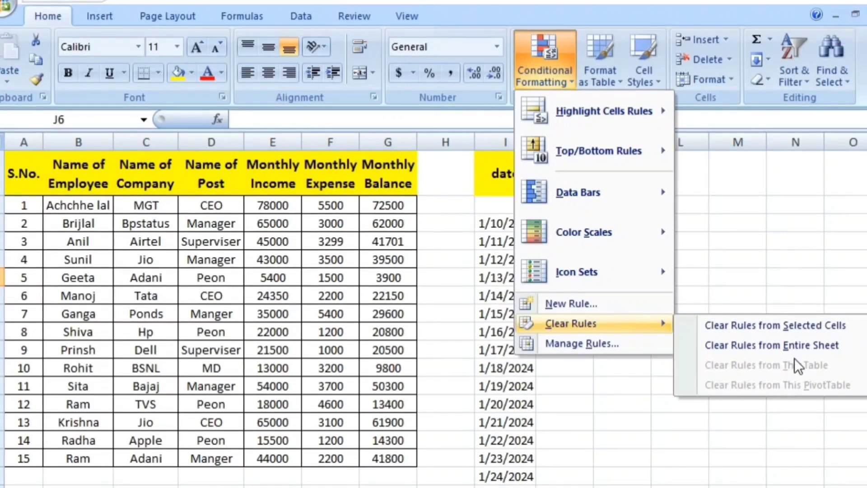
mouse_move(597, 209)
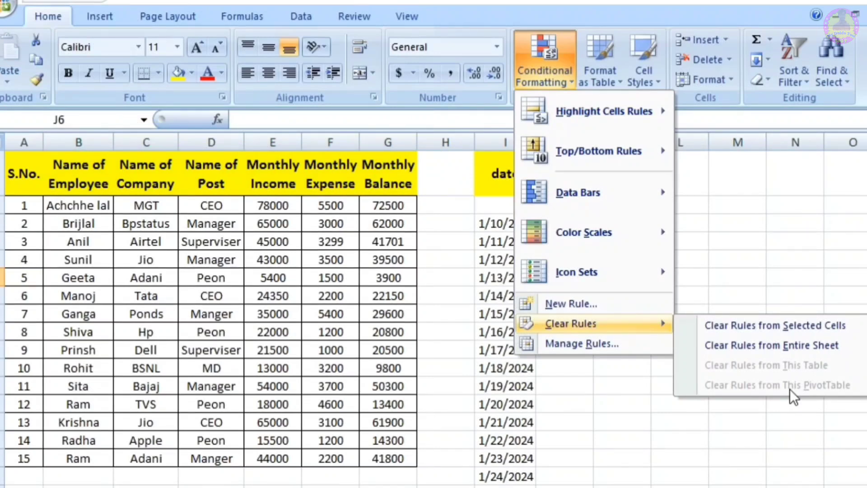
left_click(586, 405)
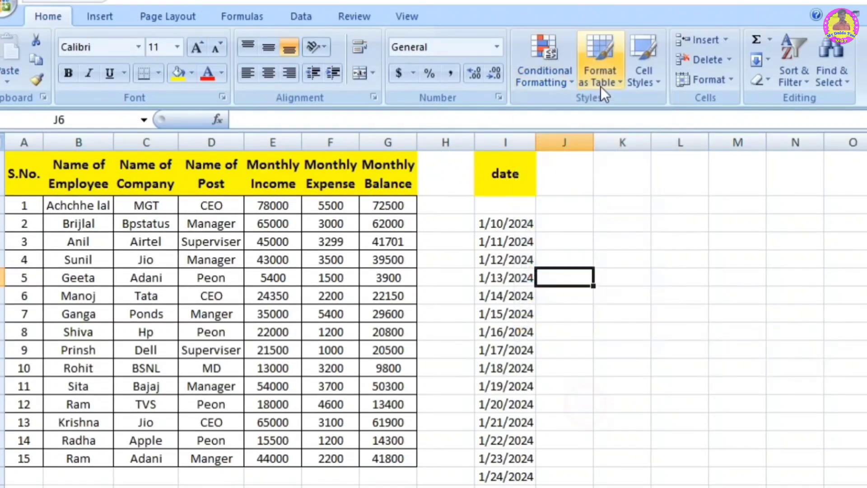
left_click(93, 15)
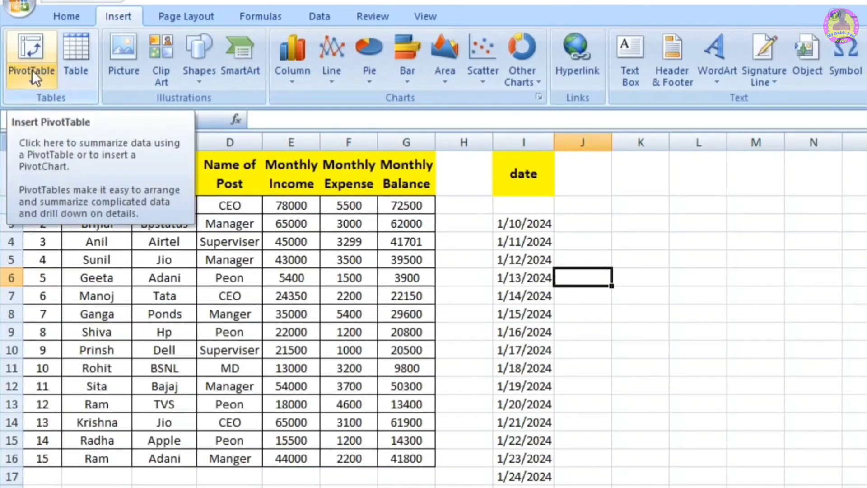
left_click(70, 20)
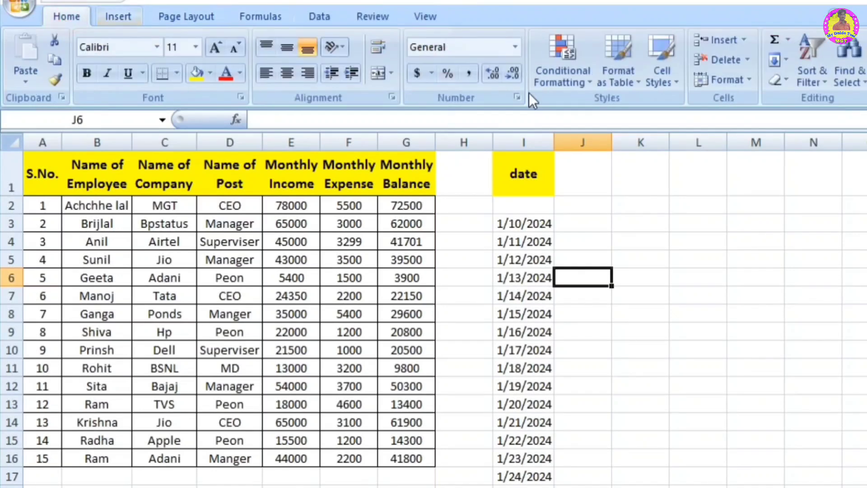
Step: View the Conditional Formatting Rules Manager for the current selection and close it without changes
left_click(556, 72)
mouse_move(642, 321)
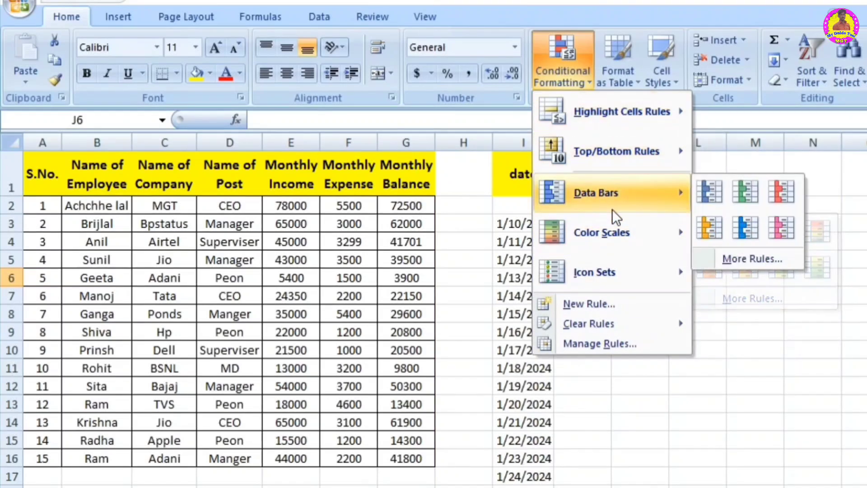
left_click(597, 342)
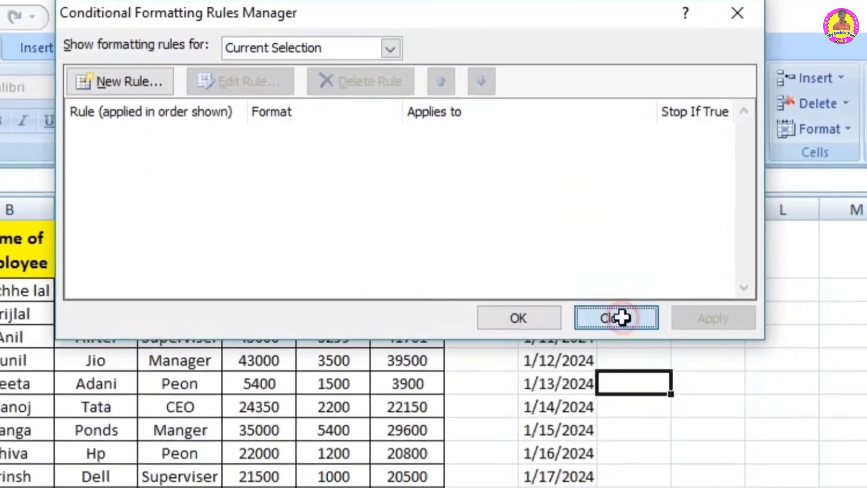
left_click(596, 282)
Step: Apply light blue data bars to the Monthly Balance values in G2:G16 and open the manager for their formatting rules
left_click_drag(403, 205, 411, 458)
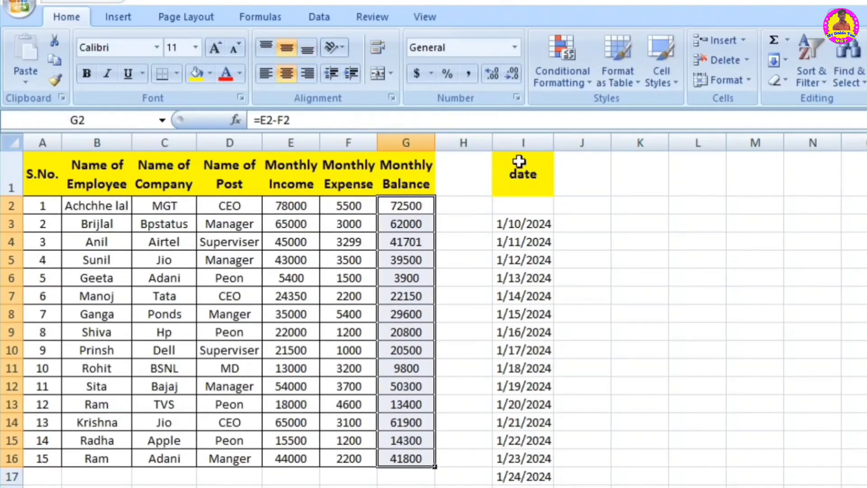
left_click(562, 78)
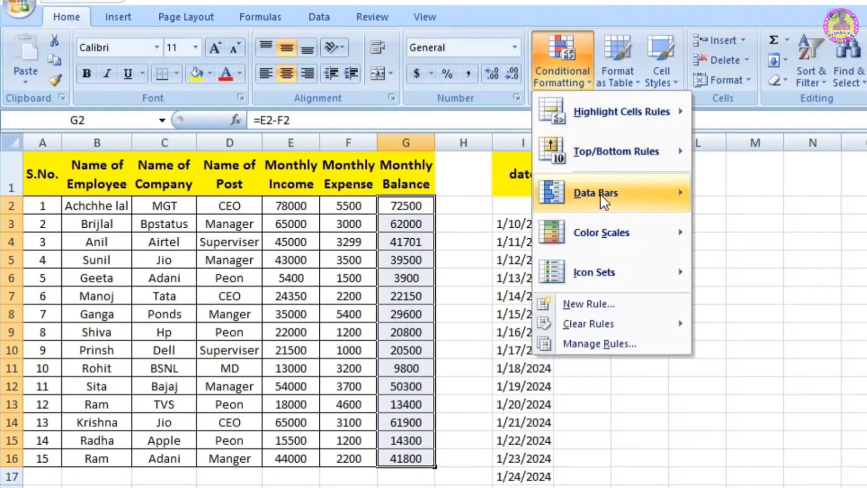
mouse_move(600, 194)
left_click(749, 231)
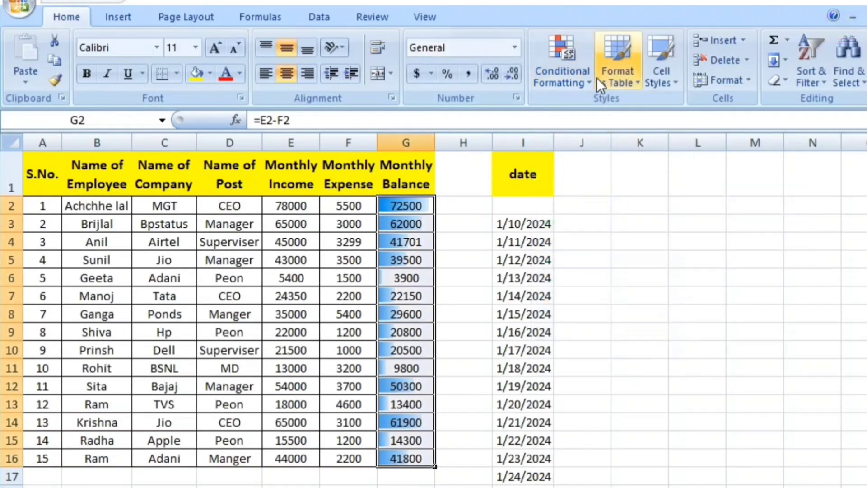
left_click(573, 80)
left_click(614, 343)
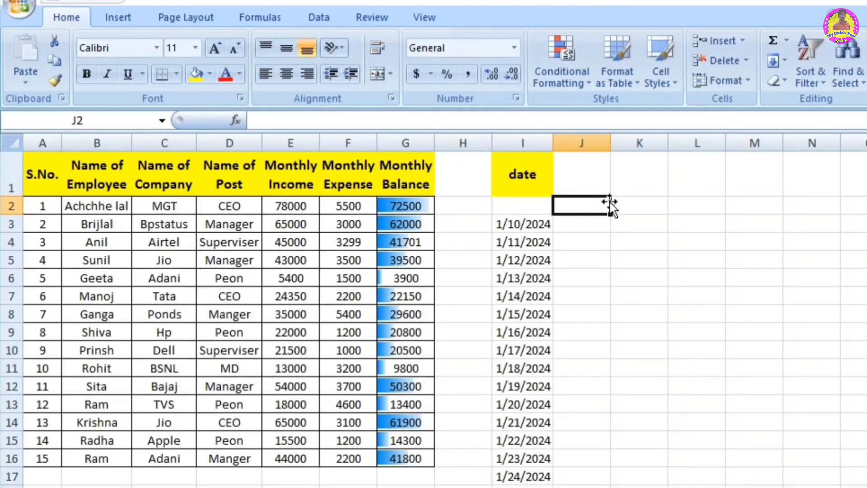
Step: Format the empty range J2:N13 as a table with the purple banded Medium style, without marking existing headers
left_click_drag(605, 205, 833, 404)
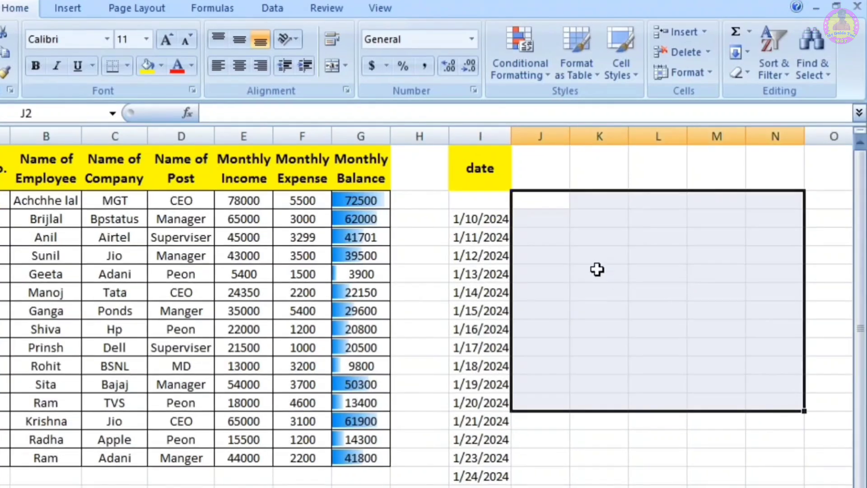
left_click(578, 62)
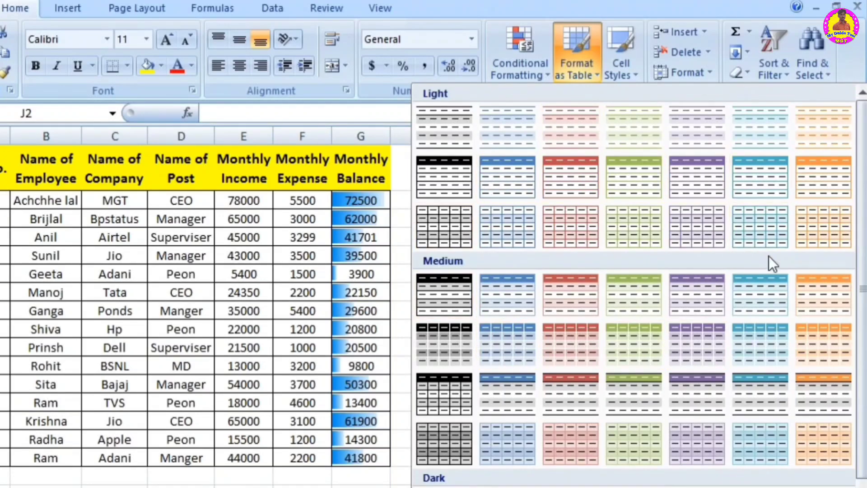
left_click(702, 294)
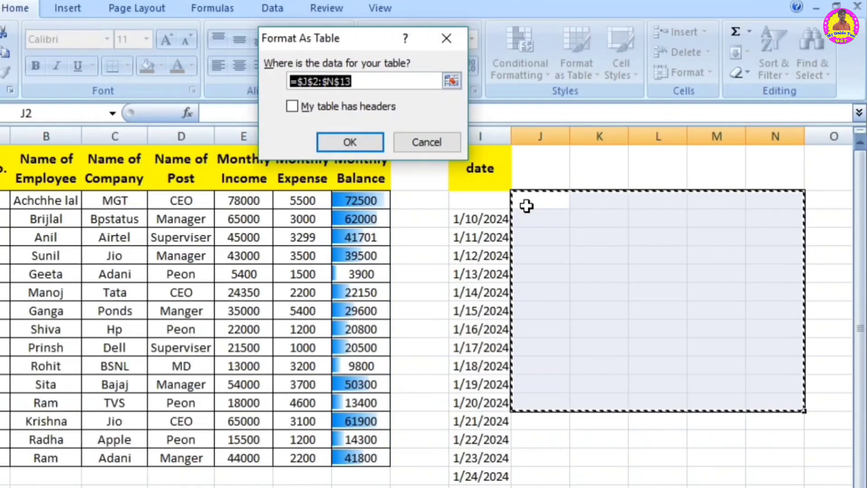
left_click(348, 143)
left_click(650, 311)
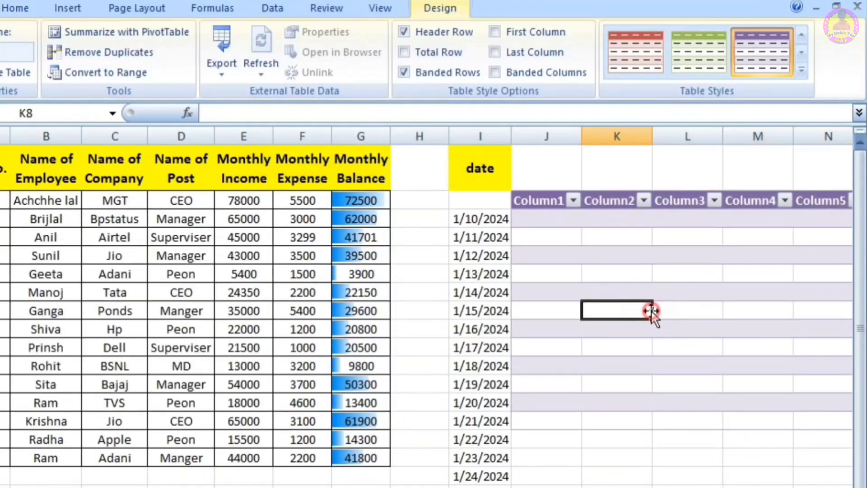
Step: Restyle the table in J2:N13 with the dark grey banded Medium style, and then with the black-header, light grey banded Medium style
scroll(469, 307, "right", 2)
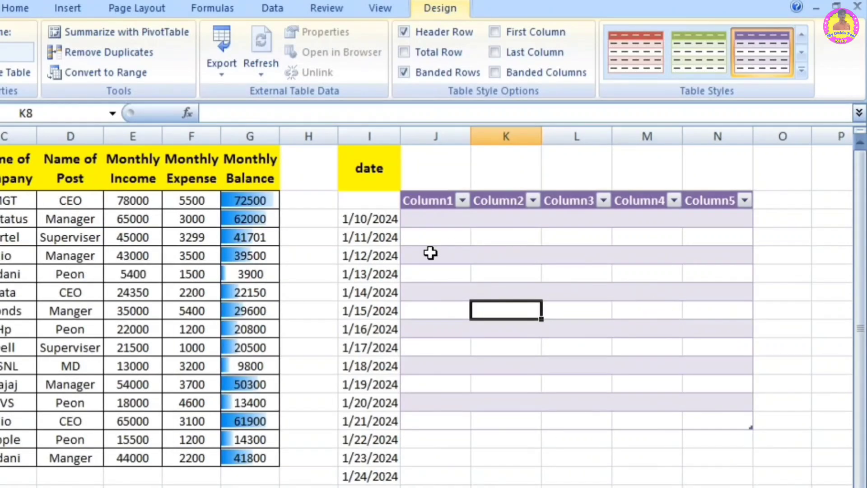
left_click_drag(430, 253, 690, 253)
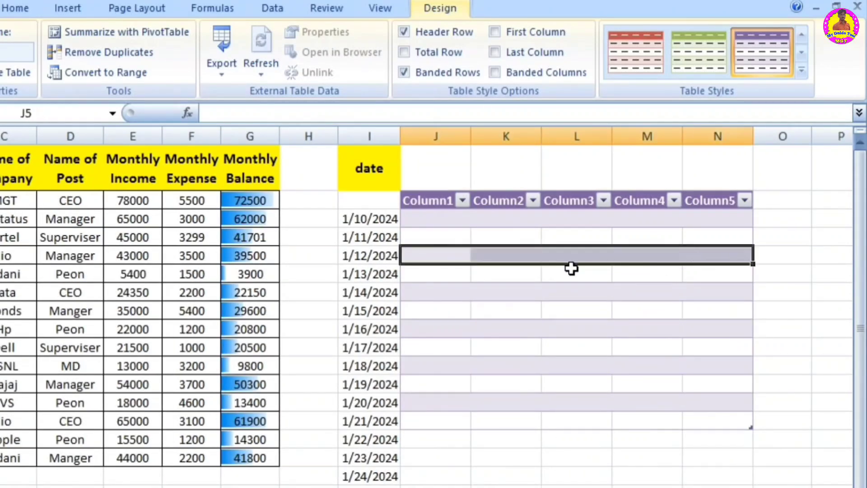
left_click(563, 256)
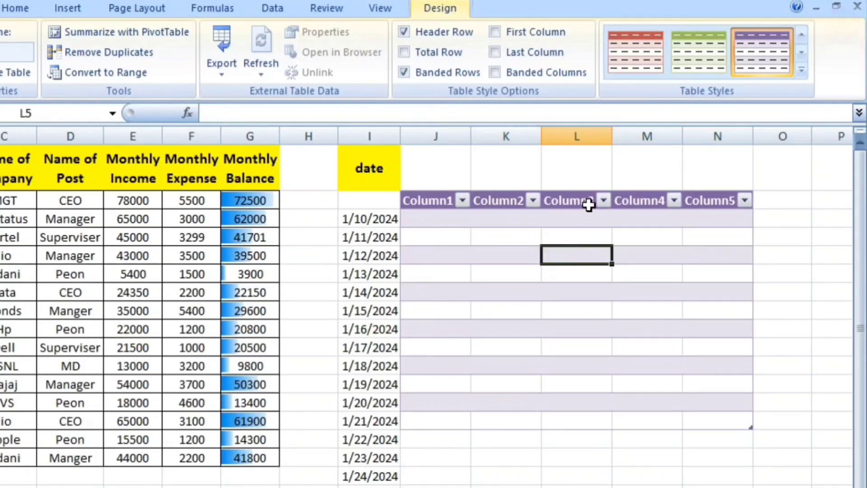
left_click(800, 71)
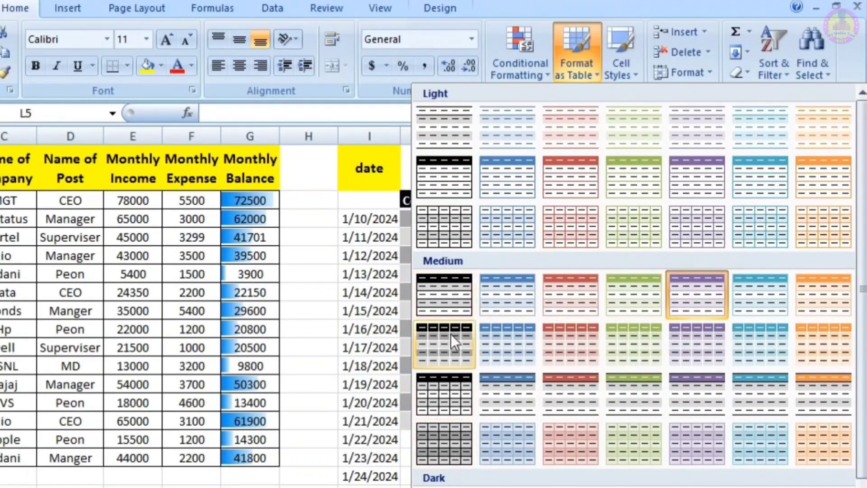
left_click(442, 440)
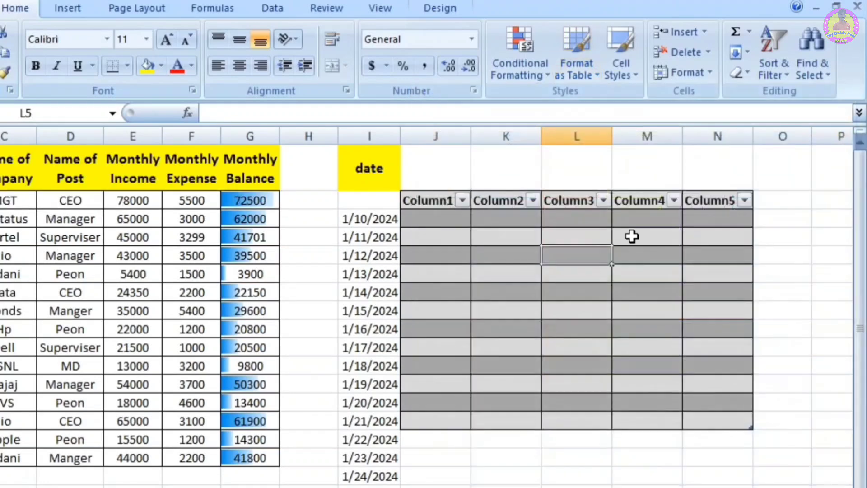
left_click(568, 62)
left_click(443, 381)
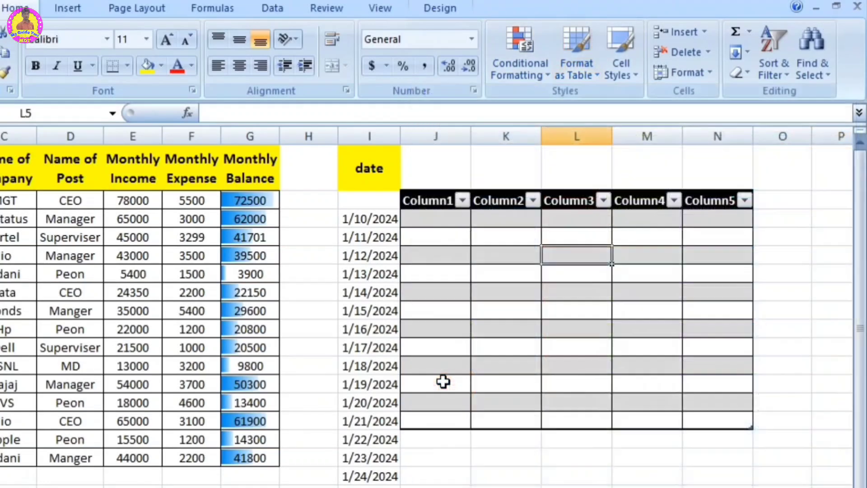
Step: Remove the formatted table from the range J2:N13
left_click(647, 486)
left_click_drag(436, 171, 689, 464)
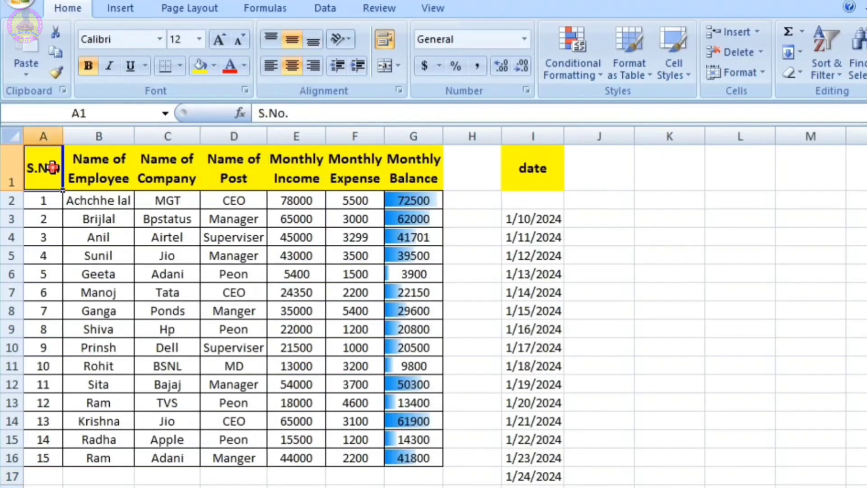
Step: Review the cell styles offered for the header row A1:G1 and the options for inserting cells, rows, columns and sheets
left_click_drag(43, 168, 410, 186)
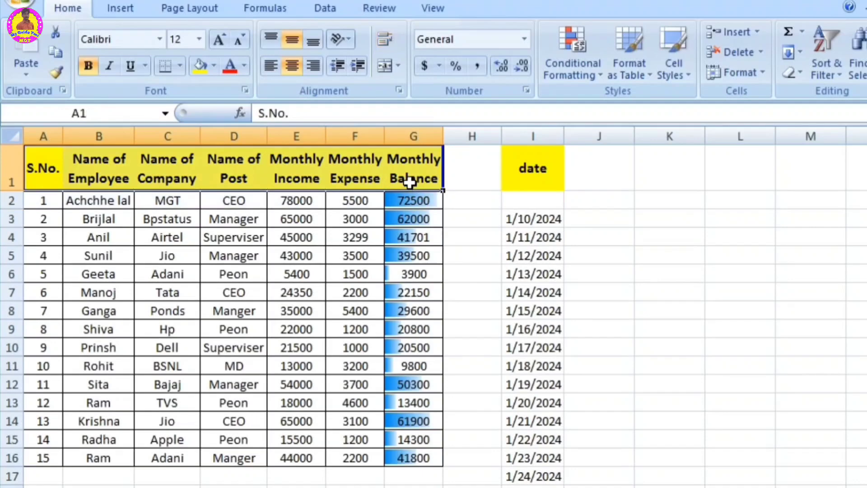
left_click(670, 67)
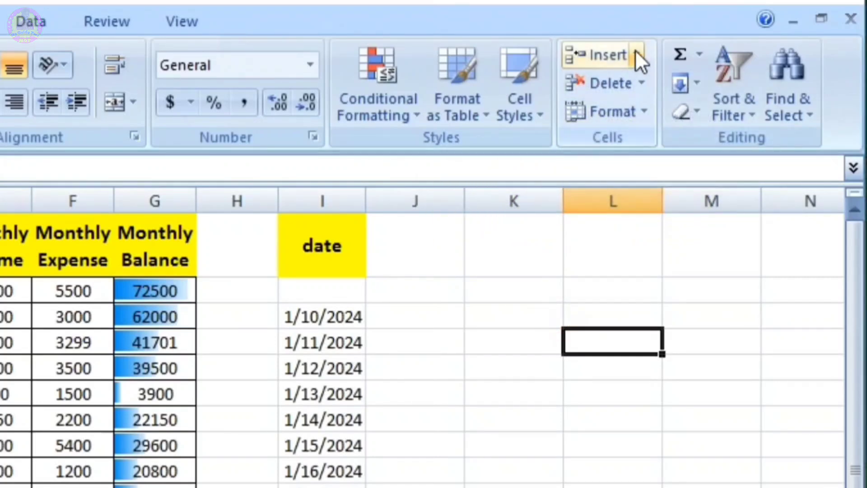
left_click(636, 54)
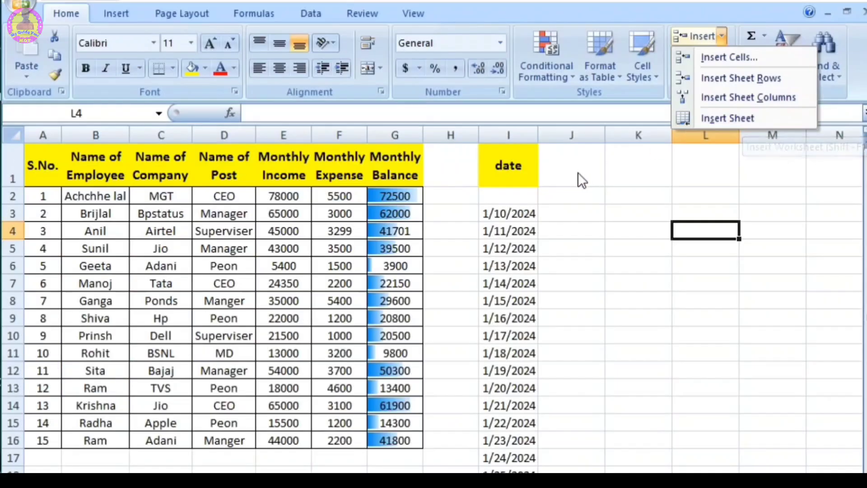
left_click(421, 256)
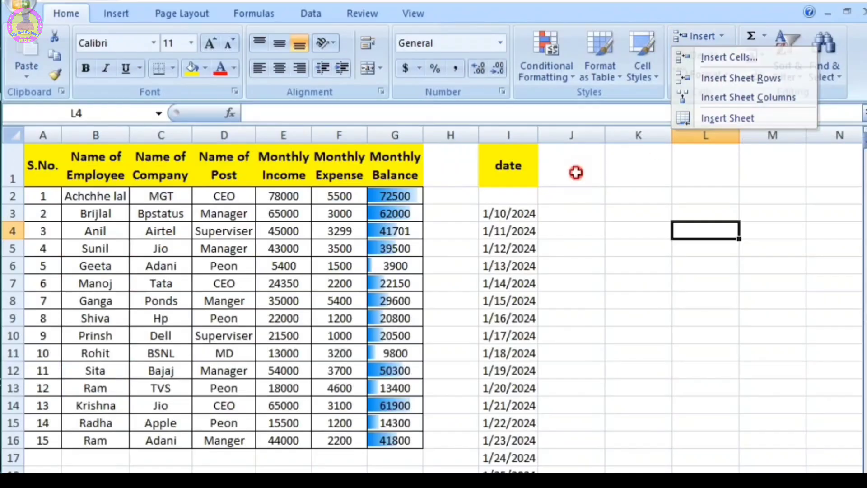
Step: Insert a blank cell at B6 with cells shifted down, then delete it with cells shifted up
left_click(111, 266)
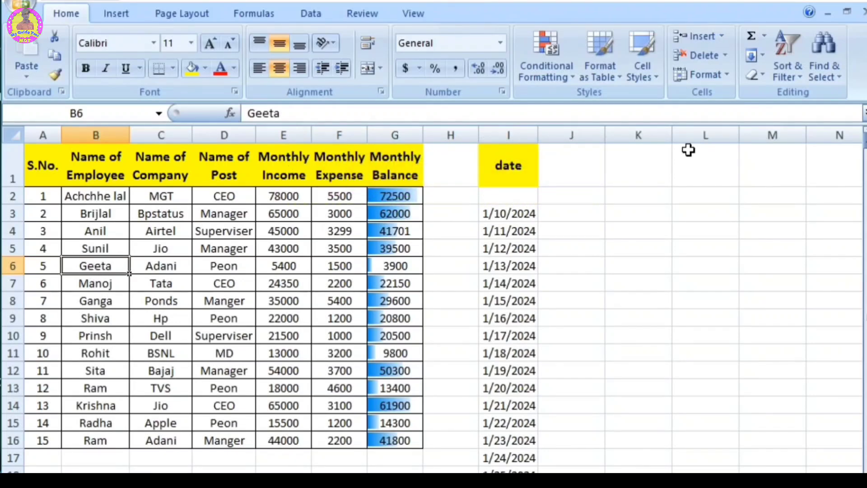
left_click(721, 31)
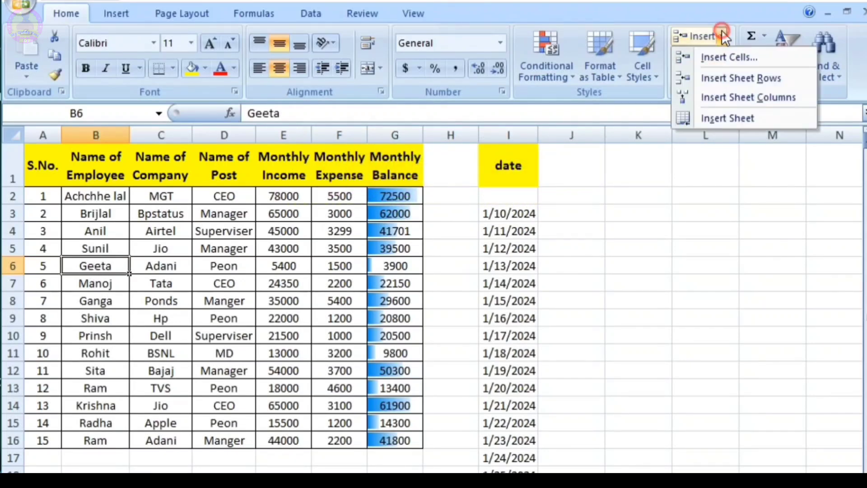
left_click(742, 56)
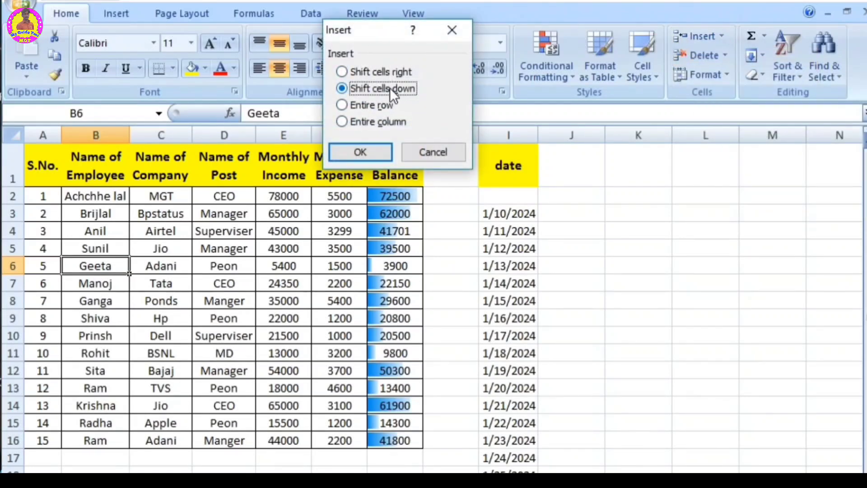
left_click(357, 152)
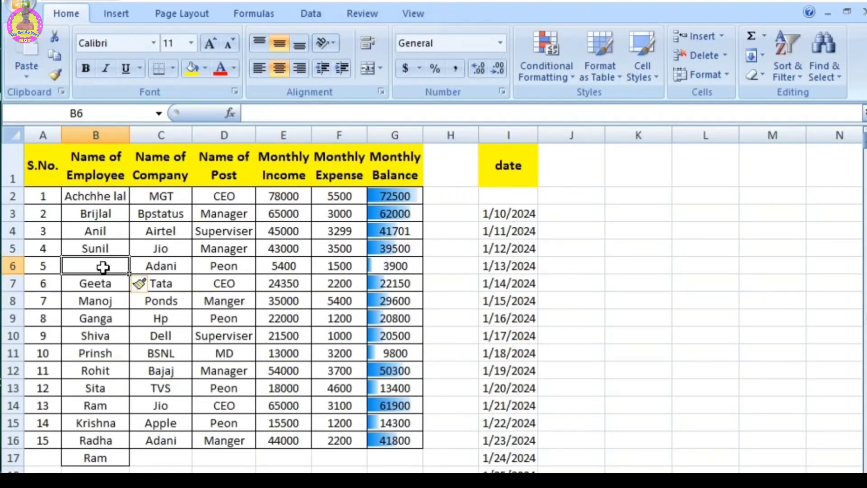
left_click(725, 53)
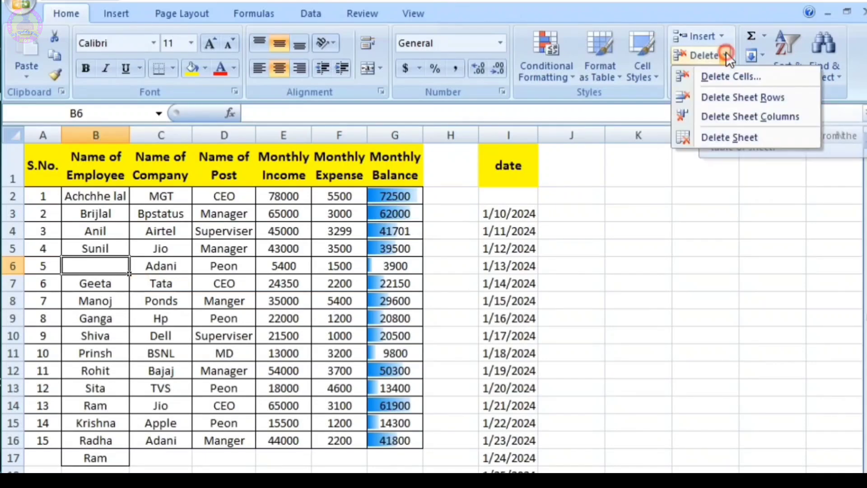
left_click(745, 73)
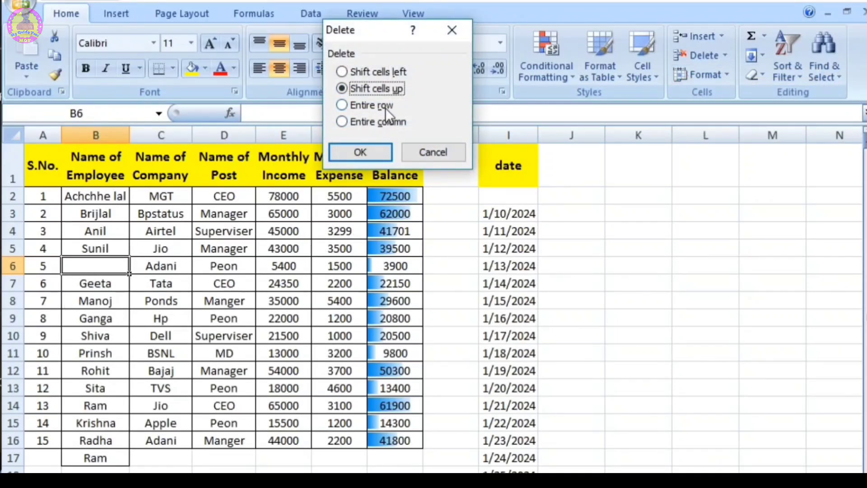
left_click(368, 150)
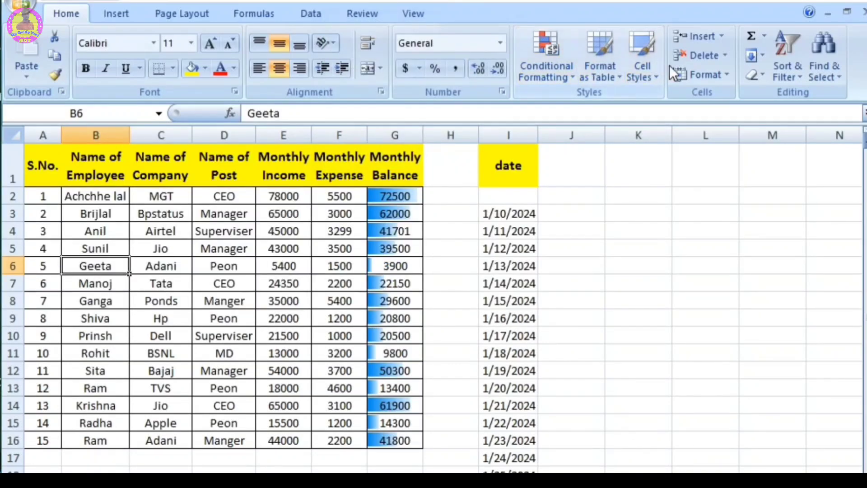
Step: Insert a blank sheet row above row 6, then delete that row again
left_click(721, 37)
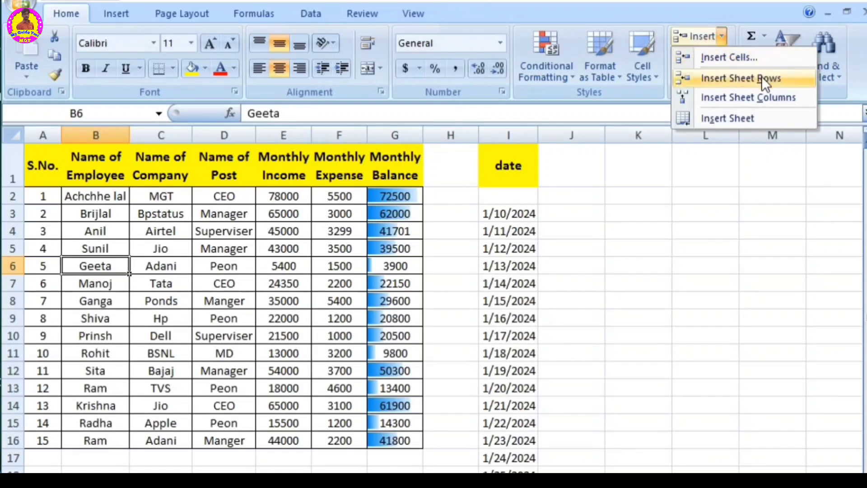
left_click(294, 314)
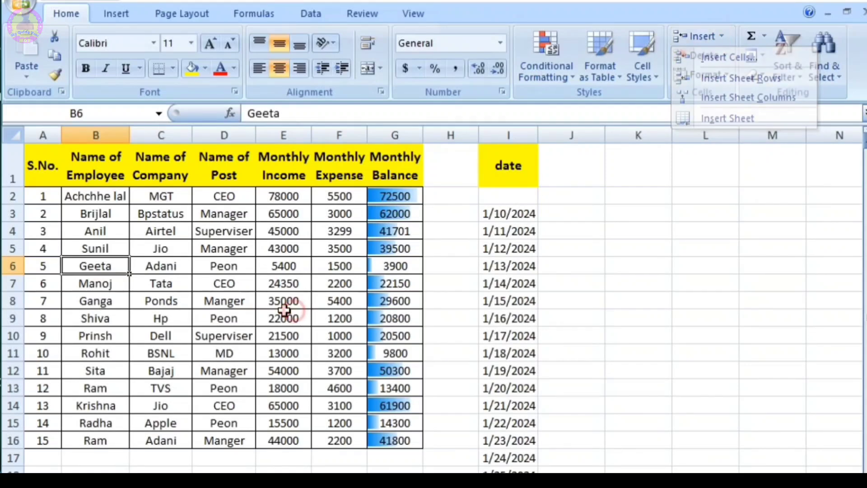
left_click(12, 266)
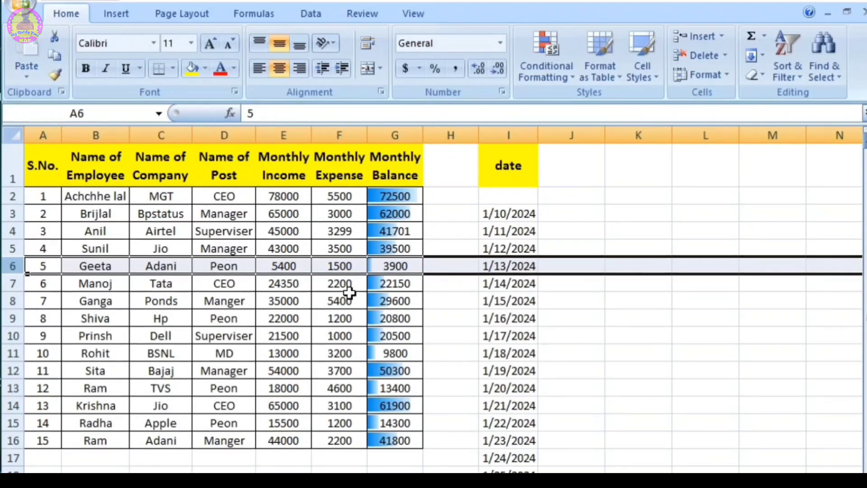
left_click(721, 35)
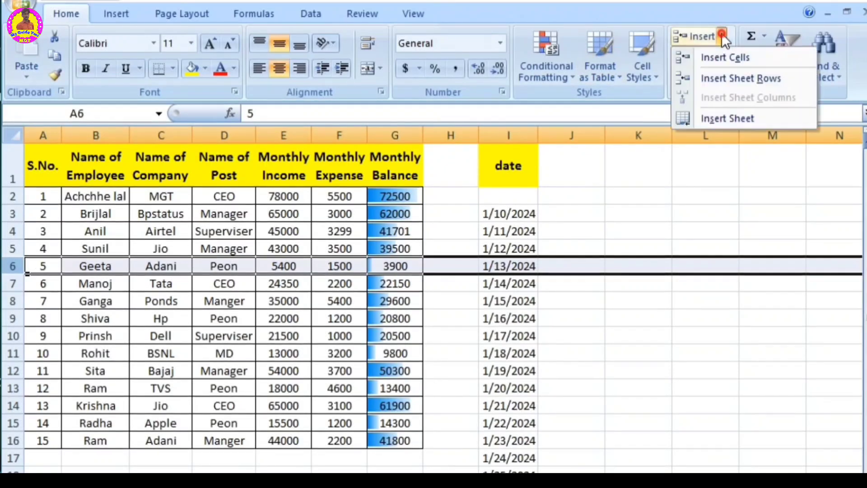
left_click(746, 78)
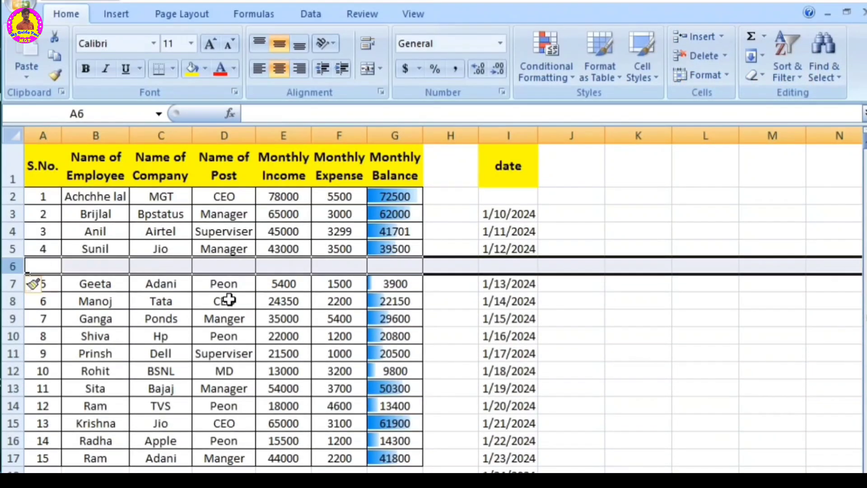
left_click(46, 266)
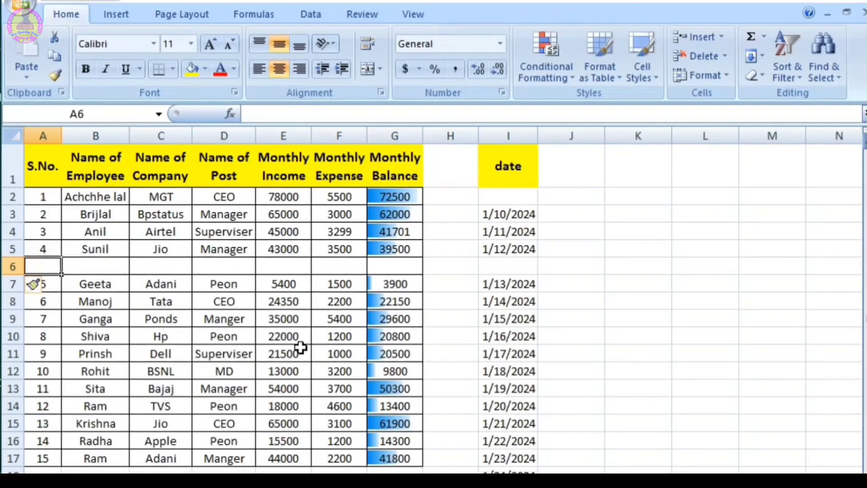
left_click(724, 54)
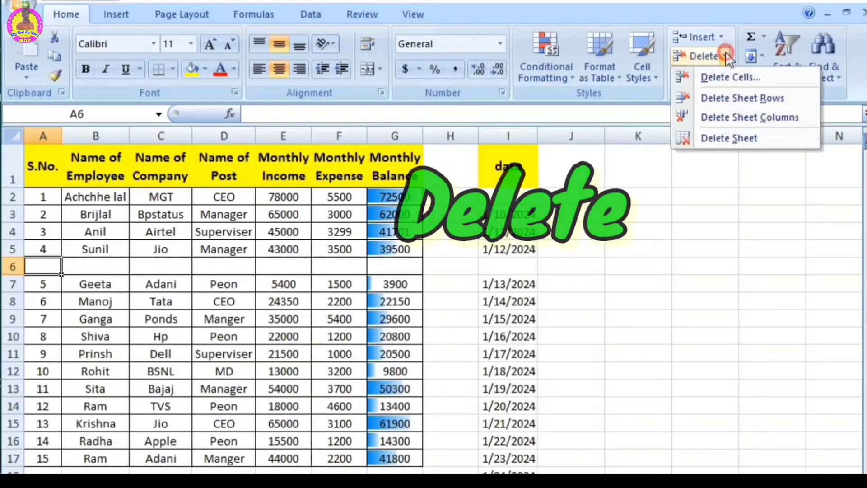
left_click(744, 99)
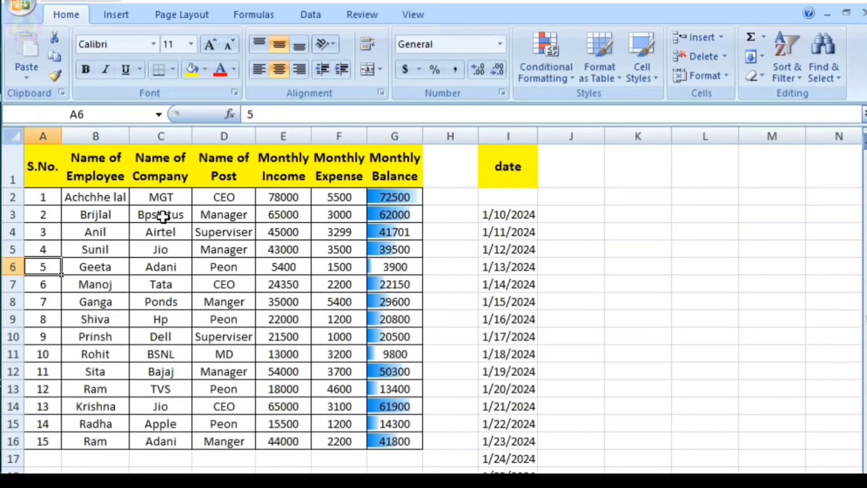
Step: Insert a blank sheet column before the Name of Company column, then delete that column again
left_click(162, 170)
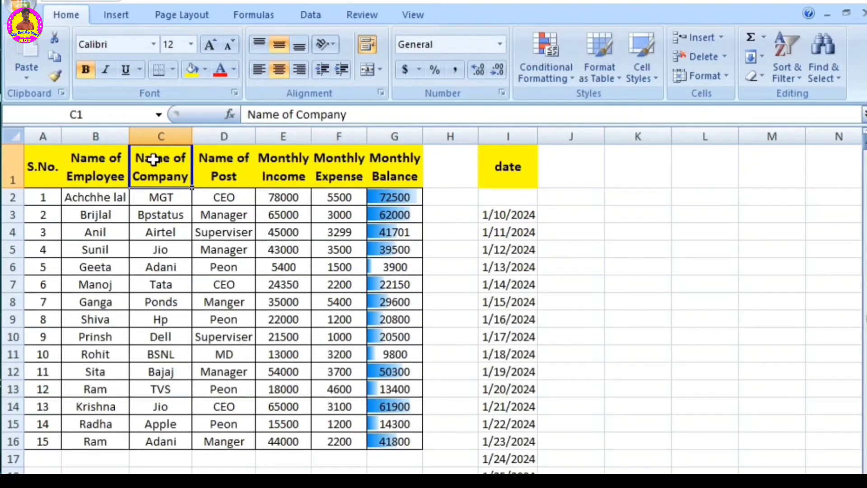
left_click(155, 216)
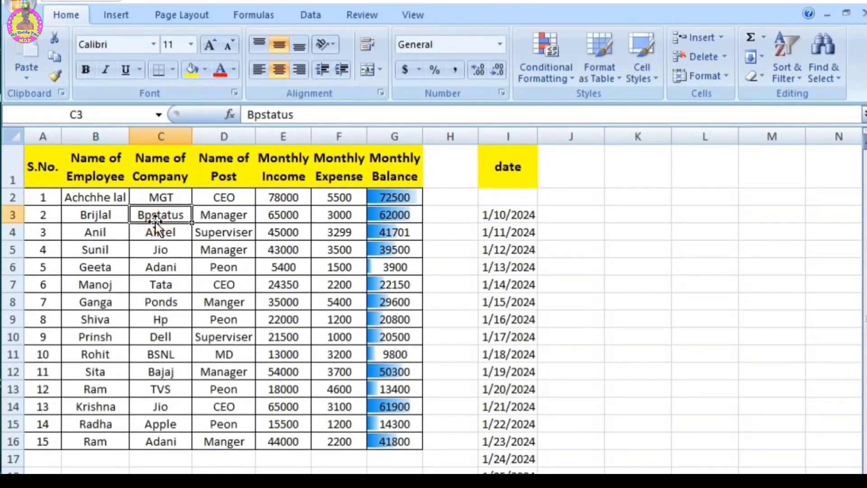
left_click(721, 39)
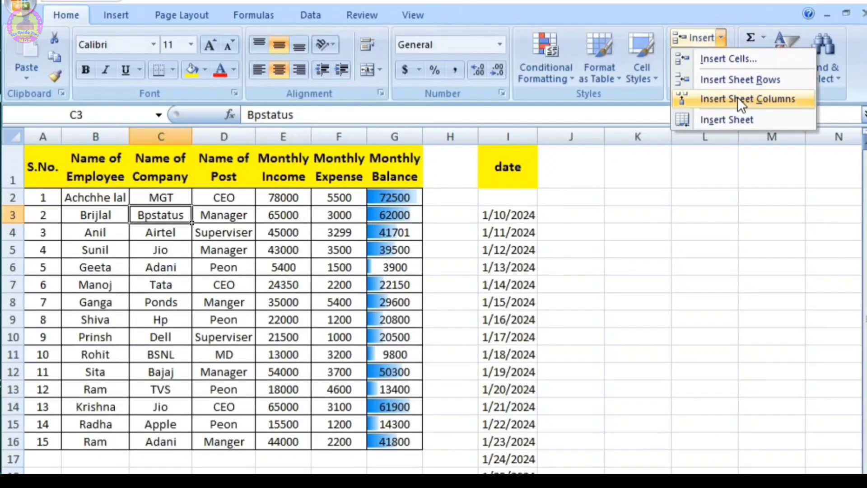
left_click(738, 97)
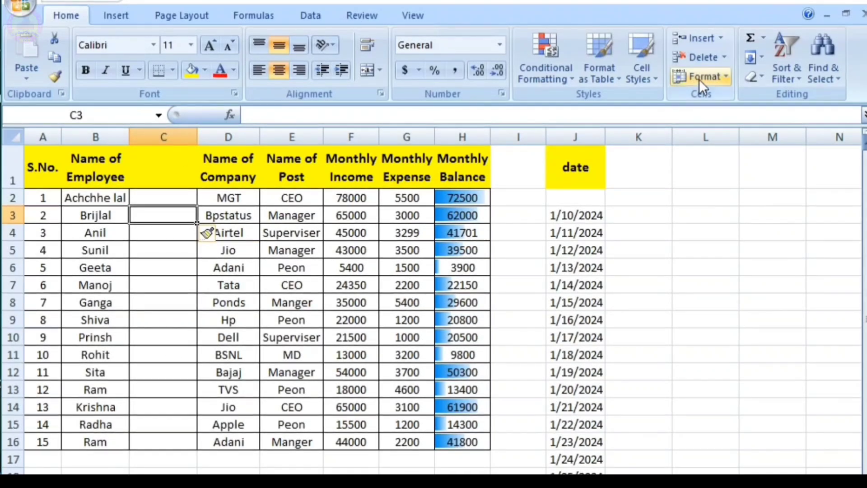
left_click(724, 57)
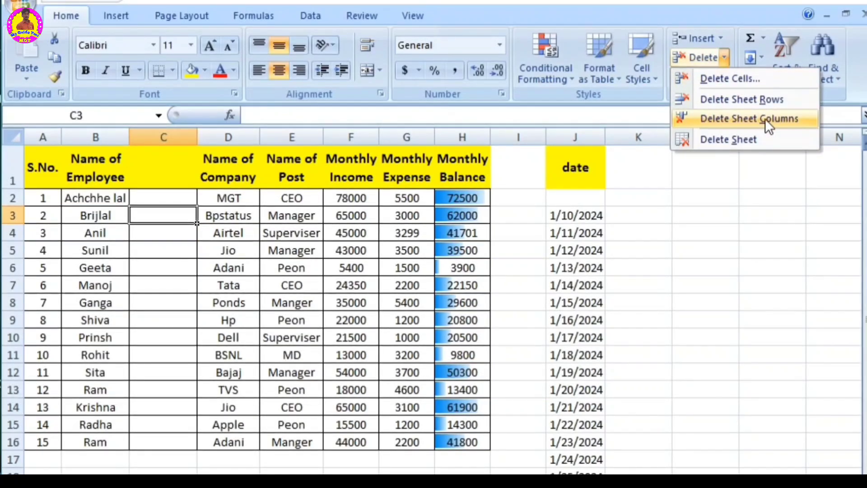
left_click(766, 118)
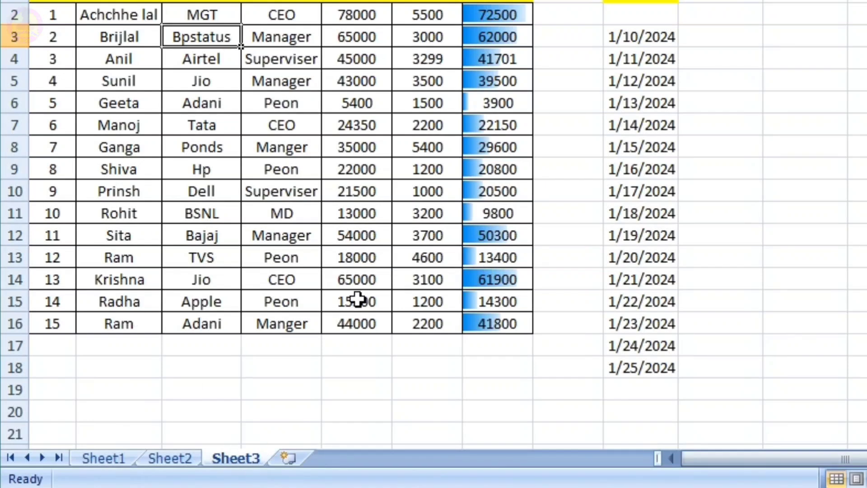
Step: Insert a new blank worksheet after Sheet3
left_click(286, 460)
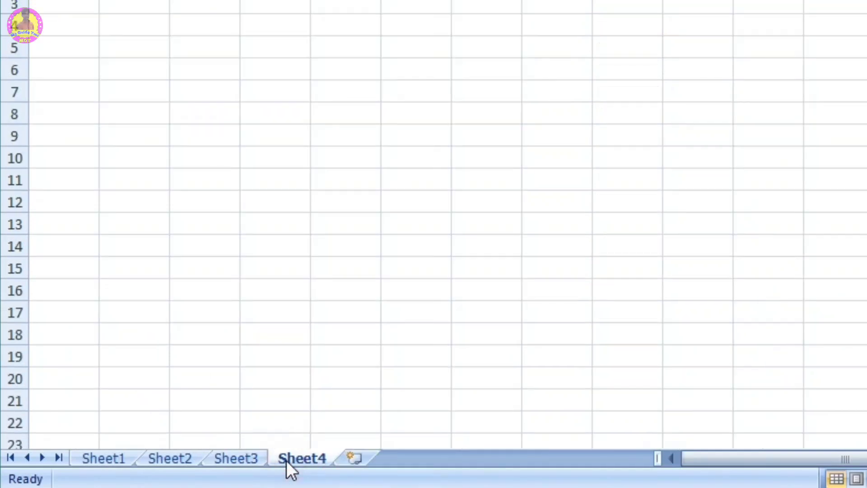
left_click(721, 52)
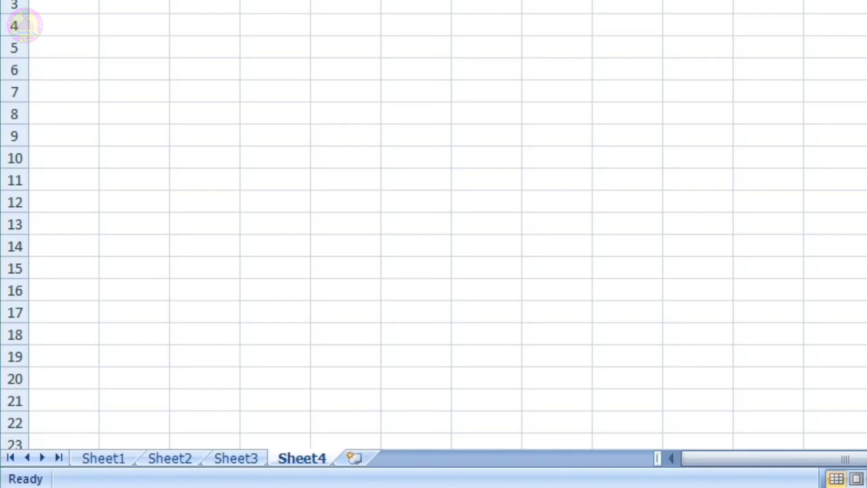
key("shift+F11")
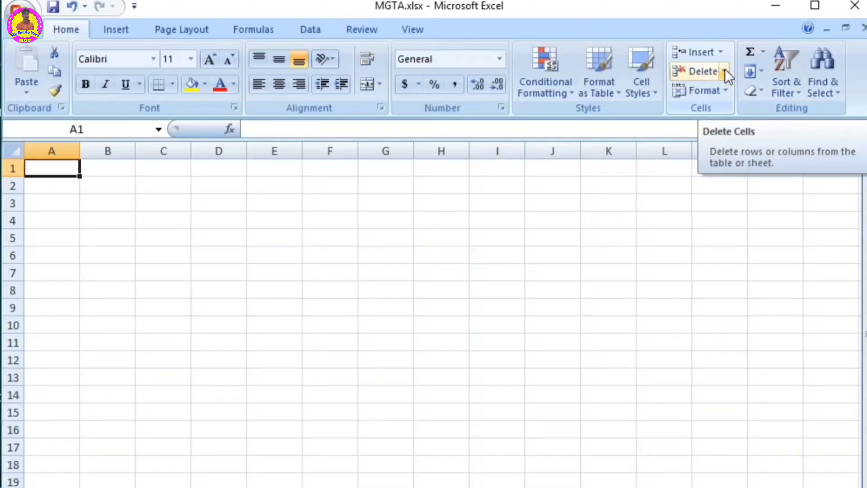
Step: Delete the blank worksheet Sheet4 from the workbook
left_click(724, 71)
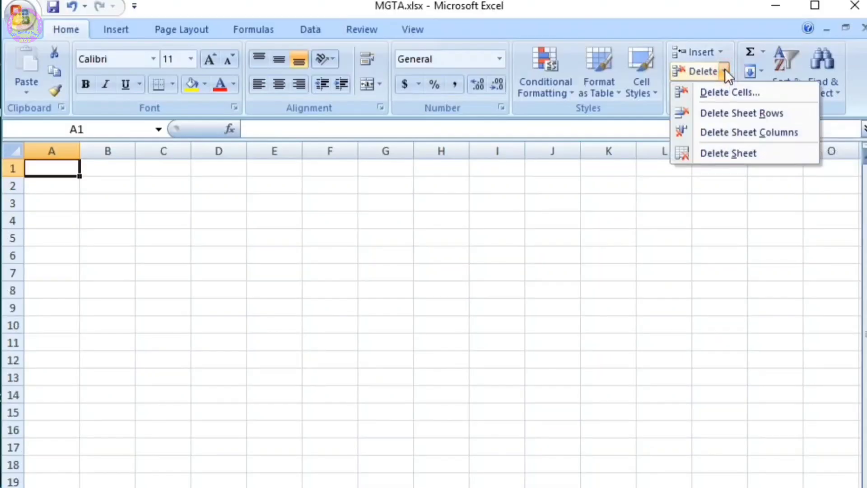
left_click(723, 153)
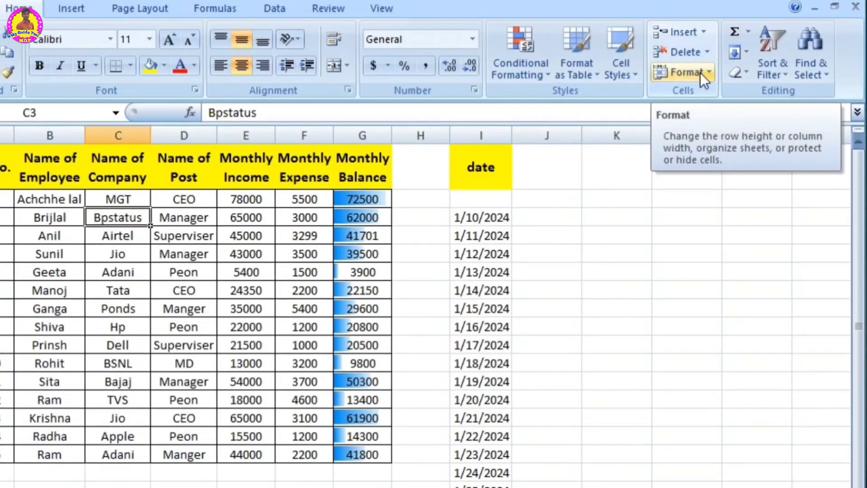
left_click(702, 91)
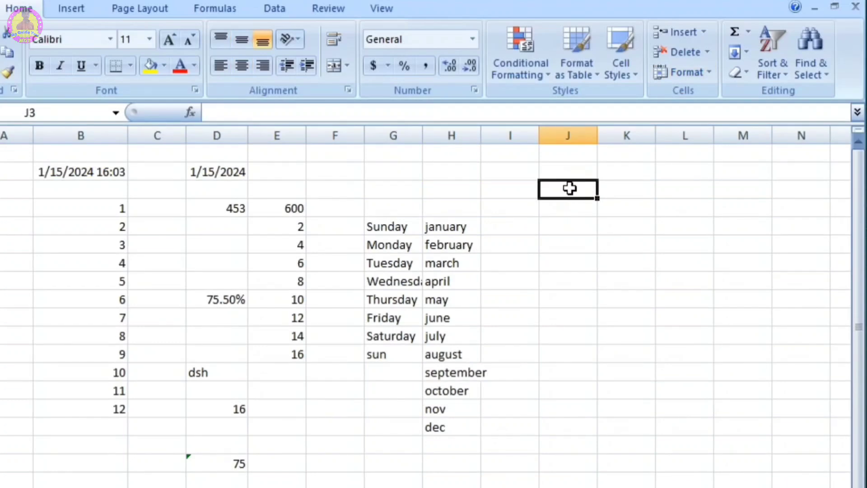
Step: Enter a short sample first name in cell J3 and reselect that cell
type("ram")
left_click(585, 213)
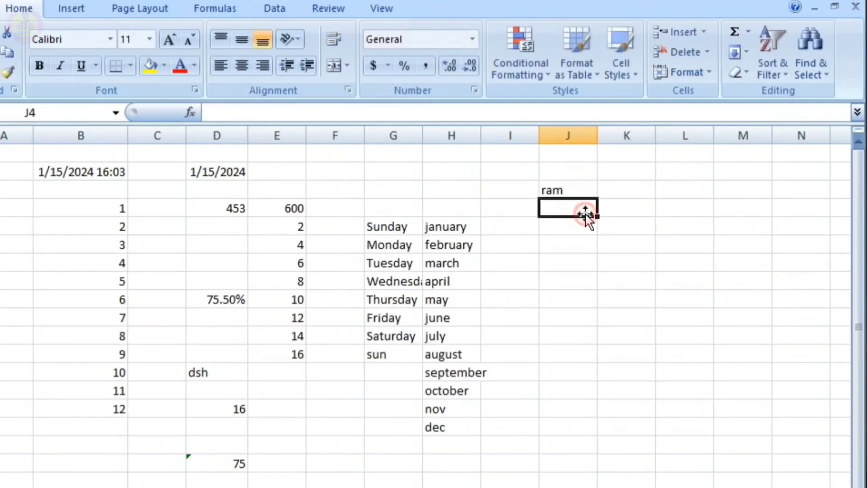
left_click(573, 189)
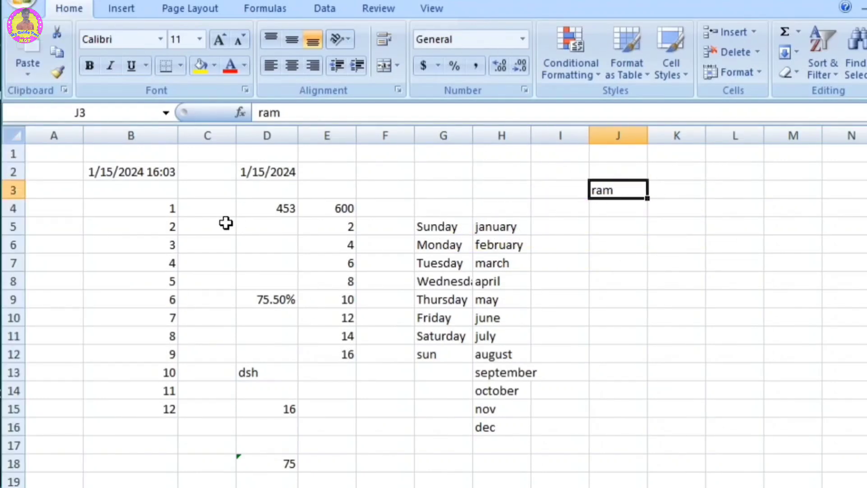
Step: Manually increase the height of row 3 and widen column J, then undo the column widening
left_click_drag(13, 197, 15, 222)
left_click_drag(647, 136, 678, 137)
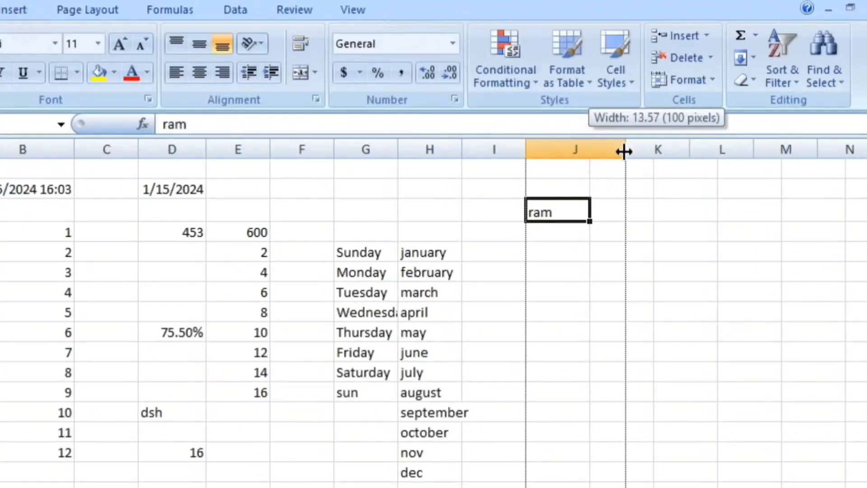
left_click_drag(623, 152, 623, 152)
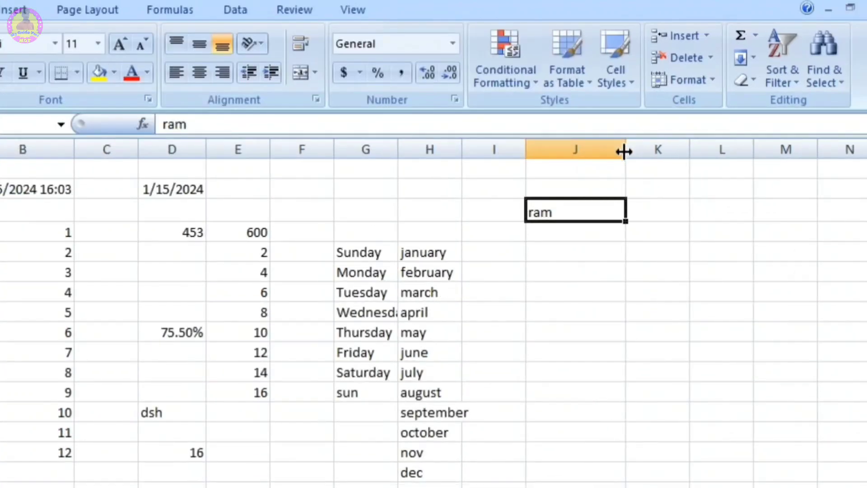
key("ctrl+z")
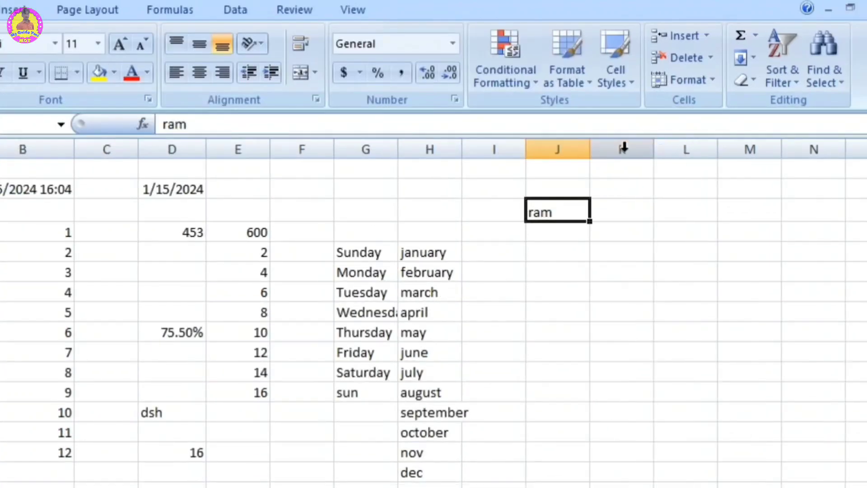
Step: Set the height of row 3 to exactly 15
left_click(708, 81)
left_click(712, 126)
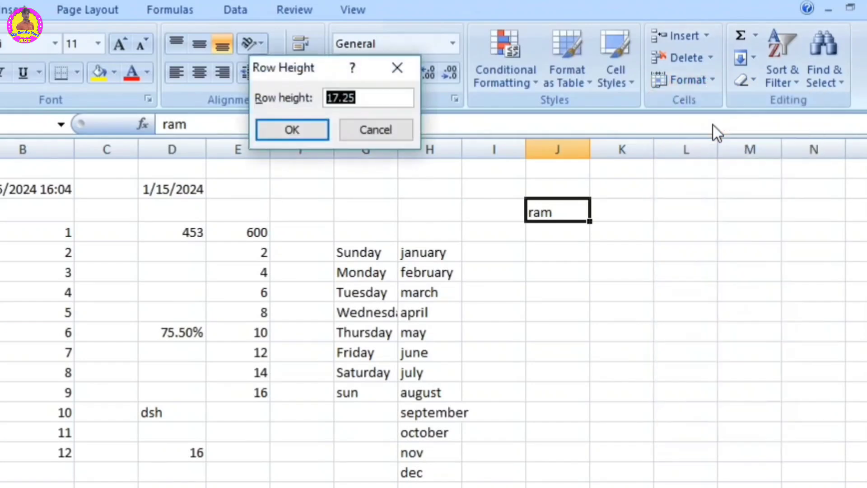
type("15")
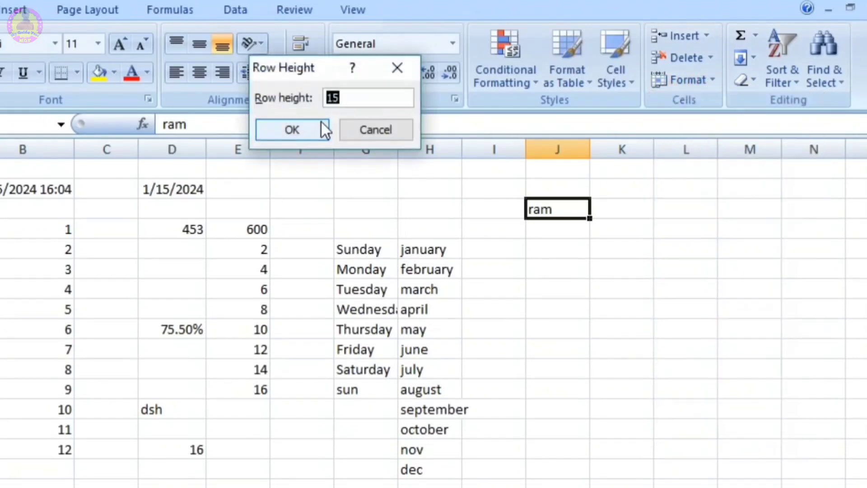
Step: Set the height of row 3 to 30, then apply AutoFit Row Height to it
left_click(358, 96)
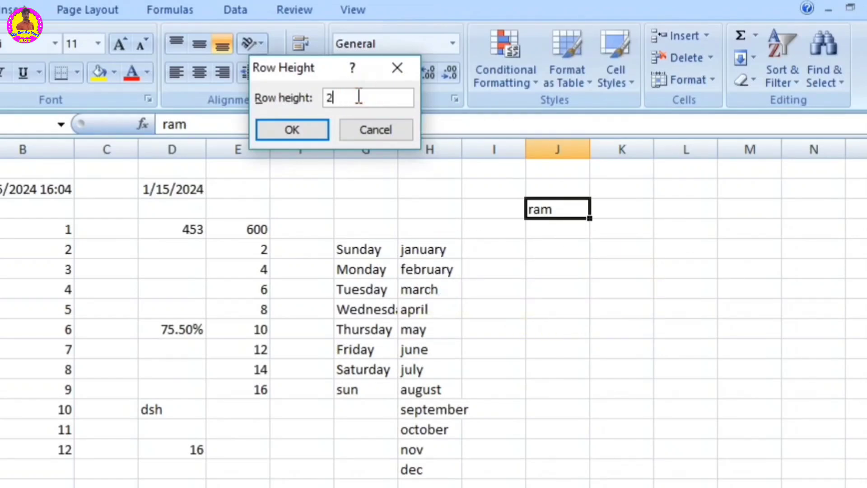
type("30")
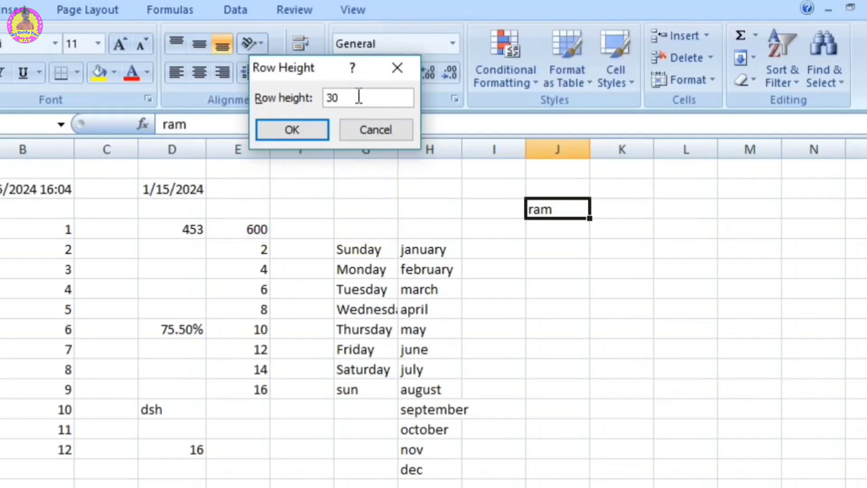
left_click(312, 129)
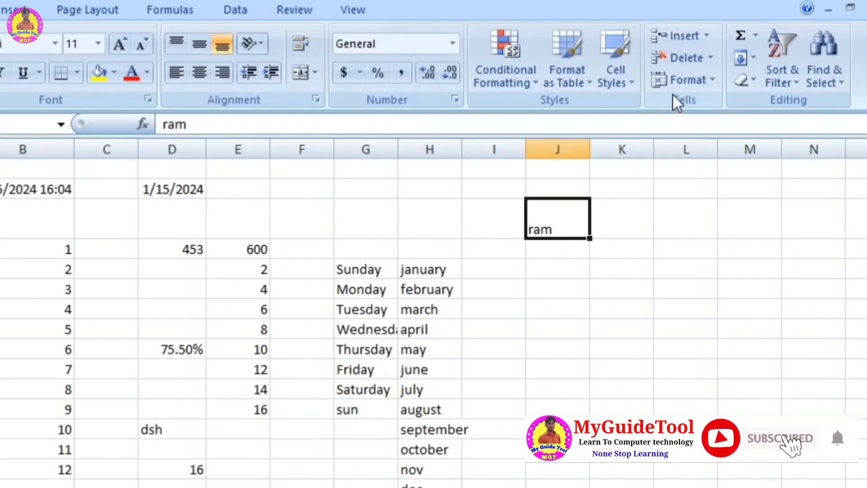
left_click(697, 80)
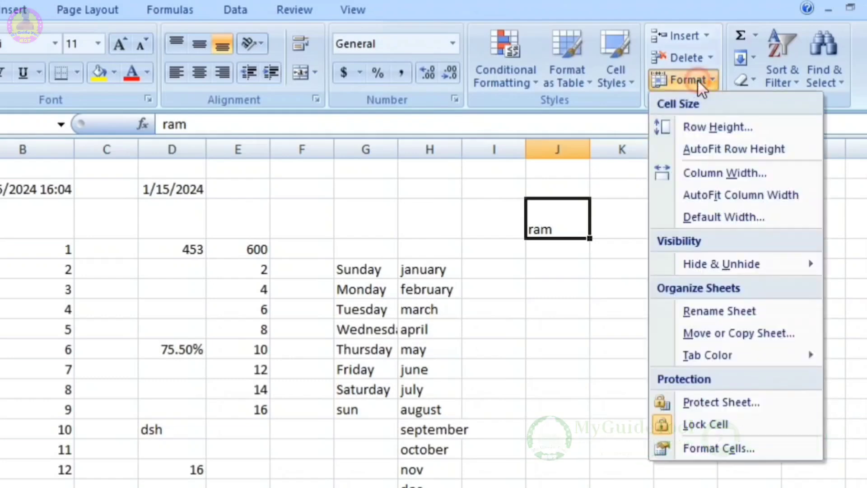
left_click(770, 149)
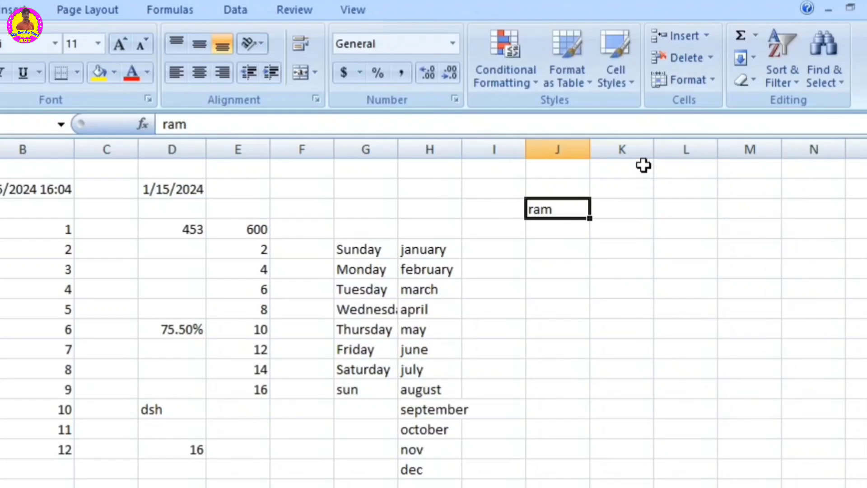
Step: Set the width of column J to 15
left_click(700, 80)
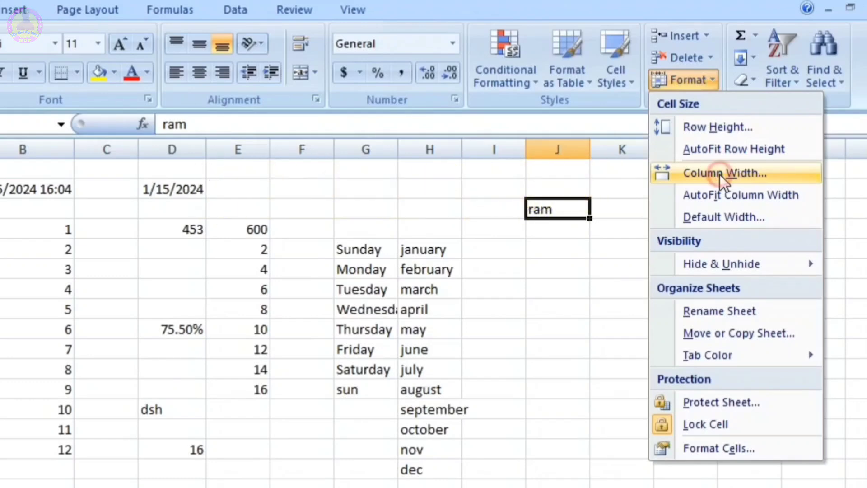
left_click(719, 175)
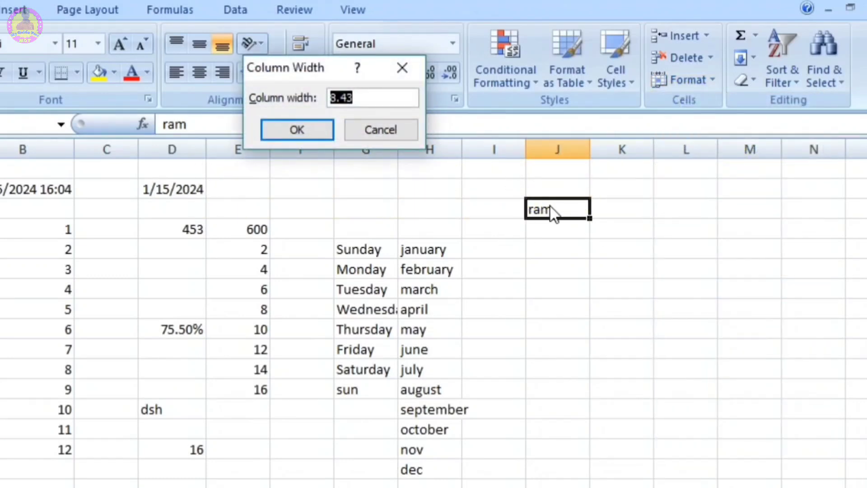
left_click(380, 94)
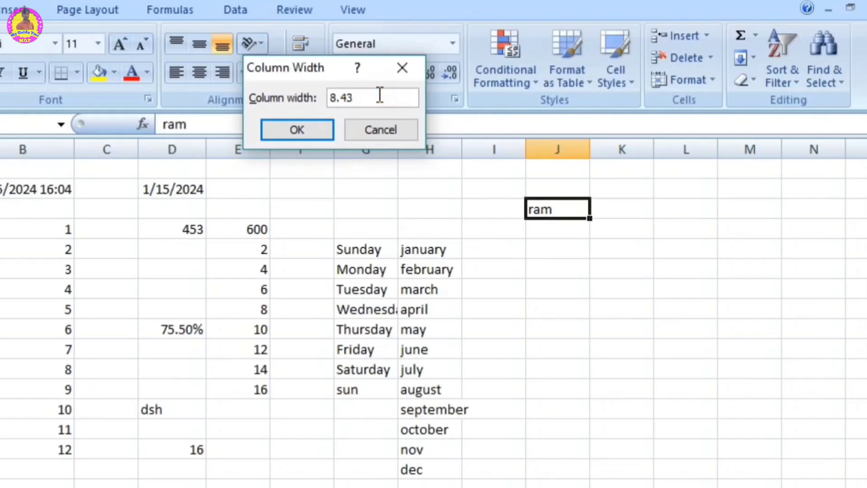
left_click_drag(380, 94, 243, 99)
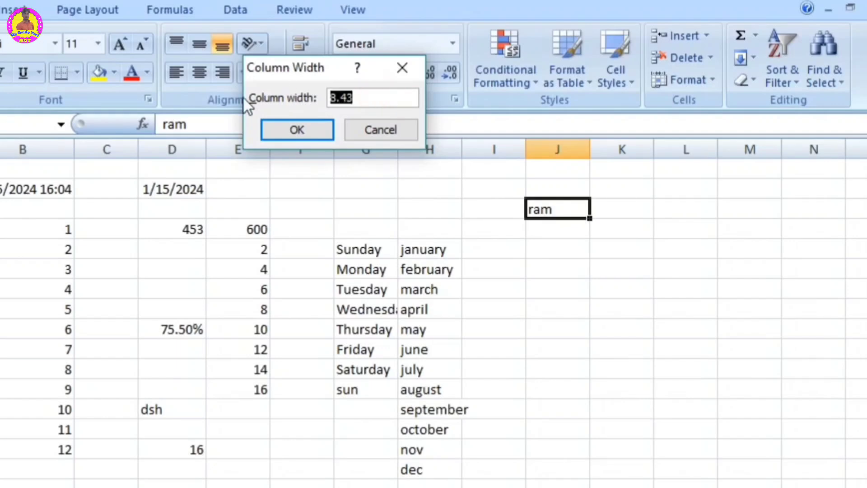
type("15")
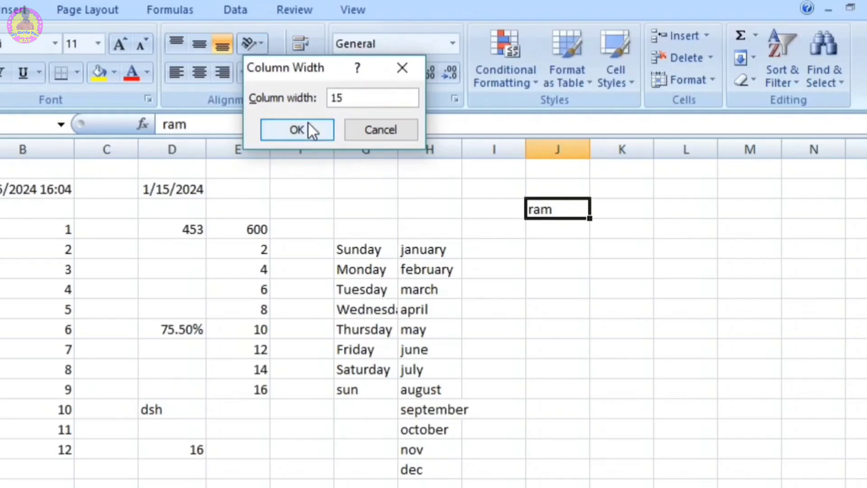
left_click(307, 129)
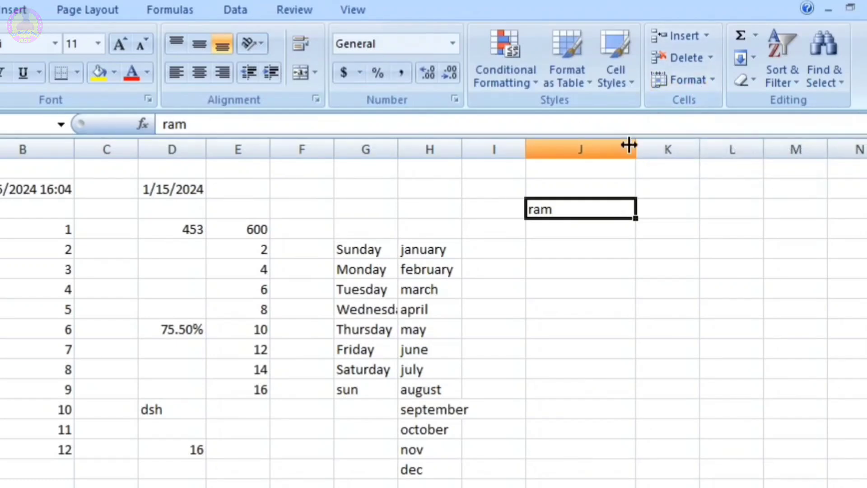
Step: Apply AutoFit Column Width to column J based on the text in cell J3
left_click(695, 89)
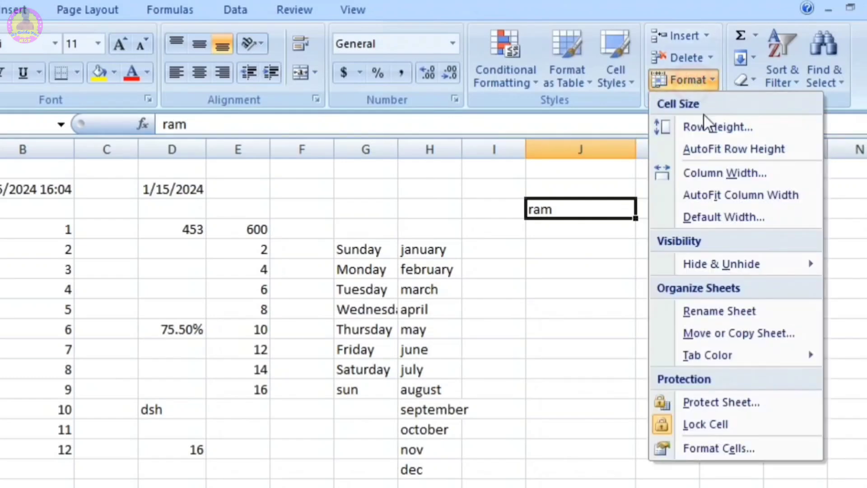
left_click(749, 195)
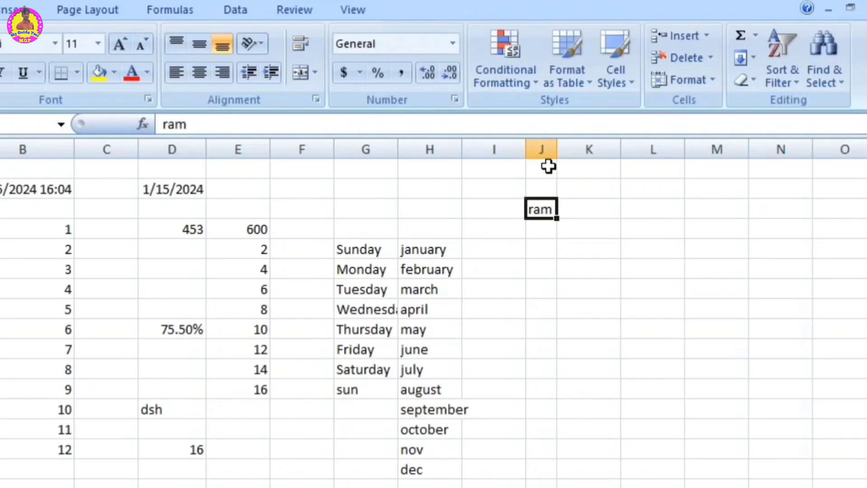
left_click(589, 248)
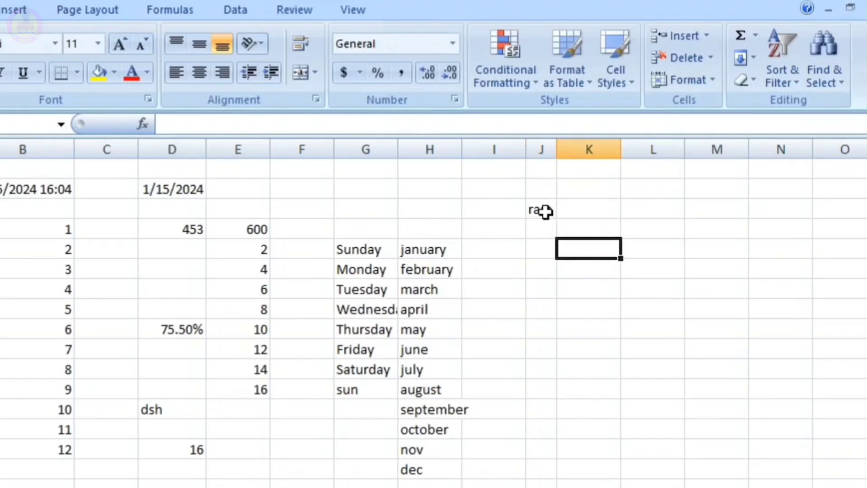
left_click(545, 209)
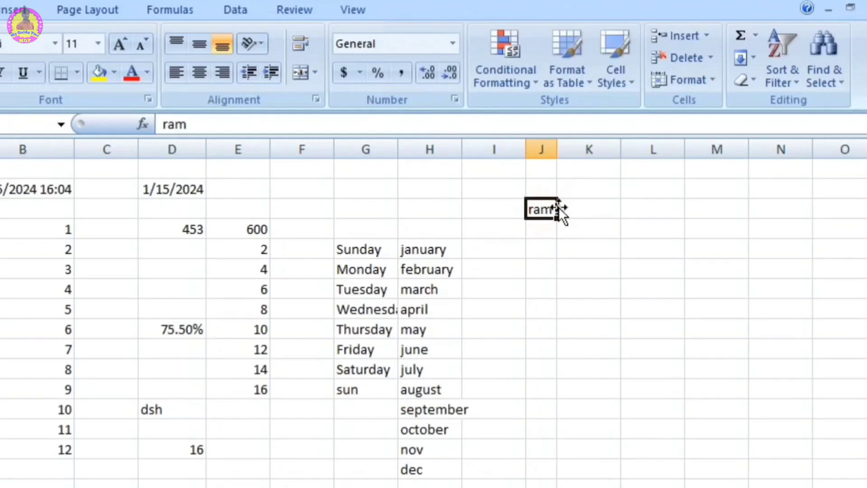
Step: Check the sheet's standard column width setting and cancel without changing it
left_click(705, 80)
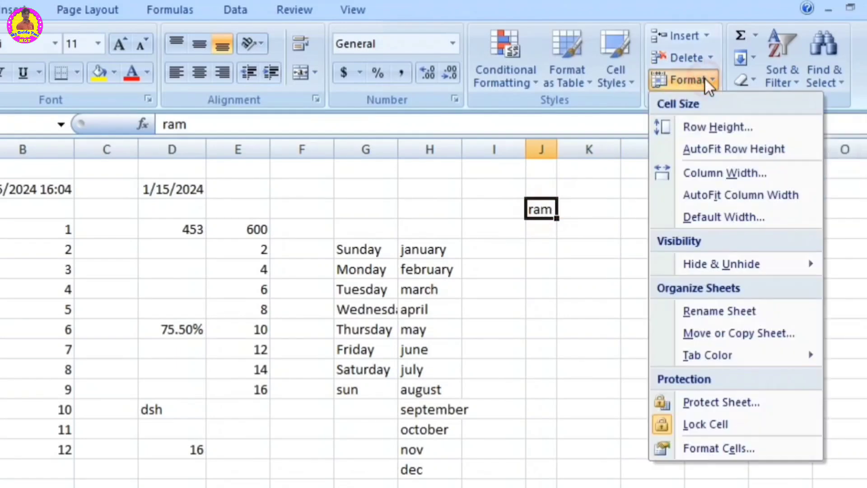
left_click(712, 217)
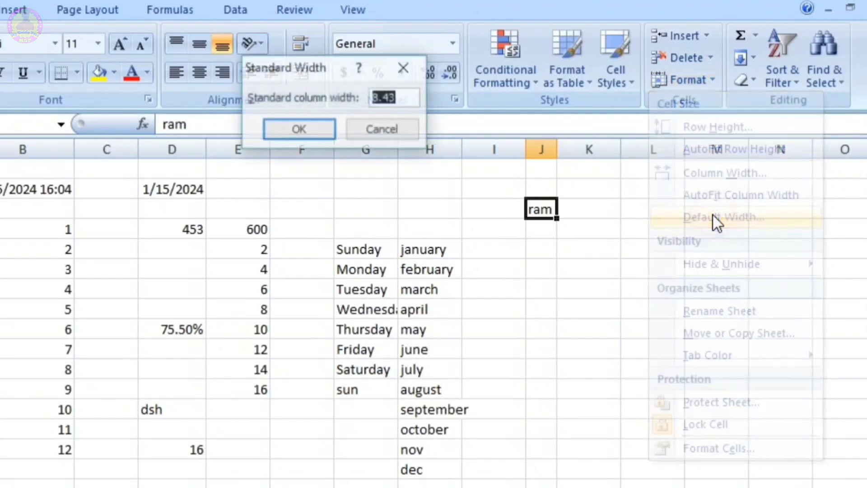
left_click(410, 97)
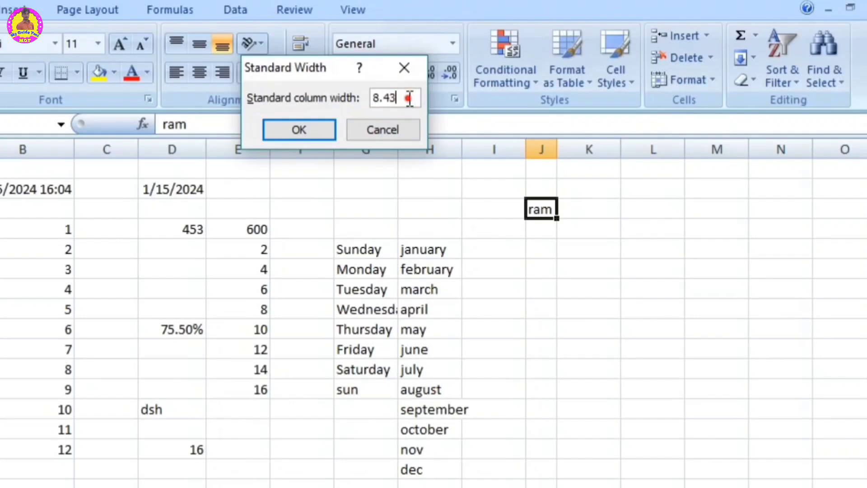
left_click_drag(409, 97, 310, 100)
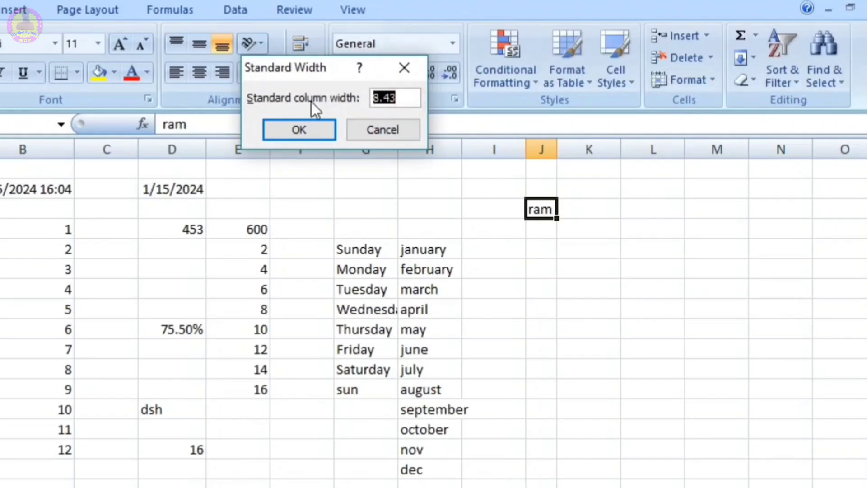
left_click(362, 128)
Step: Set the width of column J to 8.43
left_click(684, 80)
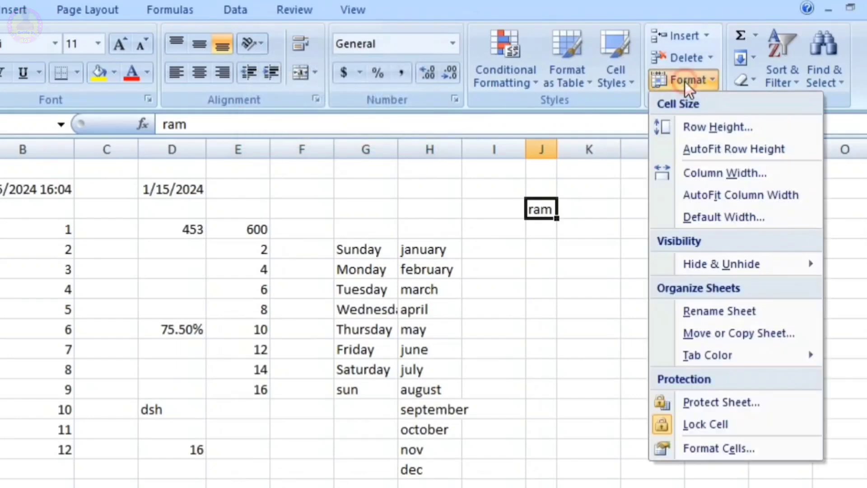
left_click(724, 173)
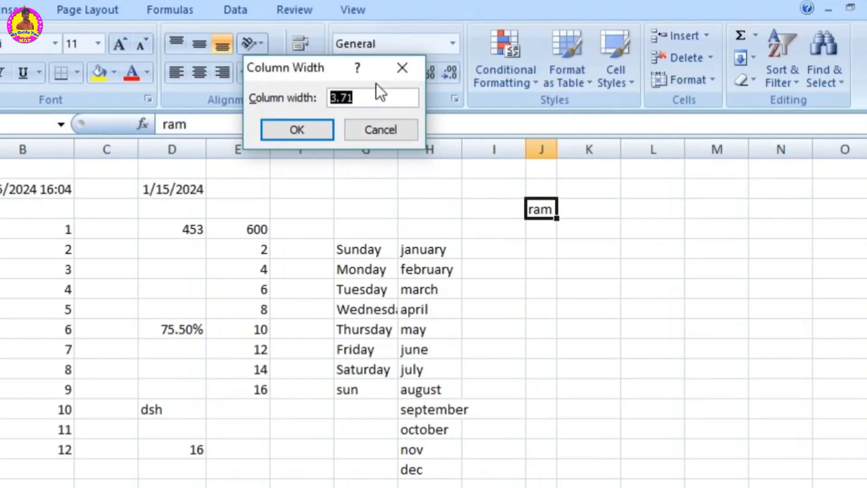
type("8.43")
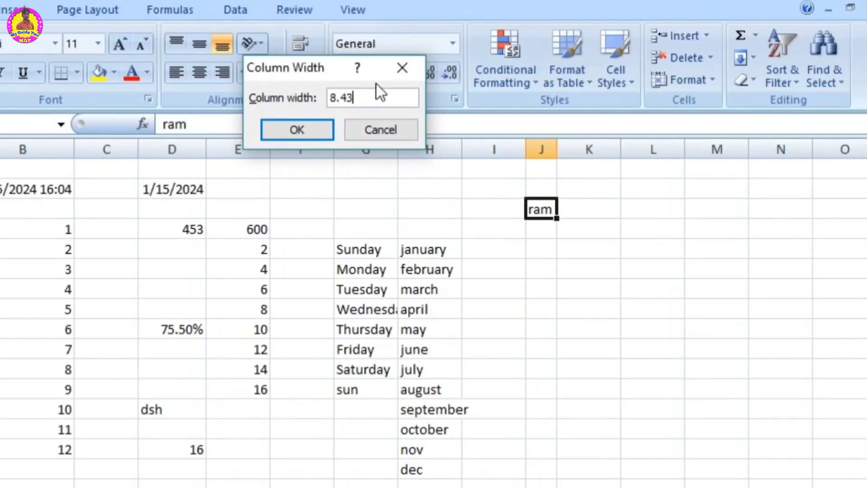
left_click(310, 128)
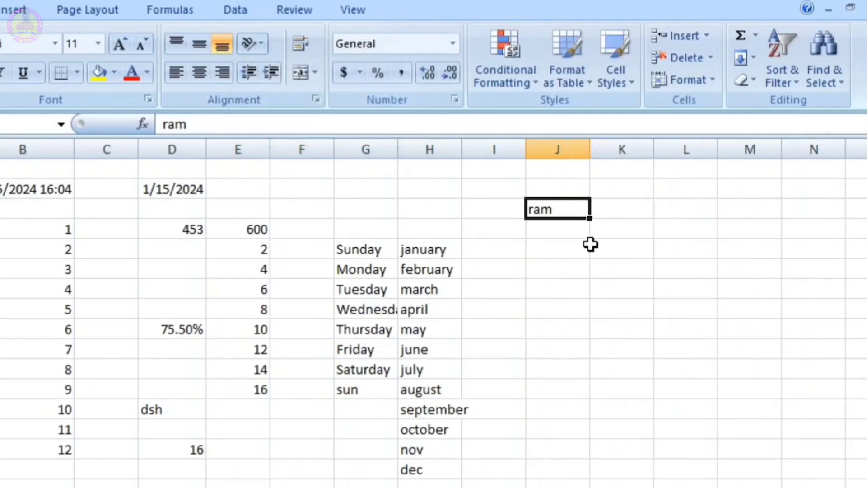
Step: Hide rows 3 to 15 using the selected cells B3:B15
left_click(683, 79)
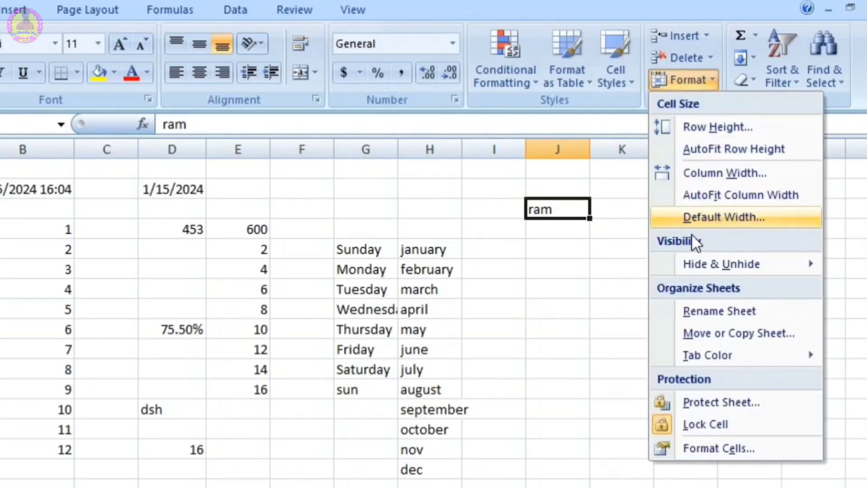
mouse_move(668, 263)
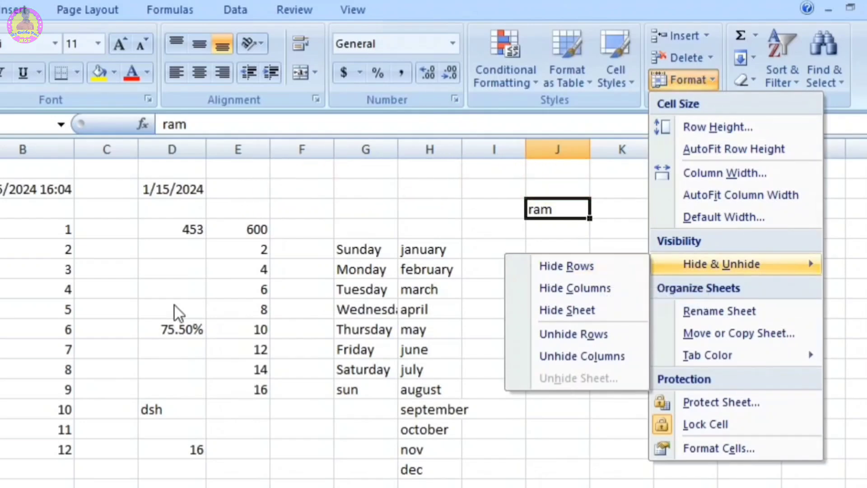
left_click(120, 307)
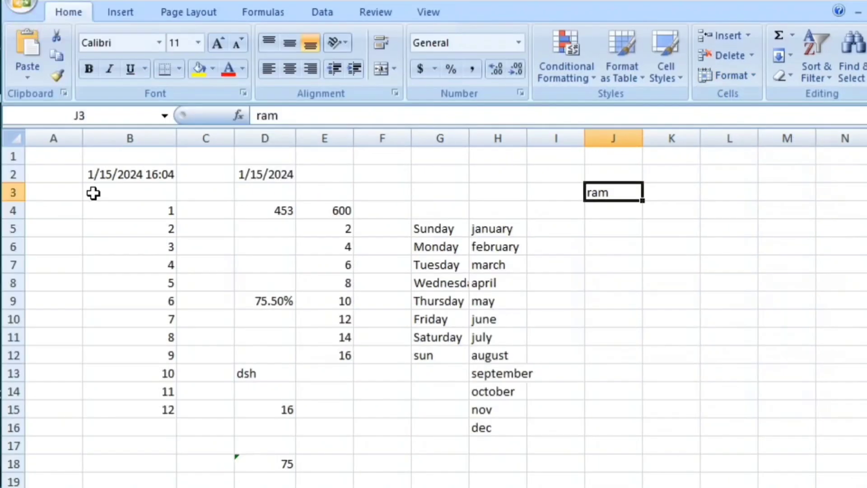
left_click_drag(4, 210, 5, 425)
left_click_drag(104, 387, 104, 408)
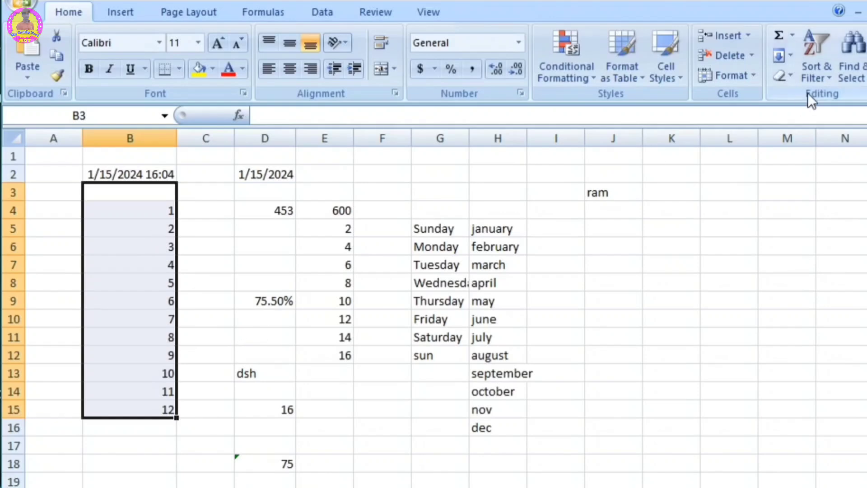
left_click(733, 75)
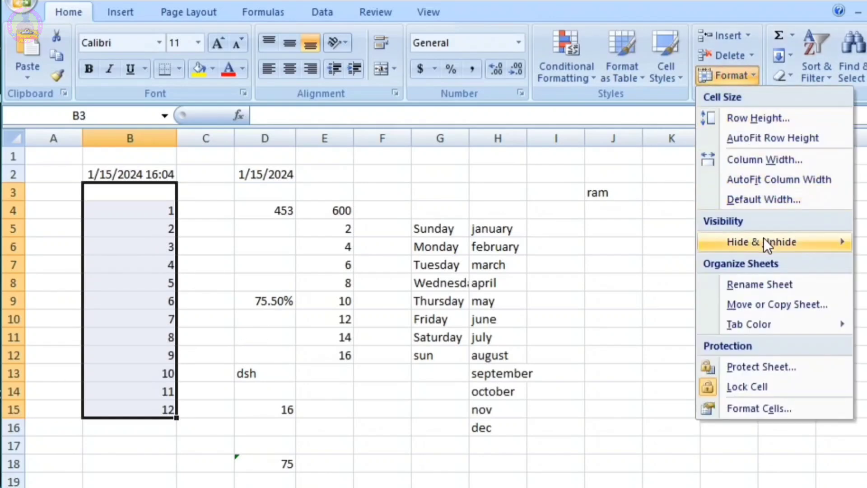
mouse_move(763, 240)
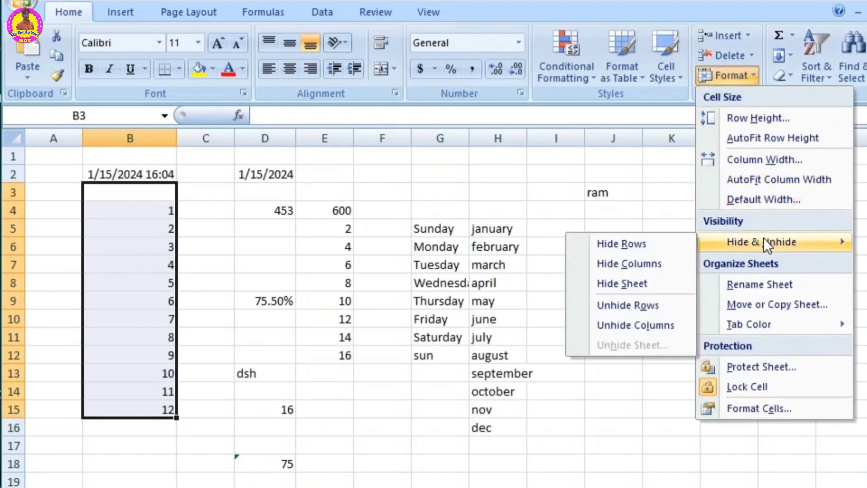
left_click(618, 243)
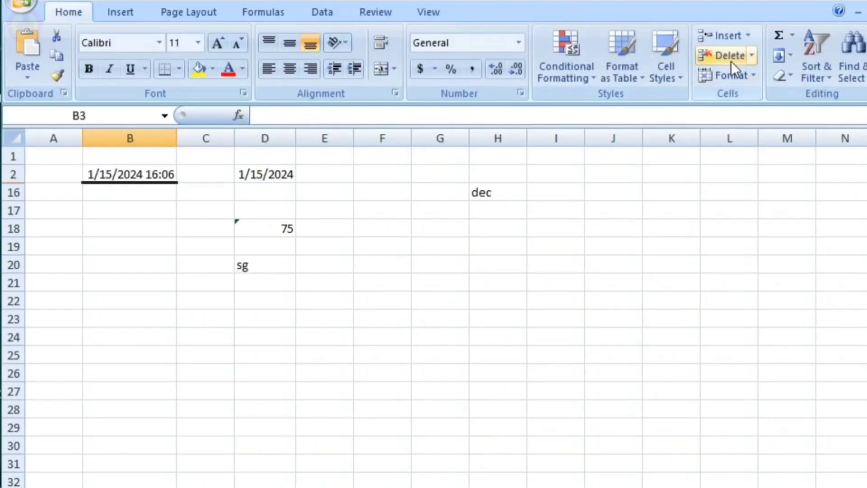
Step: Unhide rows 3 to 15 and deselect the range
left_click(744, 78)
mouse_move(735, 241)
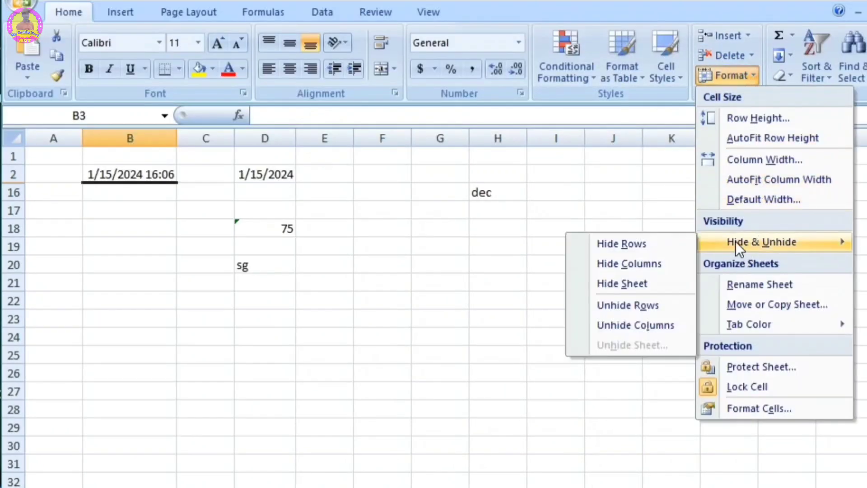
left_click(621, 304)
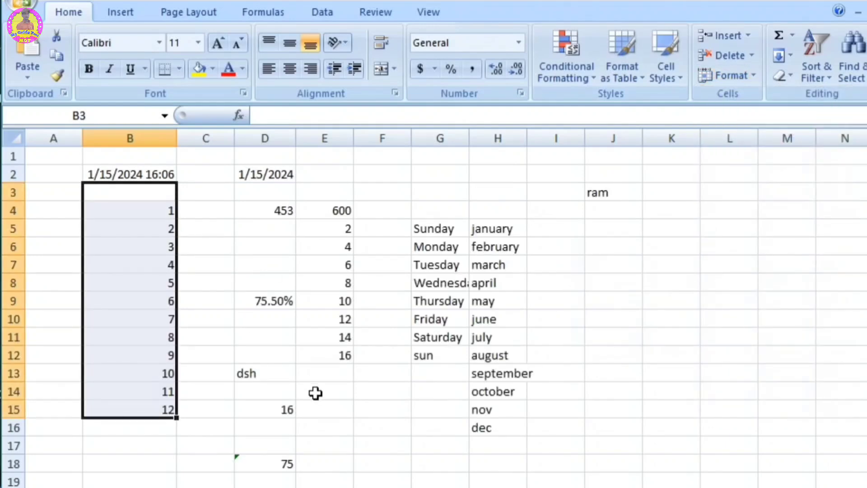
left_click(319, 394)
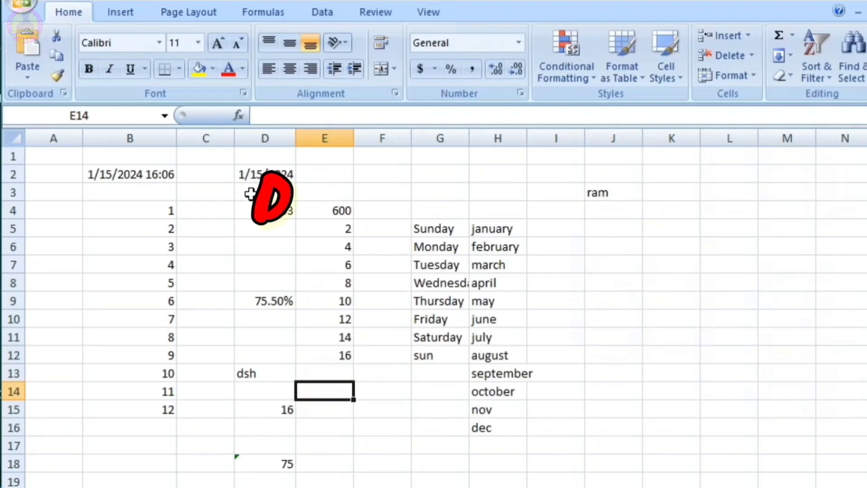
Step: Hide columns D through J using a cell selection from D3 to J4
left_click(251, 193)
left_click_drag(250, 194, 610, 220)
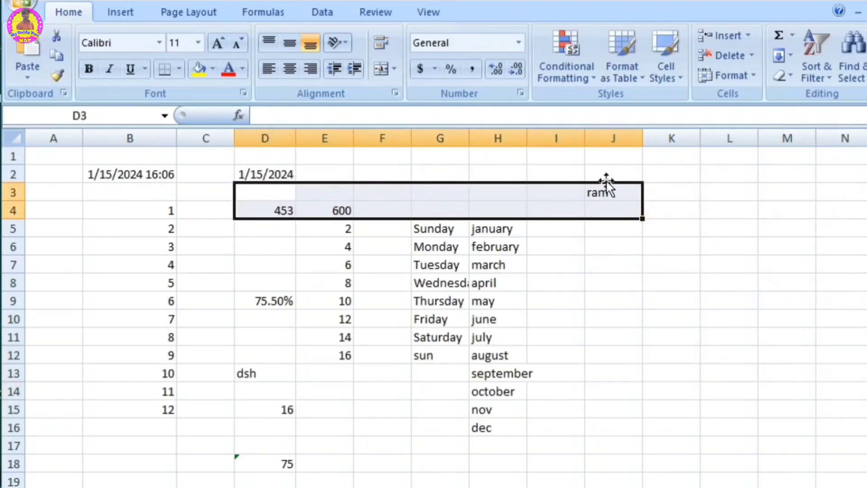
left_click(738, 74)
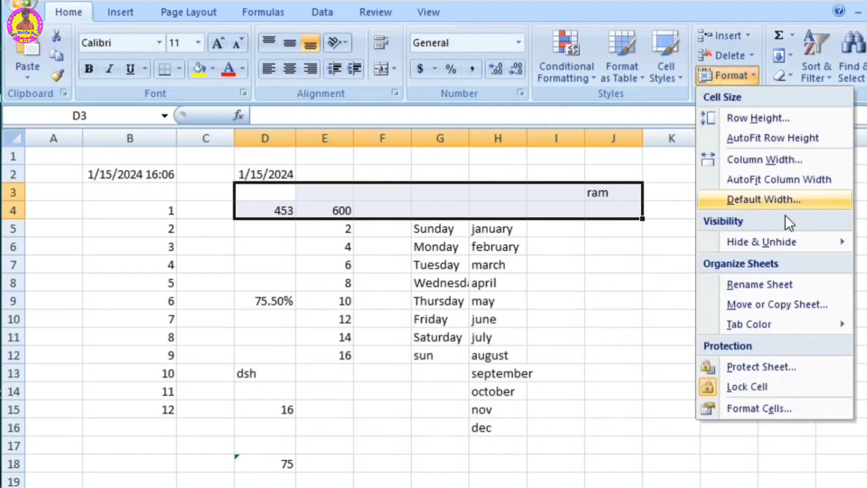
mouse_move(760, 244)
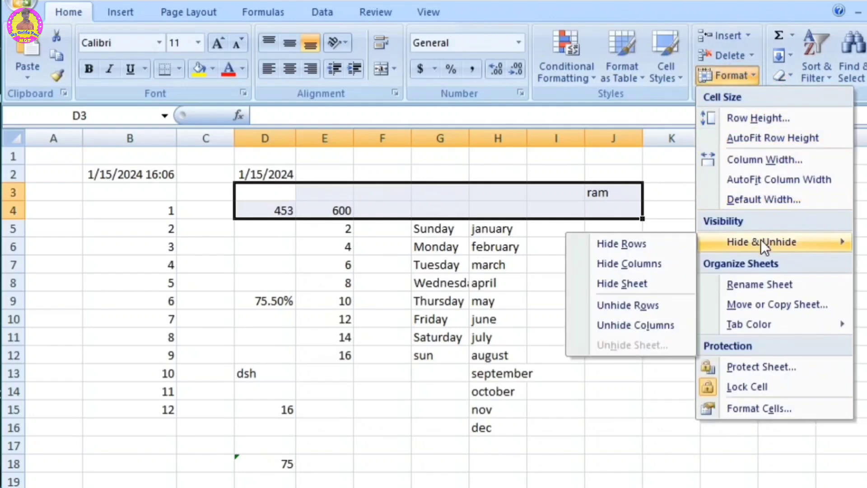
left_click(640, 264)
left_click(640, 264)
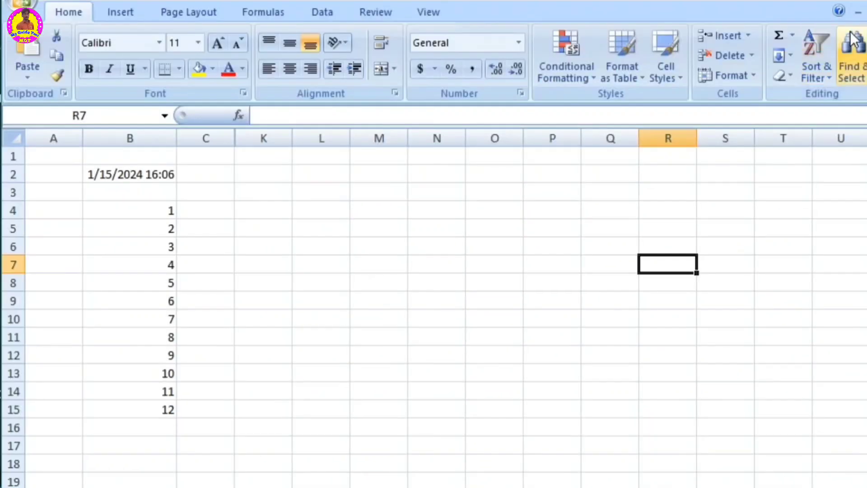
Step: Unhide columns D through J
left_click(766, 8)
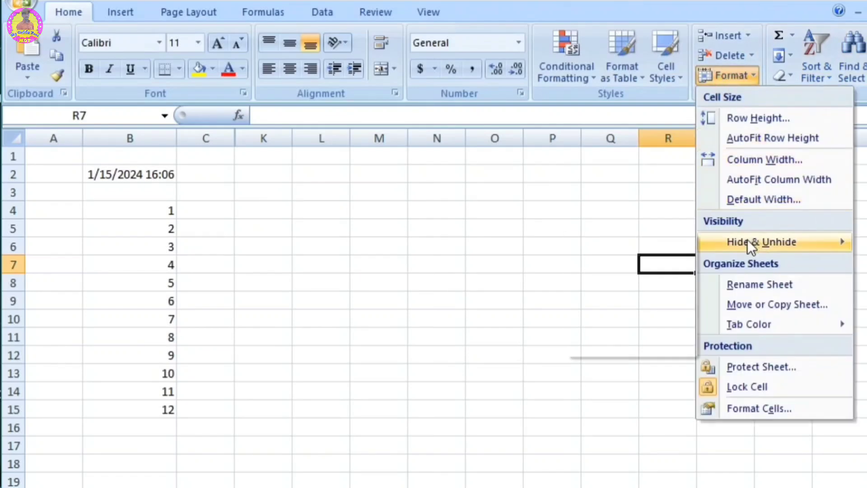
mouse_move(746, 241)
left_click(655, 322)
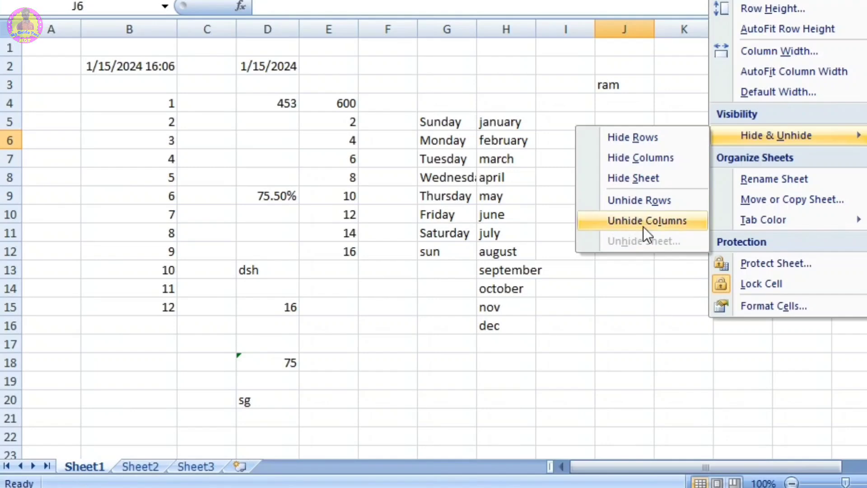
Step: Hide Sheet1 and restore it with the Unhide Sheet command
left_click(641, 178)
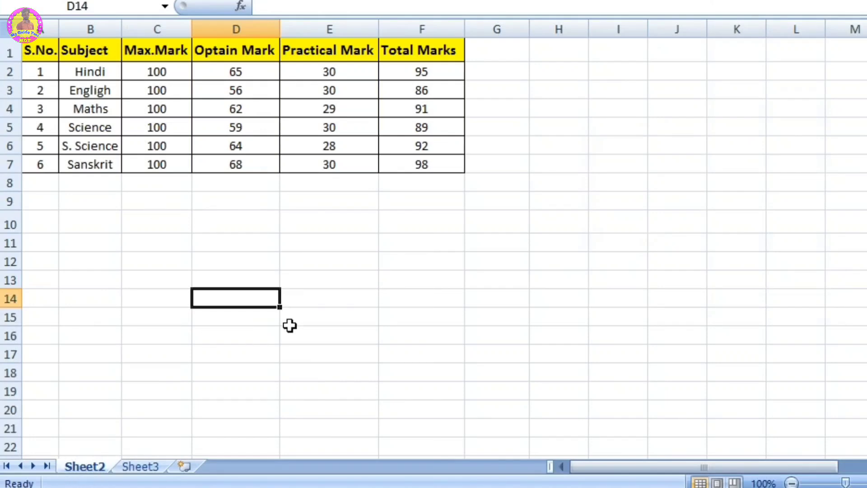
left_click(740, 76)
left_click(740, 76)
left_click(728, 75)
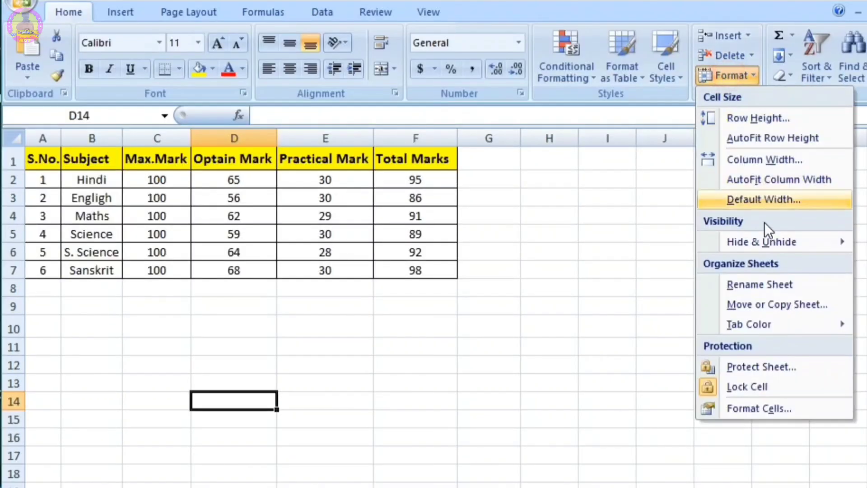
mouse_move(766, 241)
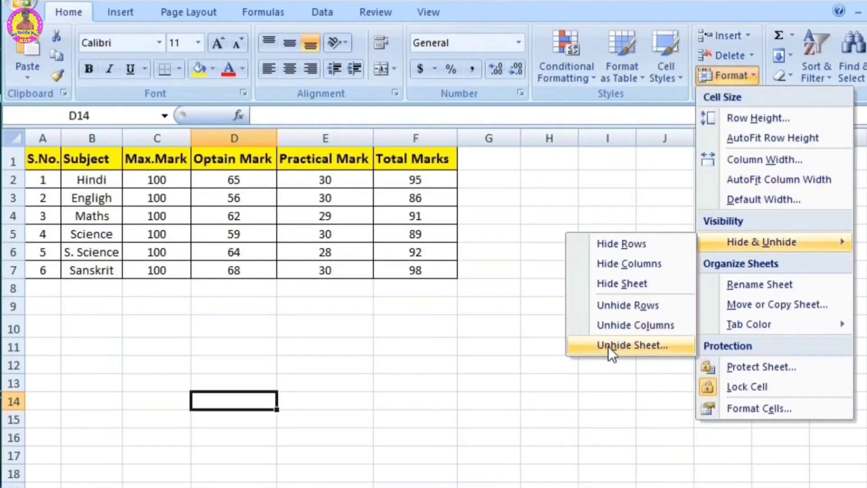
left_click(633, 345)
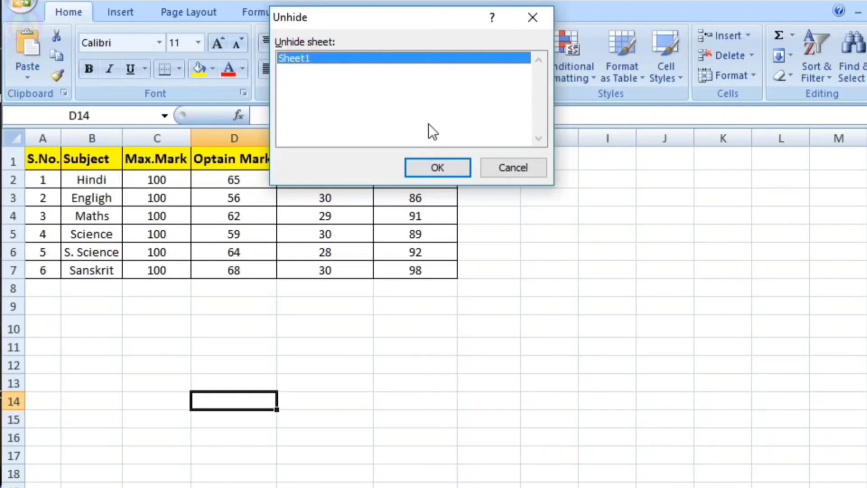
left_click(431, 167)
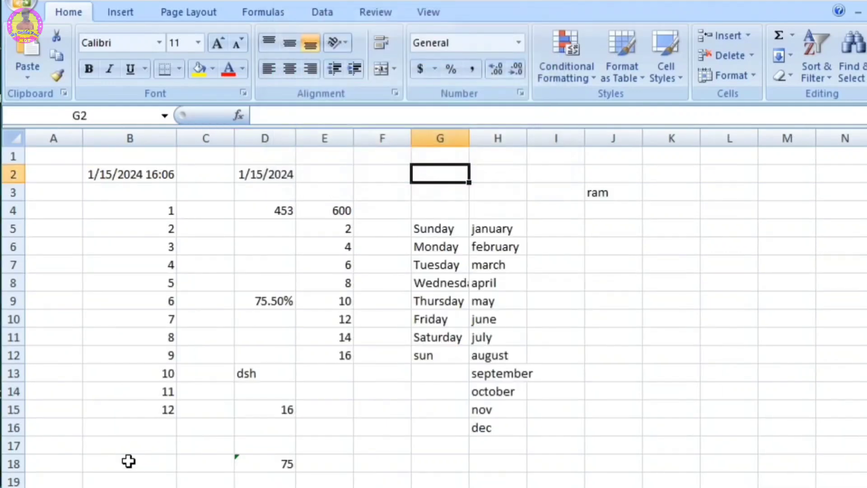
left_click(364, 465)
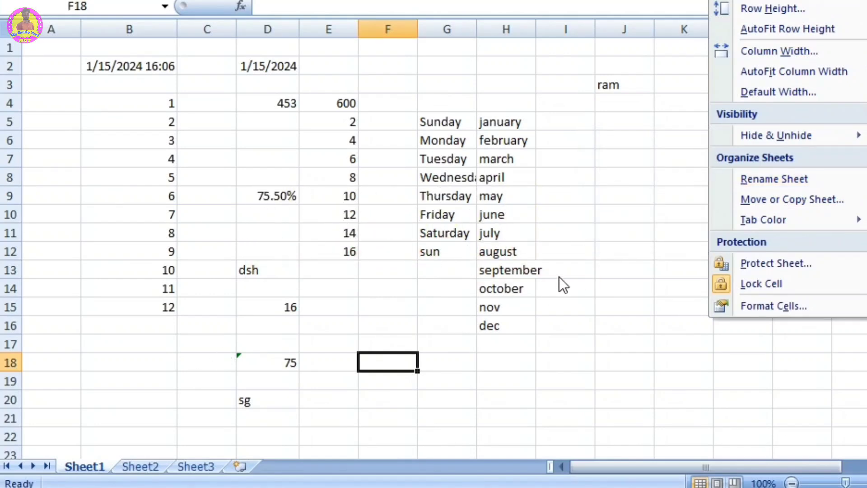
Step: Rename Sheet1 to Ram directly on its sheet tab
double_click(88, 465)
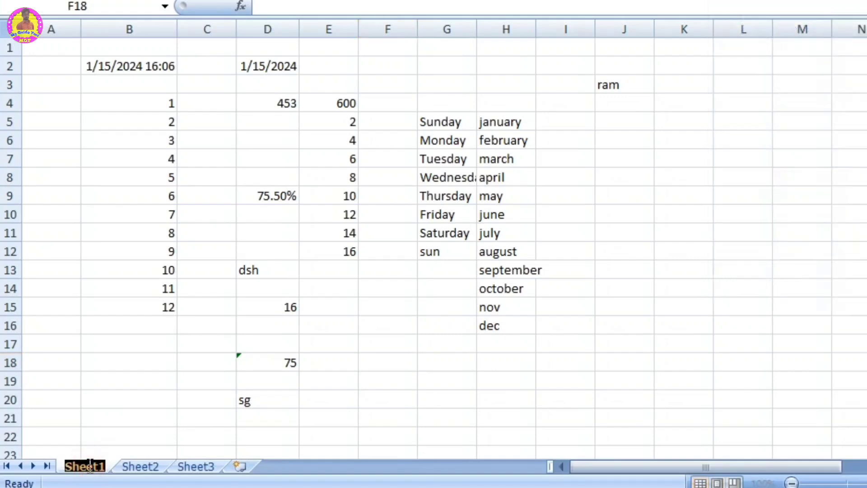
type("Ram")
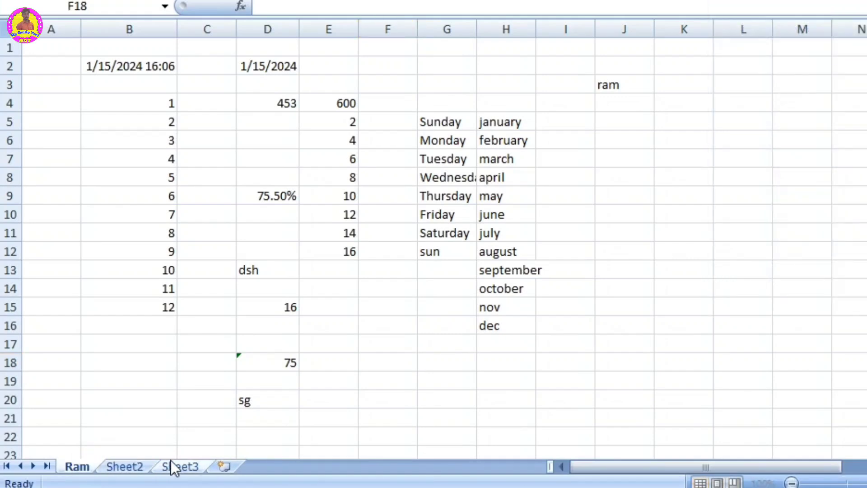
left_click(120, 401)
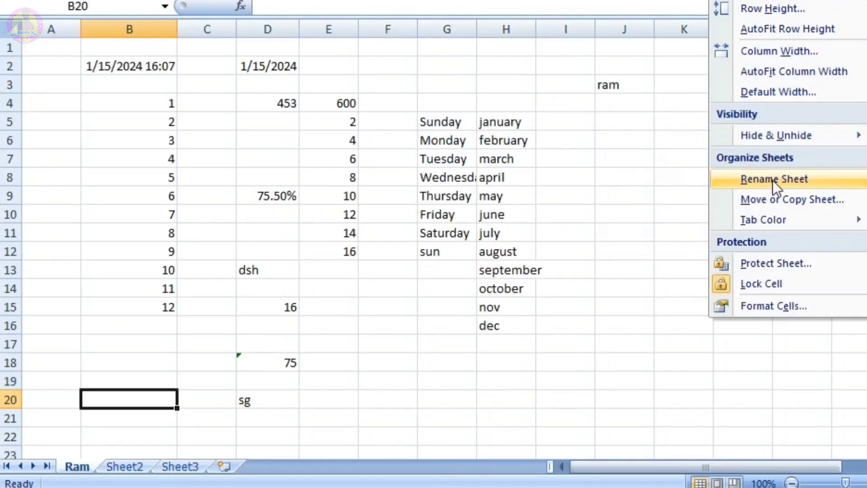
Step: Rename the first sheet to Krishna with the Rename Sheet command
left_click(772, 179)
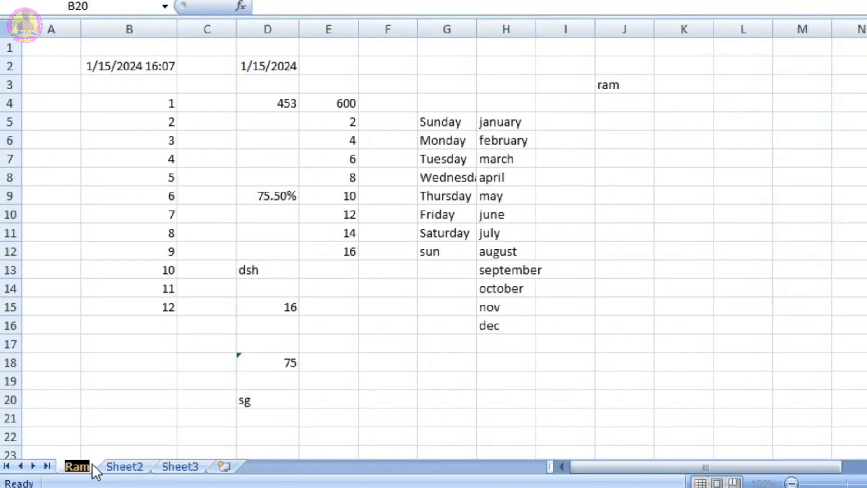
type("Krish")
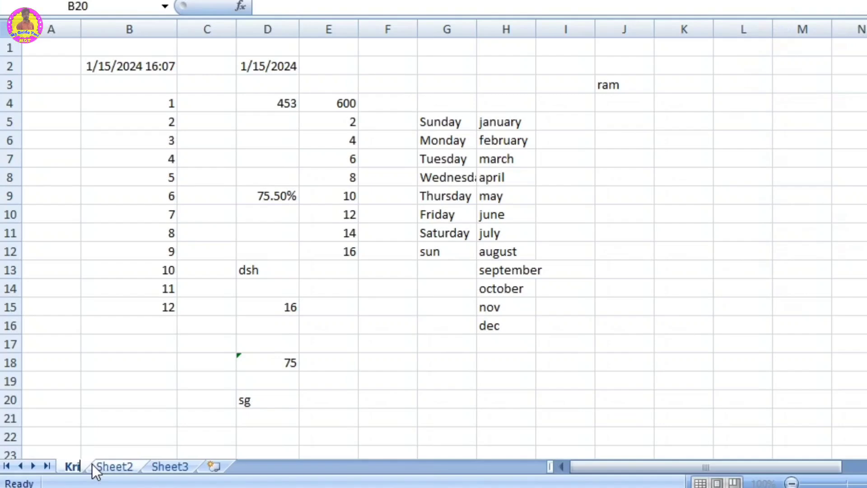
type("na")
key("Return")
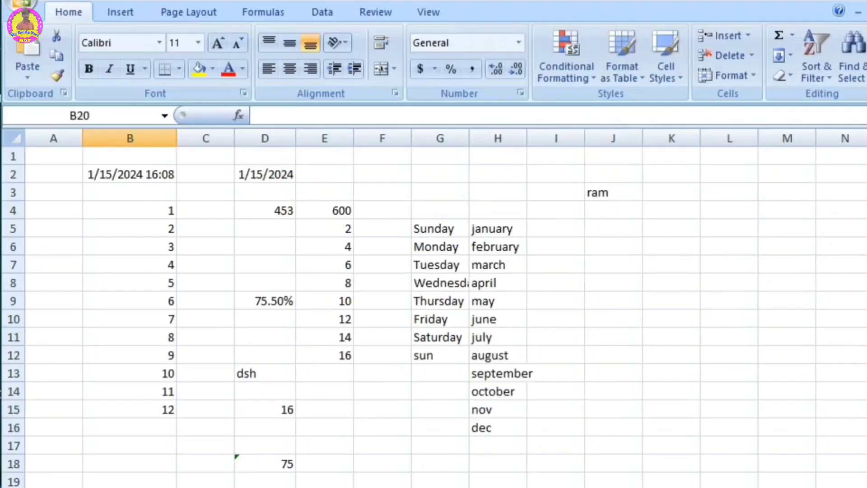
Step: Move the Krishna sheet tab after Sheet3 and back in front of Sheet2
left_click(724, 66)
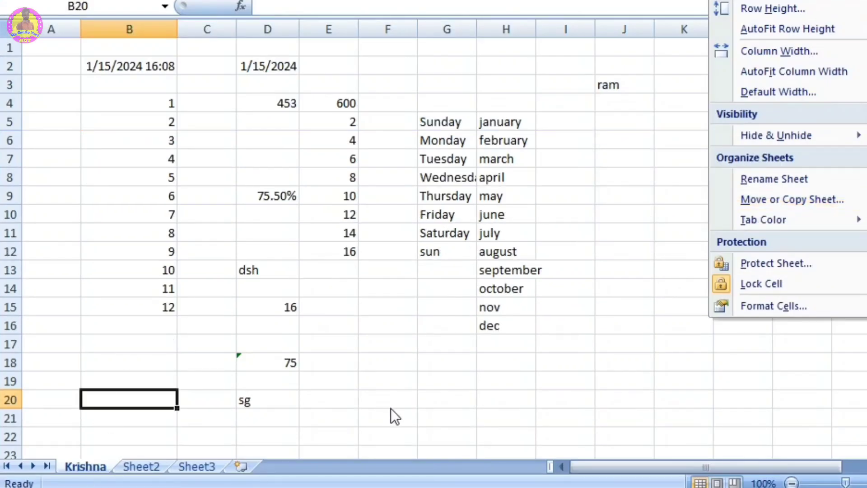
left_click(85, 464)
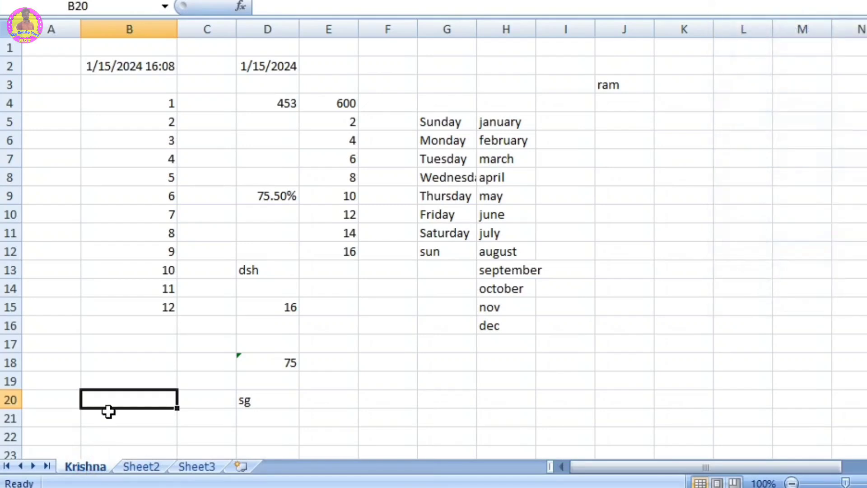
left_click_drag(88, 470, 242, 434)
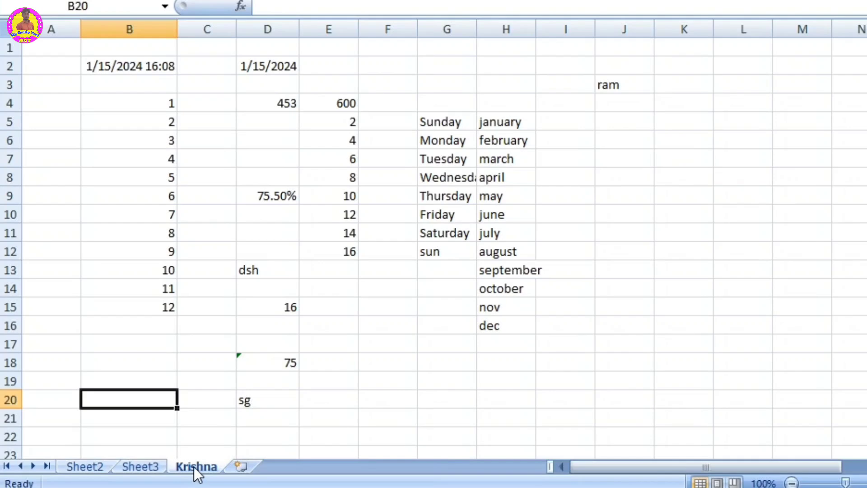
left_click_drag(193, 469, 55, 456)
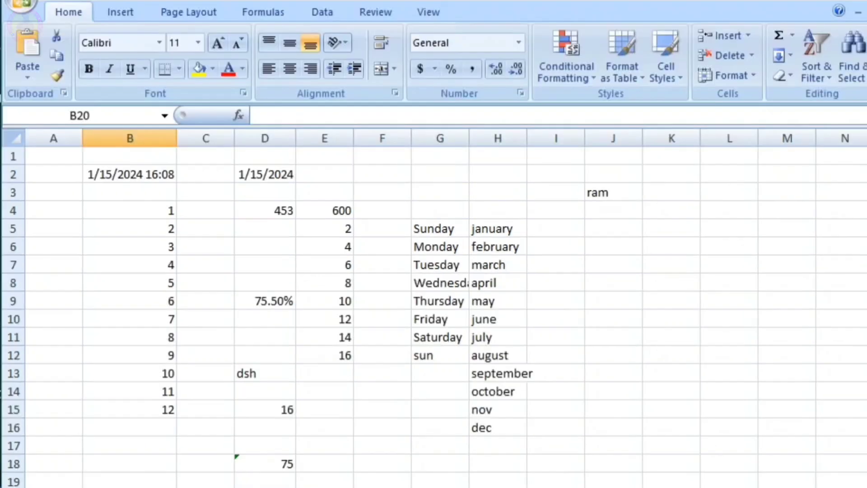
Step: Move the Krishna sheet before Sheet3 within MGTA.xlsx using Move or Copy Sheet, without creating a copy
left_click(739, 77)
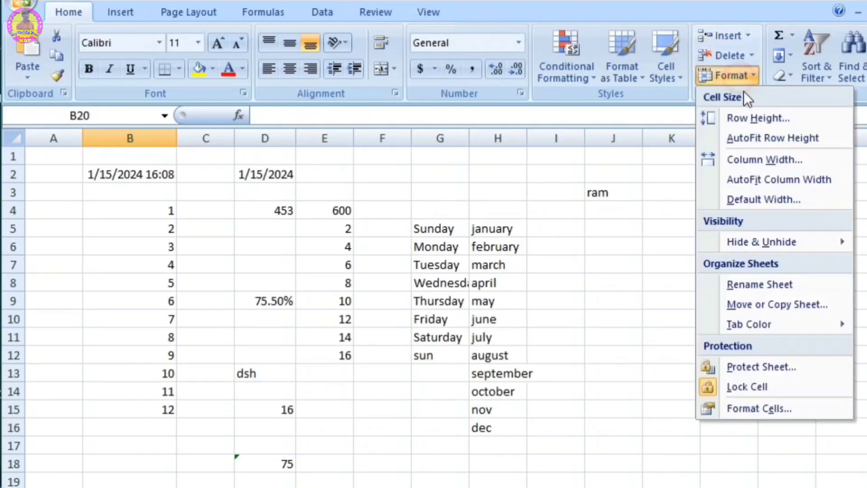
left_click(787, 303)
left_click(319, 123)
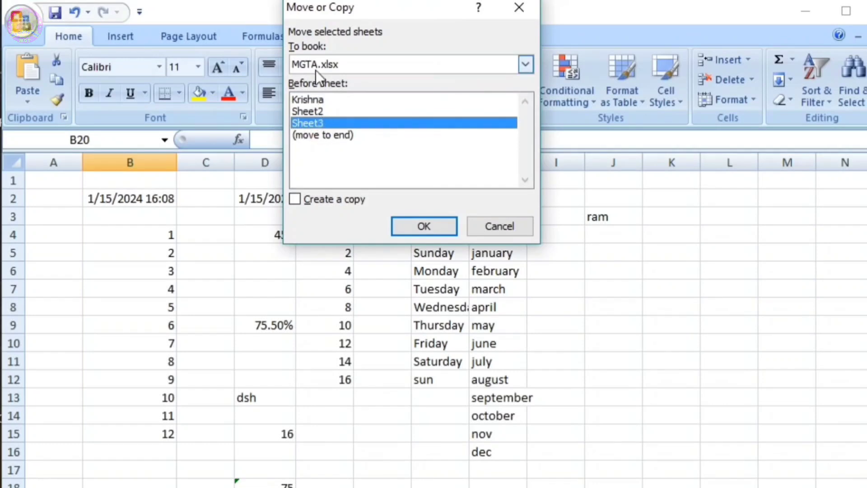
left_click(424, 227)
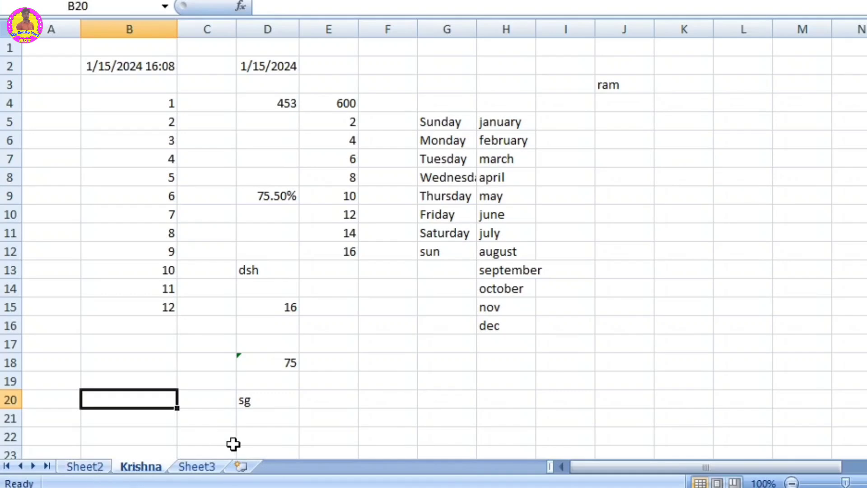
Step: Set the Krishna sheet's tab color to the standard red
left_click(732, 1)
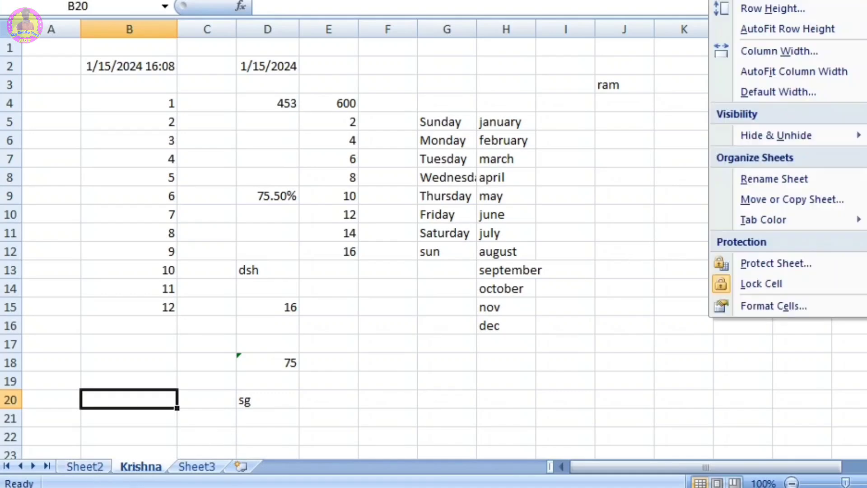
mouse_move(774, 223)
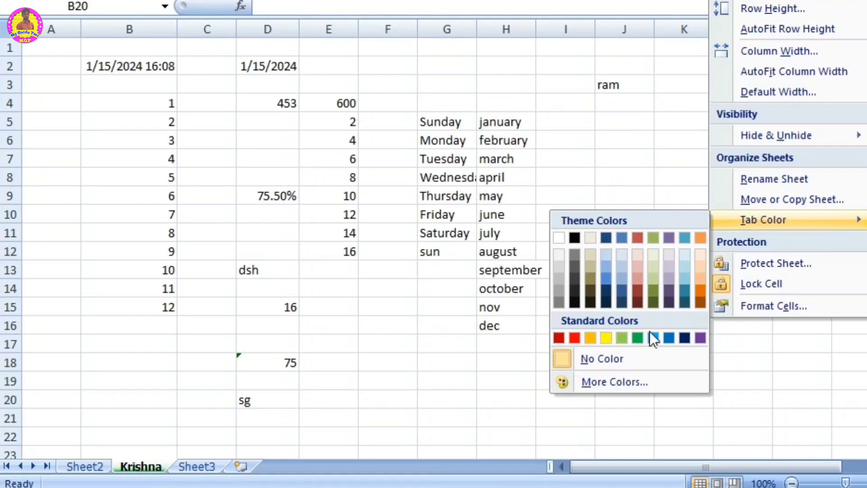
left_click(573, 338)
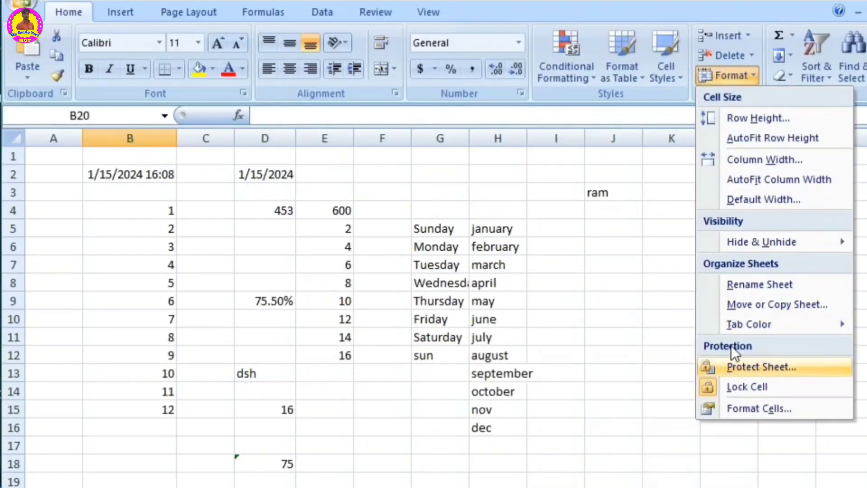
left_click(622, 336)
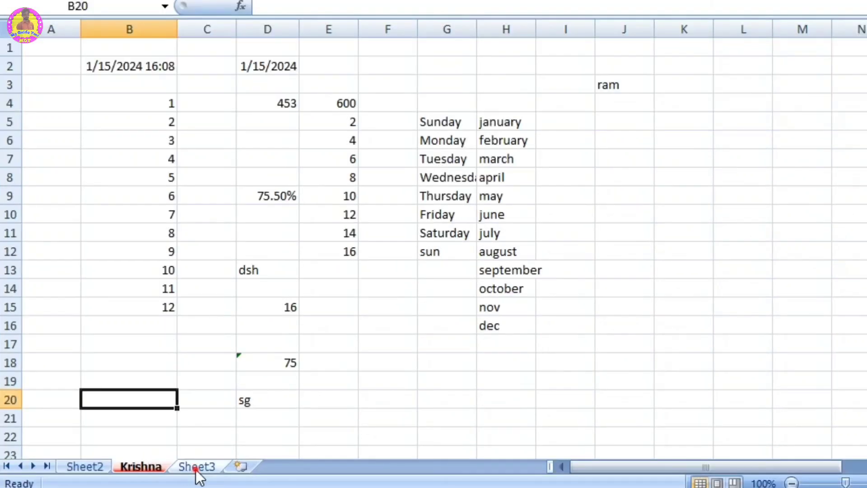
Step: Protect Sheet3 with a password, keeping only selection of locked and unlocked cells allowed, and re-enter the password to confirm
left_click(197, 466)
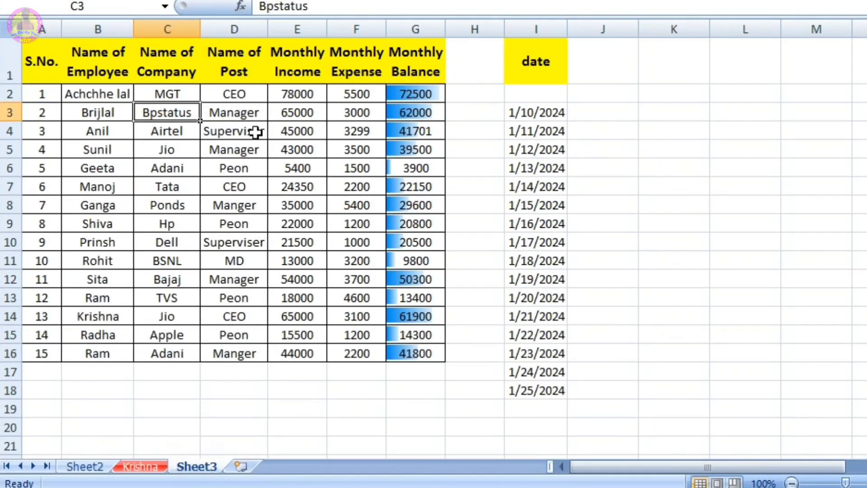
left_click(631, 205)
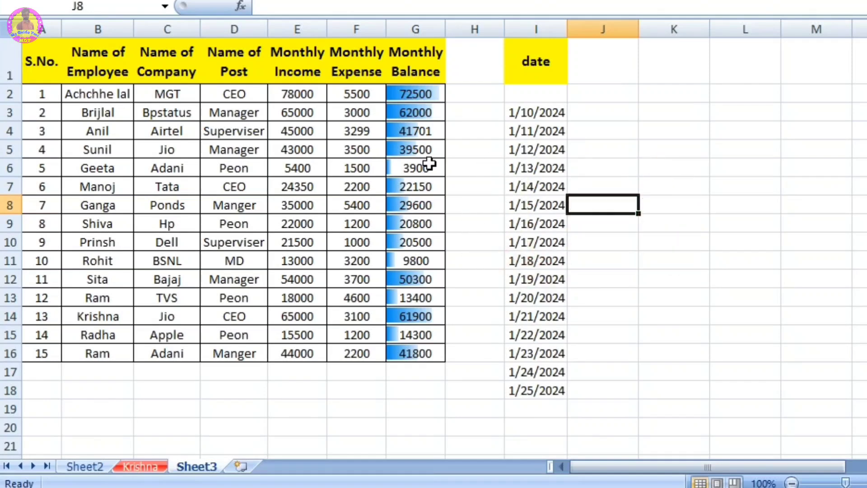
left_click(740, 78)
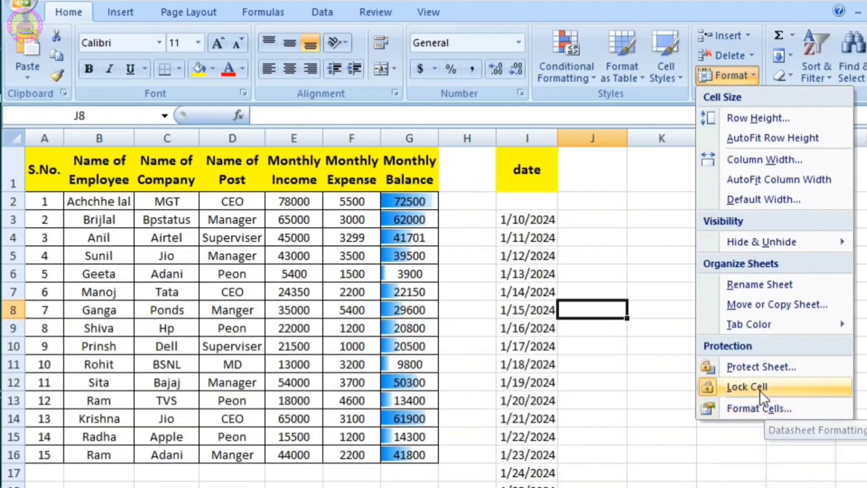
left_click(745, 365)
type("123")
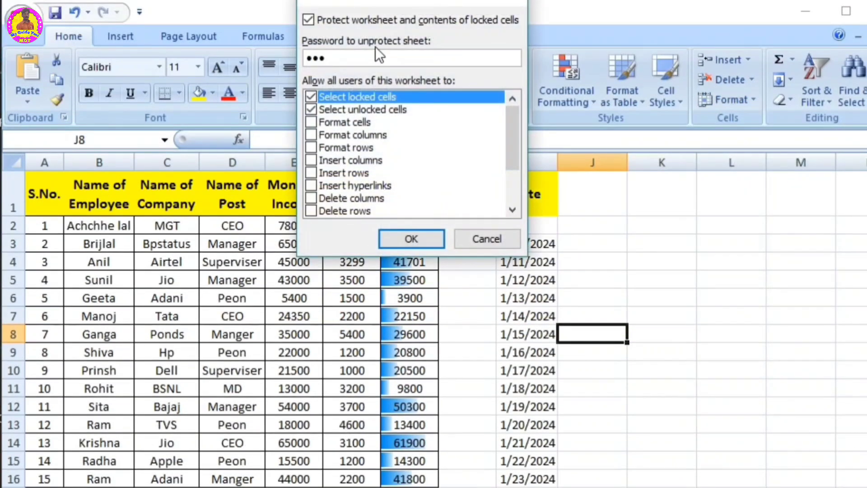
left_click(419, 238)
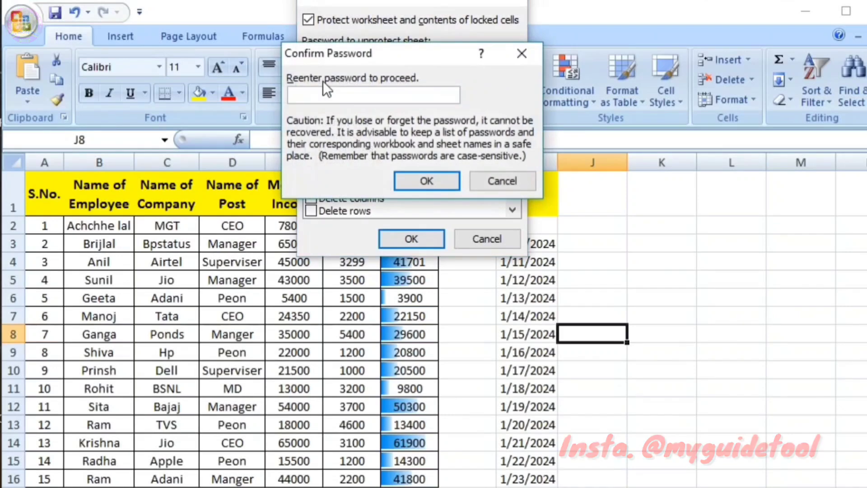
type("123")
left_click(427, 180)
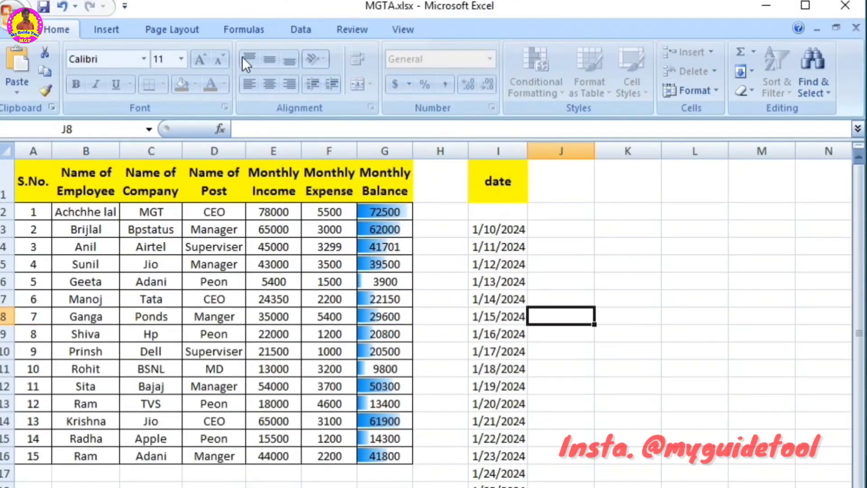
Step: Try to delete the contents of C3:F13 and of cell F8 on the protected sheet
left_click(617, 260)
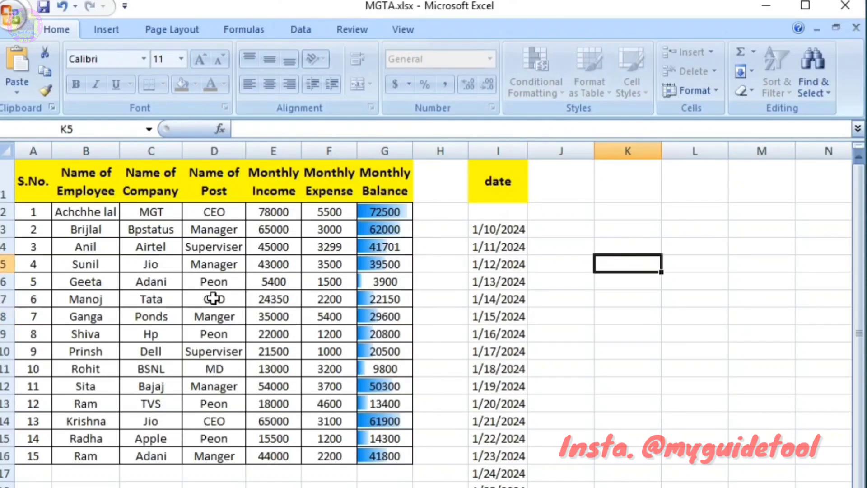
mouse_move(128, 236)
left_mouse_down()
mouse_move(219, 302)
mouse_move(307, 396)
left_mouse_up()
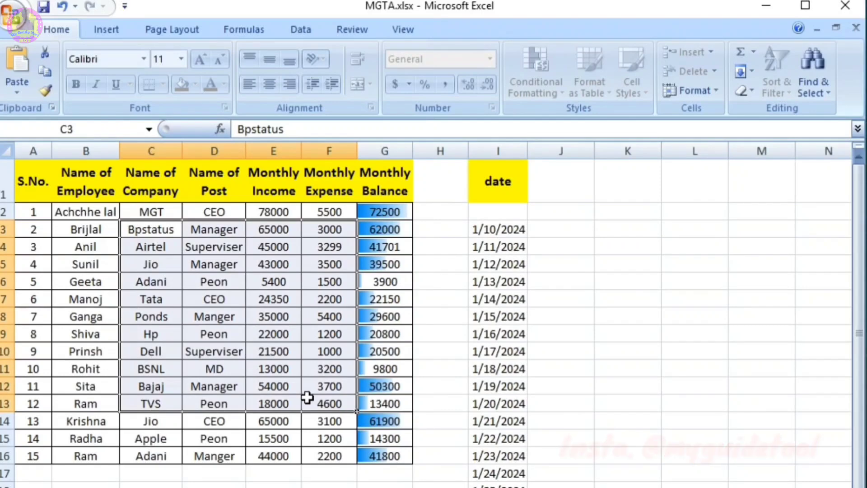
key("Delete")
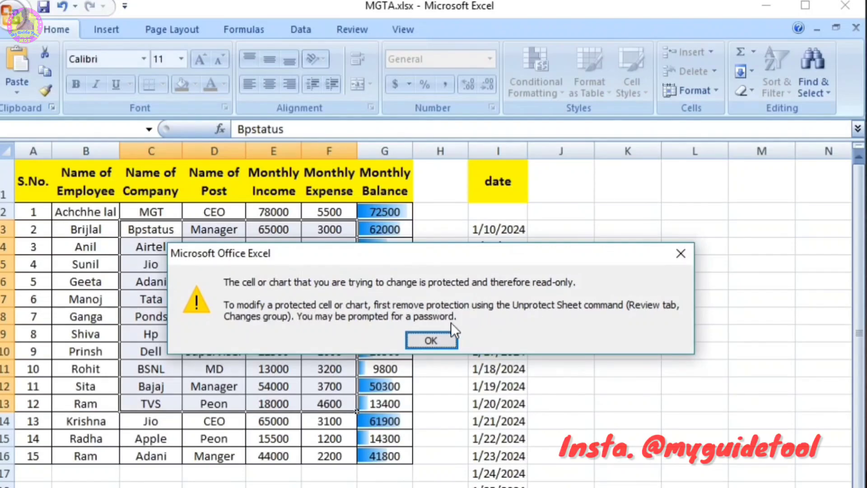
left_click(445, 340)
left_click(305, 315)
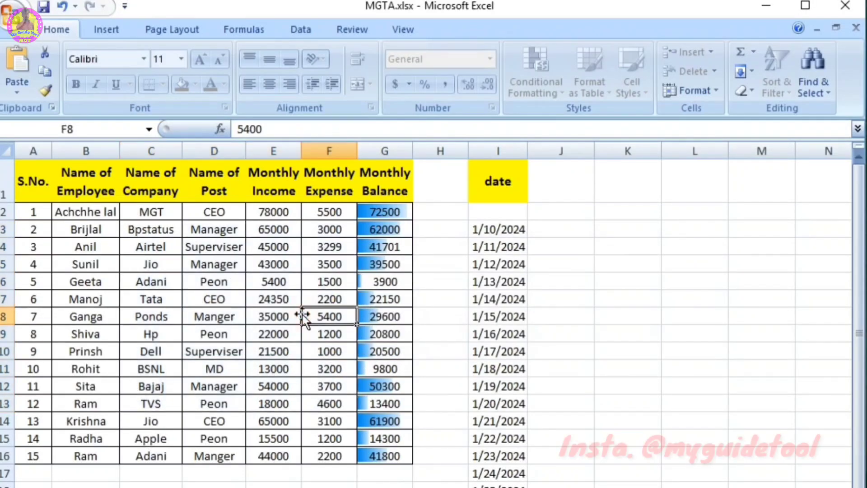
key("Delete")
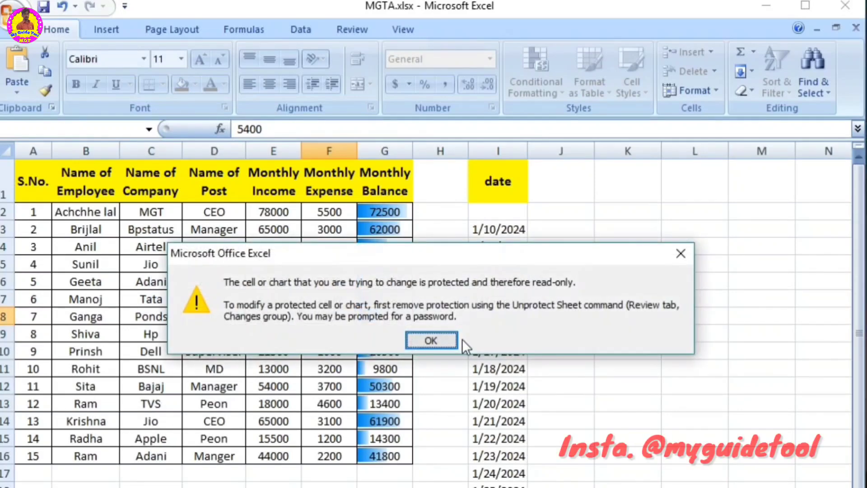
left_click(676, 247)
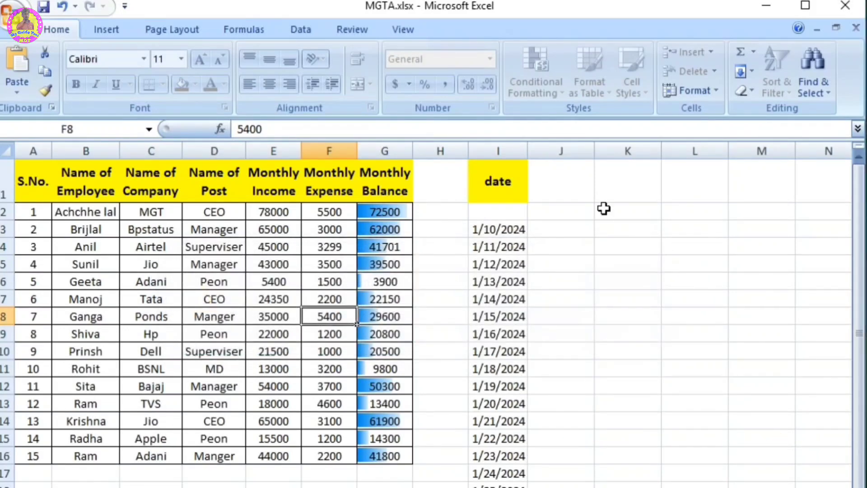
Step: Unprotect Sheet3 by entering the sheet password
left_click(699, 89)
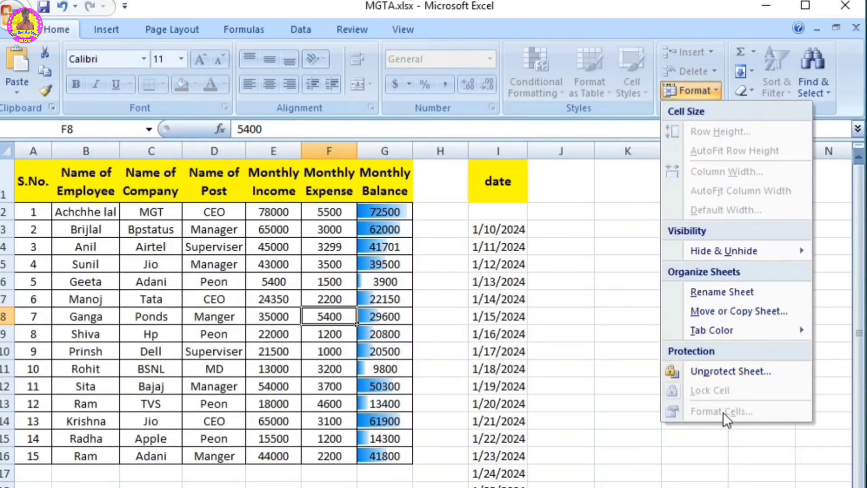
left_click(711, 373)
type("123")
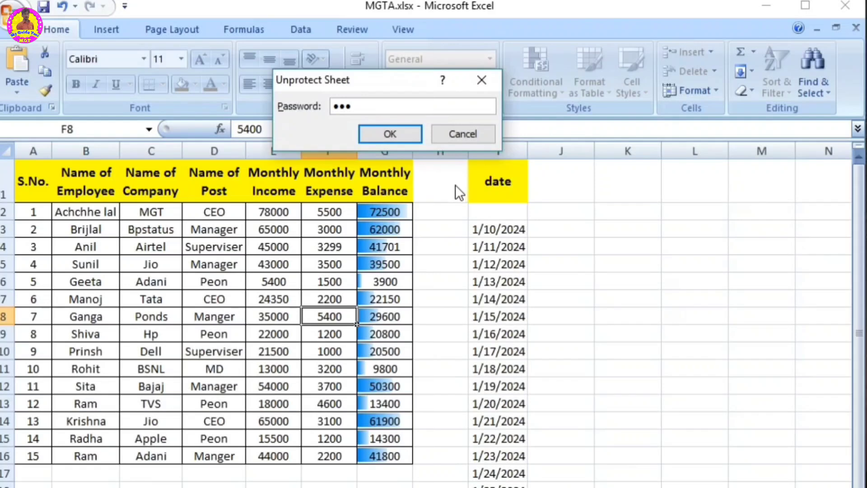
left_click(399, 132)
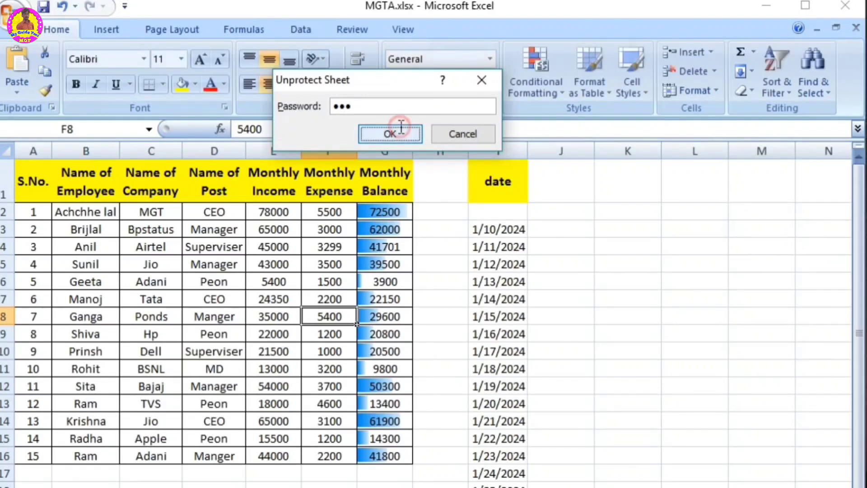
Step: Delete the contents of D4:F13, undo the deletion, and enter sag in cell J9
left_click(555, 327)
left_click_drag(192, 243, 357, 399)
key("Delete")
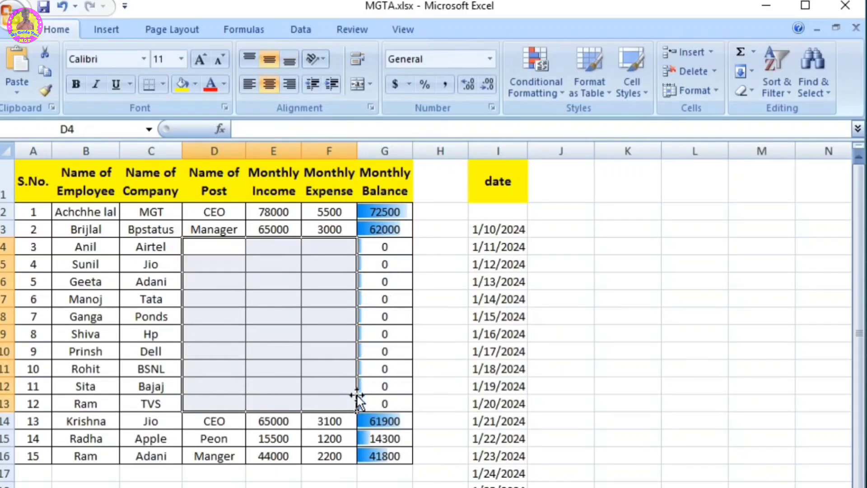
key("ctrl+z")
left_click(568, 333)
type("sag")
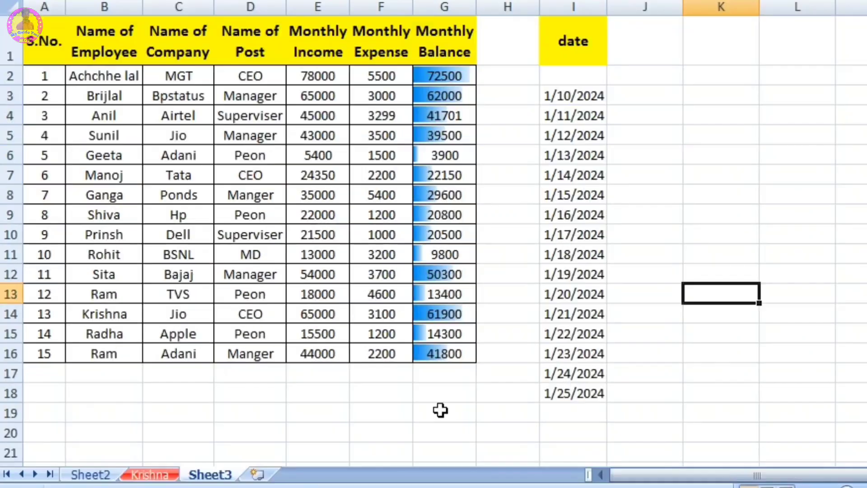
Step: Total the Monthly Balance column in cell G18 with AutoSum over G2:G17
left_click(440, 410)
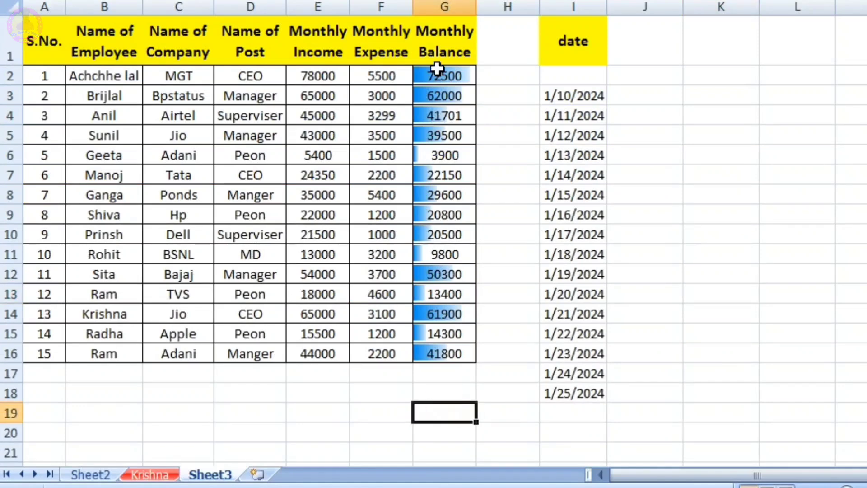
left_click(437, 393)
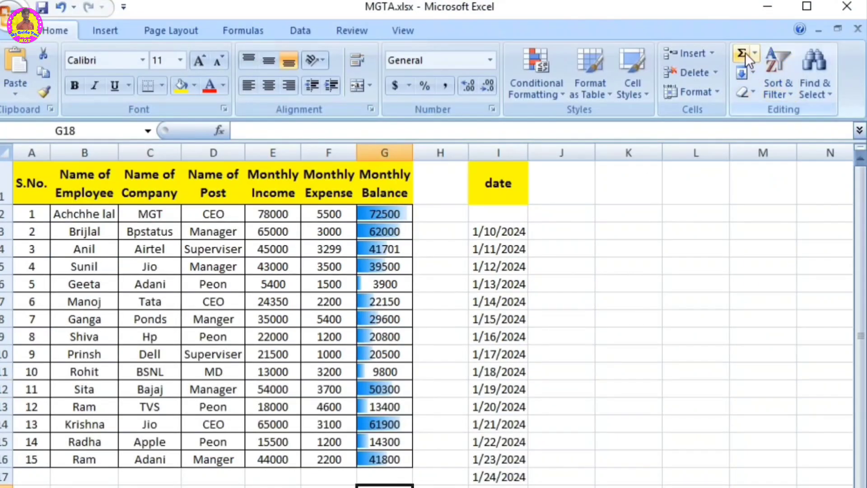
left_click(745, 53)
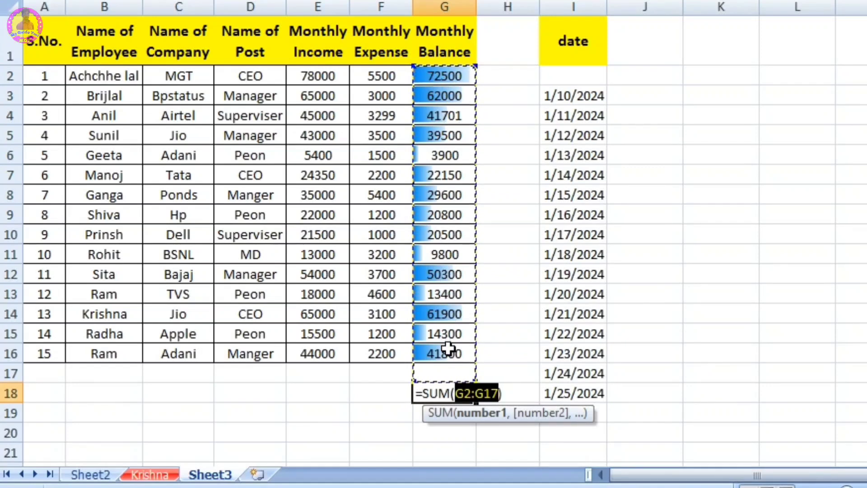
key("Return")
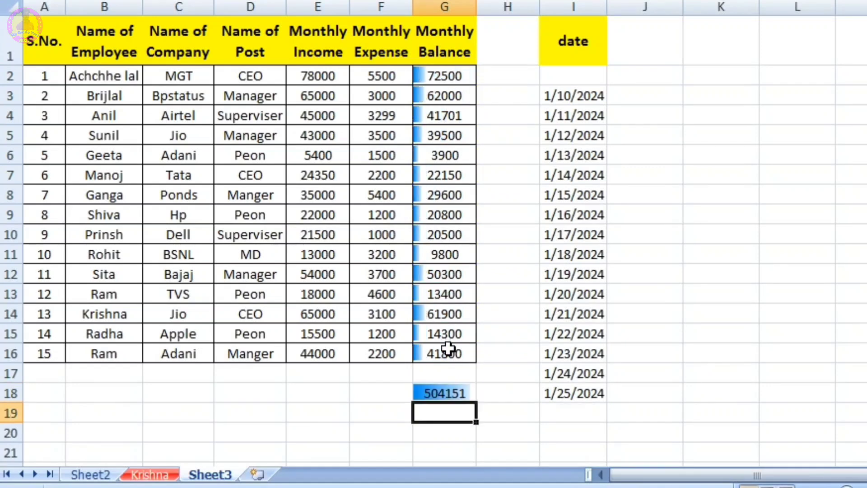
left_click(443, 396)
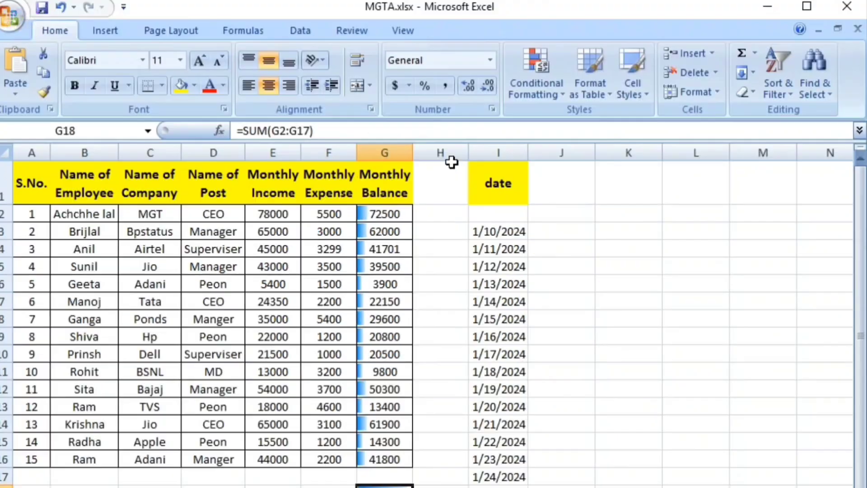
Step: Clear the date heading and date list in column I, and remove the data bars from the Monthly Balance column
left_click_drag(515, 27, 573, 393)
key("Delete")
left_click_drag(388, 215, 391, 483)
Step: Enter a manual SUM formula in cell J7 that adds the Monthly Balance values in G2:G16
left_click(564, 302)
type("=")
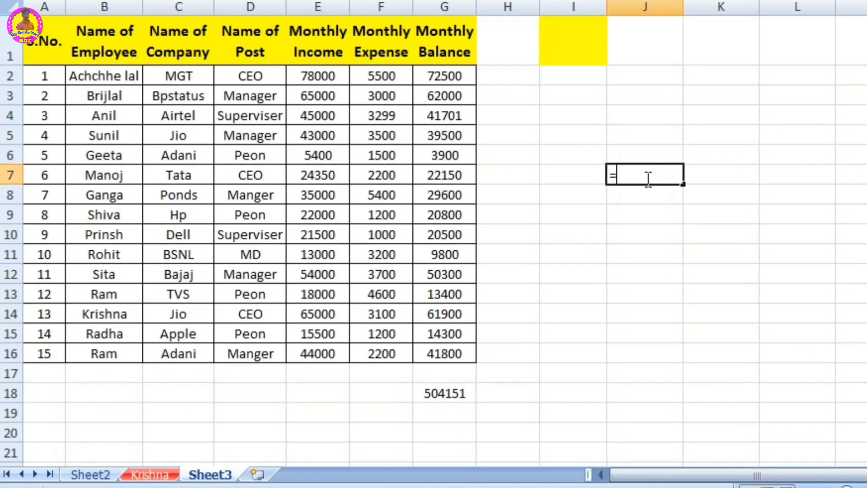
type("sum")
key("Tab")
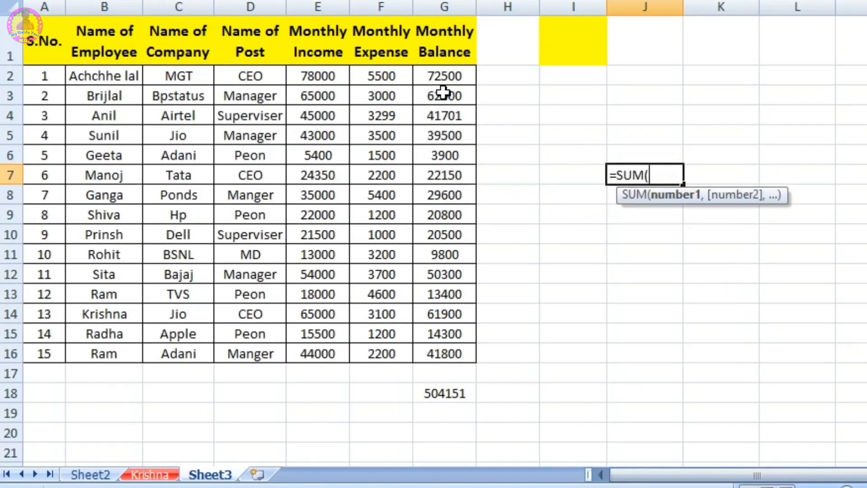
left_click_drag(432, 73, 444, 355)
type(")")
key("Return")
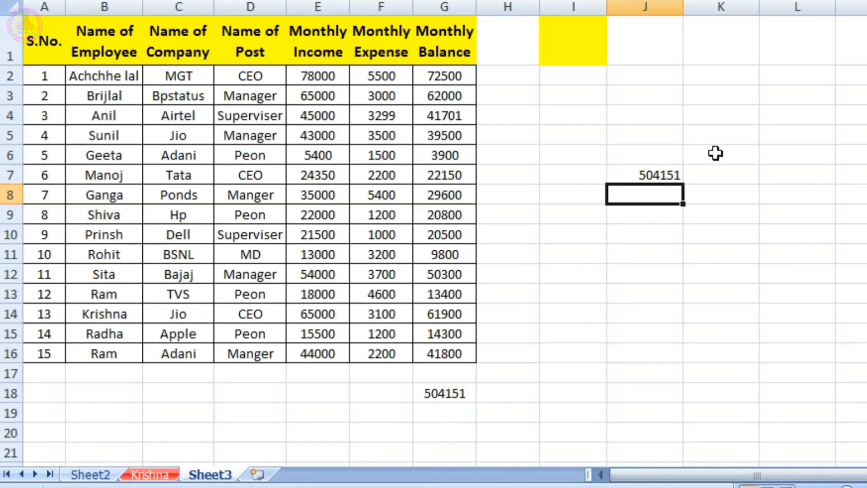
left_click(643, 175)
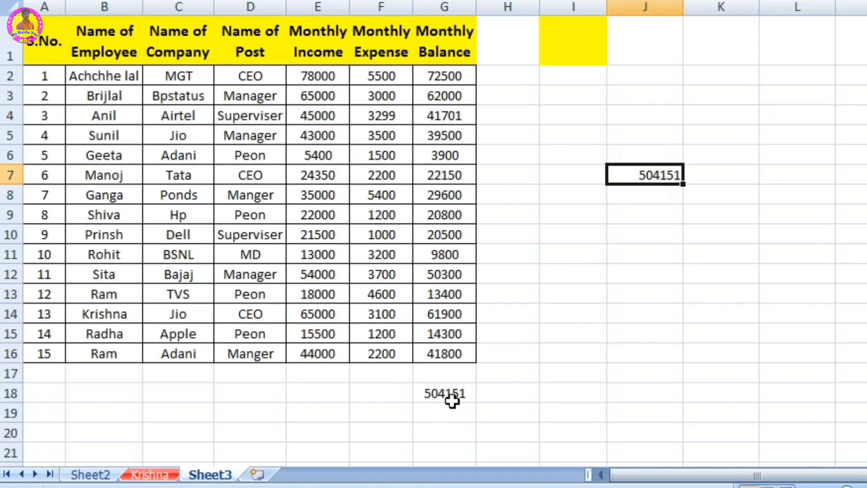
Step: Calculate the average Monthly Income in cell E18 with the AutoSum Average function over E2:E17
left_click(571, 397)
left_click(754, 57)
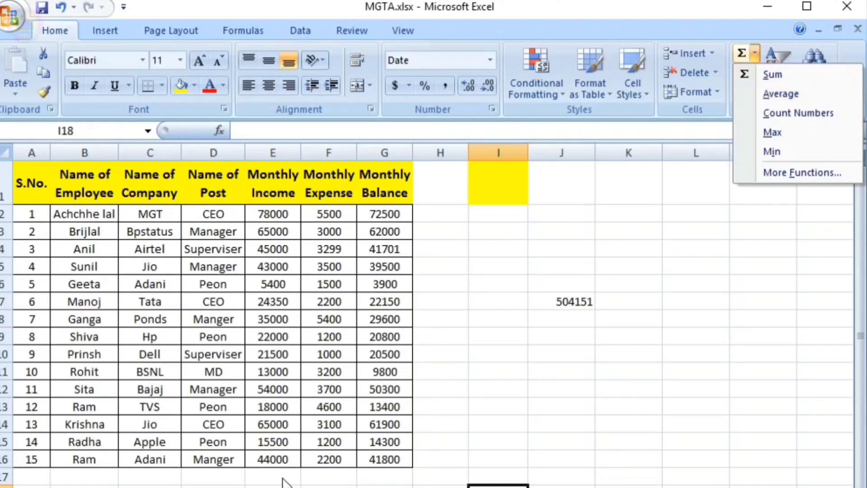
left_click(317, 391)
left_click(317, 391)
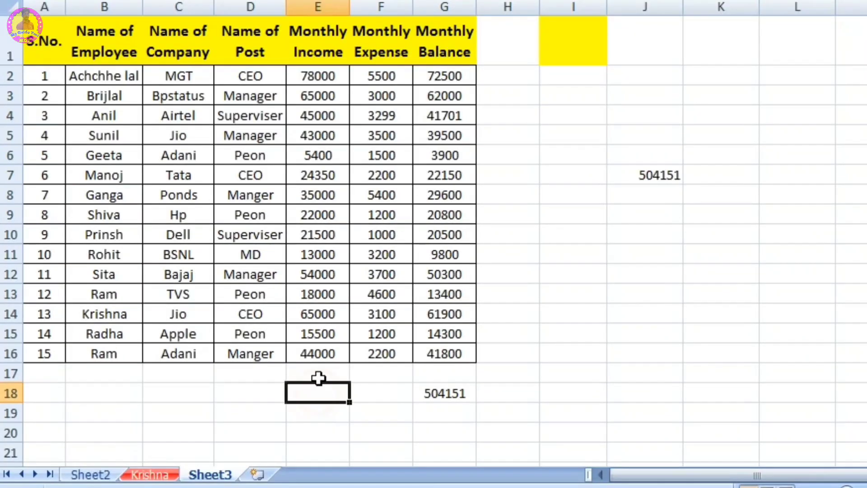
left_click(754, 53)
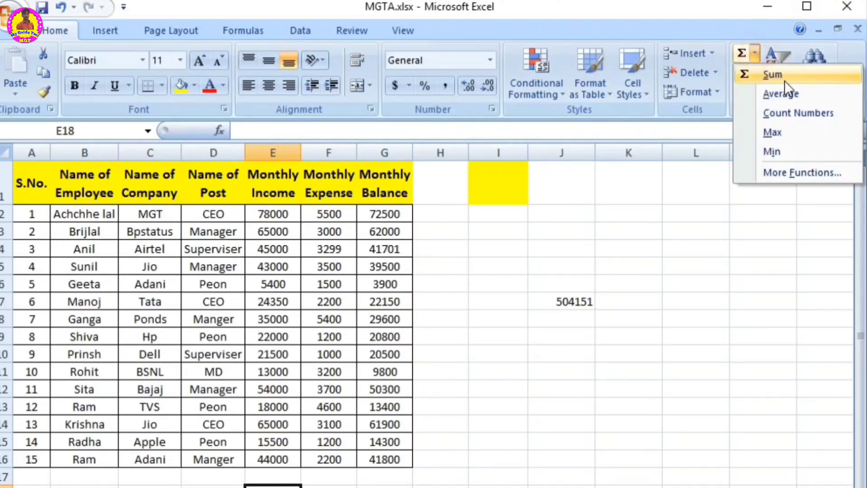
left_click(784, 93)
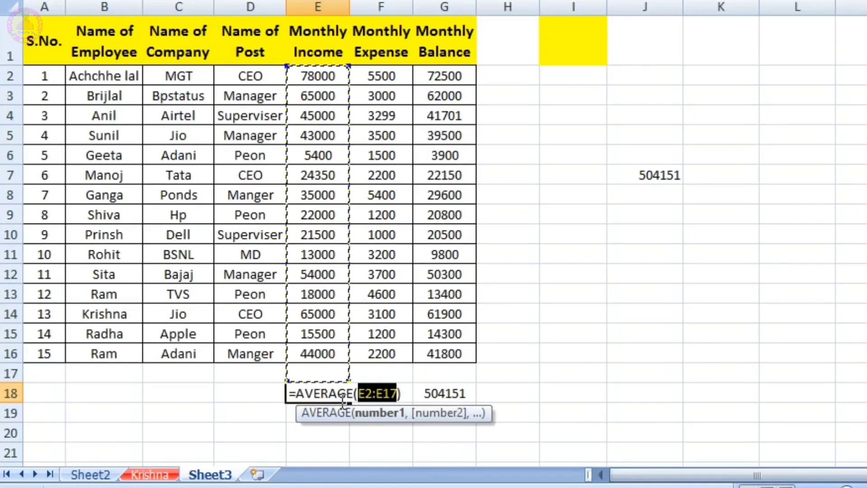
key("Return")
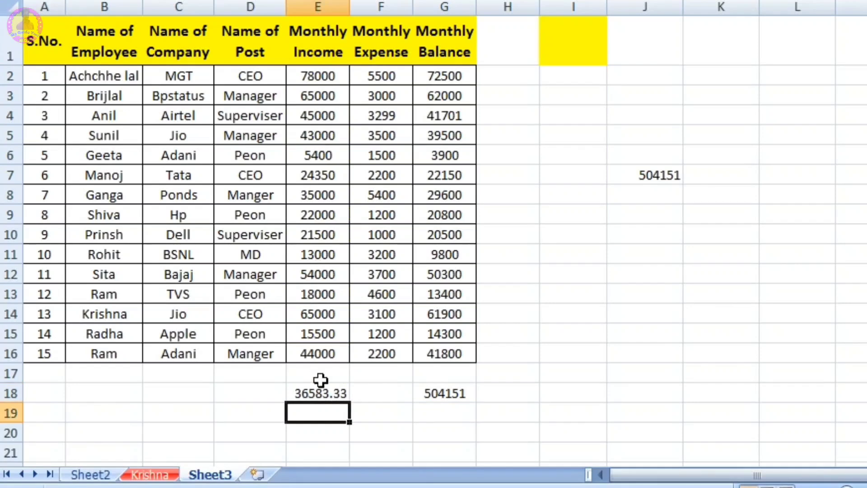
Step: Replace the contents of cell E18 with a manually entered AVERAGE formula over the Monthly Income values in E2:E16
left_click(322, 392)
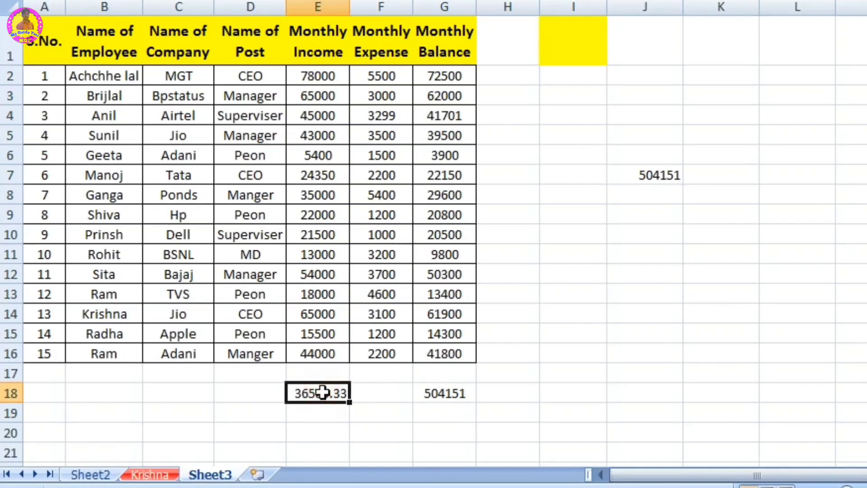
double_click(323, 392)
type("=")
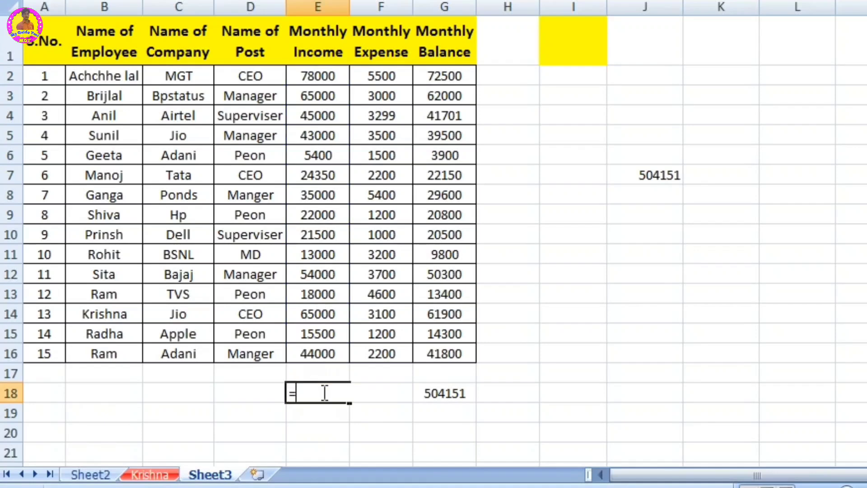
type("ave")
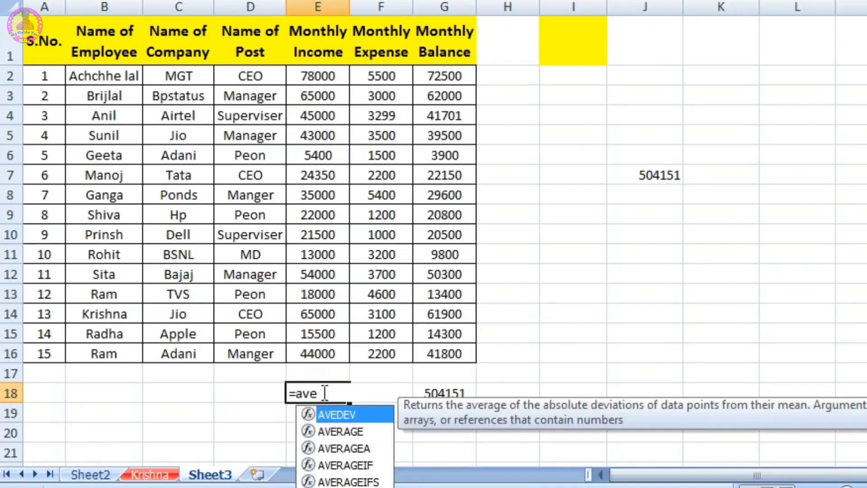
key("Down")
key("Tab")
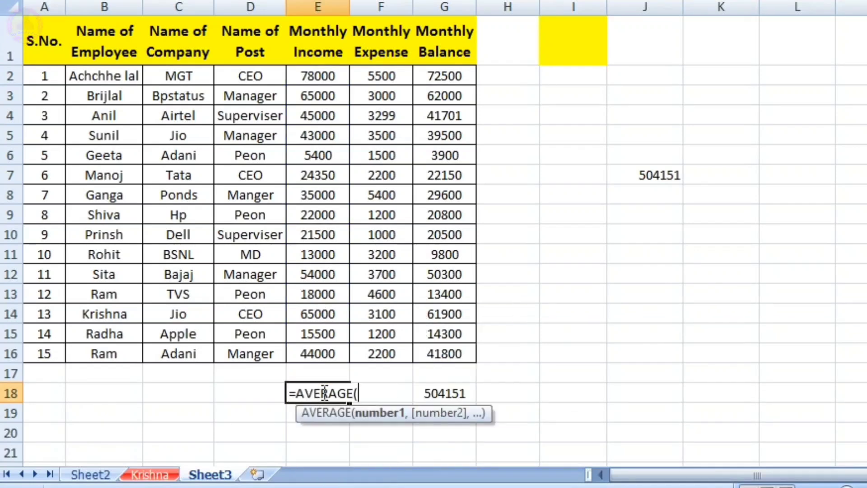
left_click_drag(310, 69, 307, 350)
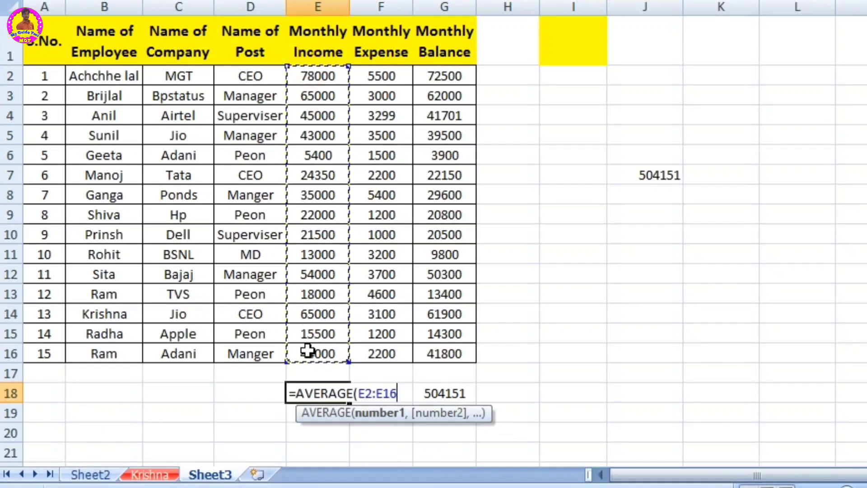
type(")")
key("Return")
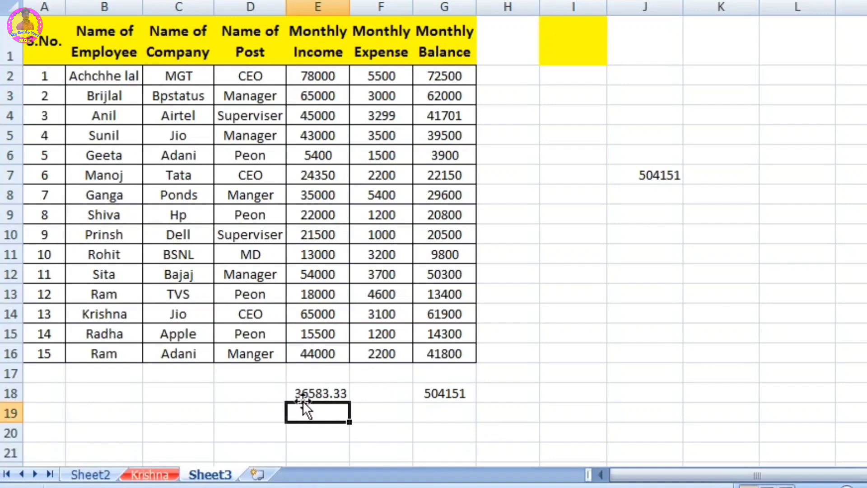
Step: Enter a COUNT formula in cell F18 over the Monthly Expense values in F2:F16
left_click(382, 393)
left_click(754, 53)
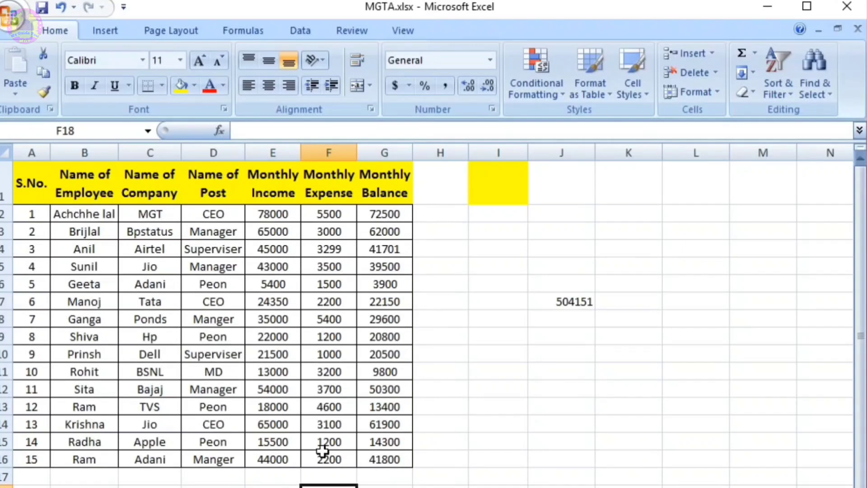
type("=count")
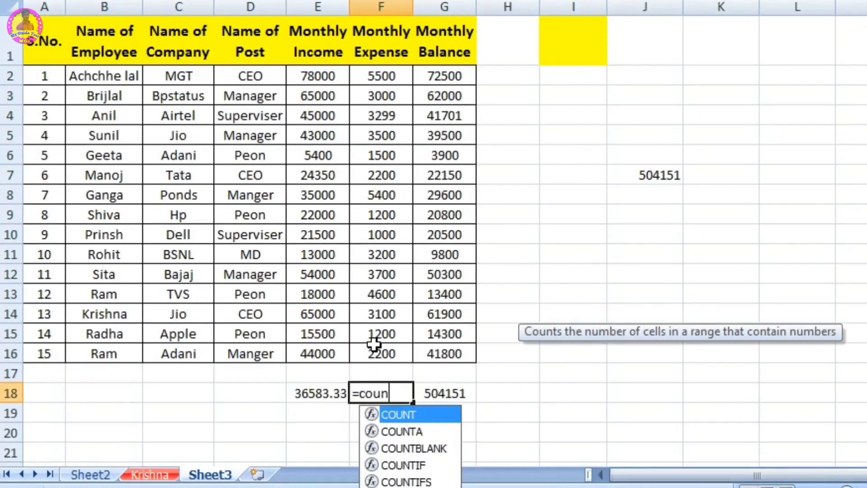
key("Tab")
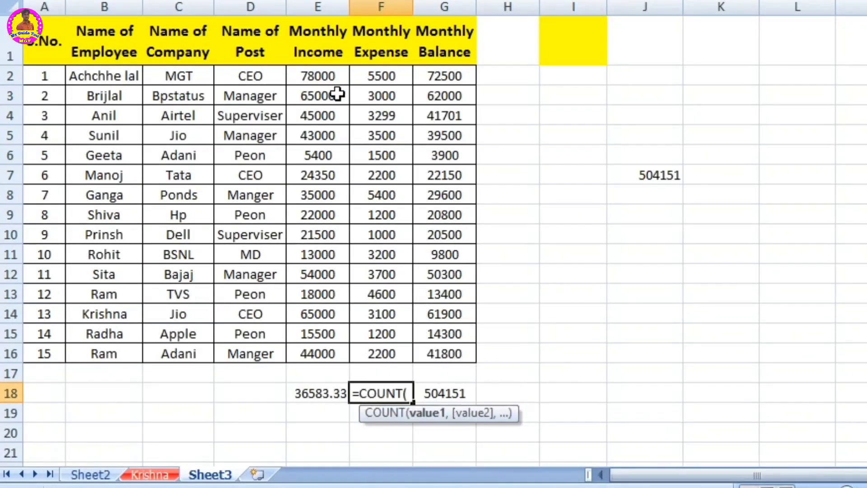
left_click_drag(370, 78, 405, 359)
type(")")
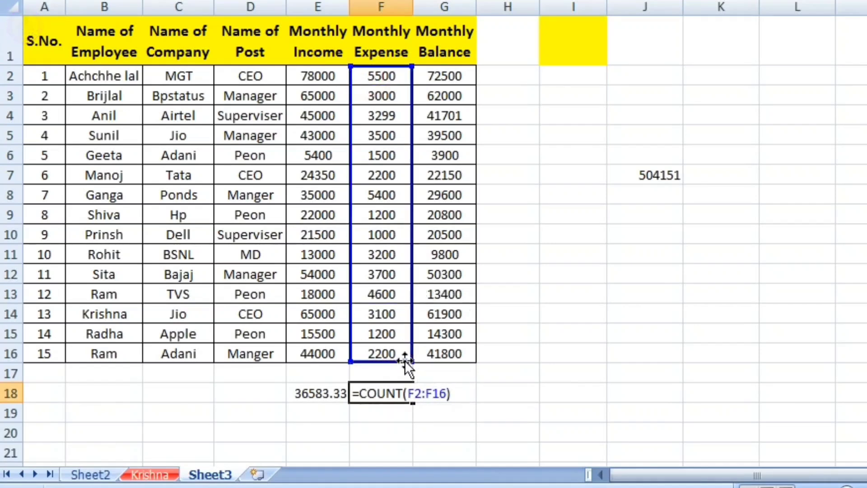
key("Return")
left_click(398, 393)
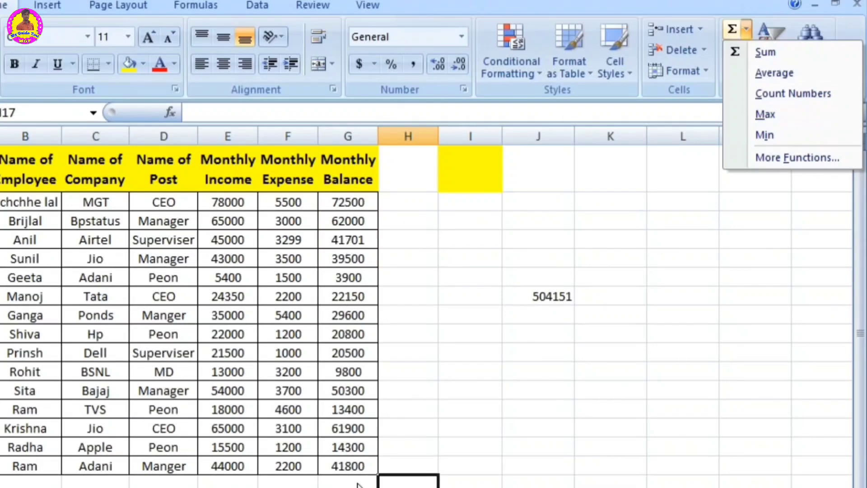
Step: Enter a MAX formula in cell H7 to find the highest Monthly Balance in G2:G16
left_click(418, 295)
type("=")
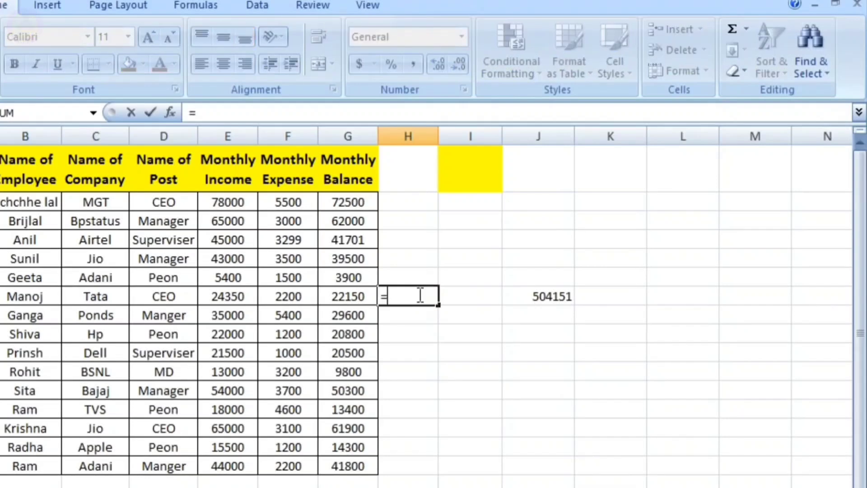
type("ma")
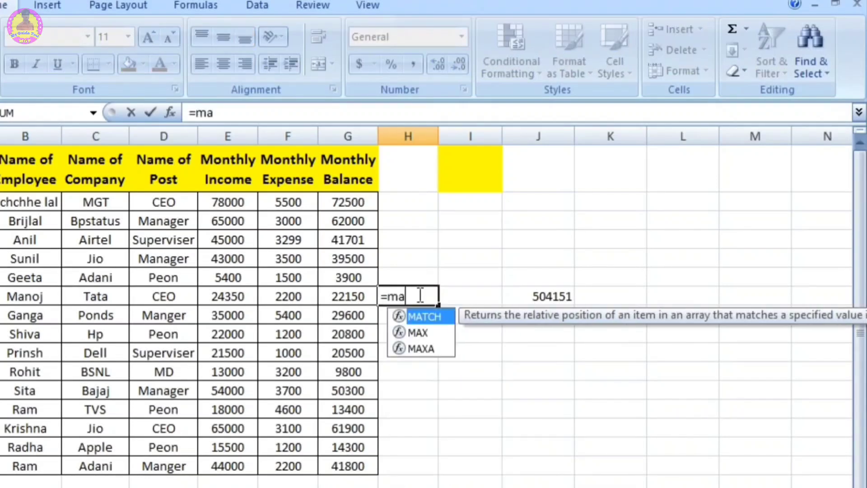
double_click(418, 332)
left_click_drag(347, 202, 346, 466)
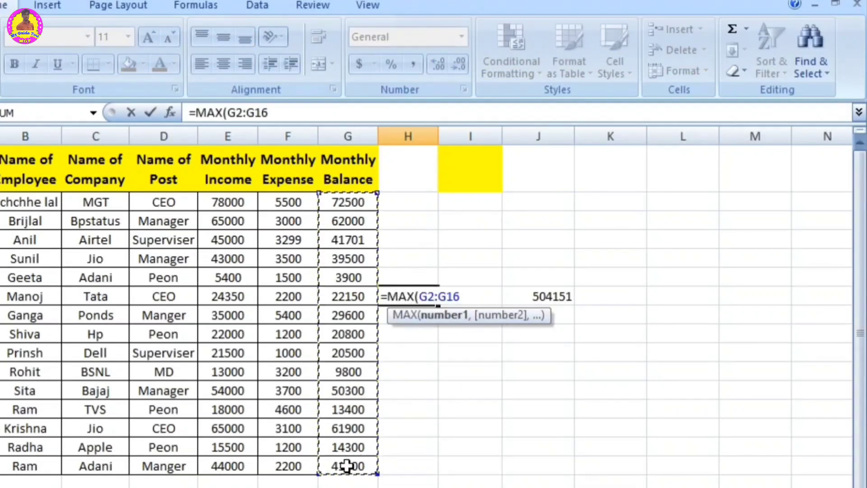
type(")")
key("Return")
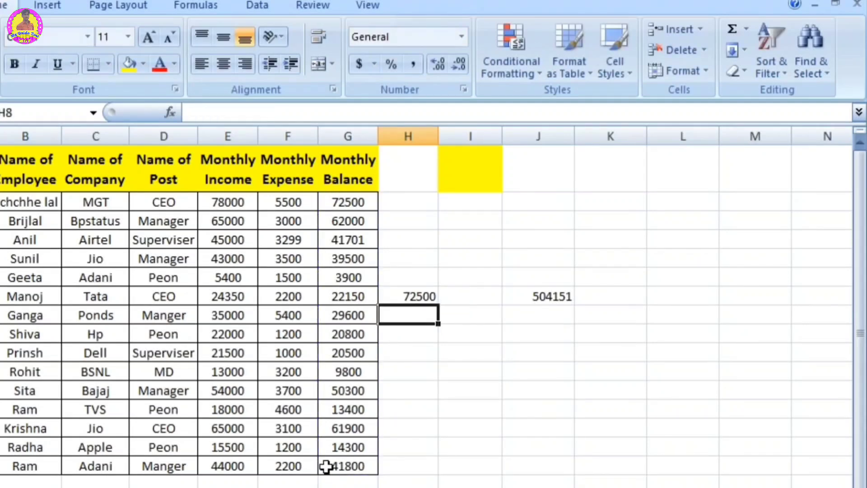
left_click(408, 294)
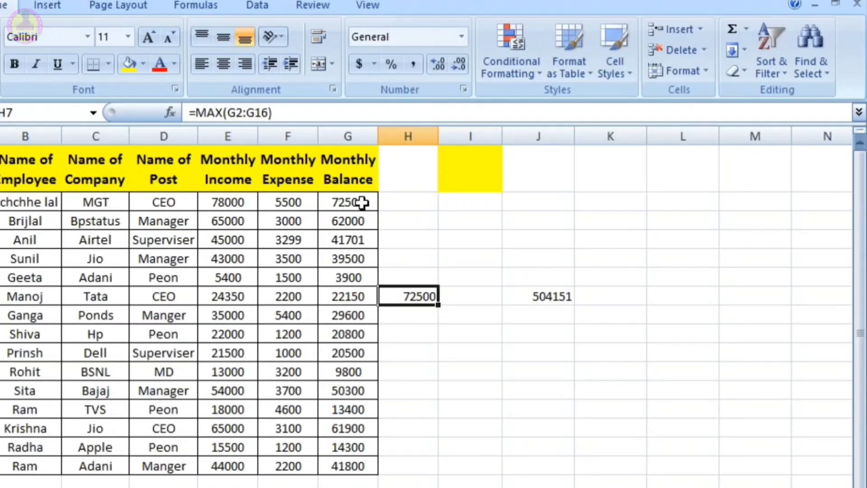
Step: Enter a MIN formula in cell H9 to find the lowest Monthly Balance in G2:G16
left_click(426, 341)
type("=")
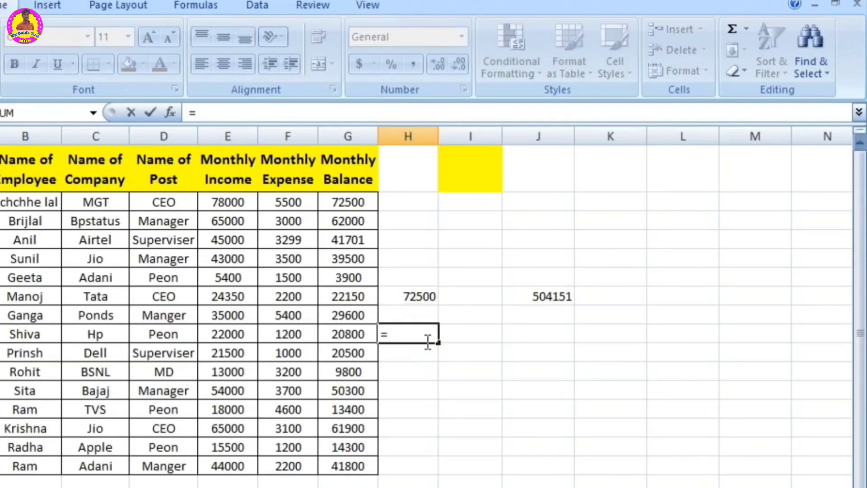
type("min")
key("Tab")
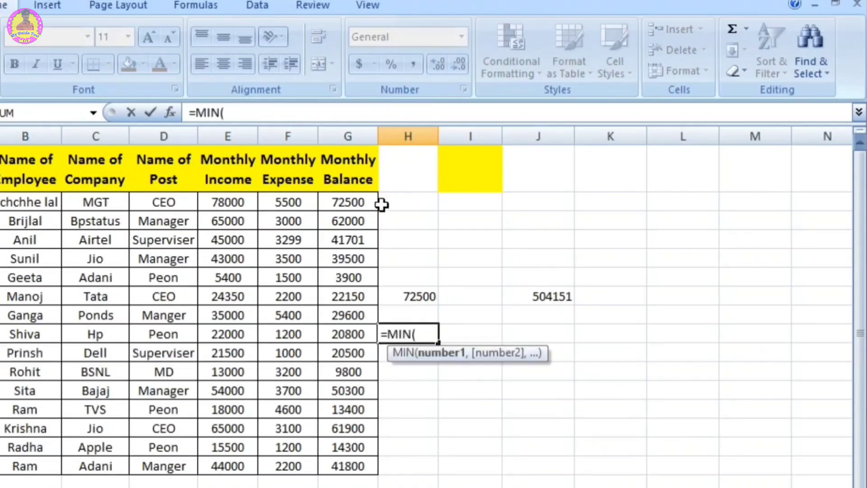
left_click_drag(346, 204, 348, 468)
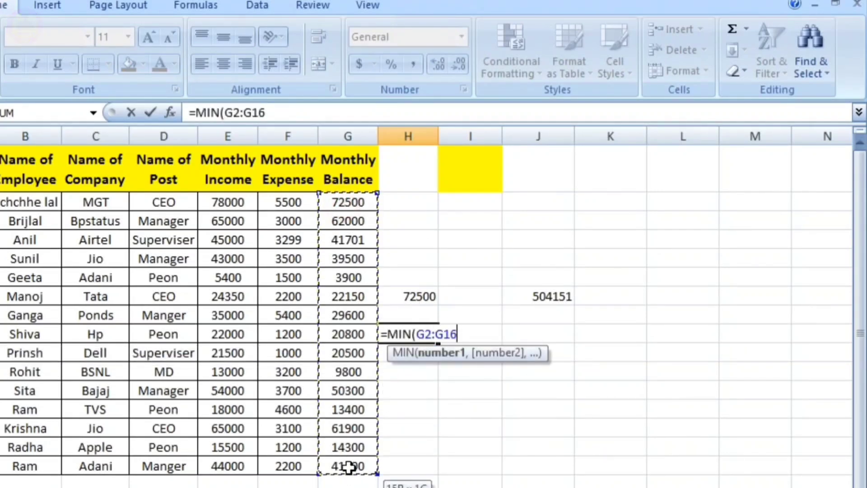
type(")")
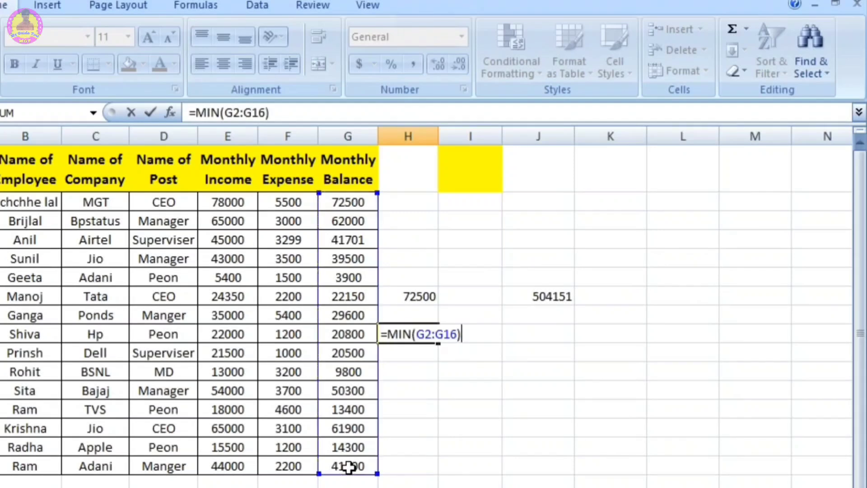
key("Return")
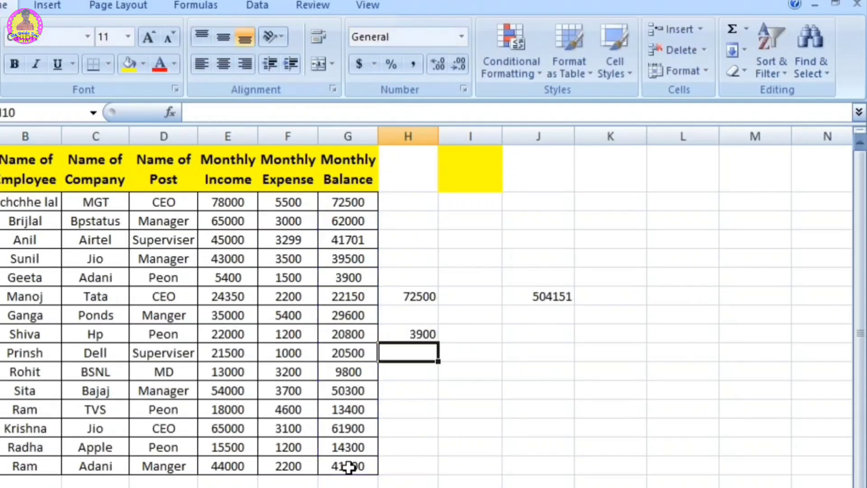
left_click(422, 334)
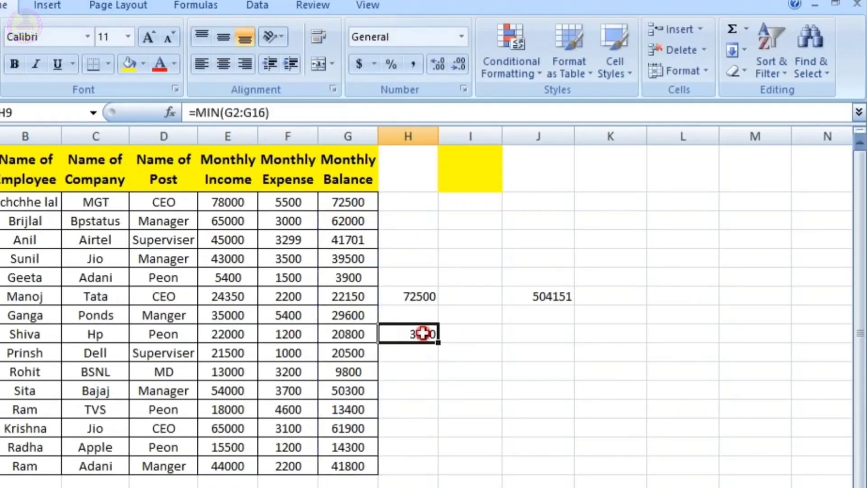
Step: Look through the additional functions offered for cell H12 without inserting one, and view the function library and formula tools
left_click(747, 29)
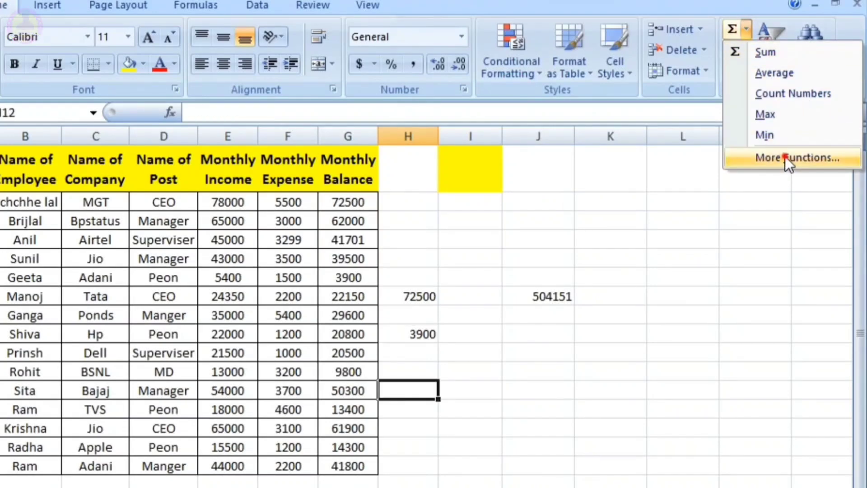
left_click(797, 157)
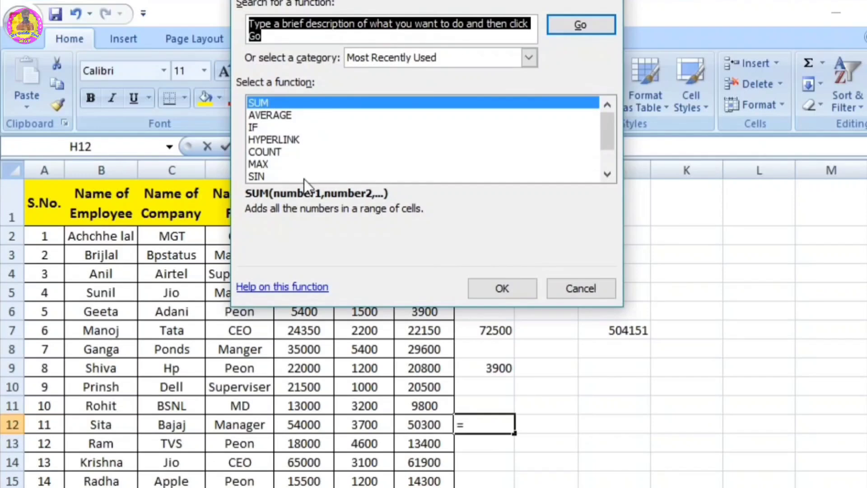
key("Escape")
left_click(270, 37)
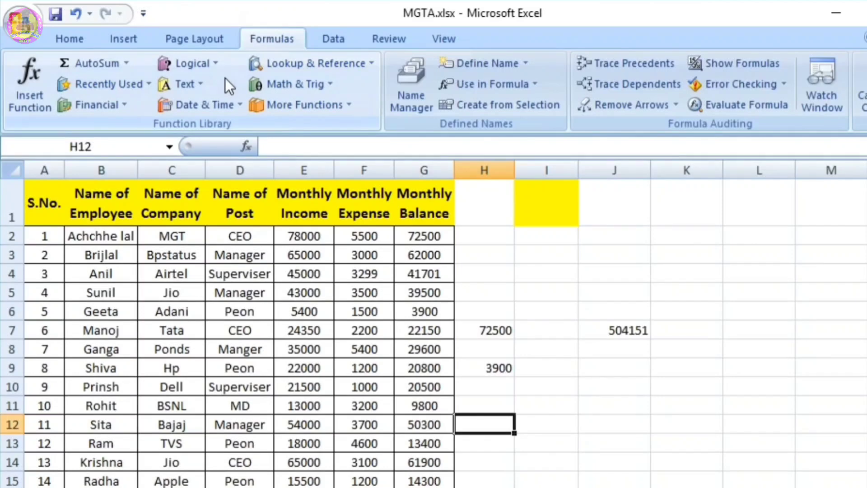
left_click(81, 39)
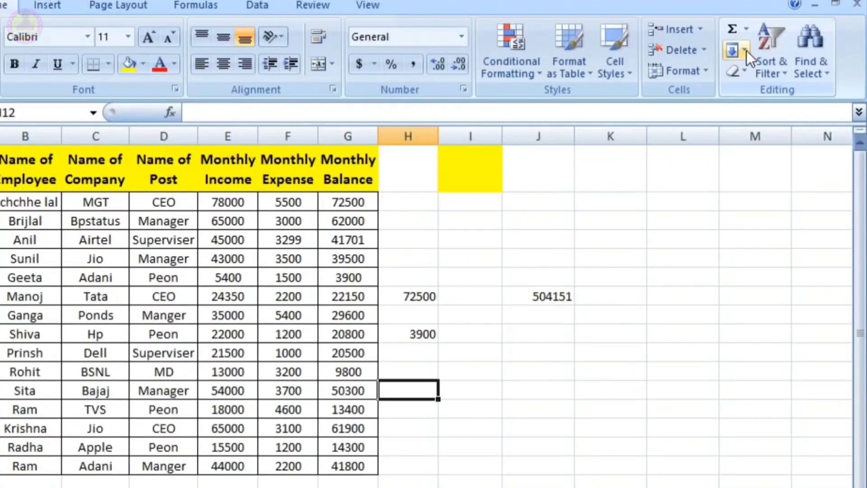
Step: Enter a sample name in cell K8 of the practice sheet and fill it down through K14
left_click(745, 51)
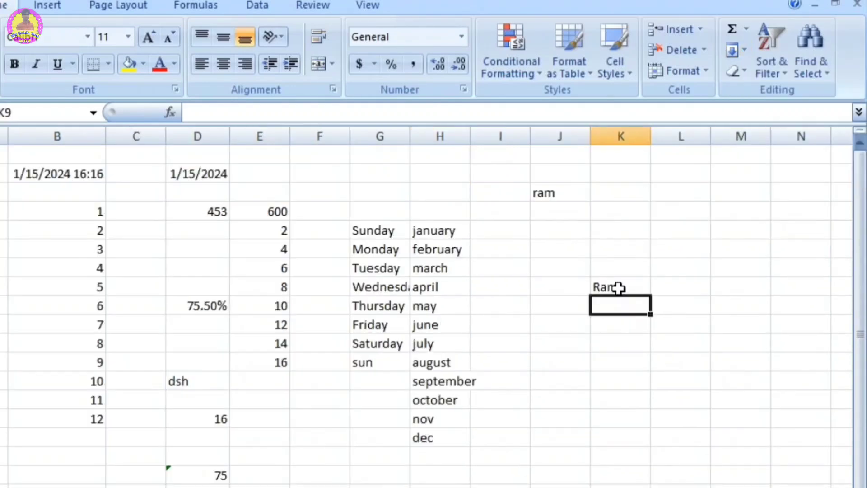
left_click(615, 286)
double_click(617, 287)
left_click(701, 332)
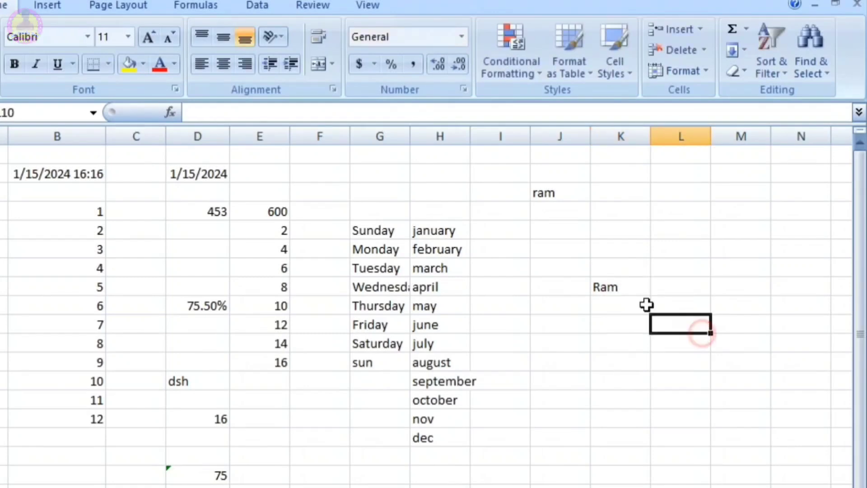
left_click_drag(607, 287, 617, 397)
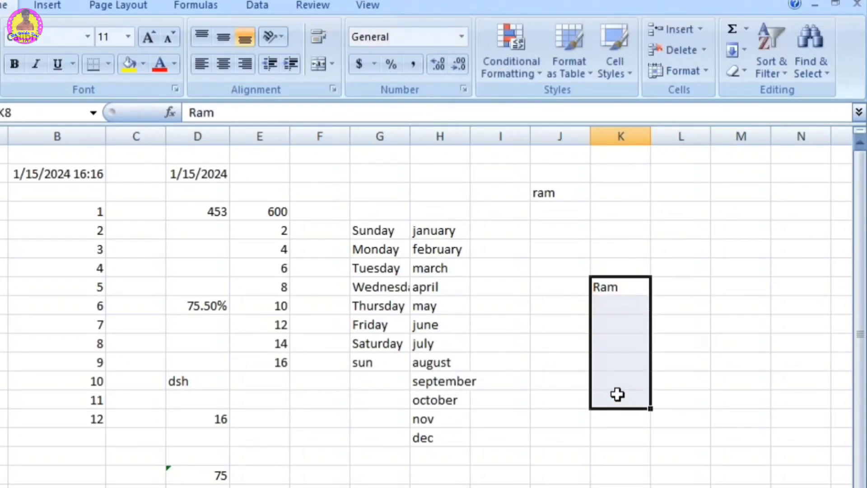
left_click(744, 50)
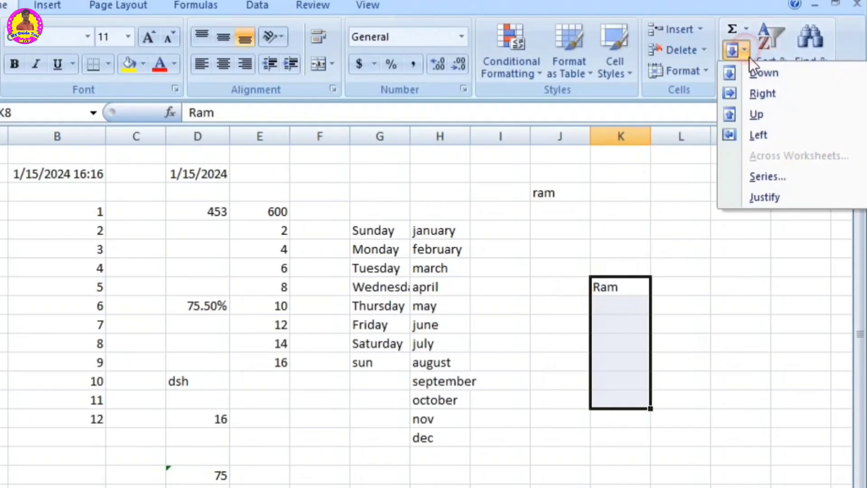
left_click(773, 73)
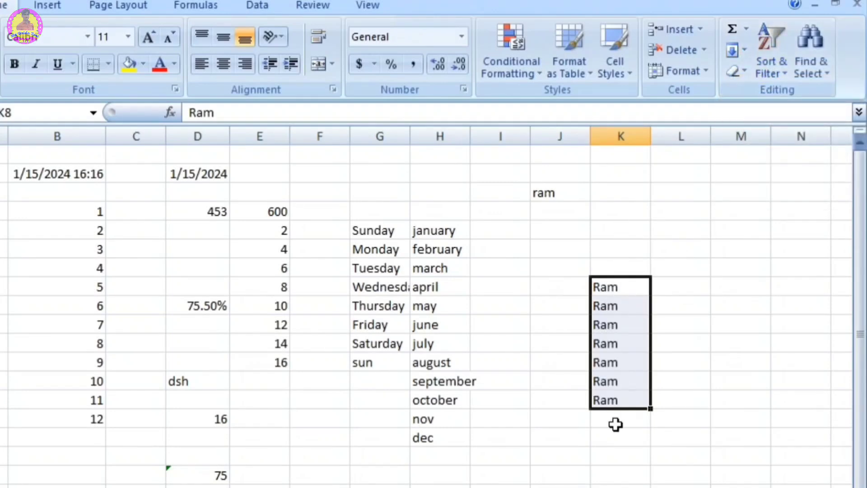
Step: Fill the name in cell K8 rightward across L8:N8
left_click(706, 306)
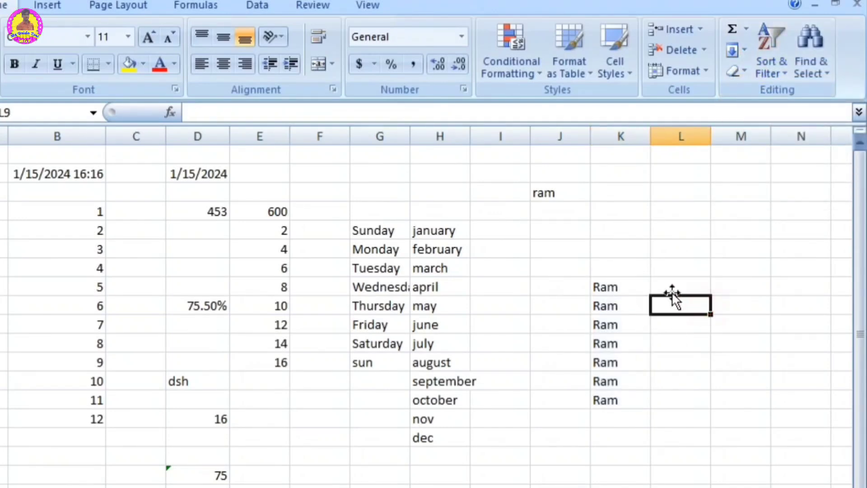
left_click(626, 284)
left_click_drag(625, 283, 780, 284)
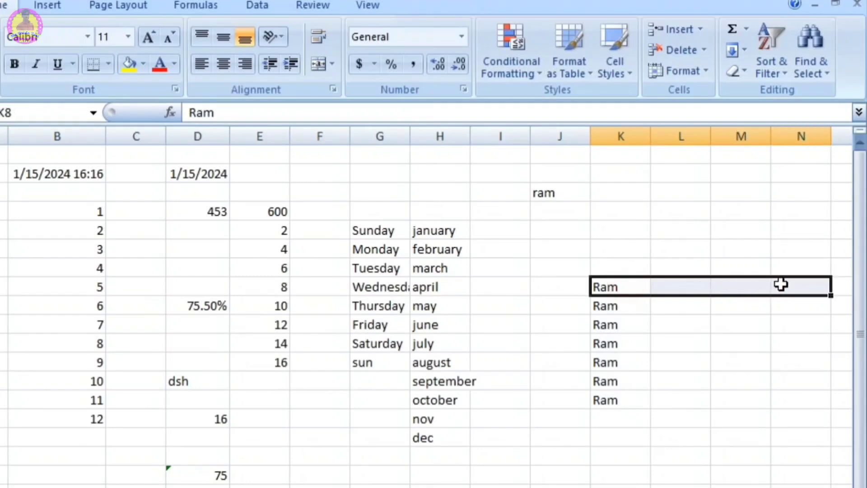
left_click(741, 53)
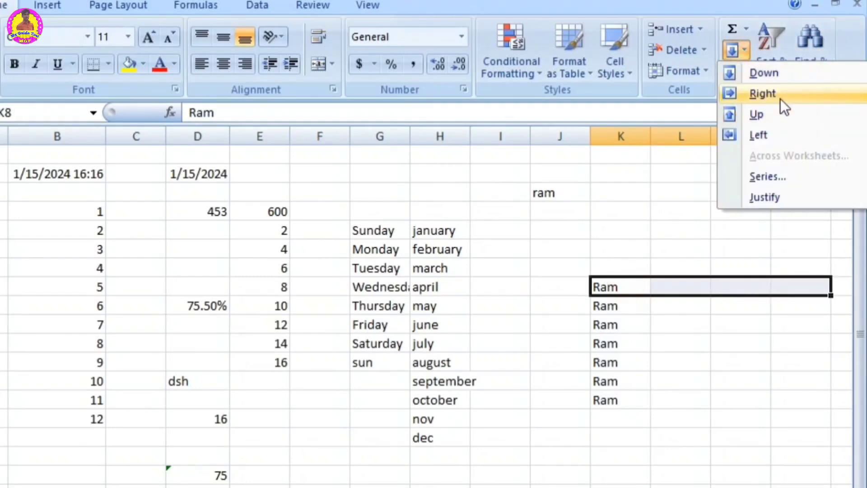
left_click(769, 93)
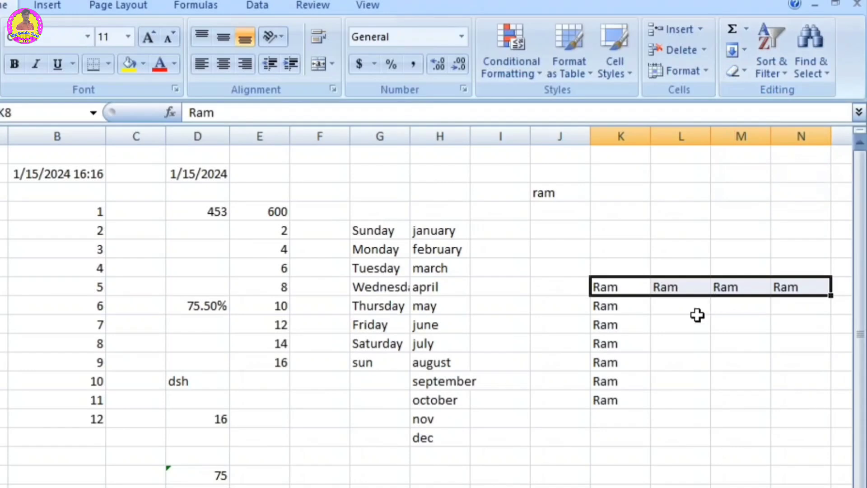
Step: Fill the name in cell K8 leftward across J8 and I8
left_click_drag(601, 285, 497, 286)
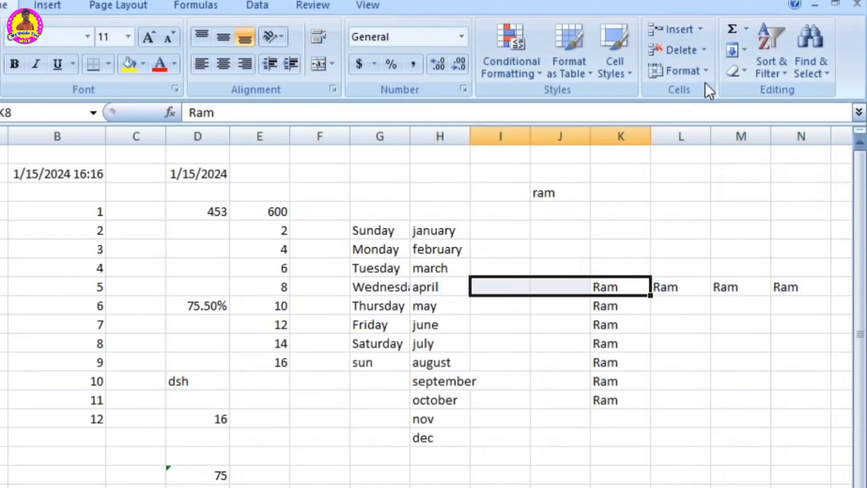
left_click(744, 53)
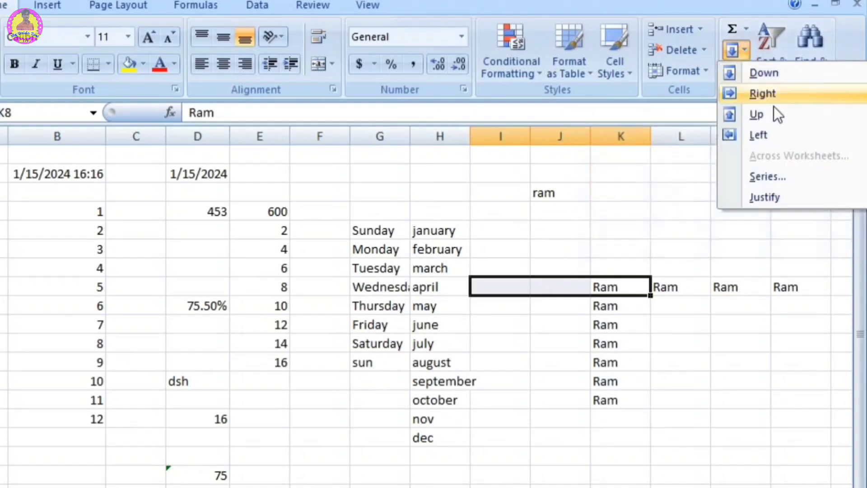
left_click(763, 132)
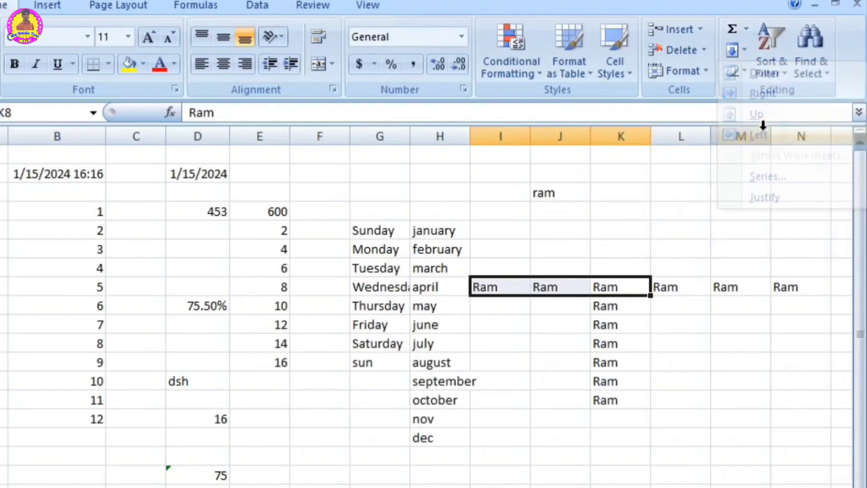
Step: Fill the name in cell K8 upward through K3
left_click(617, 283)
left_click_drag(618, 283, 611, 193)
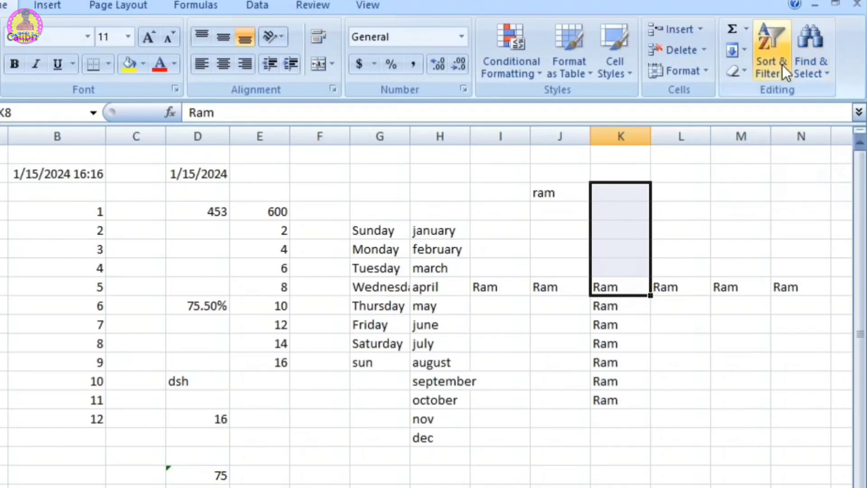
left_click(743, 50)
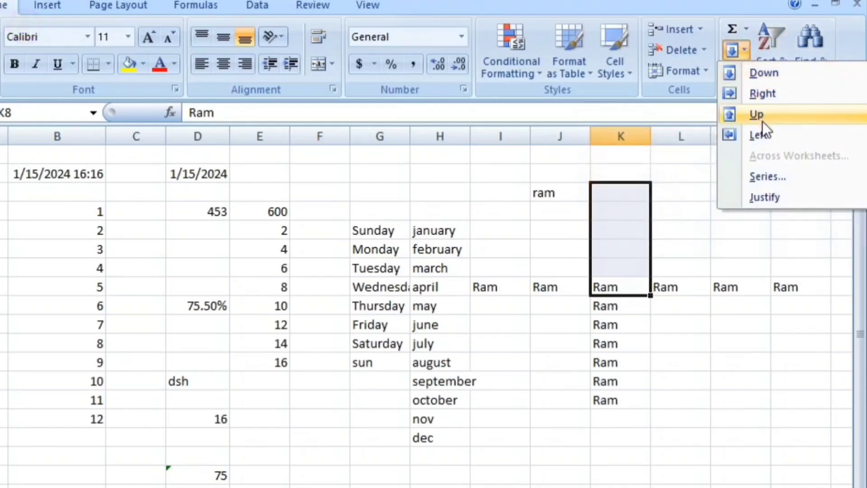
left_click(760, 116)
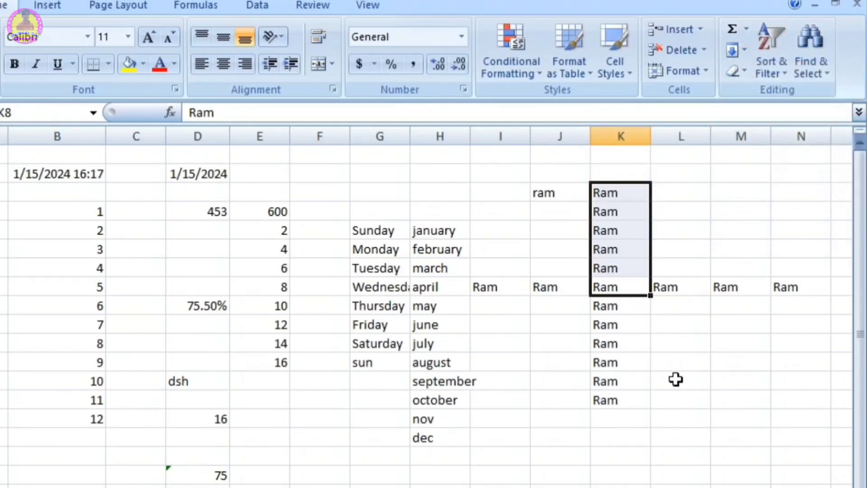
left_click(675, 378)
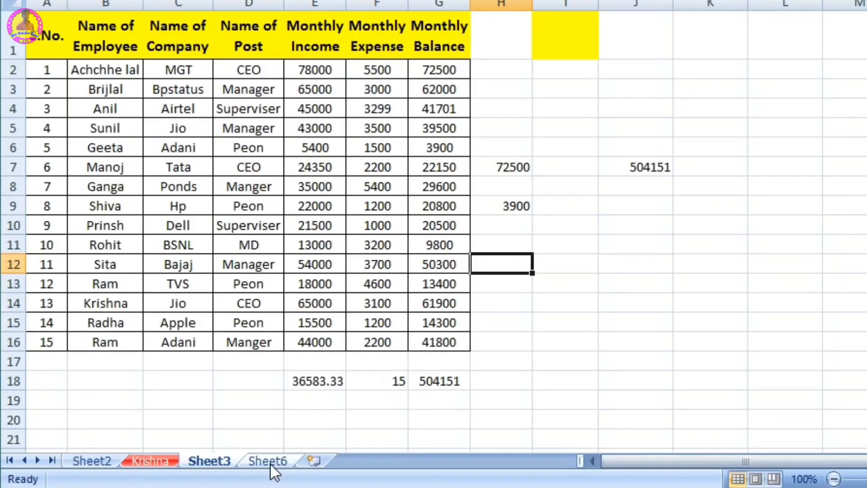
Step: Insert a new blank worksheet after Sheet6 and look through Sheet3, Sheet6 and the new sheet
left_click(270, 463)
left_click(315, 460)
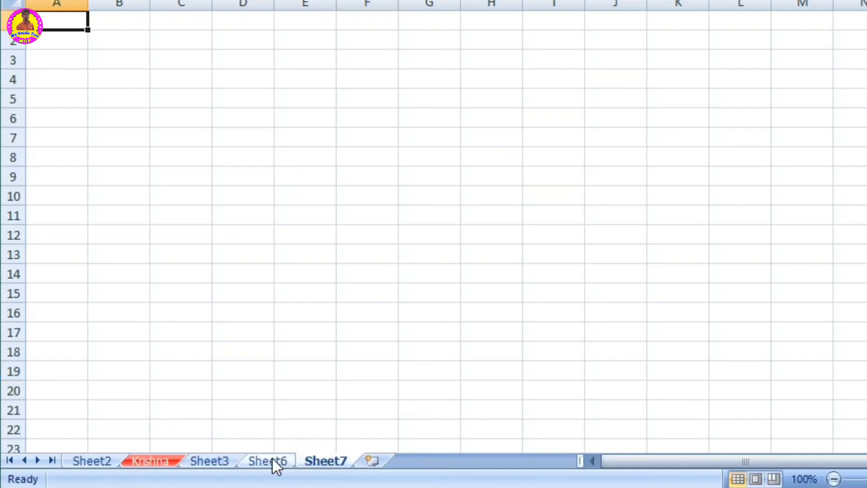
left_click(273, 459)
left_click(330, 459)
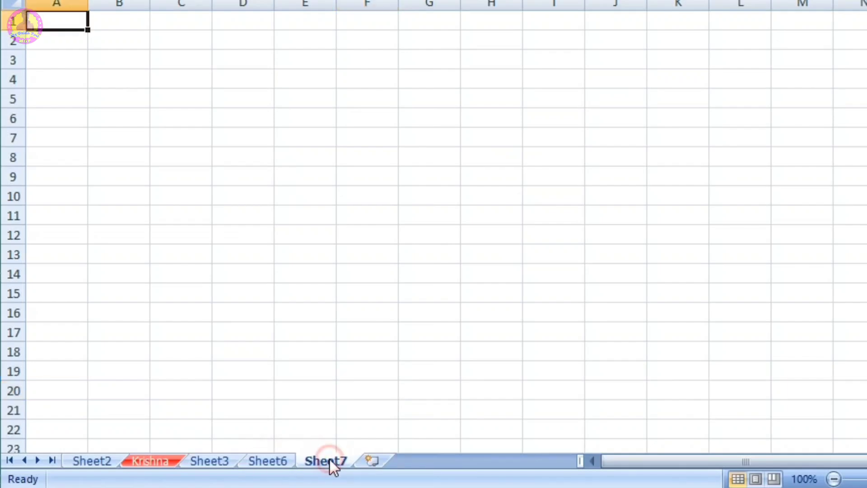
left_click(214, 459)
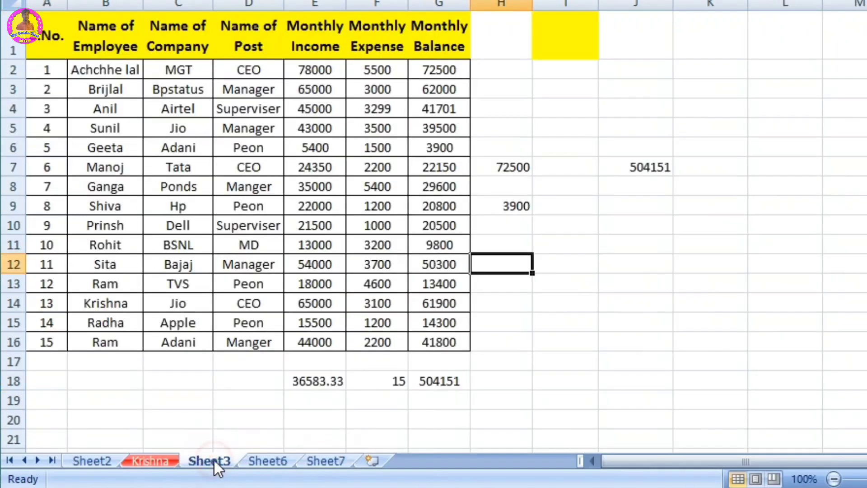
left_click(265, 459)
left_click(336, 462)
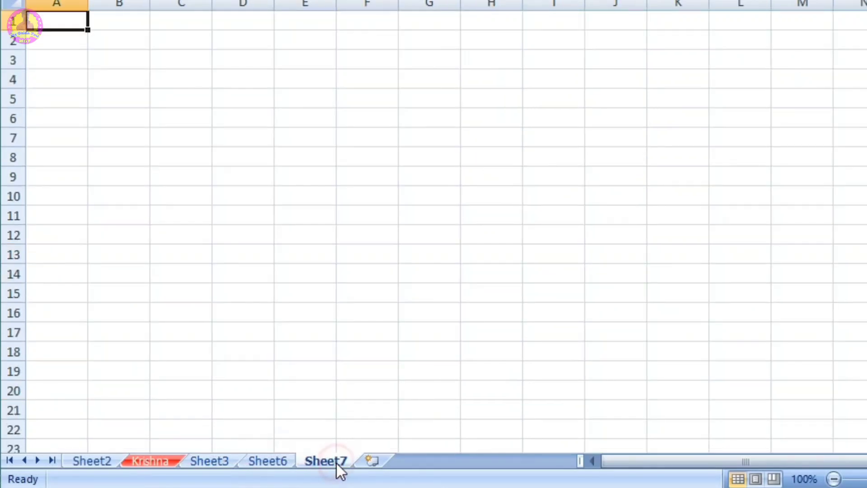
Step: Fill the Sheet3 employee table A1:G16 across Sheet6 and Sheet7 using the All option of Fill Across Worksheets
left_click(208, 461)
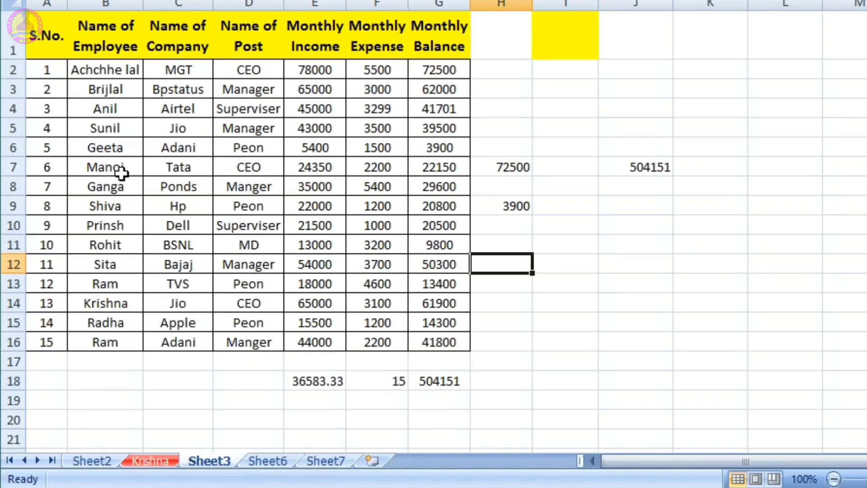
left_click_drag(48, 30, 459, 343)
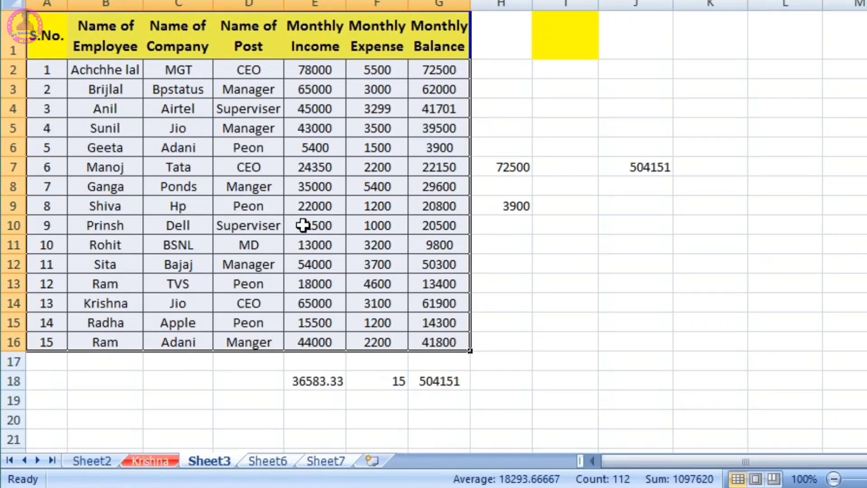
left_click(737, 49)
left_click(803, 154)
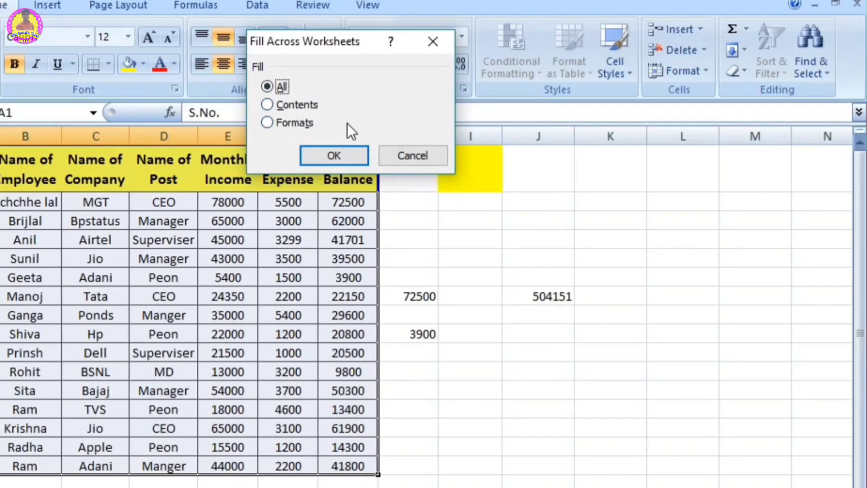
left_click(335, 154)
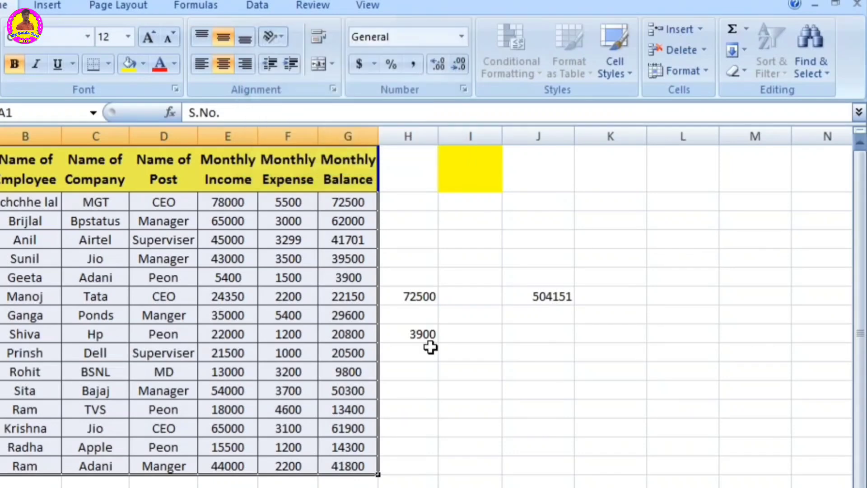
left_click(444, 391)
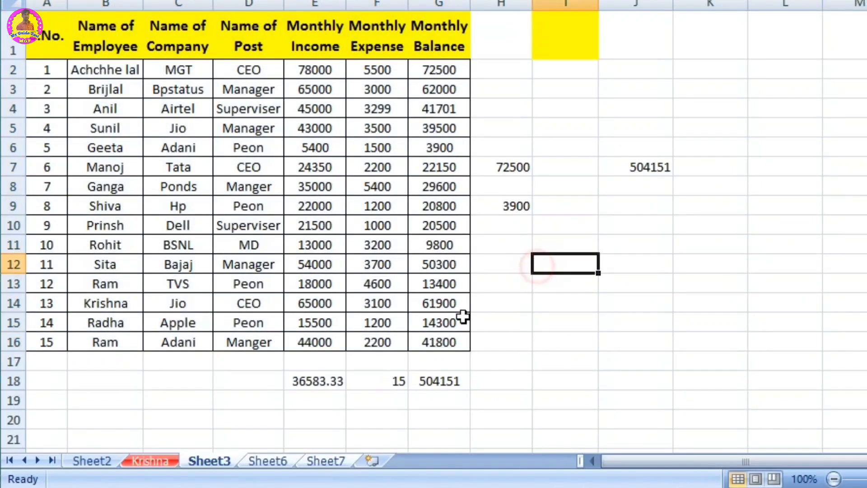
Step: Check the employee table on Sheet6 and Sheet7 against the original on Sheet3
left_click(274, 459)
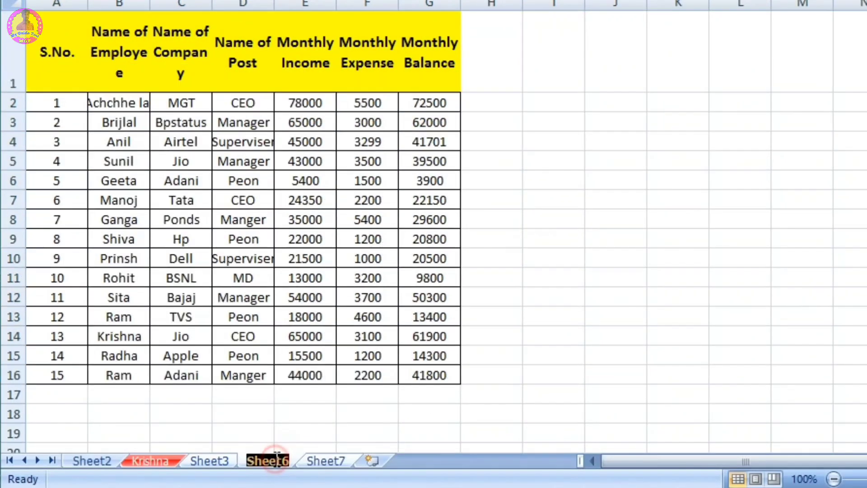
left_click(324, 458)
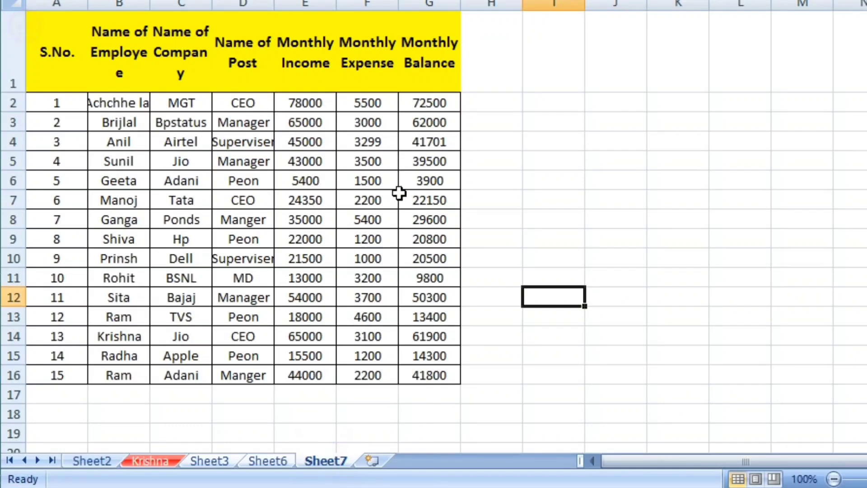
left_click(214, 456)
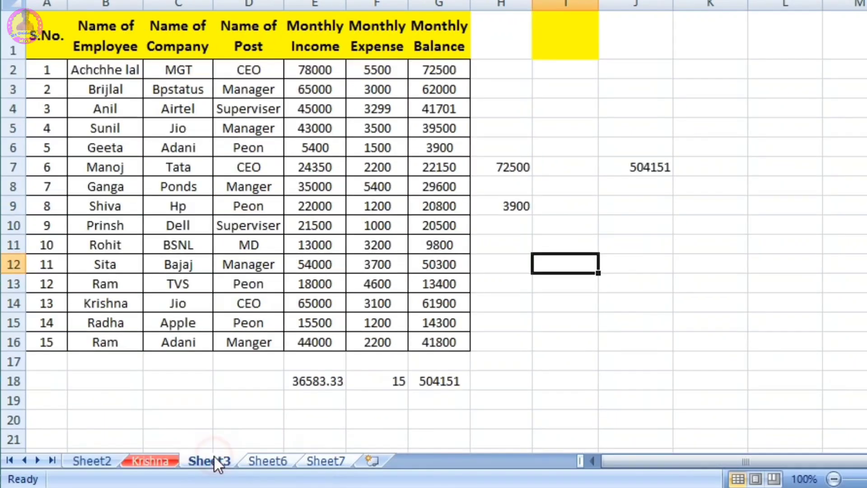
left_click(266, 459)
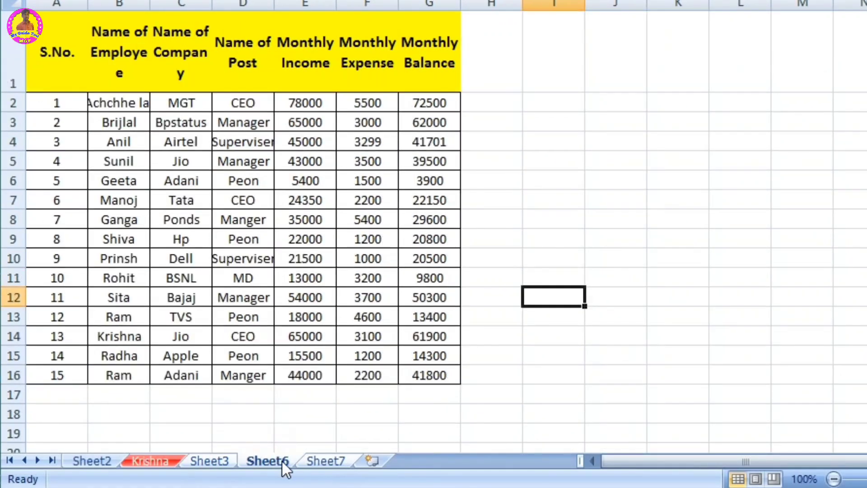
left_click(316, 457)
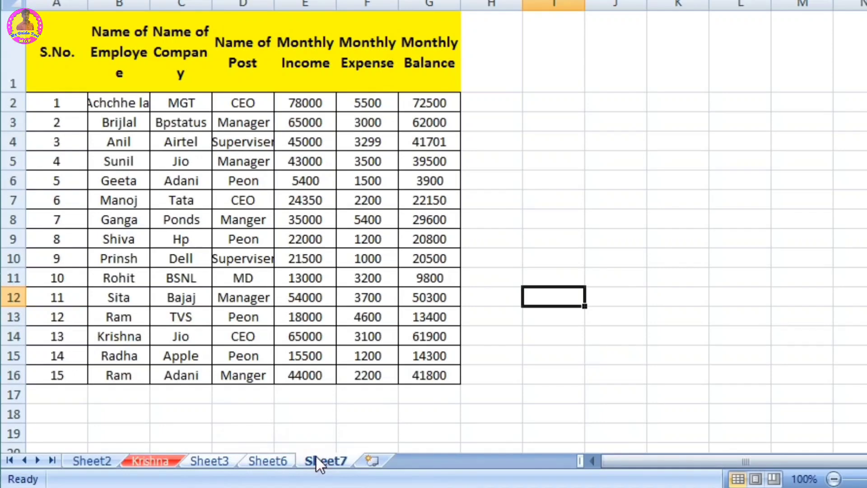
left_click(404, 418)
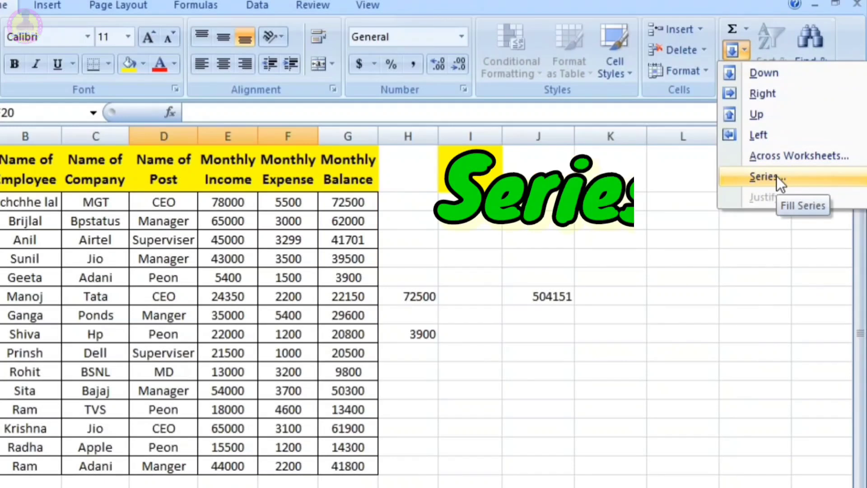
Step: Enter the starting value 1 in cell K2 of Sheet3
left_click(627, 199)
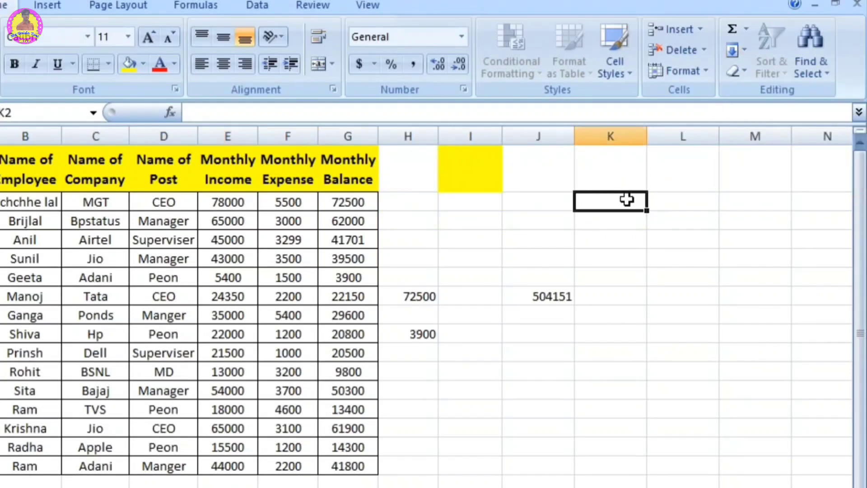
type("1")
key("Return")
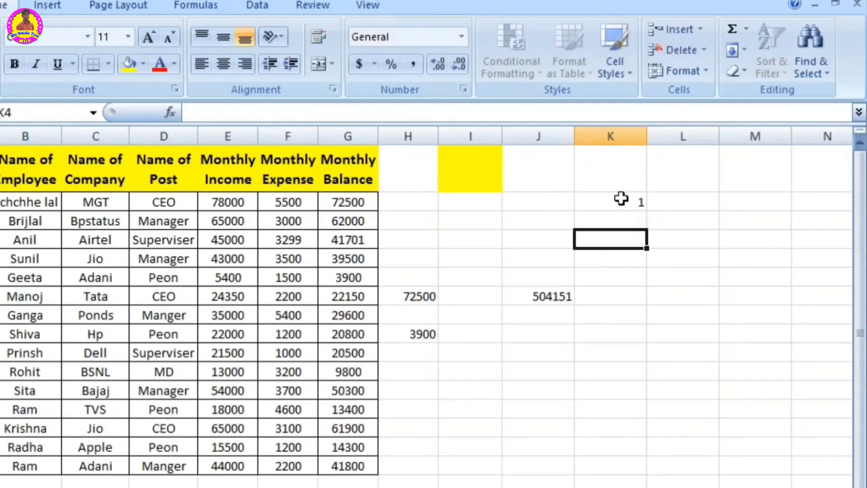
Step: Fill a linear series in rows from cell K2 with step value 1 and stop value 50, and look along the row
left_click(621, 199)
left_click(745, 50)
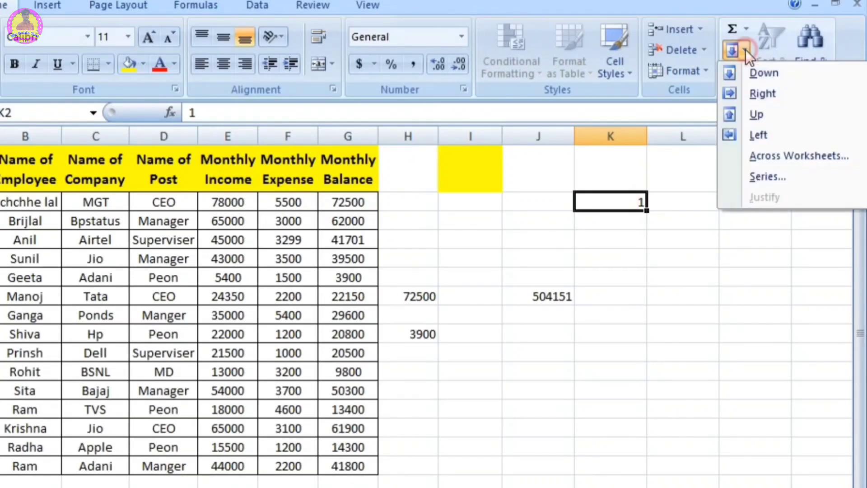
left_click(768, 176)
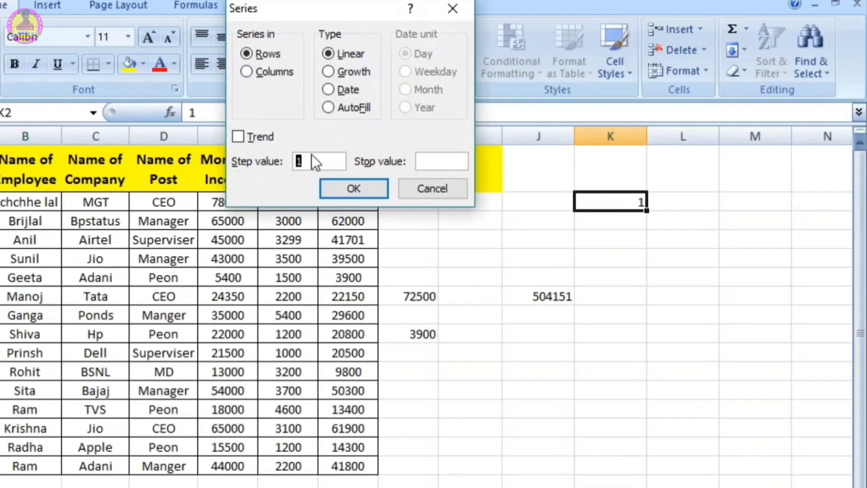
left_click(448, 160)
type("50")
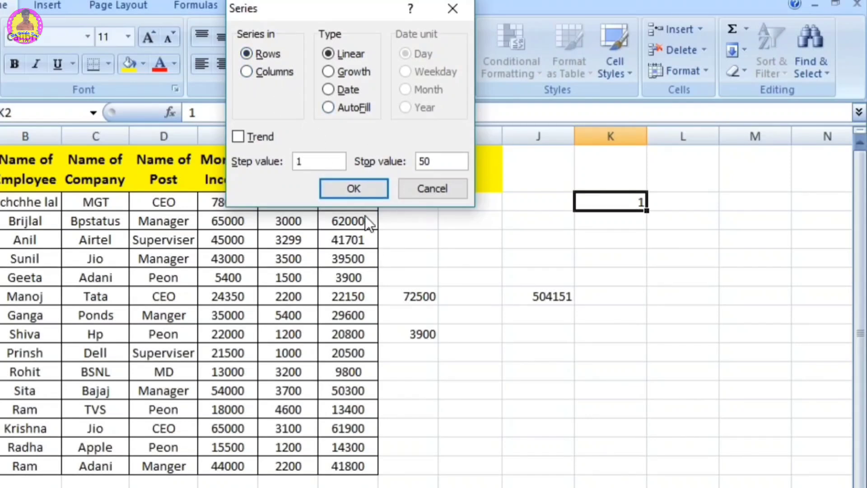
left_click(362, 188)
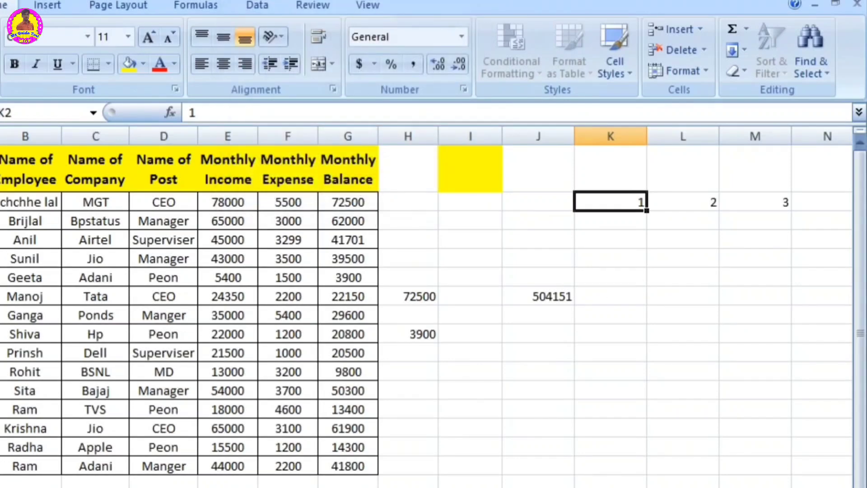
scroll(426, 307, "right", 7)
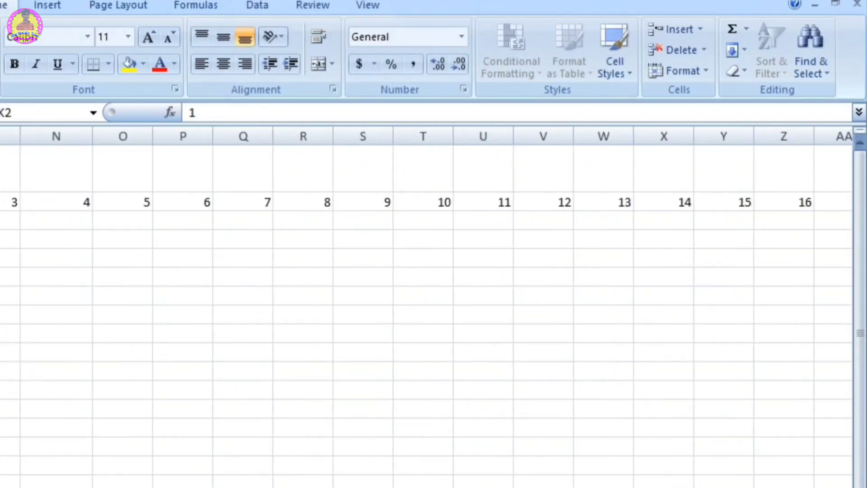
scroll(426, 307, "left", 7)
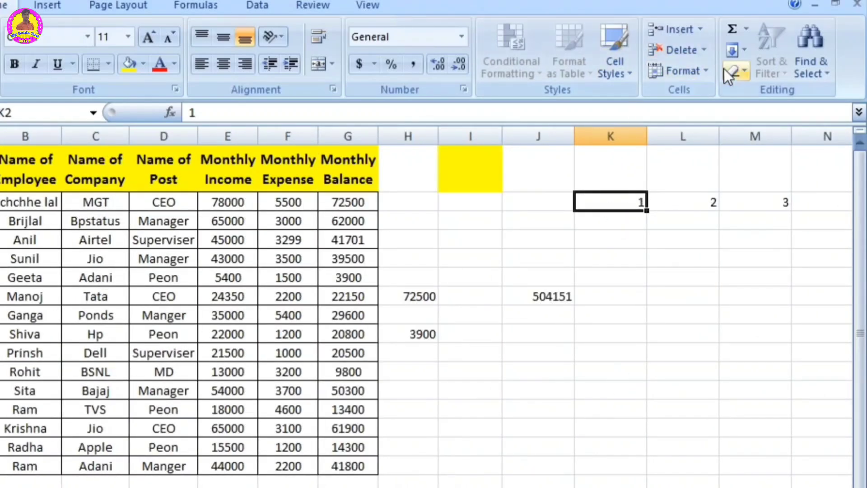
Step: Fill a linear series in columns from cell K2 with step value 1 and stop value 50, and look down the column
left_click(744, 49)
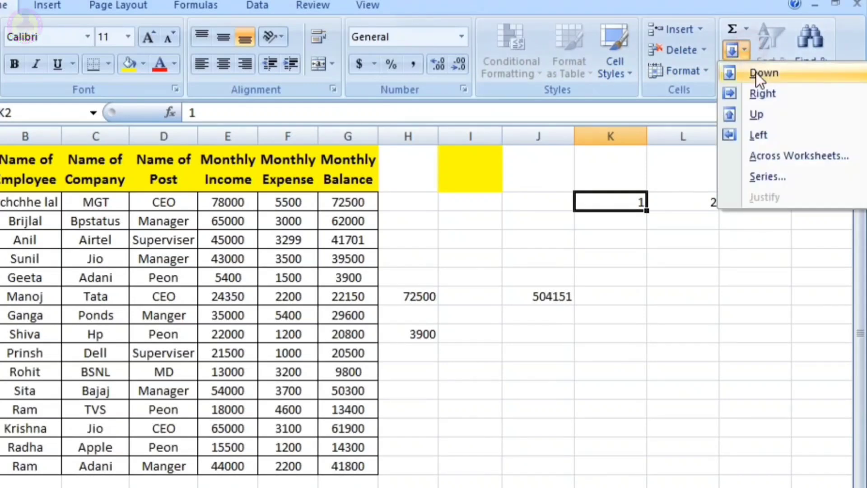
left_click(776, 177)
left_click(258, 72)
left_click(442, 161)
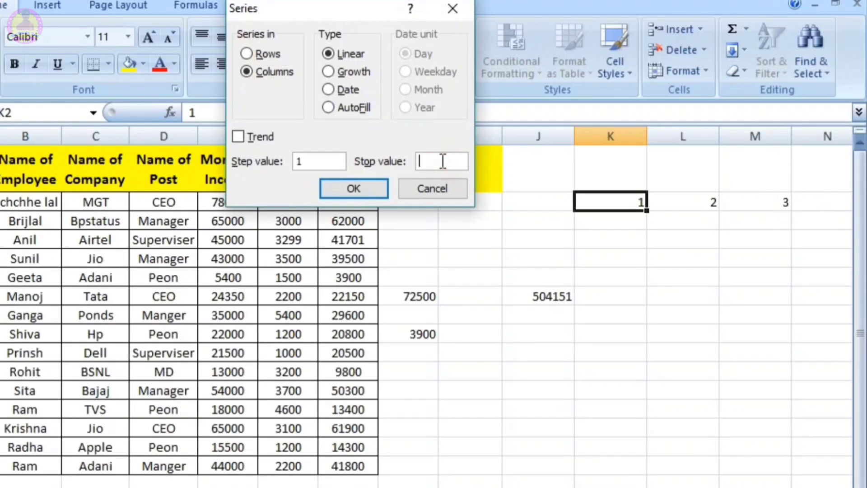
left_click(377, 186)
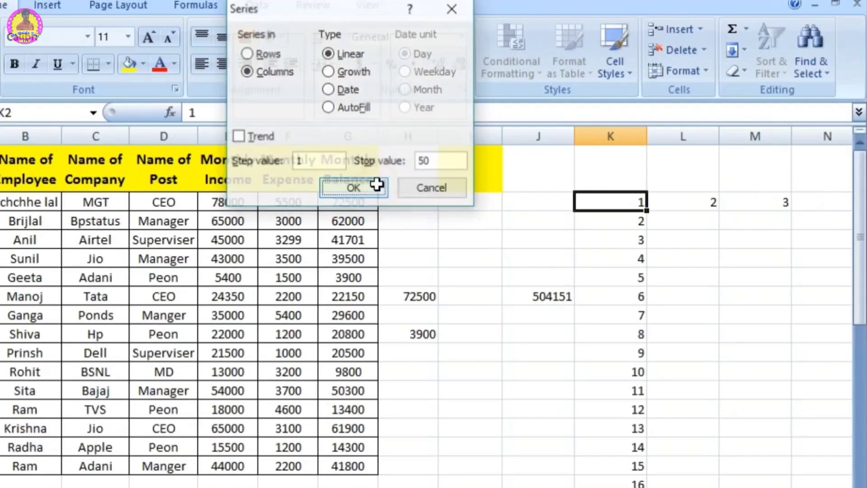
left_click_drag(859, 188, 800, 148)
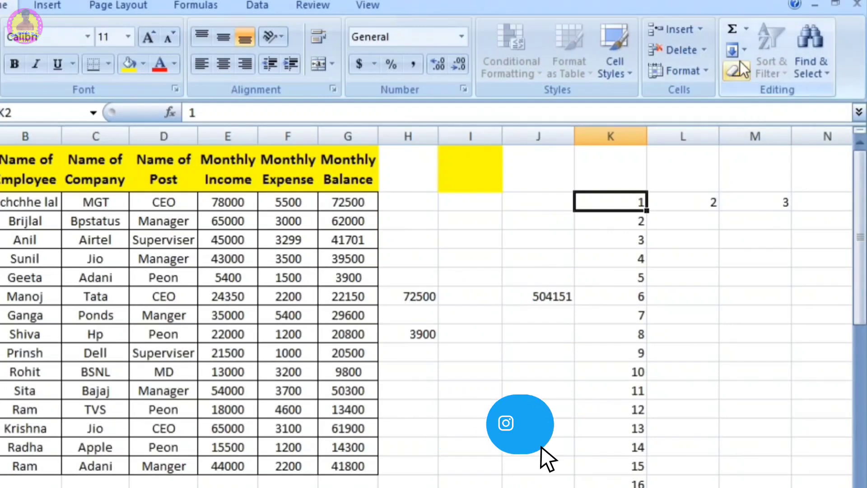
Step: Clear all contents and formatting from the entire sheet, and undo the clearing
left_click(721, 351)
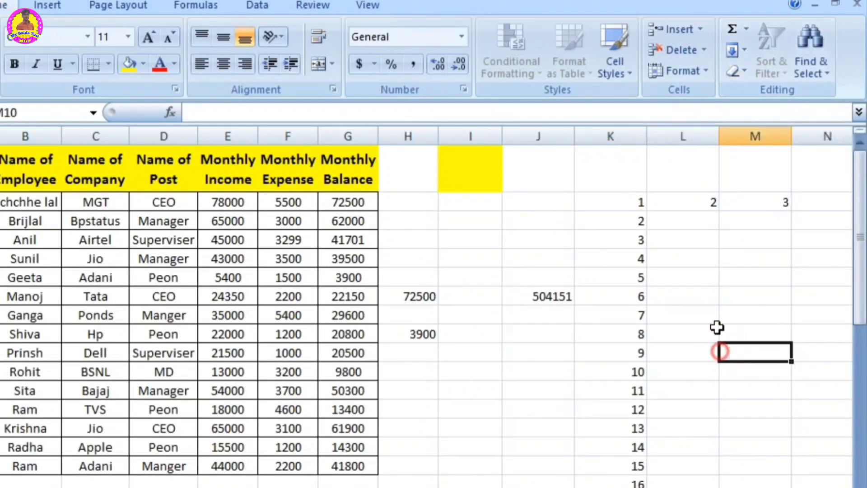
left_click(743, 71)
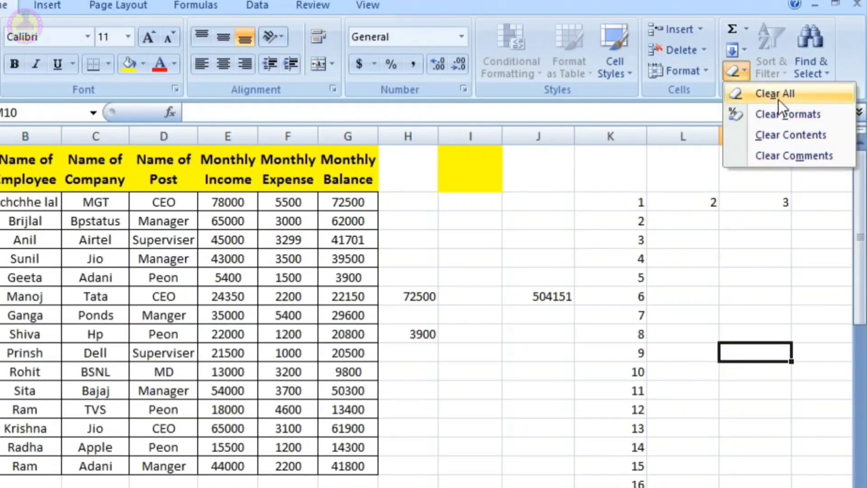
left_click(517, 429)
key("ctrl+a")
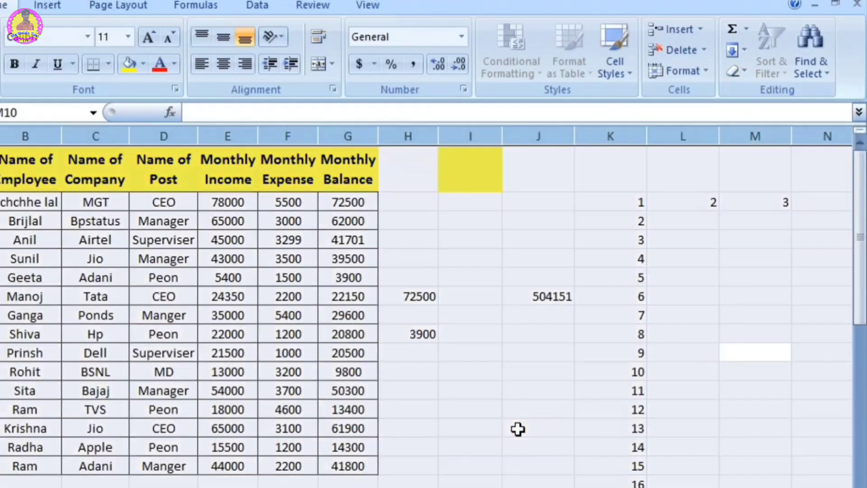
left_click(749, 69)
left_click(778, 91)
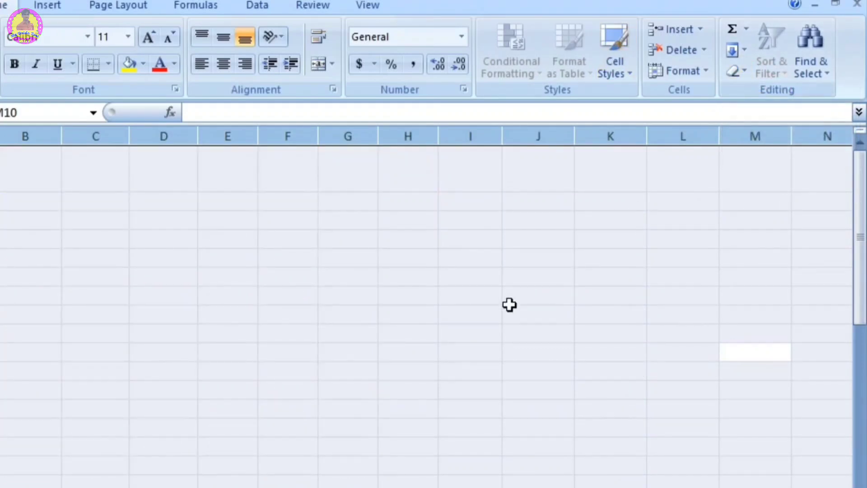
key("ctrl+z")
left_click(542, 333)
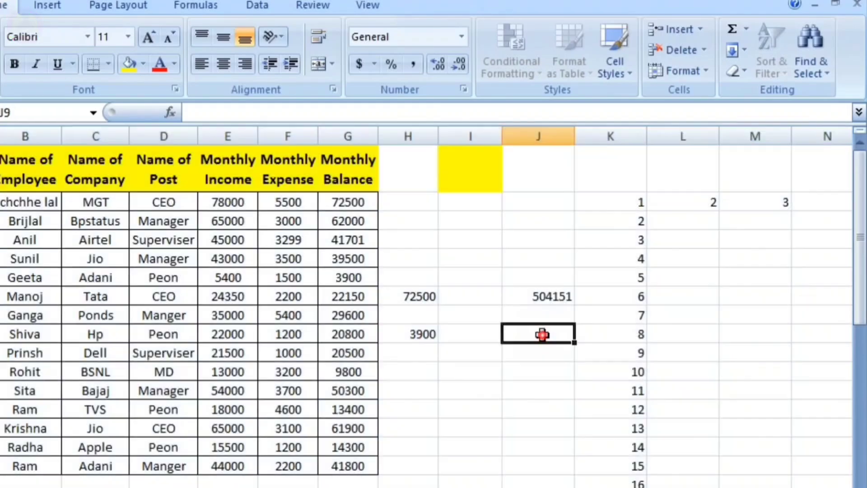
Step: Clear only the formats from the employee table region A1:H16
left_click(744, 71)
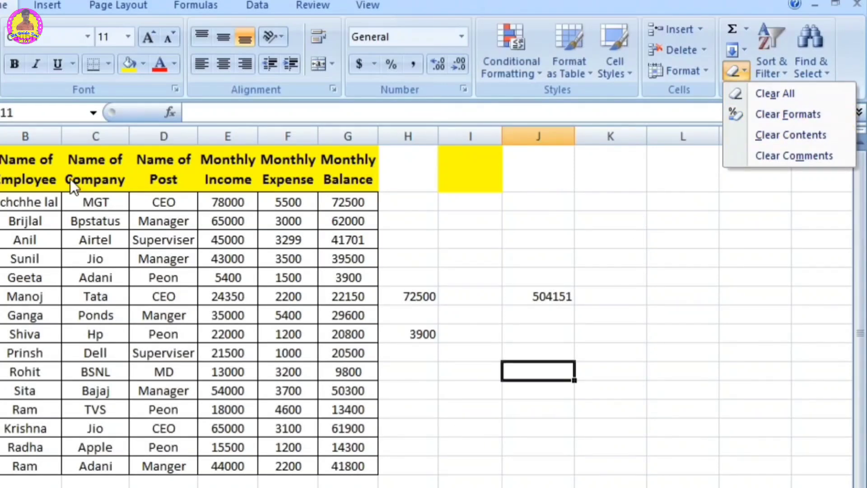
key("Escape")
key("ctrl+Home")
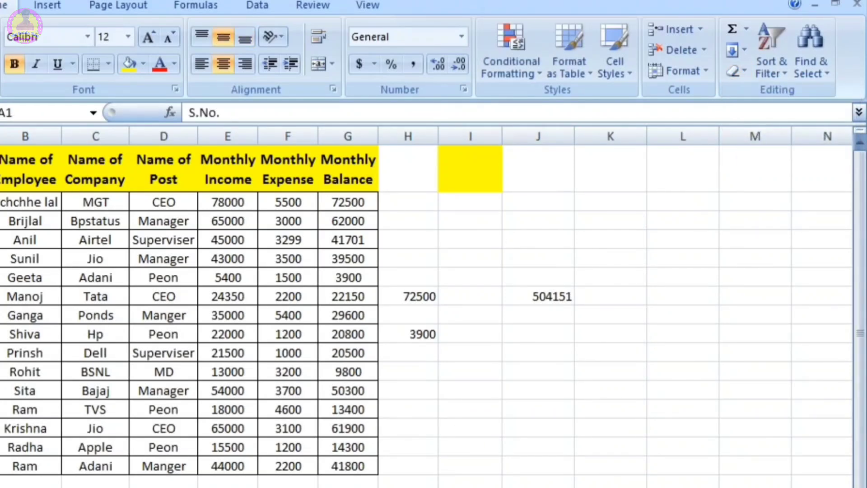
key("ctrl+a")
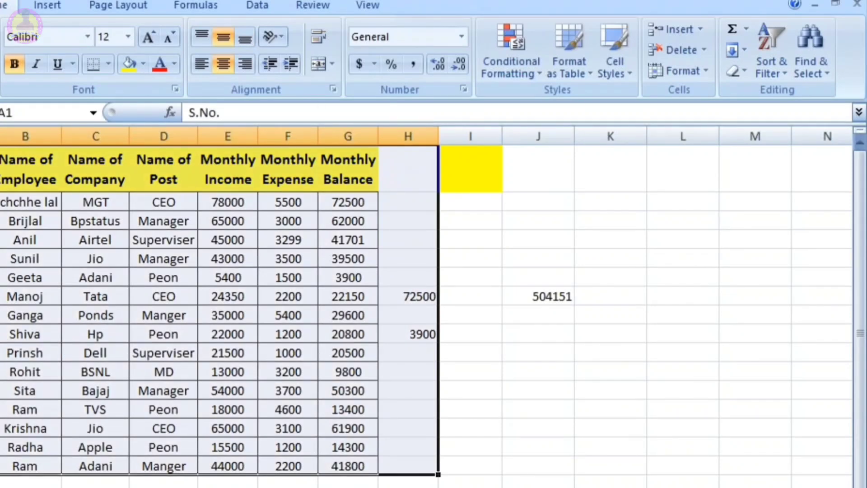
left_click(742, 72)
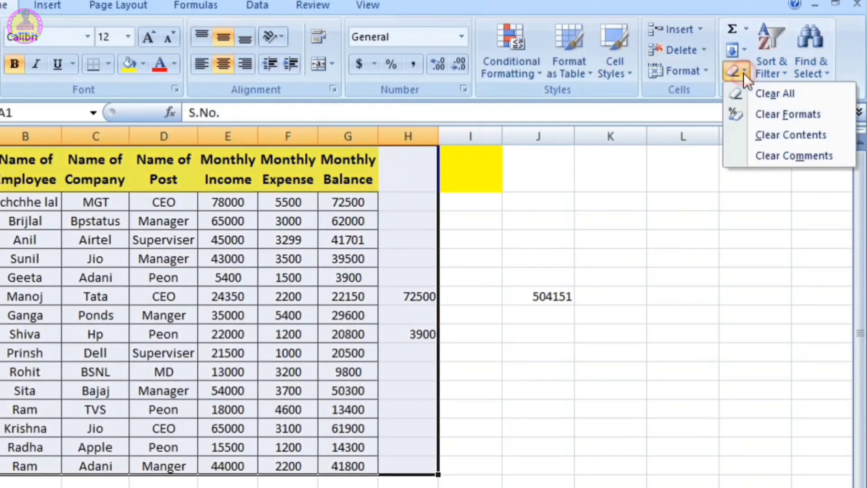
left_click(809, 114)
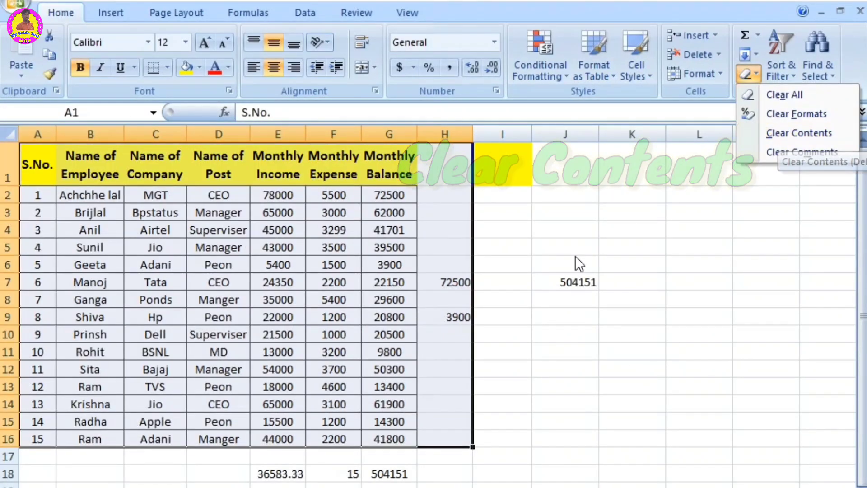
Step: Clear only the contents of the entire sheet, and undo the clearing
key("ctrl+a")
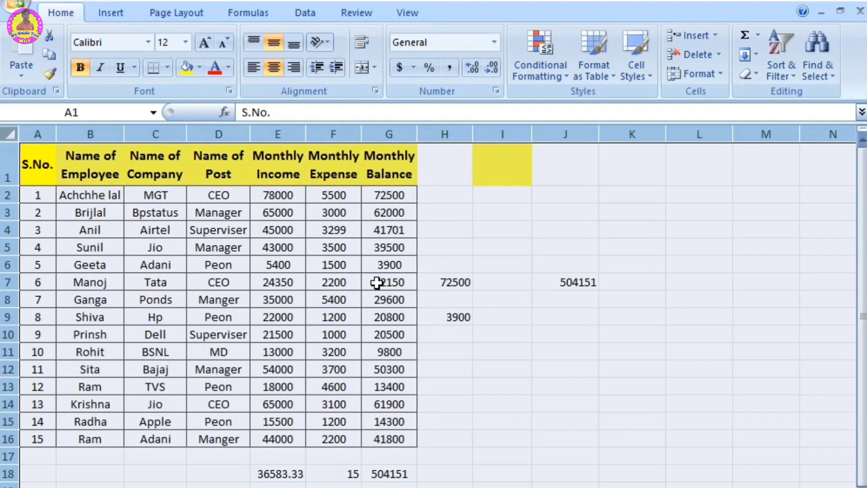
left_click(756, 76)
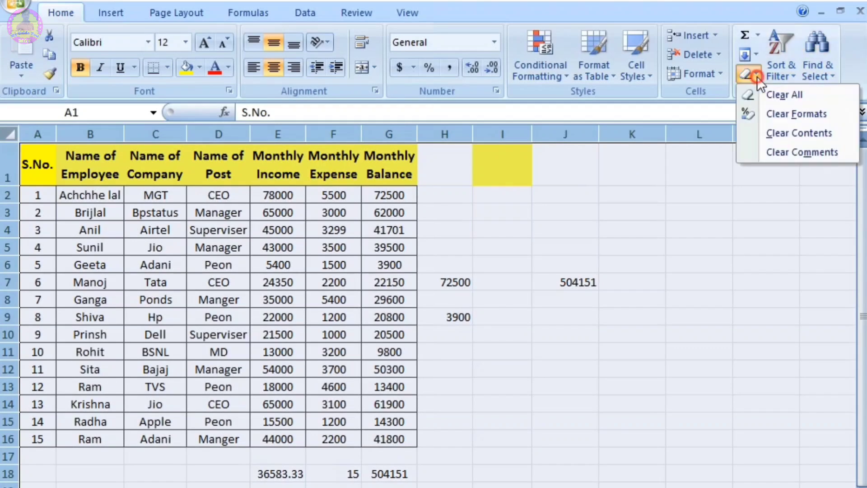
left_click(815, 134)
left_click(815, 132)
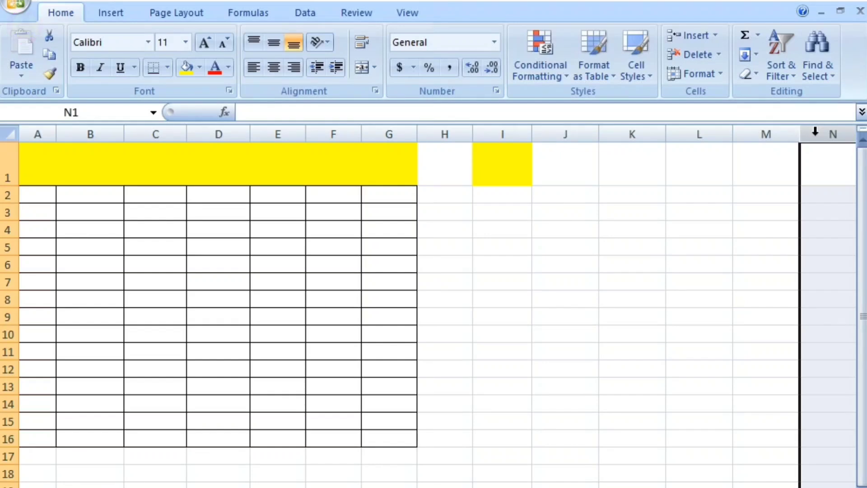
key("ctrl+z")
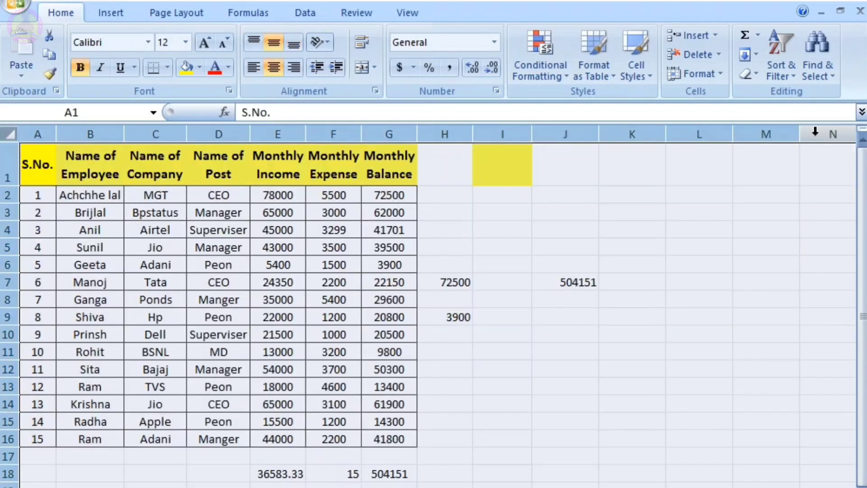
Step: Apply Clear Comments to the entire sheet and deselect it
left_click(750, 75)
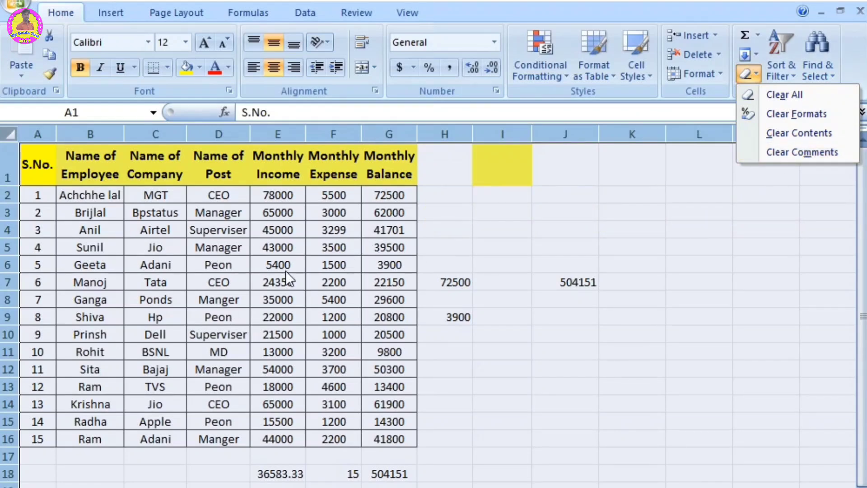
left_click(814, 154)
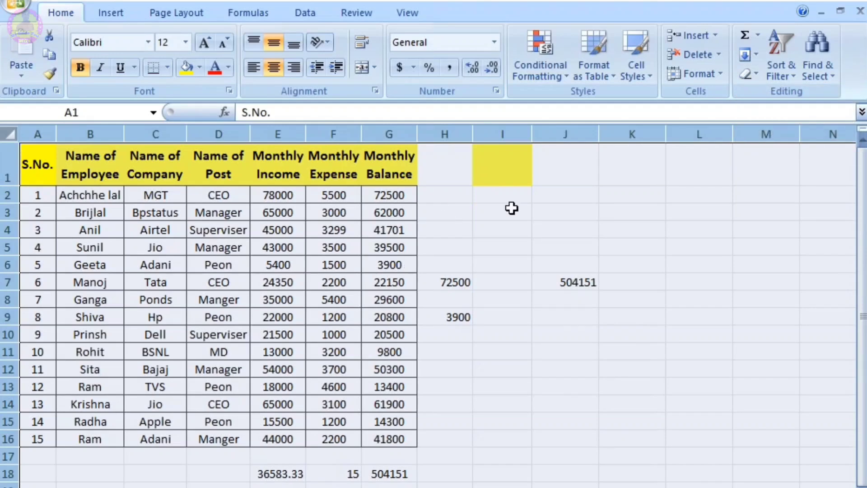
left_click(502, 229)
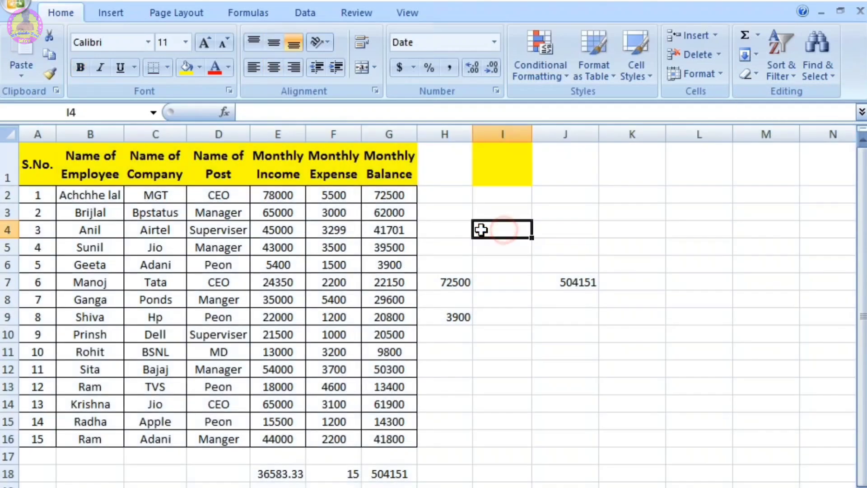
Step: Insert blank comments on the CEO cells D7 and D2
left_click(238, 276)
left_click(364, 12)
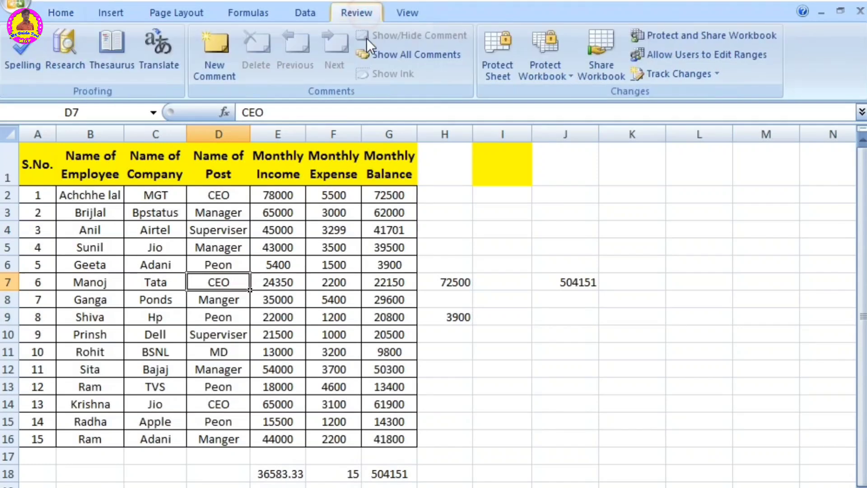
left_click(221, 48)
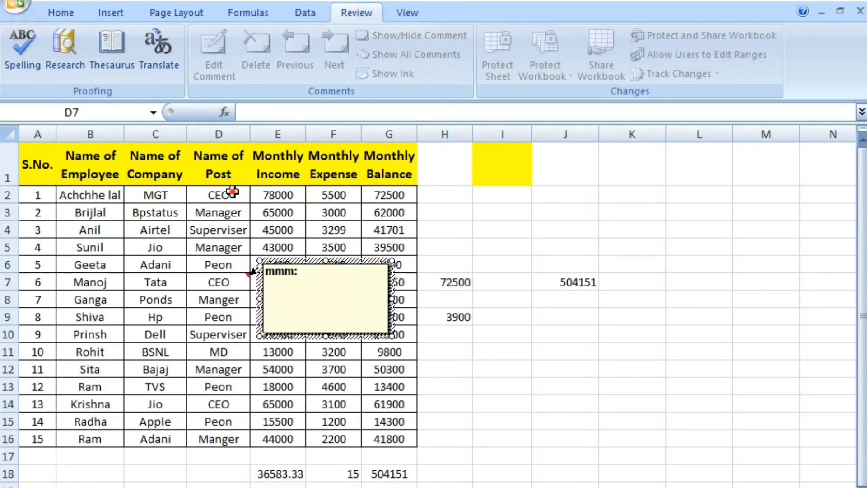
left_click(231, 194)
left_click(219, 47)
left_click(489, 316)
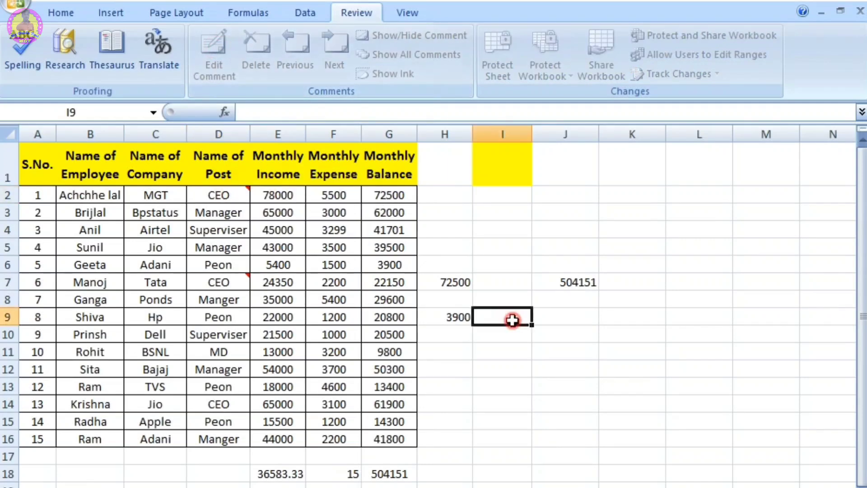
mouse_move(239, 195)
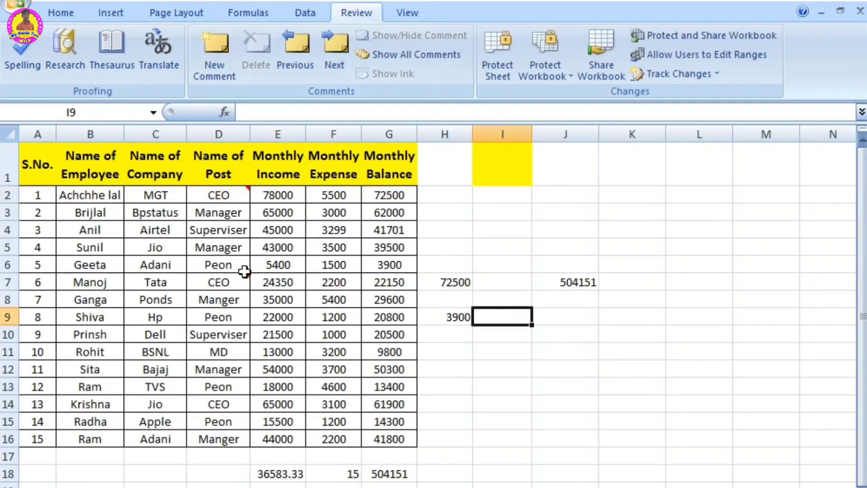
Step: Clear the comments from the selected data region A1:J16
key("ctrl+a")
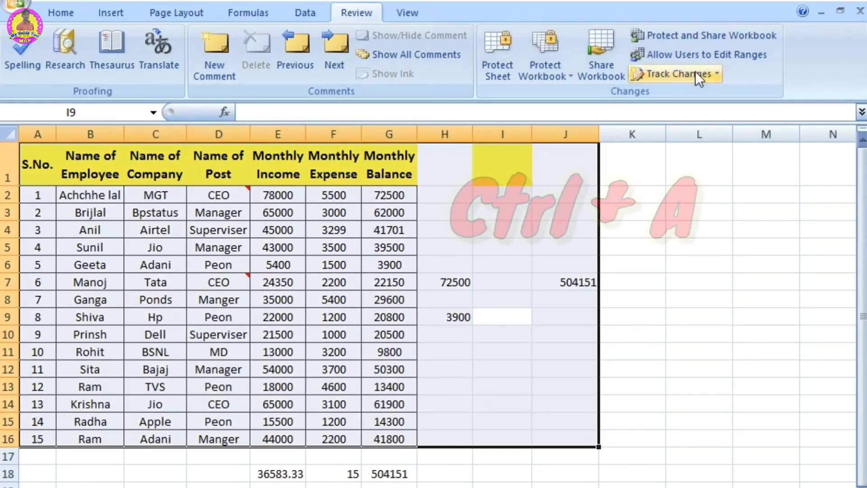
left_click(61, 13)
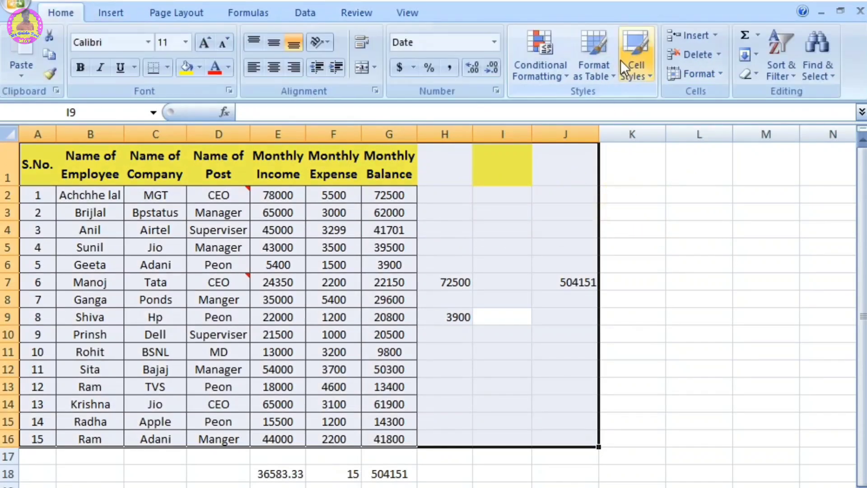
left_click(748, 72)
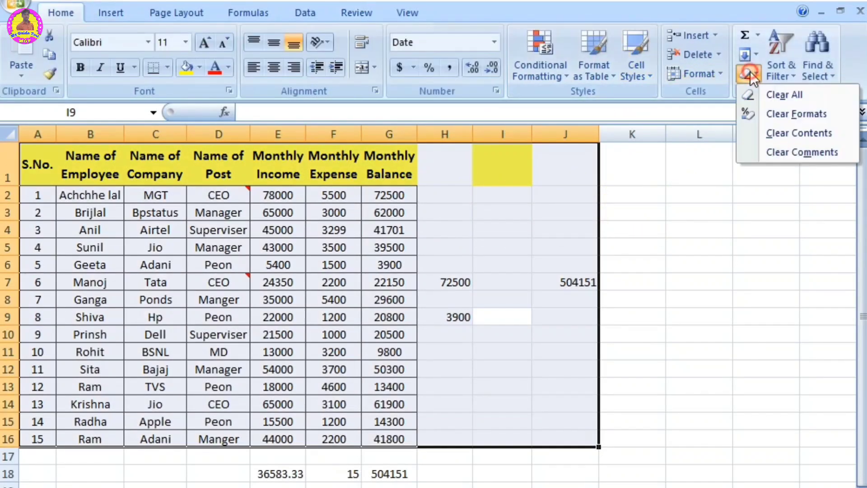
left_click(806, 153)
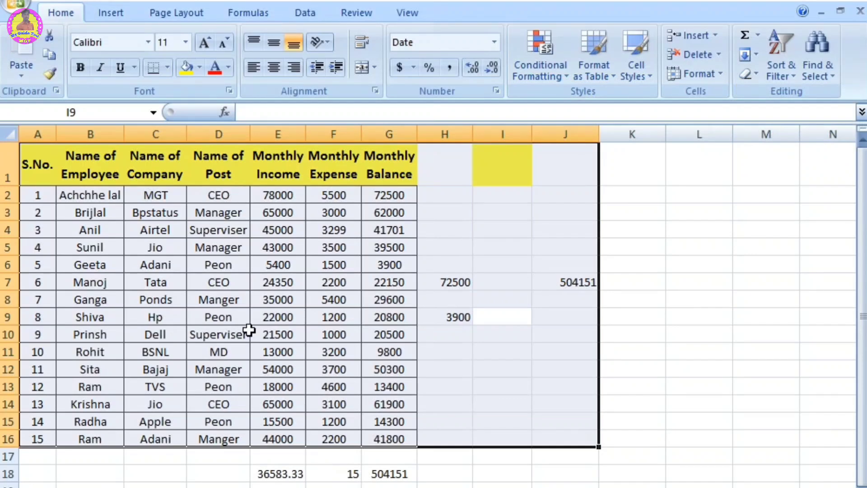
left_click(638, 415)
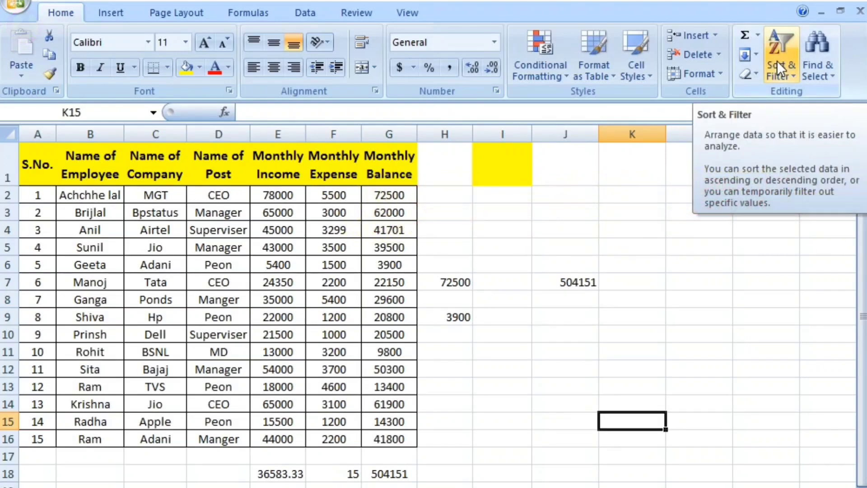
Step: Sort the employee names in B2:B16 from A to Z, continuing with the current selection only, and undo the sort
left_click(508, 285)
left_click_drag(84, 199, 87, 439)
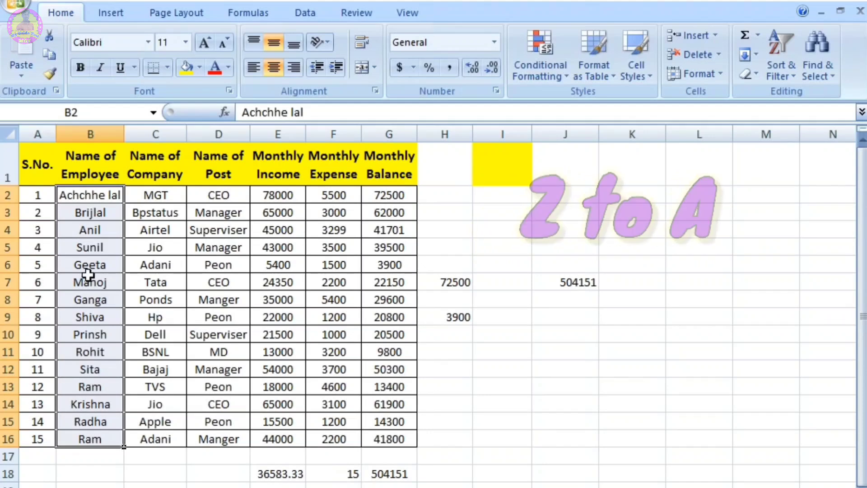
left_click(780, 66)
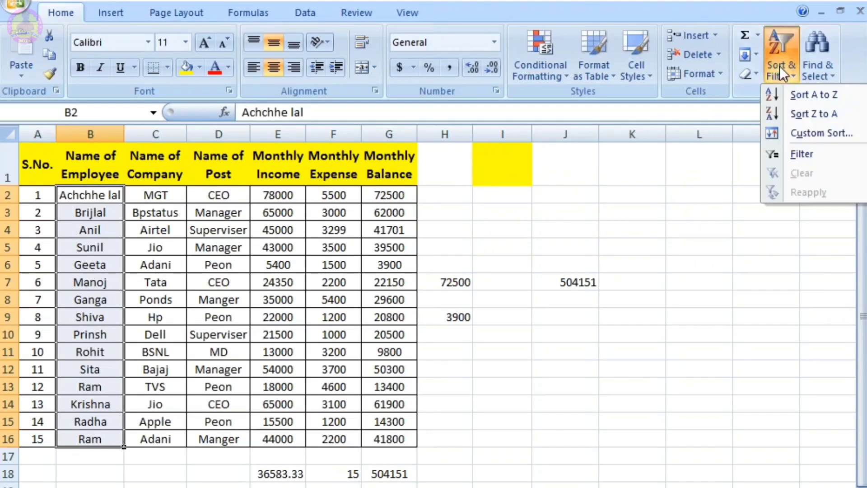
left_click(803, 96)
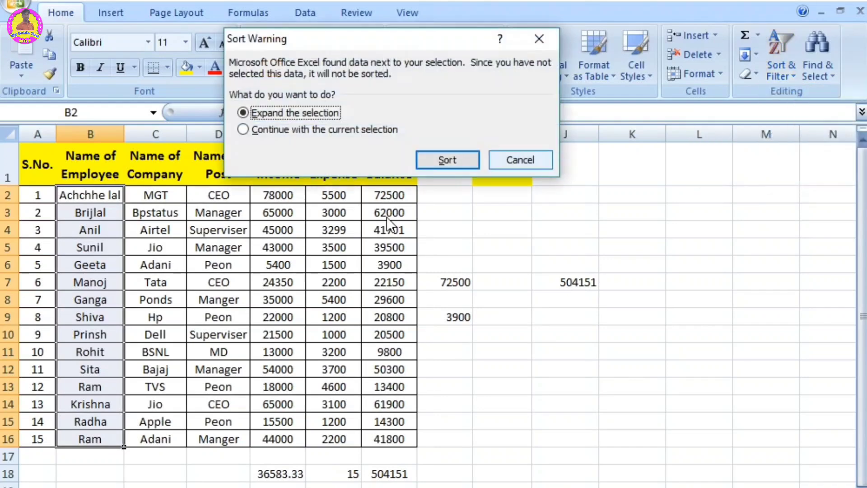
left_click(357, 130)
left_click(460, 162)
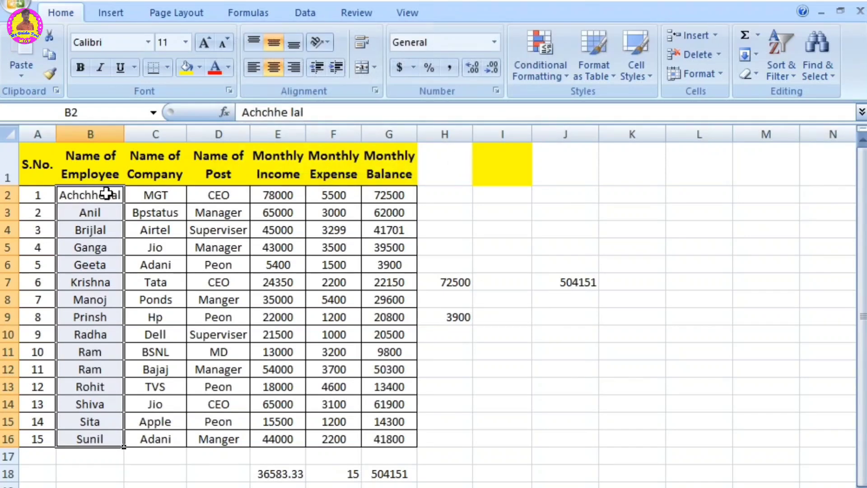
key("ctrl+z")
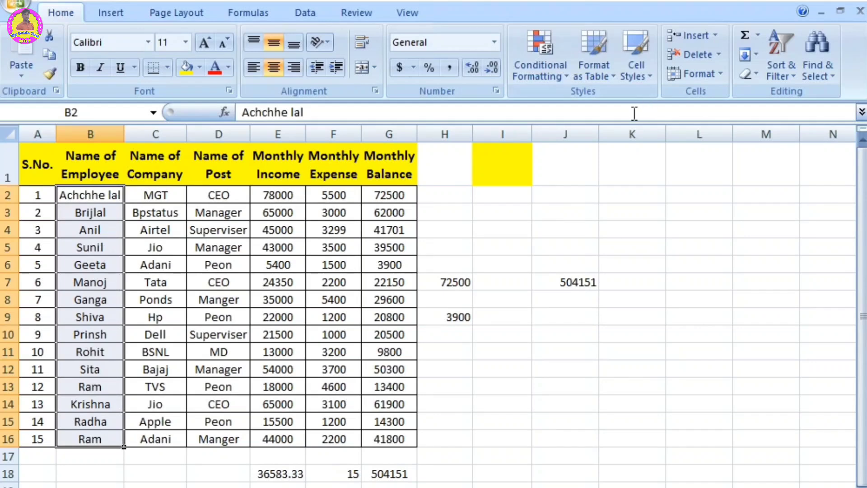
Step: Sort only the selected employee names in B2:B16 from A to Z, without expanding the selection
left_click(780, 72)
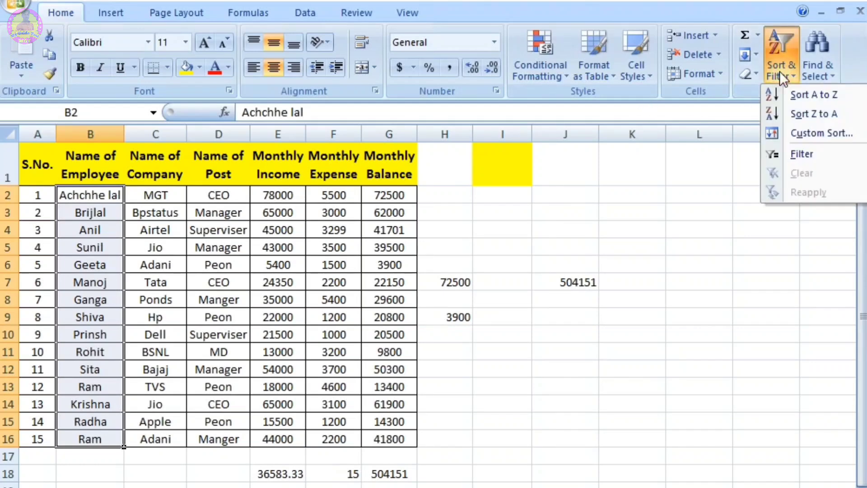
left_click(799, 96)
left_click(343, 131)
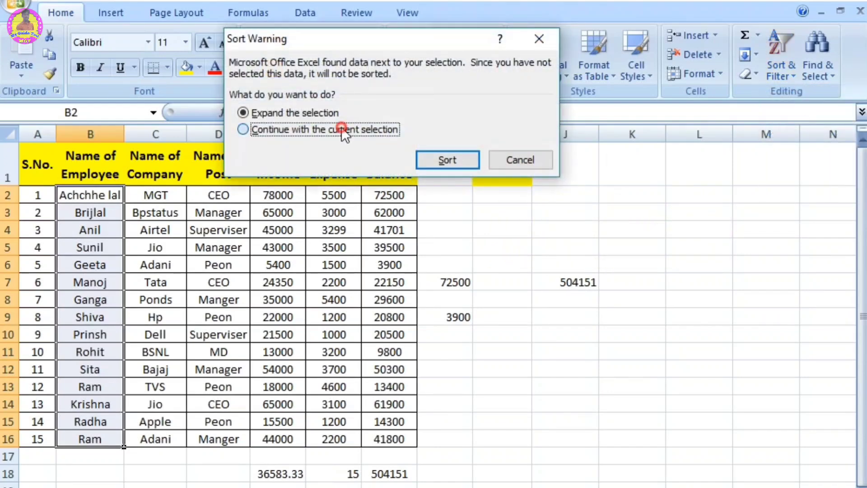
left_click(456, 158)
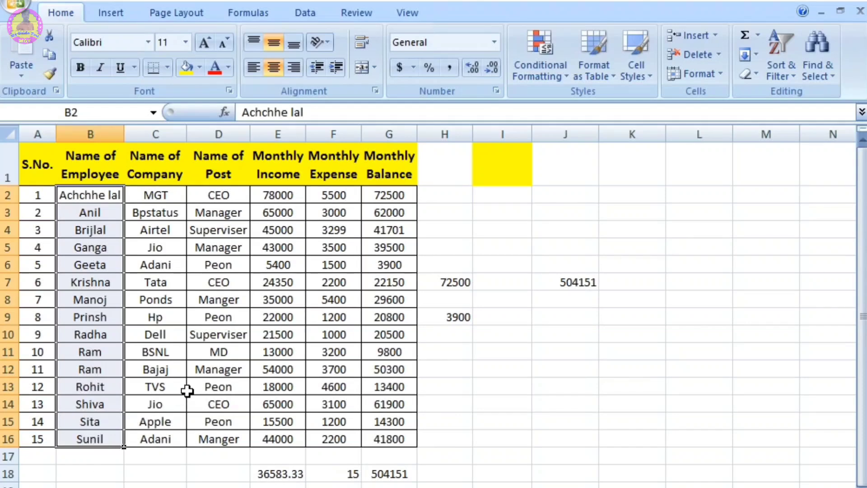
Step: Sort only the selected employee names in B2:B16 from Z to A, and undo the name sorts
left_click(774, 56)
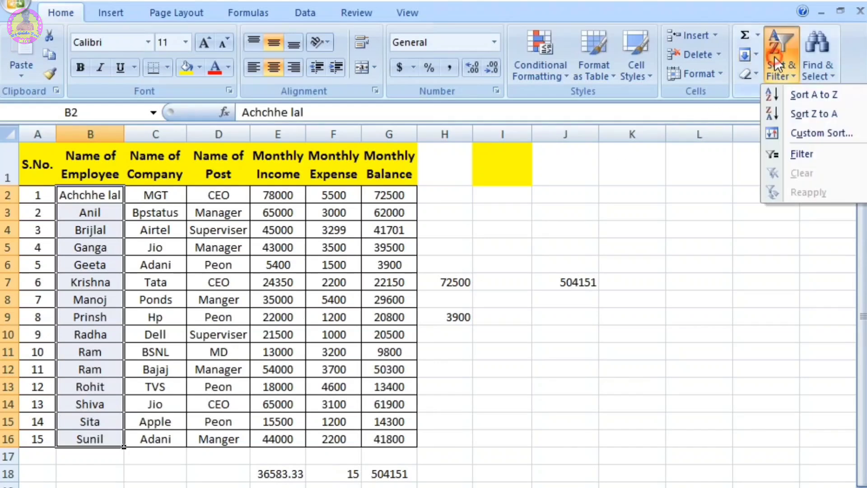
left_click(811, 115)
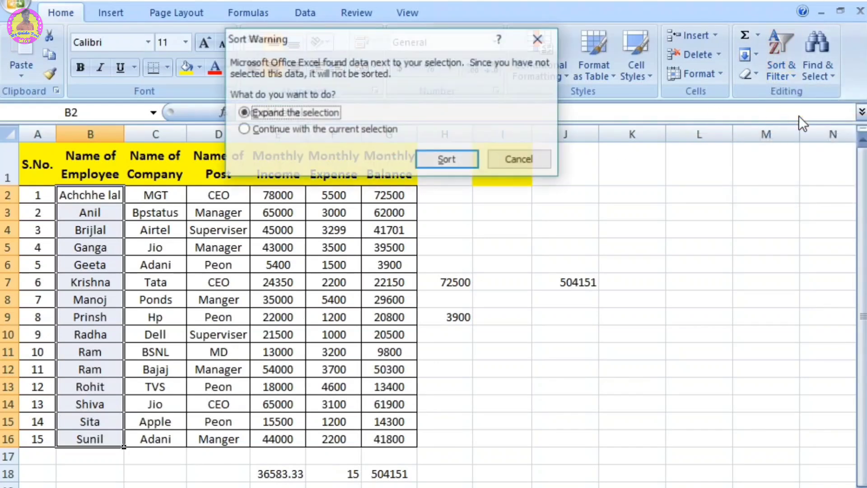
left_click(372, 128)
left_click(458, 159)
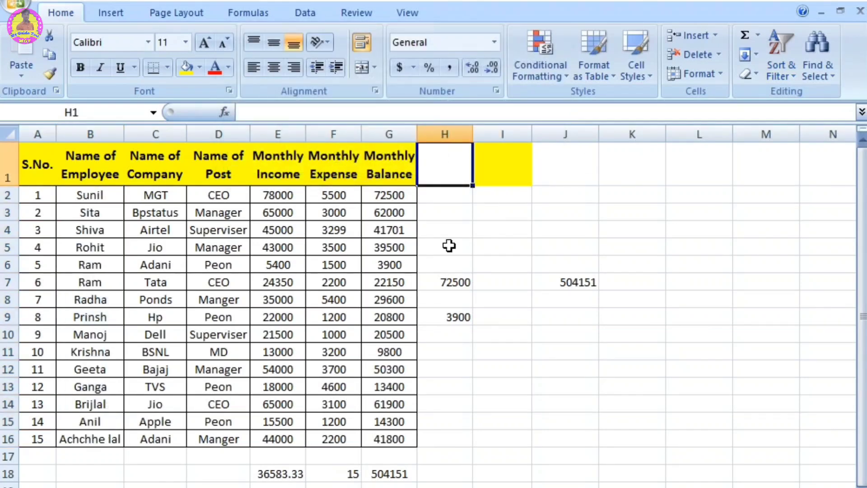
left_click(784, 63)
left_click(784, 66)
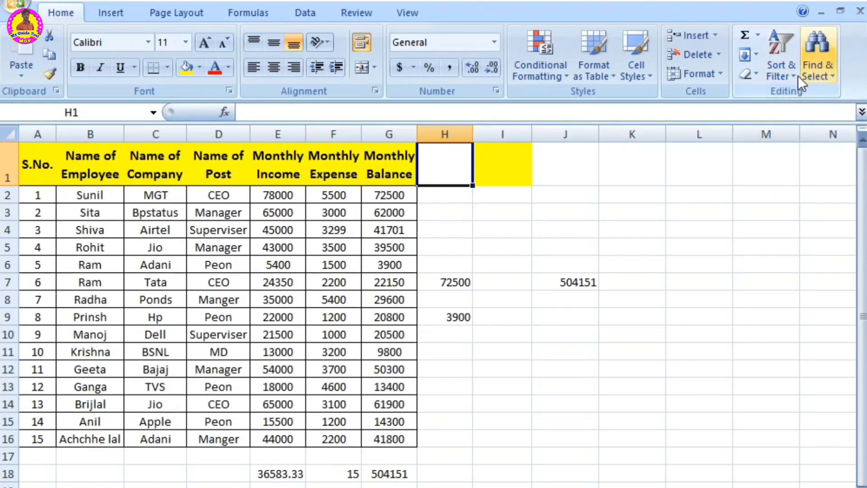
left_click(784, 71)
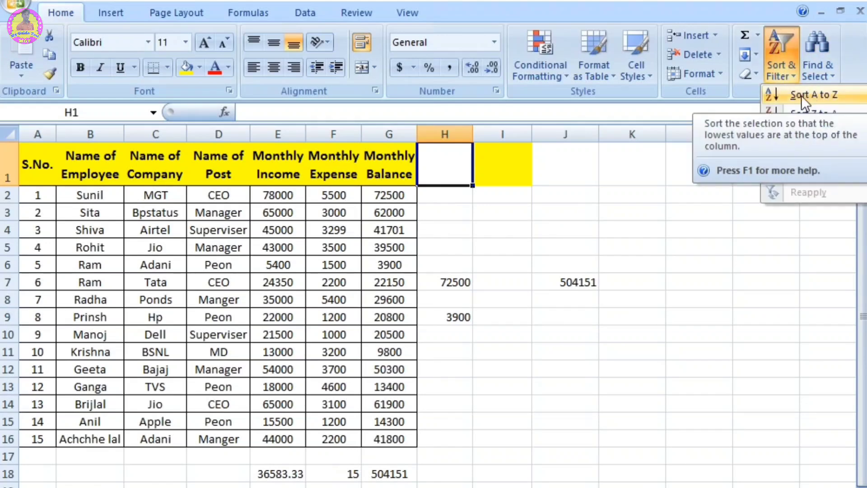
left_click(777, 94)
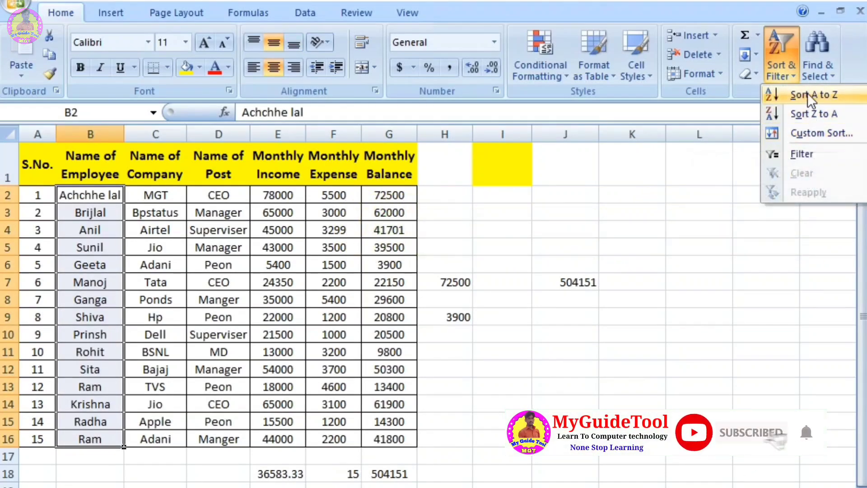
Step: Examine the Sort On and Order options in Custom Sort for the current selection of employee names, leaving without sorting
left_click(809, 135)
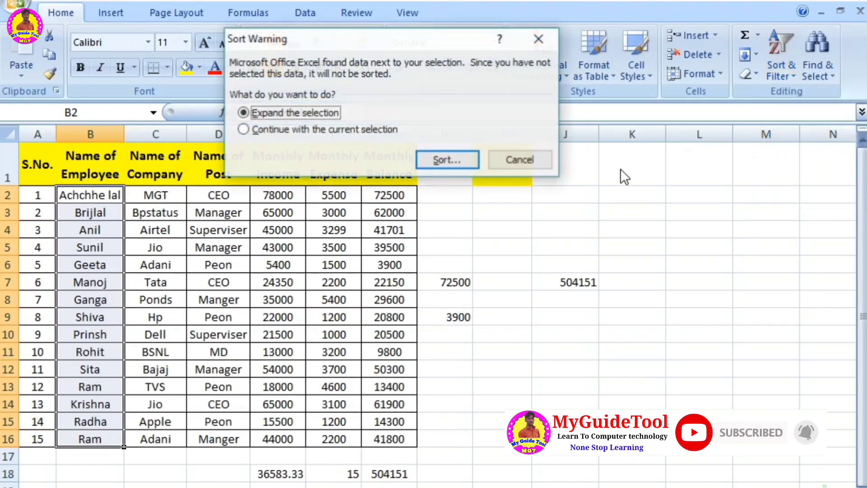
left_click(323, 129)
left_click(459, 159)
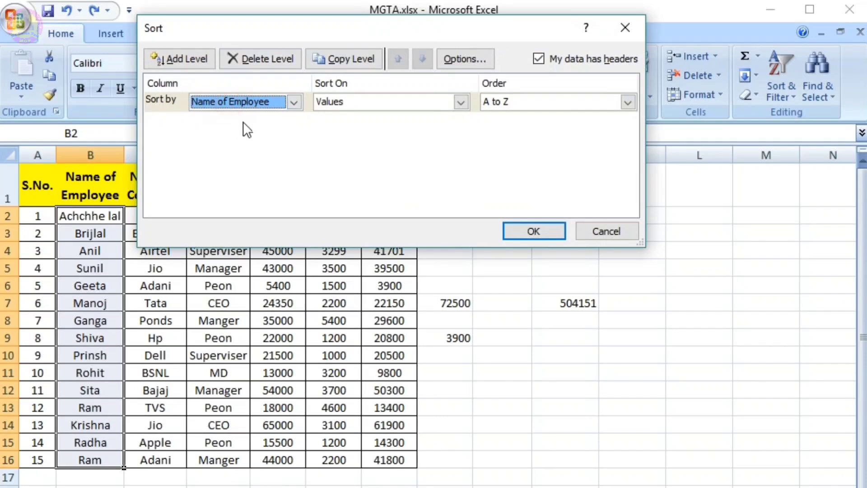
left_click(370, 98)
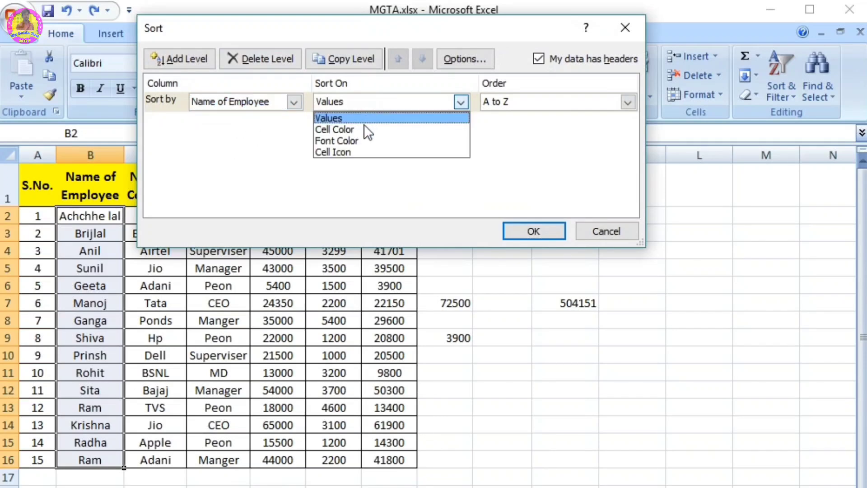
left_click(360, 159)
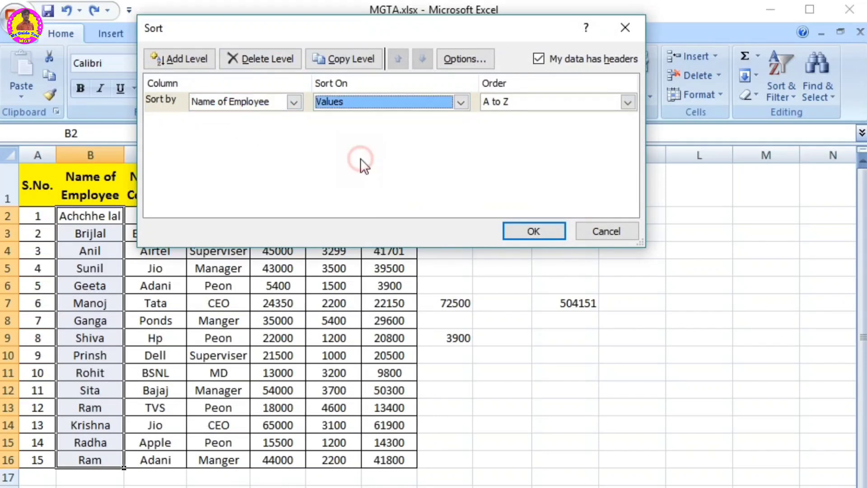
left_click(500, 99)
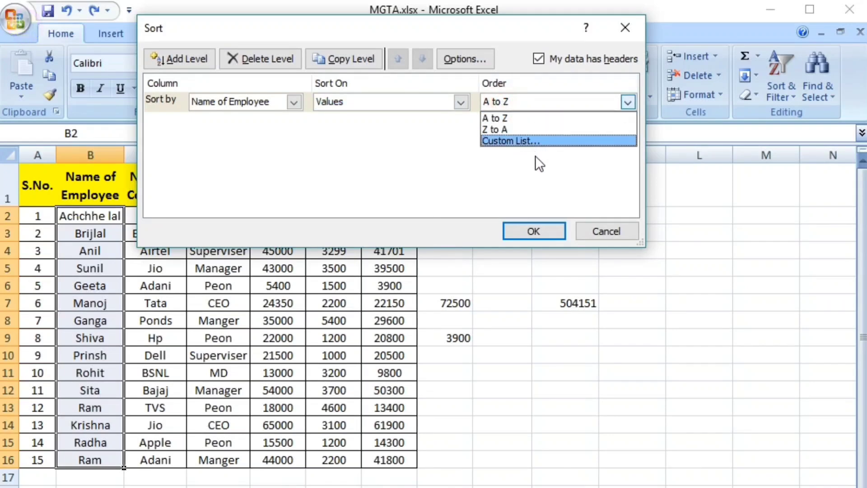
left_click(432, 185)
left_click(605, 230)
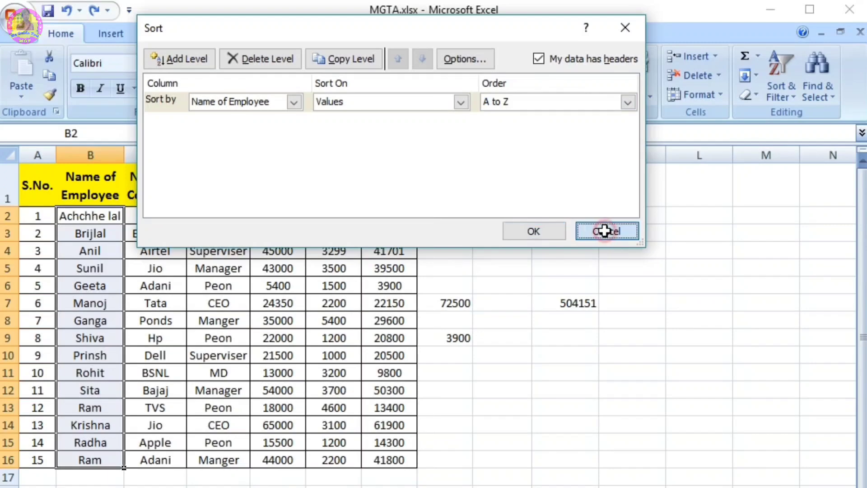
Step: Add a filter to the Name of Post column, covering D1:D16
left_click(782, 92)
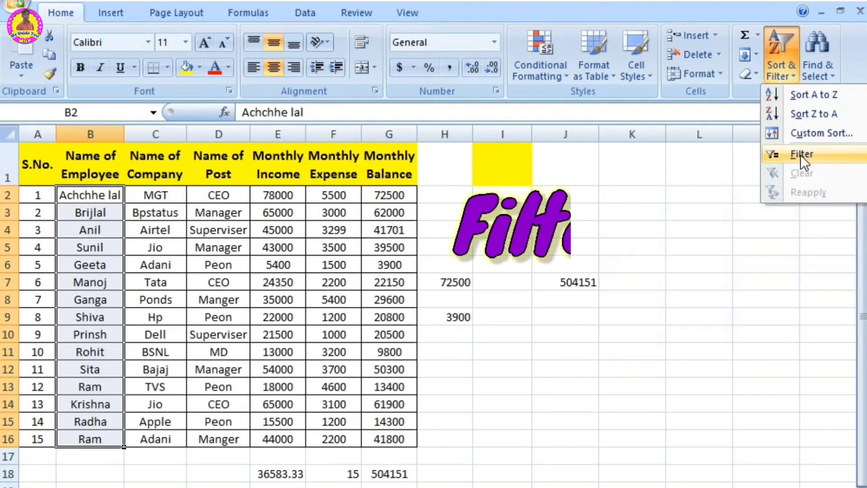
left_click(508, 227)
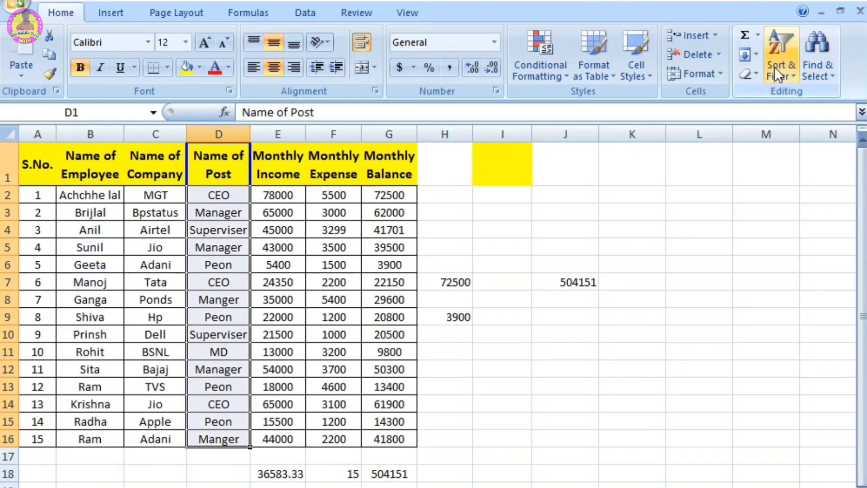
left_click(774, 67)
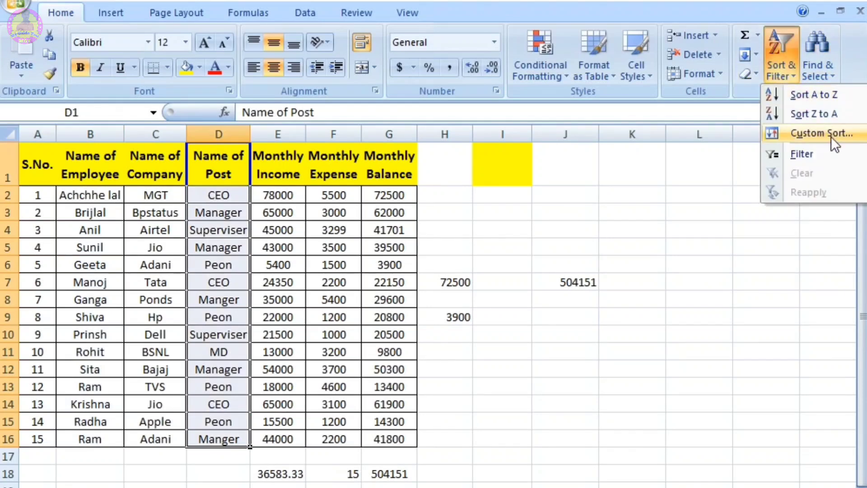
left_click(811, 147)
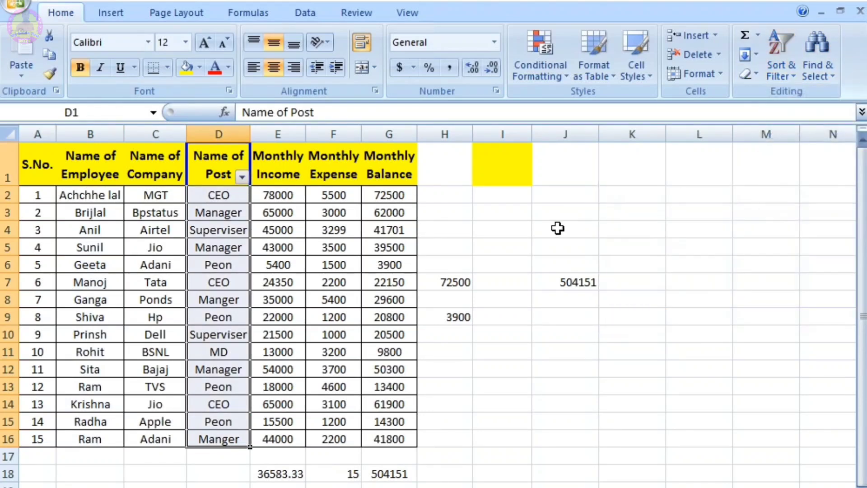
left_click(557, 228)
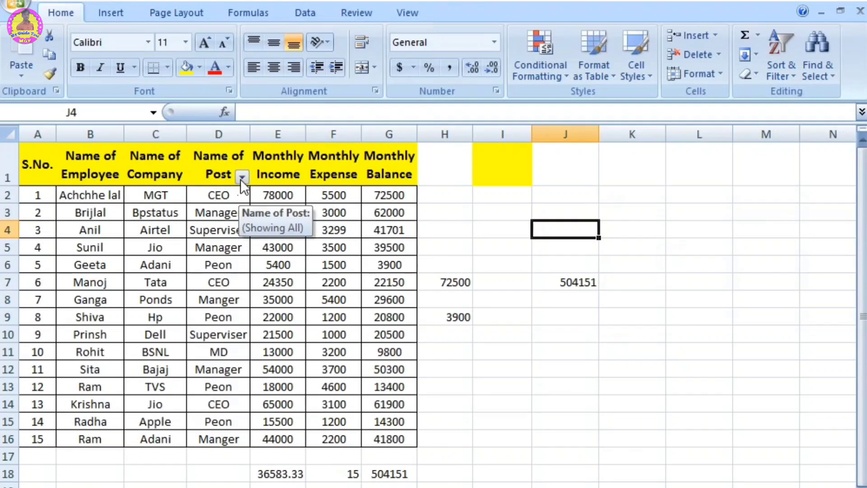
Step: Filter the Name of Post column to show only the CEO rows
left_click(242, 179)
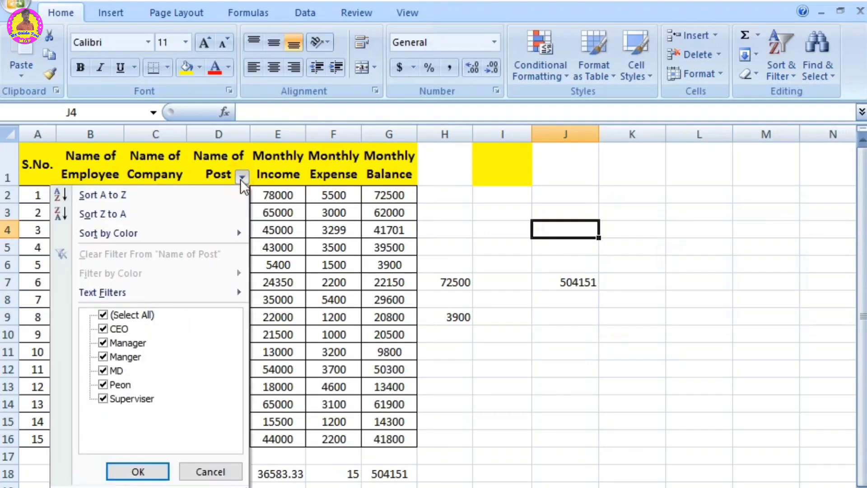
left_click(124, 316)
left_click(102, 329)
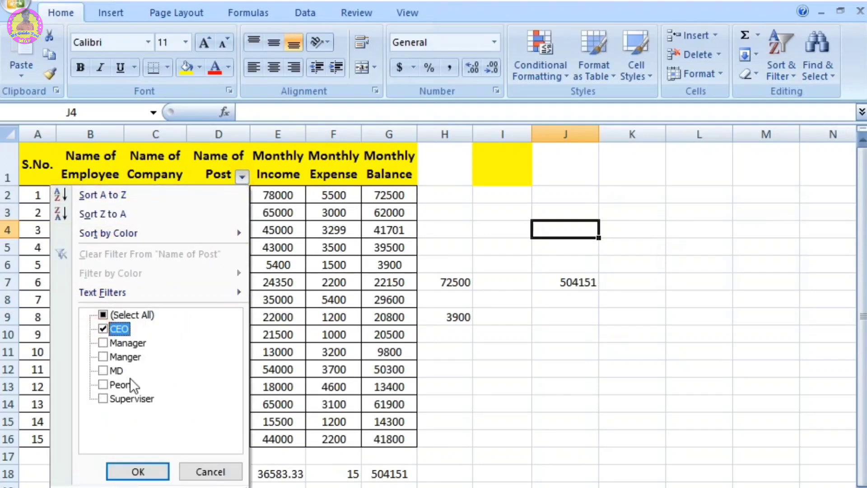
left_click(147, 469)
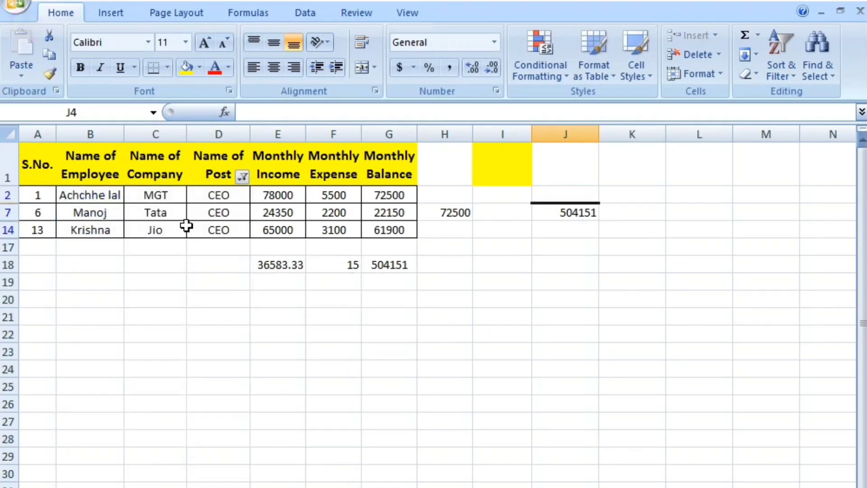
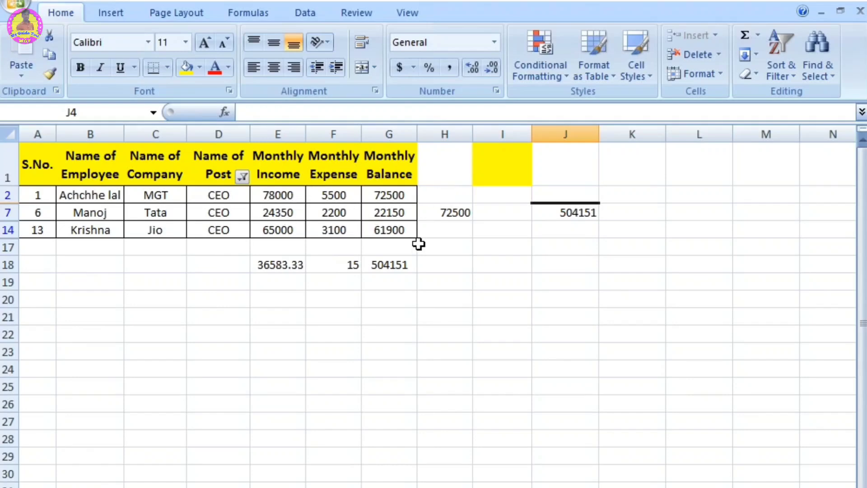
Step: Add MD to the Name of Post filter so both CEO and MD rows are shown
left_click(242, 177)
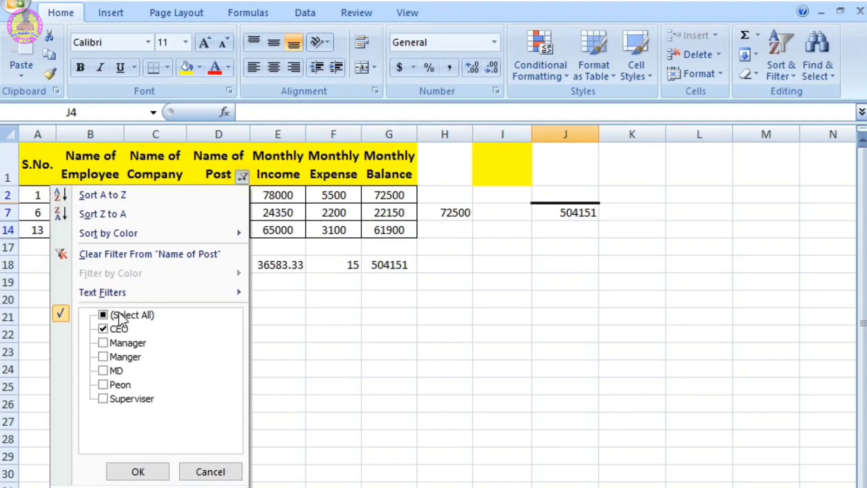
left_click(103, 370)
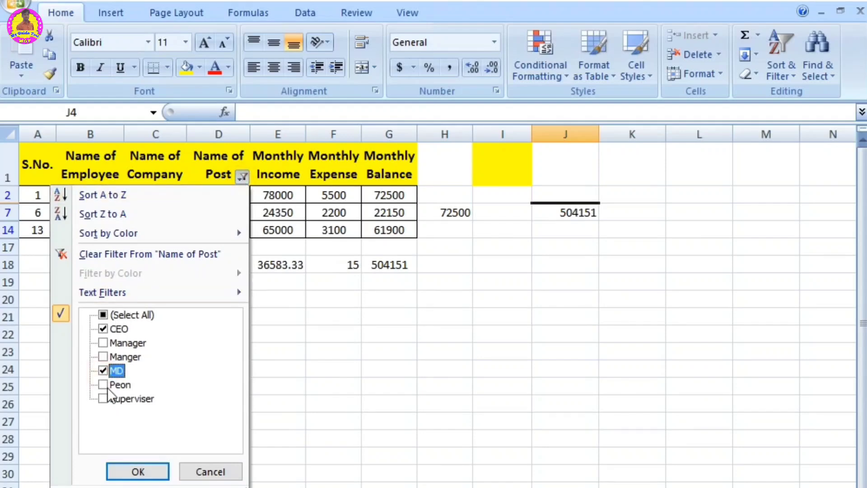
left_click(138, 471)
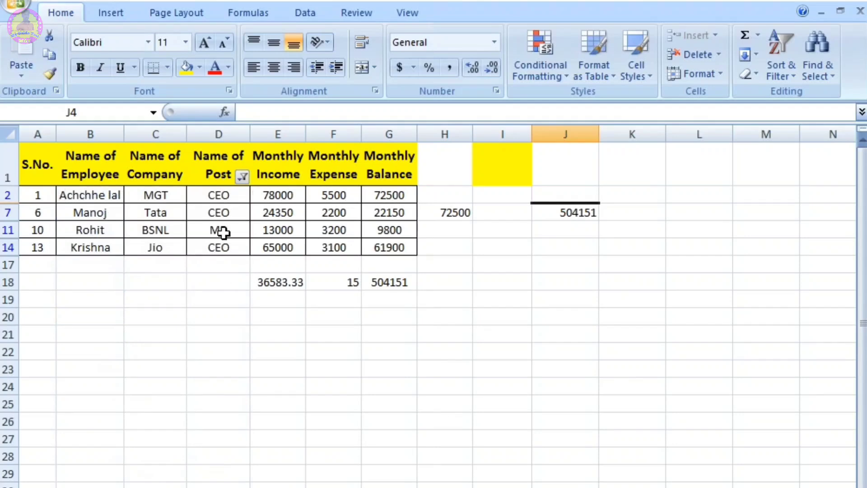
Step: Change the Name of Post filter to show the CEO and Peon rows, excluding MD
left_click(242, 182)
left_click(116, 370)
left_click(104, 384)
left_click(140, 471)
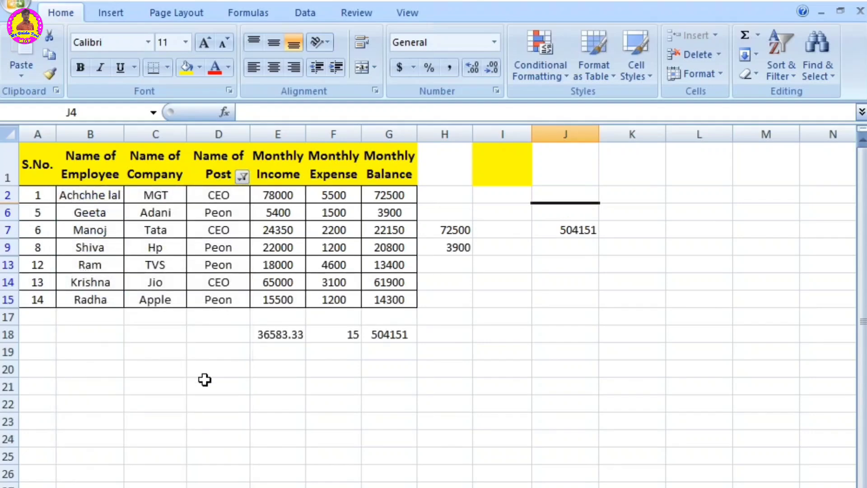
Step: Clear the Name of Post filter and turn filtering off for that column
left_click(792, 68)
left_click(804, 173)
left_click(781, 63)
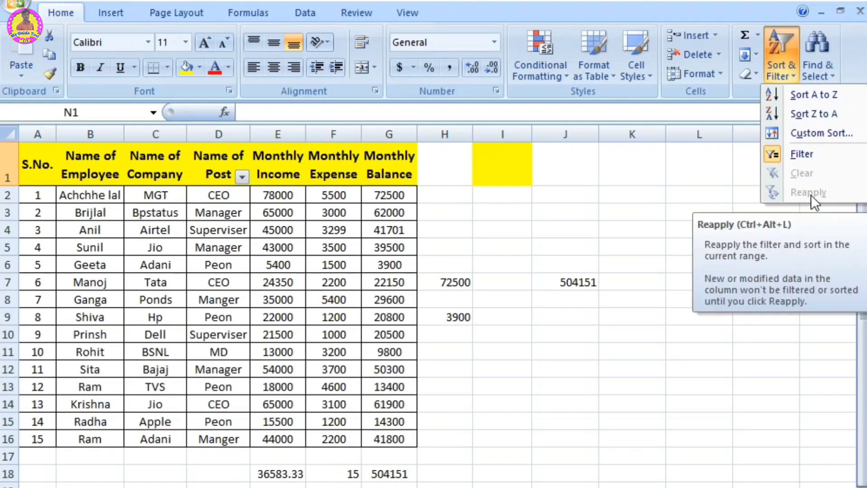
left_click(609, 246)
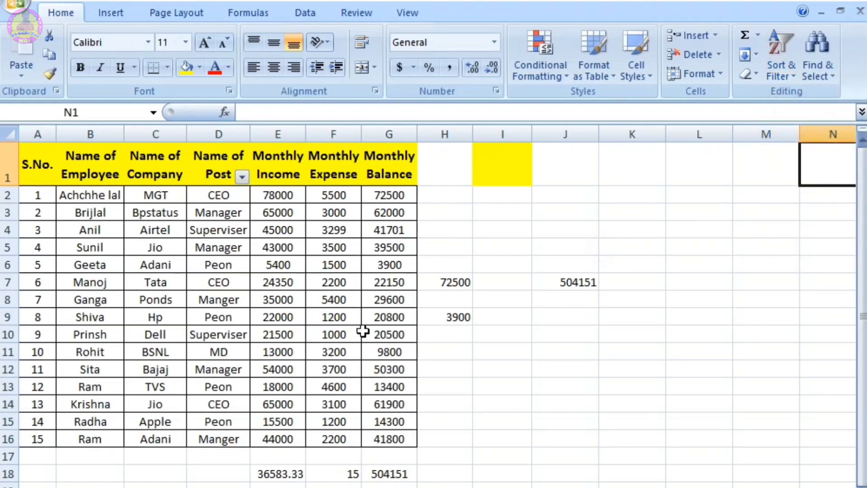
left_click(228, 185)
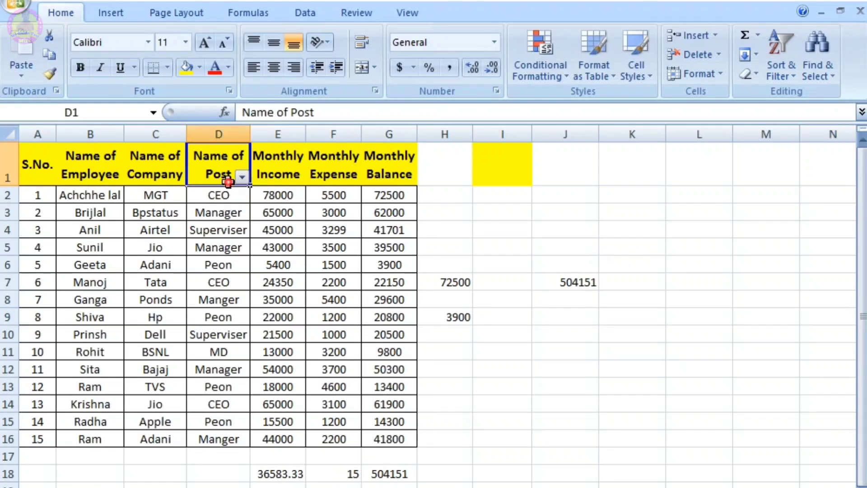
left_click(775, 56)
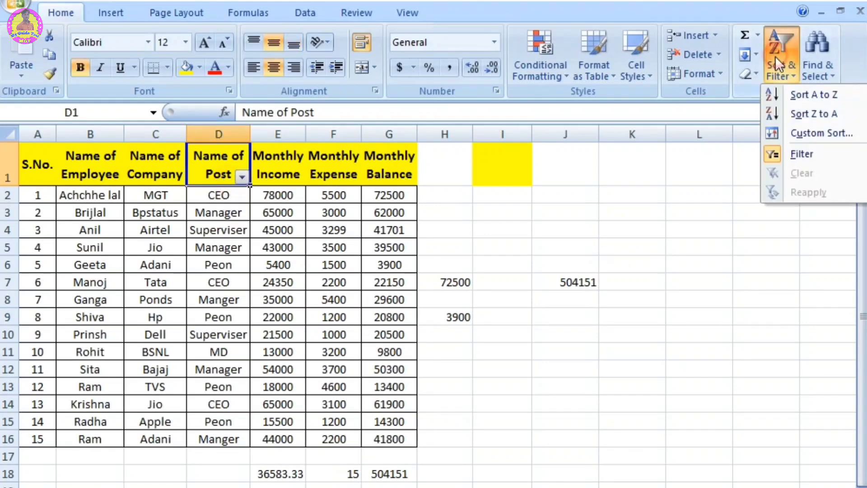
left_click(797, 153)
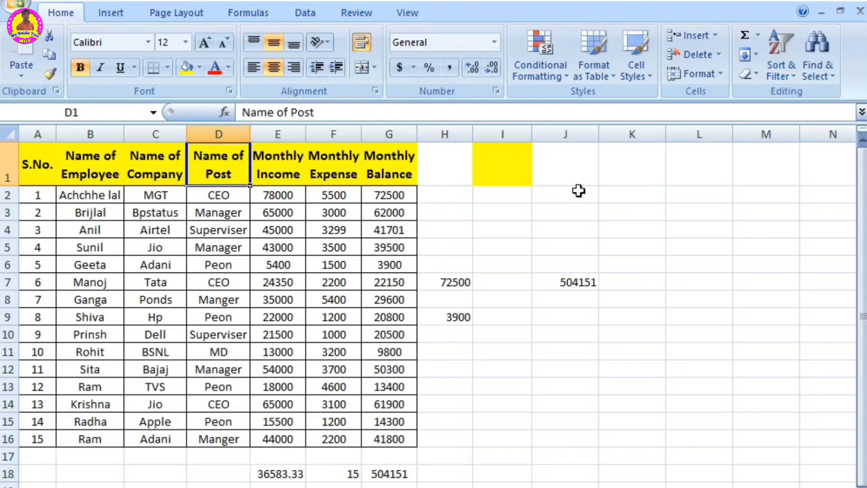
Step: Search the worksheet for CEO with Find and go through its successive occurrences in the Name of Post column
left_click(734, 221)
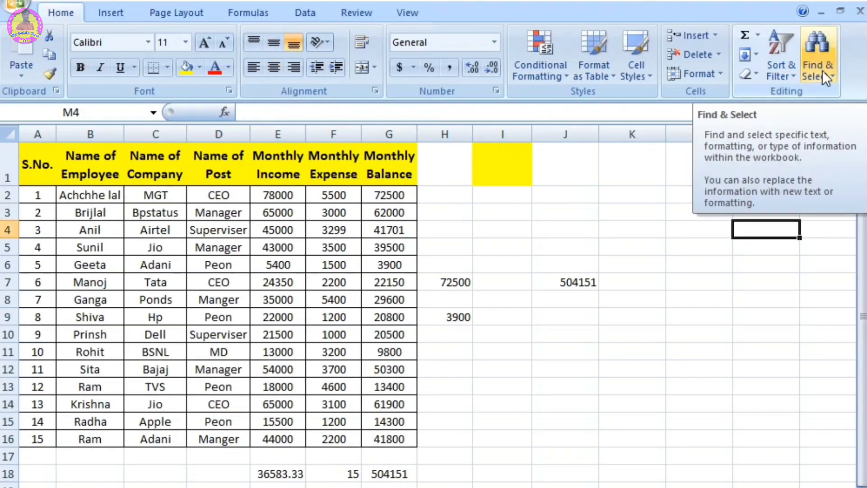
left_click(821, 70)
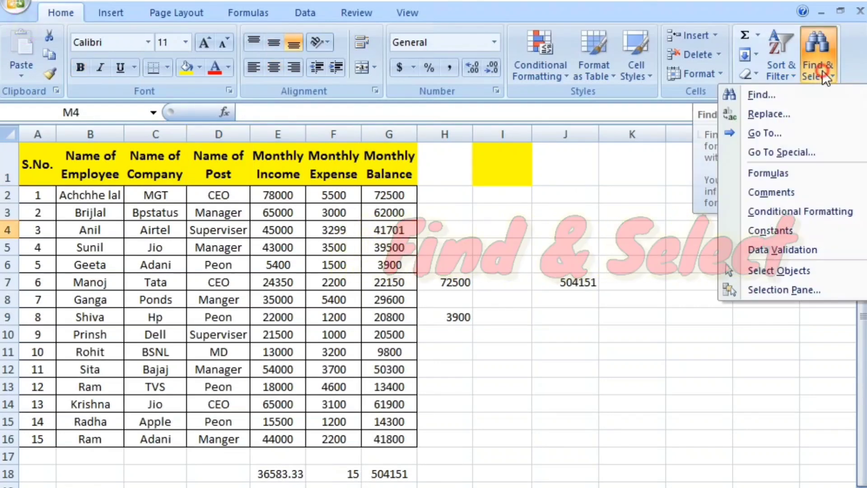
left_click(822, 69)
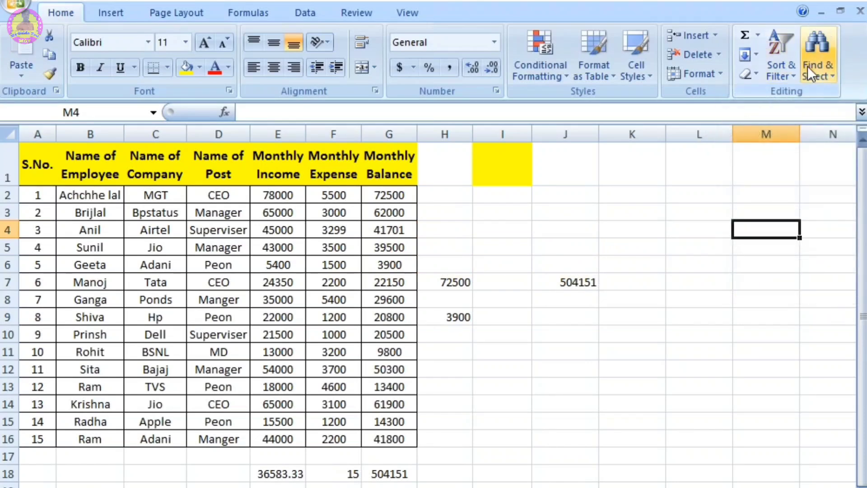
left_click(812, 66)
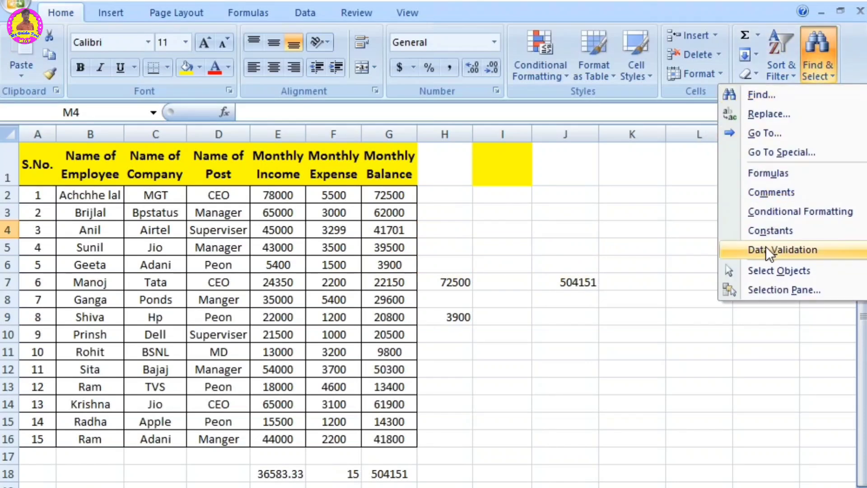
left_click(773, 94)
left_click_drag(371, 39, 568, 85)
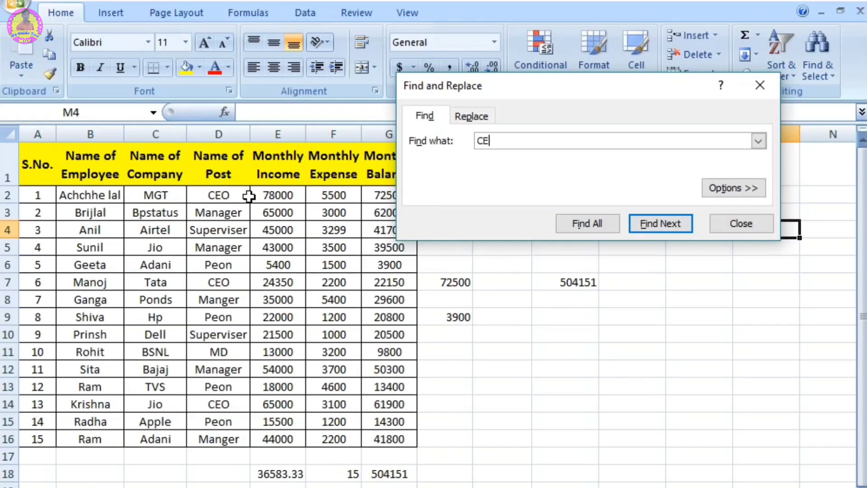
left_click(663, 218)
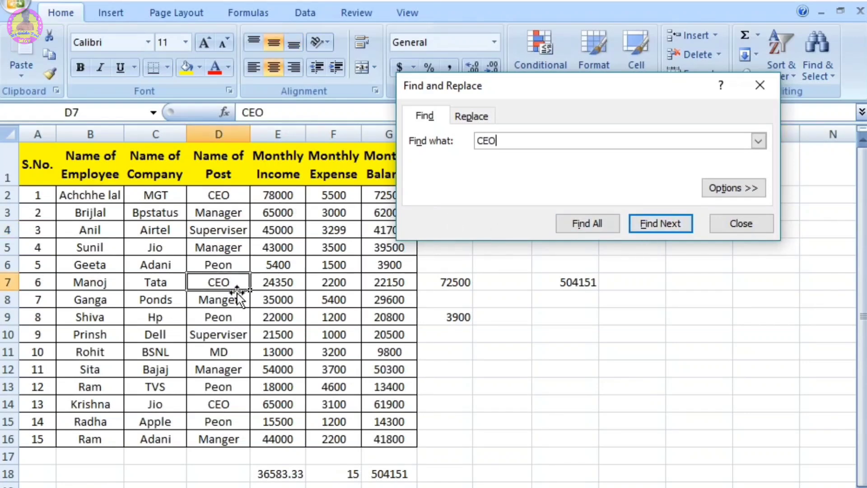
left_click(663, 226)
left_click(663, 221)
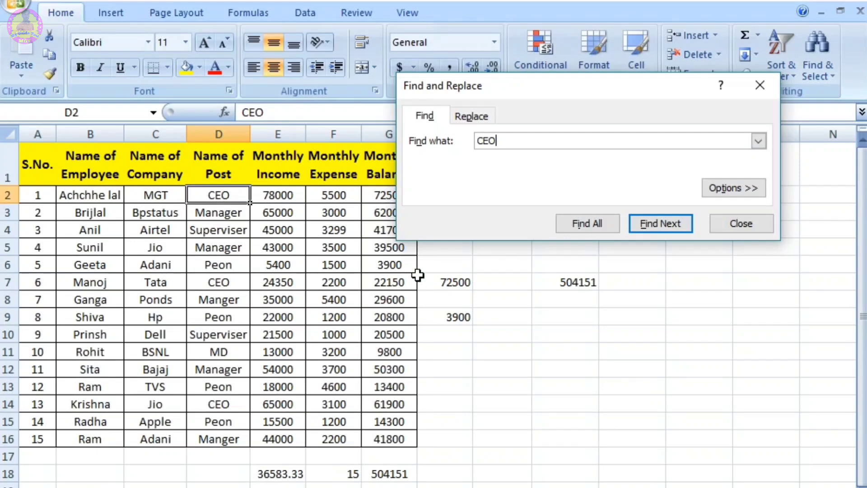
Step: Replace CEO with MD in cell D2, and in all remaining matching cells
left_click(479, 117)
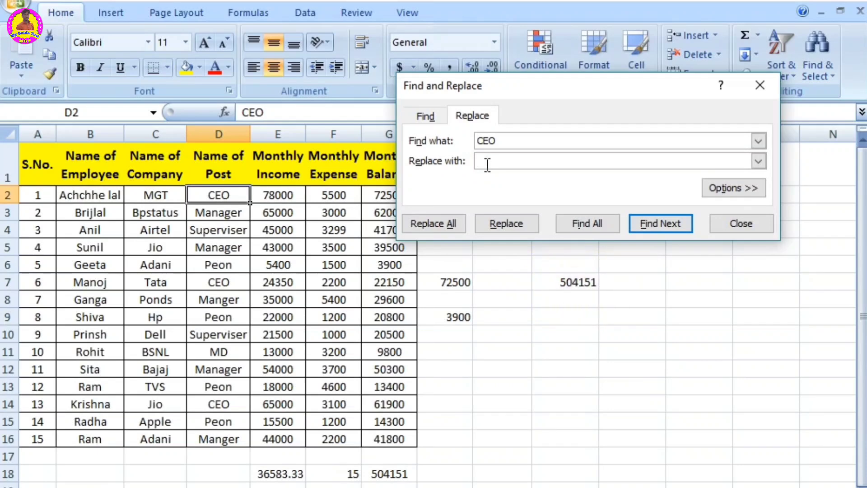
type("MD")
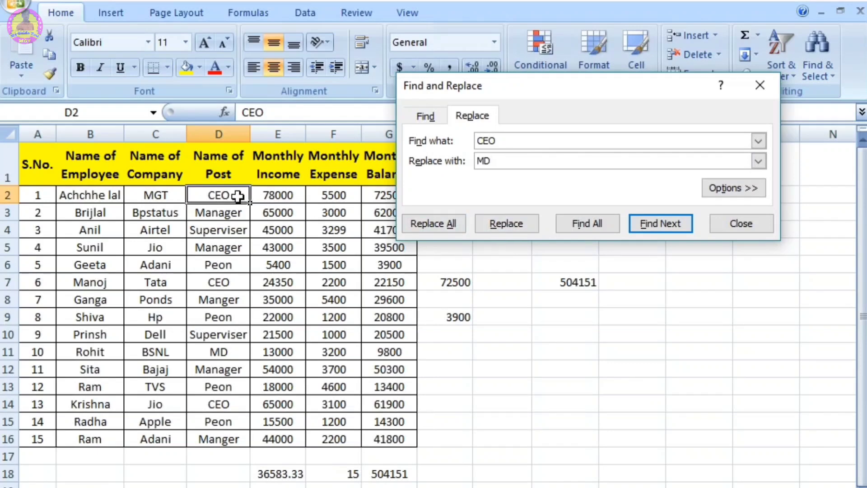
left_click(508, 220)
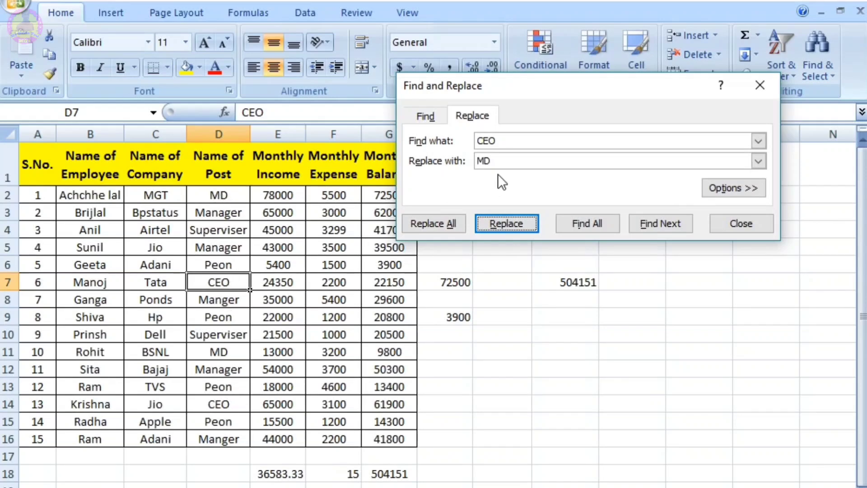
left_click(435, 222)
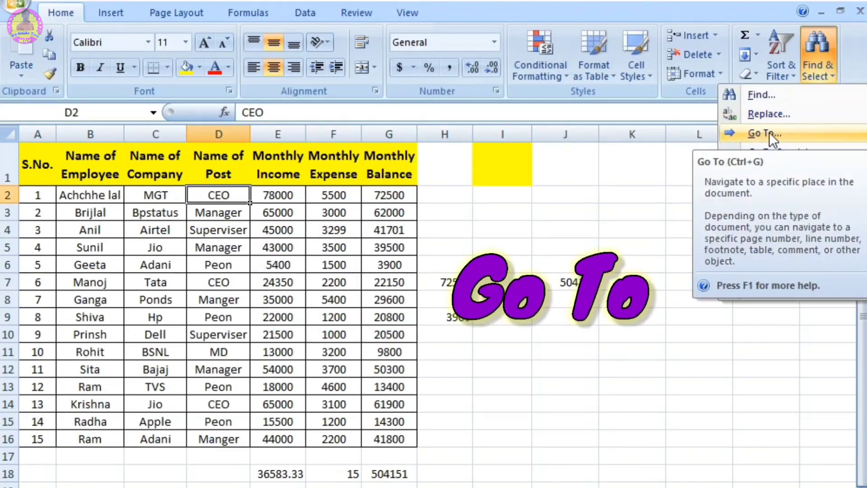
Step: Use Go To with the reference b2 to jump to the first employee name cell
left_click(768, 132)
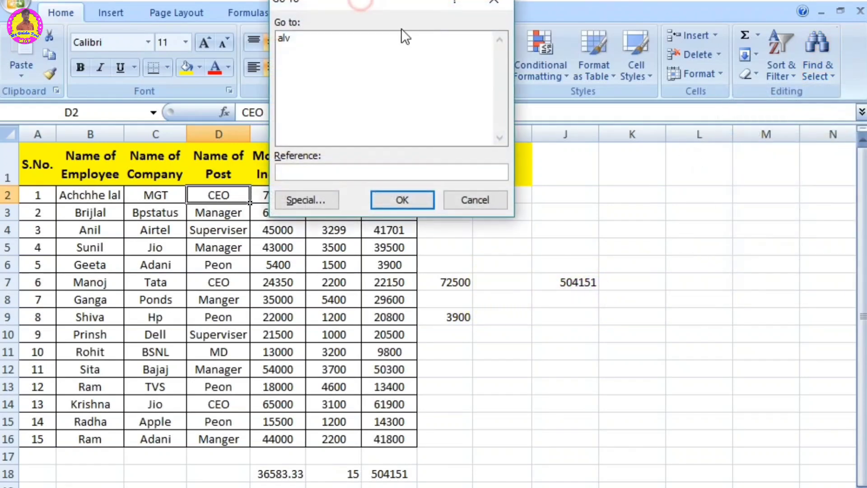
left_click_drag(360, 4, 595, 121)
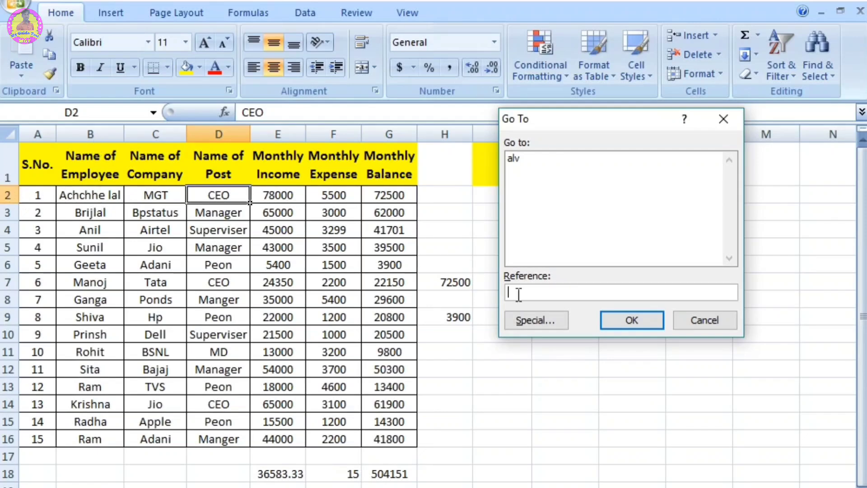
left_click(525, 290)
type("b2")
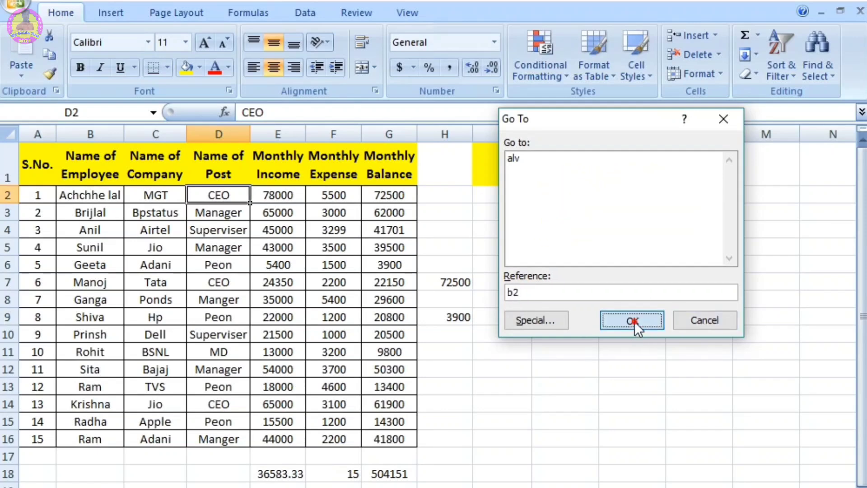
left_click(632, 320)
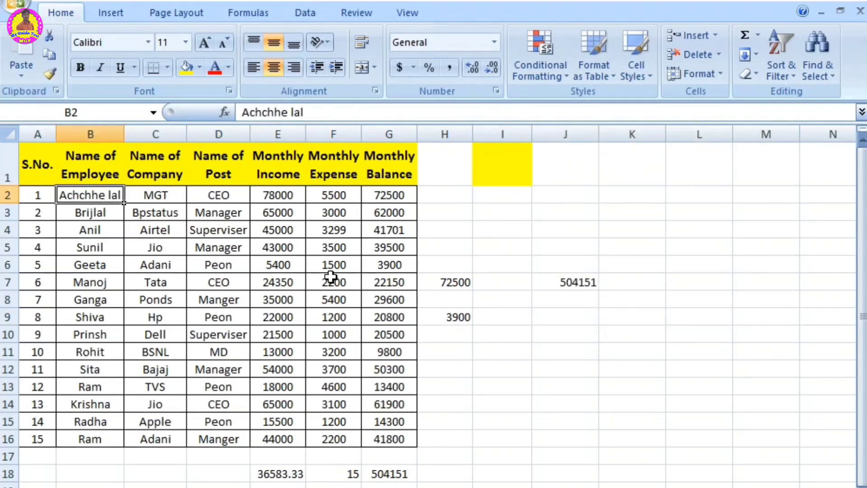
Step: Starting from empty cell J13, use Go To with the reference b3 to jump to the second employee name cell
left_click(559, 380)
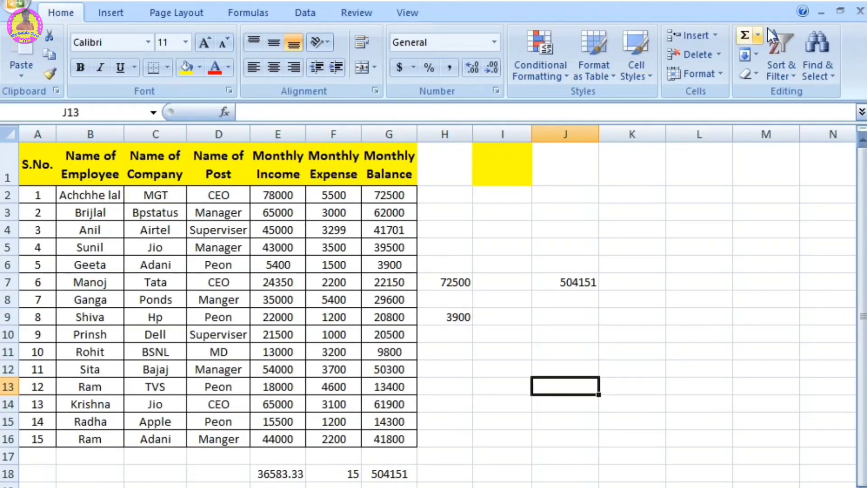
left_click(817, 59)
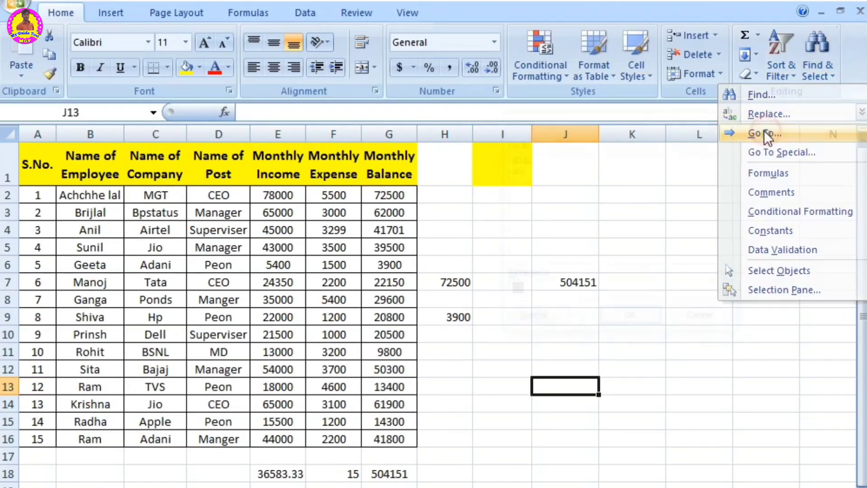
left_click(766, 132)
left_click(540, 293)
key("BackSpace")
key("BackSpace")
type("b3")
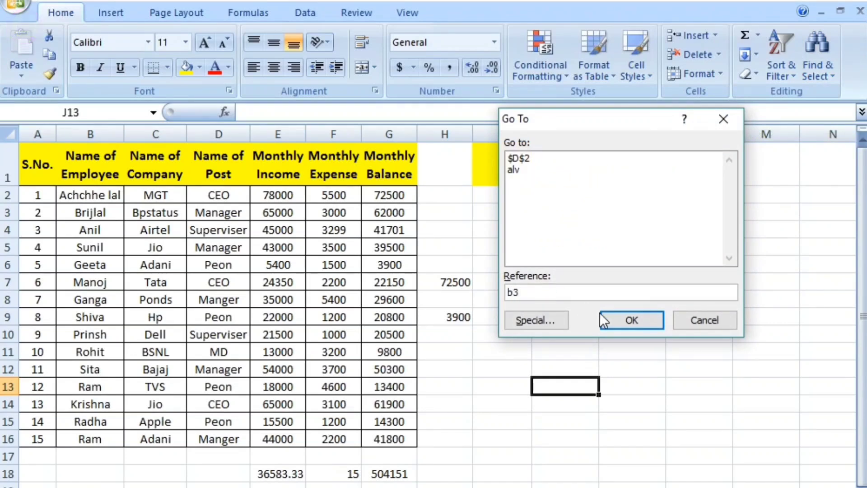
left_click(630, 317)
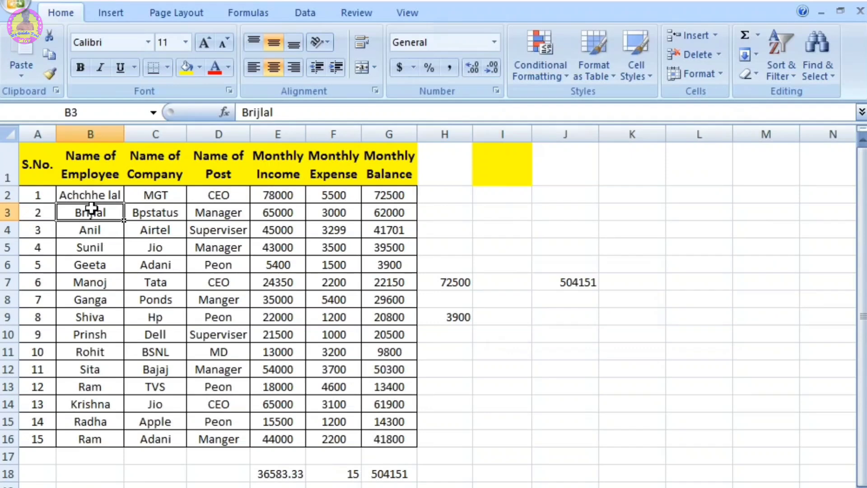
Step: Check the Formulas option in Go To Special, and try to find the sheet's cells with the Comments option
left_click(819, 59)
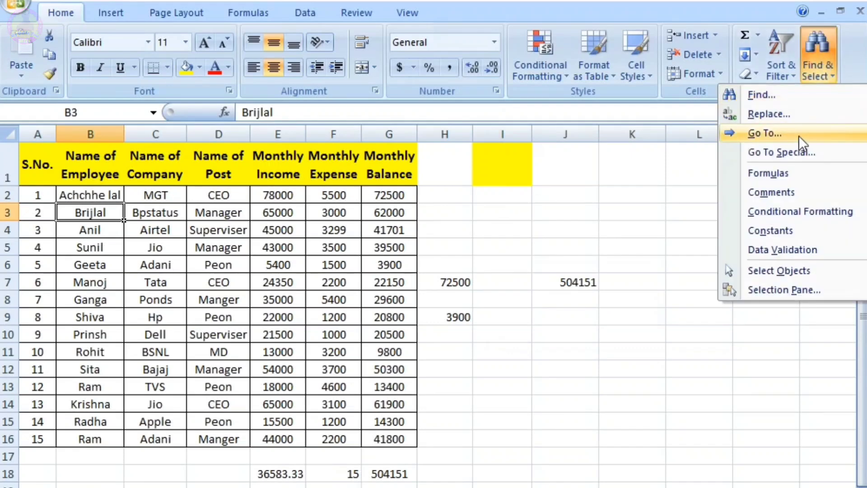
left_click(772, 153)
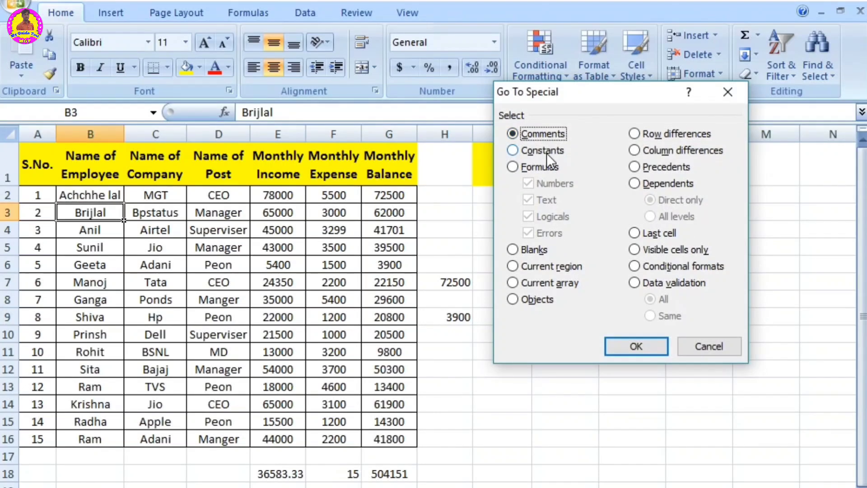
left_click(540, 168)
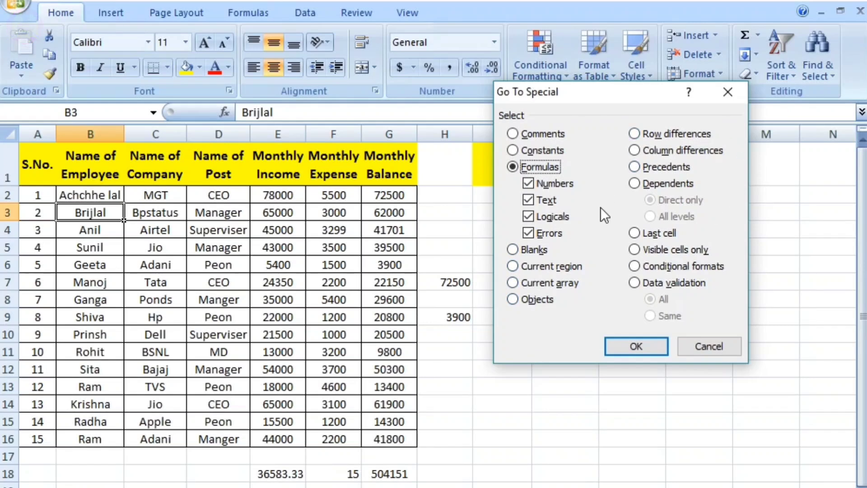
left_click(542, 136)
left_click(631, 341)
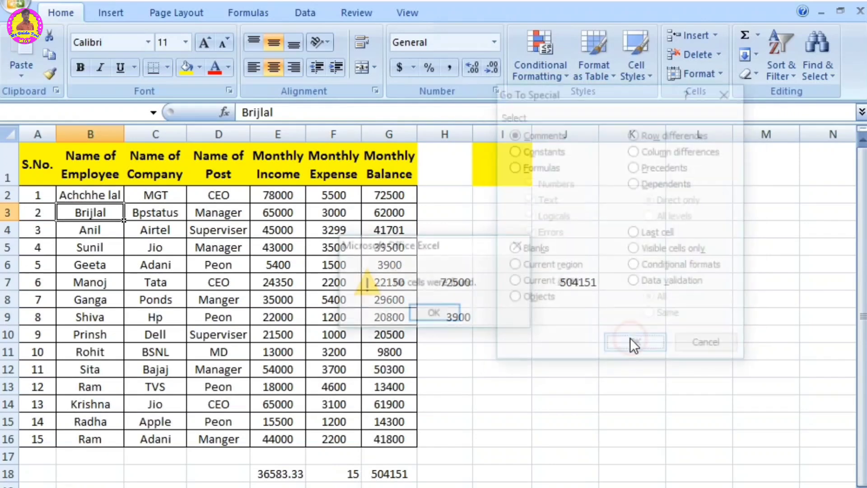
left_click(521, 244)
left_click(521, 246)
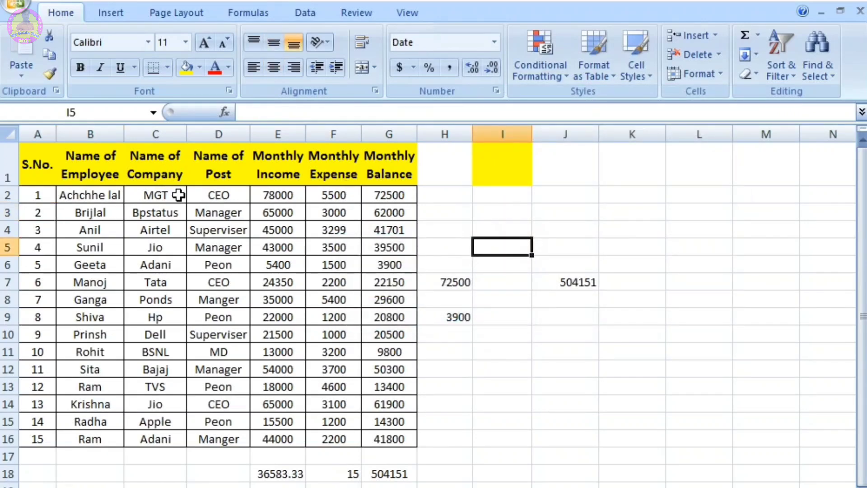
Step: Insert empty comments on the CEO cells D2 and D14
left_click(206, 198)
left_click(370, 9)
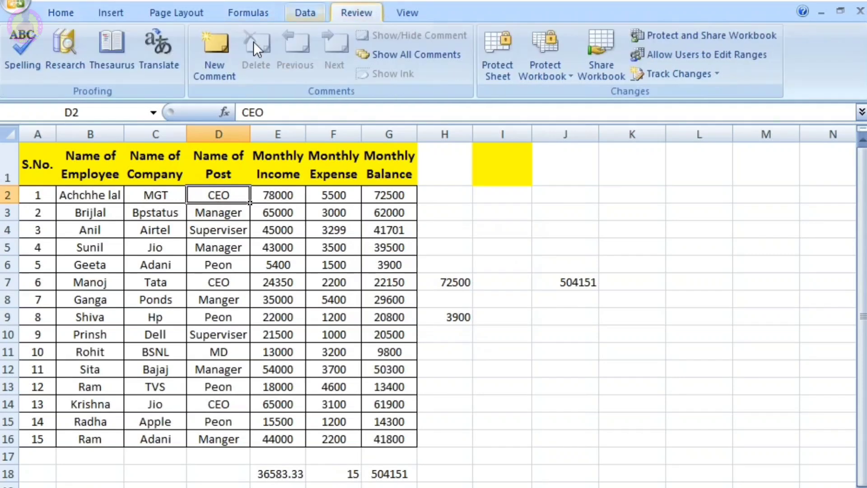
left_click(207, 61)
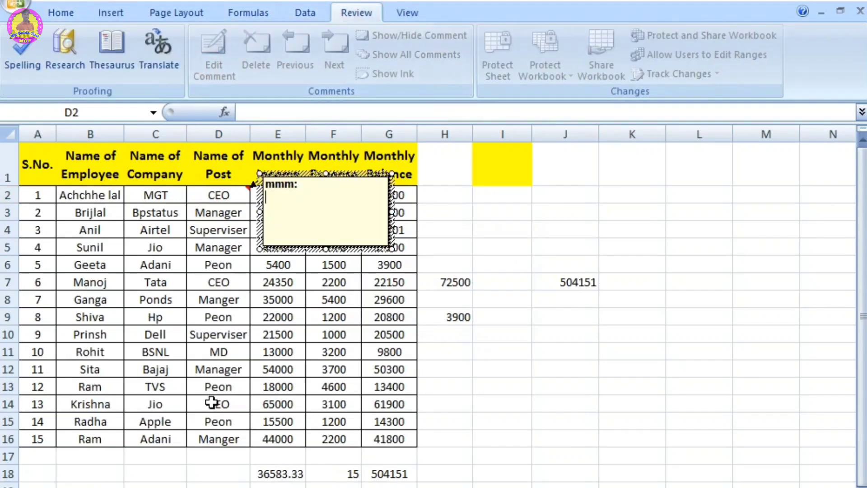
left_click(217, 404)
left_click(217, 61)
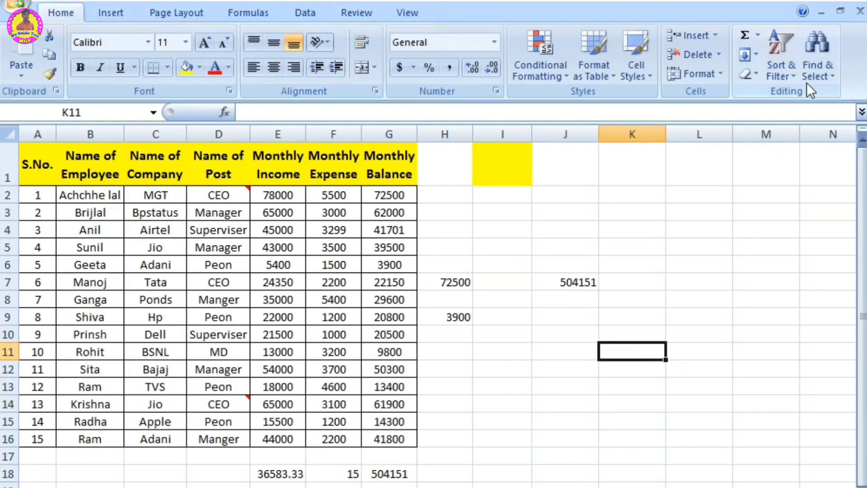
Step: Use Go To Special with the Comments option to select every commented cell in the sheet
left_click(822, 63)
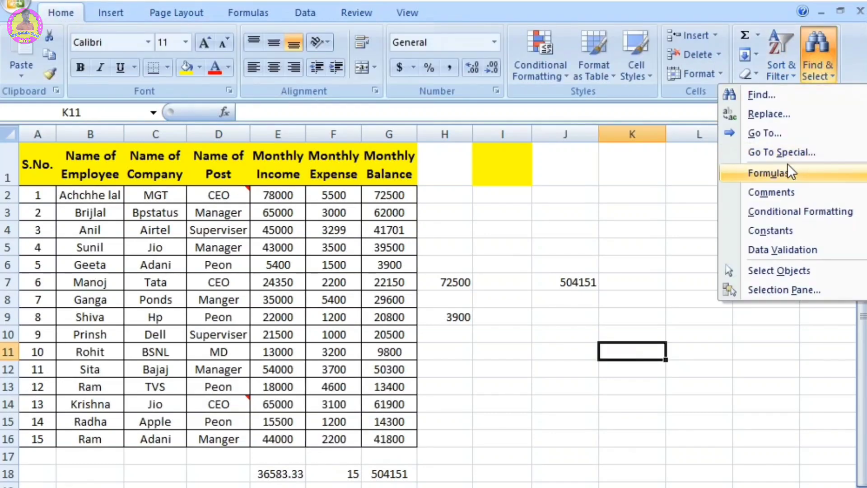
left_click(786, 151)
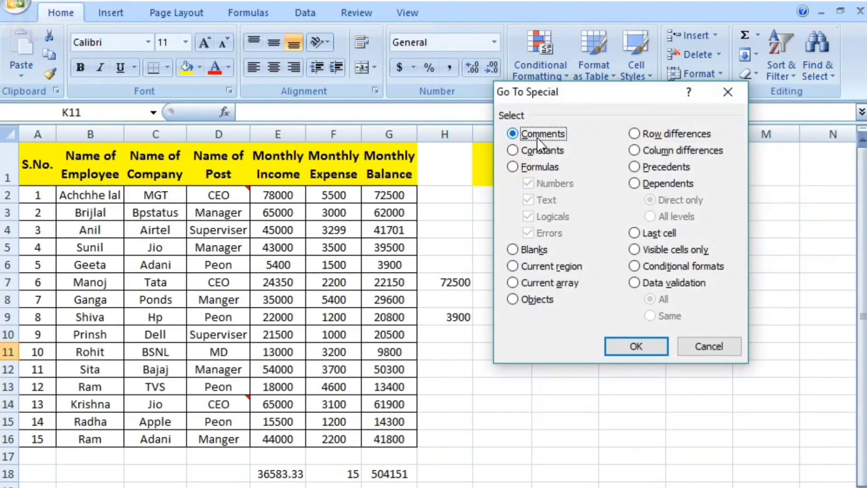
left_click(649, 344)
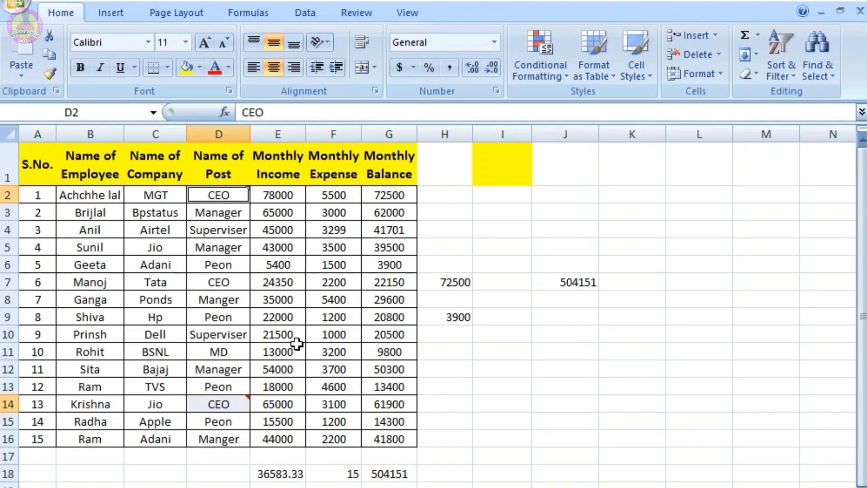
Step: Use Go To Special to select constants limited to Numbers, excluding Text, Logicals and Errors
left_click(829, 59)
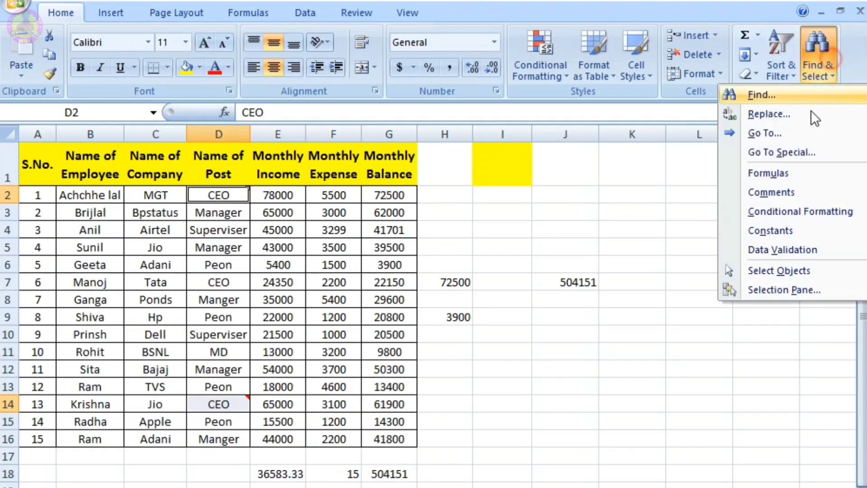
left_click(789, 155)
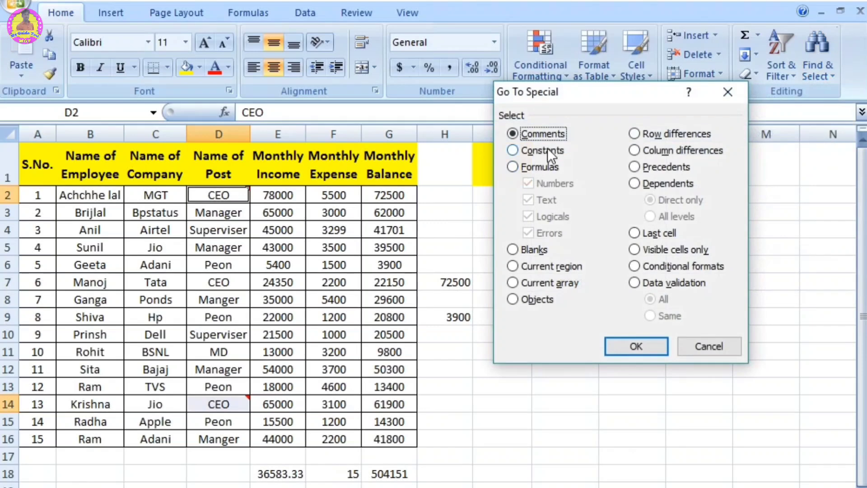
left_click(546, 150)
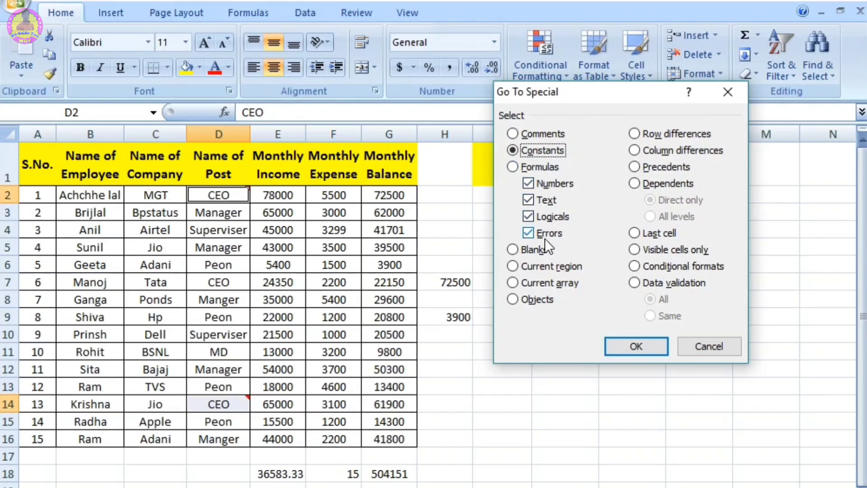
left_click(529, 233)
left_click(529, 217)
left_click(529, 199)
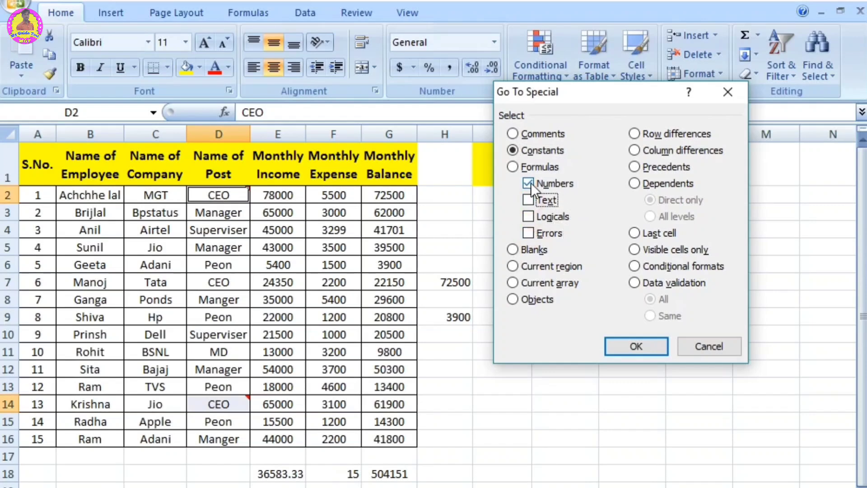
left_click(632, 346)
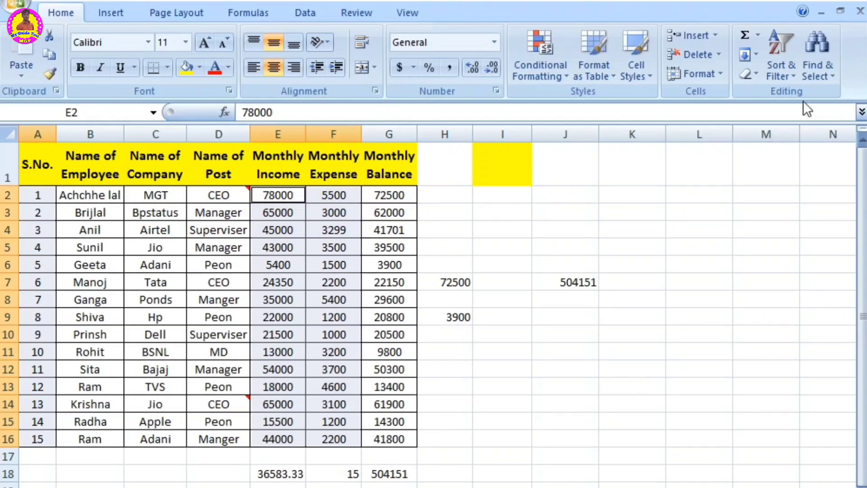
Step: Use Go To Special to select constants limited to Text, excluding Numbers, Logicals and Errors
left_click(829, 63)
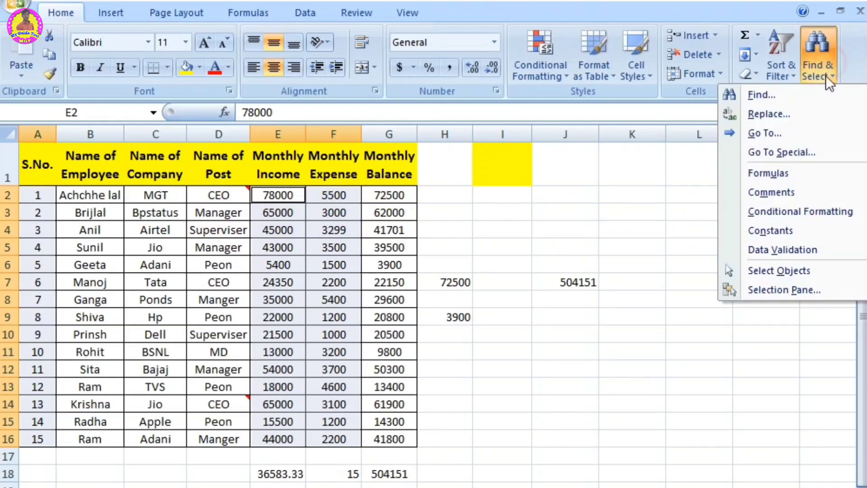
left_click(773, 151)
left_click(541, 150)
left_click(533, 184)
left_click(528, 216)
left_click(530, 233)
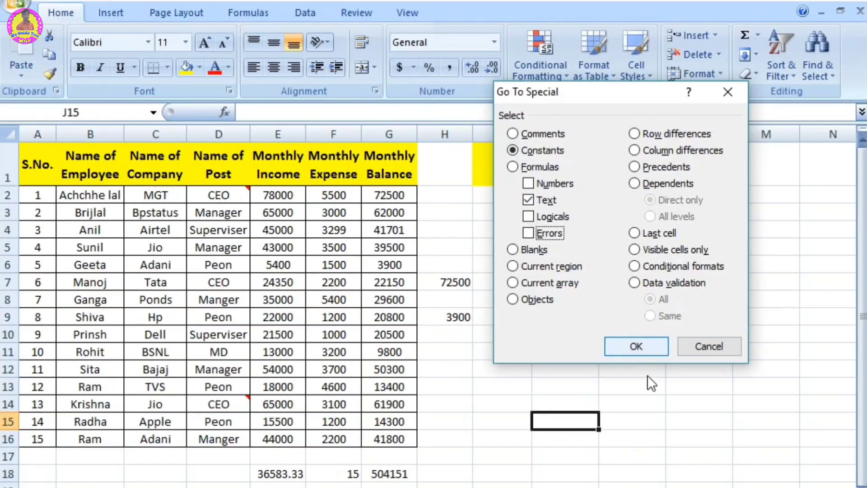
left_click(637, 347)
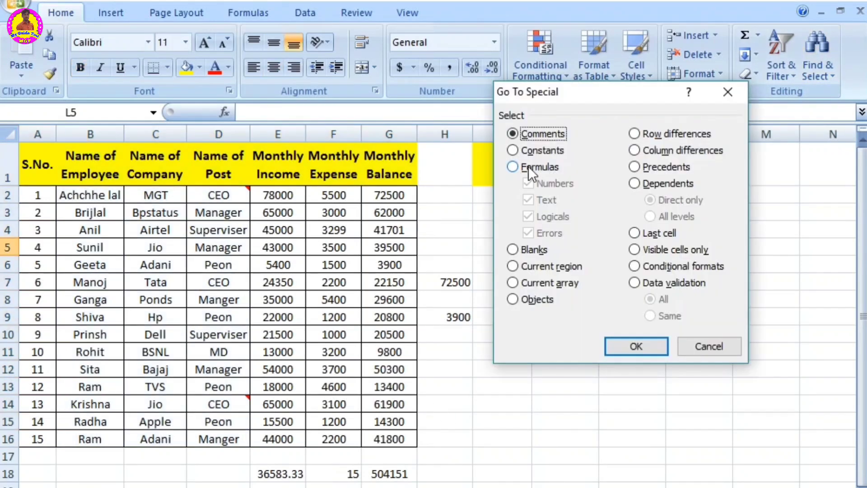
Step: Try to select formula cells limited to Text results with Go To Special, excluding Numbers, Logicals and Errors
left_click(528, 166)
left_click(531, 183)
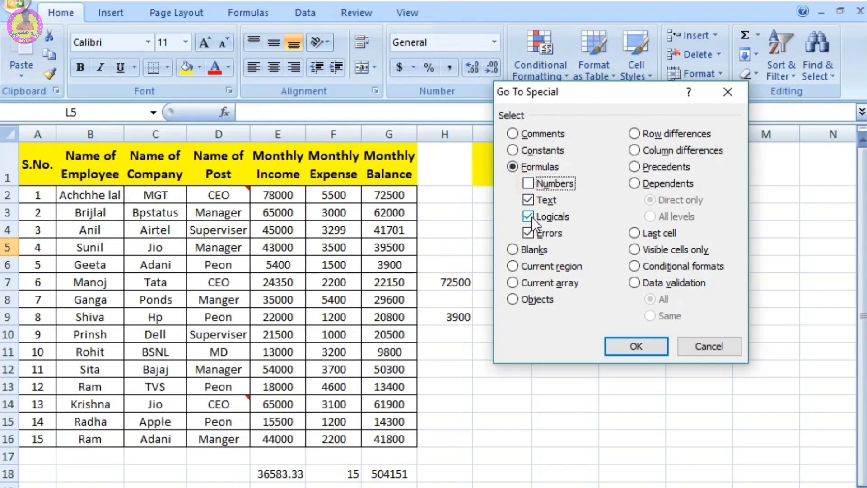
left_click(529, 218)
left_click(527, 234)
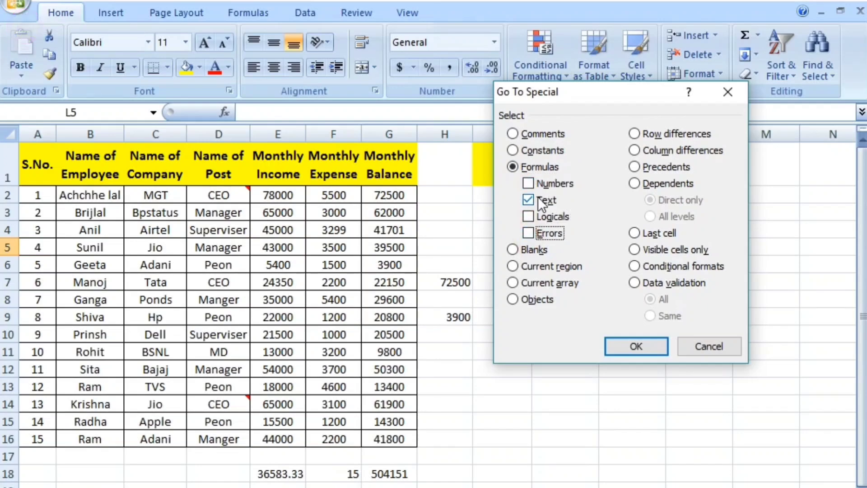
left_click(644, 351)
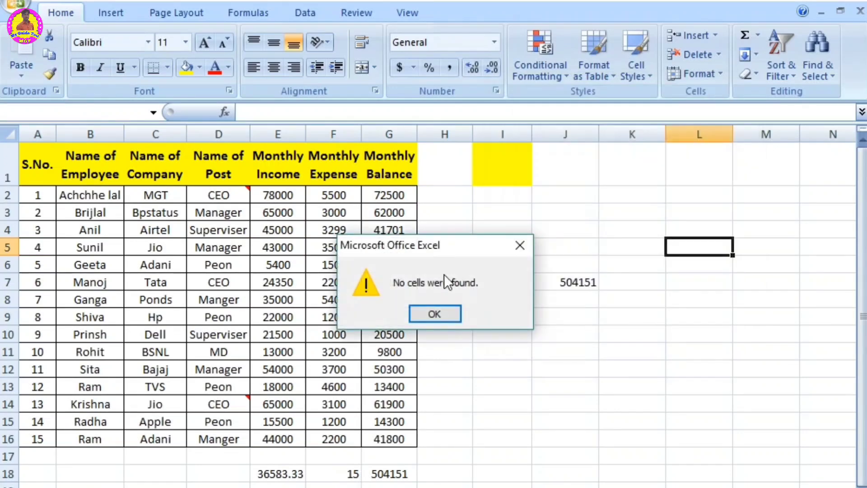
left_click(436, 315)
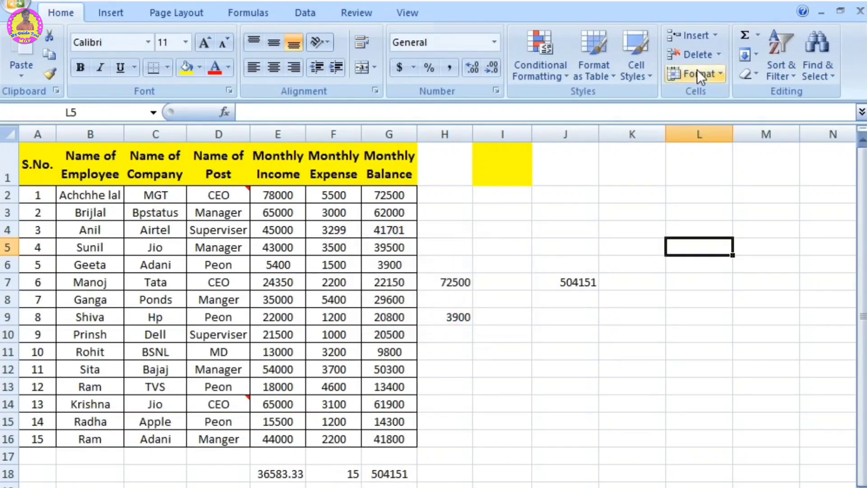
Step: Use Go To Special to select formula cells limited to Numbers results, then clear the selection by moving to empty cell M8
left_click(817, 62)
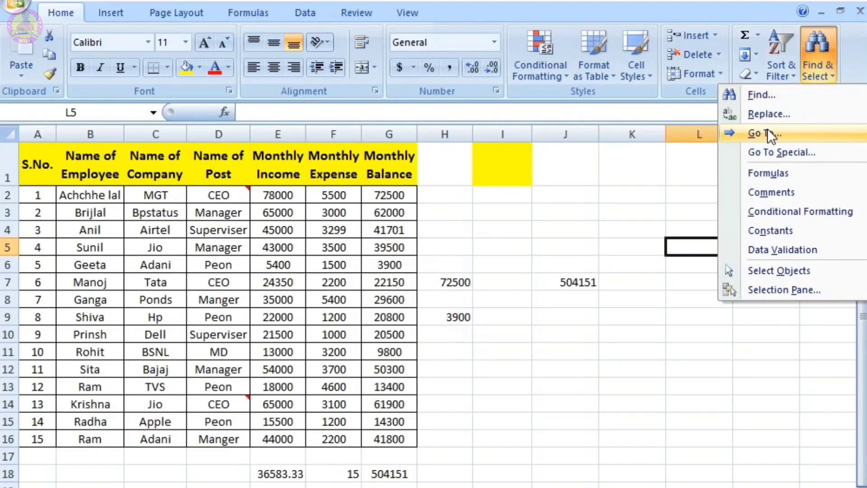
left_click(771, 152)
left_click(537, 167)
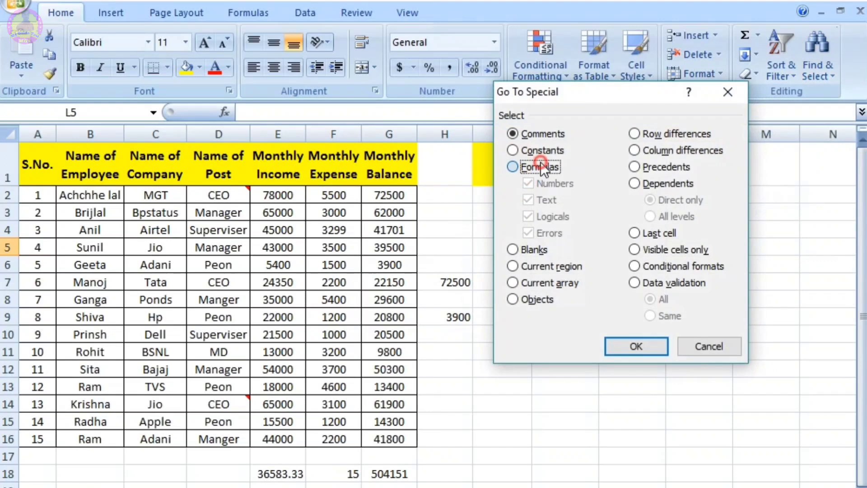
left_click(529, 200)
left_click(529, 218)
left_click(529, 232)
left_click(627, 344)
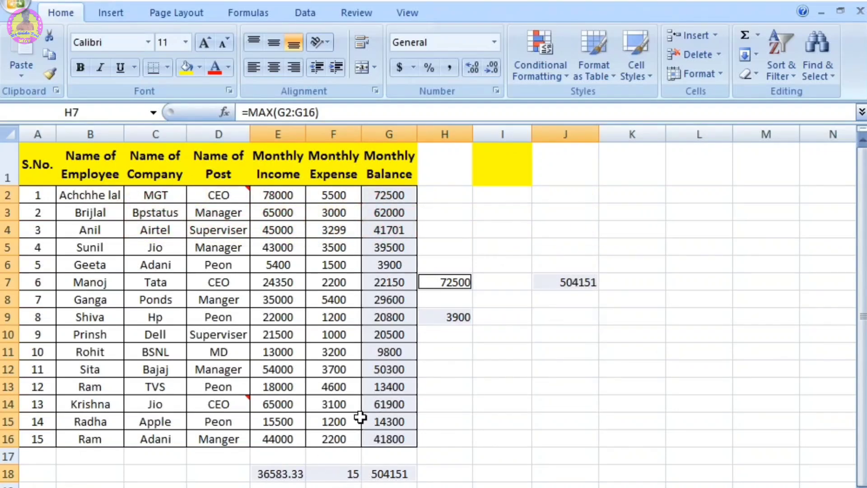
left_click(743, 298)
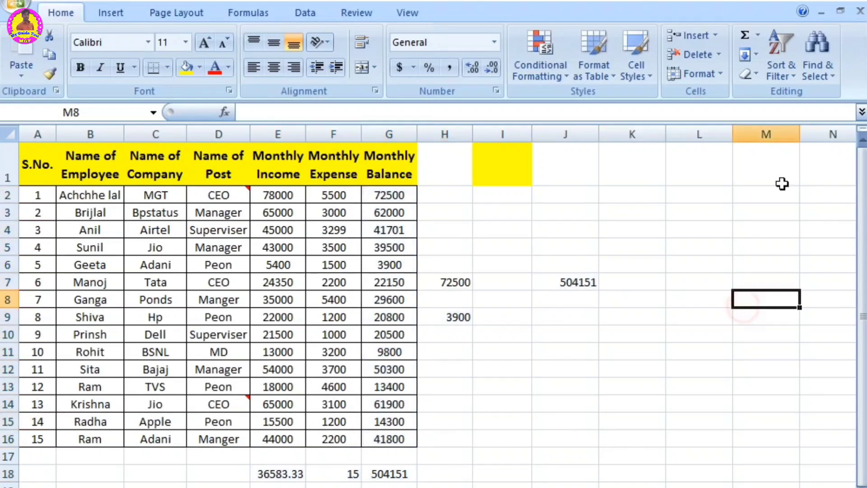
left_click(822, 72)
left_click(790, 151)
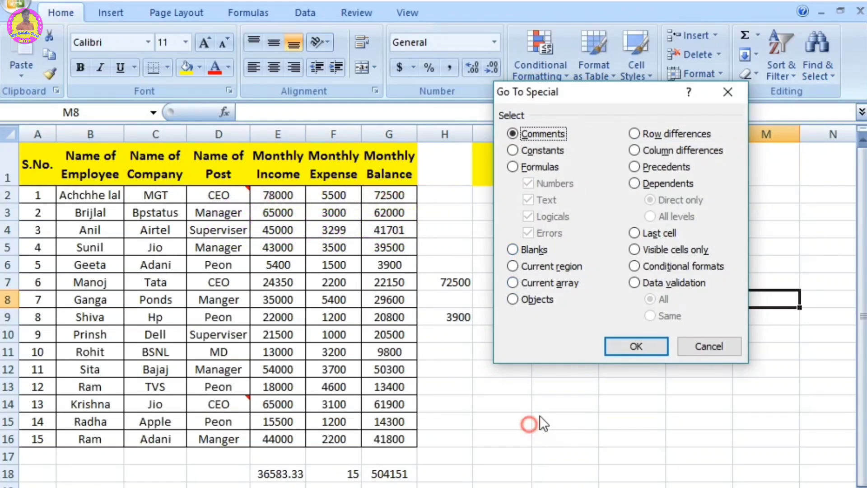
left_click(707, 347)
Step: Clear the company names in cells C5 and C6
left_click_drag(164, 247, 163, 266)
key("Delete")
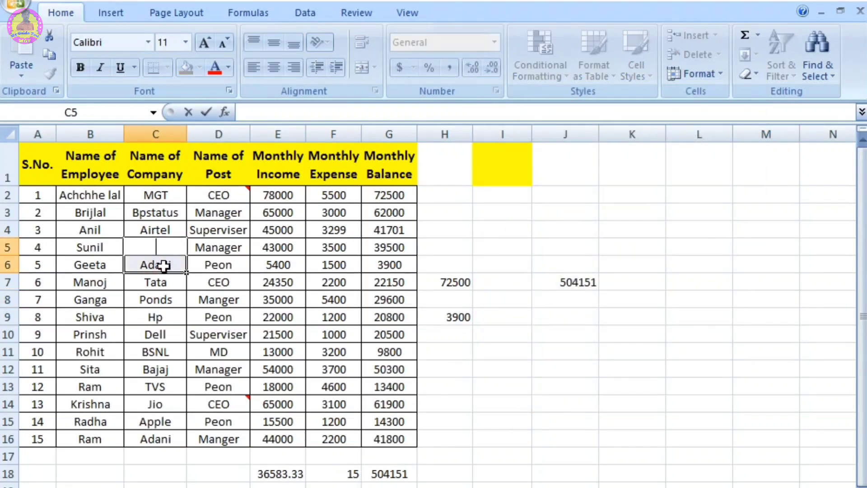
left_click(629, 310)
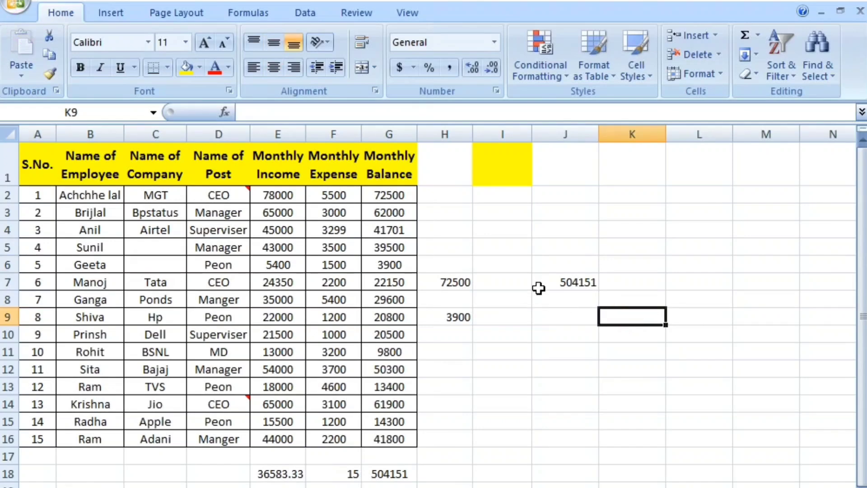
Step: Use Go To Special with the Blanks option to select all empty cells in the used range
left_click(817, 65)
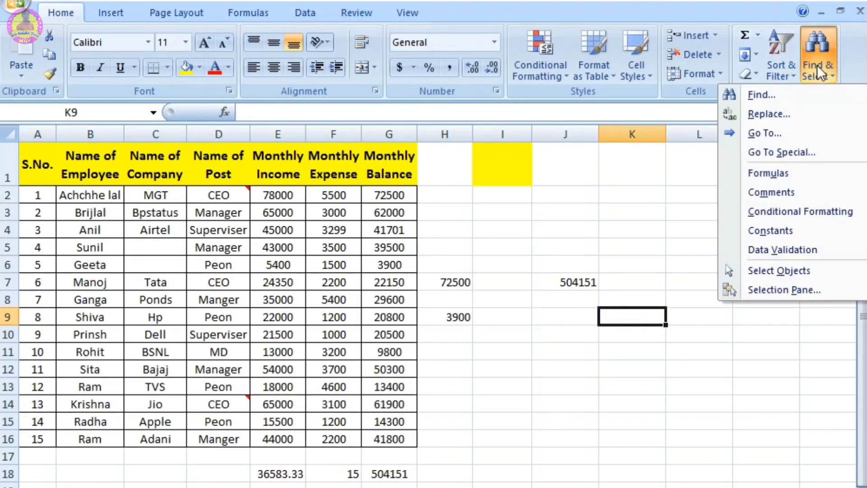
left_click(781, 153)
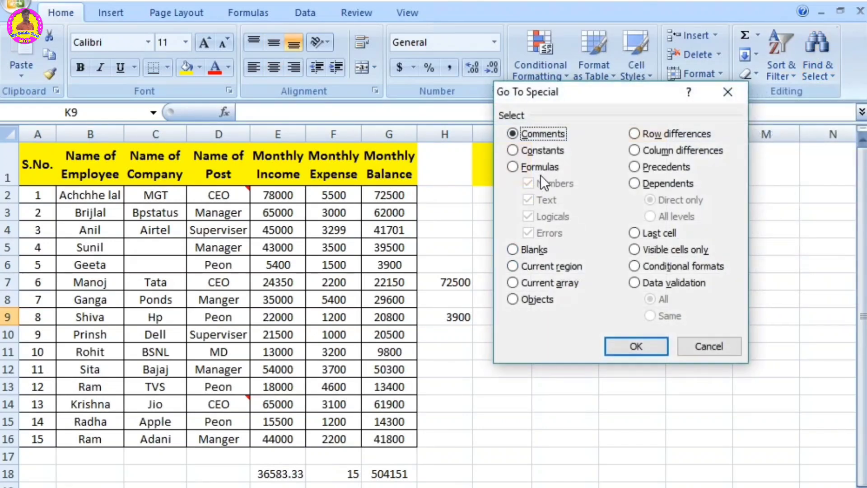
left_click(530, 251)
left_click(626, 348)
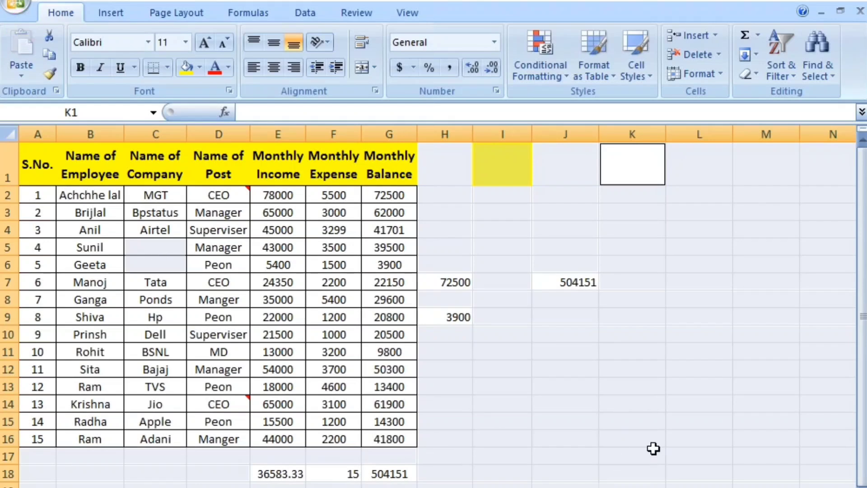
Step: From empty cell J10, select all formula cells directly with the Find & Select Formulas command, and deselect them
left_click(818, 54)
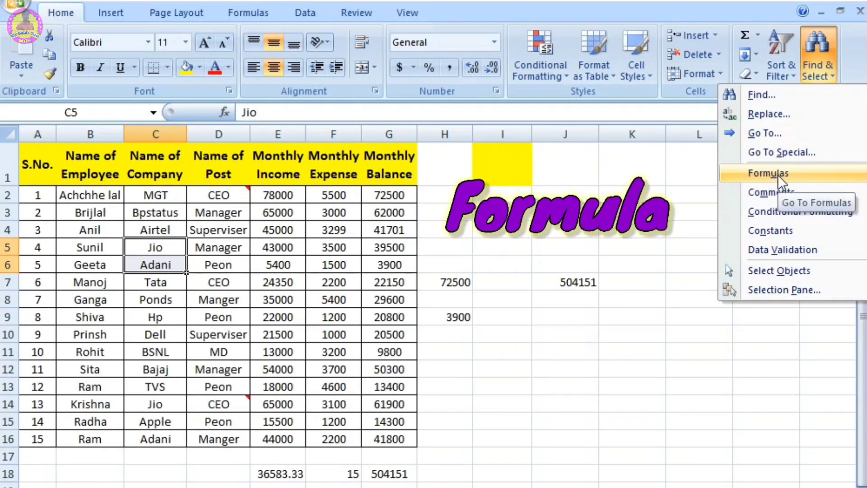
left_click(599, 333)
left_click(823, 77)
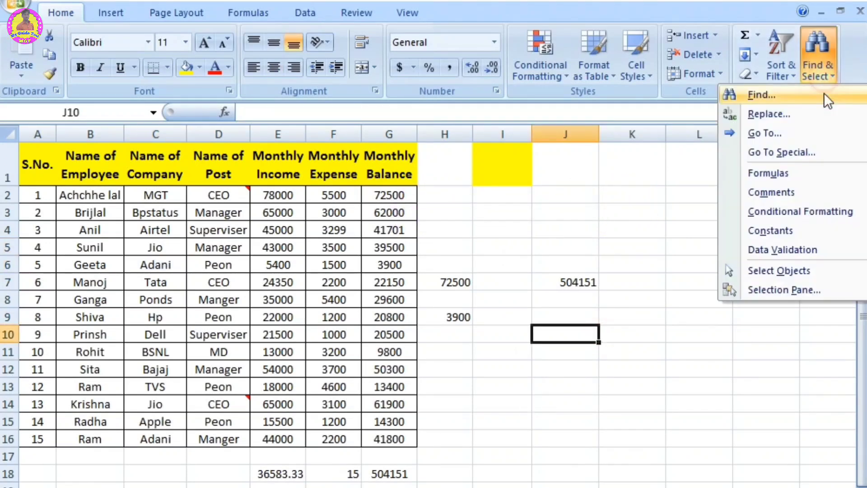
left_click(776, 175)
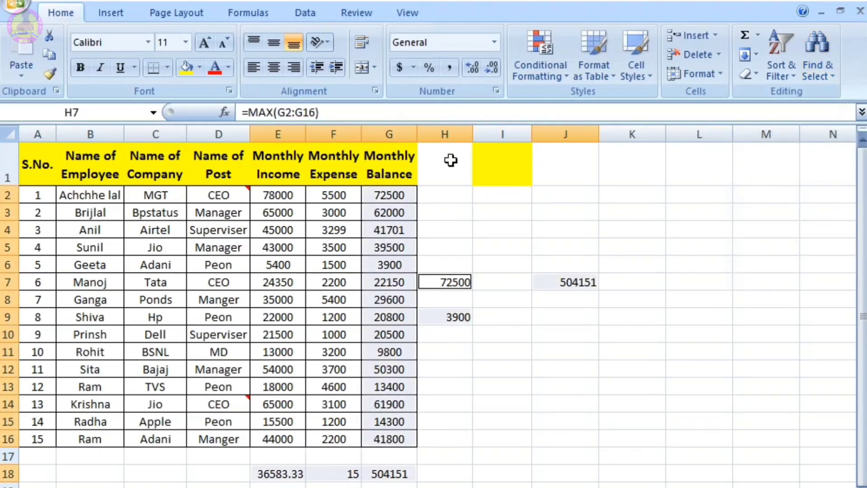
left_click(644, 282)
left_click(530, 227)
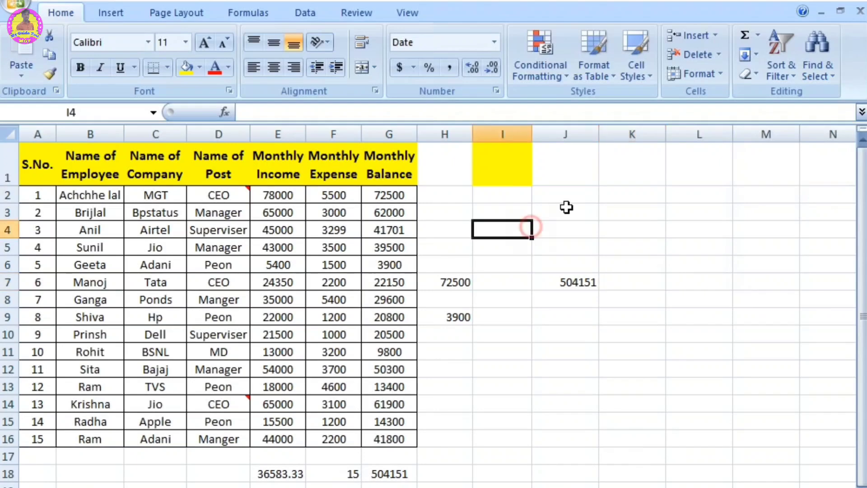
Step: Select all commented cells directly with the Find & Select Comments command, and deselect them by moving to empty cell J13
left_click(817, 66)
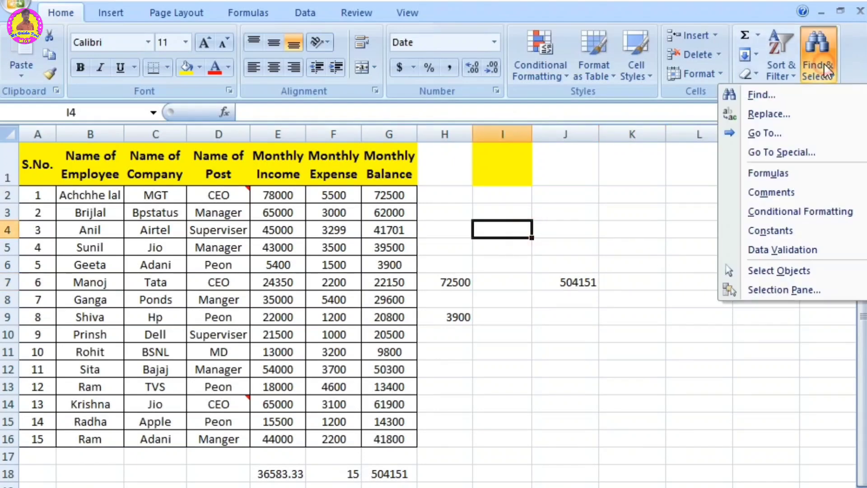
left_click(775, 192)
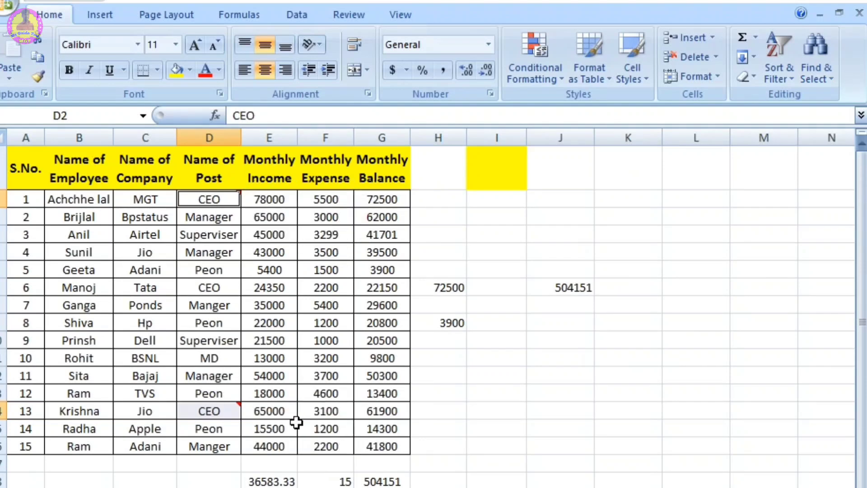
left_click(580, 400)
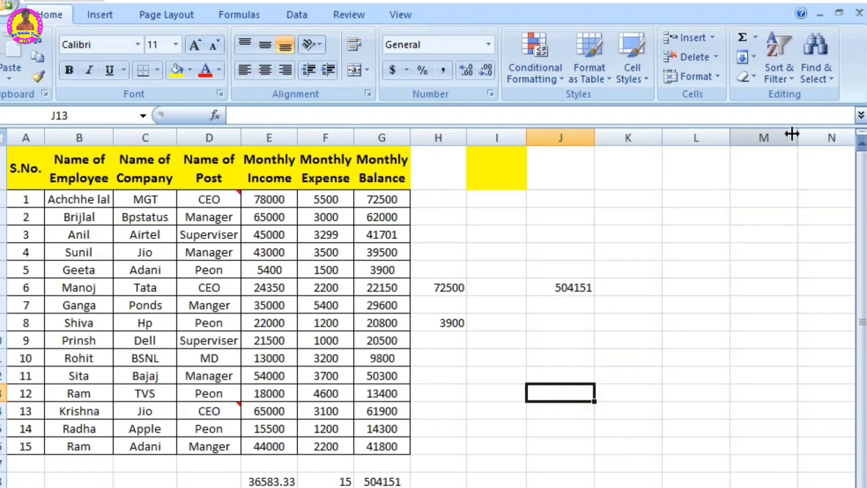
Step: Apply light blue data bars to the monthly expenses in cells F5:F8, and deselect them by moving to empty cell I16
left_click(822, 69)
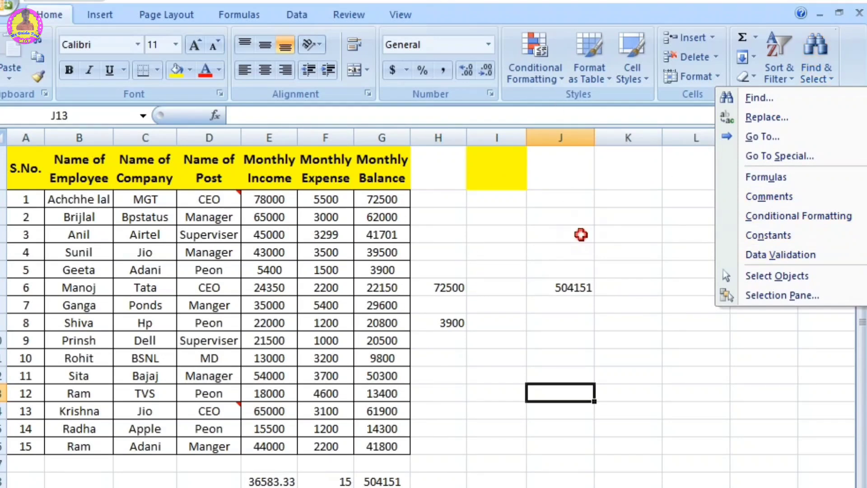
left_click(582, 236)
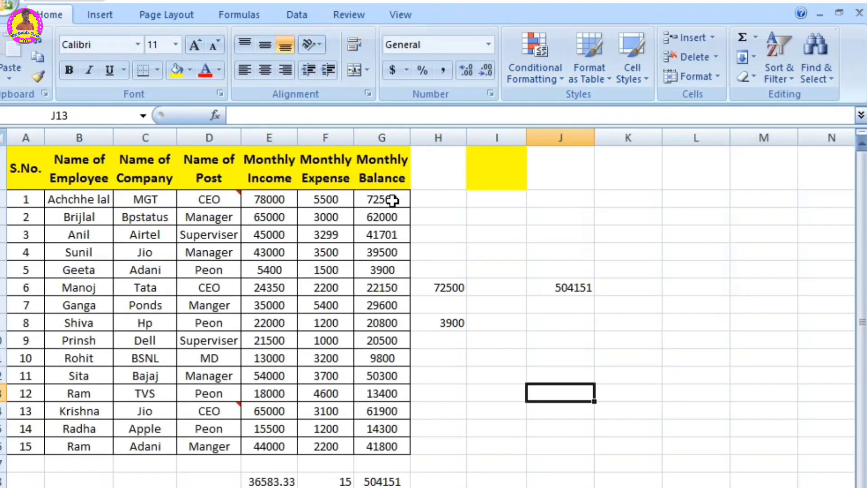
left_click_drag(329, 249, 339, 304)
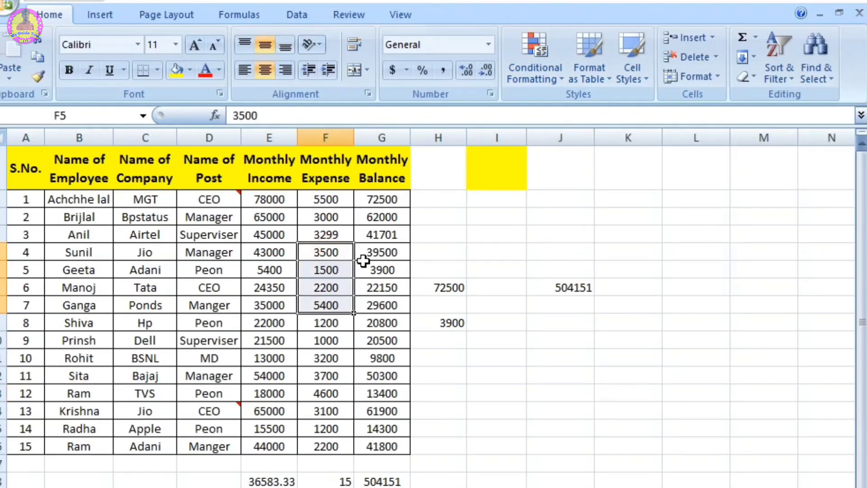
left_click(540, 56)
mouse_move(570, 196)
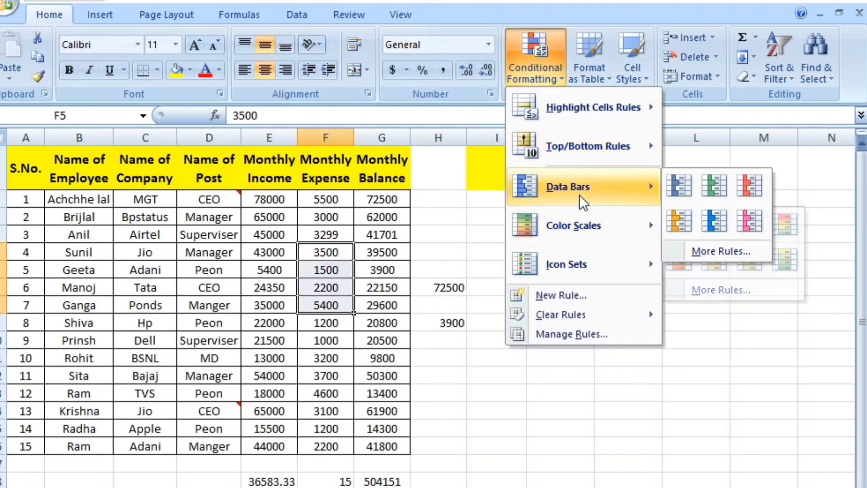
left_click(724, 222)
left_click(492, 445)
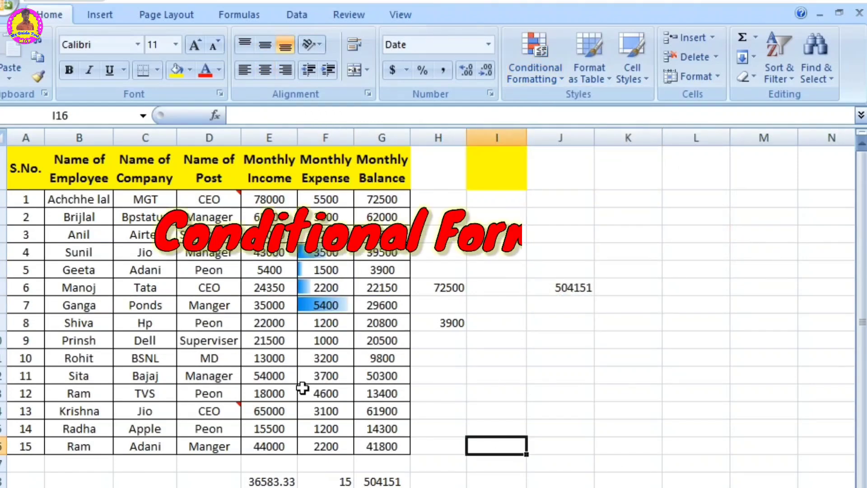
Step: Select all conditionally formatted cells with the Find & Select Conditional Formatting command, and deselect them by moving to empty cell J12
left_click(812, 77)
left_click(805, 218)
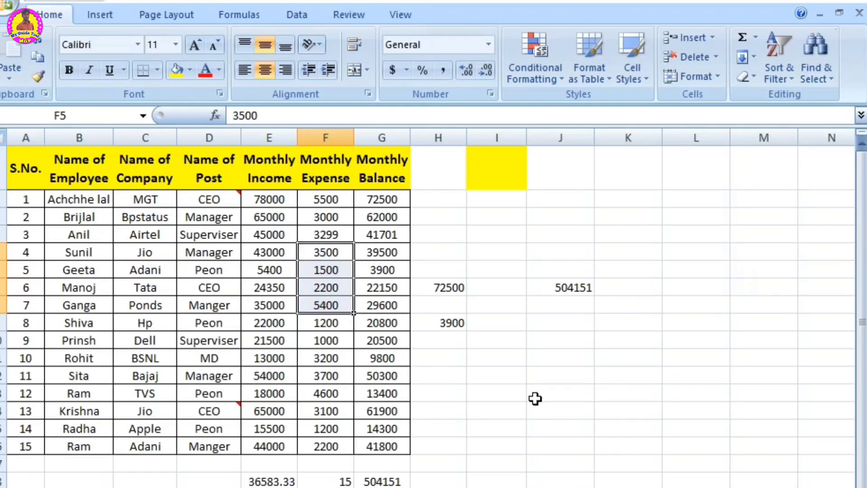
left_click(584, 378)
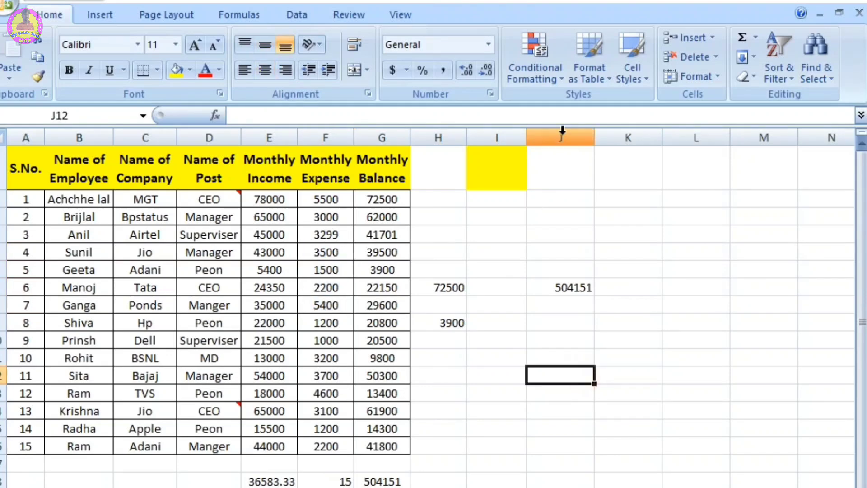
Step: Select all cells holding constants with the Find & Select Constants command, and deselect them by moving to empty cell J13
left_click(822, 73)
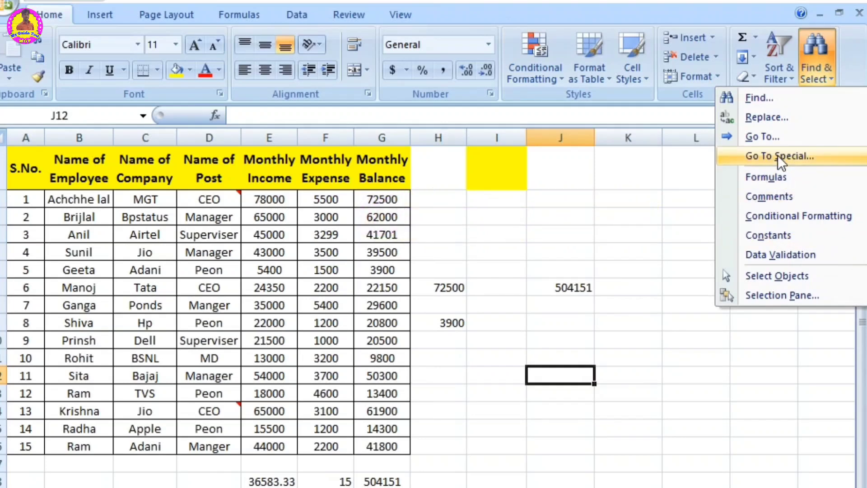
left_click(777, 235)
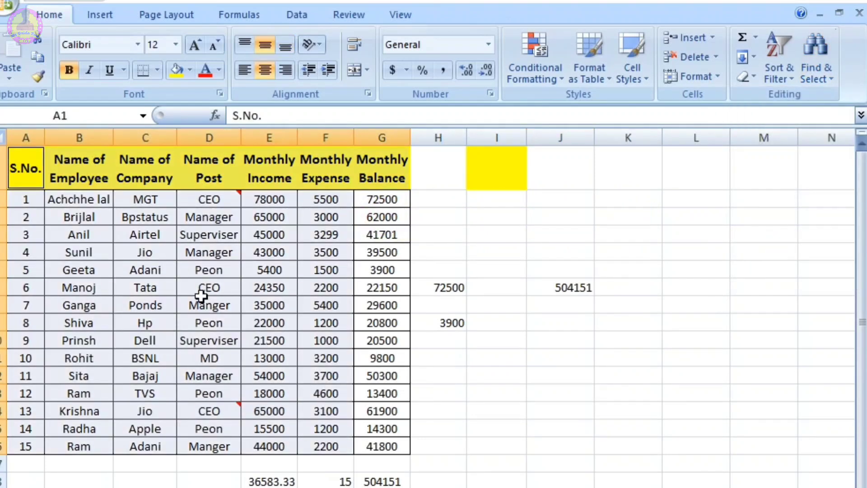
left_click(549, 394)
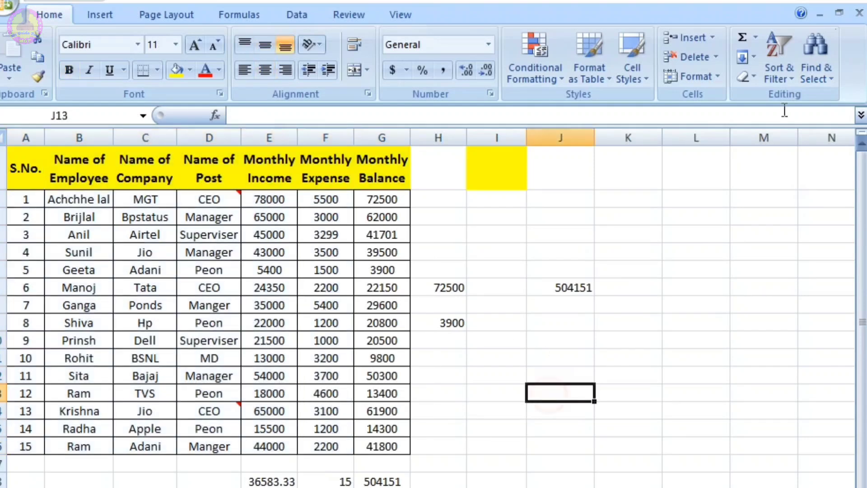
left_click(812, 75)
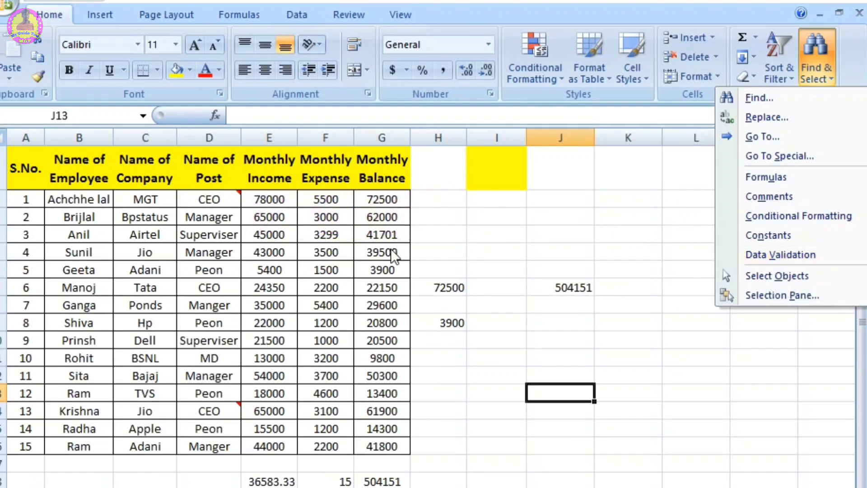
key("Escape")
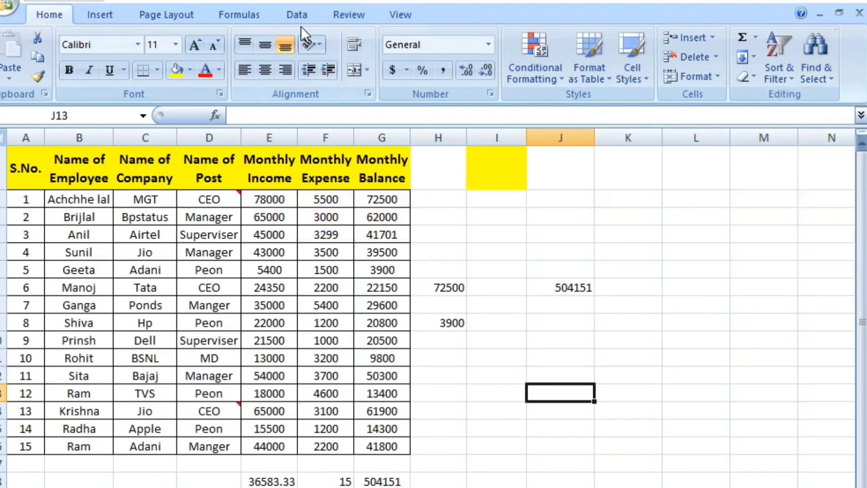
left_click(298, 16)
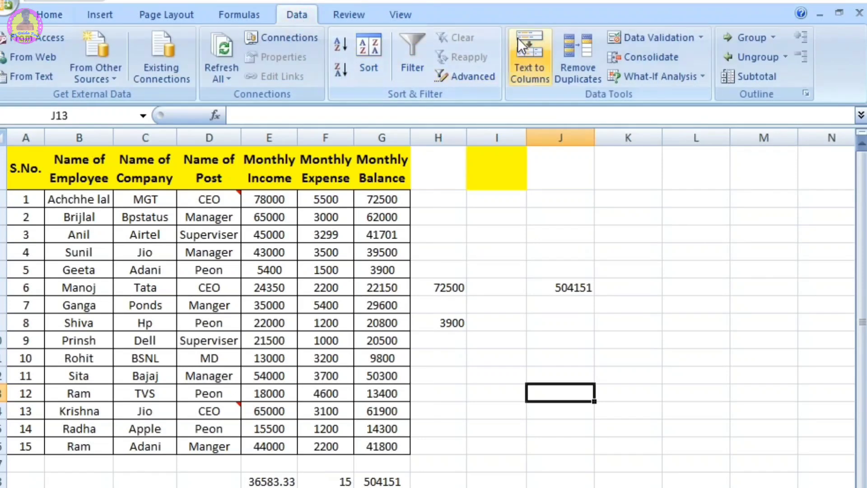
left_click(600, 253)
left_click(51, 15)
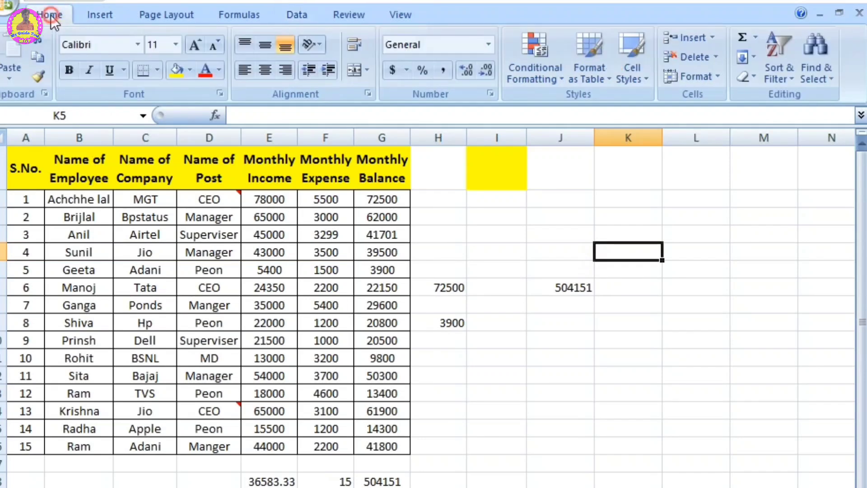
Step: Turn on the Select Objects mode and try it on an empty area beside the table
left_click(819, 66)
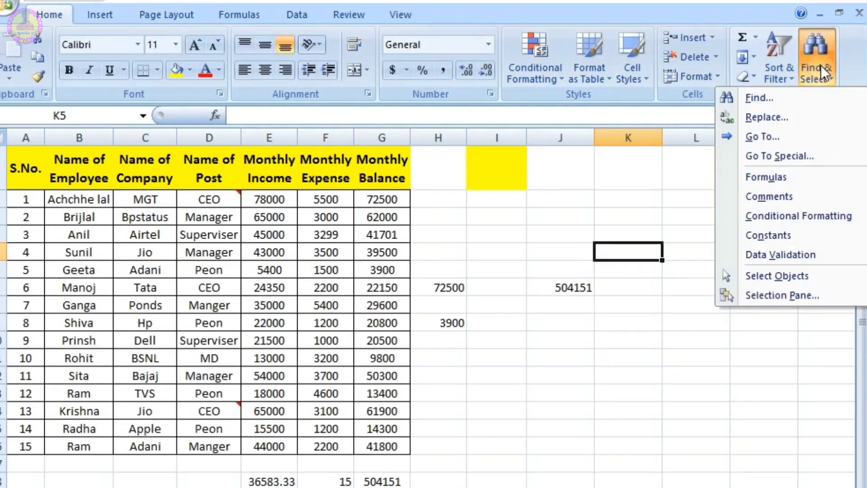
left_click(769, 277)
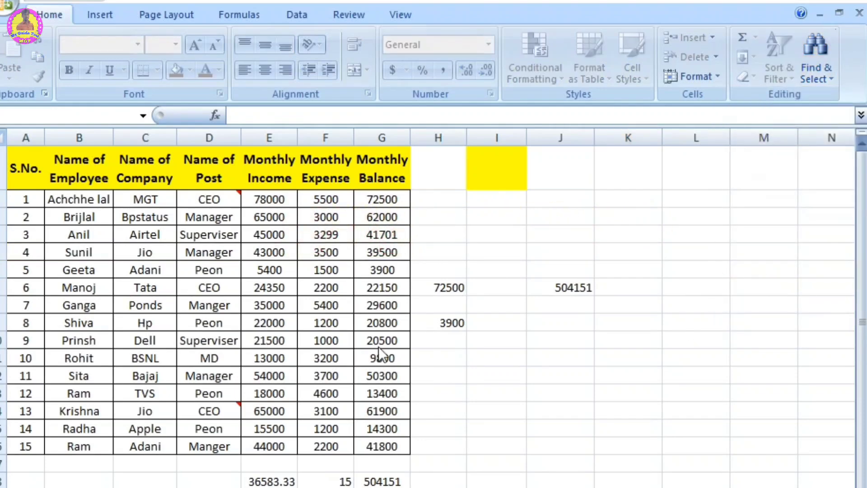
left_click(482, 373)
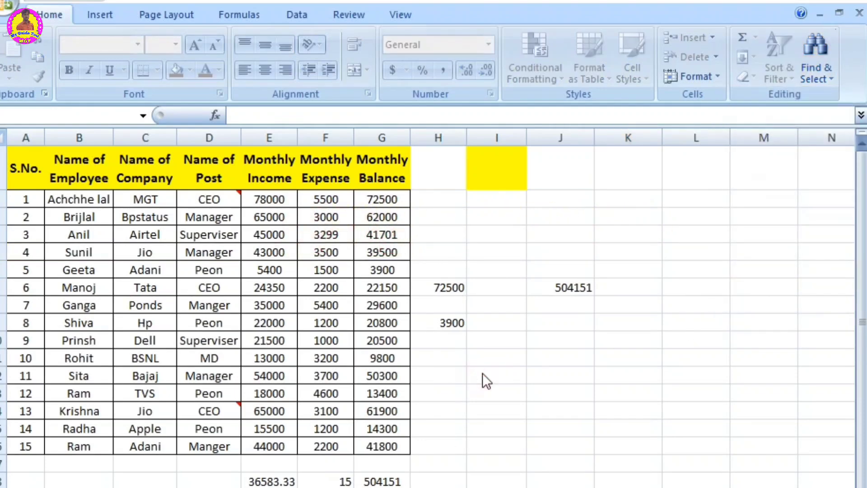
Step: Open the Selection Pane and make Comment 4 and Comment 3 visible on the sheet
left_click(819, 66)
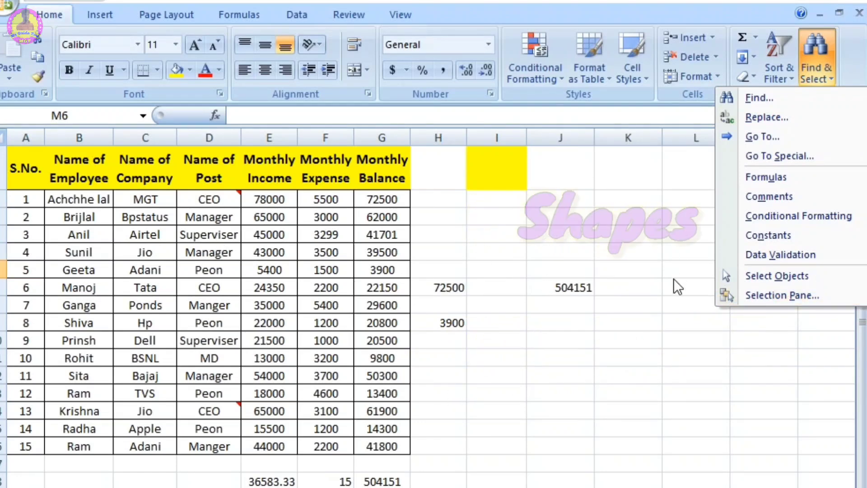
left_click(779, 296)
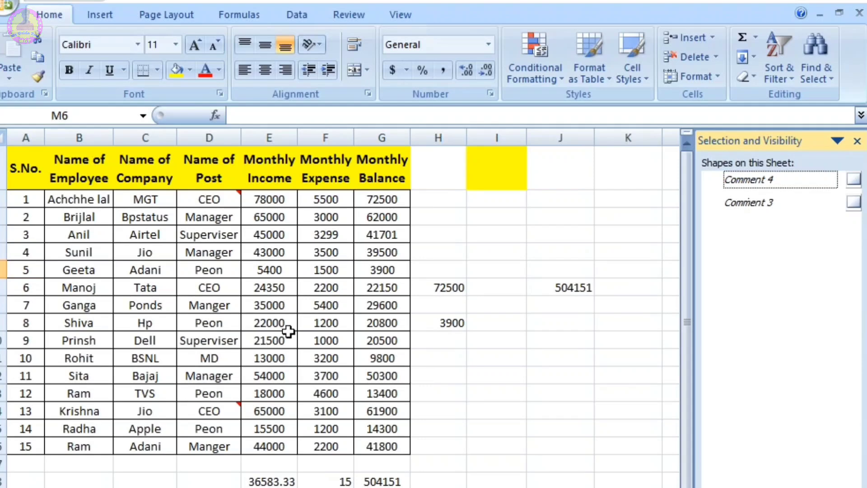
left_click(853, 179)
left_click(854, 202)
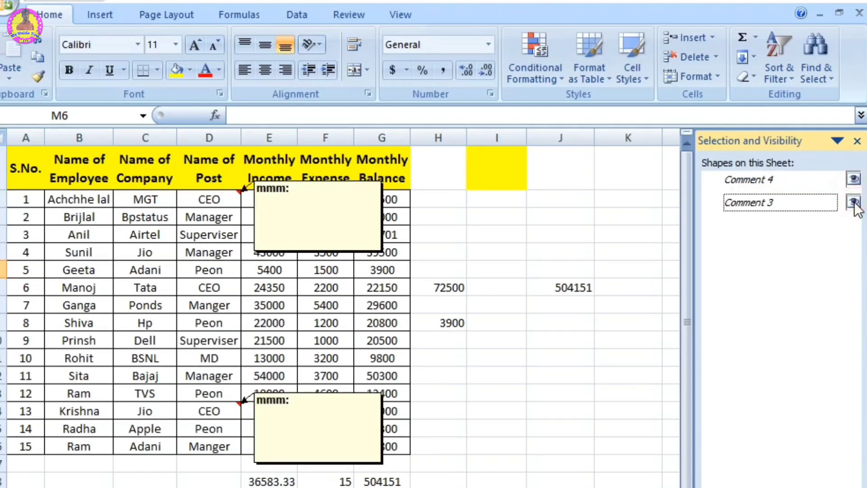
Step: Hide Comment 3 and Comment 4 again and close the Selection Pane
left_click(854, 202)
left_click(853, 178)
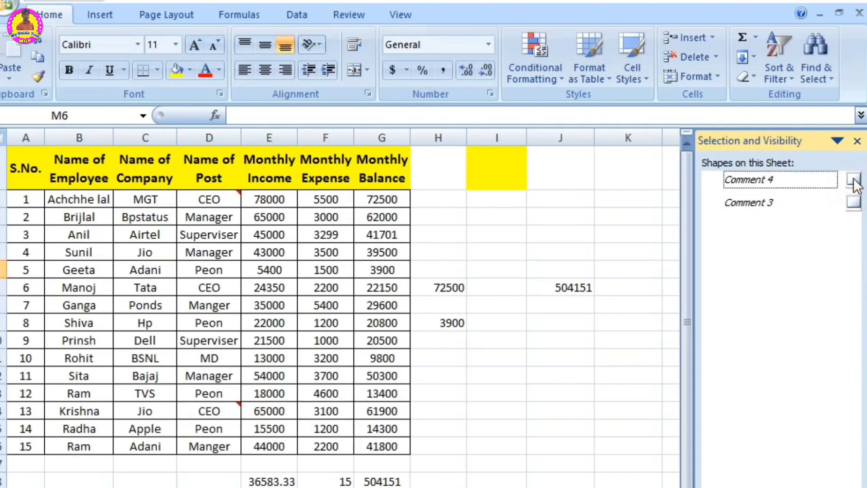
left_click(856, 141)
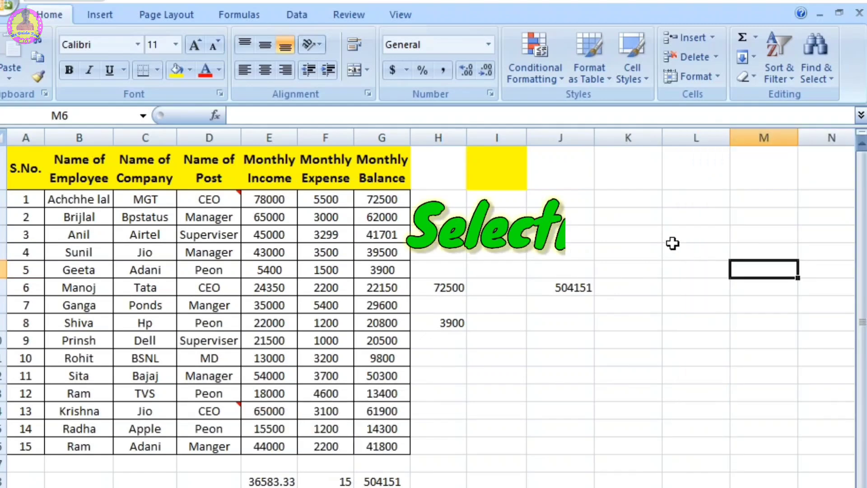
left_click(816, 72)
left_click(605, 224)
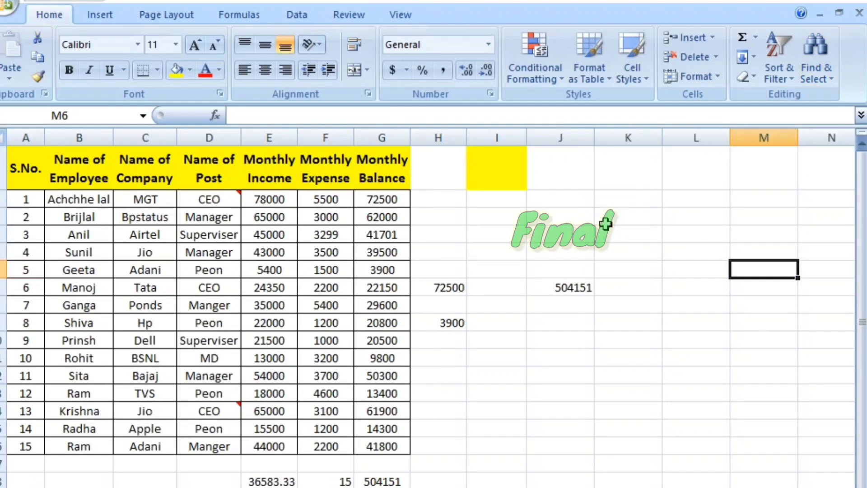